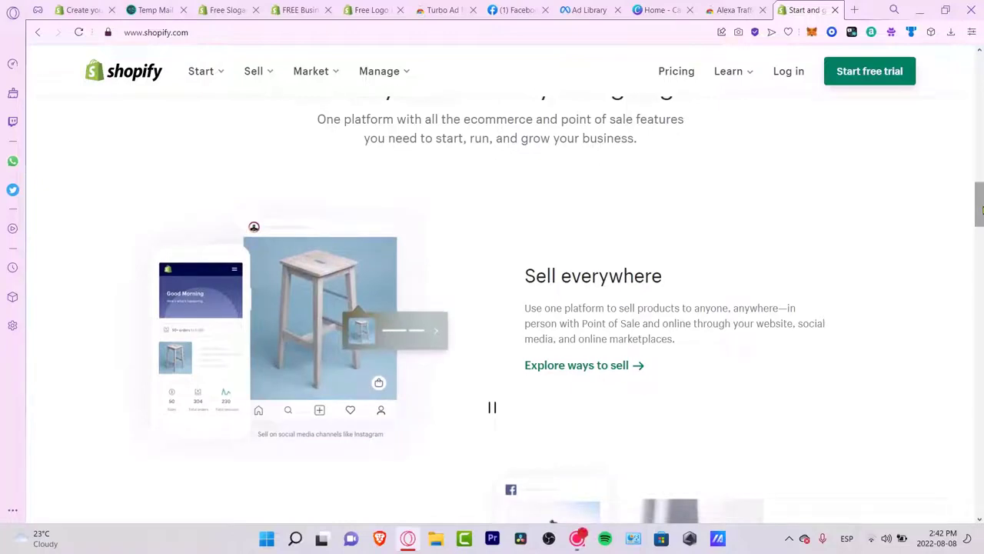
Step: Scroll to the bottom of the shopify.com homepage and start the free trial
{"action": "scroll", "coordinate": [492, 308], "scroll_direction": "down", "scroll_amount": 5}
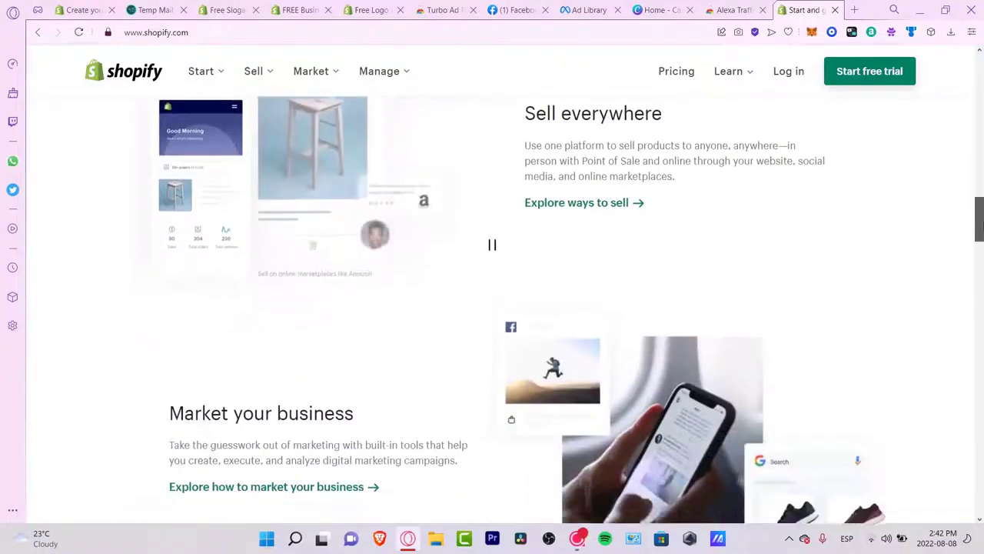
{"action": "scroll", "coordinate": [492, 308], "scroll_direction": "down", "scroll_amount": 4}
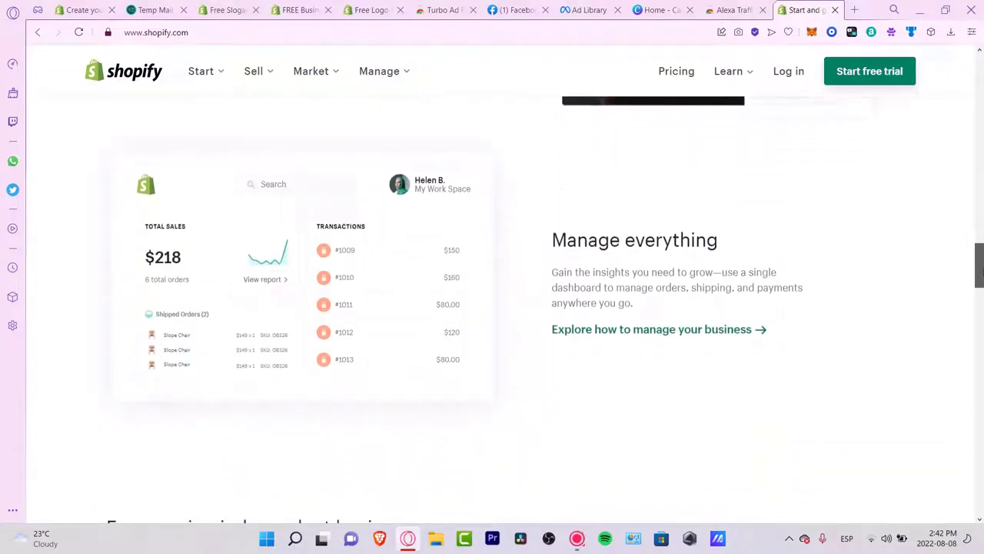
{"action": "left_click_drag", "start_coordinate": [982, 271], "coordinate": [982, 272]}
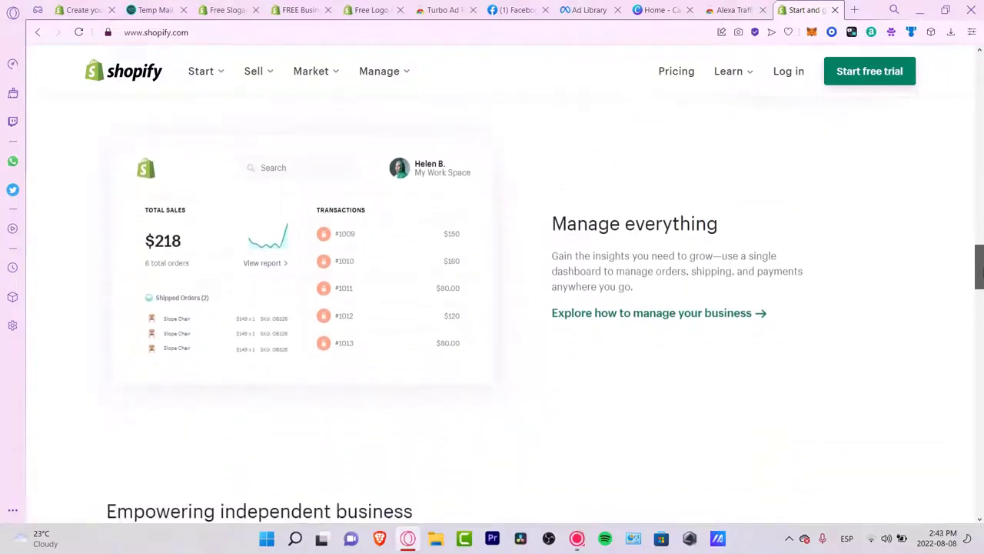
{"action": "left_click_drag", "start_coordinate": [981, 273], "coordinate": [981, 323]}
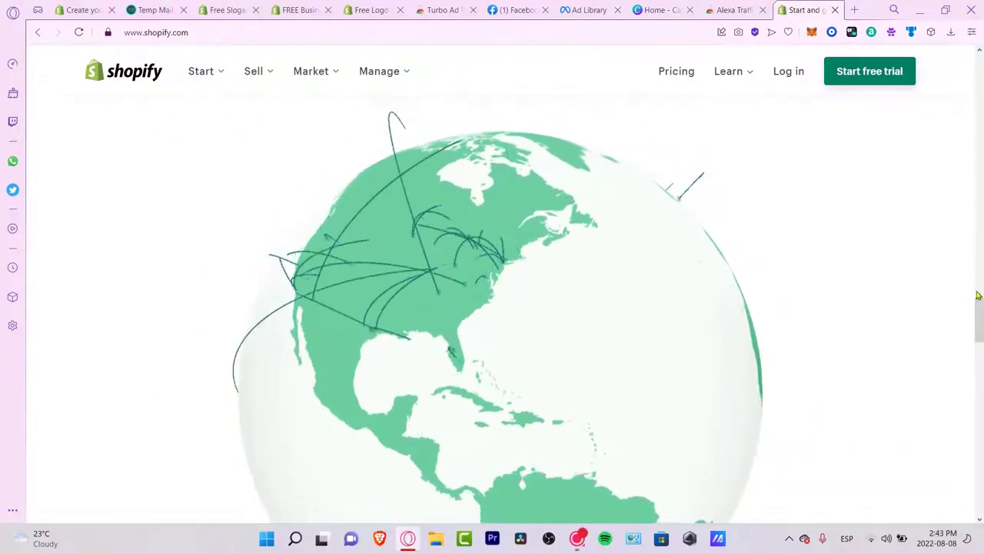
{"action": "left_click_drag", "start_coordinate": [981, 319], "coordinate": [981, 374]}
{"action": "left_click_drag", "start_coordinate": [981, 410], "coordinate": [982, 488]}
{"action": "left_click", "coordinate": [488, 450]}
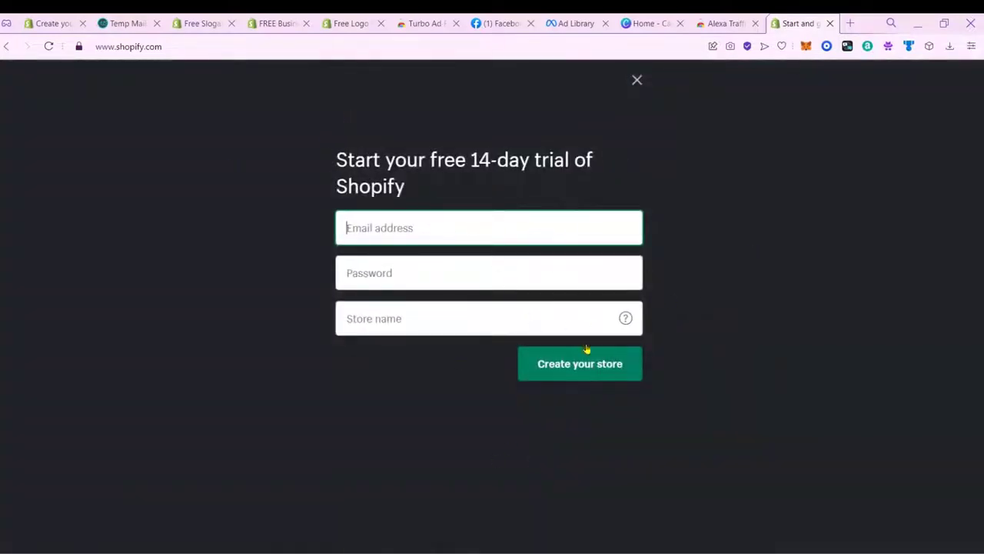
Step: Copy a temporary e-mail address from Temp Mail for the trial signup
{"action": "left_click", "coordinate": [72, 20]}
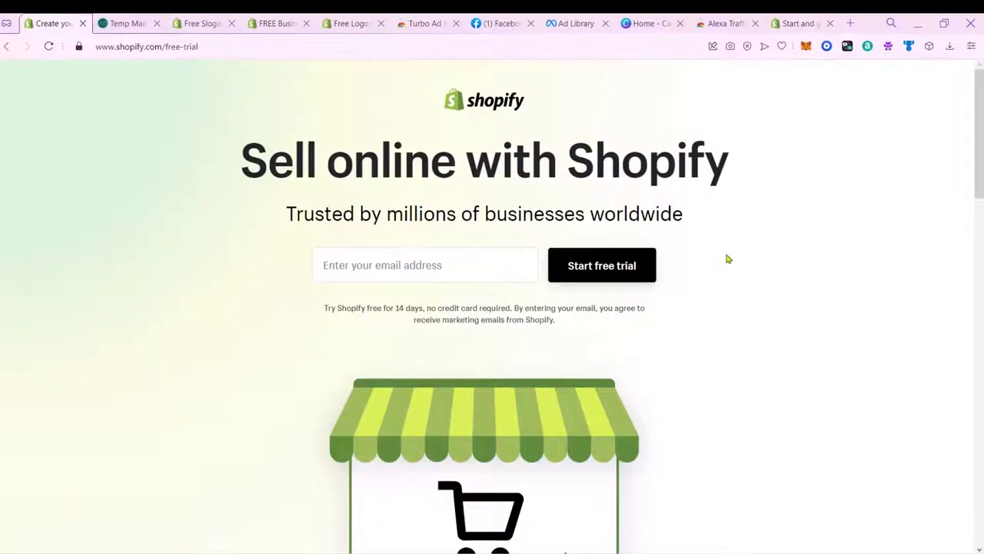
{"action": "left_click", "coordinate": [447, 265]}
{"action": "key", "text": "ctrl+Tab"}
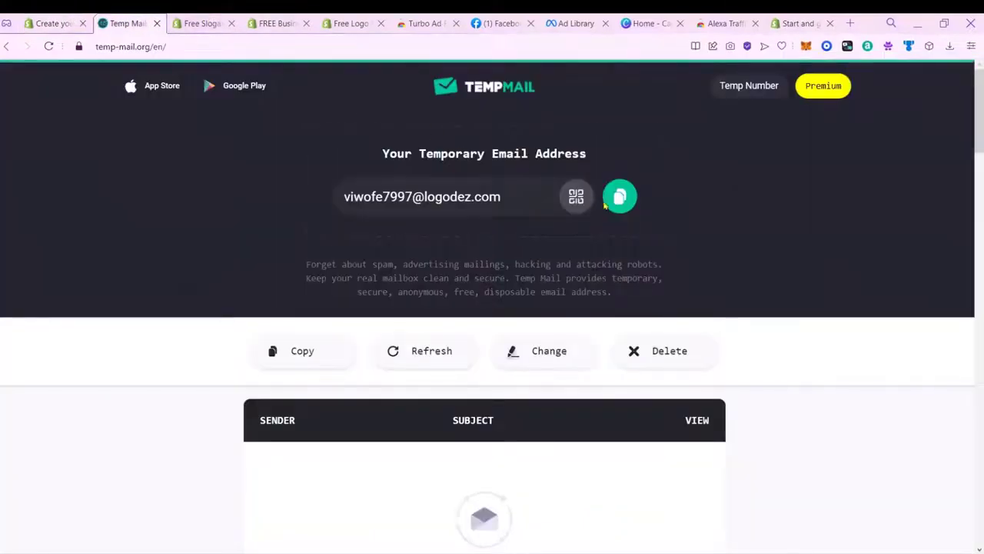
{"action": "left_click", "coordinate": [619, 196]}
{"action": "left_click", "coordinate": [50, 23]}
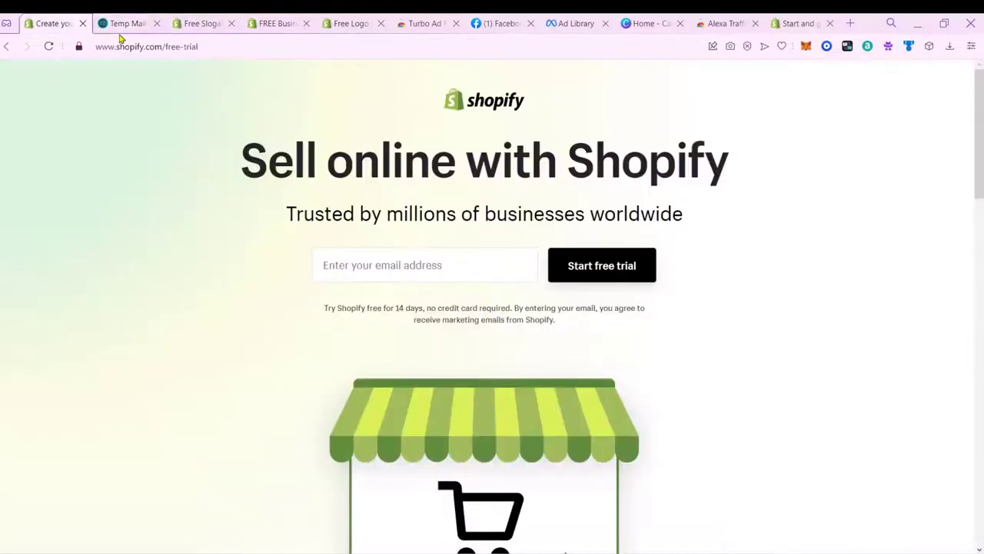
Step: Paste the temporary address into the trial e-mail field and start the free trial
{"action": "left_click", "coordinate": [496, 275]}
{"action": "key", "text": "ctrl+v"}
{"action": "left_click", "coordinate": [598, 264]}
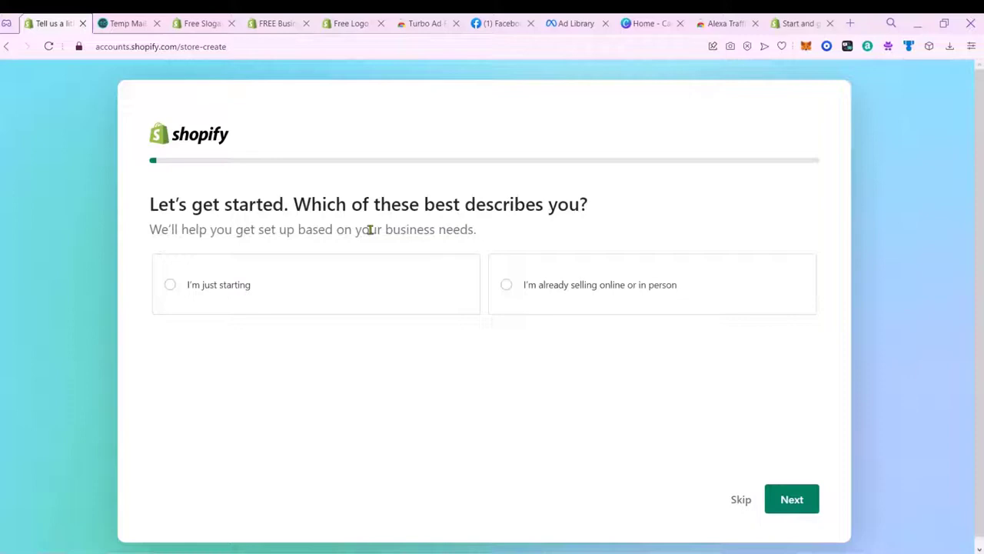
Step: Answer 'I'm just starting' and tick several possible sales channels
{"action": "left_click", "coordinate": [200, 286]}
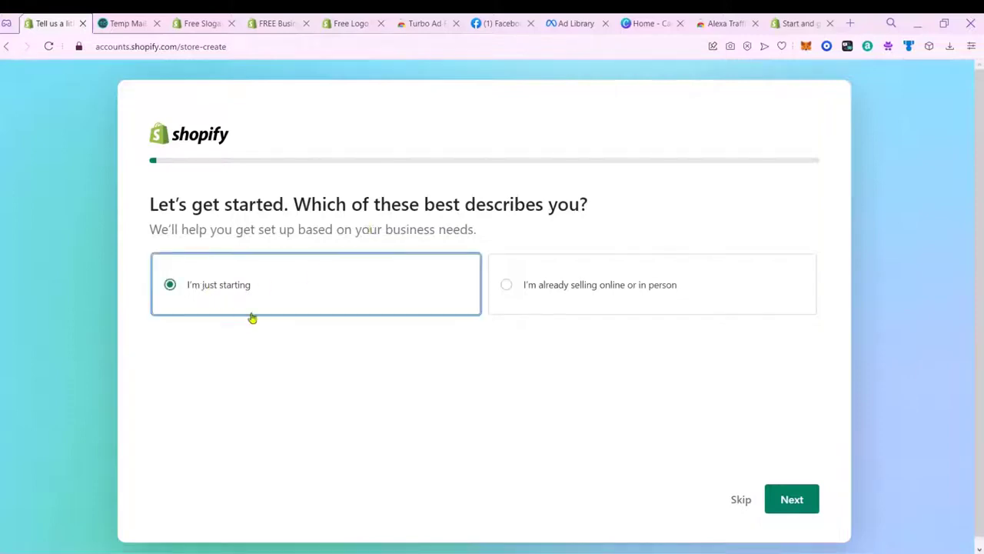
{"action": "left_click", "coordinate": [808, 500]}
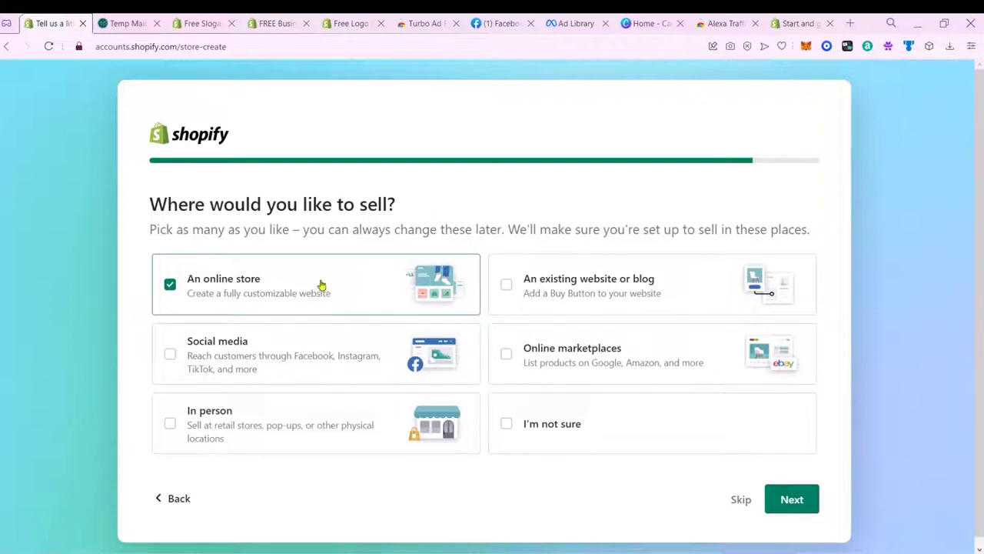
{"action": "left_click", "coordinate": [285, 354]}
{"action": "left_click", "coordinate": [306, 424]}
{"action": "left_click", "coordinate": [557, 344]}
{"action": "left_click", "coordinate": [579, 304]}
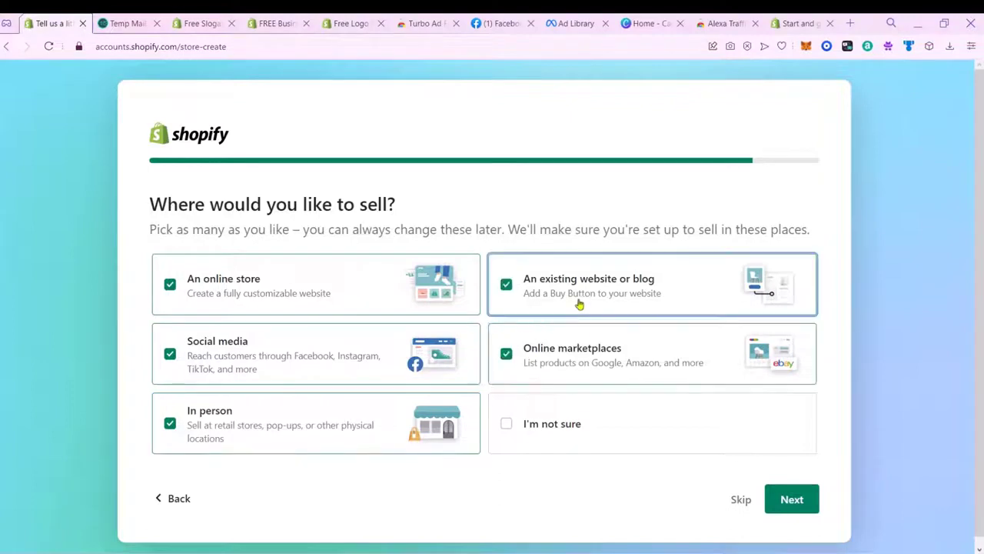
Step: Narrow the selling places to 'An online store' and 'I'm not sure', then continue
{"action": "left_click", "coordinate": [433, 394]}
{"action": "left_click", "coordinate": [375, 359]}
{"action": "left_click", "coordinate": [359, 294]}
{"action": "left_click", "coordinate": [539, 338]}
{"action": "left_click", "coordinate": [539, 292]}
{"action": "left_click", "coordinate": [242, 300]}
{"action": "left_click", "coordinate": [565, 445]}
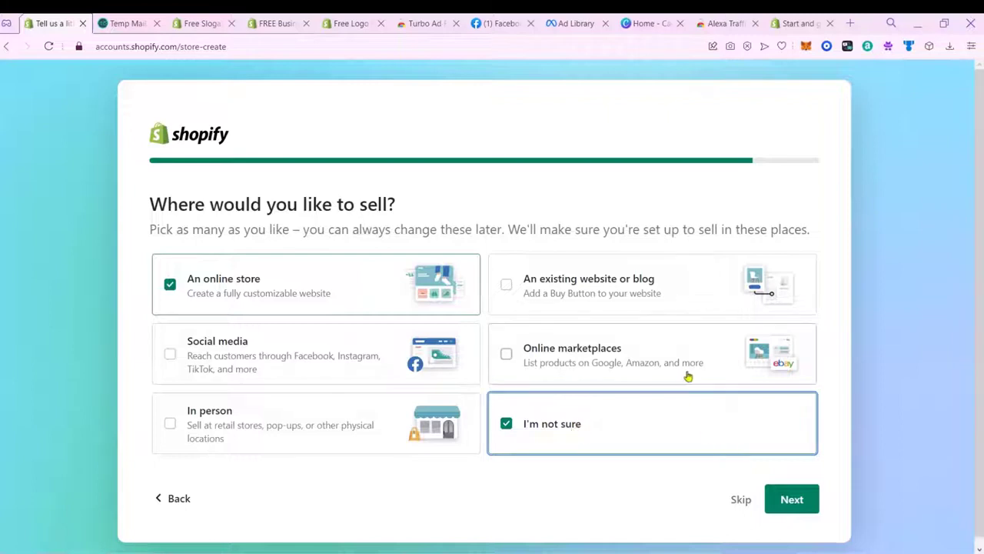
{"action": "left_click", "coordinate": [797, 496]}
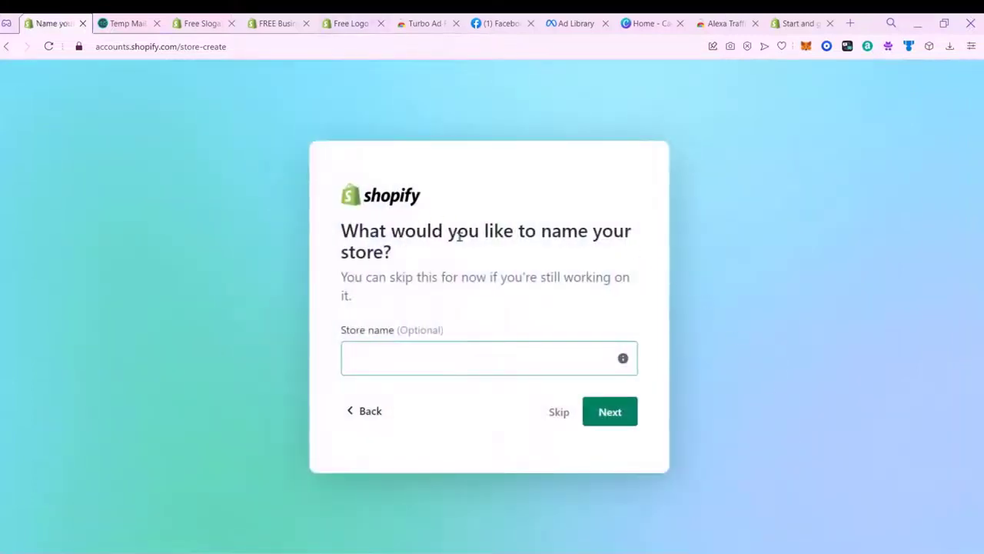
Step: Enter 'sound quality' in the business name generator and generate name ideas
{"action": "left_click", "coordinate": [523, 360]}
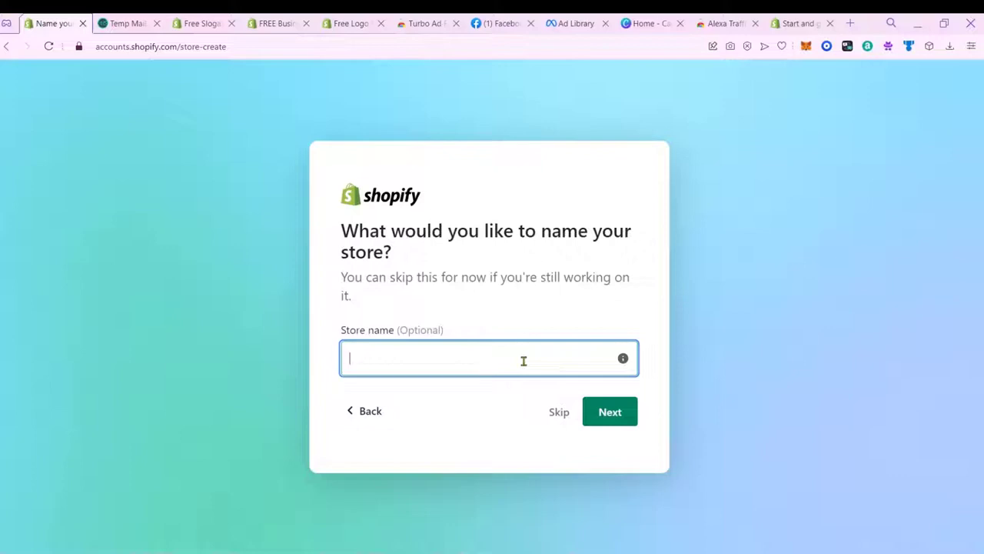
{"action": "left_click", "coordinate": [294, 18]}
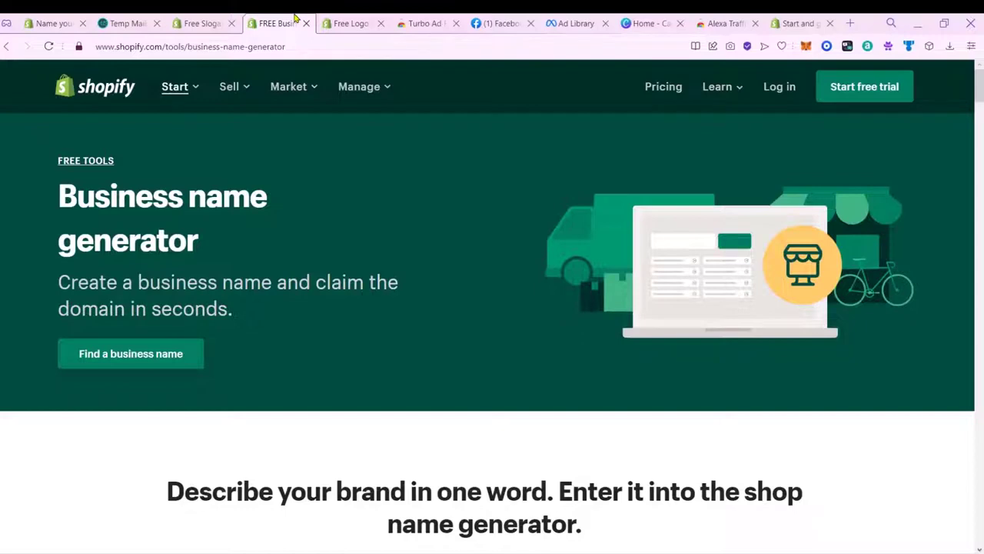
{"action": "left_click", "coordinate": [179, 360]}
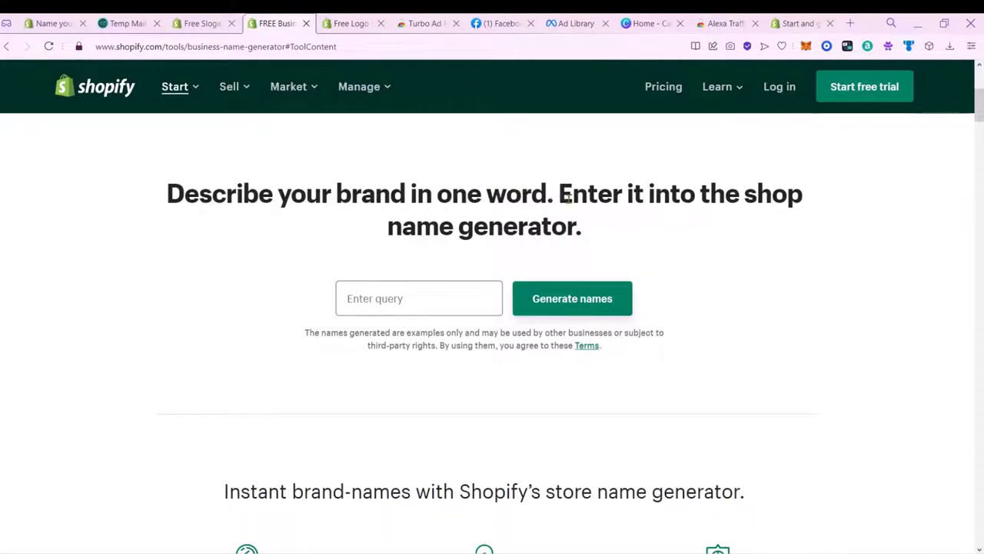
{"action": "left_click", "coordinate": [445, 301]}
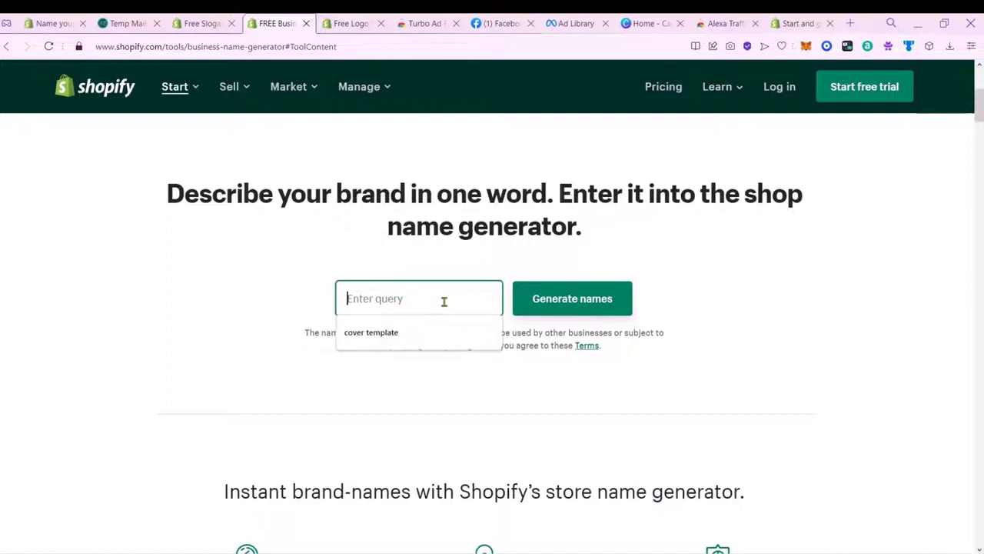
{"action": "left_click", "coordinate": [326, 295]}
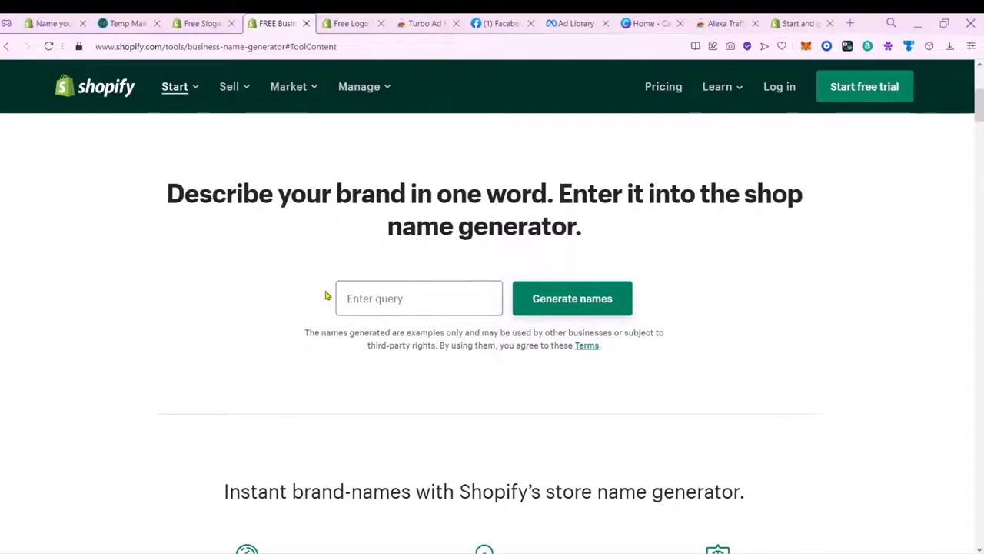
{"action": "left_click", "coordinate": [429, 299]}
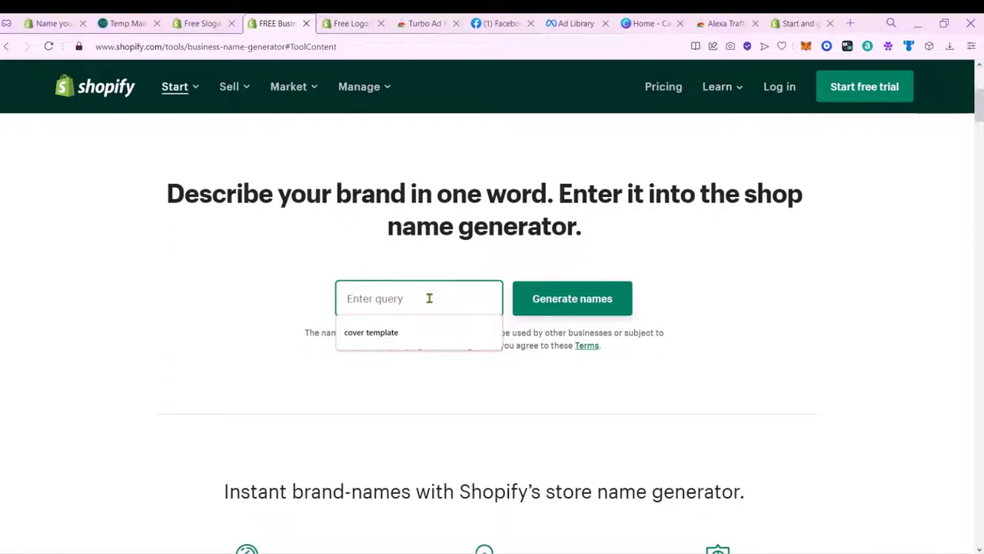
{"action": "type", "text": "sound quality"}
{"action": "left_click", "coordinate": [538, 299]}
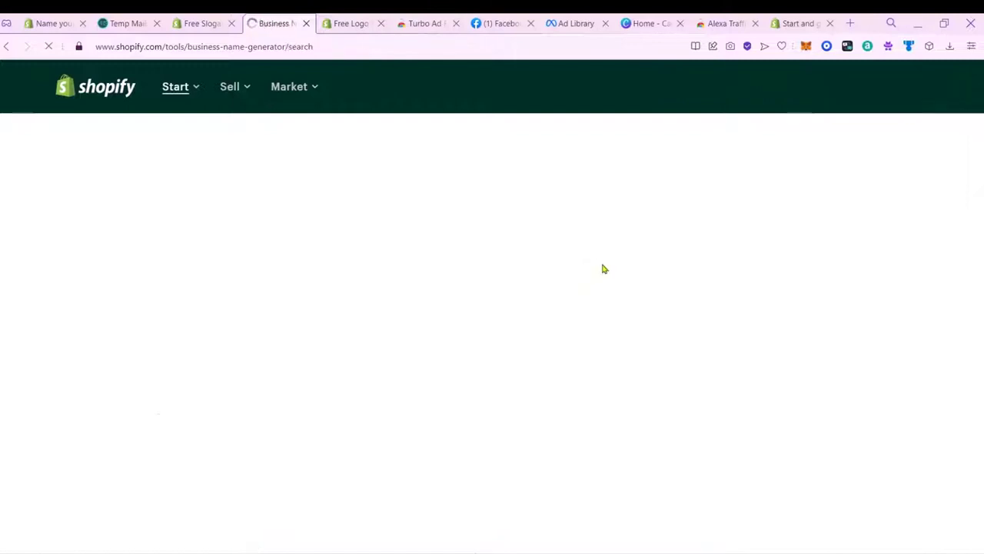
Step: Review the results, then regenerate names with the query 'sounds'
{"action": "left_click_drag", "start_coordinate": [232, 246], "coordinate": [886, 247]}
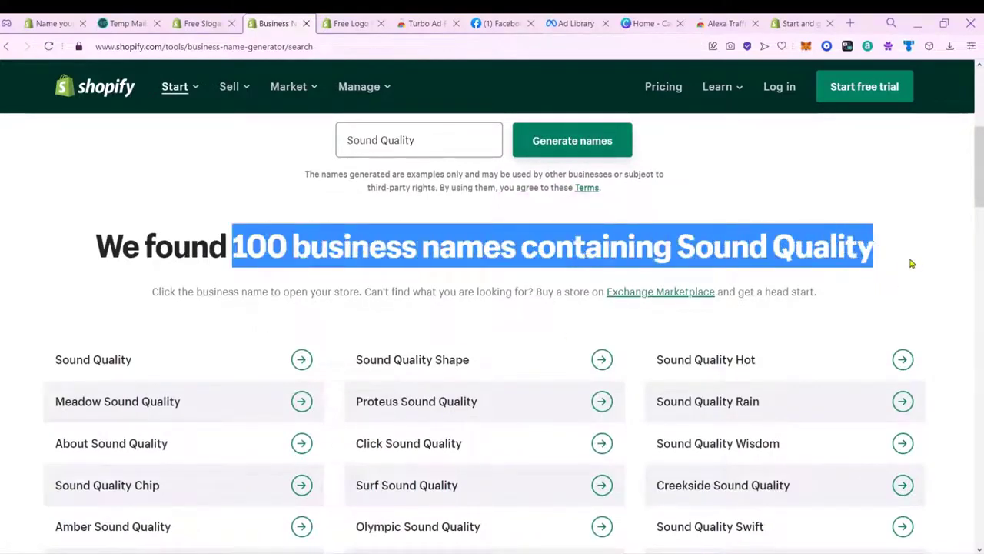
{"action": "scroll", "coordinate": [530, 306], "scroll_direction": "down", "scroll_amount": 3}
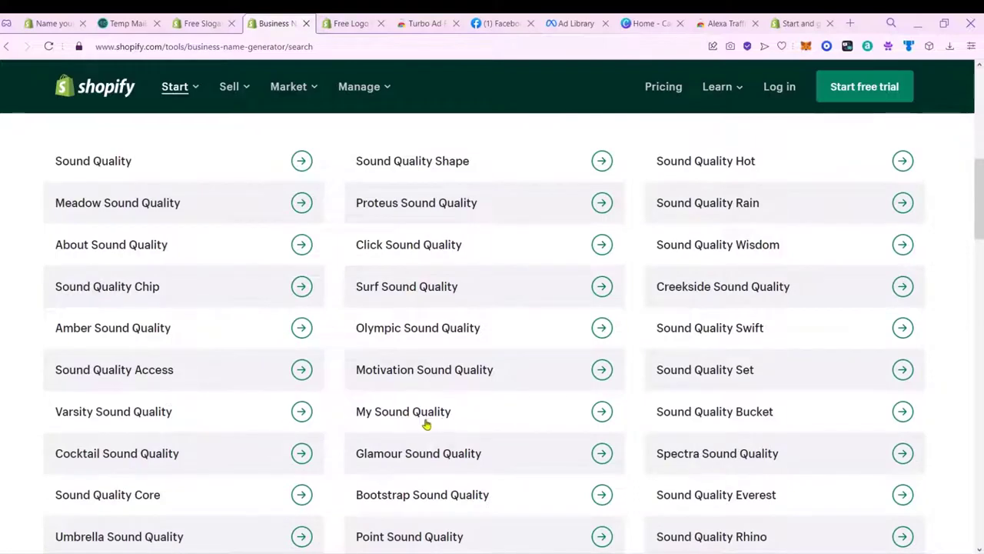
{"action": "scroll", "coordinate": [505, 429], "scroll_direction": "down", "scroll_amount": 3}
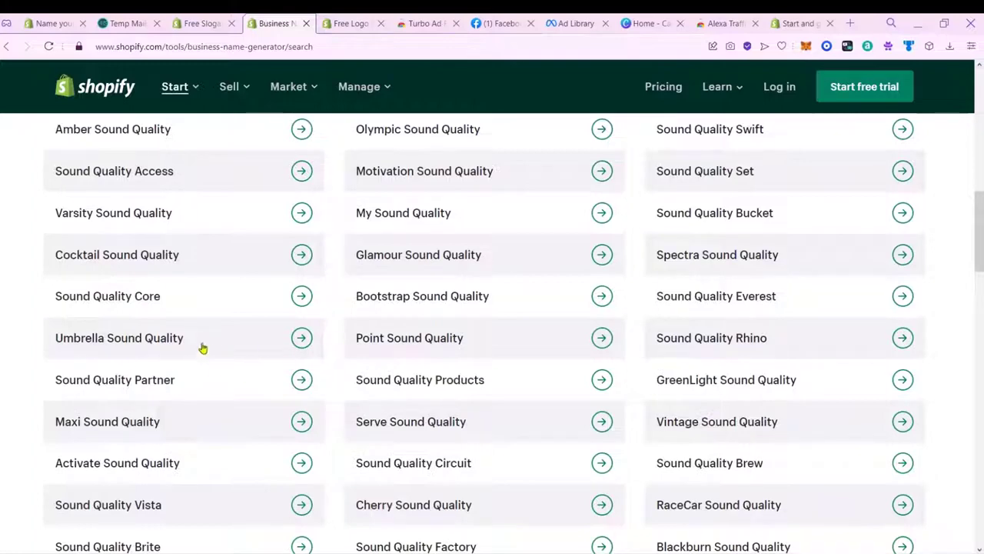
{"action": "scroll", "coordinate": [595, 333], "scroll_direction": "up", "scroll_amount": 2}
{"action": "scroll", "coordinate": [594, 333], "scroll_direction": "up", "scroll_amount": 8}
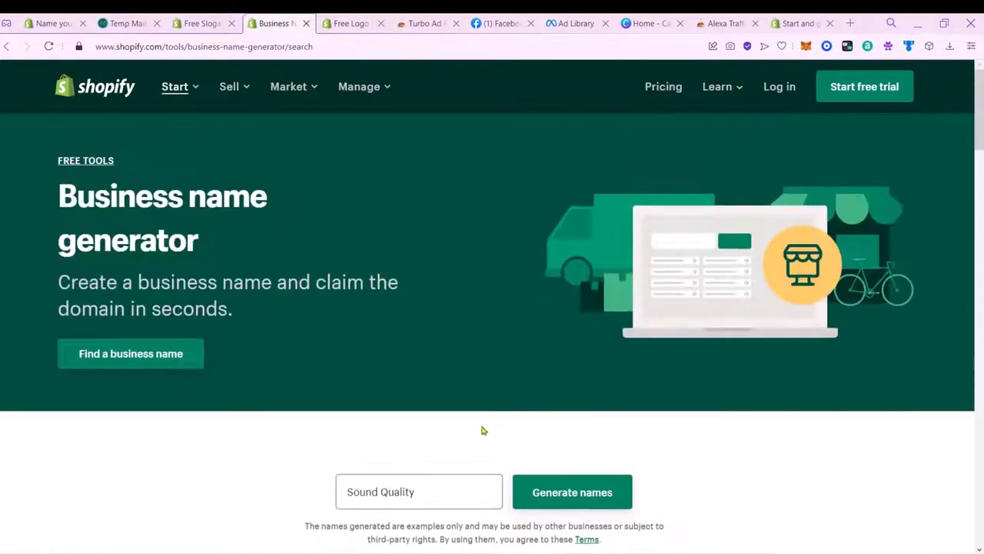
{"action": "scroll", "coordinate": [488, 424], "scroll_direction": "down", "scroll_amount": 3}
{"action": "triple_click", "coordinate": [413, 300]}
{"action": "type", "text": "sounds"}
{"action": "left_click", "coordinate": [606, 308]}
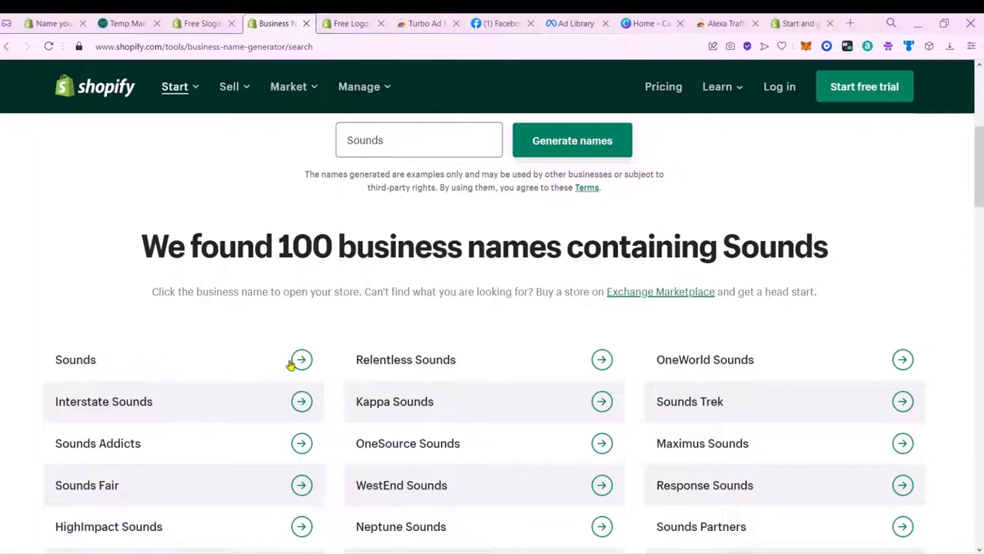
Step: Pick the name Sounds from the new results and return to the store-naming page
{"action": "scroll", "coordinate": [601, 329], "scroll_direction": "down", "scroll_amount": 3}
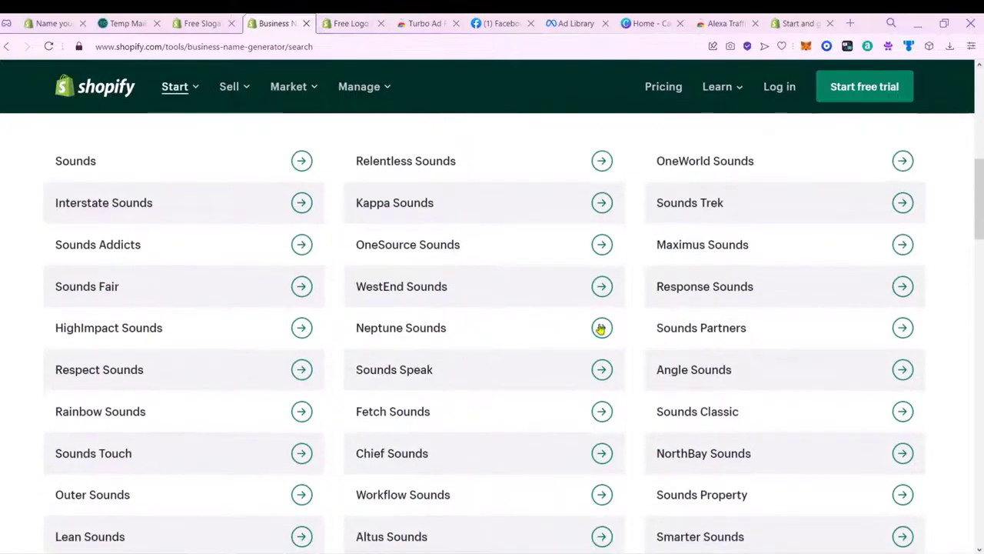
{"action": "scroll", "coordinate": [348, 348], "scroll_direction": "up", "scroll_amount": 3}
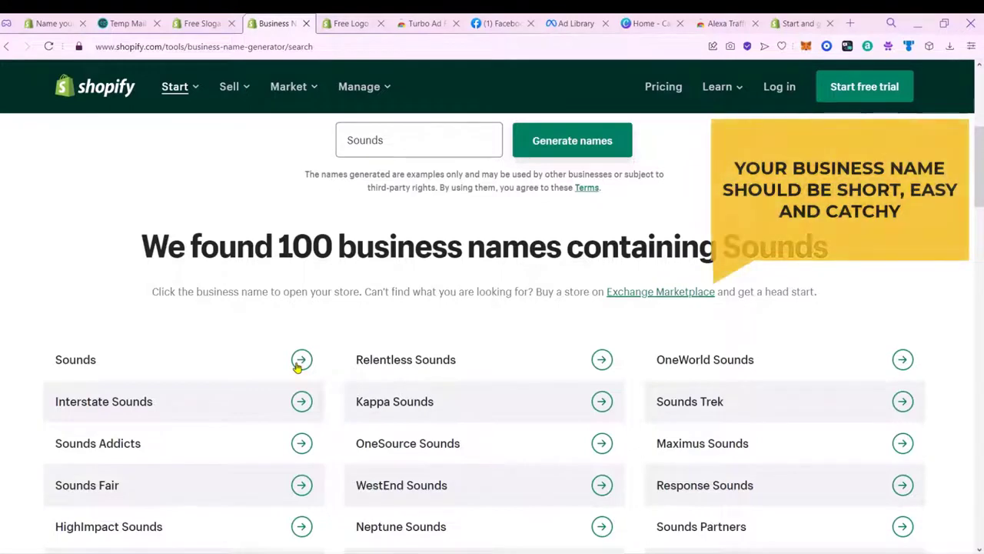
{"action": "left_click", "coordinate": [297, 366]}
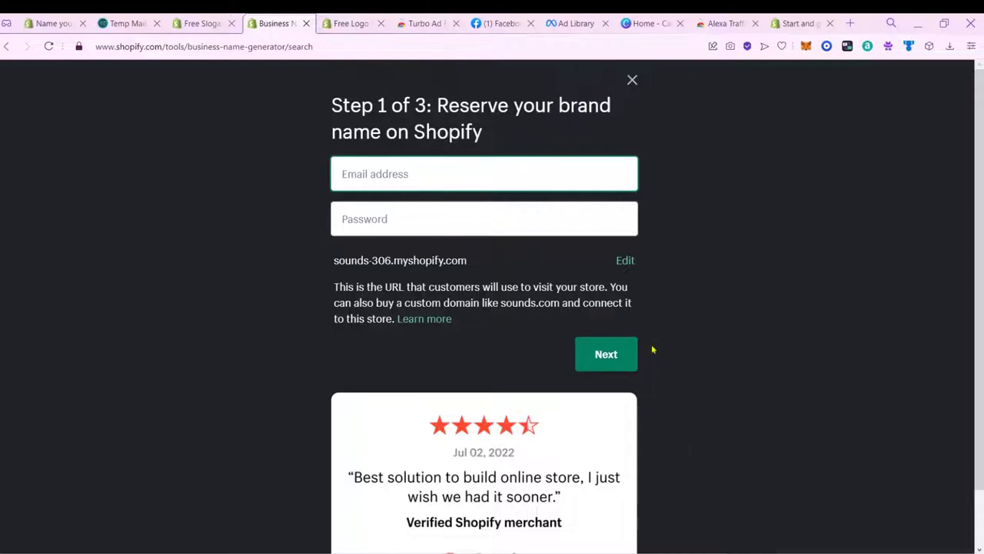
{"action": "left_click", "coordinate": [433, 176]}
{"action": "left_click", "coordinate": [531, 220]}
{"action": "scroll", "coordinate": [560, 300], "scroll_direction": "down", "scroll_amount": 1}
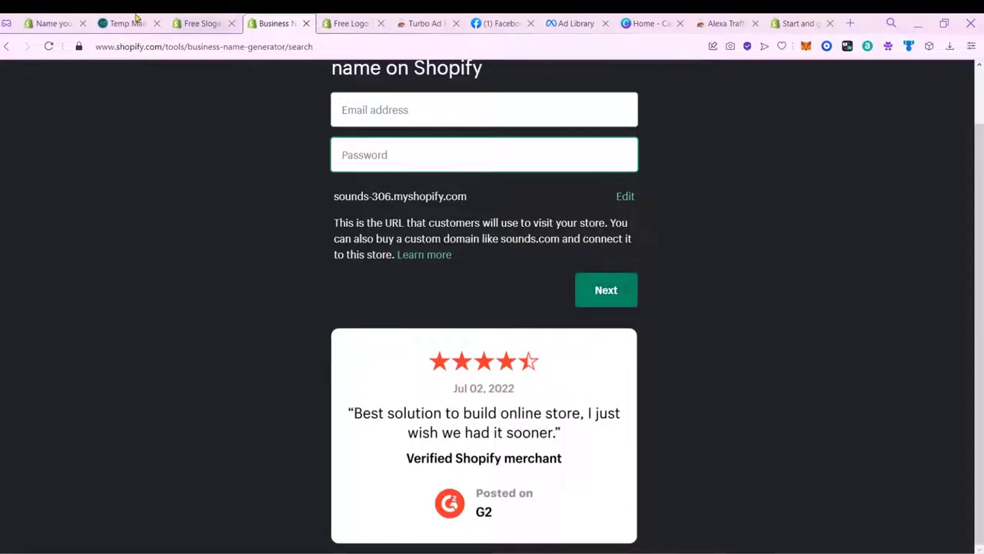
{"action": "left_click", "coordinate": [50, 23]}
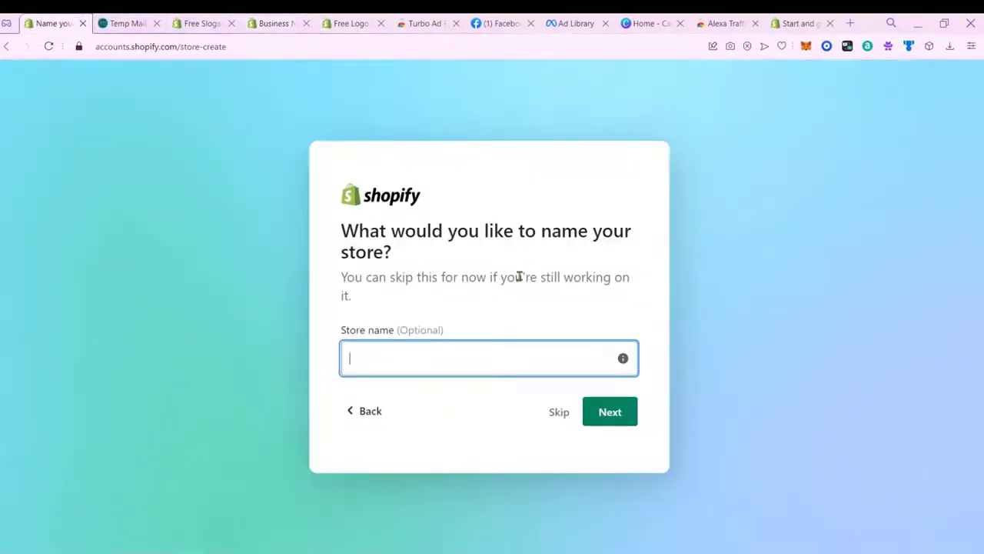
Step: Enter 'Sounds' as the store name and keep Mexico as the business location
{"action": "type", "text": "Sounds"}
{"action": "left_click", "coordinate": [527, 379]}
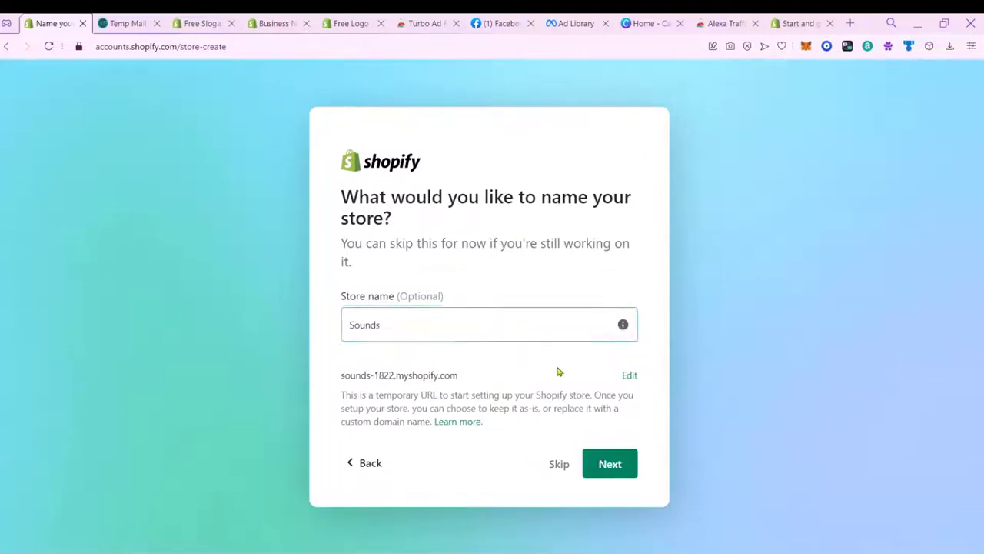
{"action": "left_click", "coordinate": [610, 469]}
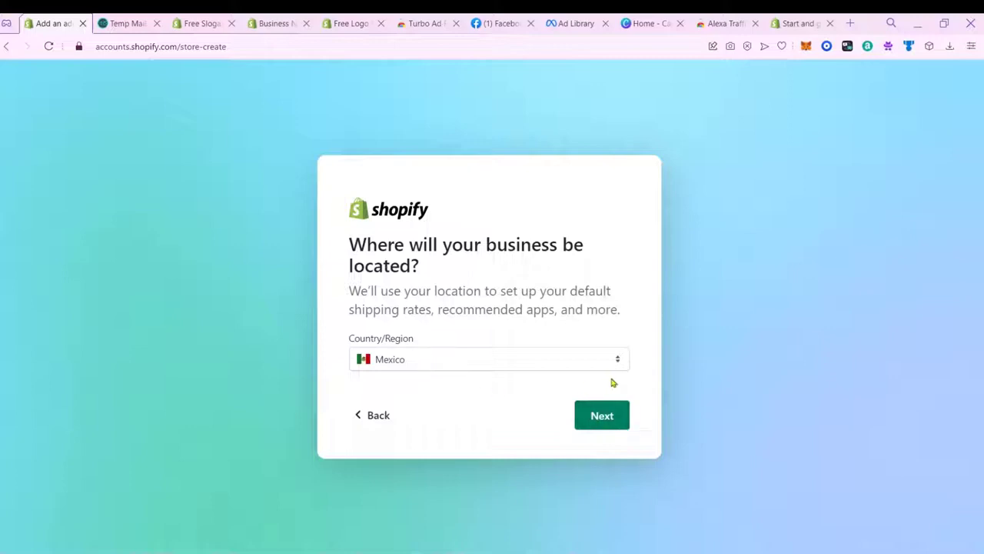
{"action": "left_click", "coordinate": [605, 416]}
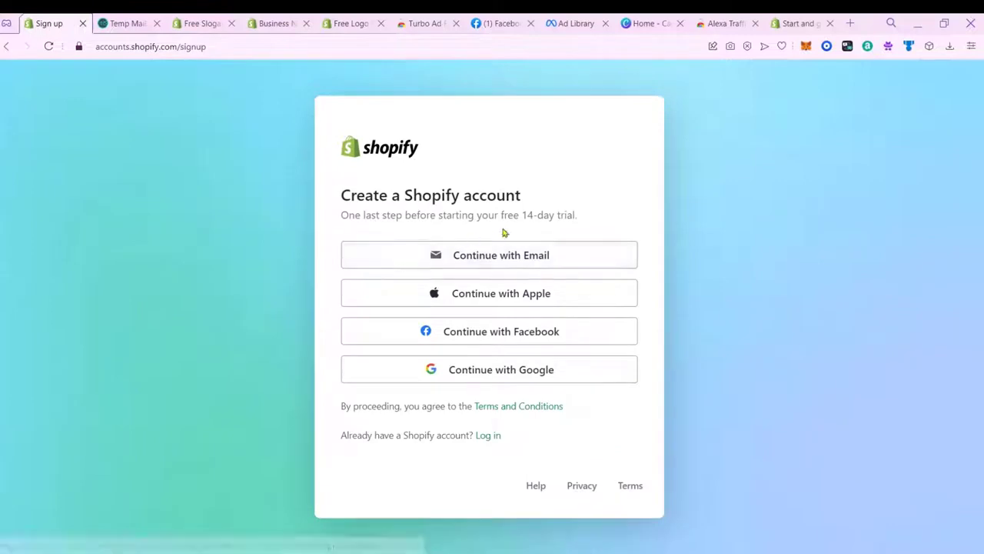
Step: Sign up with e-mail, enter an account password and create the Shopify account
{"action": "left_click", "coordinate": [578, 253]}
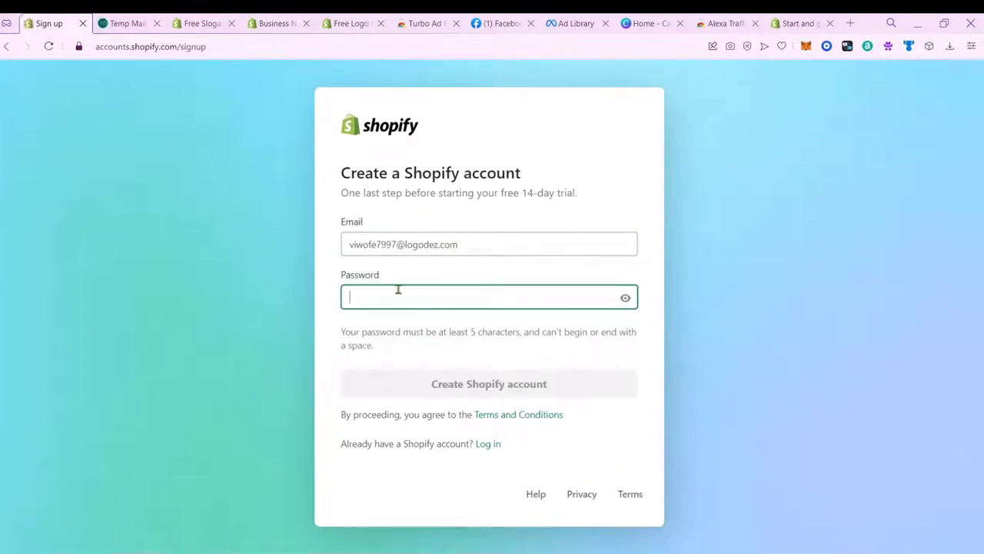
{"action": "type", "text": "*********"}
{"action": "left_click_drag", "start_coordinate": [383, 335], "coordinate": [438, 337]}
{"action": "left_click", "coordinate": [484, 340]}
{"action": "left_click", "coordinate": [528, 376]}
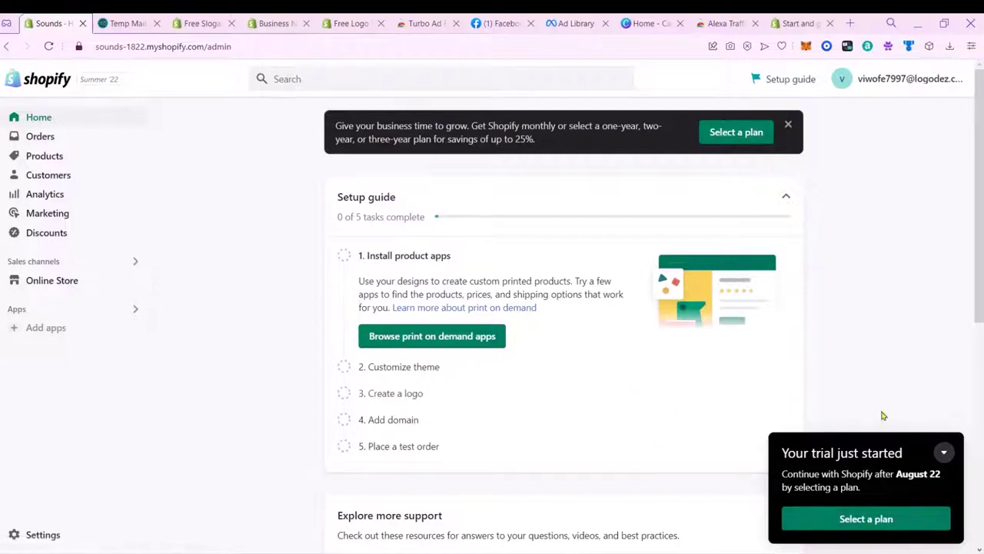
Step: Dismiss the trial notice and plan banner, then browse the print-on-demand apps
{"action": "left_click", "coordinate": [945, 454]}
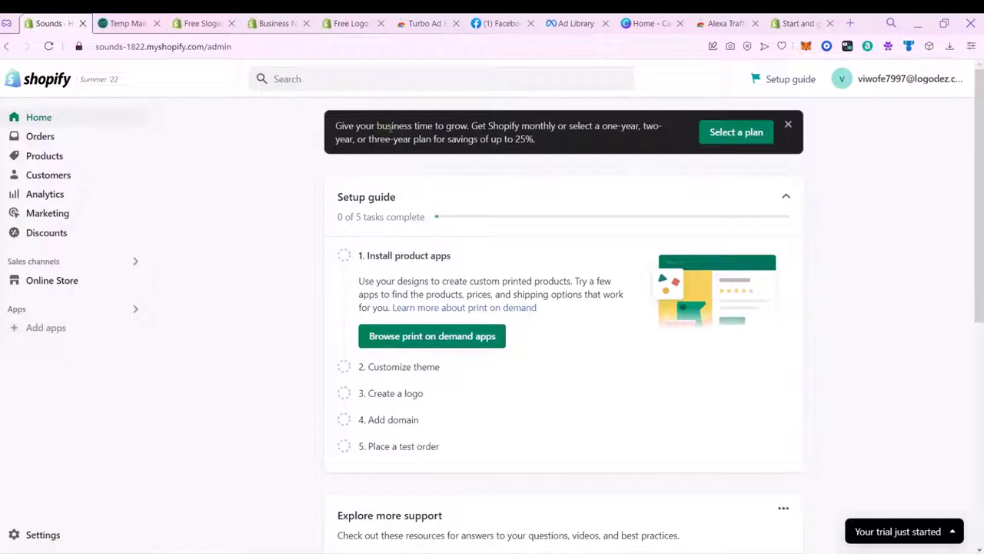
{"action": "left_click_drag", "start_coordinate": [479, 125], "coordinate": [663, 127]}
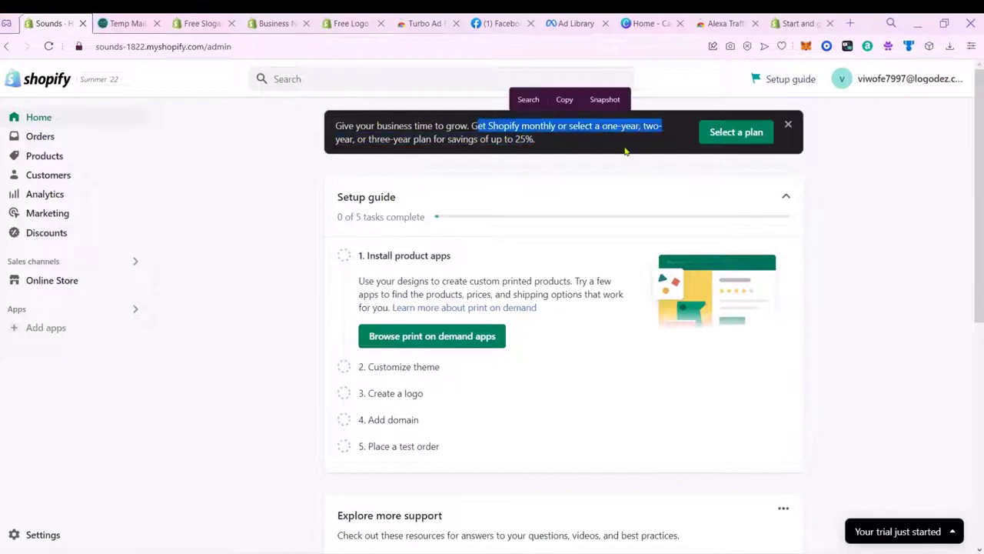
{"action": "left_click", "coordinate": [788, 125]}
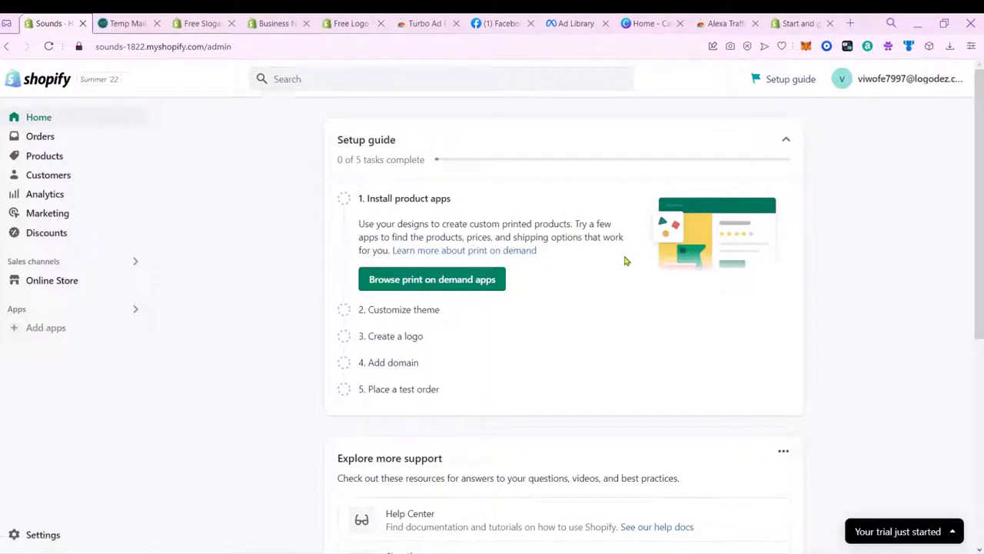
{"action": "left_click", "coordinate": [411, 289]}
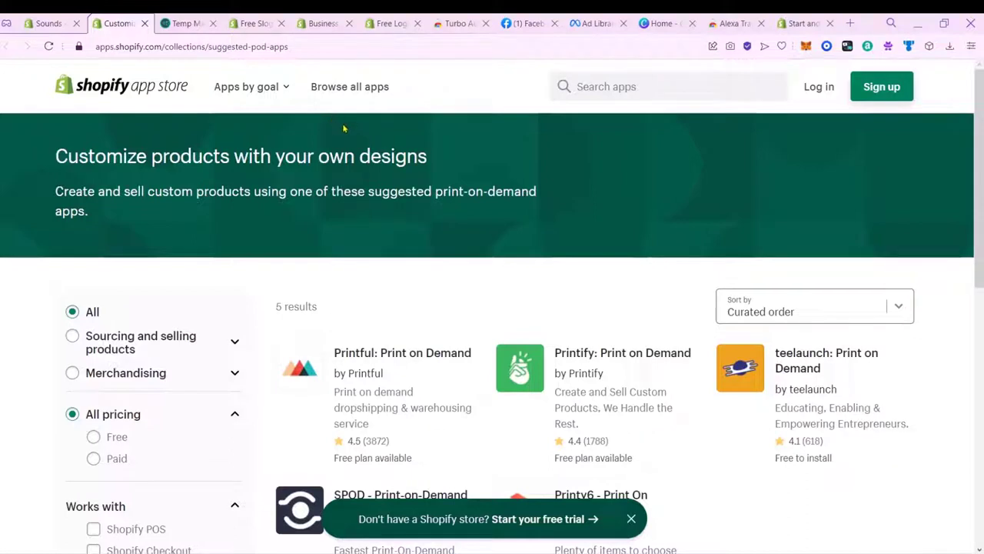
Step: Add Printful: Print on Demand to the Sounds store and connect the existing Printful account
{"action": "left_click", "coordinate": [411, 358]}
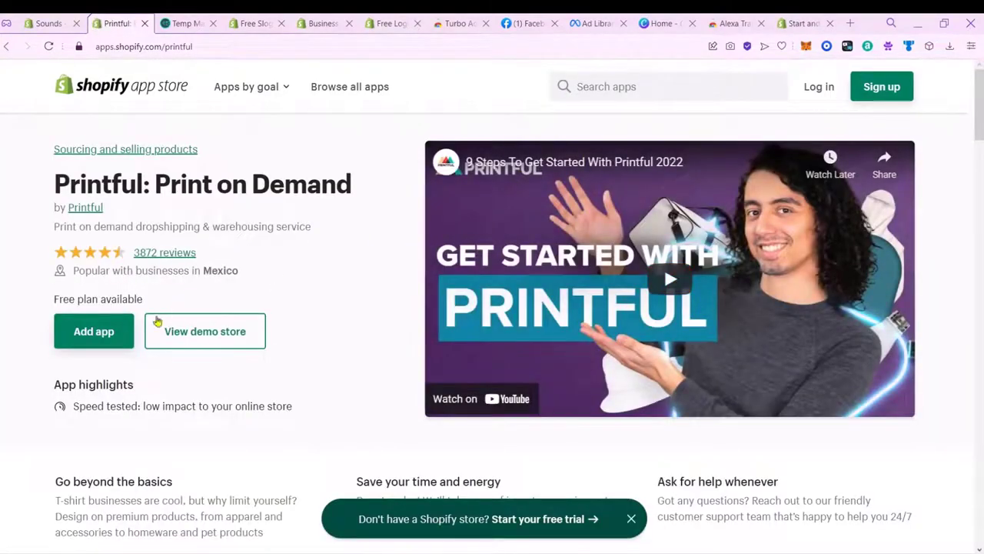
{"action": "left_click", "coordinate": [121, 336]}
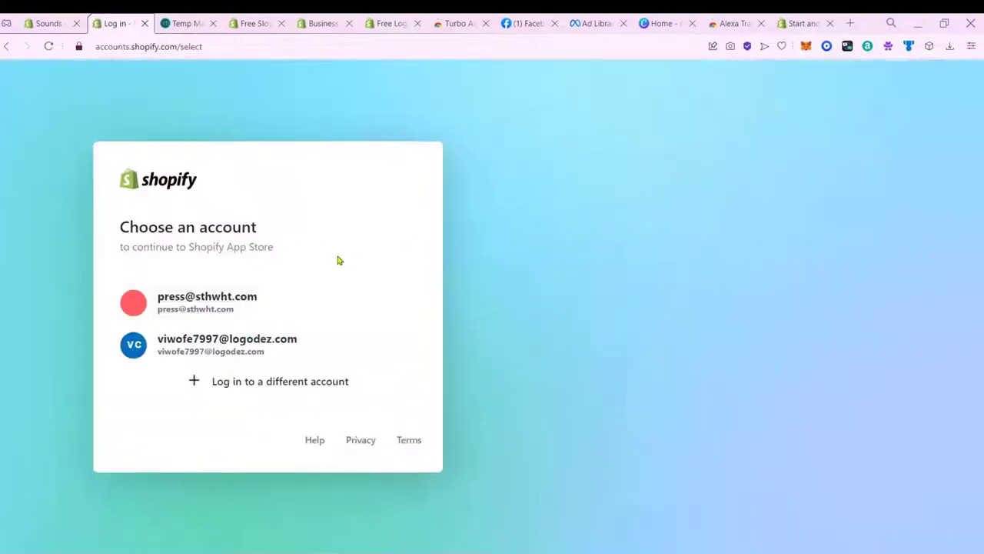
{"action": "left_click", "coordinate": [231, 359]}
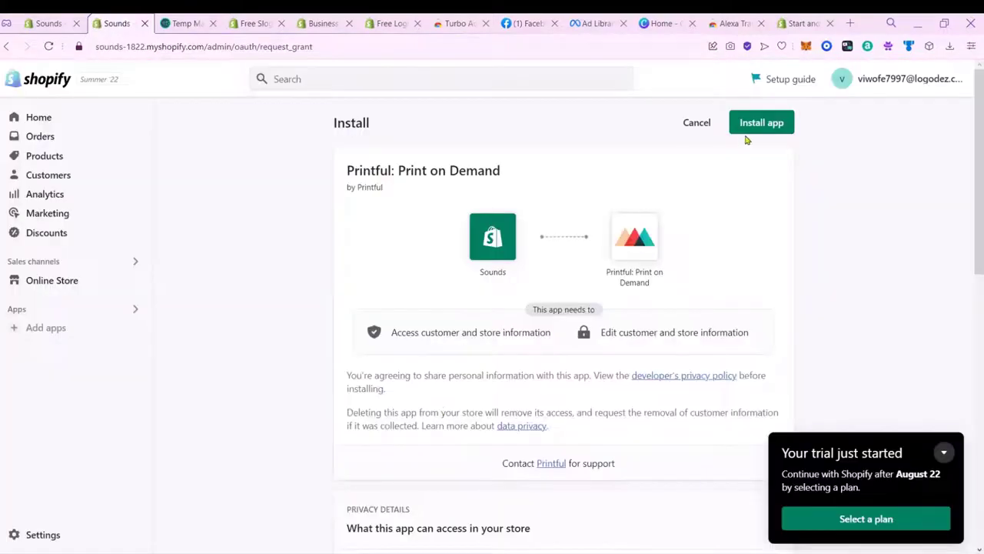
{"action": "left_click", "coordinate": [784, 127]}
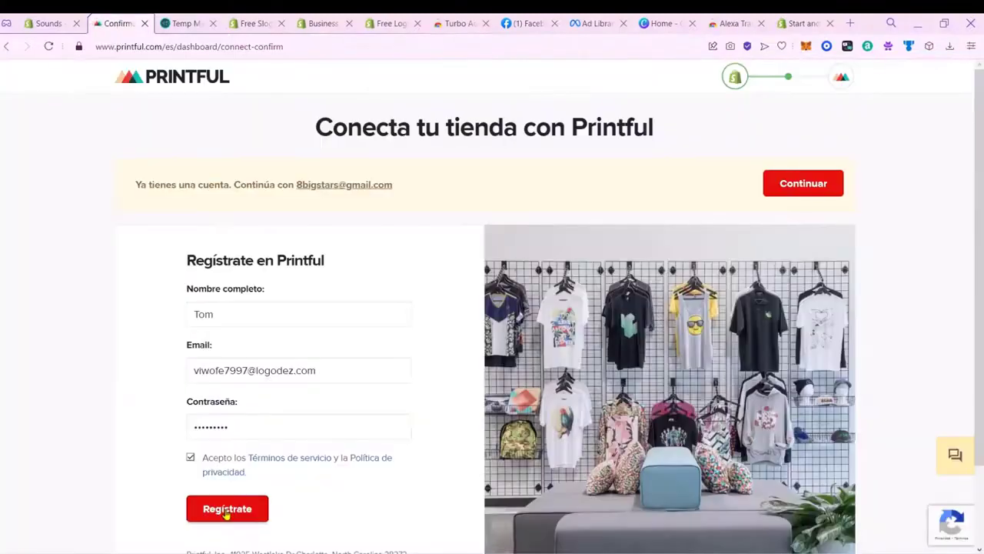
{"action": "left_click", "coordinate": [227, 512]}
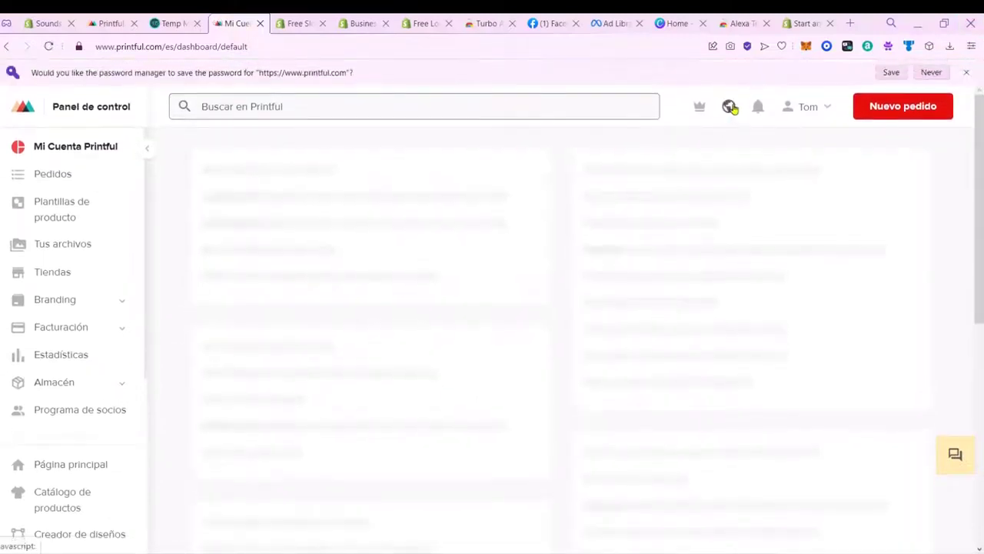
Step: Switch the Printful dashboard language to English (US) and dismiss the save-password prompt
{"action": "left_click", "coordinate": [729, 105]}
{"action": "left_click", "coordinate": [715, 245]}
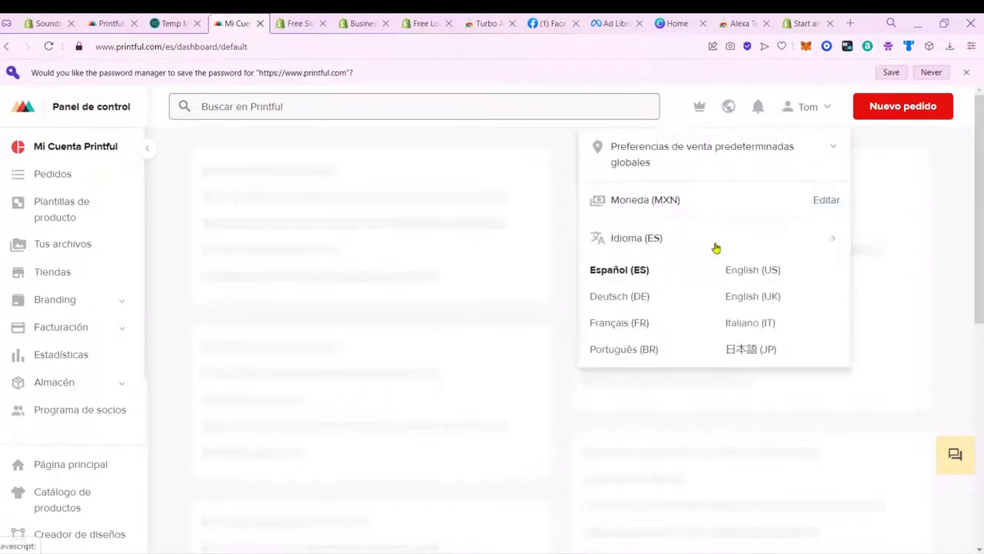
{"action": "left_click", "coordinate": [777, 280]}
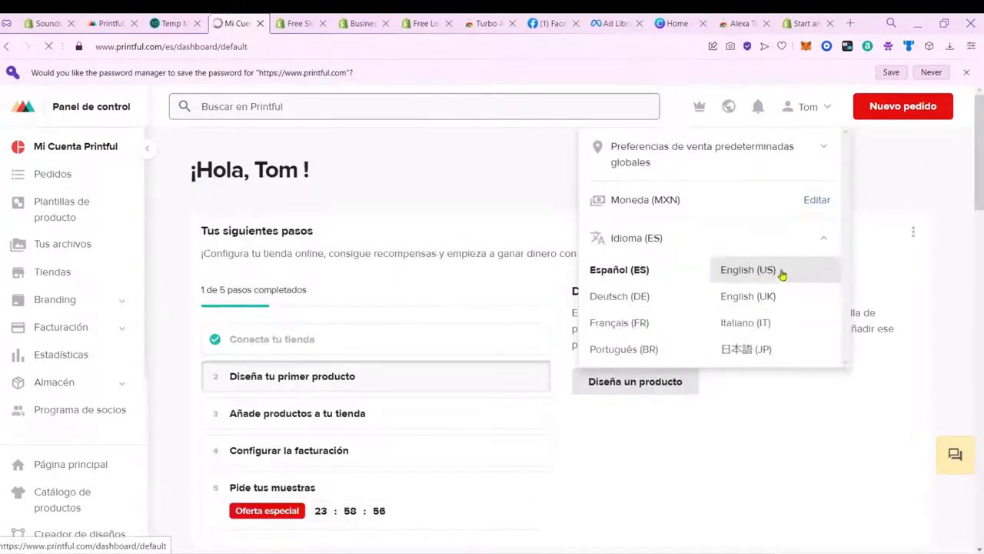
{"action": "left_click", "coordinate": [968, 73]}
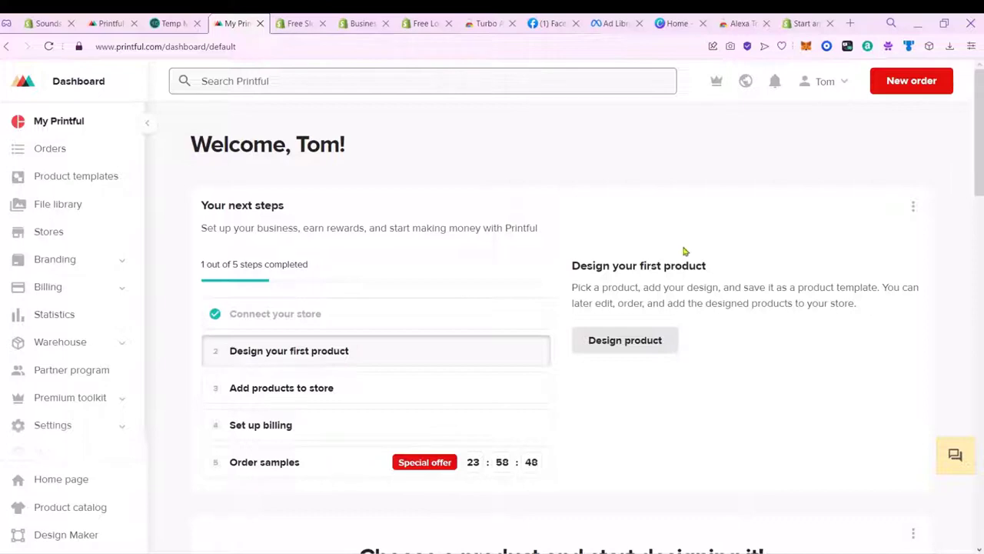
Step: Open Design product to reach the product templates page and close the Share it! tip
{"action": "left_click", "coordinate": [640, 352]}
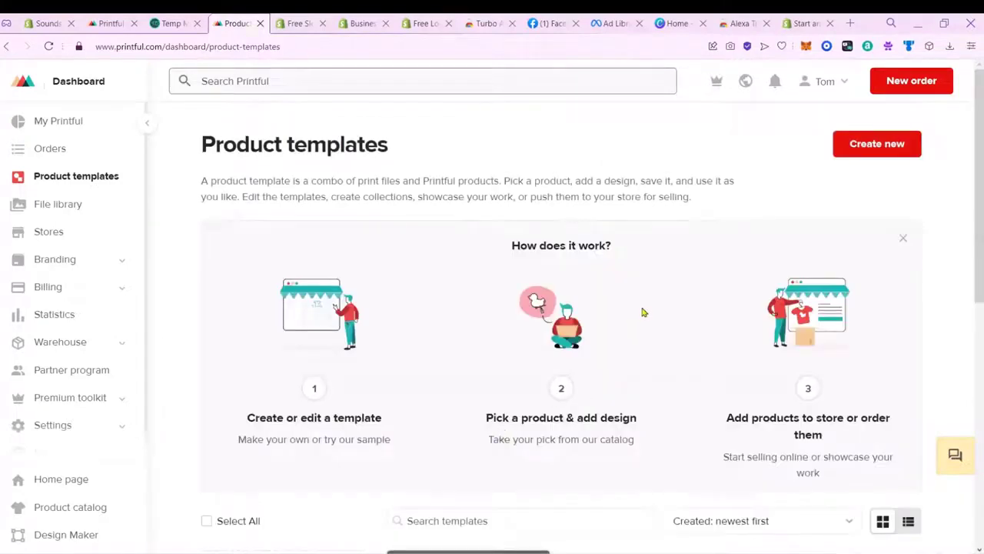
{"action": "scroll", "coordinate": [650, 303], "scroll_direction": "down", "scroll_amount": 3}
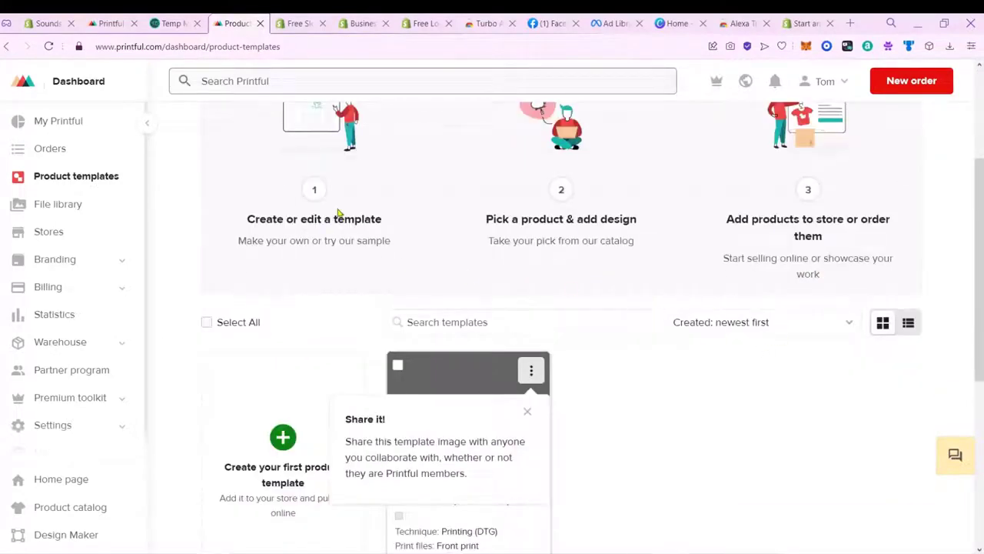
{"action": "scroll", "coordinate": [670, 376], "scroll_direction": "down", "scroll_amount": 3}
{"action": "left_click", "coordinate": [527, 214]}
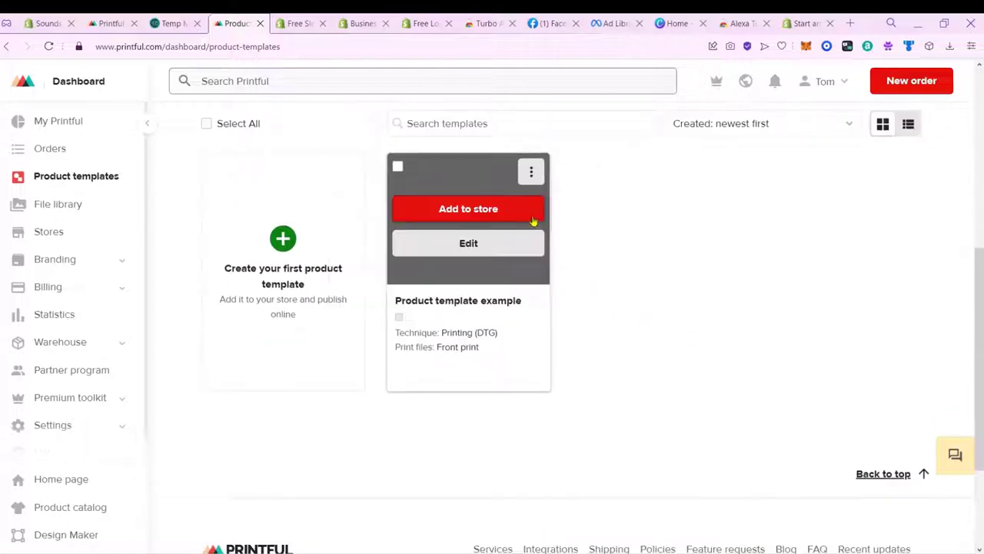
{"action": "mouse_move", "coordinate": [499, 248]}
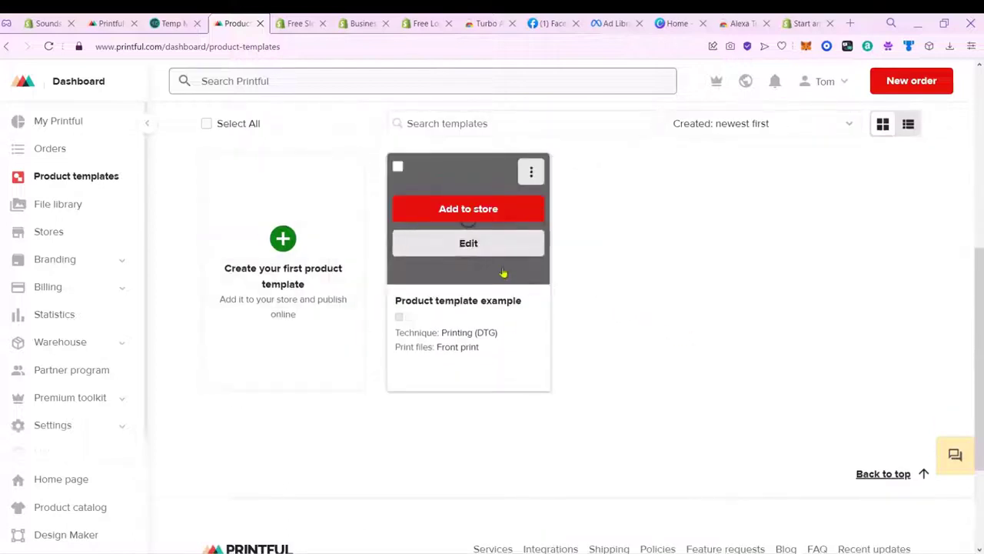
Step: Start editing the Product template example in Printful
{"action": "left_click", "coordinate": [494, 238]}
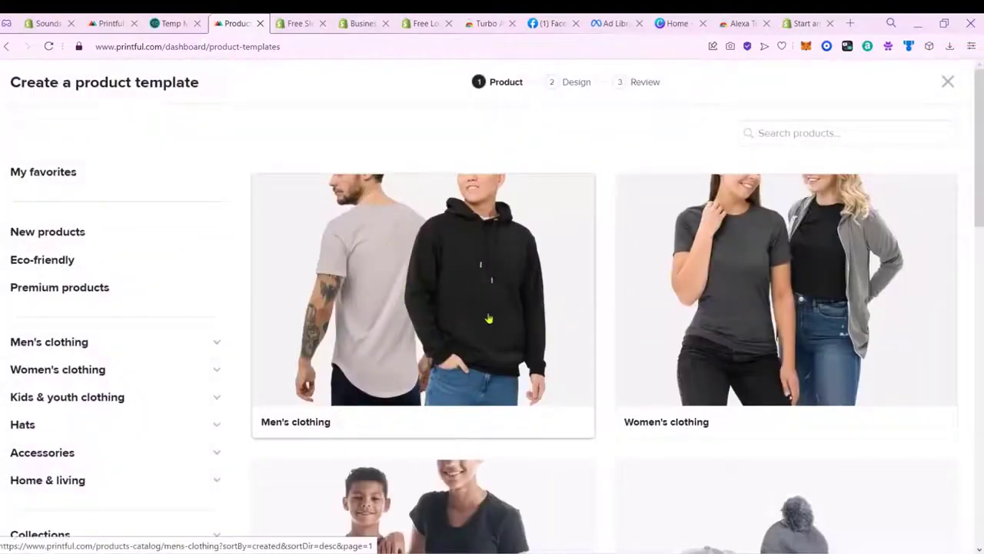
{"action": "scroll", "coordinate": [565, 340], "scroll_direction": "down", "scroll_amount": 3}
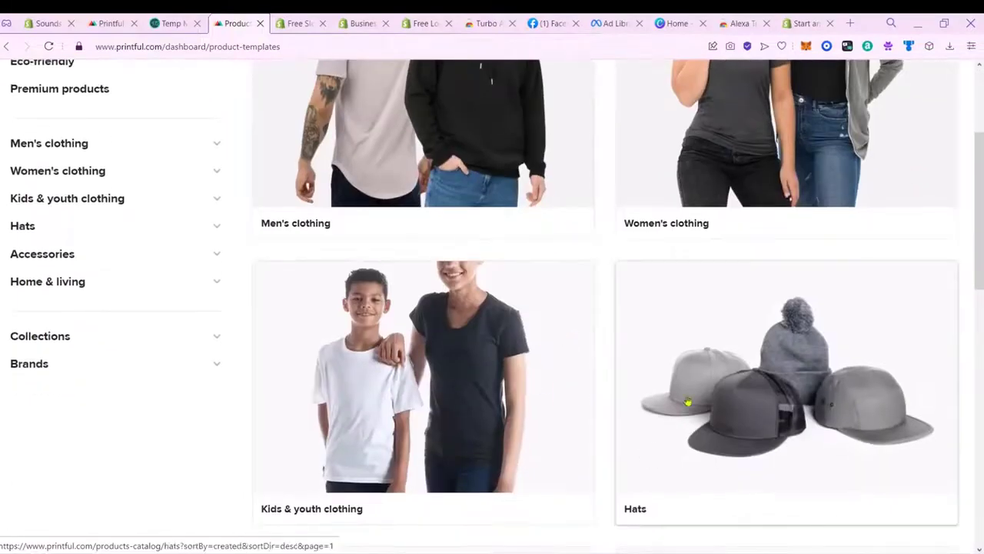
{"action": "scroll", "coordinate": [646, 400], "scroll_direction": "down", "scroll_amount": 6}
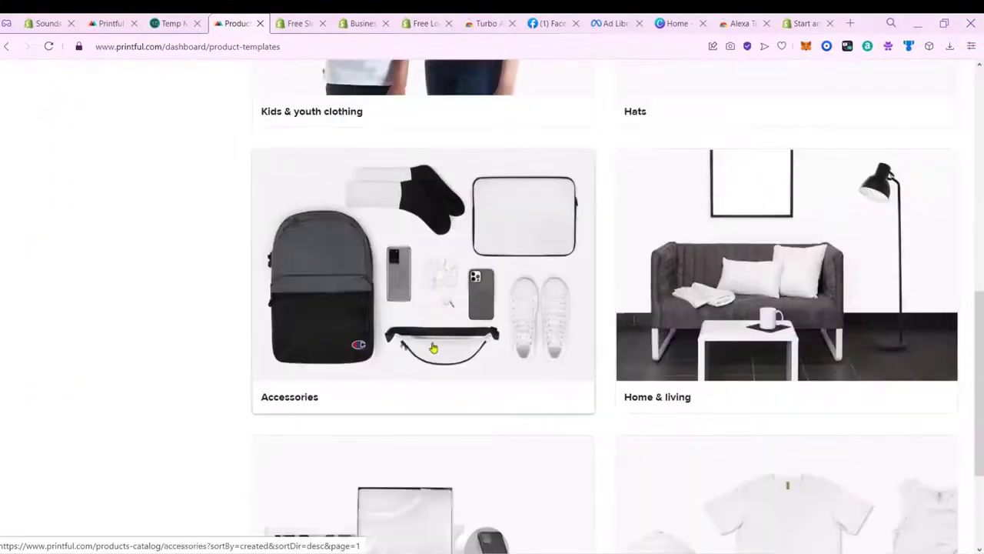
{"action": "scroll", "coordinate": [742, 327], "scroll_direction": "down", "scroll_amount": 3}
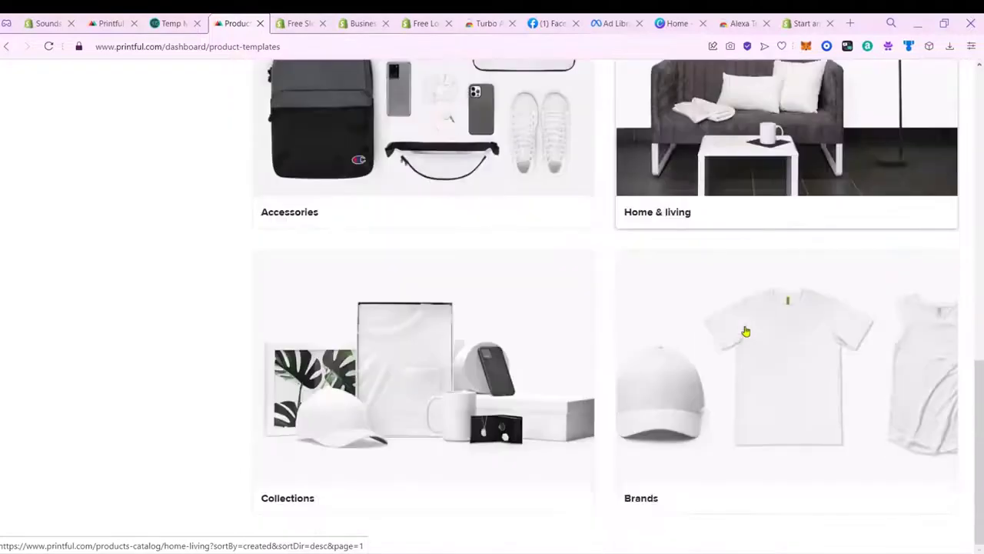
{"action": "scroll", "coordinate": [661, 377], "scroll_direction": "up", "scroll_amount": 9}
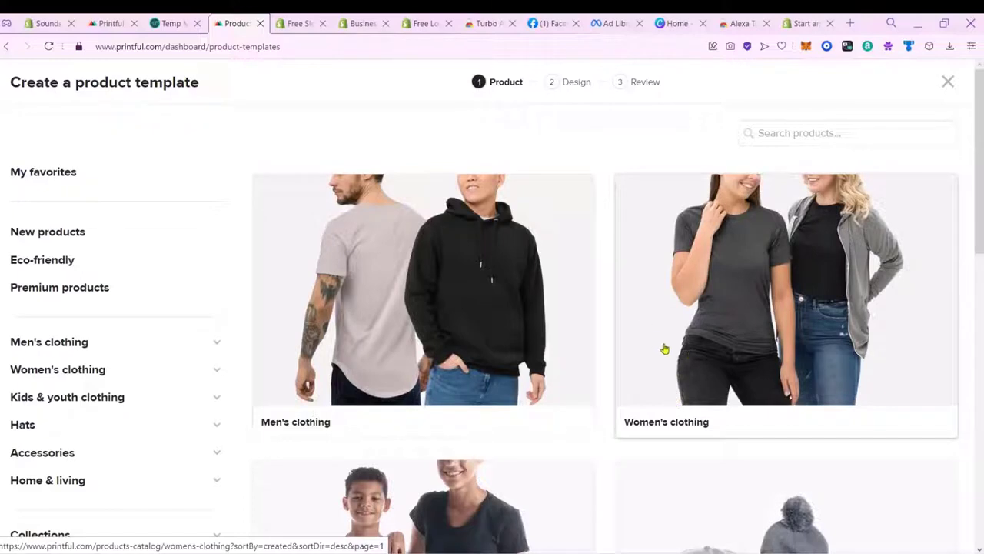
Step: Filter the catalogue to Earphone cases under Accessories › Tech accessories to show the AirPods Case
{"action": "left_click", "coordinate": [185, 453]}
{"action": "scroll", "coordinate": [270, 323], "scroll_direction": "down", "scroll_amount": 3}
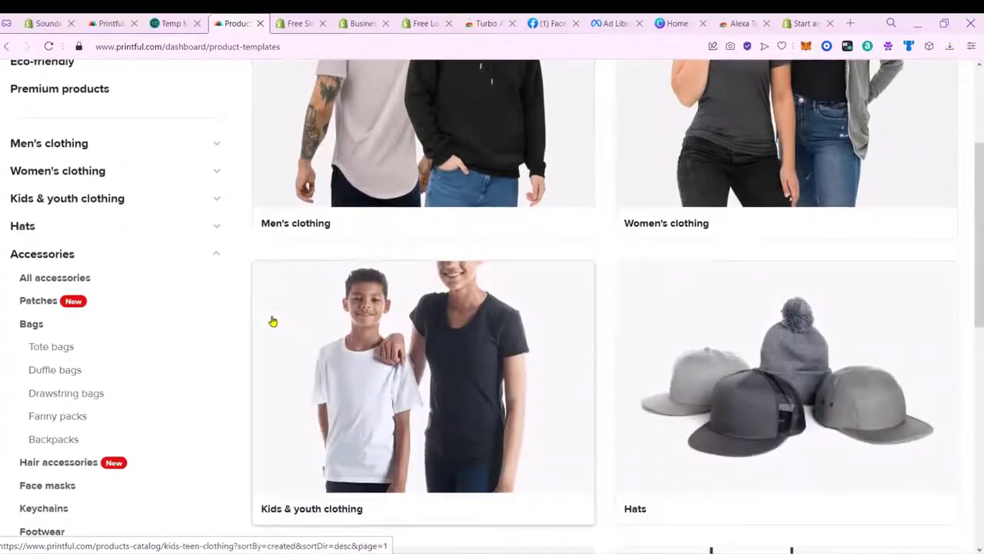
{"action": "scroll", "coordinate": [286, 330], "scroll_direction": "down", "scroll_amount": 3}
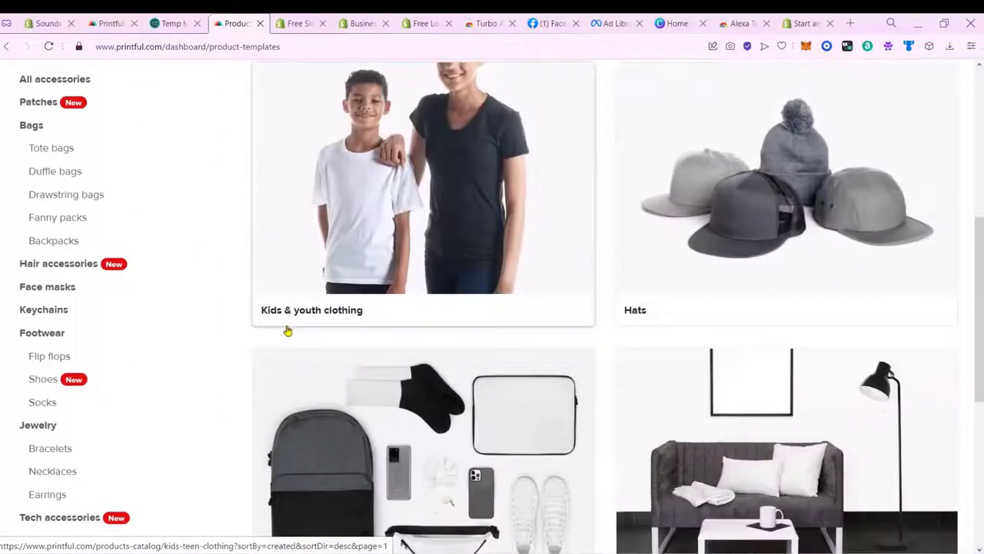
{"action": "scroll", "coordinate": [287, 331], "scroll_direction": "down", "scroll_amount": 3}
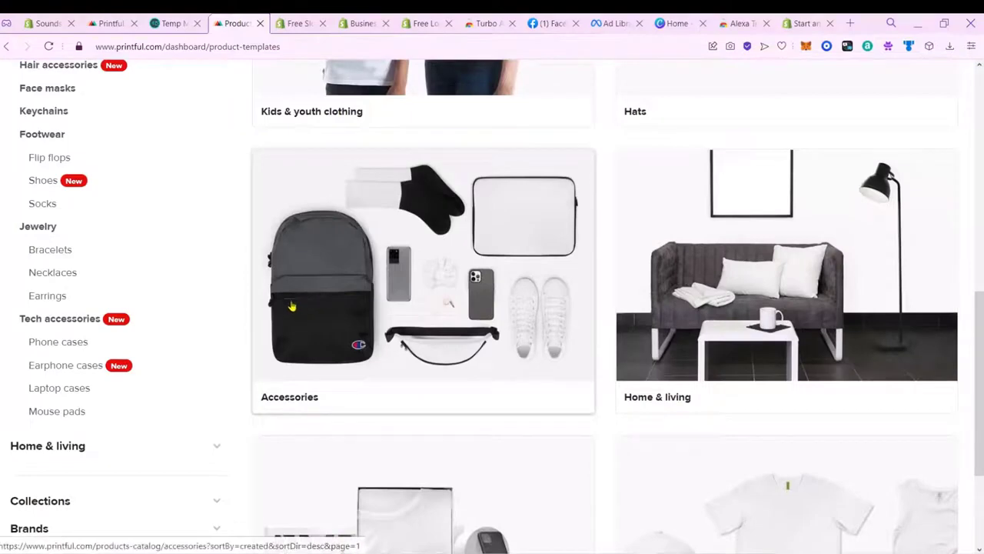
{"action": "left_click", "coordinate": [87, 367]}
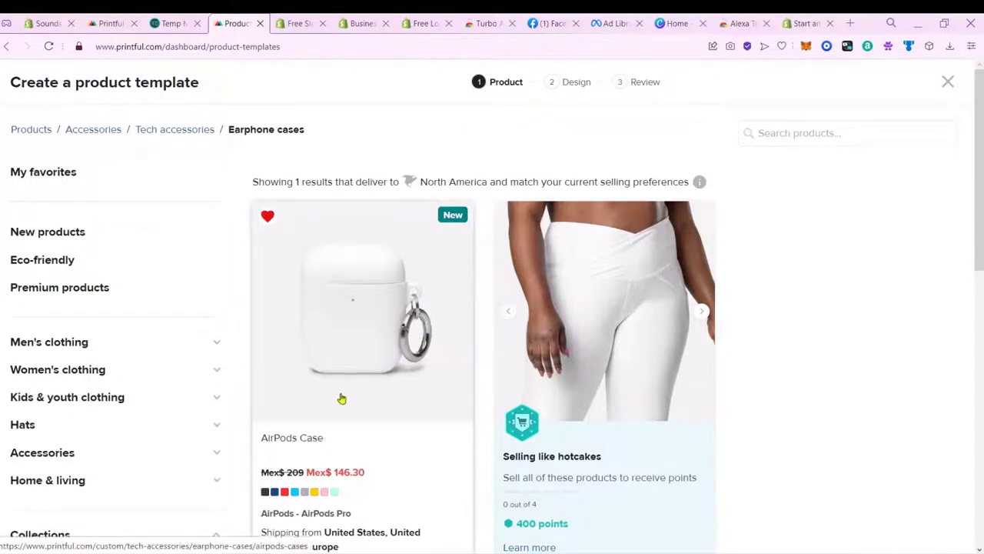
{"action": "scroll", "coordinate": [868, 255], "scroll_direction": "down", "scroll_amount": 3}
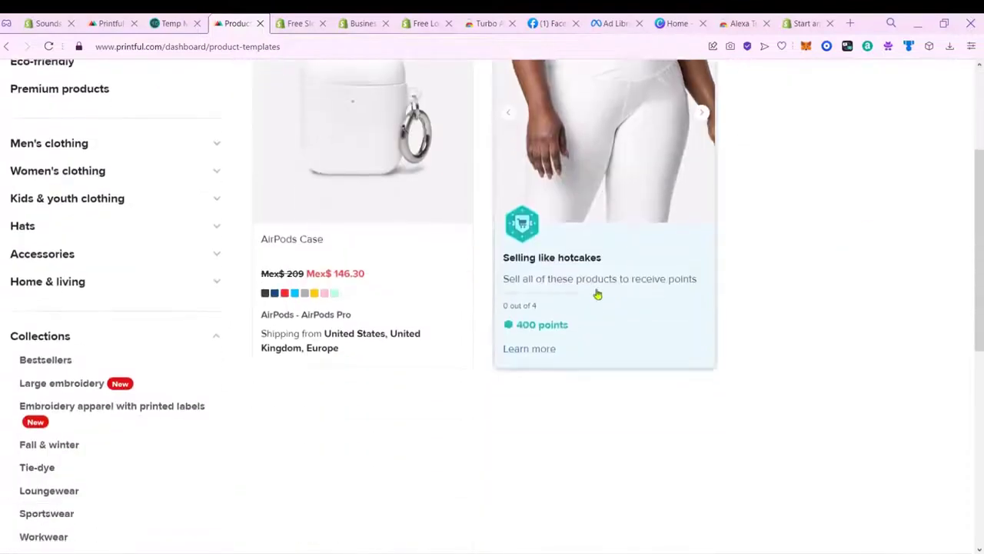
Step: Choose the AirPods Case in Navy, Red, Blue, Yellow, Pink, Mint and White, leaving Grey out
{"action": "left_click", "coordinate": [413, 208]}
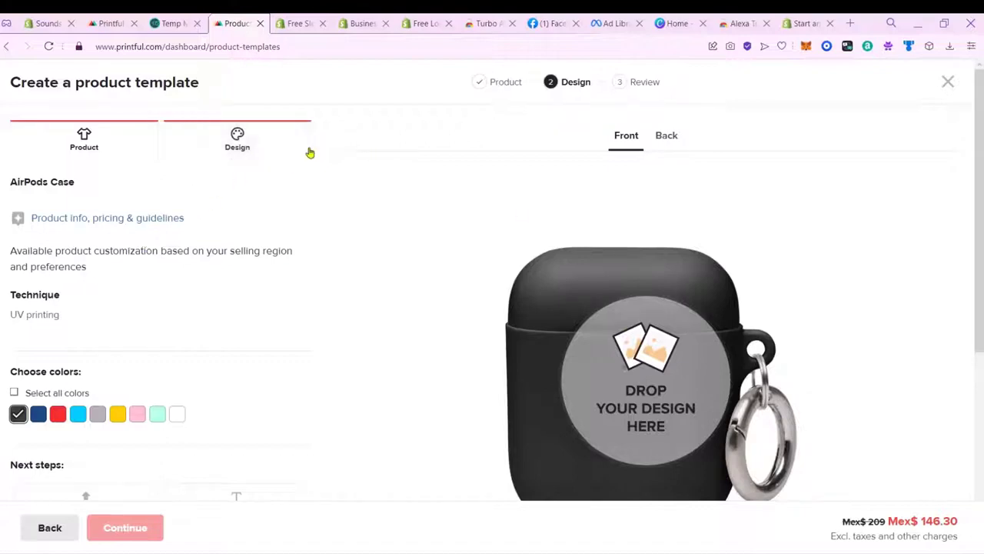
{"action": "scroll", "coordinate": [216, 338], "scroll_direction": "down", "scroll_amount": 3}
{"action": "left_click", "coordinate": [38, 215]}
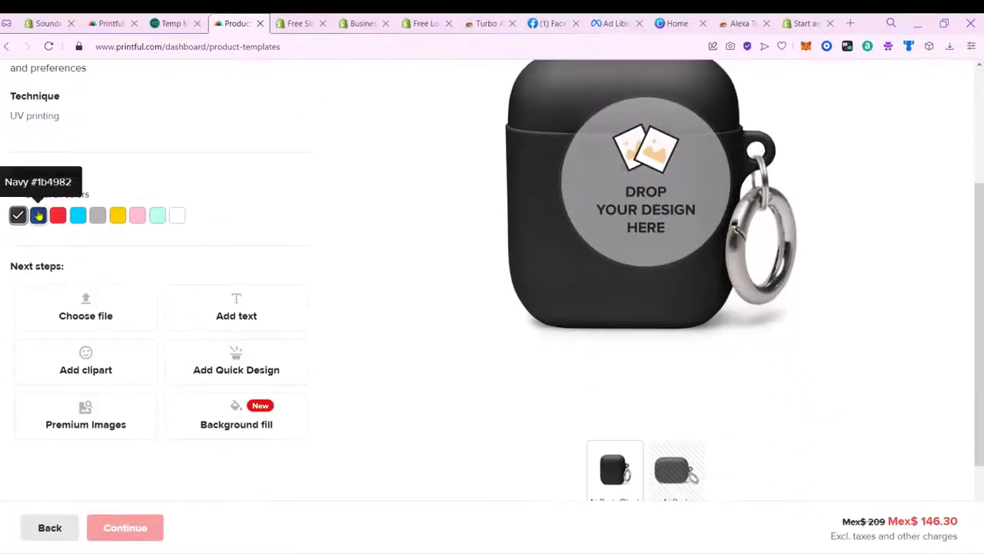
{"action": "left_click", "coordinate": [58, 215]}
{"action": "left_click", "coordinate": [78, 216]}
{"action": "left_click", "coordinate": [97, 215]}
{"action": "left_click", "coordinate": [117, 215]}
{"action": "left_click", "coordinate": [138, 217]}
{"action": "left_click", "coordinate": [158, 217]}
{"action": "left_click", "coordinate": [178, 217]}
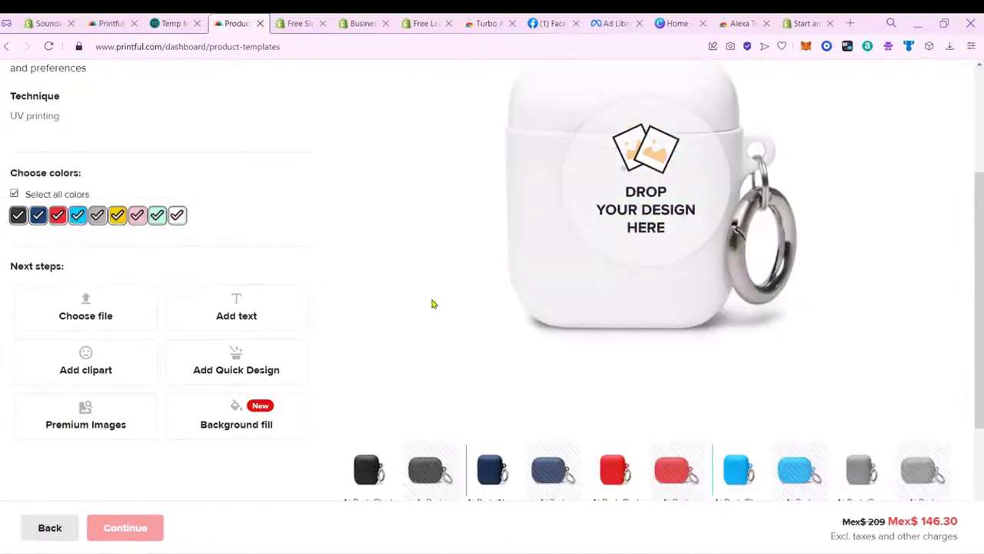
{"action": "left_click", "coordinate": [99, 217]}
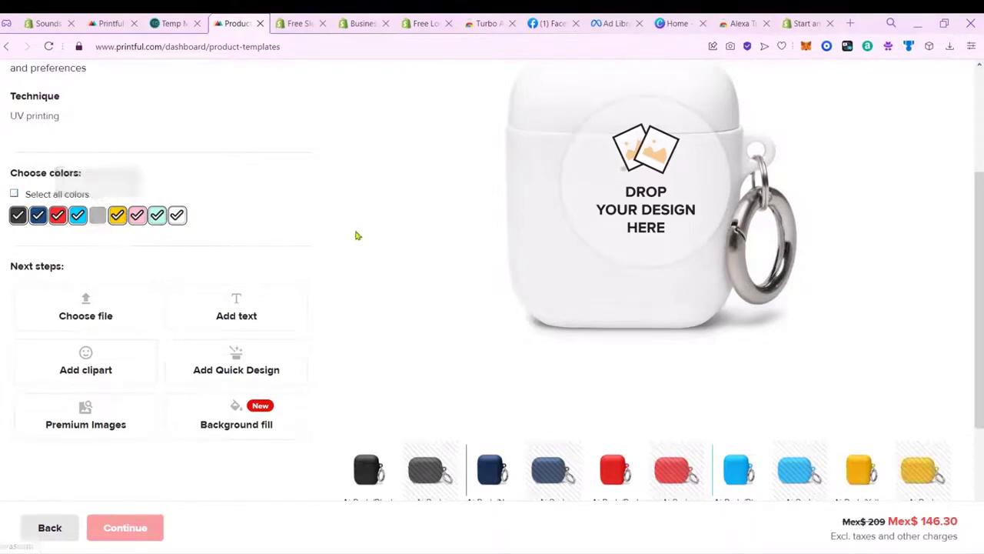
{"action": "scroll", "coordinate": [356, 234], "scroll_direction": "down", "scroll_amount": 3}
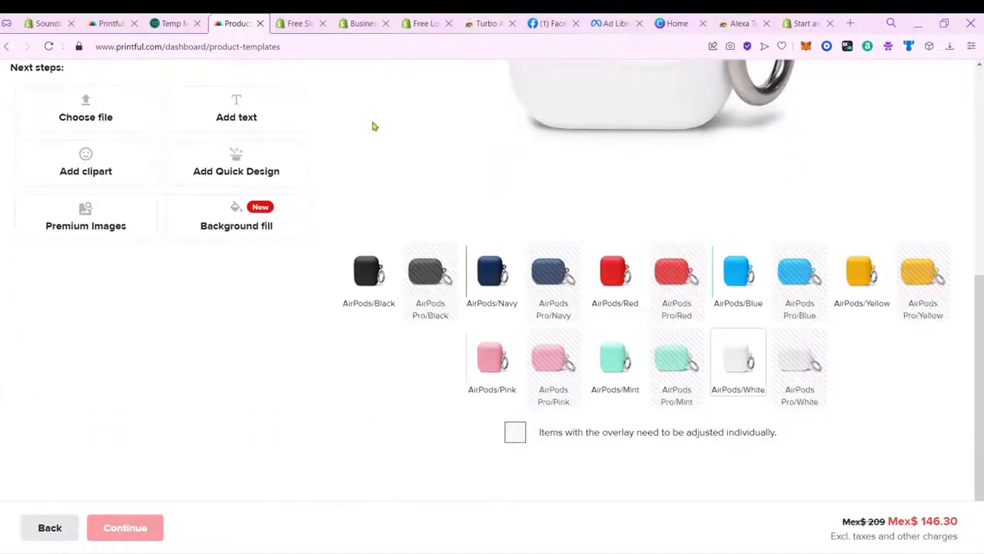
{"action": "scroll", "coordinate": [377, 131], "scroll_direction": "up", "scroll_amount": 3}
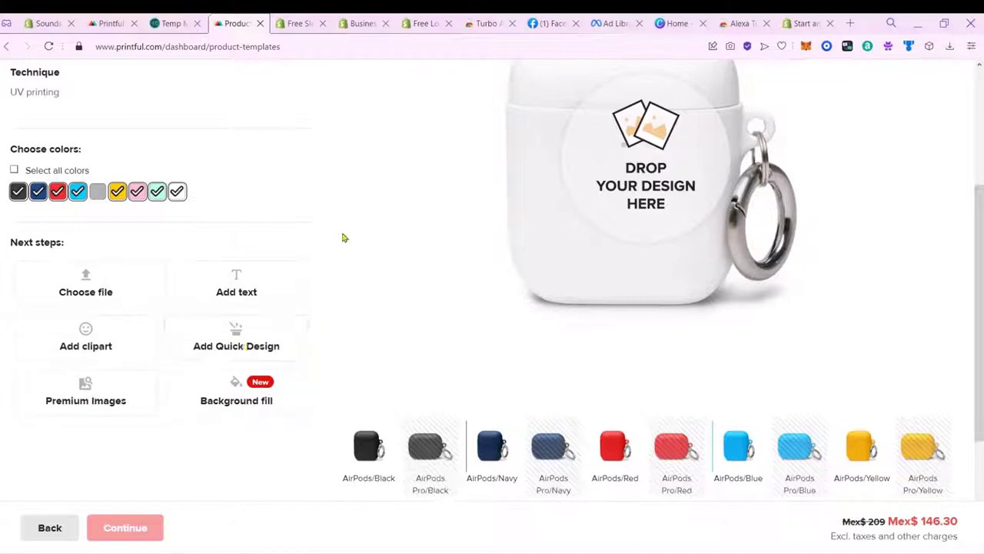
Step: Open the Quick Designs gallery for the AirPods Case
{"action": "left_click", "coordinate": [268, 348]}
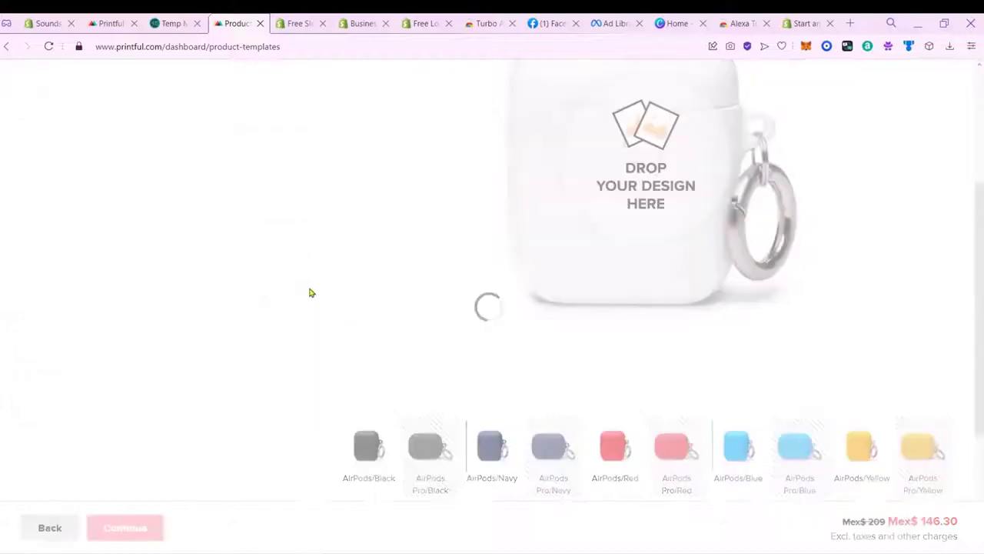
{"action": "scroll", "coordinate": [369, 233], "scroll_direction": "up", "scroll_amount": 3}
{"action": "scroll", "coordinate": [369, 233], "scroll_direction": "down", "scroll_amount": 3}
{"action": "scroll", "coordinate": [369, 233], "scroll_direction": "up", "scroll_amount": 3}
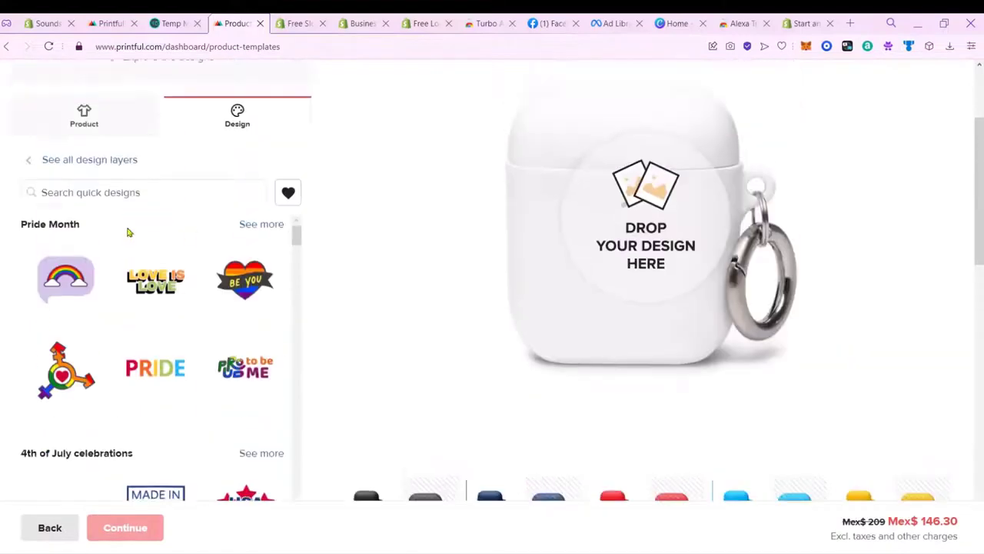
{"action": "left_click_drag", "start_coordinate": [297, 235], "coordinate": [316, 218]}
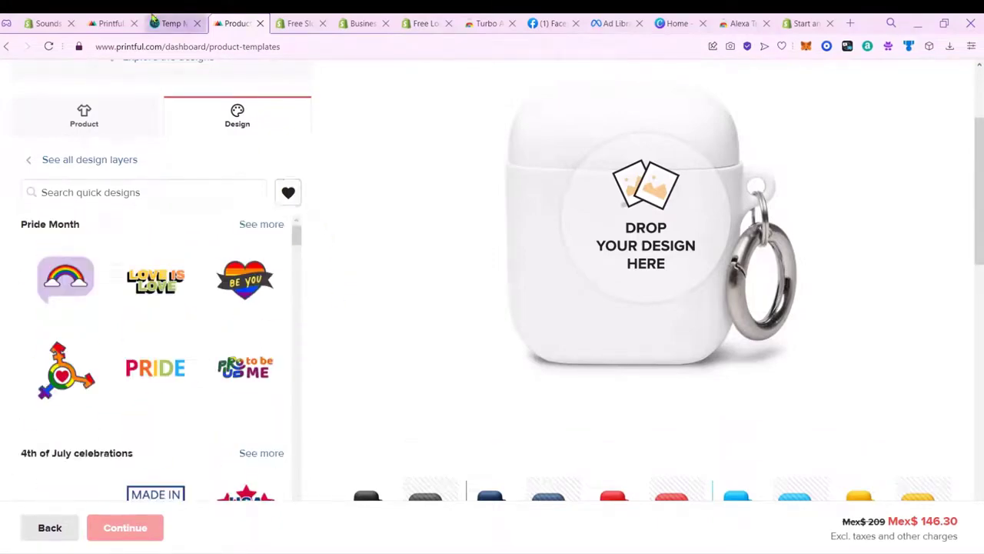
Step: In Canva, create a blank Logo design at 500 × 500 px from the 'logo' suggestion
{"action": "left_click", "coordinate": [676, 23]}
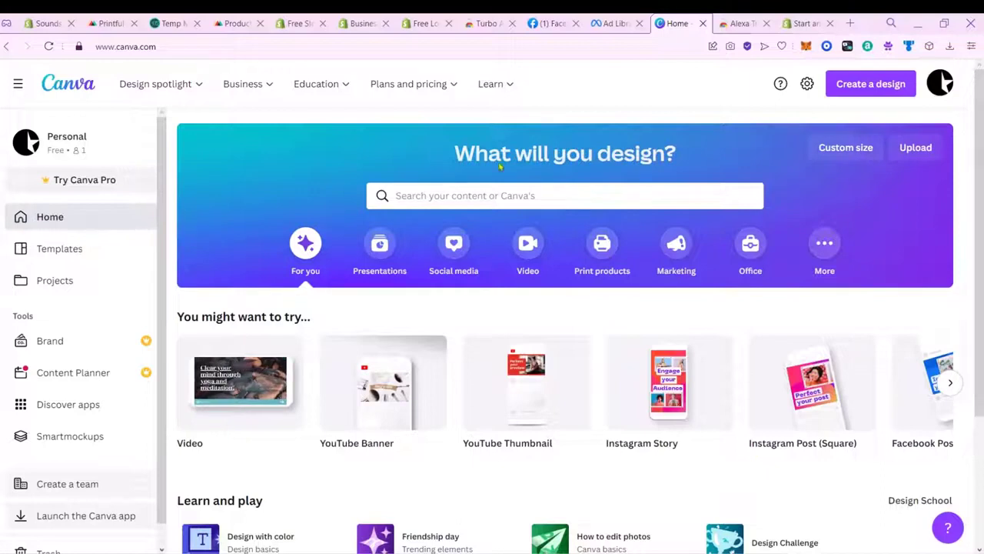
{"action": "left_click", "coordinate": [876, 86]}
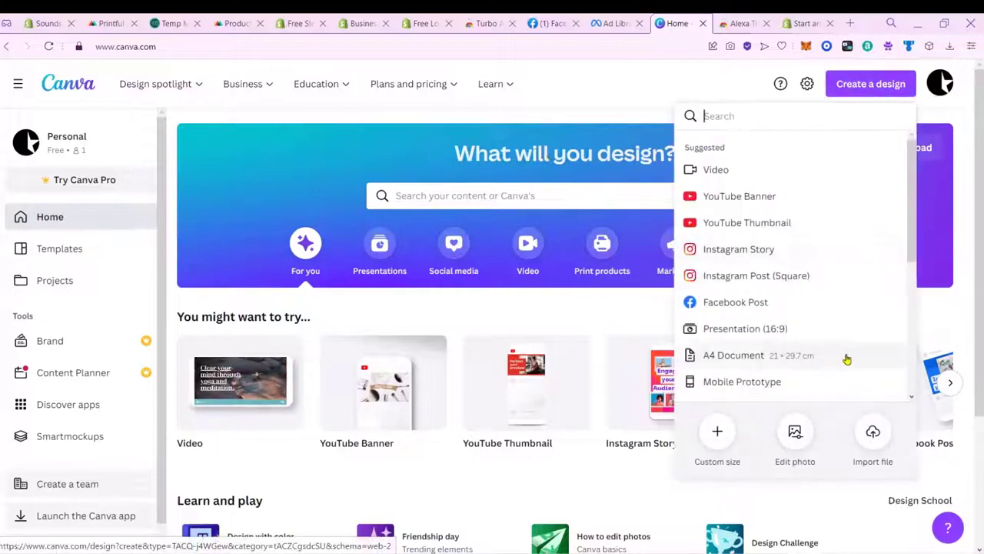
{"action": "type", "text": "logo"}
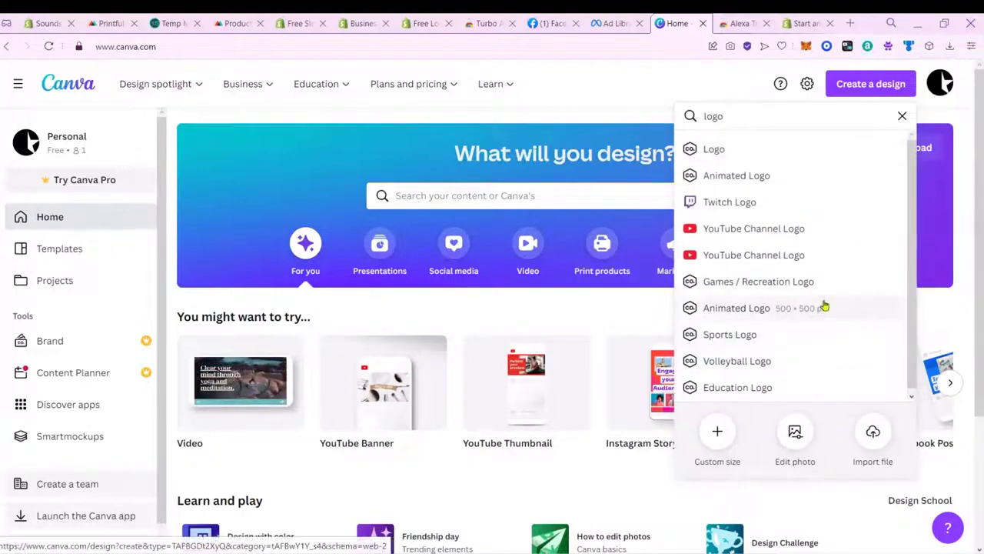
{"action": "left_click", "coordinate": [738, 151]}
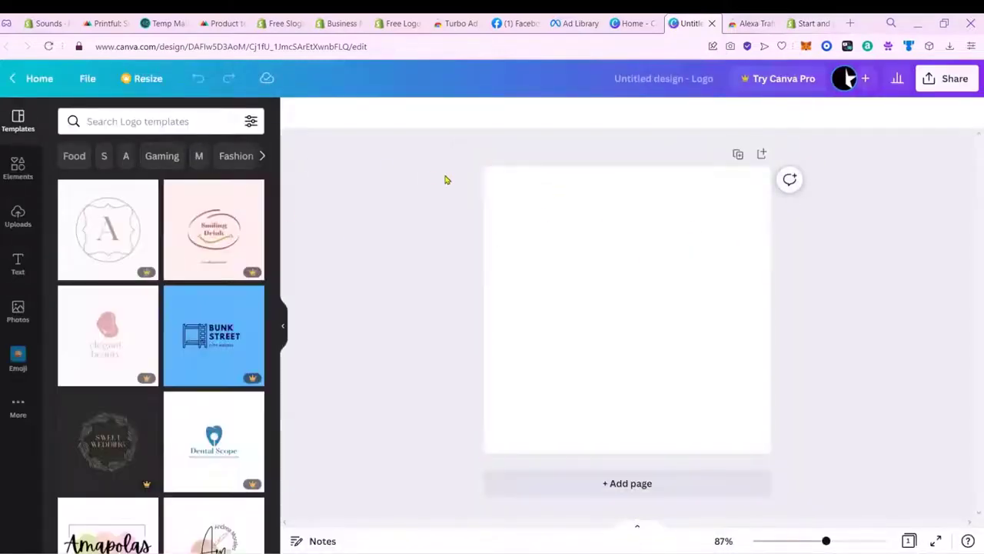
Step: Browse the Logo templates and filter them by 'audio' to view podcast and sound-wave designs
{"action": "scroll", "coordinate": [175, 277], "scroll_direction": "down", "scroll_amount": 5}
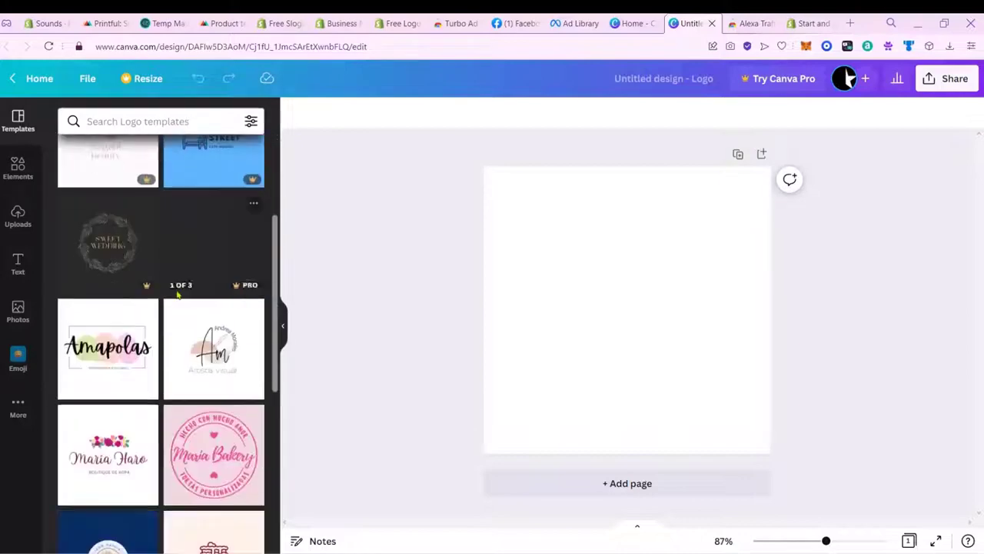
{"action": "scroll", "coordinate": [178, 297], "scroll_direction": "down", "scroll_amount": 6}
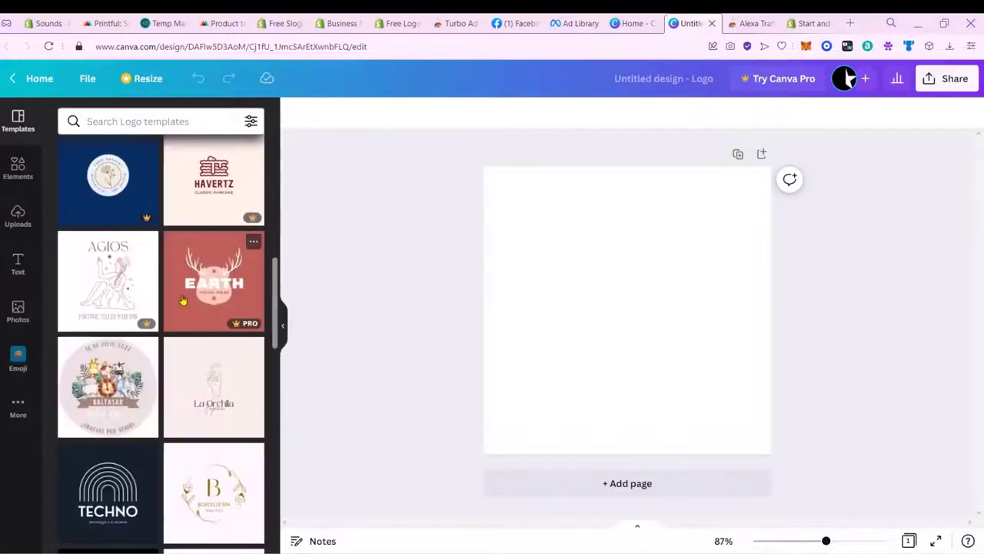
{"action": "scroll", "coordinate": [185, 302], "scroll_direction": "down", "scroll_amount": 8}
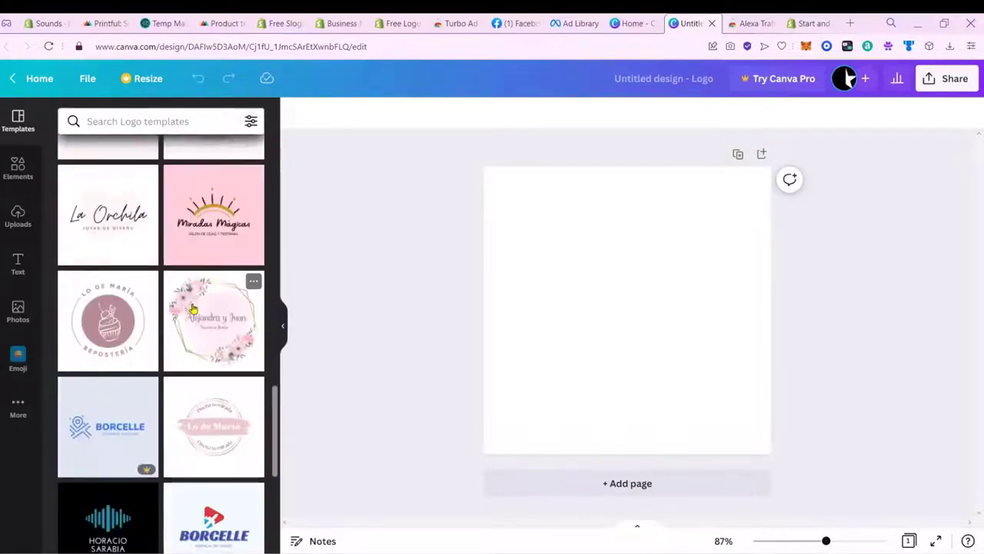
{"action": "scroll", "coordinate": [196, 312], "scroll_direction": "down", "scroll_amount": 2}
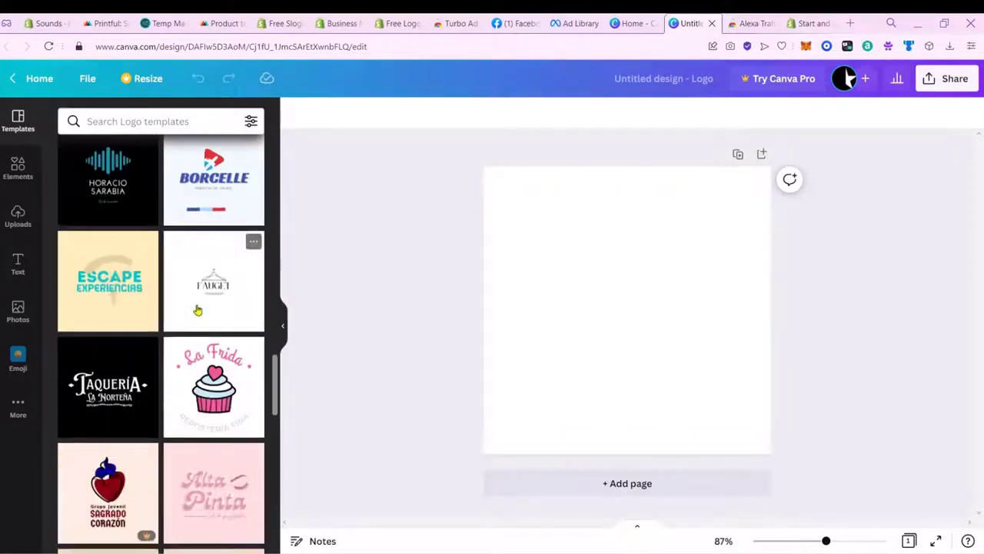
{"action": "scroll", "coordinate": [169, 230], "scroll_direction": "down", "scroll_amount": 5}
{"action": "scroll", "coordinate": [157, 169], "scroll_direction": "up", "scroll_amount": 2}
{"action": "left_click", "coordinate": [152, 121]}
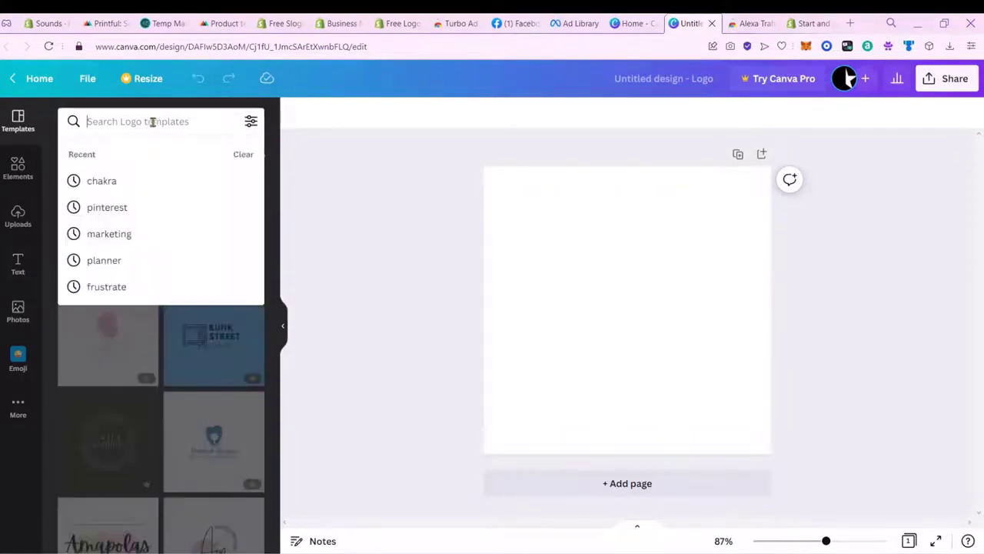
{"action": "type", "text": "audio"}
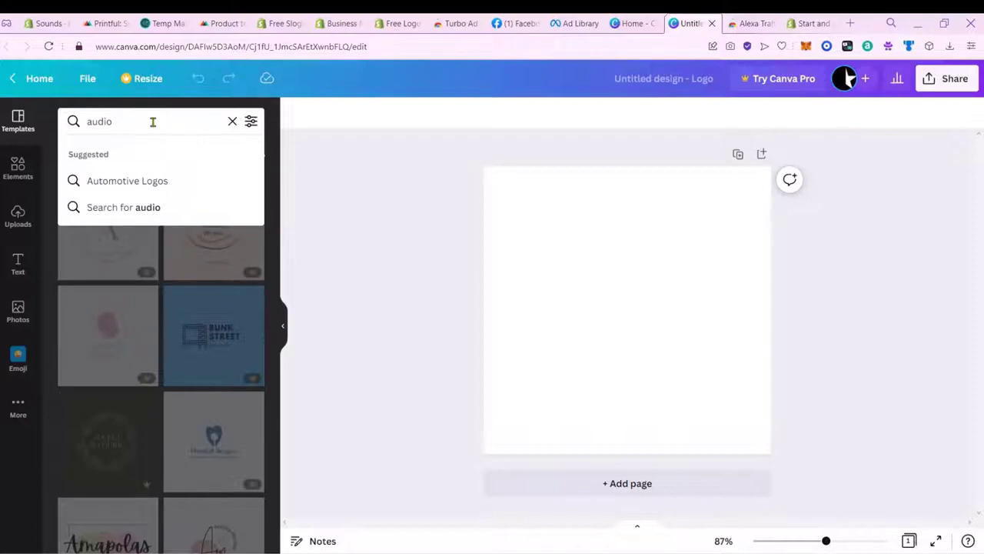
{"action": "key", "text": "Return"}
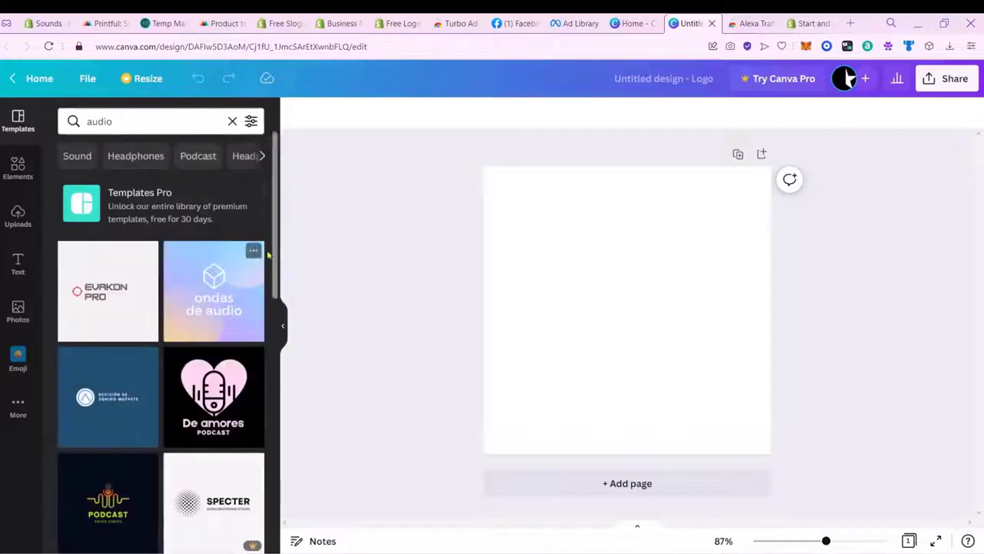
{"action": "left_click_drag", "start_coordinate": [275, 258], "coordinate": [307, 324]}
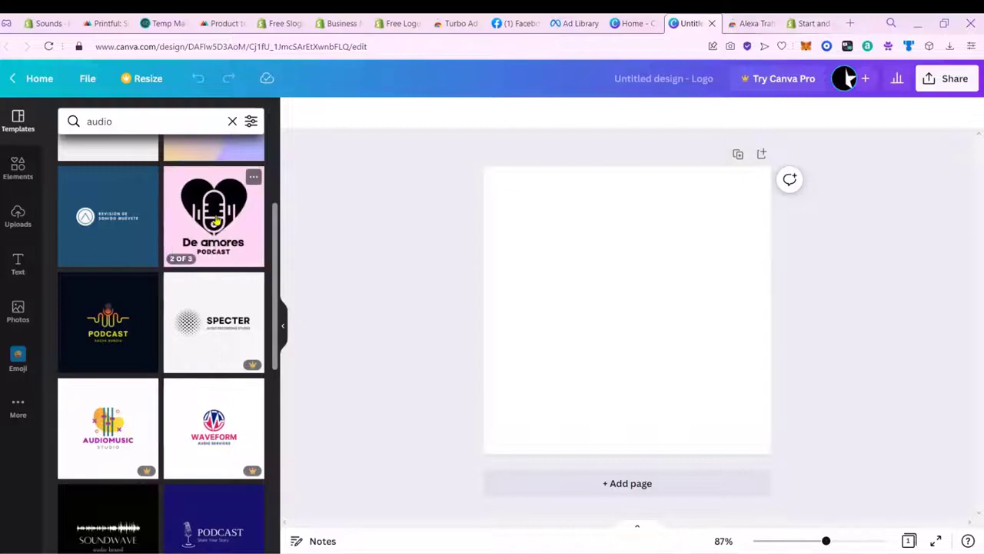
{"action": "left_click", "coordinate": [18, 169]}
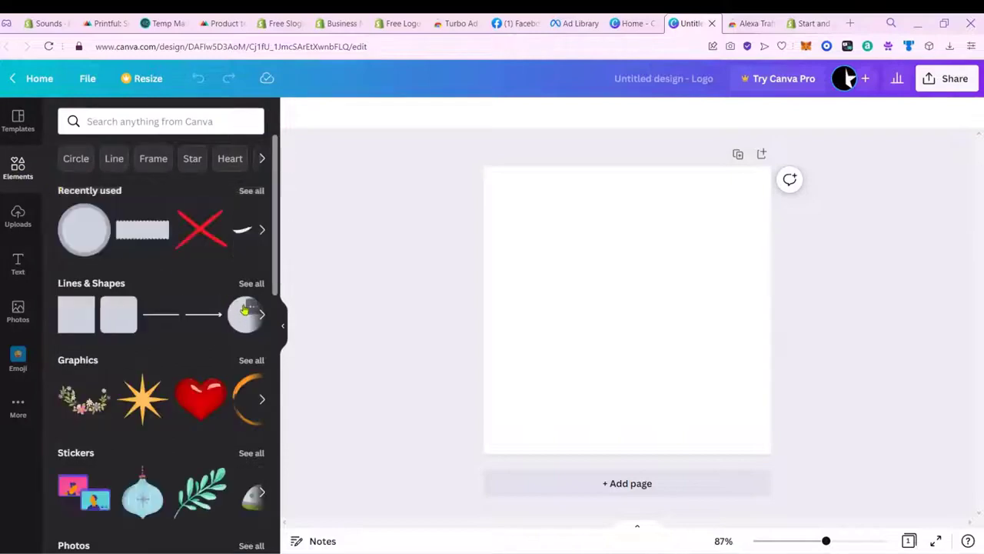
Step: Add a circle shape, enlarge and centre it on the page, and colour it black
{"action": "left_click", "coordinate": [252, 284]}
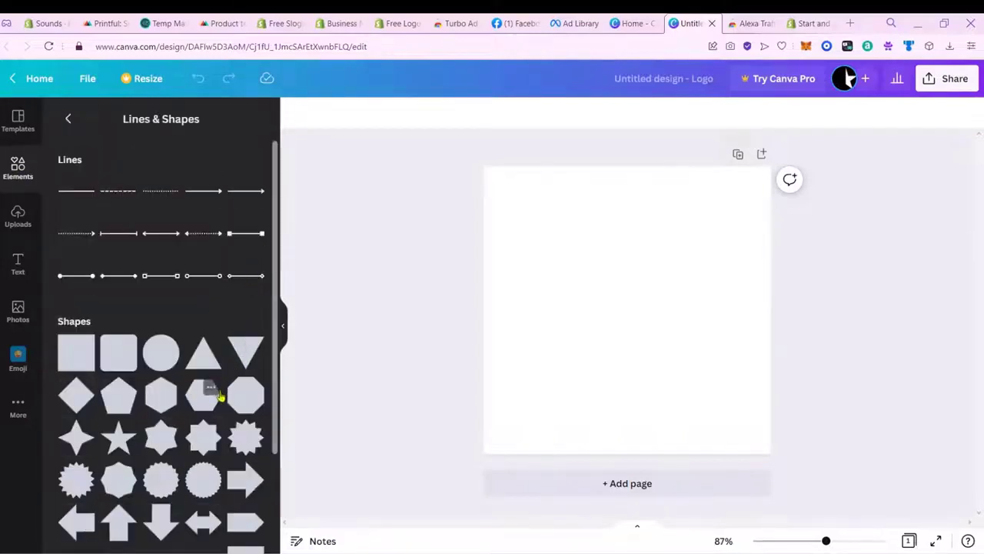
{"action": "left_click", "coordinate": [159, 354]}
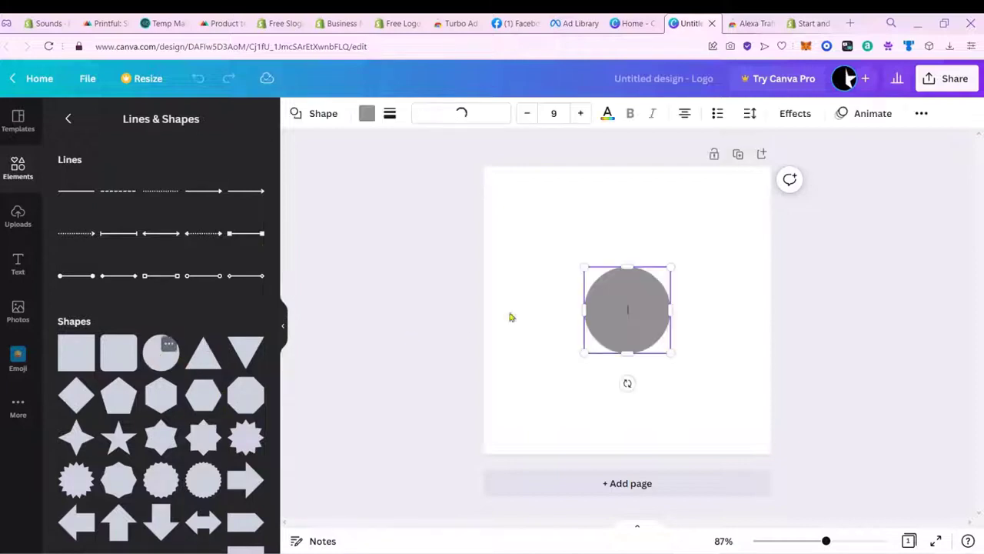
{"action": "left_click", "coordinate": [698, 331]}
{"action": "left_click_drag", "start_coordinate": [640, 331], "coordinate": [568, 402]}
{"action": "left_click_drag", "start_coordinate": [599, 338], "coordinate": [743, 196]}
{"action": "mouse_move", "coordinate": [714, 275]}
{"action": "left_mouse_down"}
{"action": "mouse_move", "coordinate": [705, 269]}
{"action": "mouse_move", "coordinate": [707, 278]}
{"action": "left_mouse_up"}
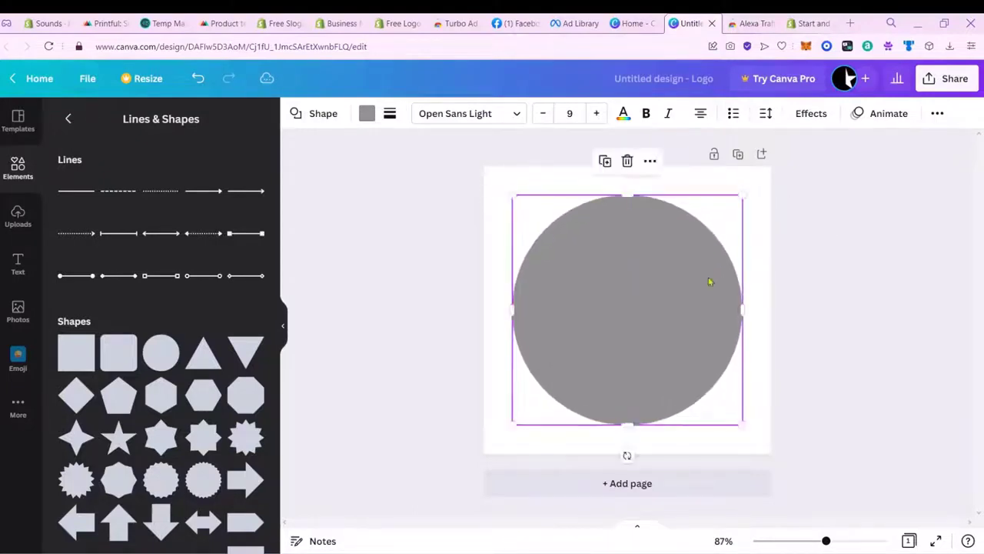
{"action": "left_click", "coordinate": [368, 114]}
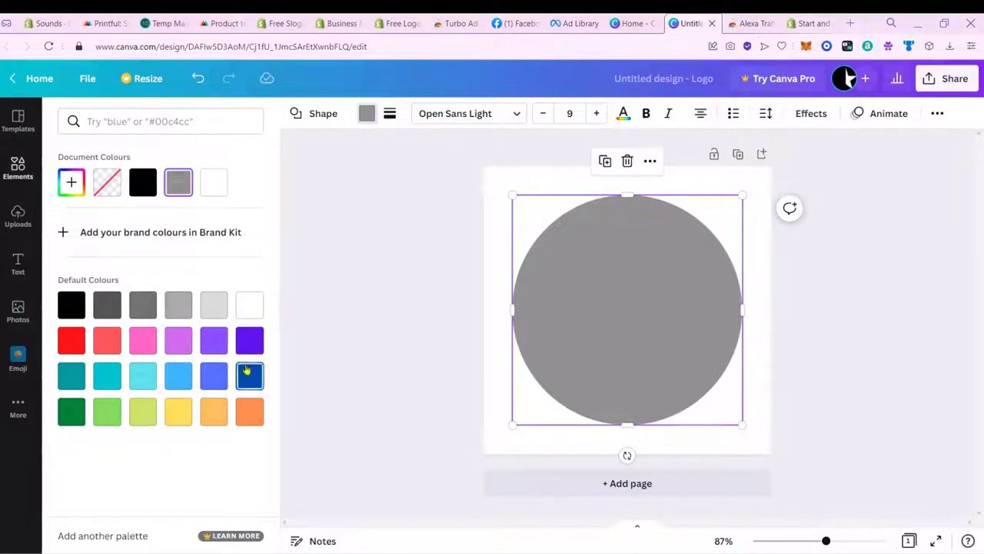
{"action": "left_click", "coordinate": [80, 308]}
{"action": "left_click", "coordinate": [755, 285]}
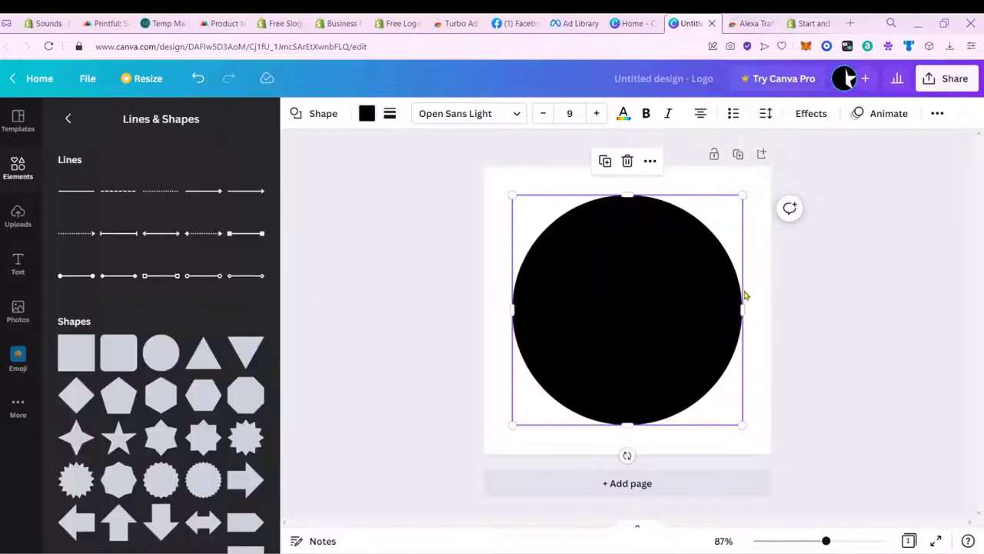
Step: Search Elements for 'headphone' and place the white headphone outline on the circle
{"action": "left_click", "coordinate": [19, 177]}
{"action": "left_click", "coordinate": [182, 121]}
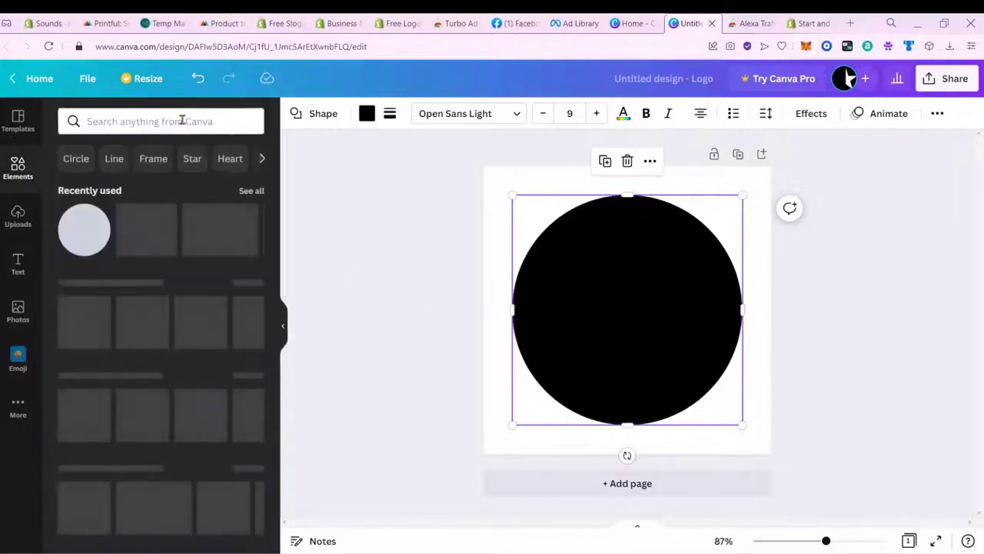
{"action": "type", "text": "headphone"}
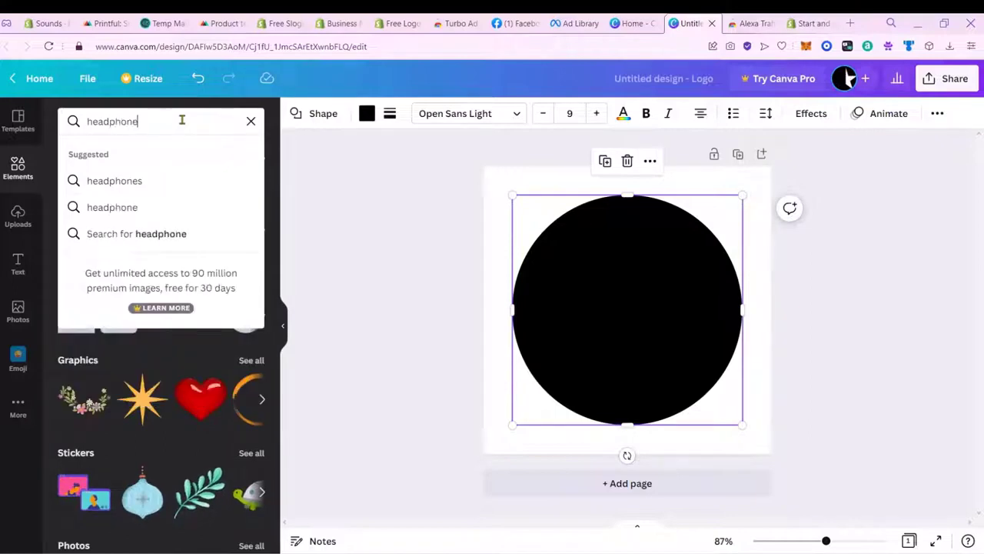
{"action": "key", "text": "Return"}
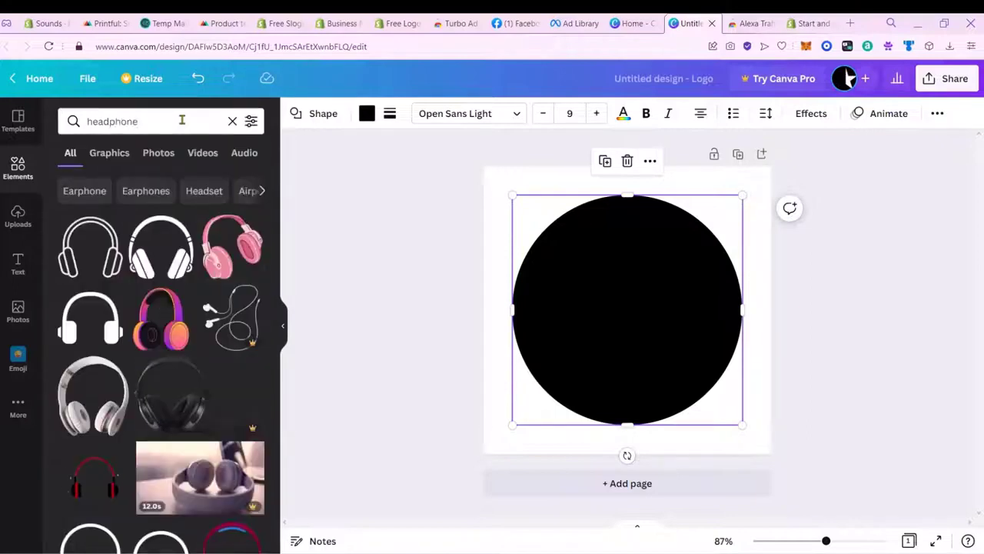
{"action": "left_click", "coordinate": [100, 242]}
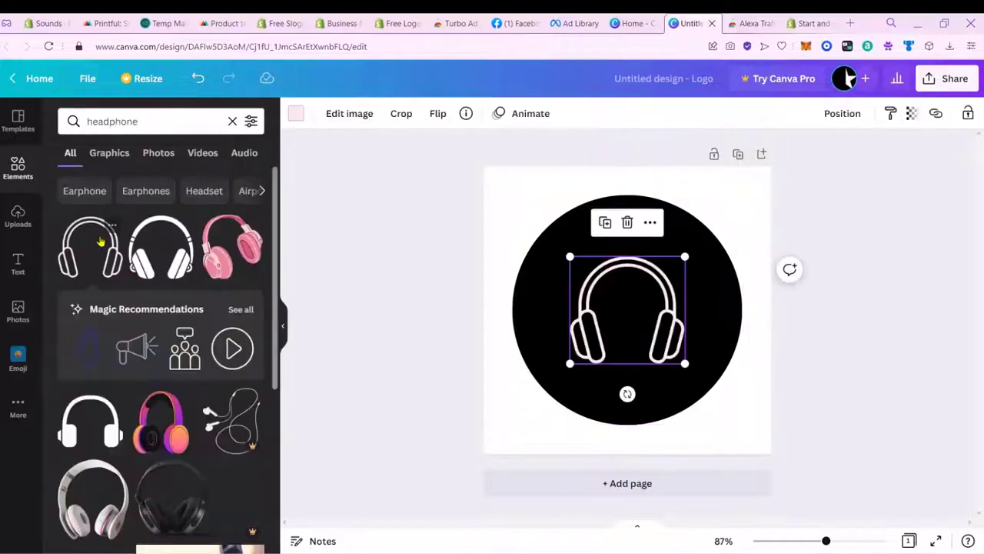
{"action": "left_click_drag", "start_coordinate": [668, 336], "coordinate": [695, 393]}
Step: Search Elements for letter 'S' graphics
{"action": "left_click", "coordinate": [180, 113]}
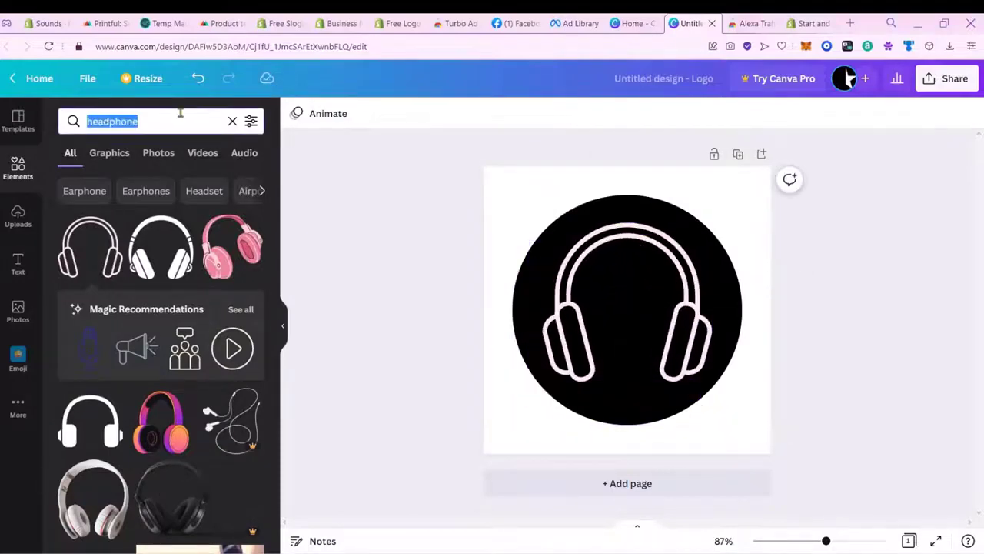
{"action": "type", "text": "d"}
{"action": "key", "text": "BackSpace"}
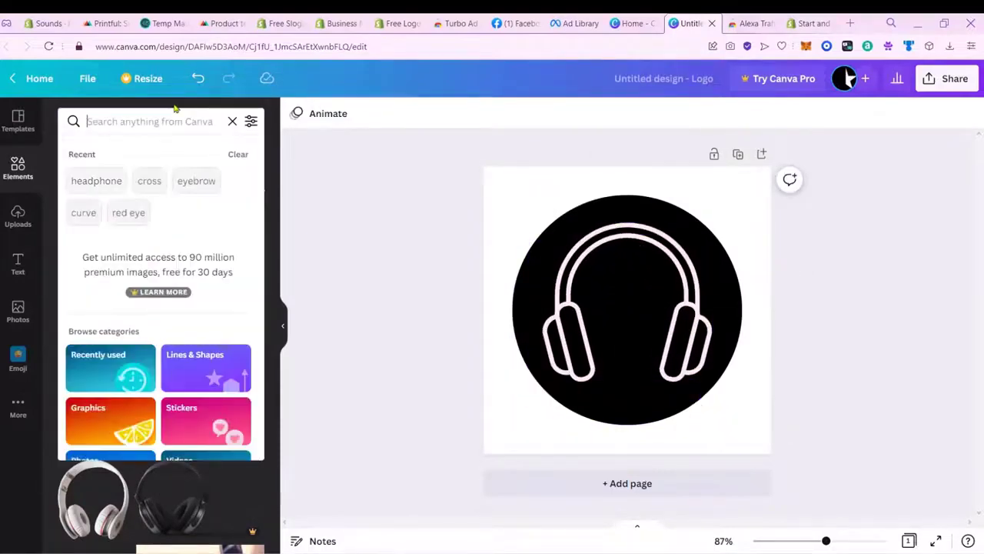
{"action": "type", "text": "s"}
{"action": "key", "text": "Return"}
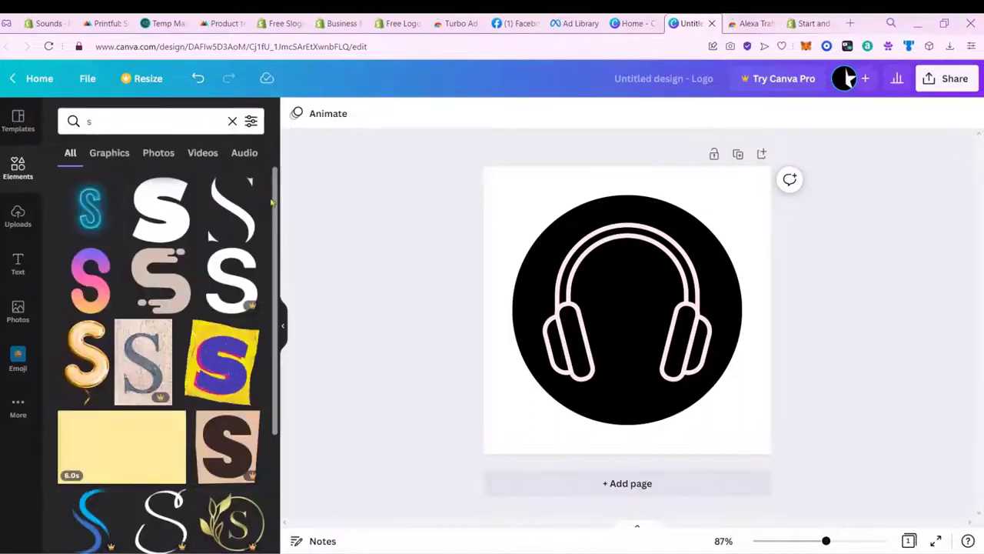
Step: Pull the S out from under the headphones and turn it white
{"action": "left_click", "coordinate": [640, 329]}
{"action": "left_click_drag", "start_coordinate": [640, 329], "coordinate": [536, 255]}
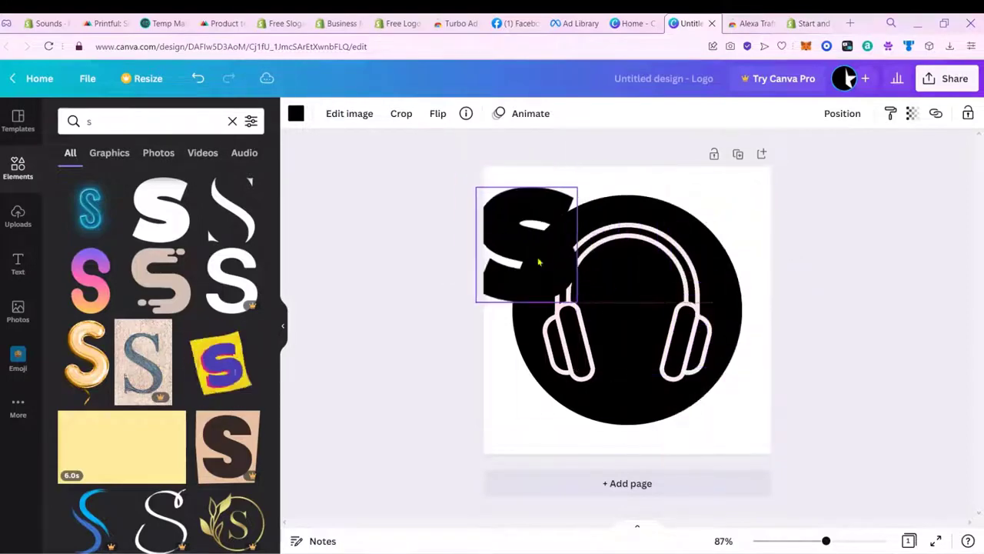
{"action": "left_click", "coordinate": [296, 114]}
{"action": "left_click", "coordinate": [213, 181]}
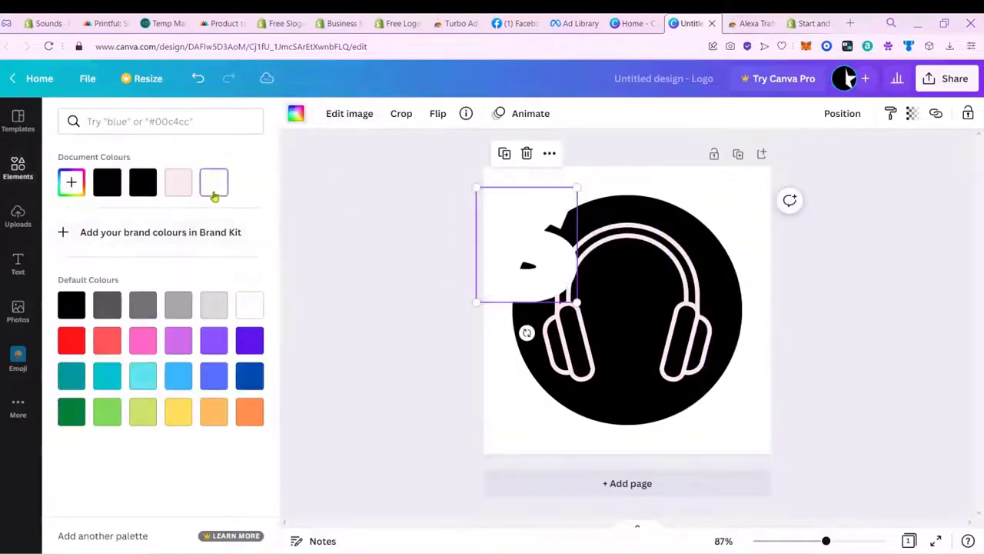
Step: Enlarge the white S and centre it so it spans most of the black circle
{"action": "left_click_drag", "start_coordinate": [523, 257], "coordinate": [608, 369]}
{"action": "left_click_drag", "start_coordinate": [668, 310], "coordinate": [746, 217]}
{"action": "mouse_move", "coordinate": [678, 250]}
{"action": "left_mouse_down"}
{"action": "mouse_move", "coordinate": [670, 239]}
{"action": "mouse_move", "coordinate": [662, 254]}
{"action": "left_mouse_up"}
{"action": "left_click_drag", "start_coordinate": [718, 413], "coordinate": [727, 422]}
{"action": "mouse_move", "coordinate": [536, 206]}
{"action": "left_mouse_down"}
{"action": "mouse_move", "coordinate": [518, 194]}
{"action": "mouse_move", "coordinate": [531, 201]}
{"action": "left_mouse_up"}
{"action": "left_click_drag", "start_coordinate": [595, 253], "coordinate": [591, 253]}
{"action": "left_click", "coordinate": [492, 220]}
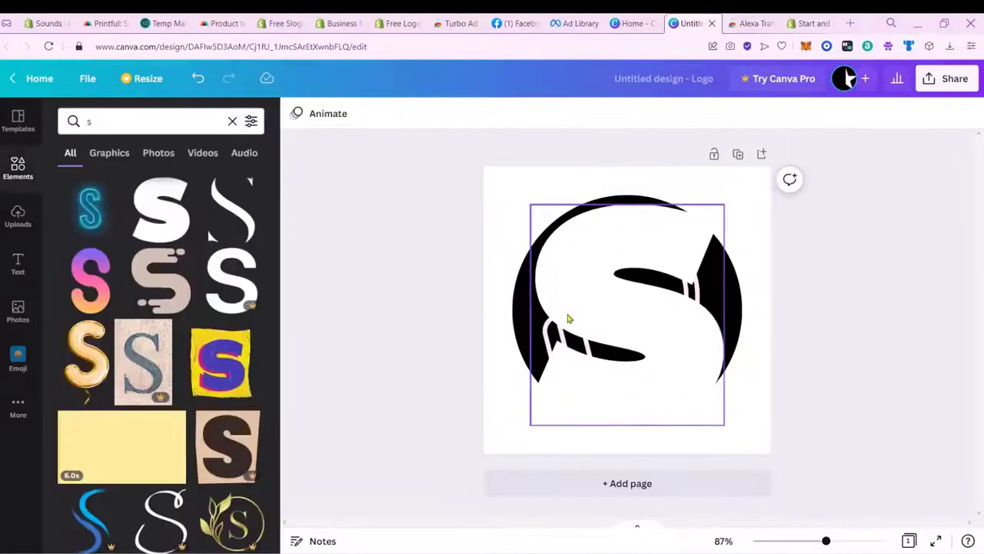
{"action": "left_click", "coordinate": [574, 343]}
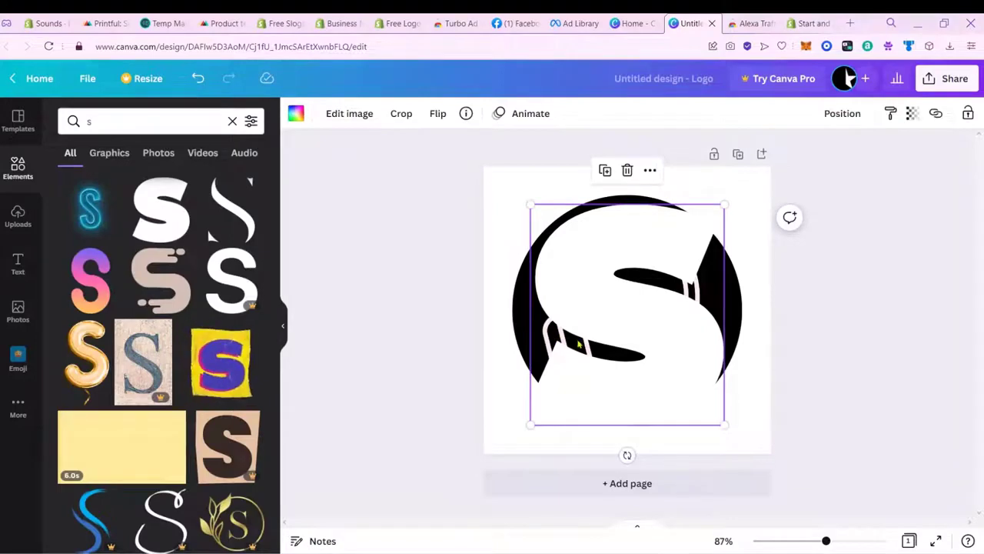
{"action": "right_click", "coordinate": [579, 344]}
Step: Send the circle backward so the S sits above it, and lock the S
{"action": "left_click", "coordinate": [638, 437]}
{"action": "right_click", "coordinate": [730, 317]}
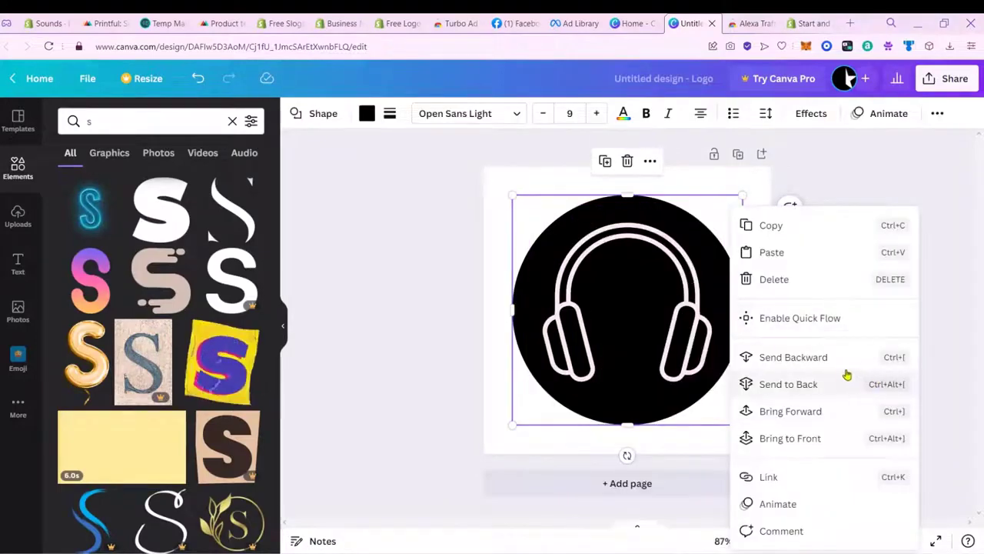
{"action": "left_click", "coordinate": [838, 357]}
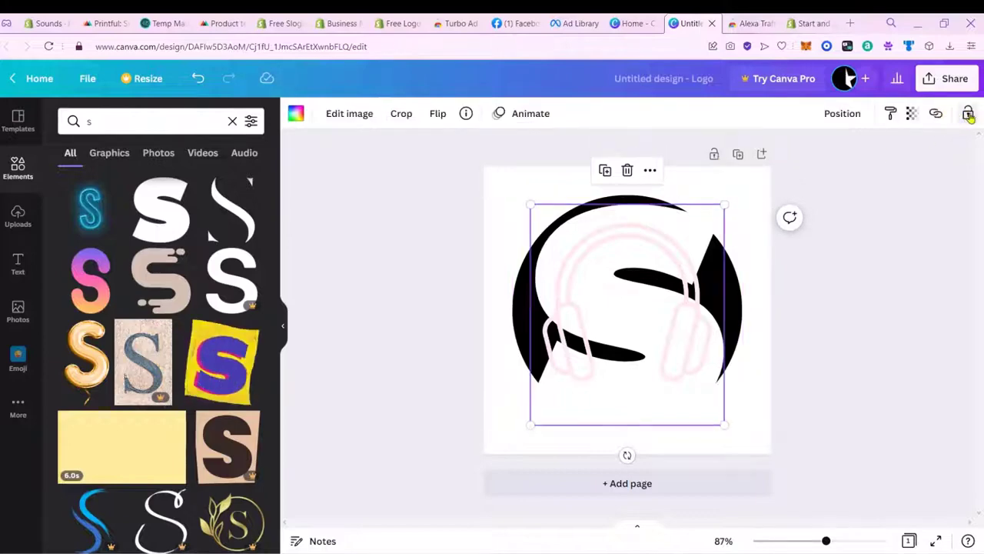
{"action": "left_click", "coordinate": [969, 116]}
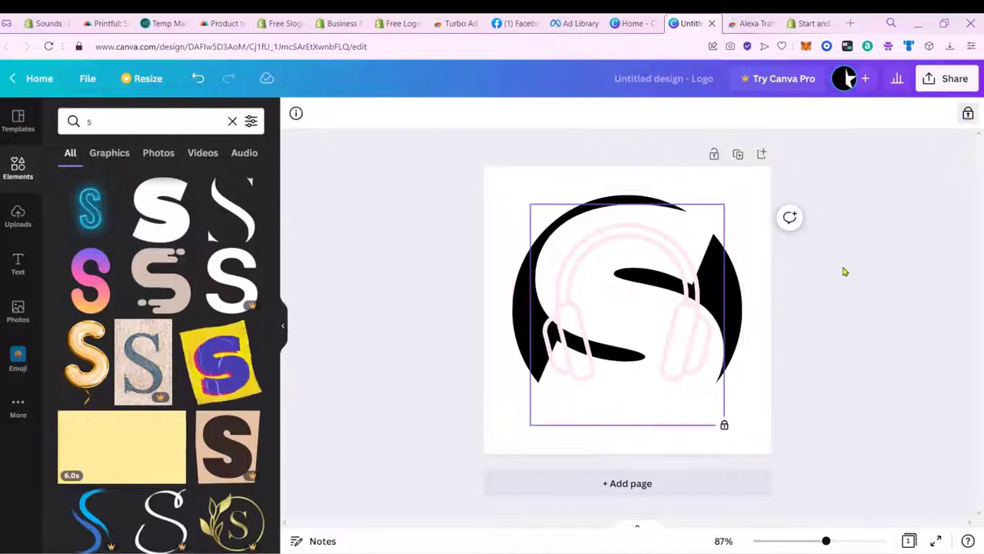
Step: Turn the headphones black and centre them over the S, then search Elements for 'headphones'
{"action": "mouse_move", "coordinate": [703, 302]}
{"action": "left_mouse_down"}
{"action": "mouse_move", "coordinate": [742, 330]}
{"action": "mouse_move", "coordinate": [703, 323]}
{"action": "mouse_move", "coordinate": [718, 281]}
{"action": "mouse_move", "coordinate": [688, 310]}
{"action": "mouse_move", "coordinate": [697, 311]}
{"action": "left_mouse_up"}
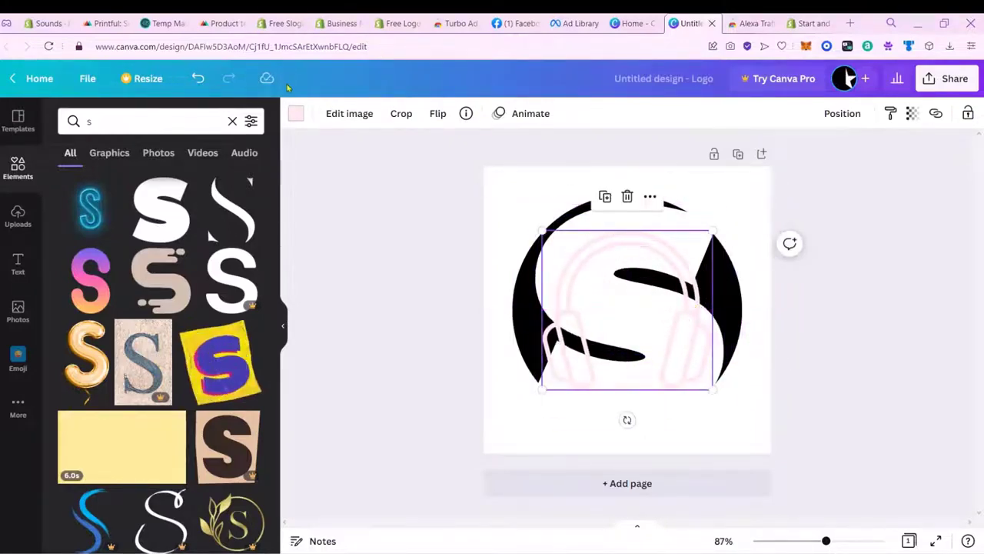
{"action": "left_click", "coordinate": [299, 113]}
{"action": "left_click", "coordinate": [79, 310]}
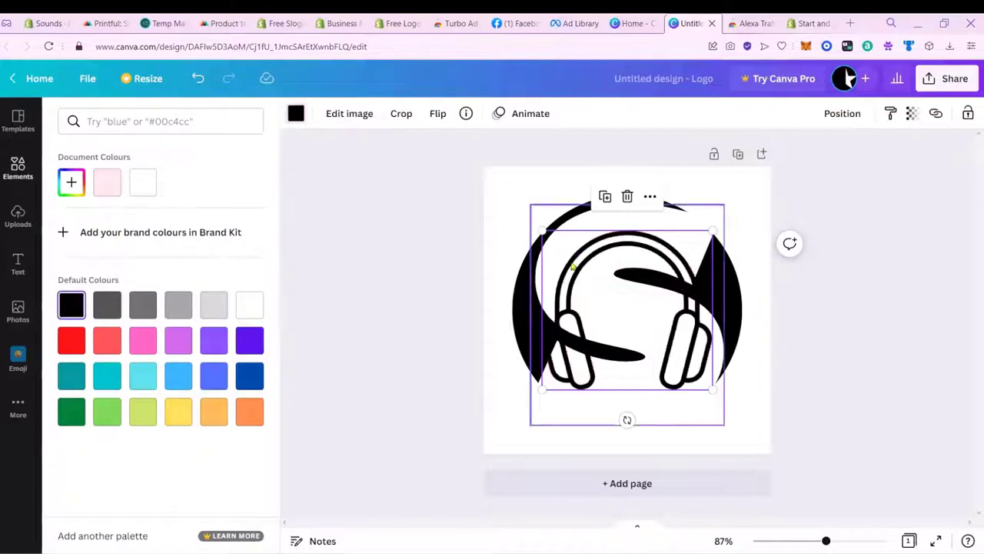
{"action": "left_click", "coordinate": [939, 354]}
{"action": "left_click_drag", "start_coordinate": [702, 362], "coordinate": [688, 334]}
{"action": "left_click", "coordinate": [179, 117]}
{"action": "type", "text": "headphones"}
Step: Browse the 'headphones' element results without adding any graphic to the logo
{"action": "key", "text": "Return"}
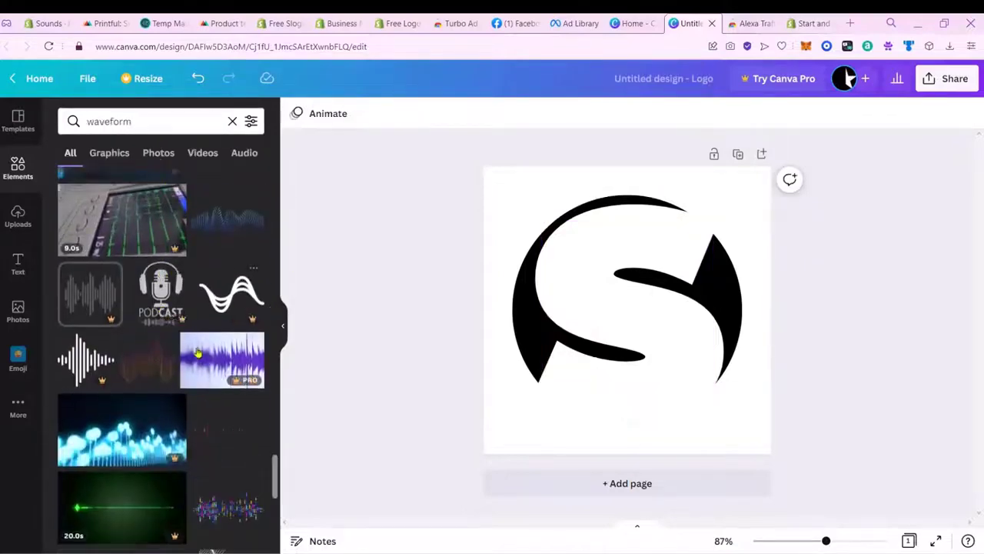
{"action": "scroll", "coordinate": [196, 352], "scroll_direction": "down", "scroll_amount": 10}
{"action": "scroll", "coordinate": [196, 352], "scroll_direction": "up", "scroll_amount": 10}
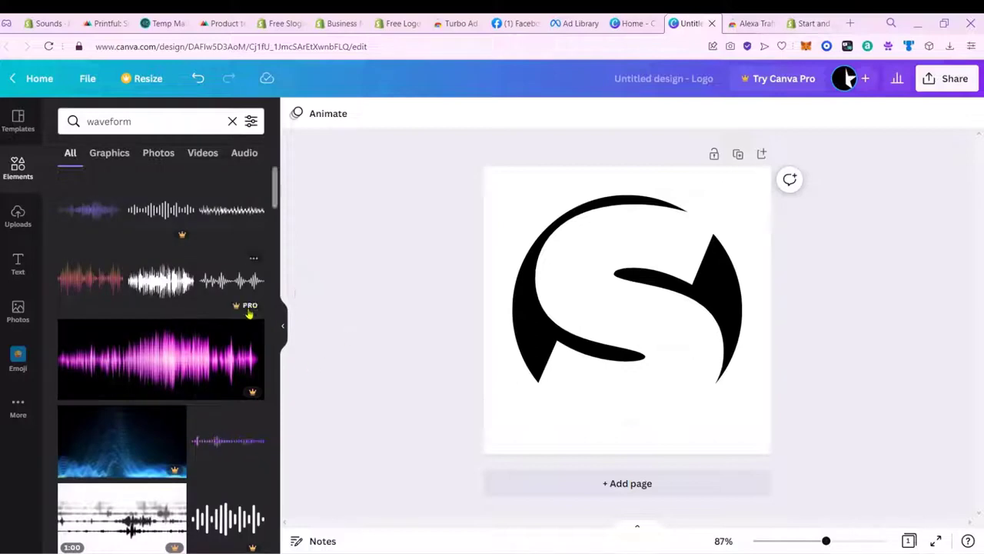
{"action": "scroll", "coordinate": [171, 318], "scroll_direction": "down", "scroll_amount": 3}
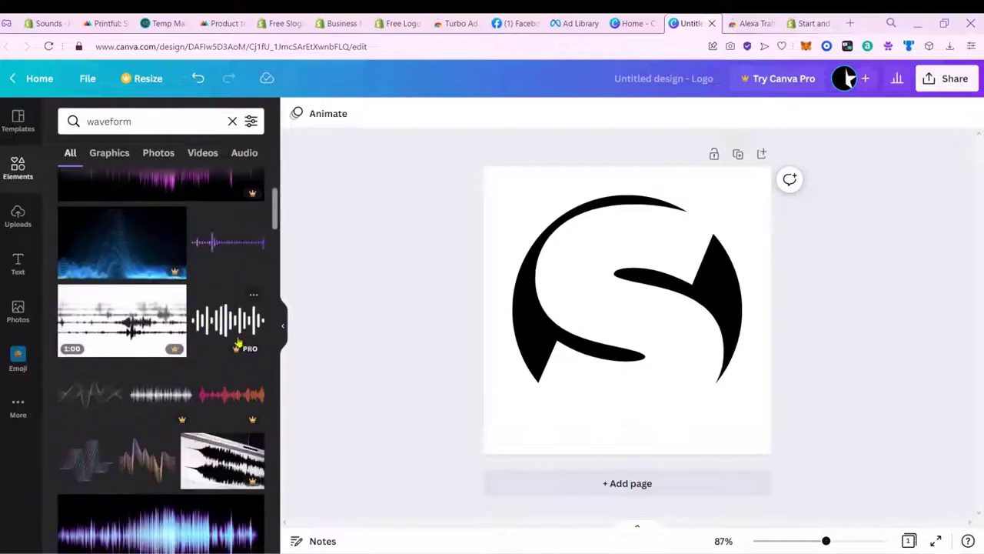
{"action": "left_click", "coordinate": [850, 24]}
Step: Search Google Images for 'wavegorm sticker' and scroll through the results
{"action": "type", "text": "wav"}
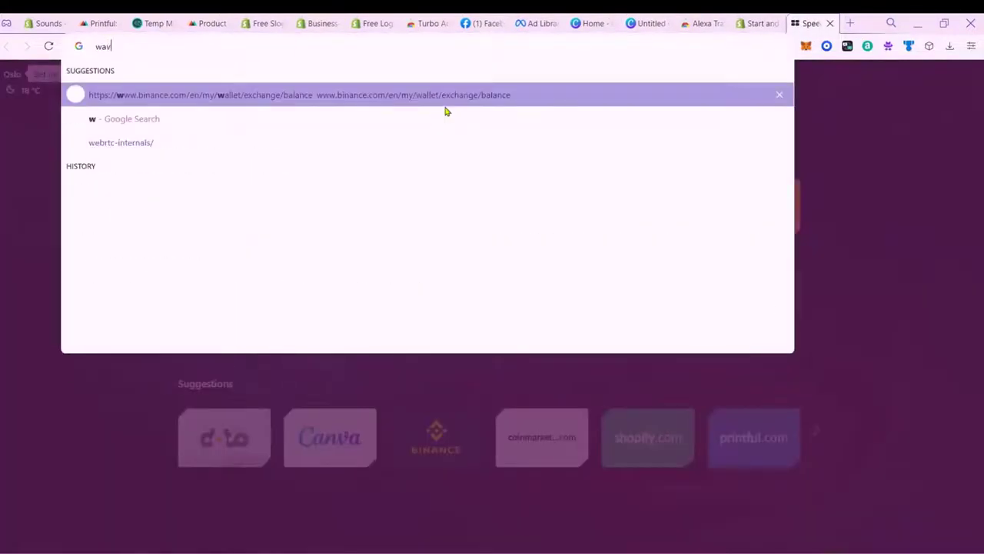
{"action": "type", "text": "egorm sticker"}
{"action": "key", "text": "Return"}
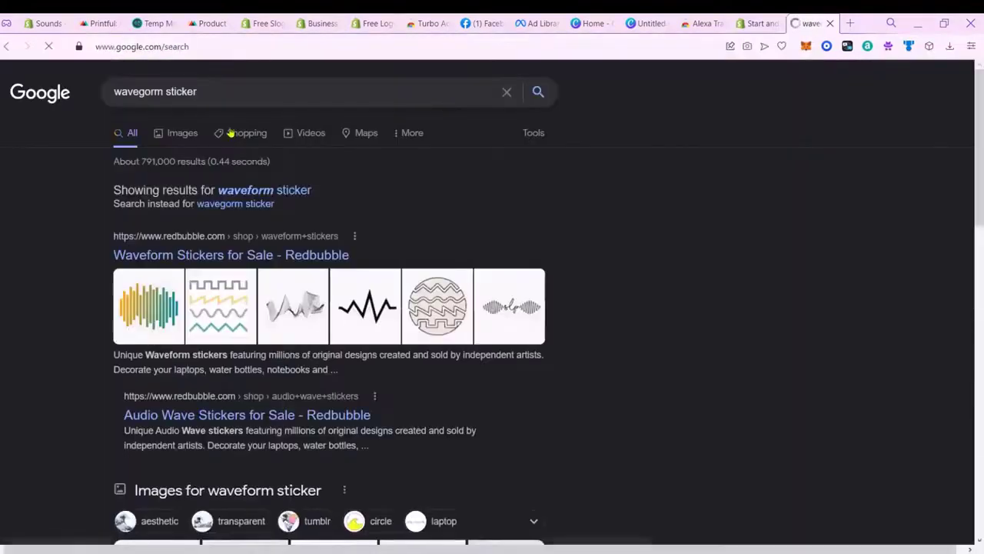
{"action": "left_click", "coordinate": [163, 134]}
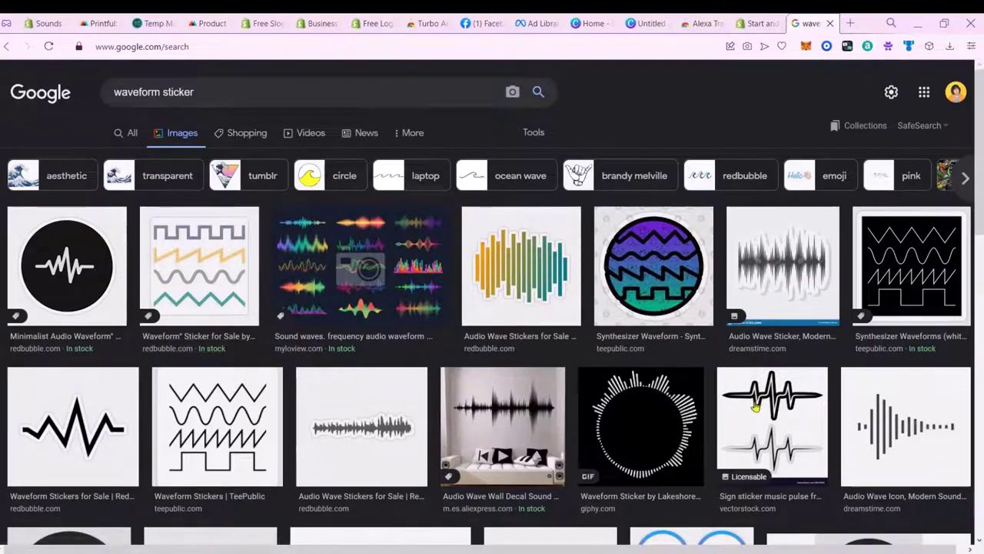
{"action": "scroll", "coordinate": [847, 370], "scroll_direction": "down", "scroll_amount": 10}
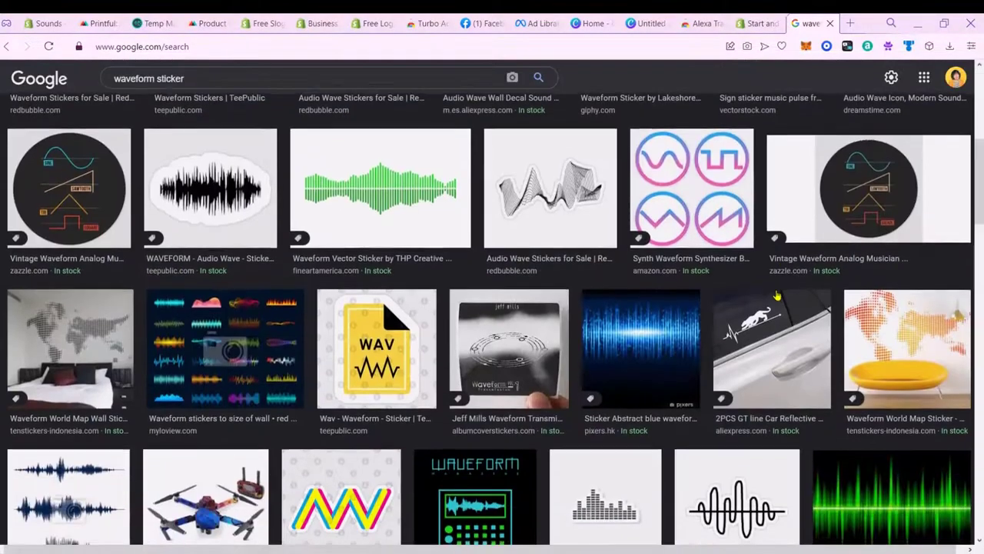
{"action": "scroll", "coordinate": [778, 294], "scroll_direction": "down", "scroll_amount": 1}
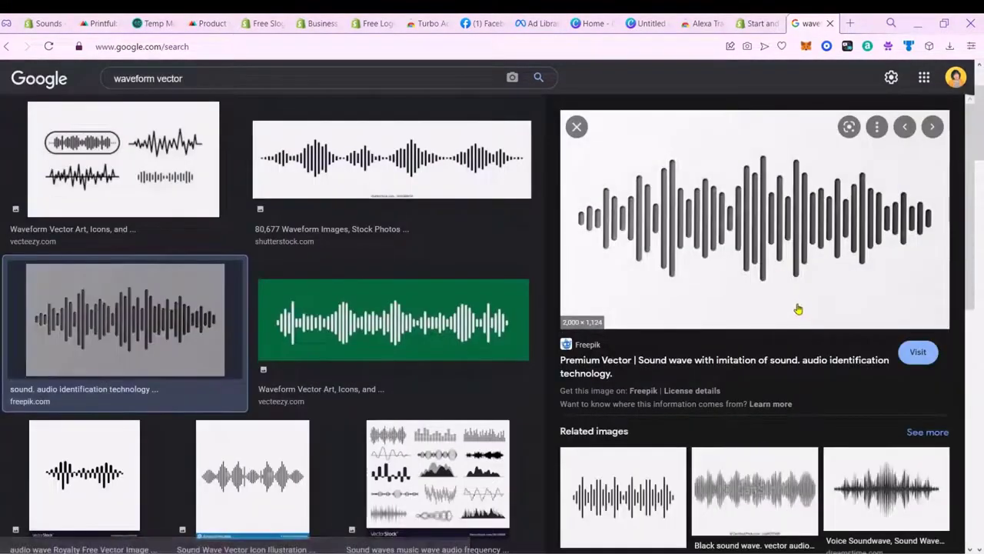
{"action": "scroll", "coordinate": [799, 307], "scroll_direction": "down", "scroll_amount": 5}
{"action": "scroll", "coordinate": [800, 308], "scroll_direction": "up", "scroll_amount": 5}
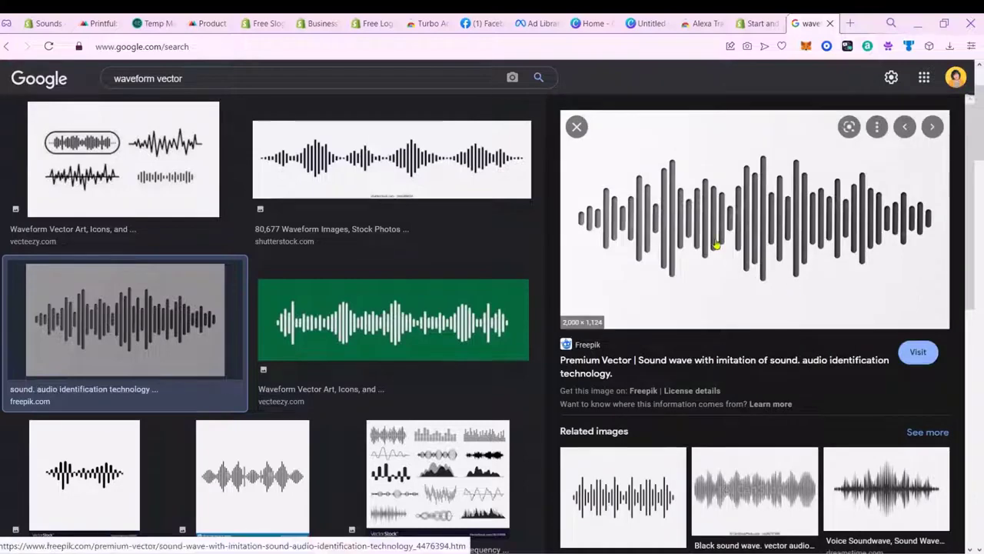
{"action": "scroll", "coordinate": [816, 276], "scroll_direction": "down", "scroll_amount": 5}
Step: Copy the Adobe Stock waveform image and return to the Canva design tab
{"action": "left_click", "coordinate": [759, 383]}
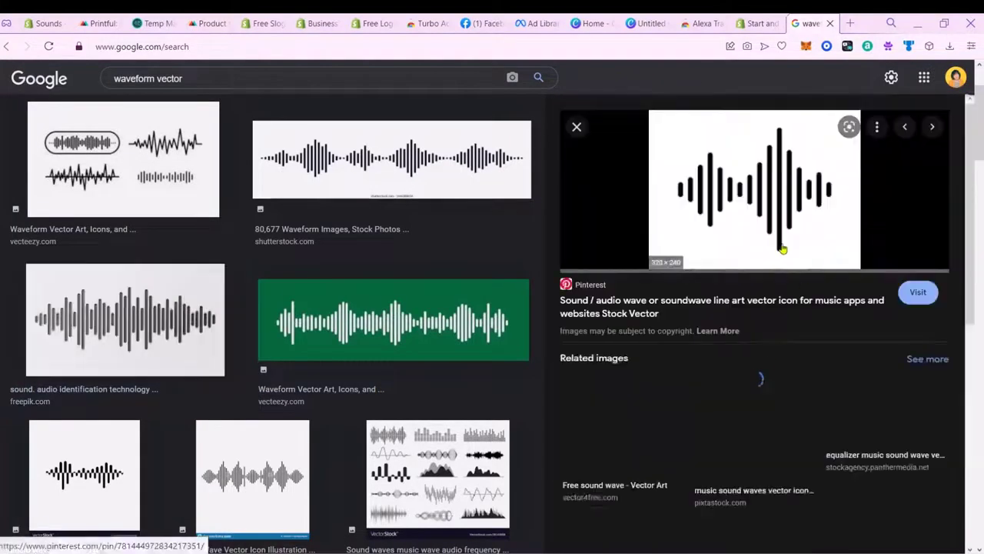
{"action": "left_click", "coordinate": [577, 126]}
{"action": "left_click", "coordinate": [639, 187]}
{"action": "scroll", "coordinate": [857, 387], "scroll_direction": "down", "scroll_amount": 5}
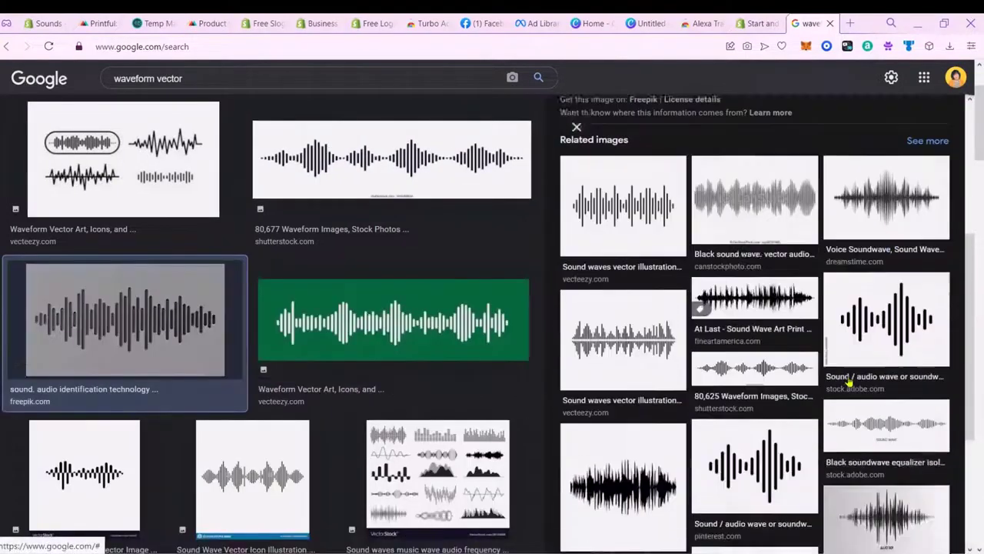
{"action": "left_click", "coordinate": [873, 236]}
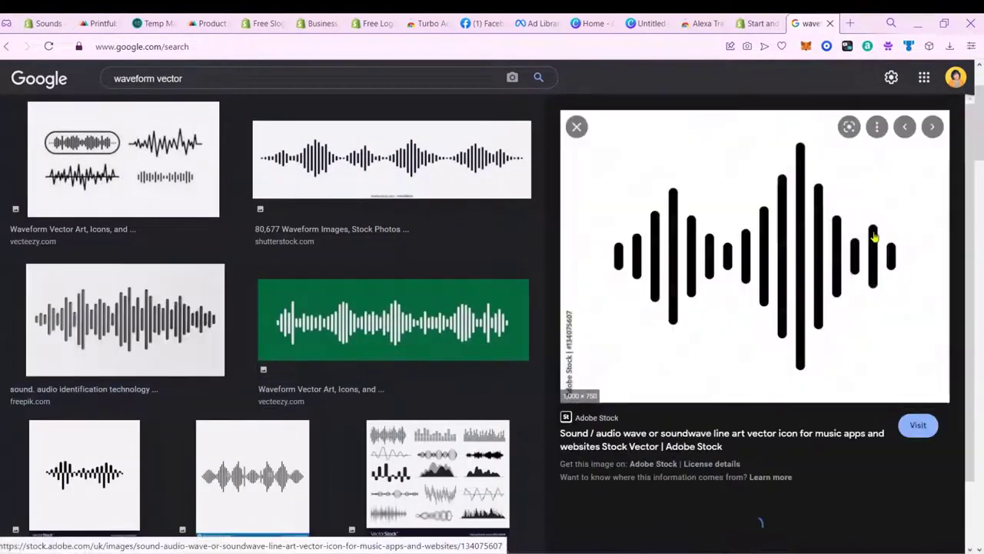
{"action": "right_click", "coordinate": [806, 310]}
{"action": "left_click", "coordinate": [703, 139]}
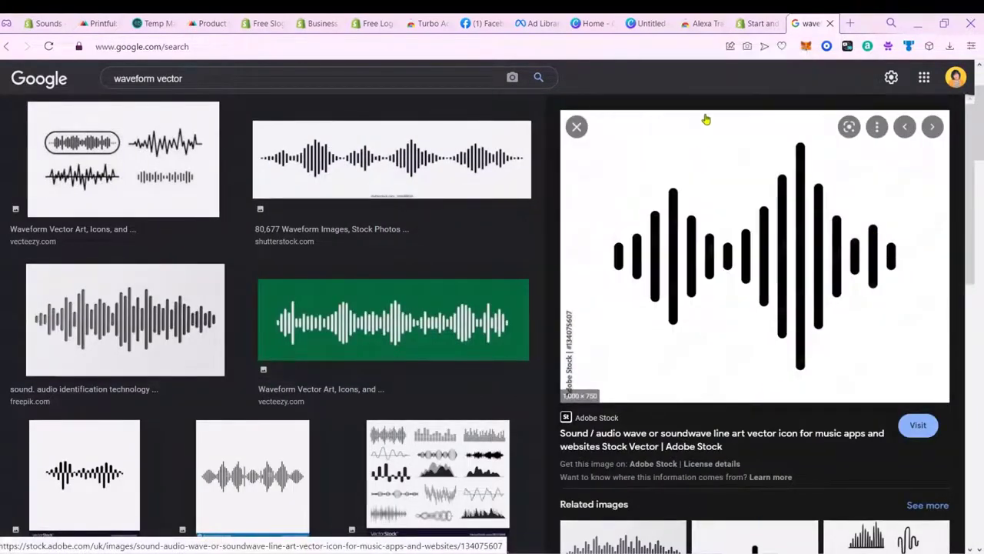
{"action": "left_click", "coordinate": [760, 23]}
{"action": "left_click", "coordinate": [650, 23]}
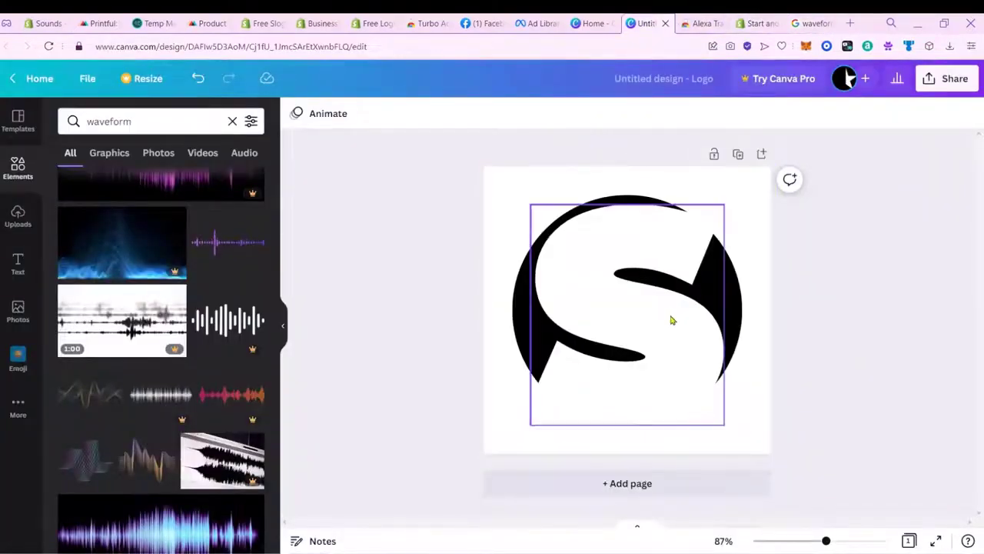
Step: Paste the waveform onto the logo, centre it over the S, and open Share
{"action": "key", "text": "ctrl+v"}
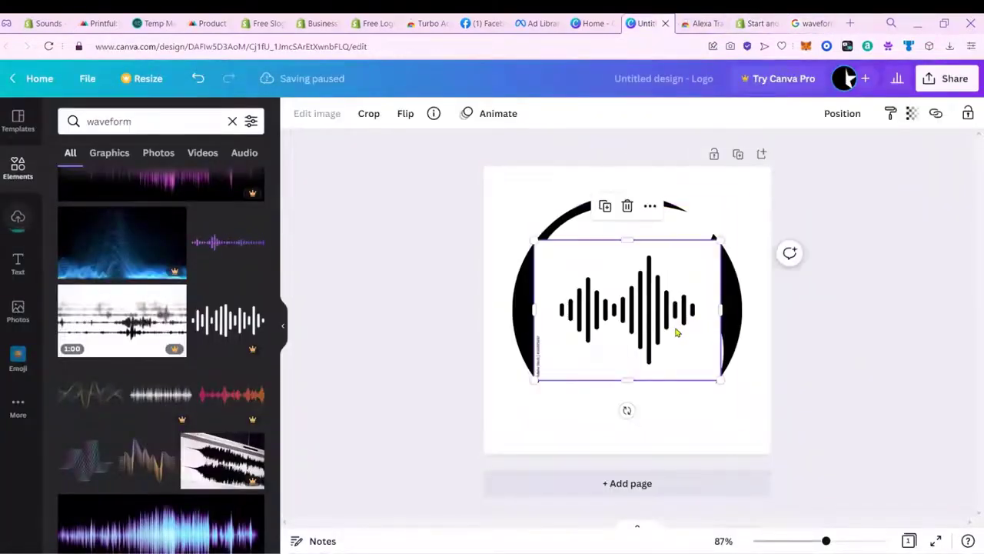
{"action": "left_click_drag", "start_coordinate": [677, 340], "coordinate": [674, 345]}
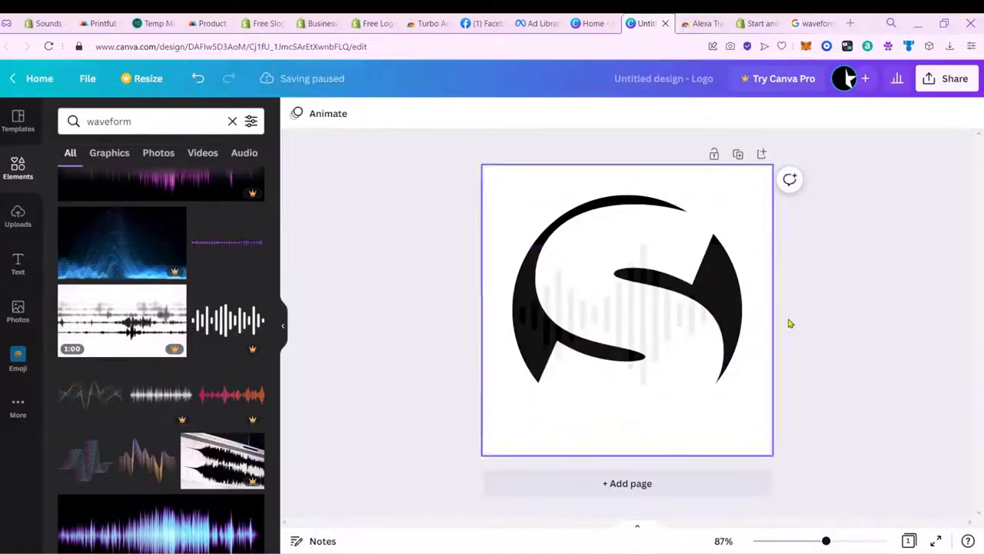
{"action": "scroll", "coordinate": [160, 346], "scroll_direction": "down", "scroll_amount": 3}
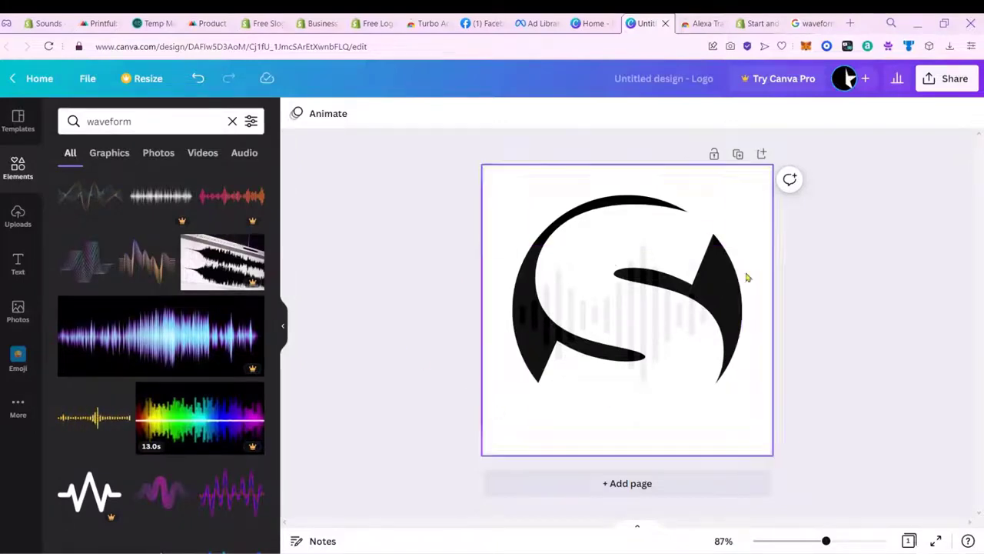
{"action": "scroll", "coordinate": [199, 404], "scroll_direction": "down", "scroll_amount": 10}
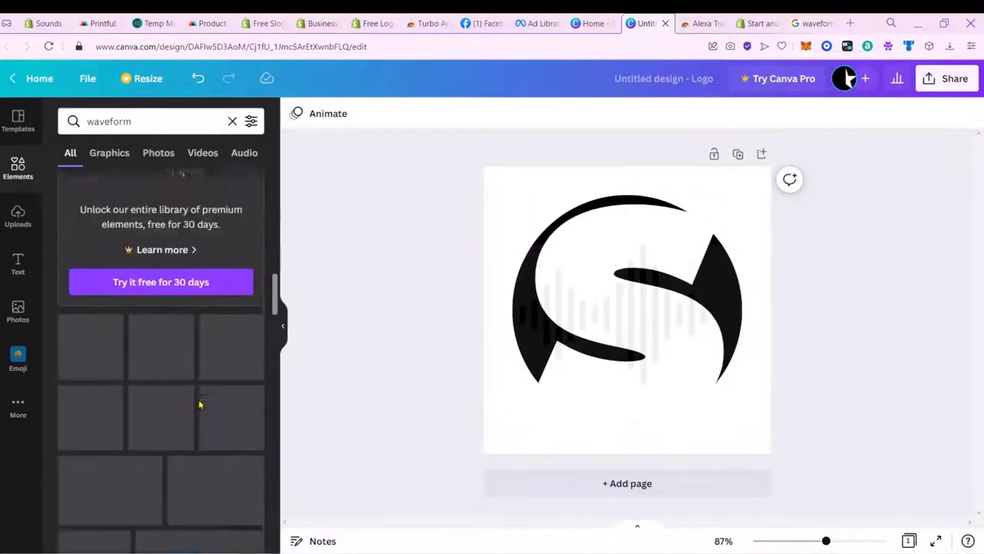
{"action": "left_click", "coordinate": [935, 79]}
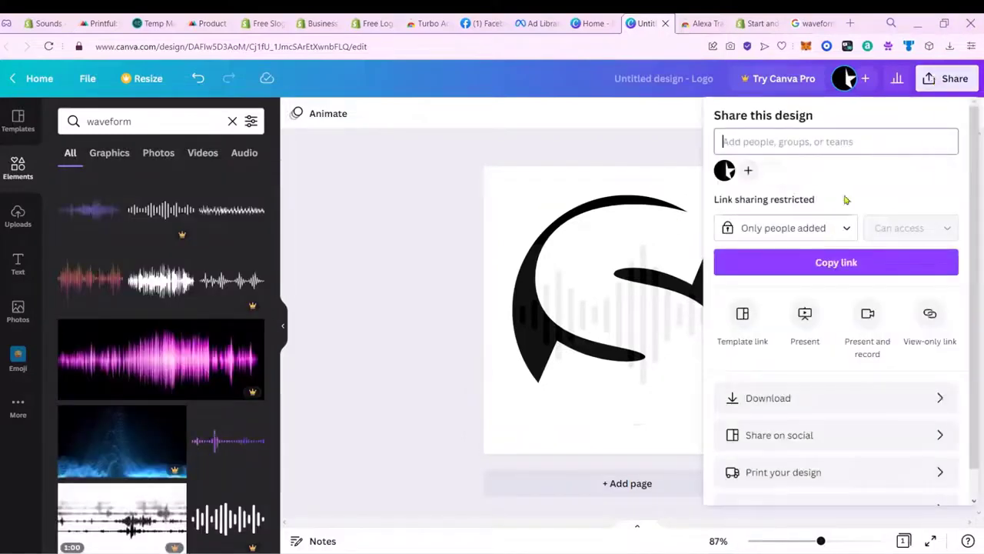
Step: Download the Canva logo as a PNG and open the downloaded image
{"action": "left_click", "coordinate": [831, 398]}
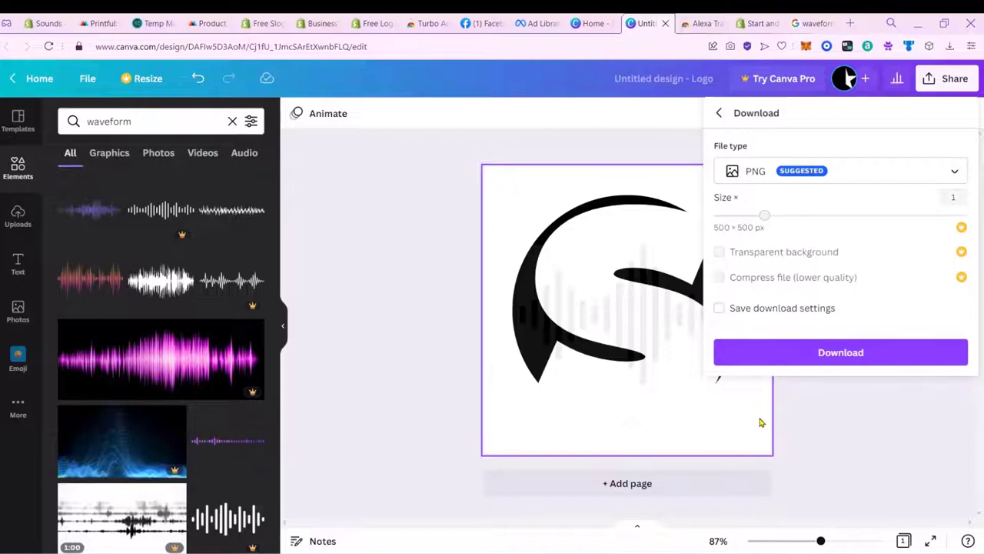
{"action": "left_click", "coordinate": [879, 352]}
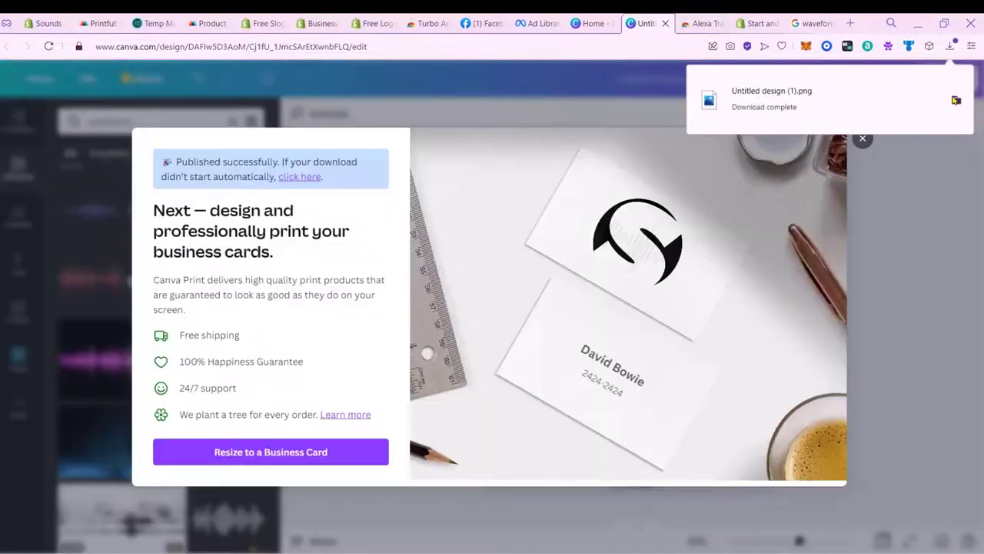
{"action": "left_click", "coordinate": [957, 101]}
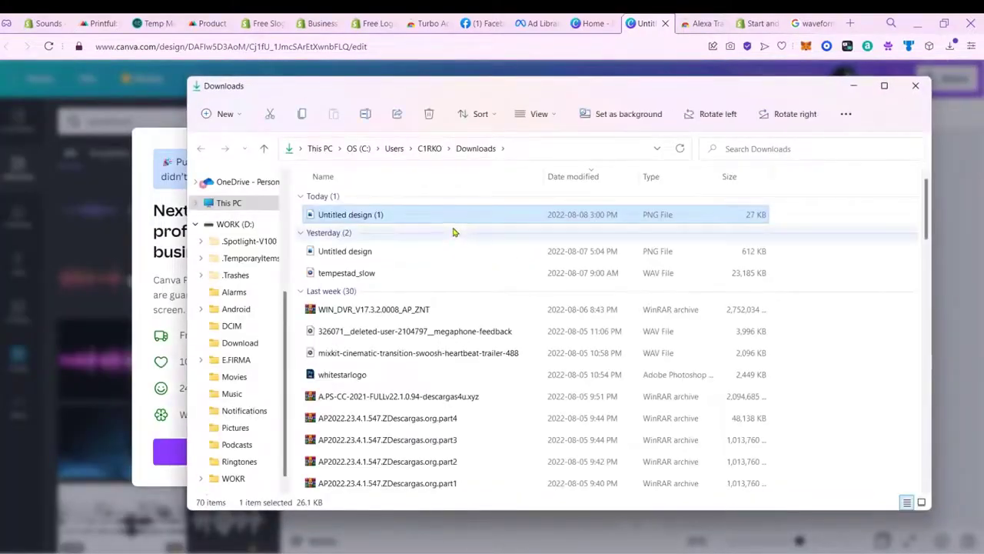
{"action": "double_click", "coordinate": [450, 223]}
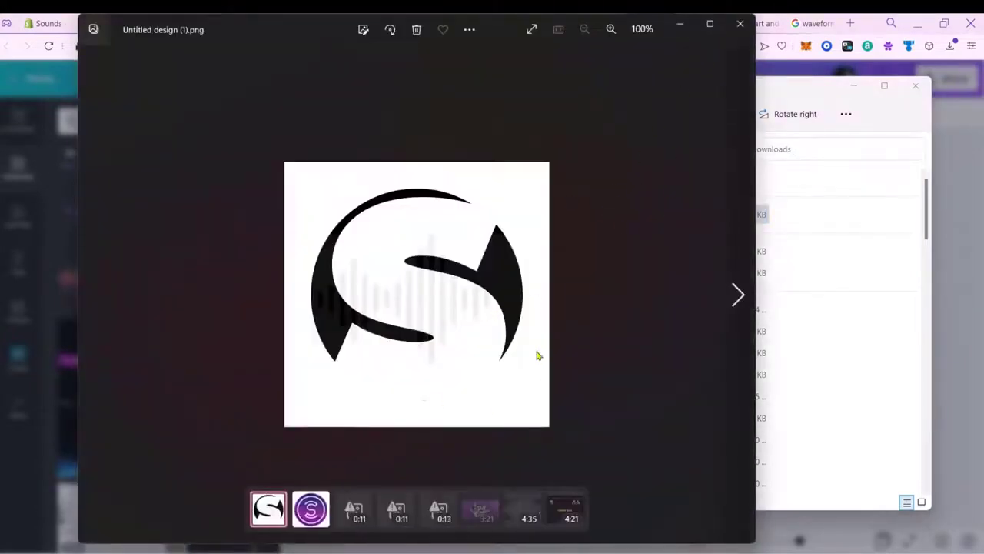
Step: Close the image viewer, return to Canva, then go to the Hatchful free logo maker tab
{"action": "left_click", "coordinate": [740, 24]}
{"action": "left_click", "coordinate": [840, 71]}
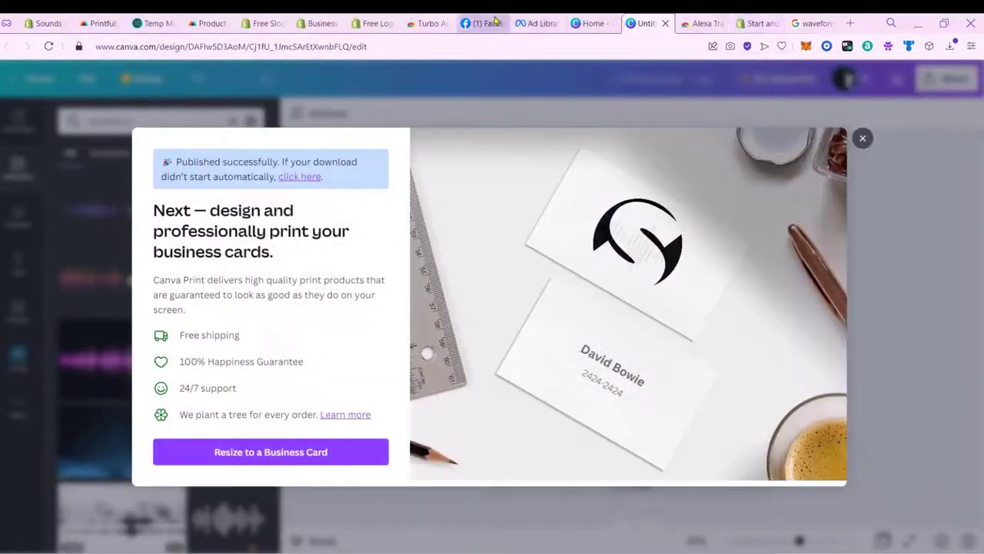
{"action": "left_click", "coordinate": [365, 21]}
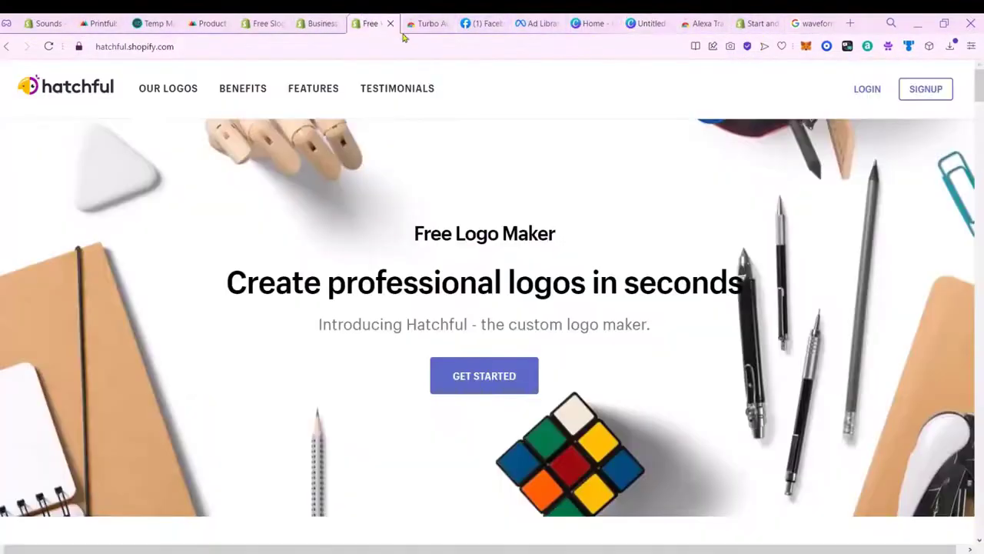
Step: Upload Untitled design (1).png through Printful's file library onto the AirPods case front
{"action": "left_click", "coordinate": [758, 23]}
{"action": "left_click", "coordinate": [207, 23]}
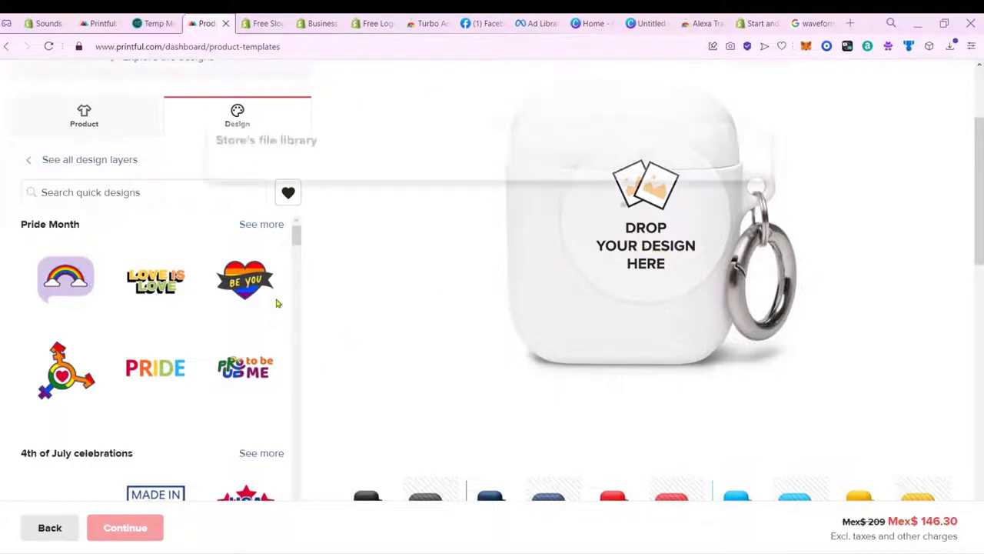
{"action": "left_click", "coordinate": [626, 215]}
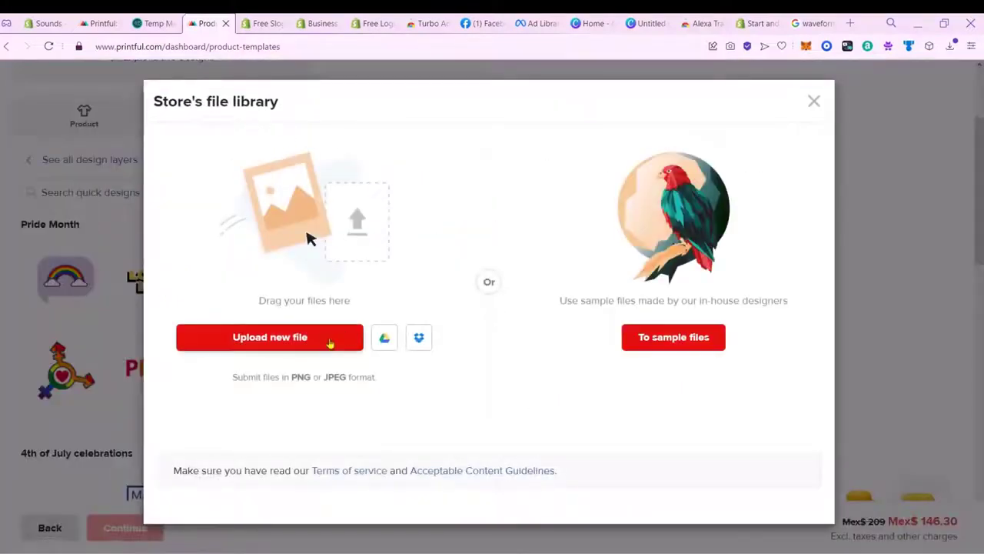
{"action": "left_click", "coordinate": [333, 343]}
{"action": "left_click", "coordinate": [329, 388]}
{"action": "left_click", "coordinate": [339, 428]}
{"action": "left_click", "coordinate": [471, 307]}
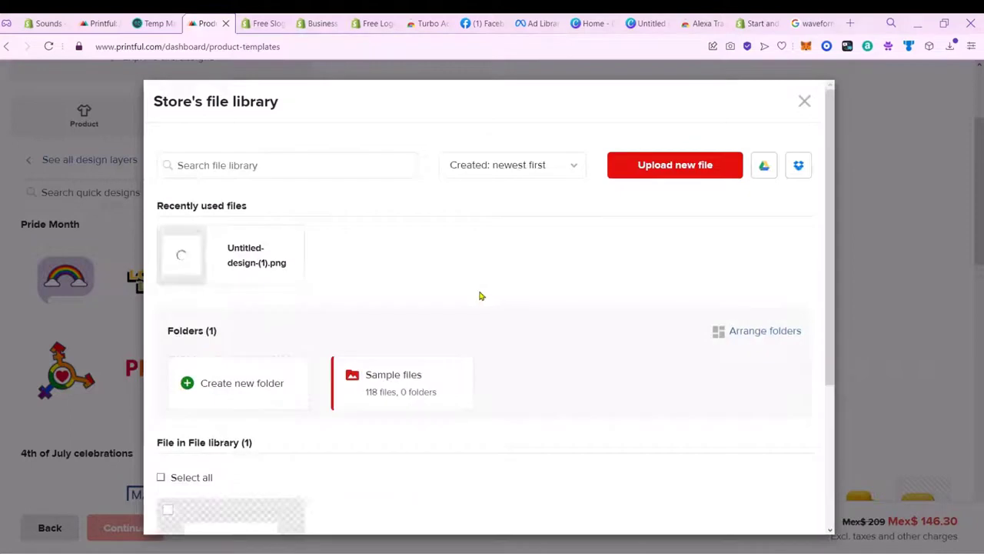
Step: Reselect the logo on the case and open the Printful Plus background removal offer
{"action": "mouse_move", "coordinate": [297, 280]}
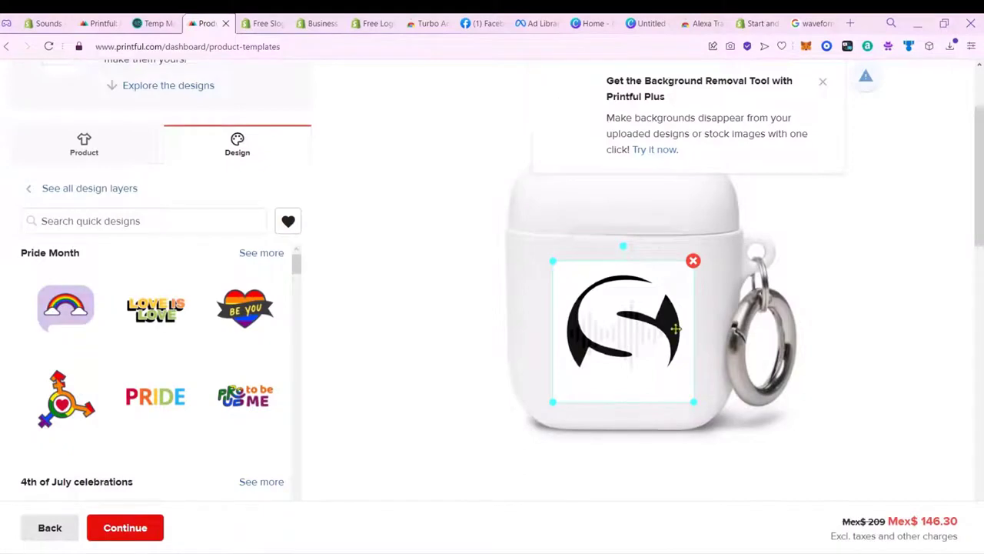
{"action": "left_click", "coordinate": [903, 210]}
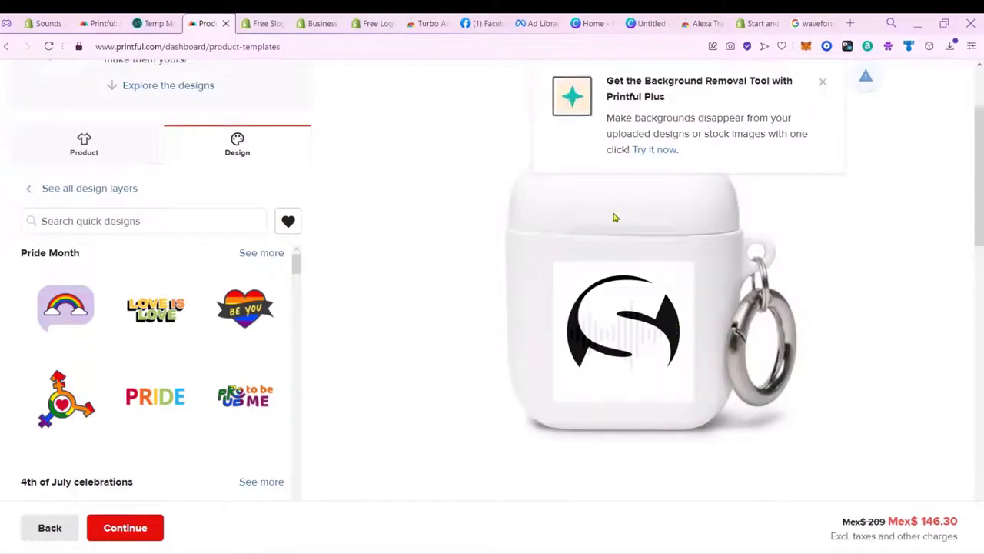
{"action": "left_click", "coordinate": [645, 286]}
{"action": "scroll", "coordinate": [288, 341], "scroll_direction": "down", "scroll_amount": 3}
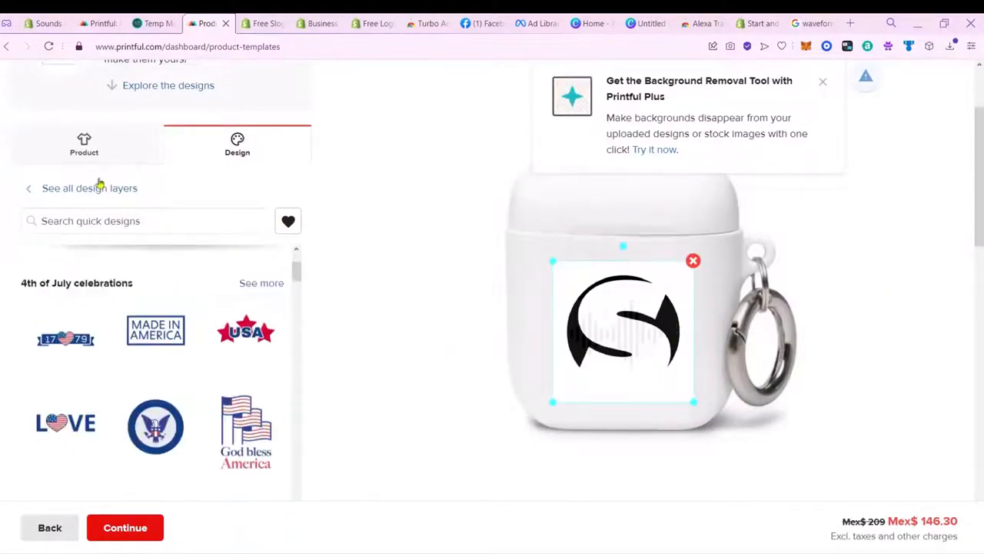
{"action": "left_click", "coordinate": [661, 150]}
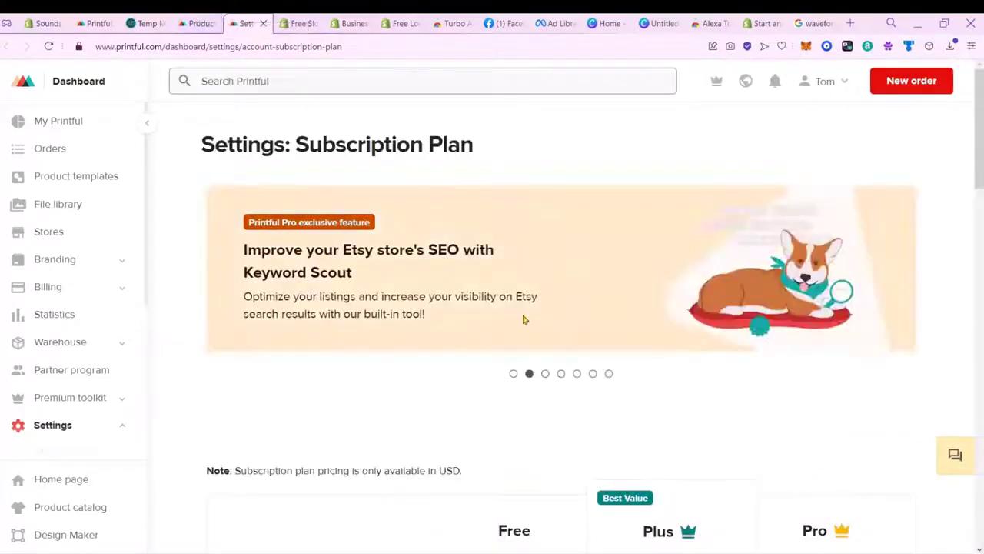
Step: Scroll through Printful's subscription plans, then go back to the AirPods case design
{"action": "scroll", "coordinate": [585, 365], "scroll_direction": "down", "scroll_amount": 3}
{"action": "scroll", "coordinate": [570, 302], "scroll_direction": "down", "scroll_amount": 20}
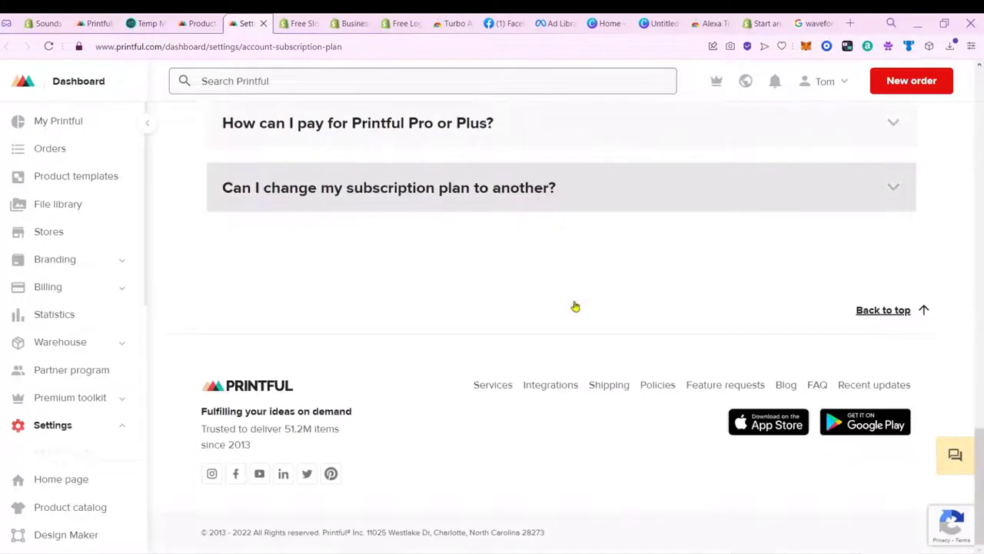
{"action": "left_click", "coordinate": [197, 23]}
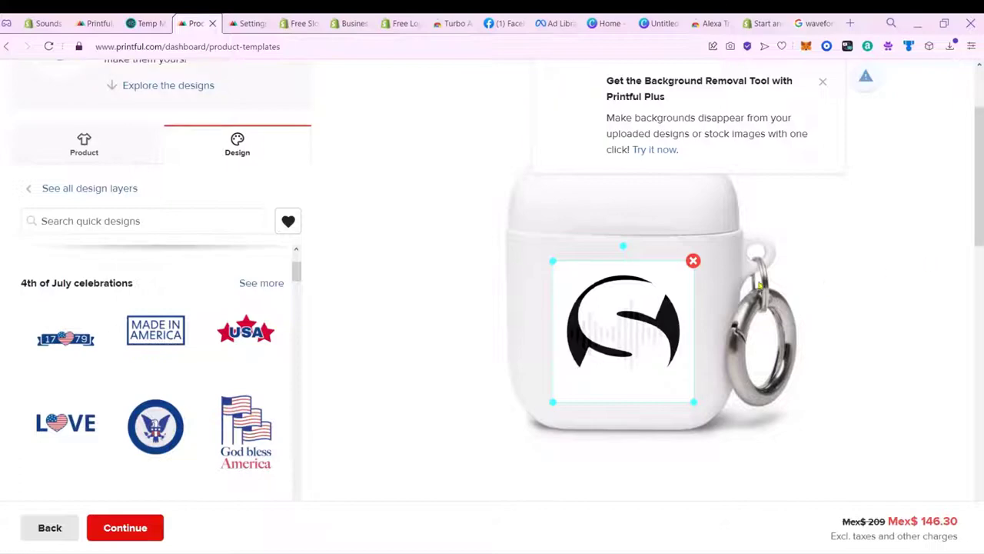
Step: Continue past the design step, dismissing the per-size adjustment notice, to template review
{"action": "left_click", "coordinate": [118, 536]}
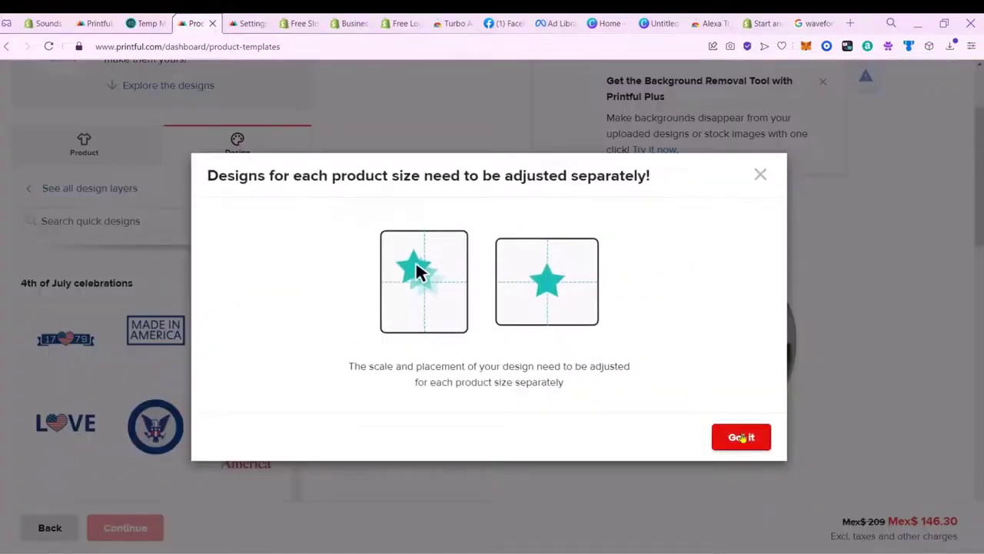
{"action": "left_click", "coordinate": [742, 437]}
{"action": "scroll", "coordinate": [952, 161], "scroll_direction": "down", "scroll_amount": 5}
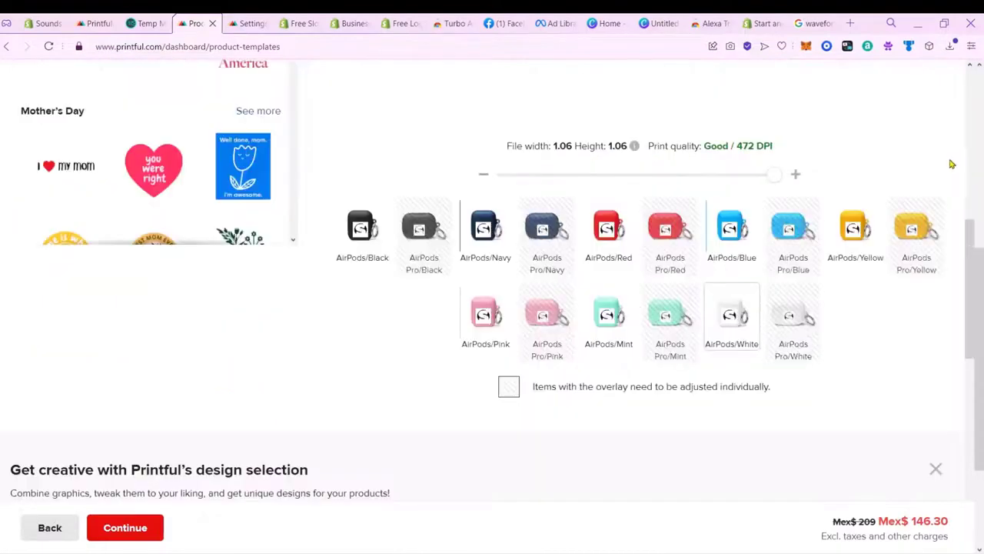
{"action": "scroll", "coordinate": [917, 179], "scroll_direction": "up", "scroll_amount": 3}
{"action": "left_click", "coordinate": [126, 527]}
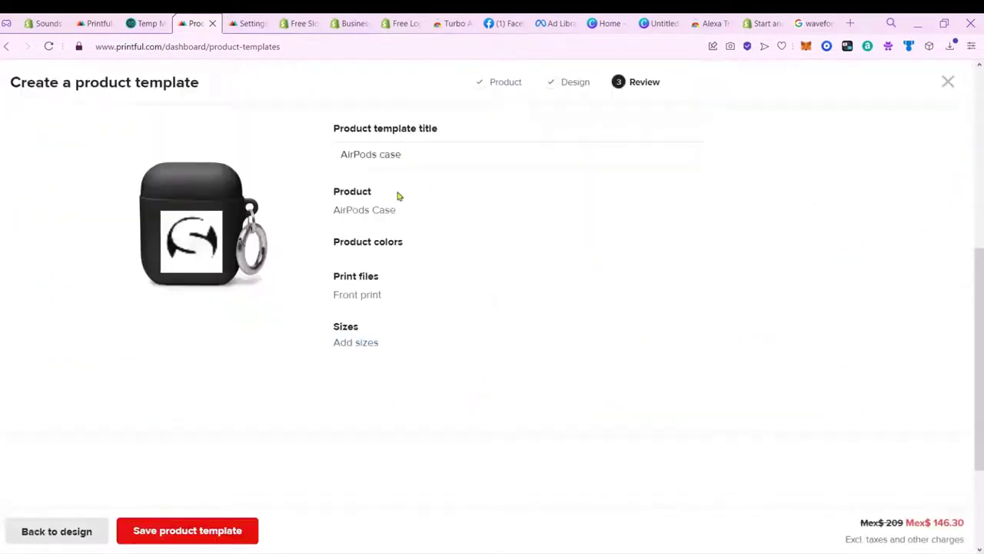
Step: Add the AirPods and AirPods Pro sizes and save the AirPods case product template
{"action": "left_click_drag", "start_coordinate": [432, 157], "coordinate": [325, 161]}
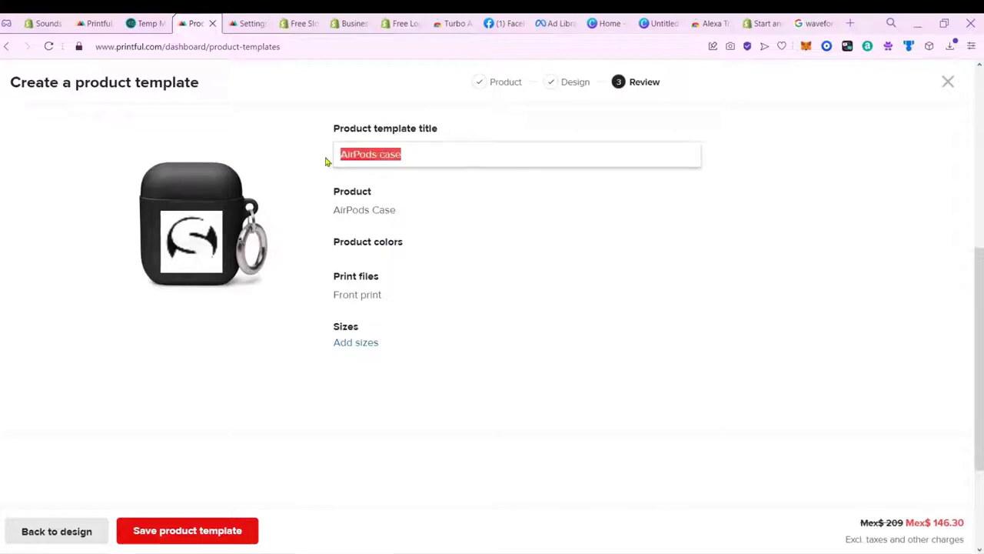
{"action": "left_click", "coordinate": [379, 348]}
{"action": "left_click", "coordinate": [239, 530]}
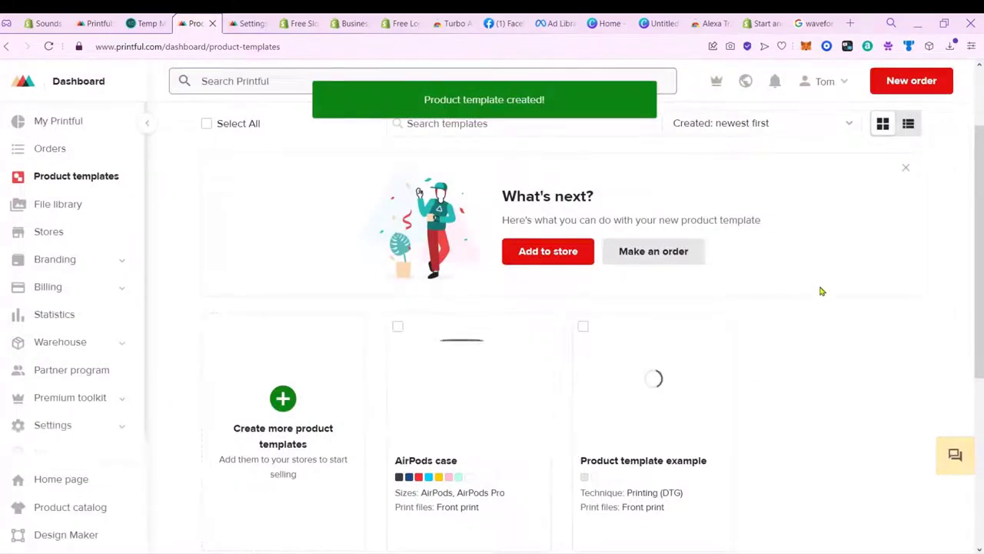
{"action": "scroll", "coordinate": [820, 288], "scroll_direction": "down", "scroll_amount": 3}
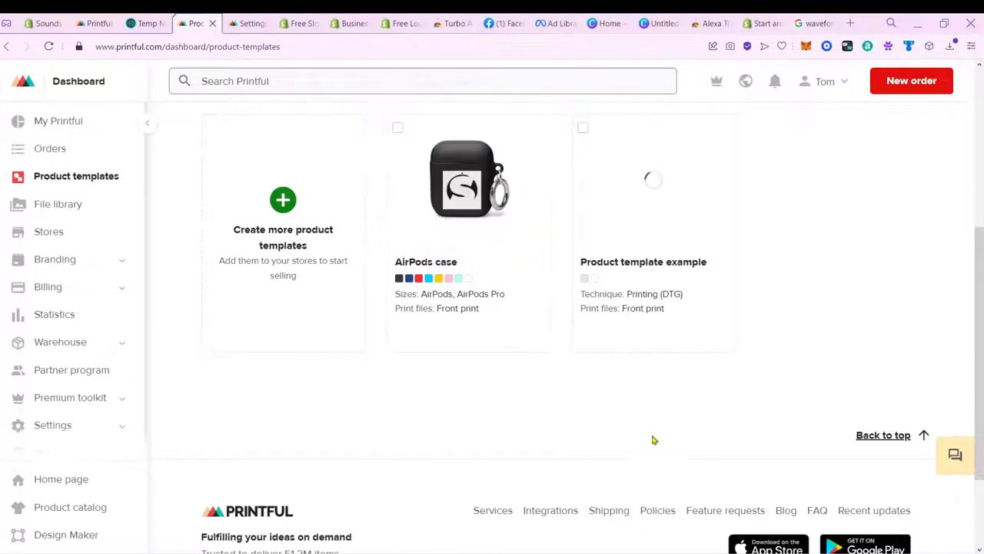
{"action": "mouse_move", "coordinate": [431, 196]}
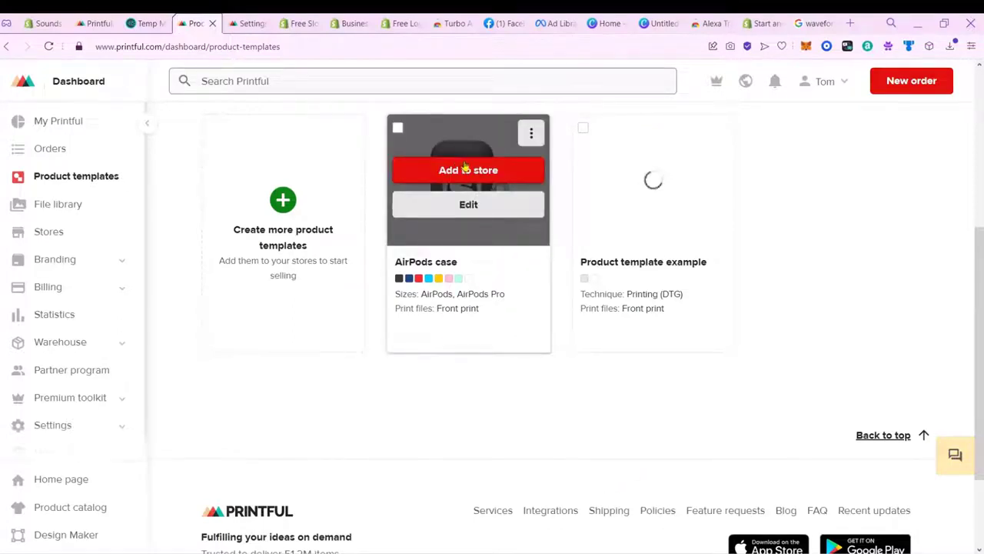
{"action": "left_click", "coordinate": [298, 23]}
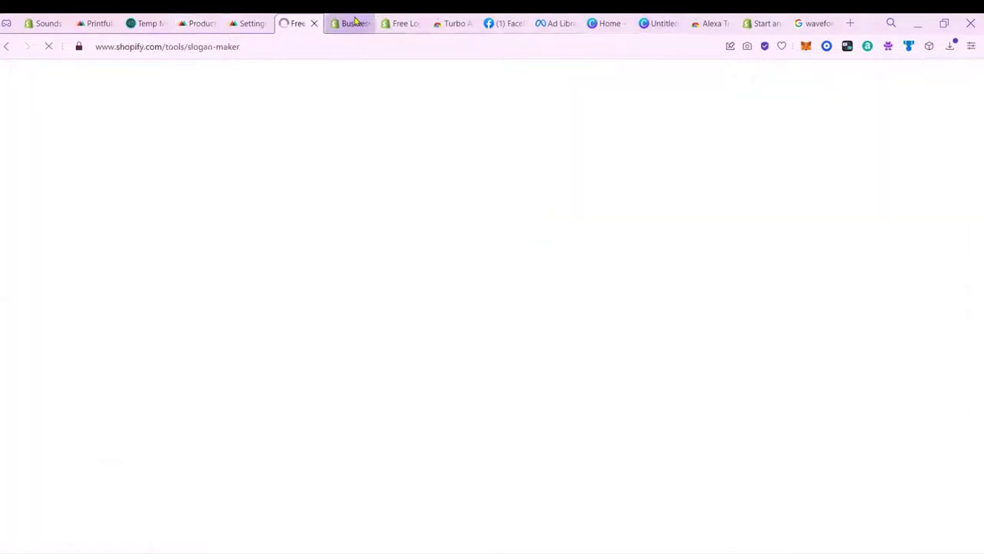
Step: In the Sounds admin Themes page, close the setup guide and review the current Dawn theme
{"action": "left_click", "coordinate": [362, 25]}
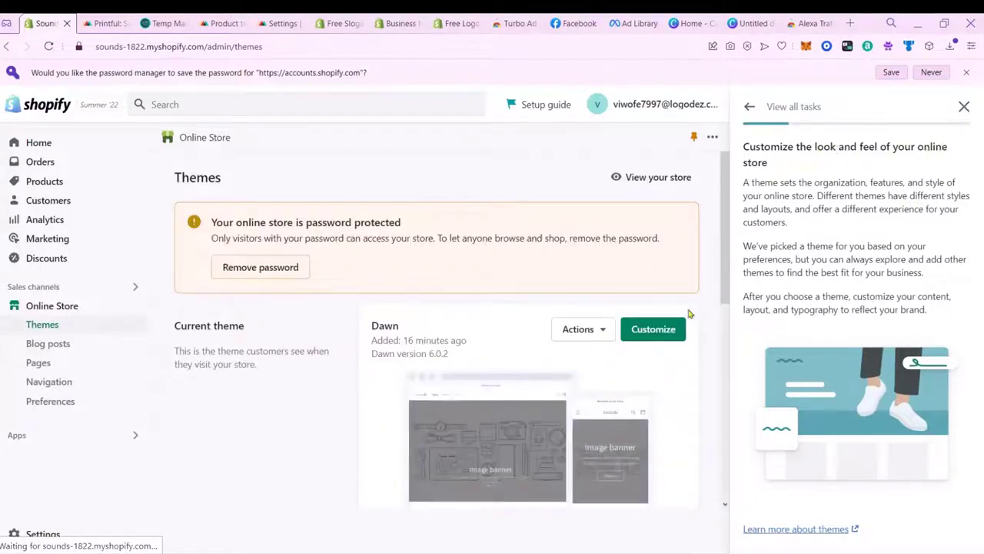
{"action": "scroll", "coordinate": [611, 278], "scroll_direction": "down", "scroll_amount": 1}
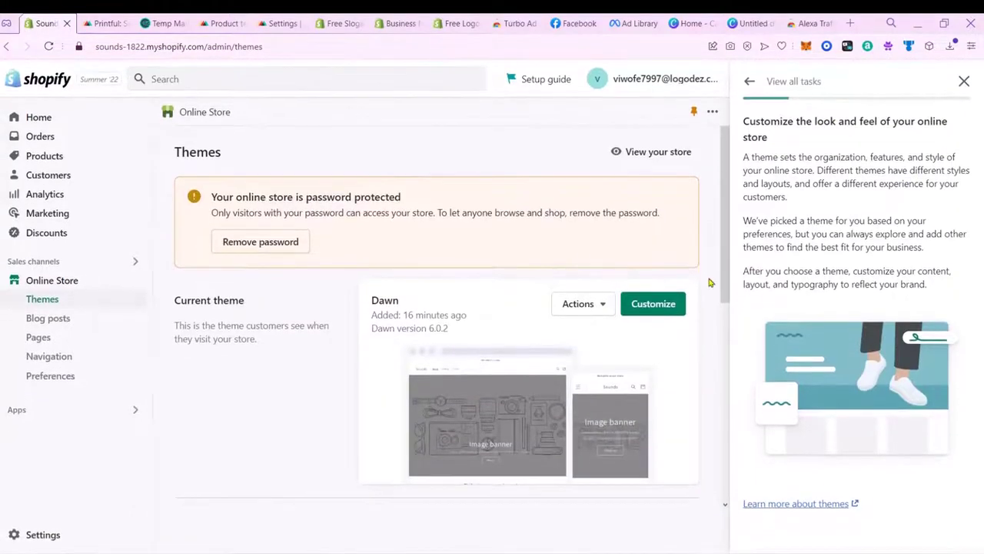
{"action": "left_click", "coordinate": [963, 82]}
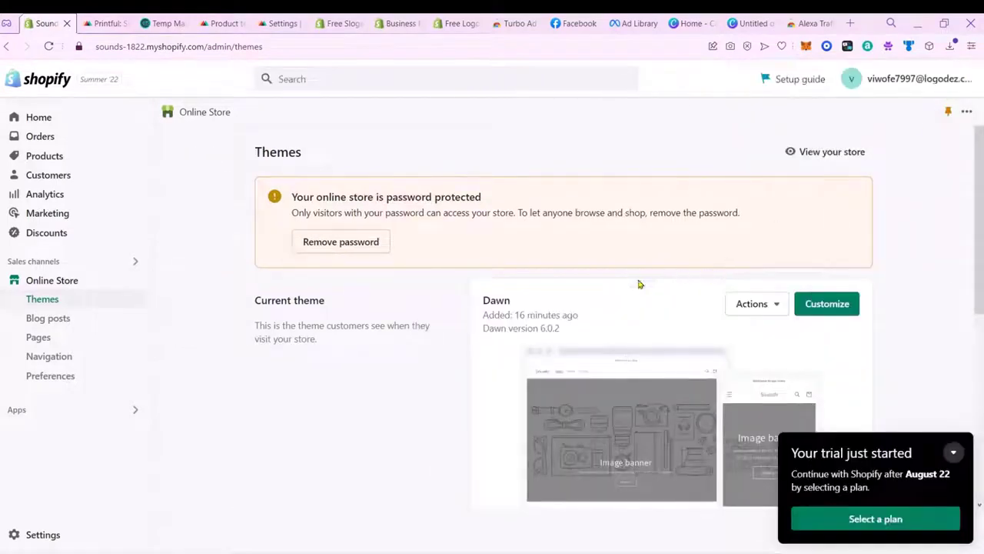
{"action": "scroll", "coordinate": [921, 290], "scroll_direction": "down", "scroll_amount": 5}
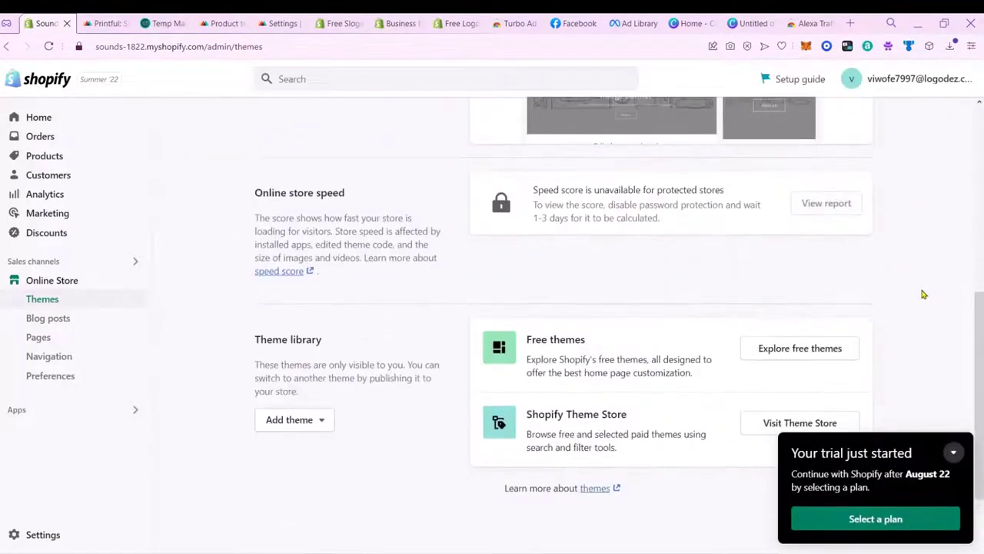
{"action": "scroll", "coordinate": [923, 292], "scroll_direction": "up", "scroll_amount": 5}
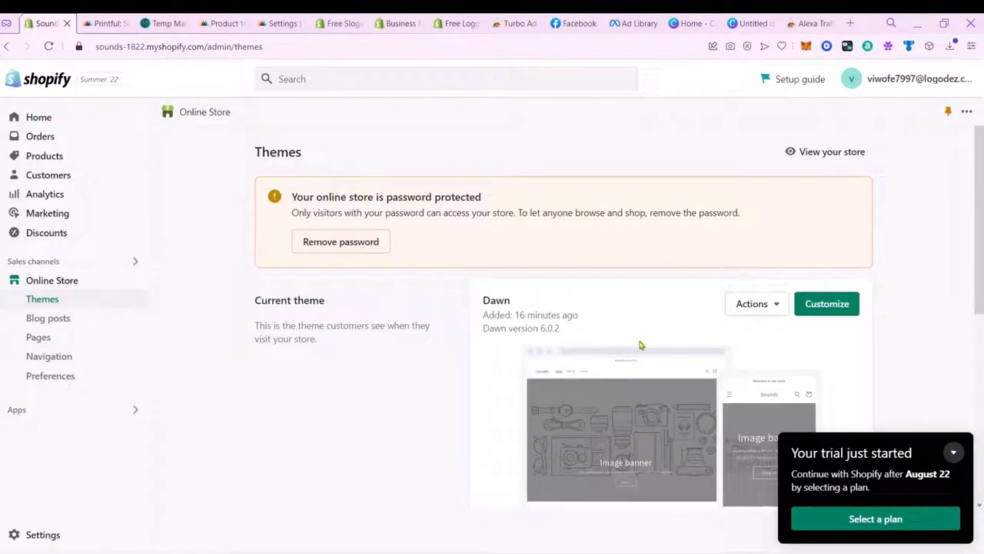
{"action": "double_click", "coordinate": [331, 306]}
{"action": "left_click_drag", "start_coordinate": [330, 326], "coordinate": [408, 344]}
{"action": "left_click", "coordinate": [384, 346]}
{"action": "scroll", "coordinate": [814, 380], "scroll_direction": "down", "scroll_amount": 5}
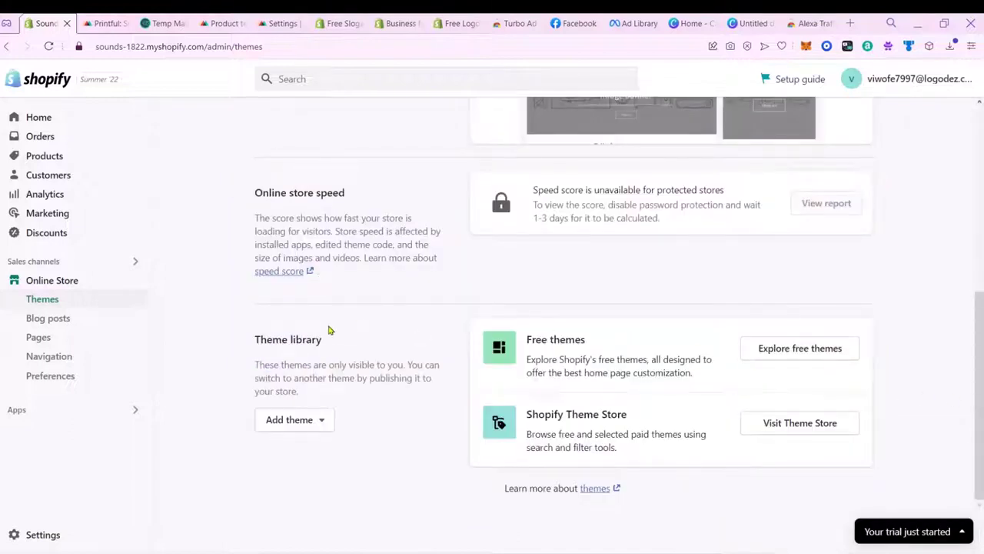
Step: Browse Shopify's free themes and add Refresh to the Sounds theme library
{"action": "left_click", "coordinate": [784, 348]}
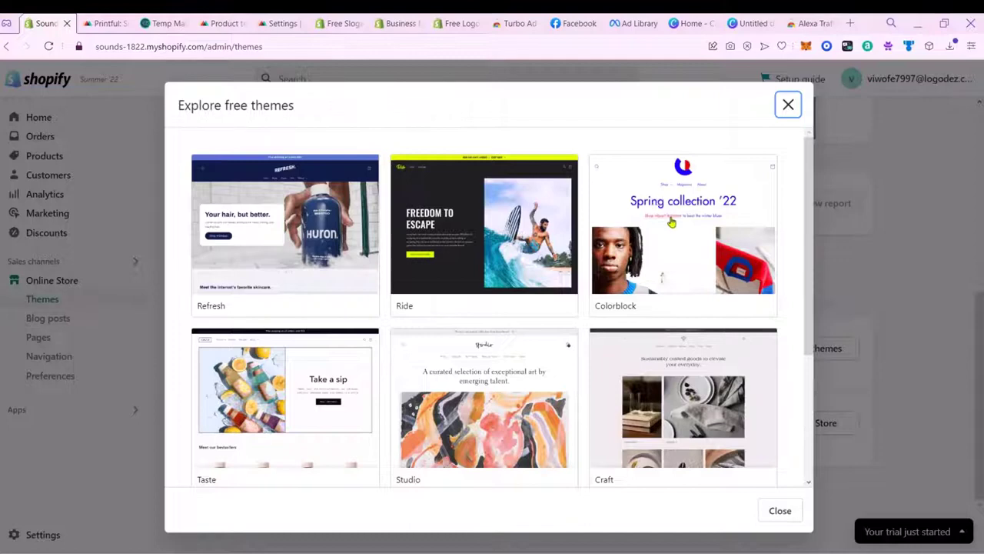
{"action": "scroll", "coordinate": [588, 250], "scroll_direction": "down", "scroll_amount": 3}
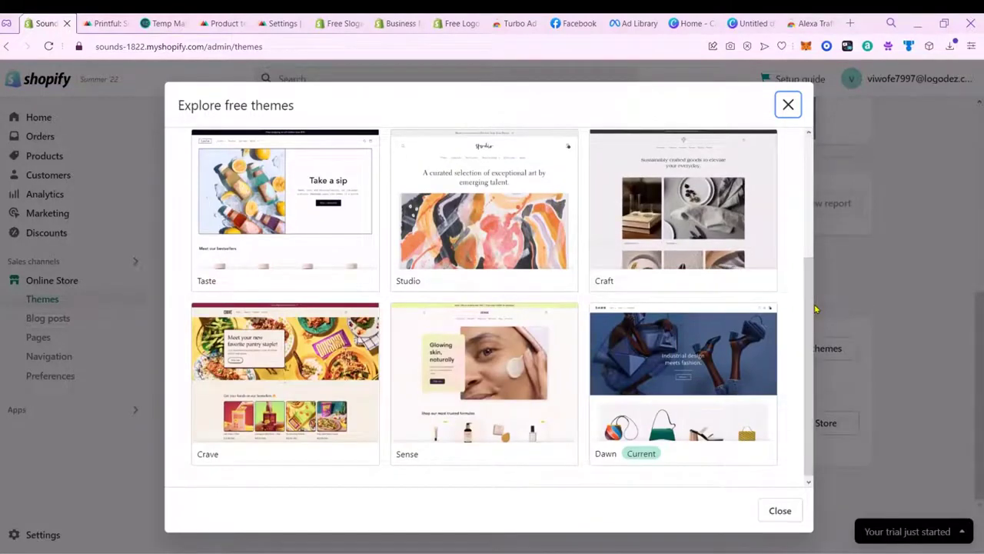
{"action": "left_click_drag", "start_coordinate": [811, 308], "coordinate": [818, 334]}
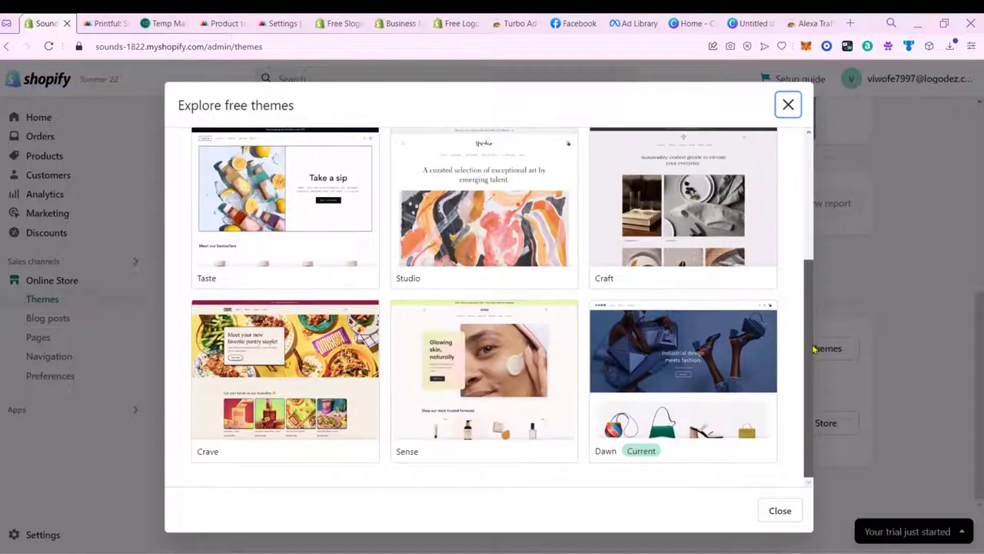
{"action": "left_click_drag", "start_coordinate": [815, 324], "coordinate": [811, 183]}
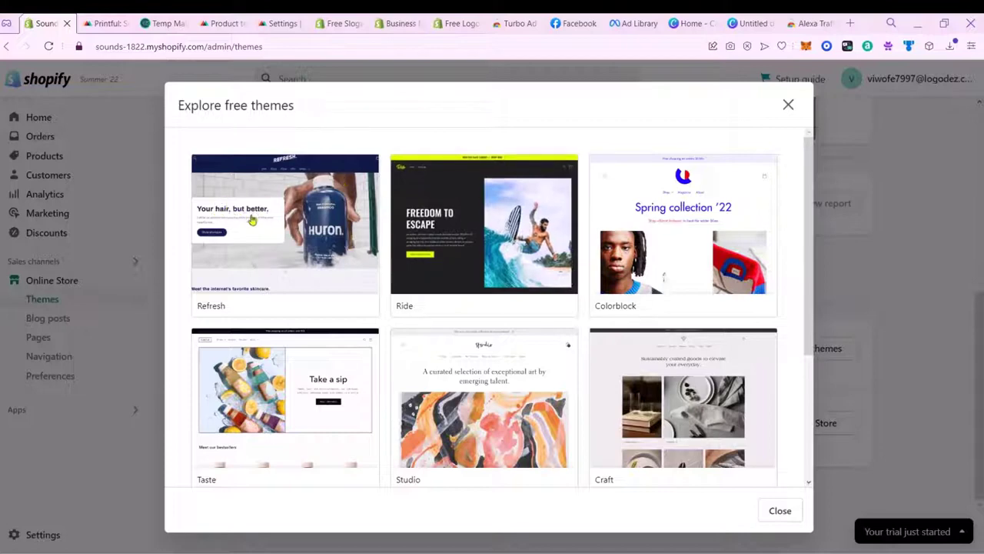
{"action": "left_click", "coordinate": [351, 178]}
{"action": "left_click", "coordinate": [758, 511]}
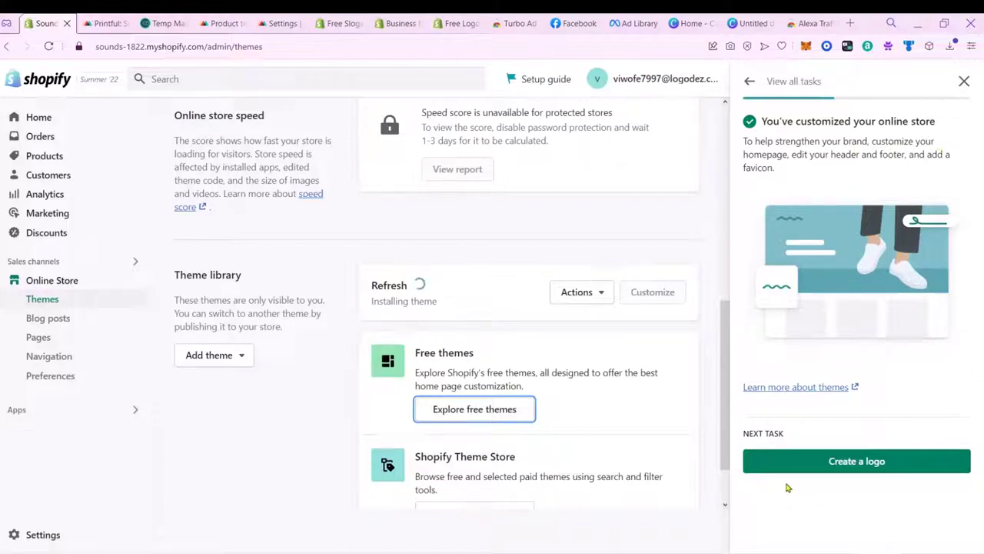
Step: From the setup guide's logo task, launch the Hatchful logo maker in a new tab
{"action": "left_click", "coordinate": [874, 467]}
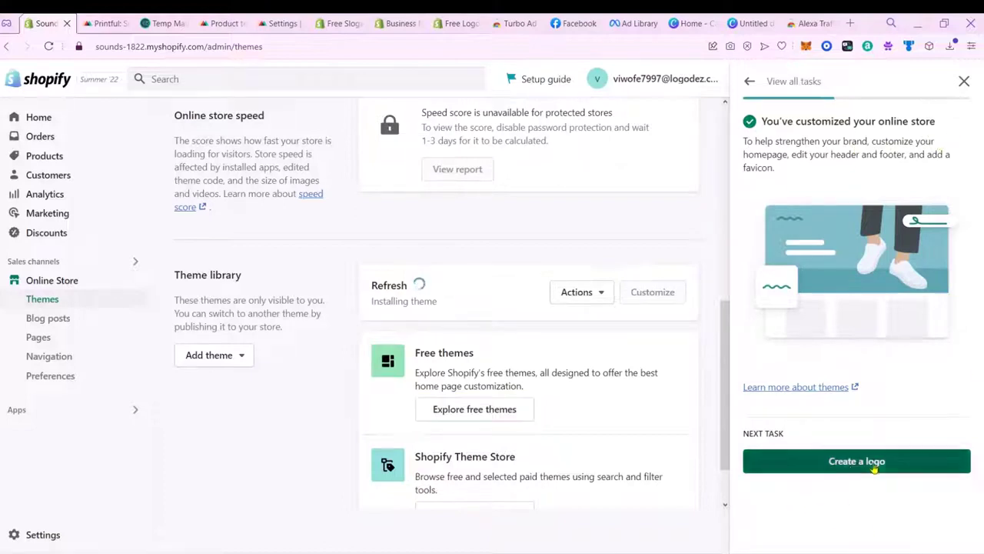
{"action": "left_click", "coordinate": [897, 460]}
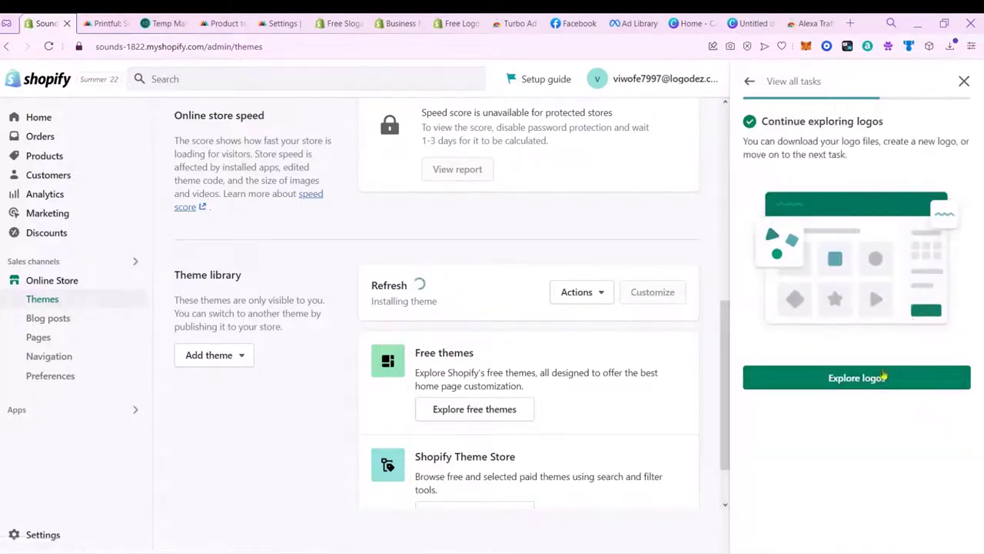
{"action": "left_click", "coordinate": [888, 375]}
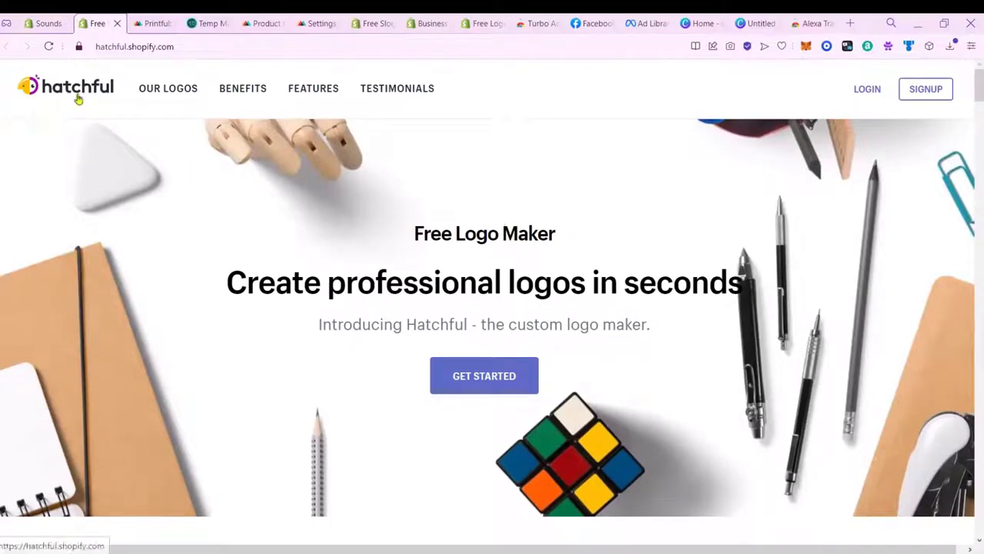
Step: Start a new Hatchful logo, choosing a business space and the Bold visual style
{"action": "left_click", "coordinate": [496, 375]}
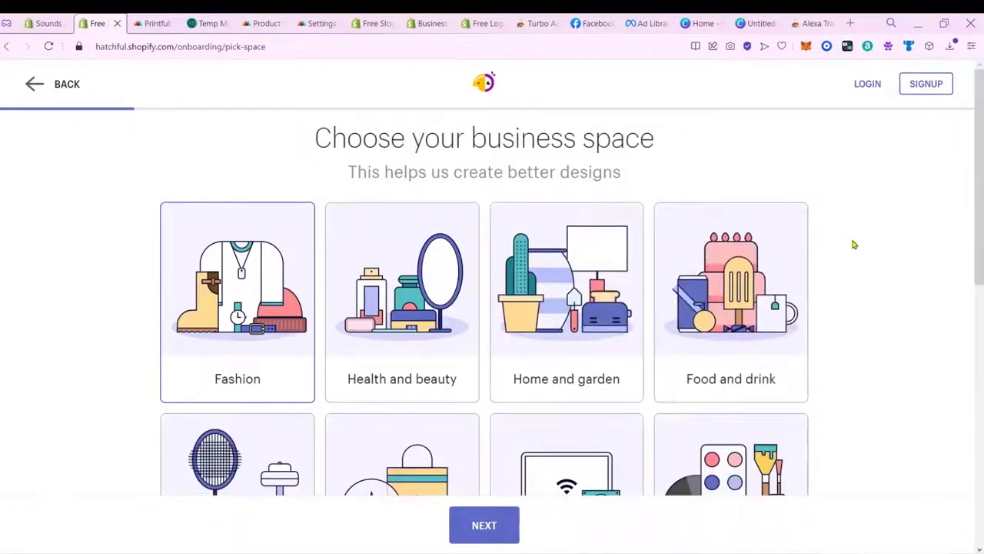
{"action": "left_click_drag", "start_coordinate": [982, 160], "coordinate": [982, 214]}
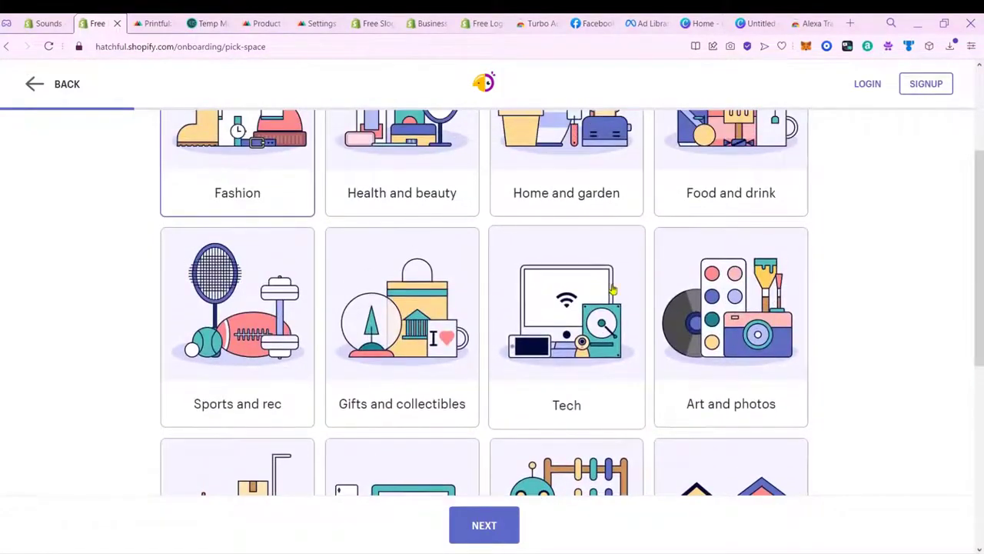
{"action": "left_click", "coordinate": [511, 526]}
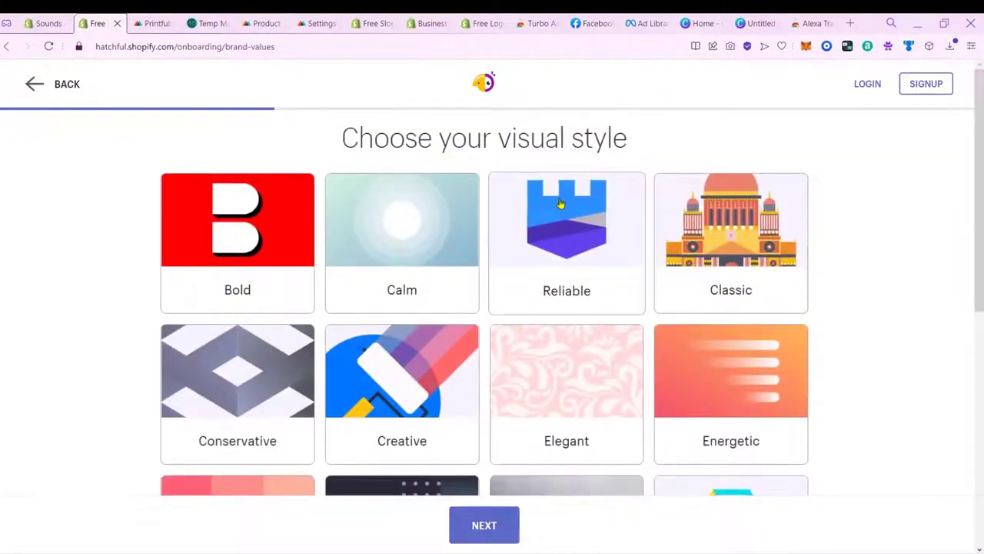
{"action": "mouse_move", "coordinate": [982, 187]}
{"action": "left_mouse_down"}
{"action": "mouse_move", "coordinate": [982, 392]}
{"action": "mouse_move", "coordinate": [982, 199]}
{"action": "left_mouse_up"}
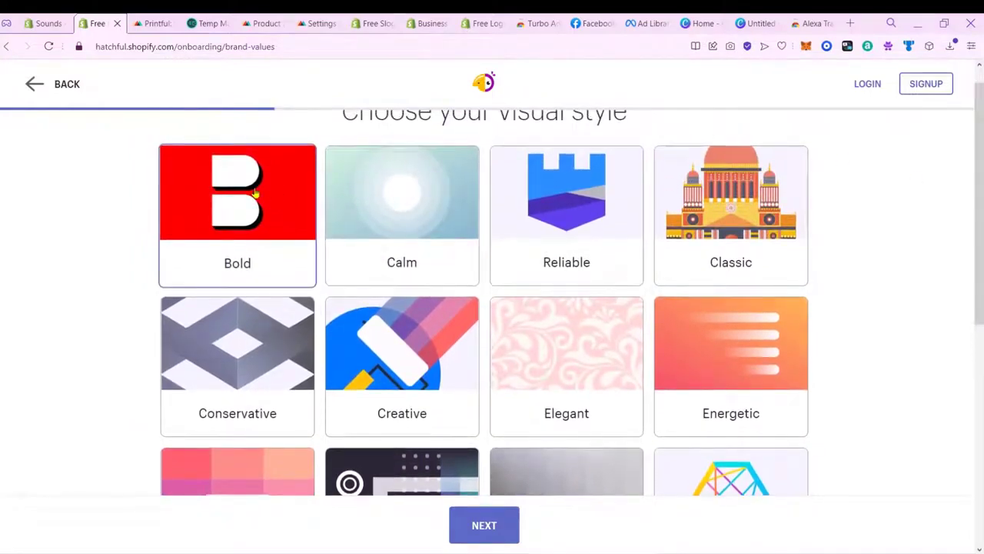
{"action": "left_click", "coordinate": [488, 531]}
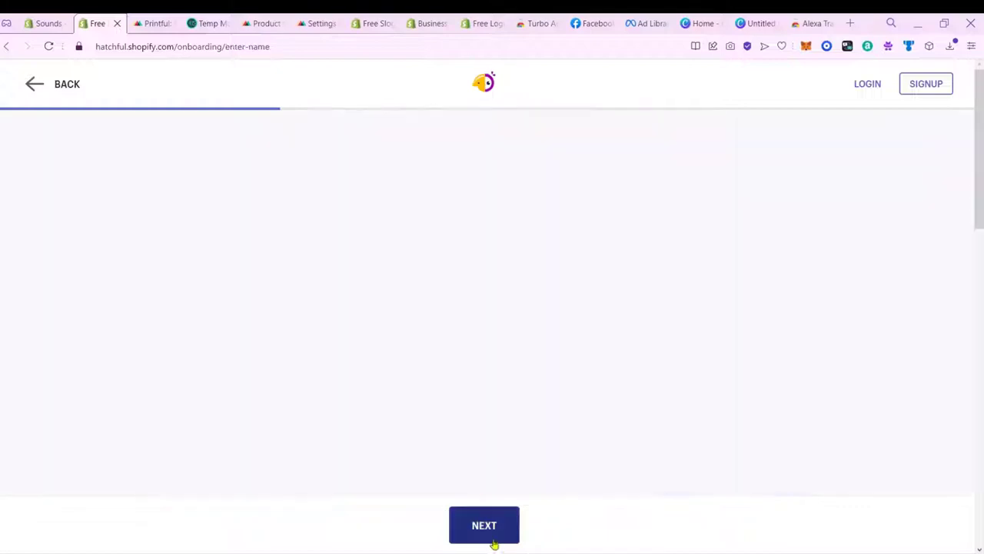
Step: Enter 'Sounds' as the Hatchful business name, then switch over to the slogan maker page
{"action": "left_click", "coordinate": [410, 256]}
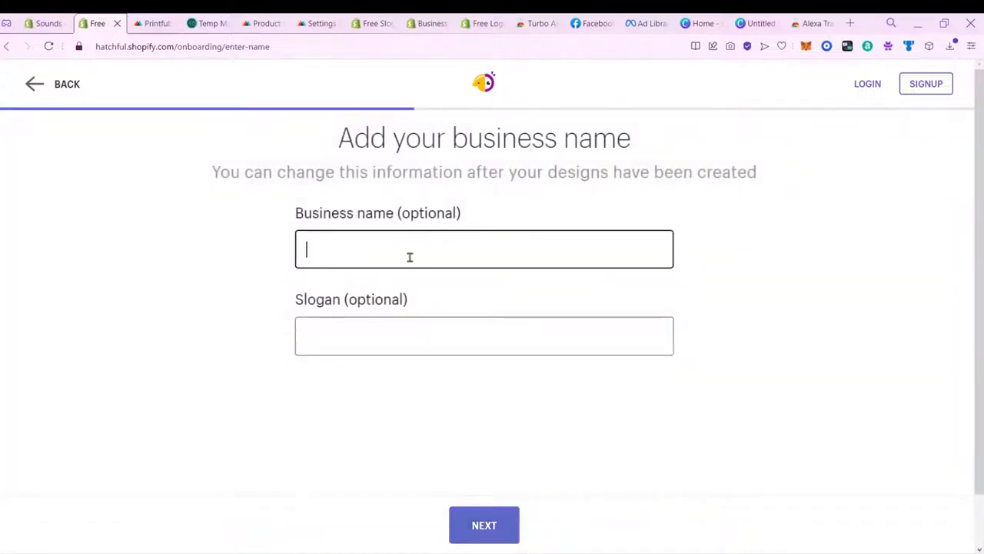
{"action": "type", "text": "Sounds"}
{"action": "left_click", "coordinate": [433, 325]}
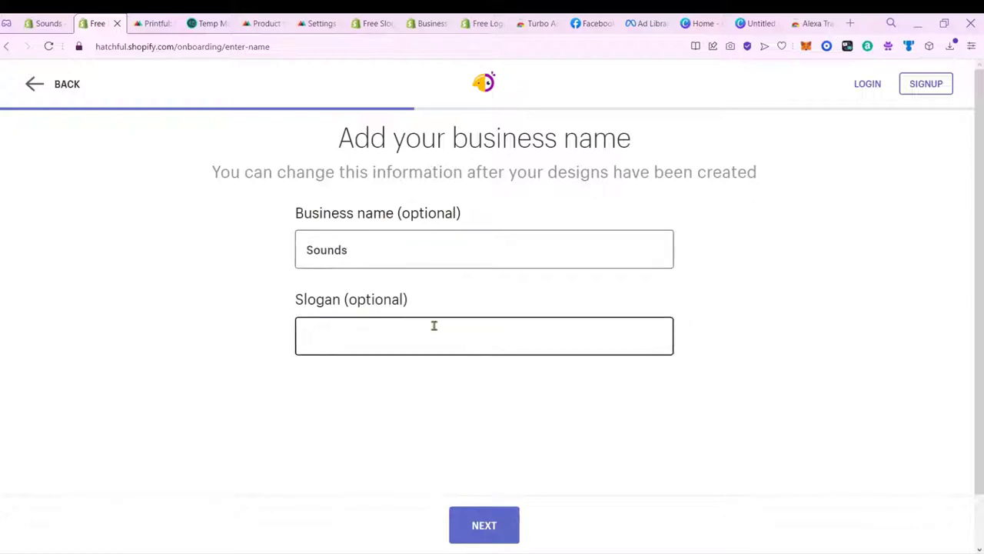
{"action": "left_click", "coordinate": [415, 23]}
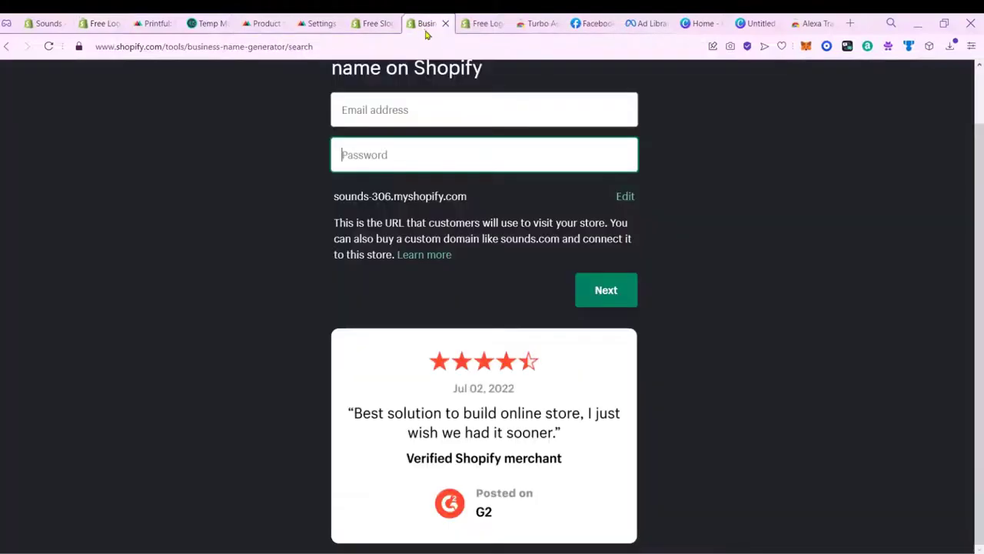
{"action": "left_click", "coordinate": [480, 23]}
Step: Close the Business Name Generator tab and return to the slogan maker
{"action": "left_click", "coordinate": [373, 23]}
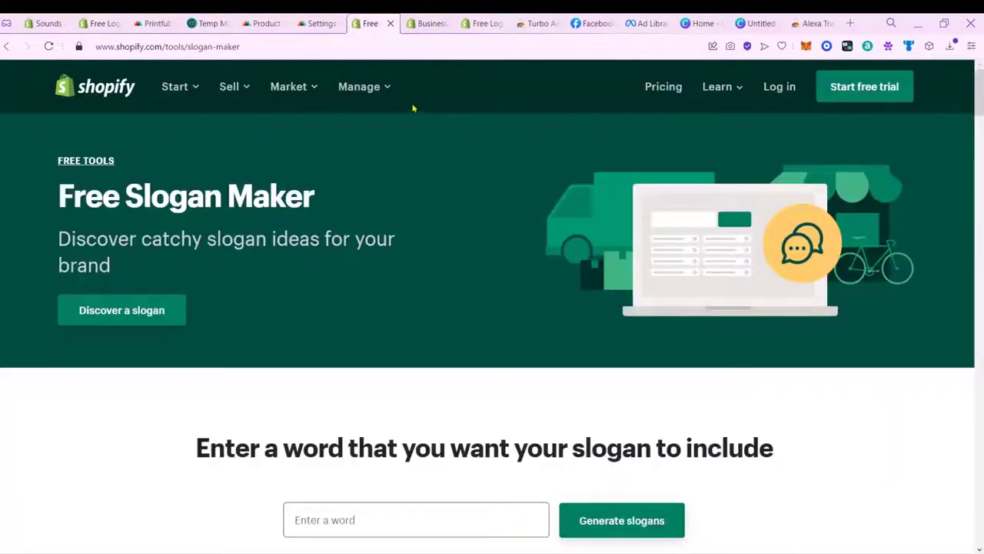
{"action": "left_click", "coordinate": [426, 23]}
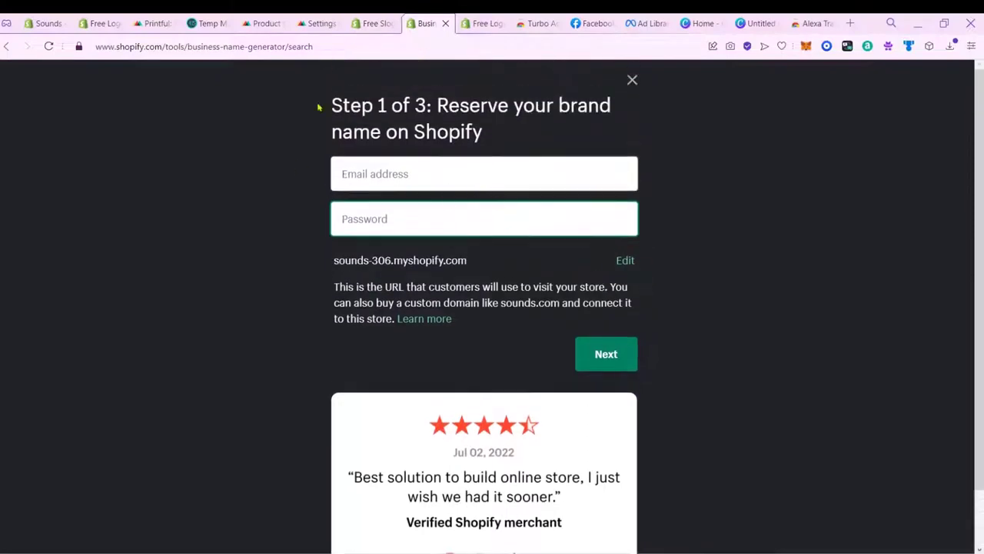
{"action": "left_click", "coordinate": [445, 23]}
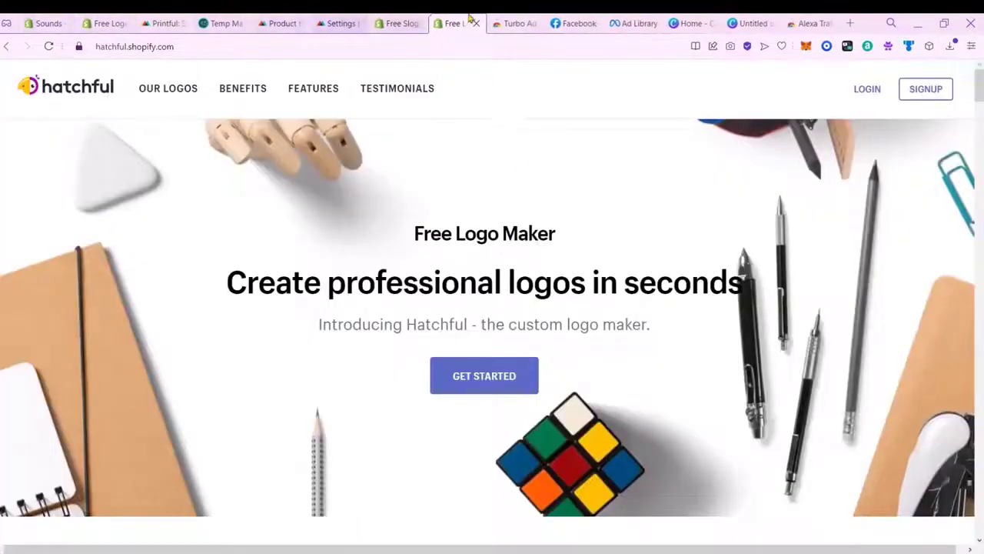
{"action": "left_click", "coordinate": [397, 29]}
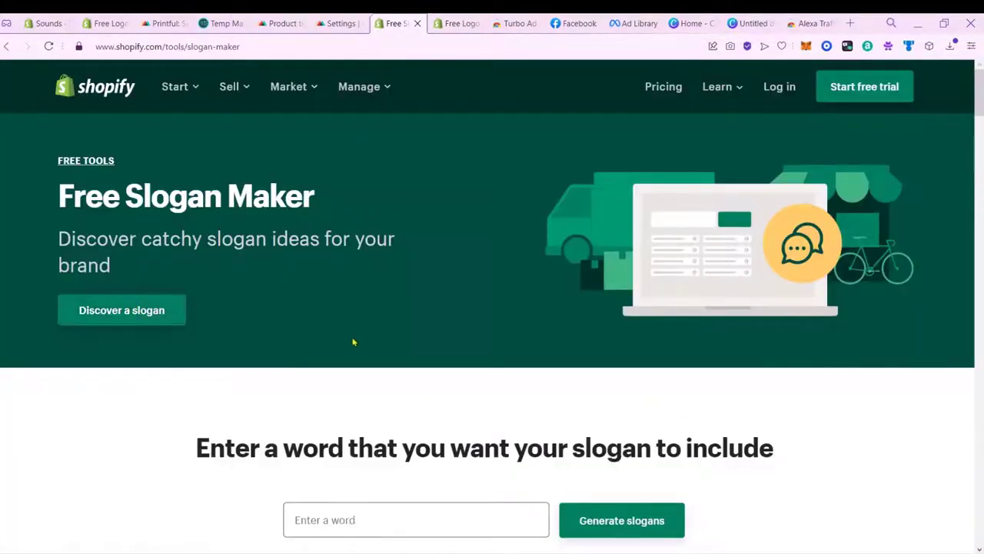
Step: Generate slogans for the word 'sounds'
{"action": "scroll", "coordinate": [358, 344], "scroll_direction": "down", "scroll_amount": 3}
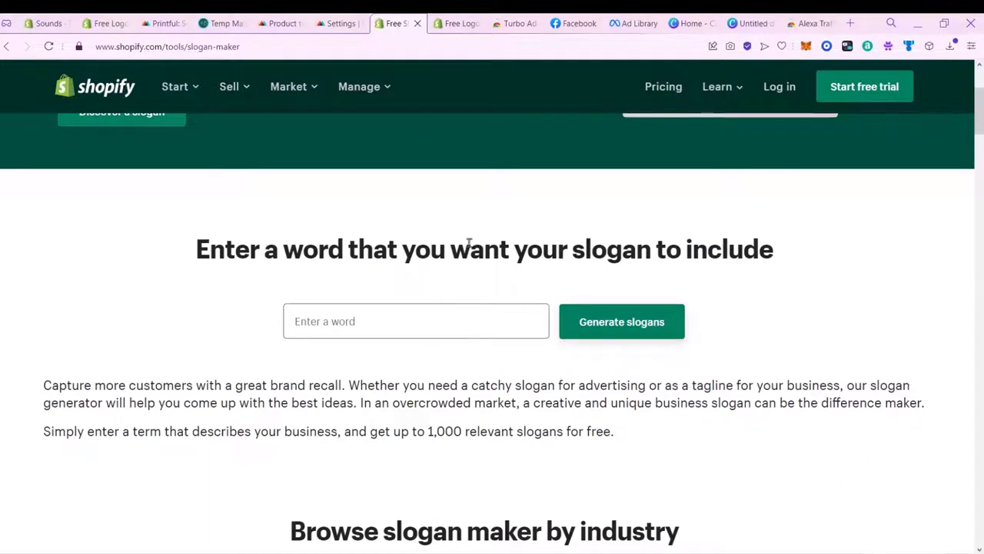
{"action": "left_click", "coordinate": [453, 335]}
{"action": "type", "text": "sounds"}
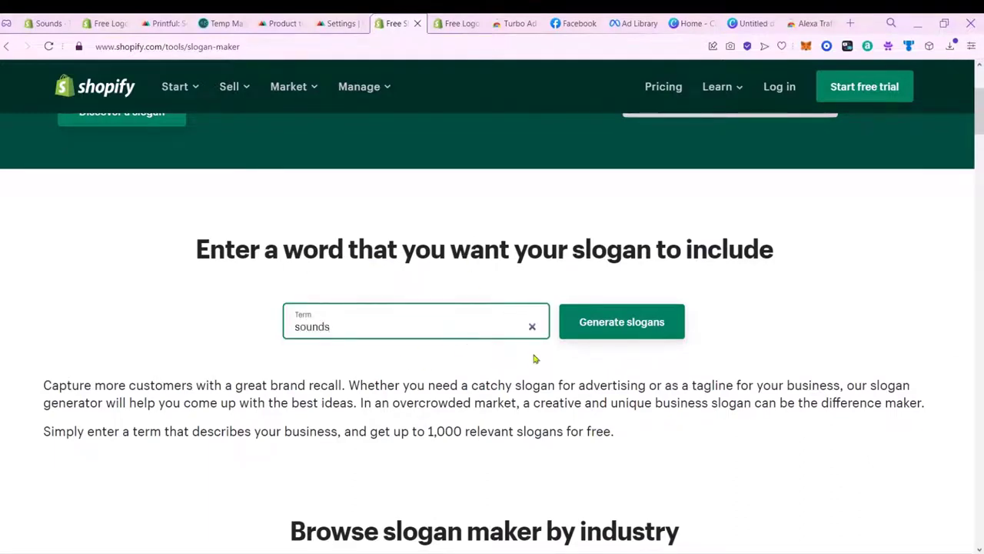
{"action": "left_click", "coordinate": [627, 331]}
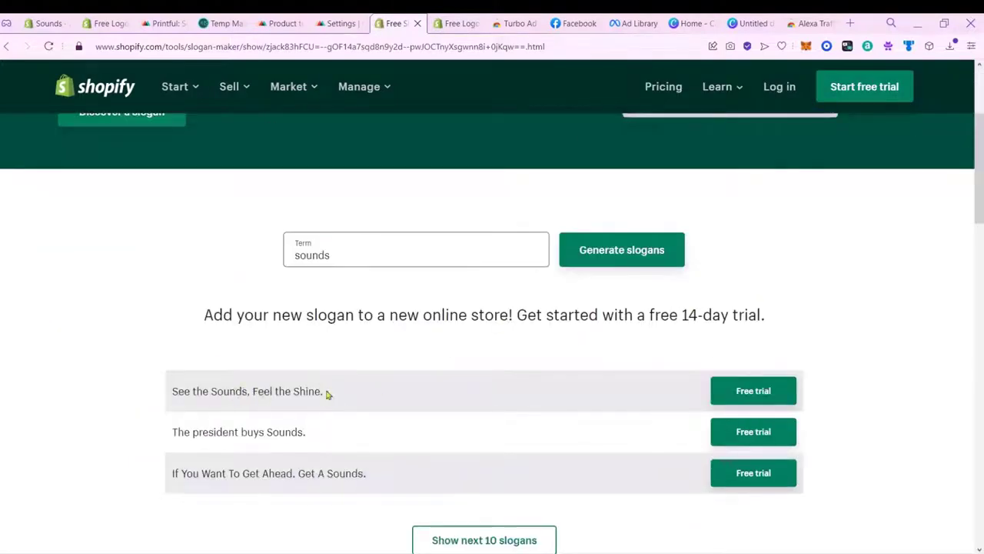
{"action": "left_click_drag", "start_coordinate": [324, 436], "coordinate": [178, 432]}
{"action": "left_click", "coordinate": [364, 475]}
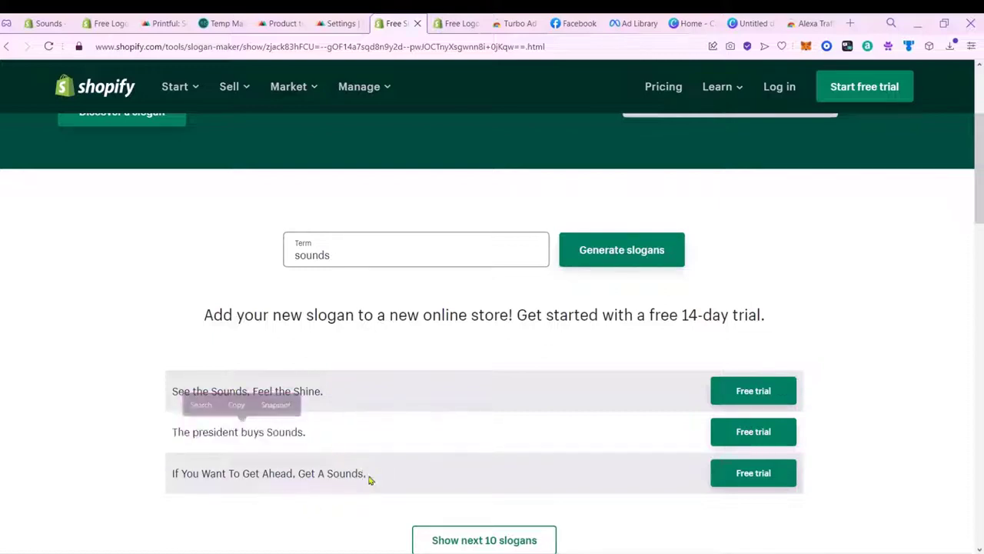
{"action": "left_click", "coordinate": [366, 265]}
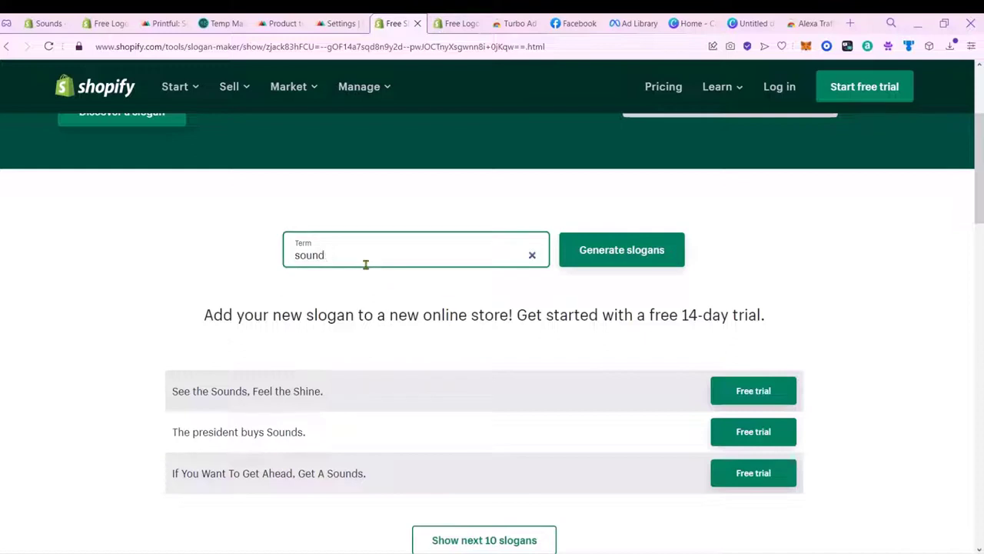
{"action": "key", "text": "BackSpace"}
{"action": "left_click", "coordinate": [620, 267]}
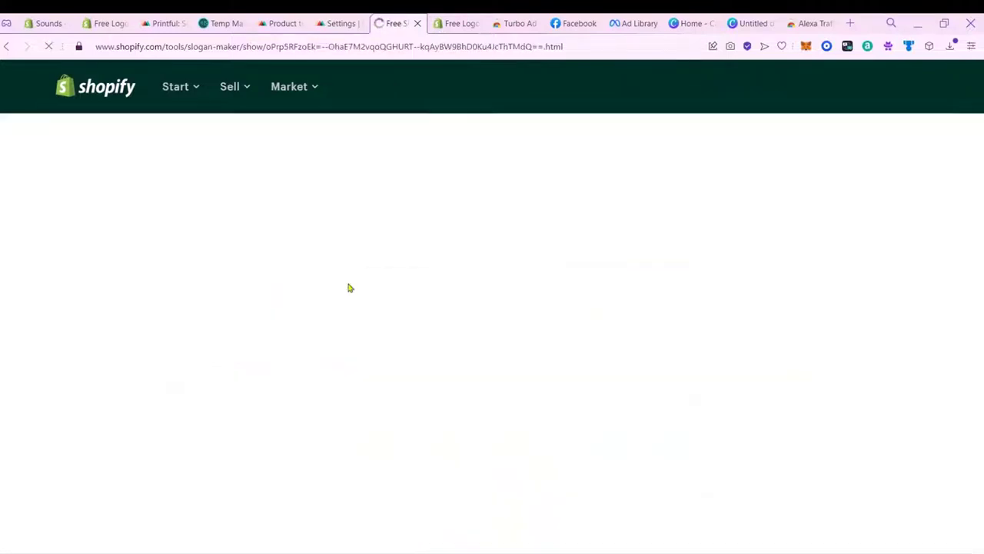
{"action": "scroll", "coordinate": [936, 429], "scroll_direction": "down", "scroll_amount": 2}
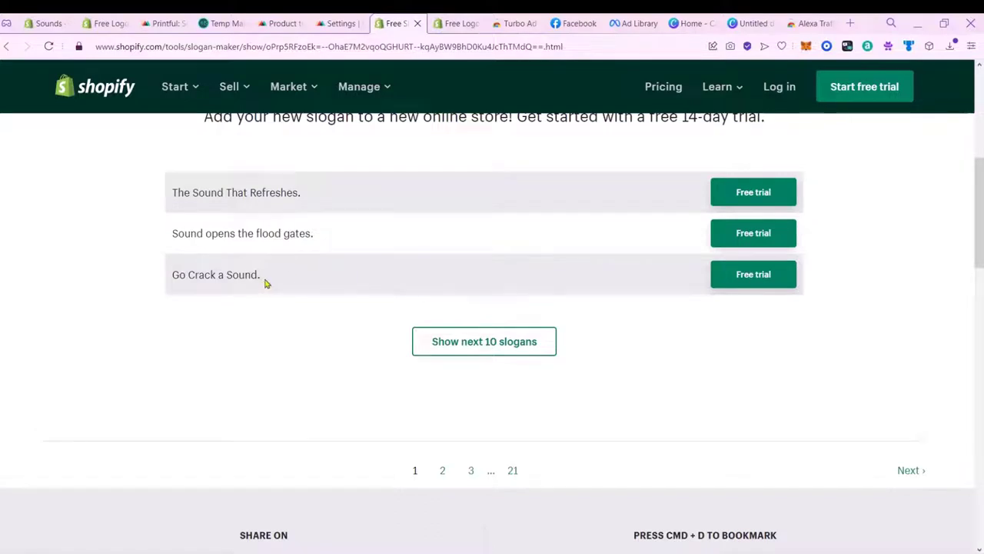
{"action": "left_click", "coordinate": [474, 338]}
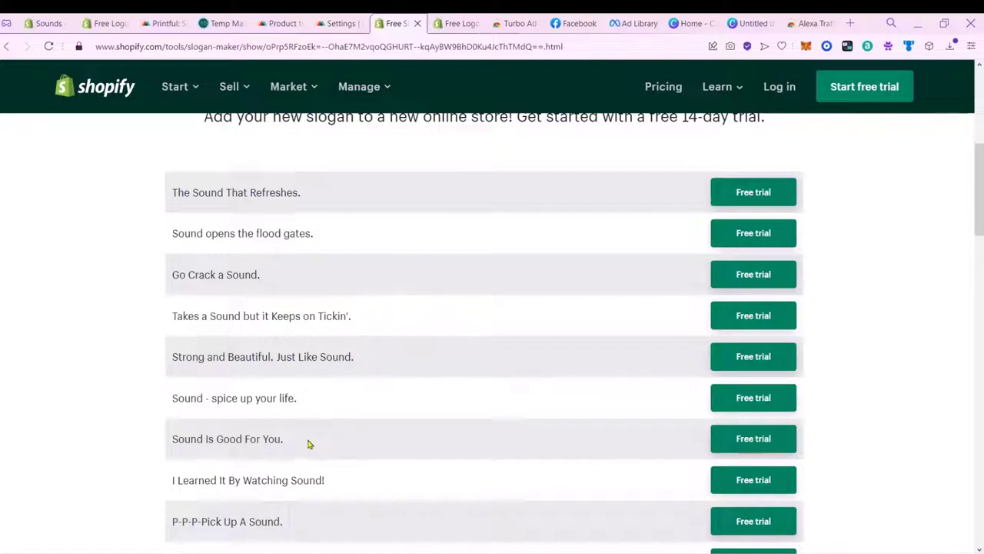
{"action": "left_click_drag", "start_coordinate": [306, 443], "coordinate": [172, 452]}
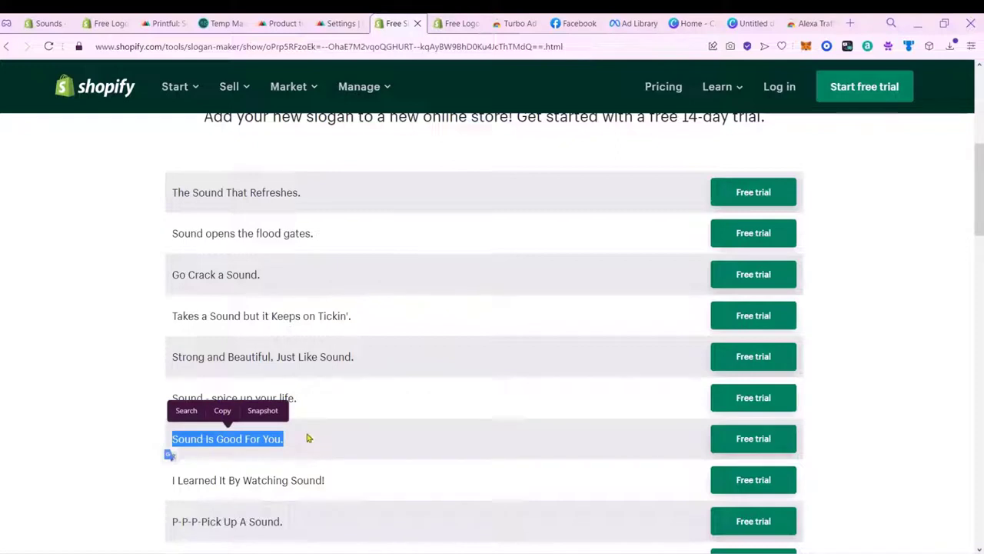
{"action": "key", "text": "ctrl+c"}
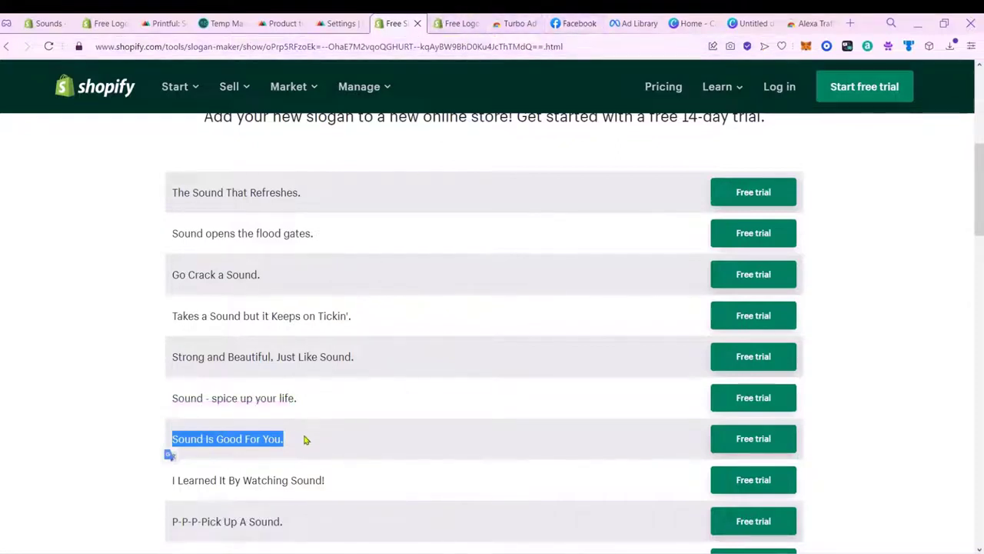
{"action": "left_click", "coordinate": [47, 23]}
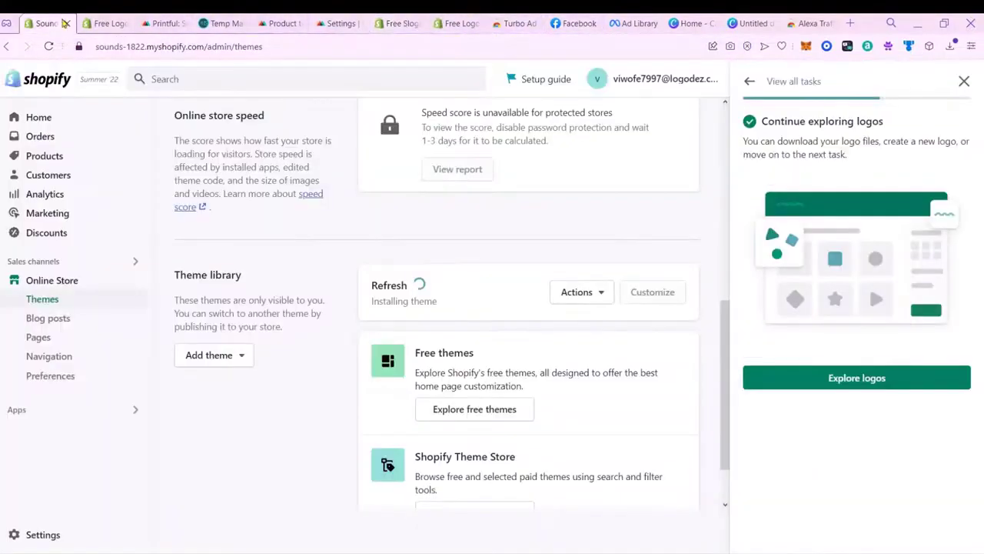
Step: Paste the slogan, mark online store and social media as logo uses, and generate logos
{"action": "left_click", "coordinate": [105, 24]}
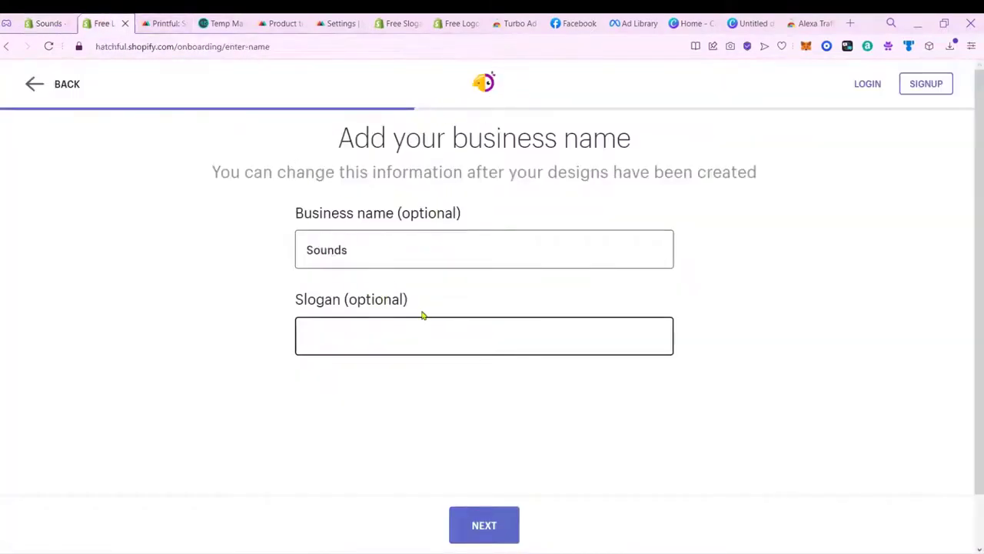
{"action": "key", "text": "ctrl+v"}
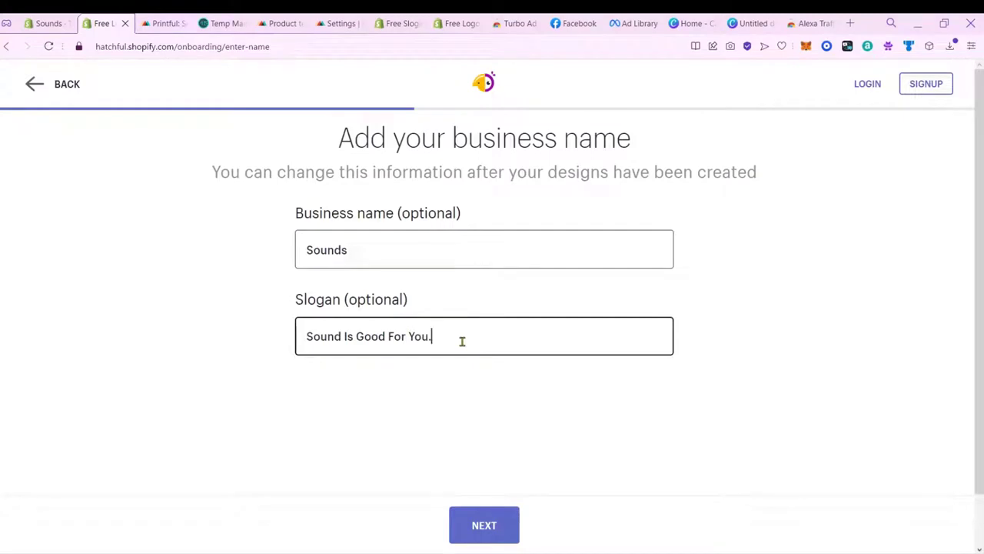
{"action": "left_click", "coordinate": [504, 523]}
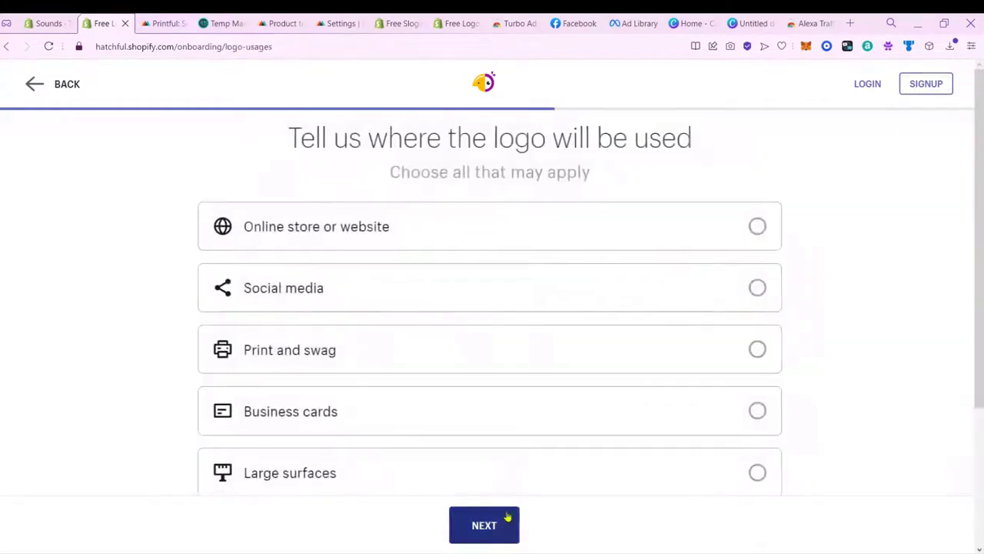
{"action": "left_click_drag", "start_coordinate": [422, 138], "coordinate": [721, 143]}
{"action": "left_click", "coordinate": [721, 145]}
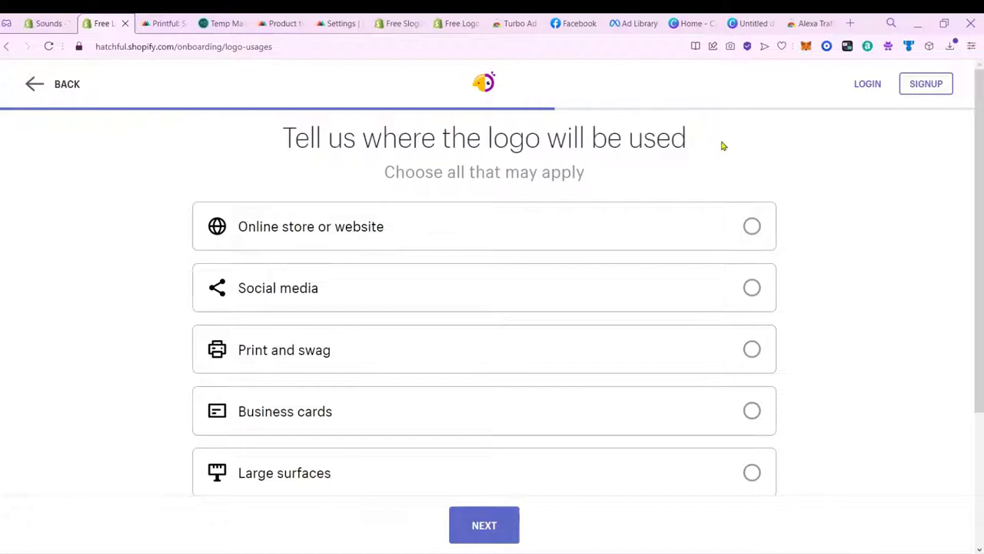
{"action": "left_click", "coordinate": [598, 219]}
{"action": "left_click", "coordinate": [629, 291]}
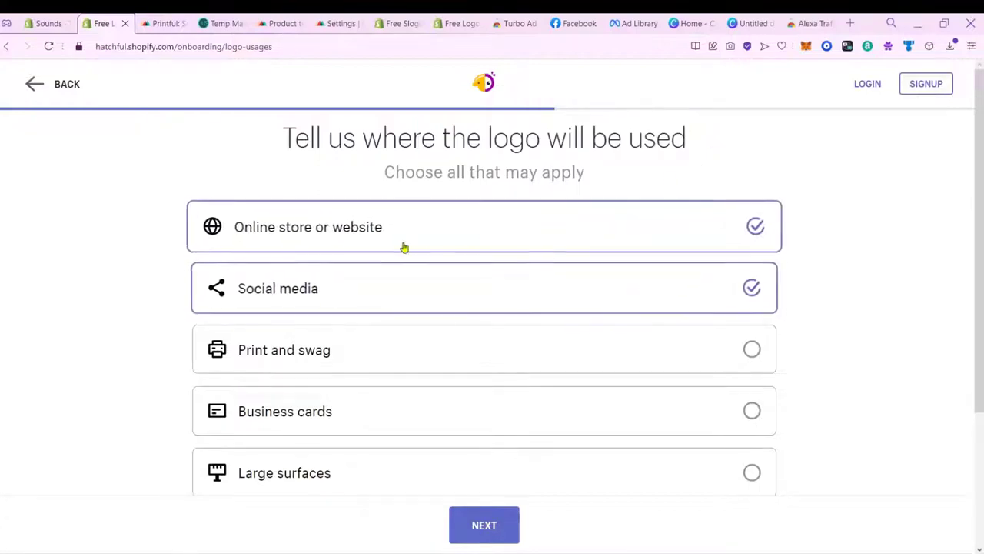
{"action": "left_click", "coordinate": [500, 516]}
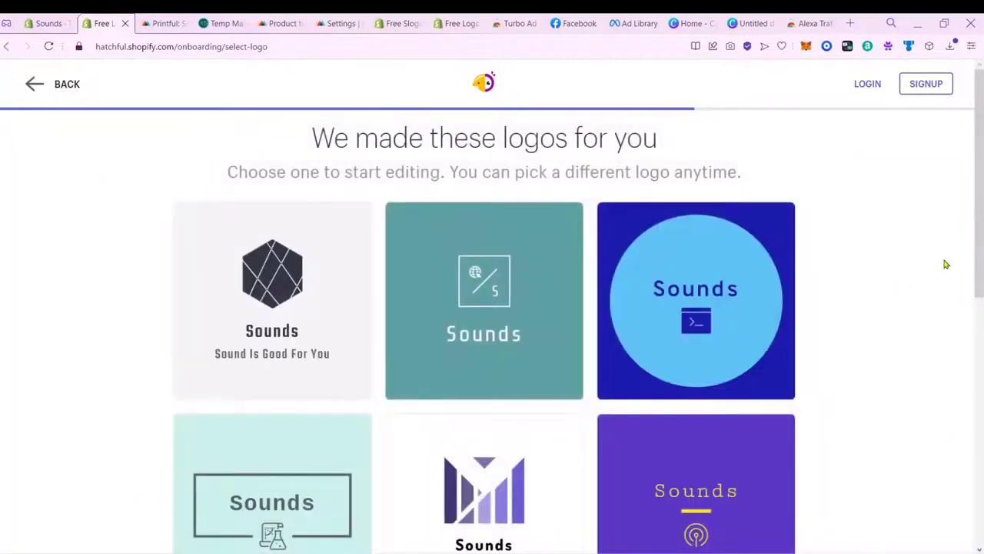
Step: Revisit the business space step and continue with None of the above
{"action": "scroll", "coordinate": [975, 254], "scroll_direction": "down", "scroll_amount": 4}
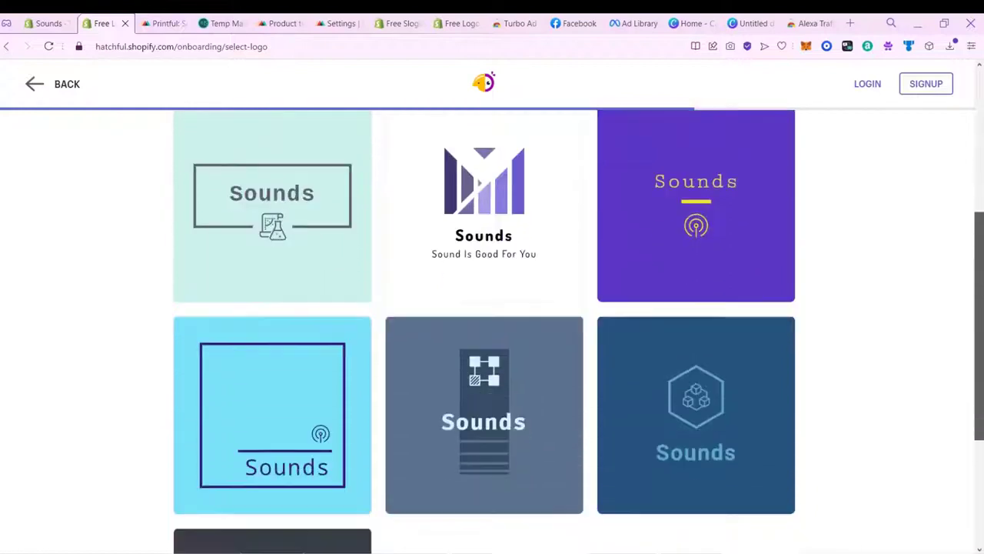
{"action": "scroll", "coordinate": [975, 308], "scroll_direction": "down", "scroll_amount": 3}
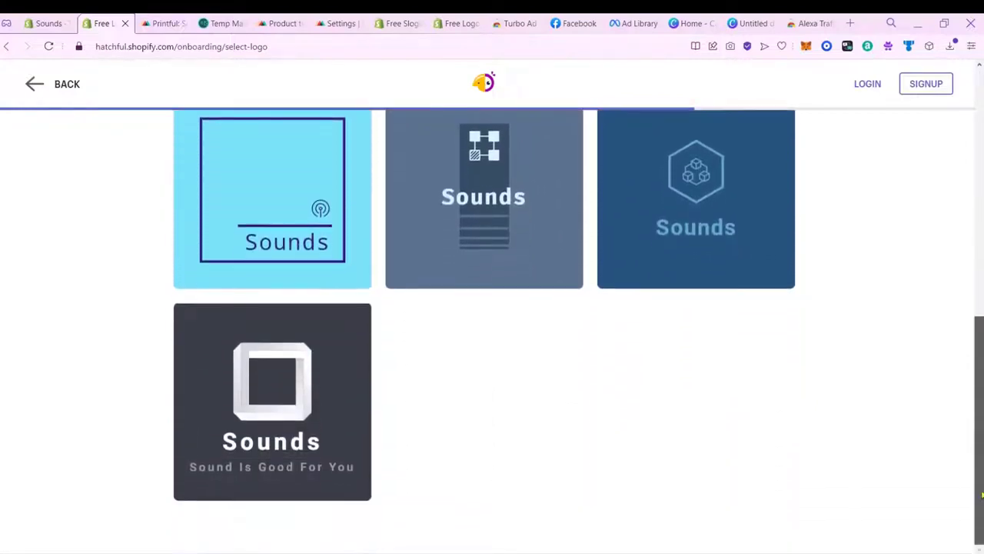
{"action": "scroll", "coordinate": [978, 446], "scroll_direction": "up", "scroll_amount": 2}
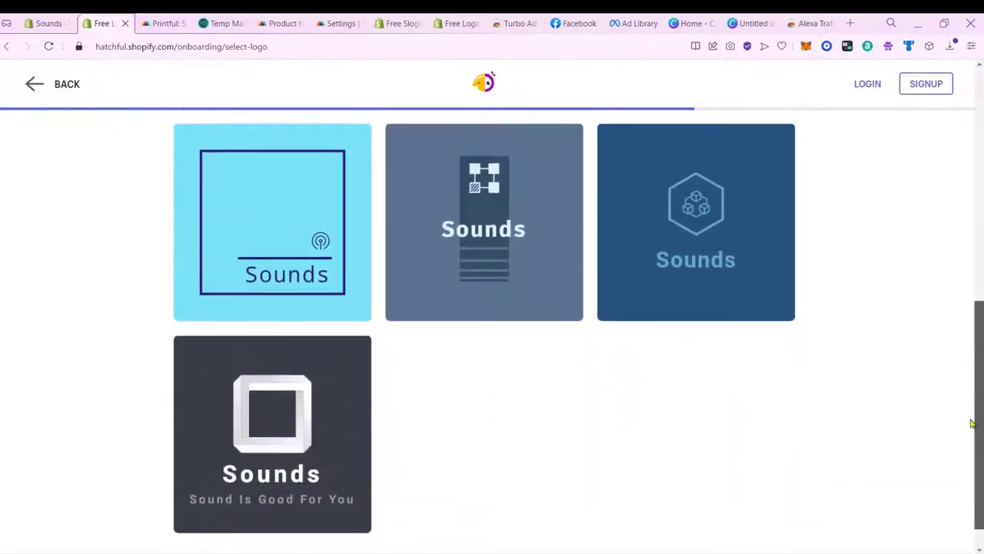
{"action": "scroll", "coordinate": [958, 341], "scroll_direction": "up", "scroll_amount": 3}
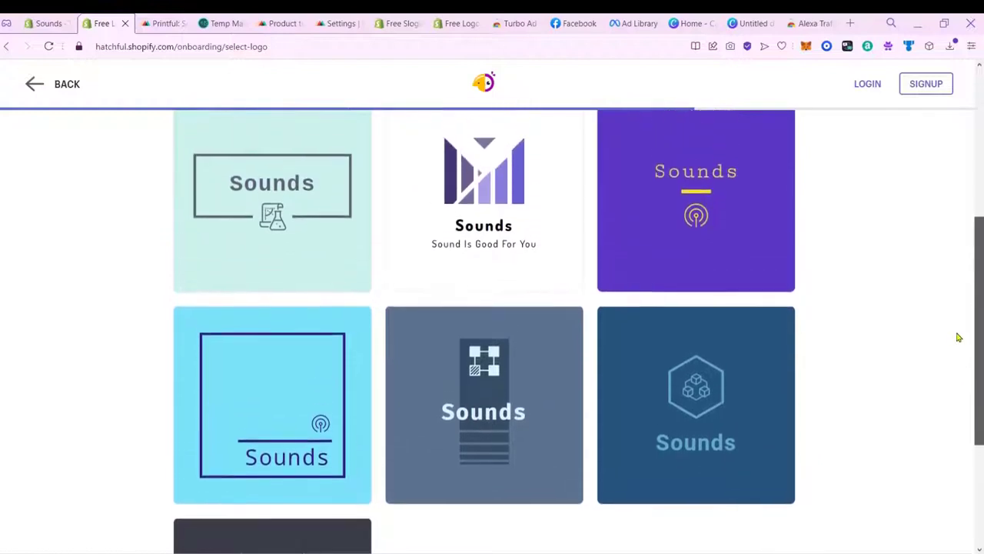
{"action": "scroll", "coordinate": [967, 300], "scroll_direction": "up", "scroll_amount": 3}
{"action": "left_click", "coordinate": [46, 84]}
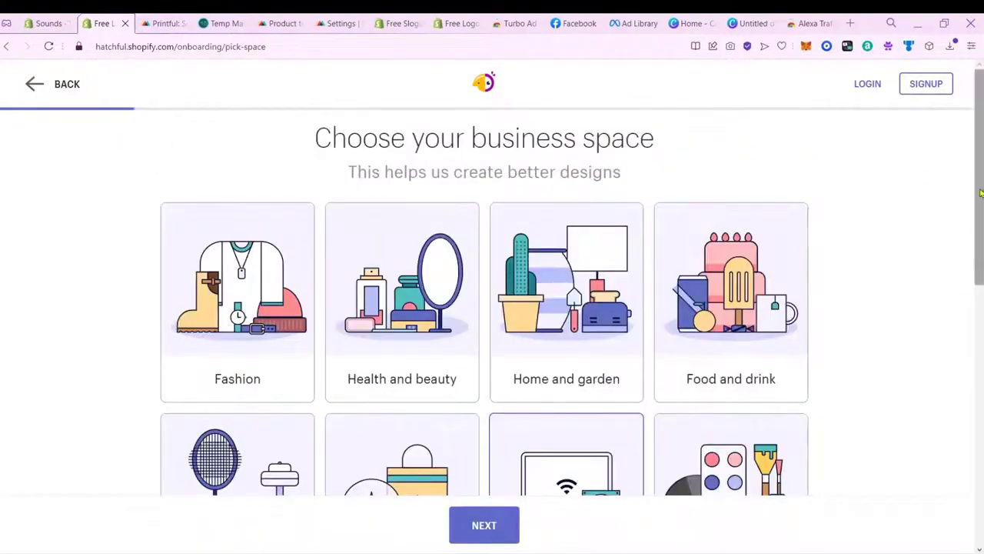
{"action": "scroll", "coordinate": [981, 192], "scroll_direction": "down", "scroll_amount": 3}
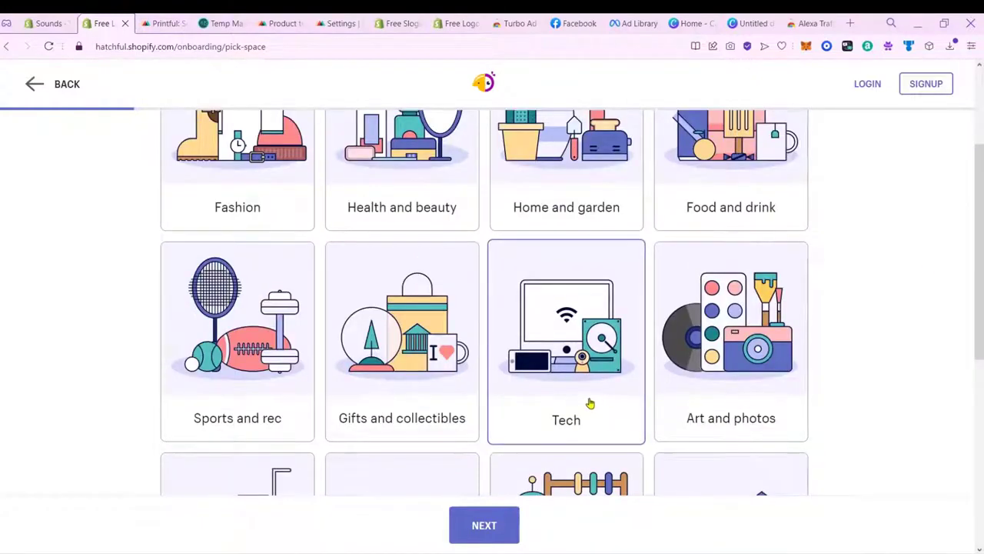
{"action": "left_click_drag", "start_coordinate": [979, 290], "coordinate": [982, 369]}
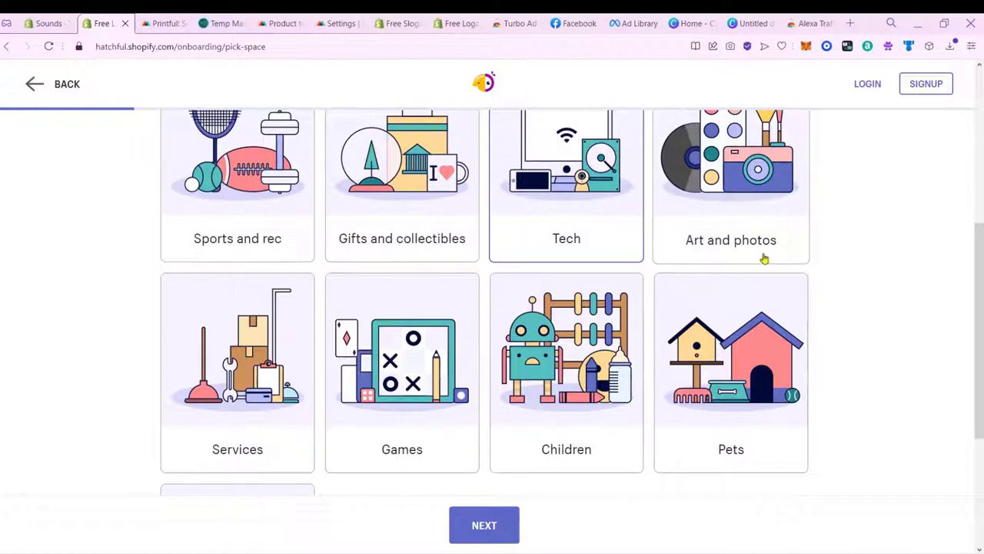
{"action": "left_click_drag", "start_coordinate": [980, 352], "coordinate": [980, 436]}
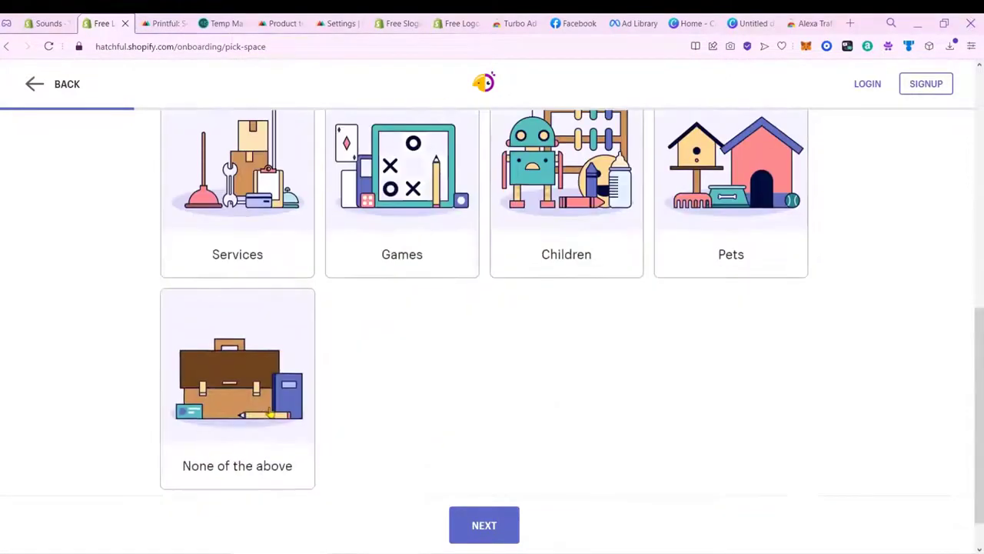
{"action": "left_click", "coordinate": [495, 530]}
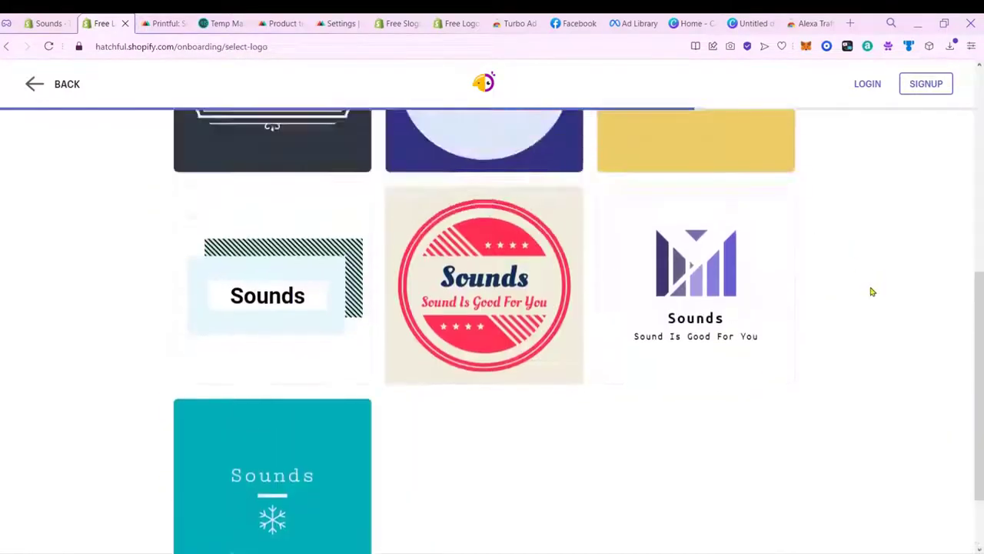
Step: Choose Art and photos as the business space and edit the pink monogram Sounds logo
{"action": "scroll", "coordinate": [872, 292], "scroll_direction": "up", "scroll_amount": 6}
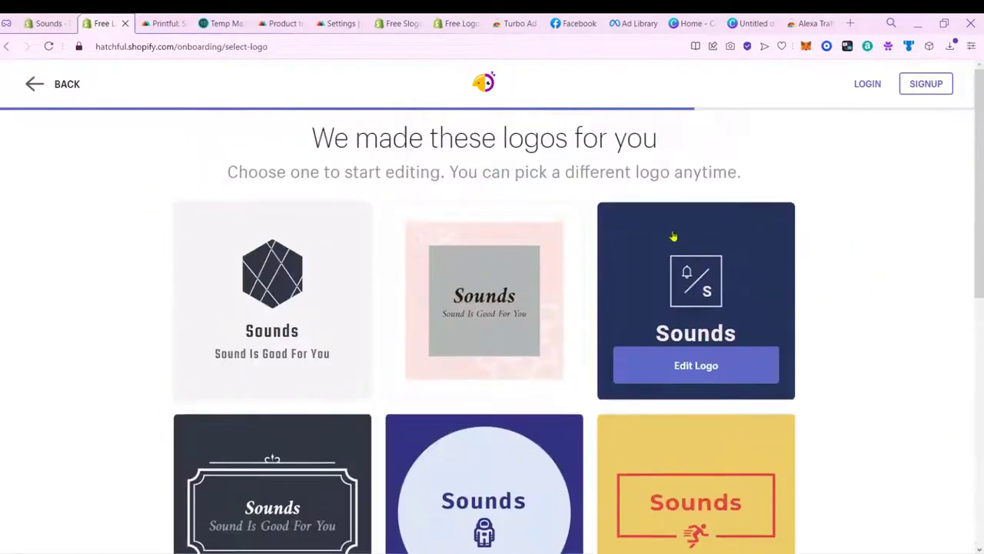
{"action": "left_click", "coordinate": [26, 91]}
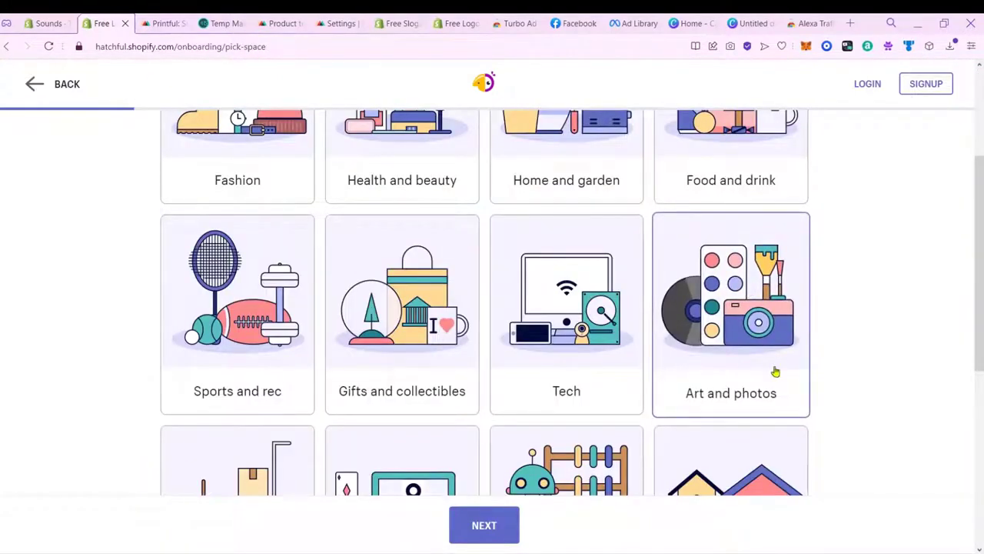
{"action": "left_click", "coordinate": [750, 403]}
{"action": "left_click", "coordinate": [502, 539]}
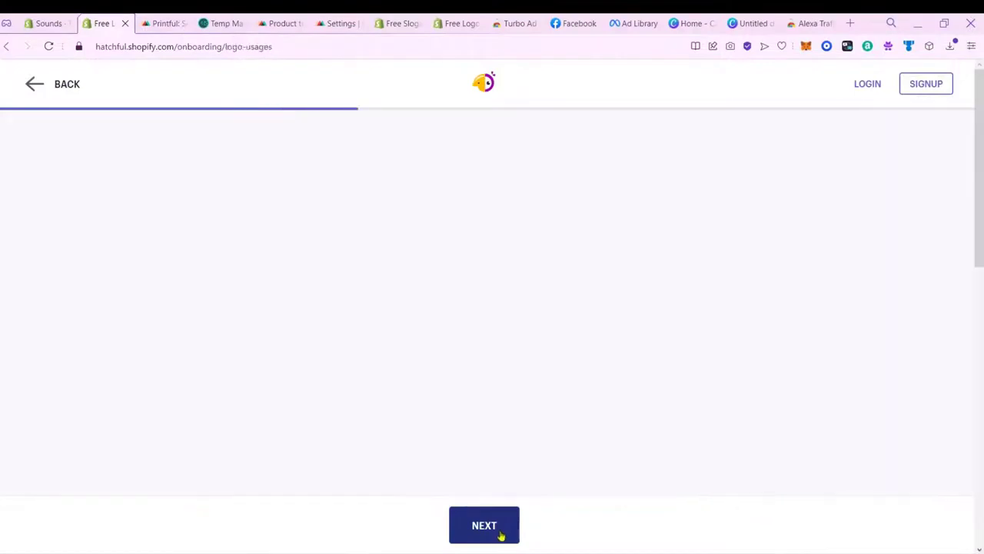
{"action": "left_click", "coordinate": [485, 525]}
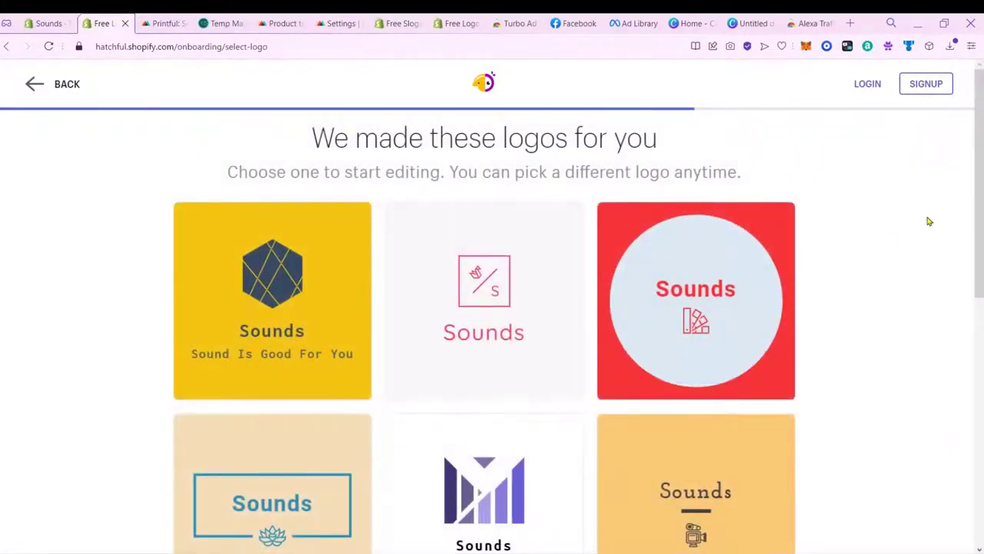
{"action": "left_click_drag", "start_coordinate": [979, 193], "coordinate": [982, 229]}
{"action": "mouse_move", "coordinate": [513, 263]}
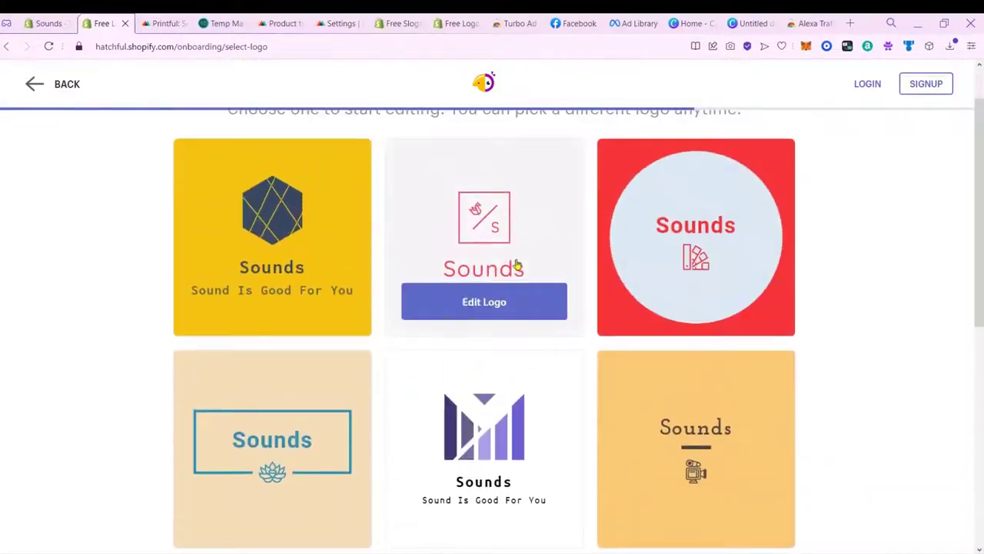
{"action": "left_click", "coordinate": [525, 311]}
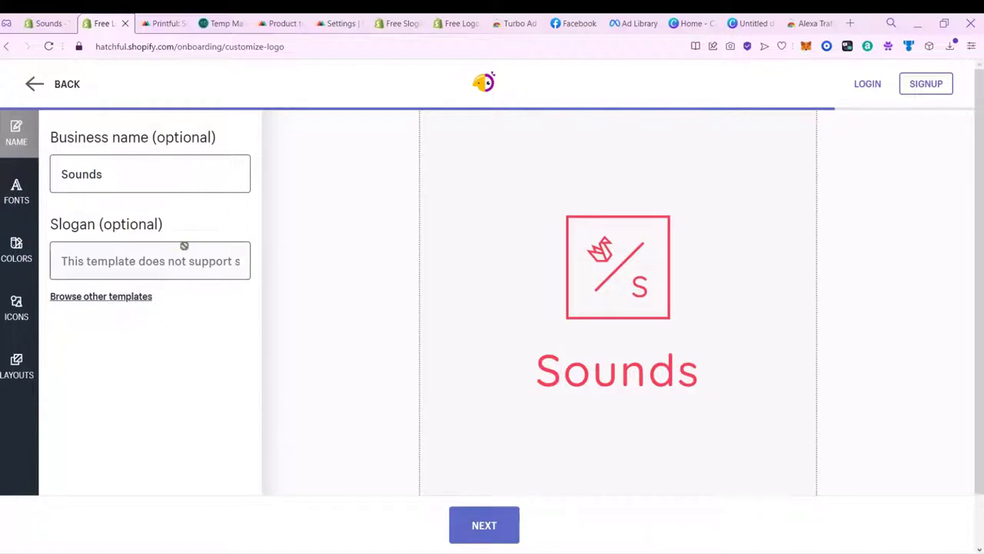
Step: Apply a handwritten font to the Sounds logo name
{"action": "left_click", "coordinate": [19, 192]}
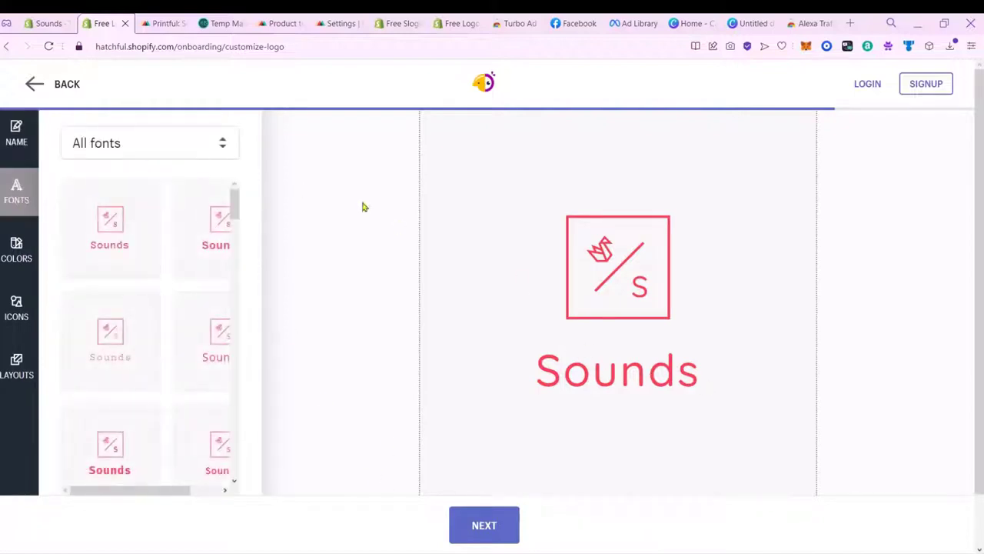
{"action": "left_click_drag", "start_coordinate": [159, 496], "coordinate": [93, 472]}
{"action": "left_click_drag", "start_coordinate": [235, 212], "coordinate": [271, 302]}
{"action": "left_click_drag", "start_coordinate": [155, 489], "coordinate": [213, 492]}
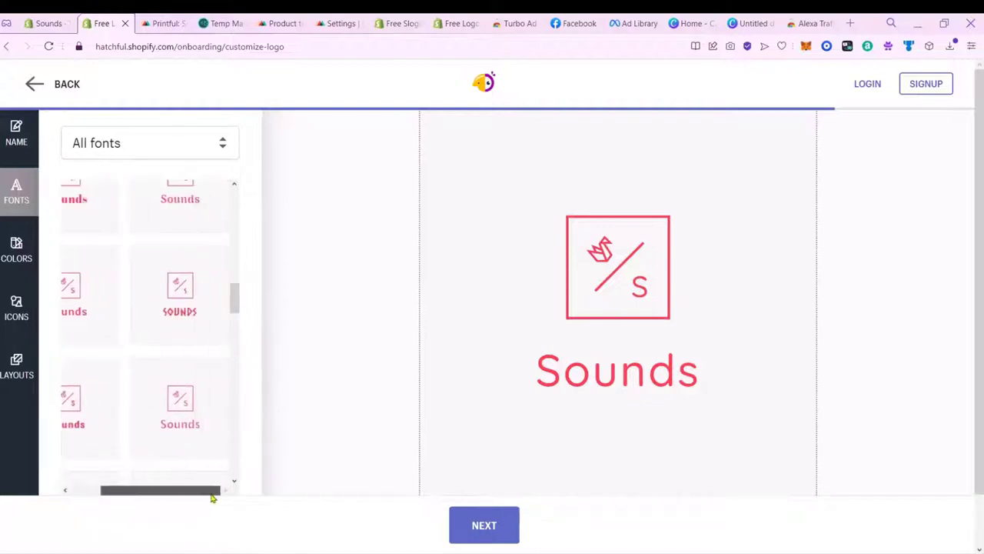
{"action": "left_click_drag", "start_coordinate": [238, 311], "coordinate": [235, 445]}
{"action": "left_click", "coordinate": [197, 335]}
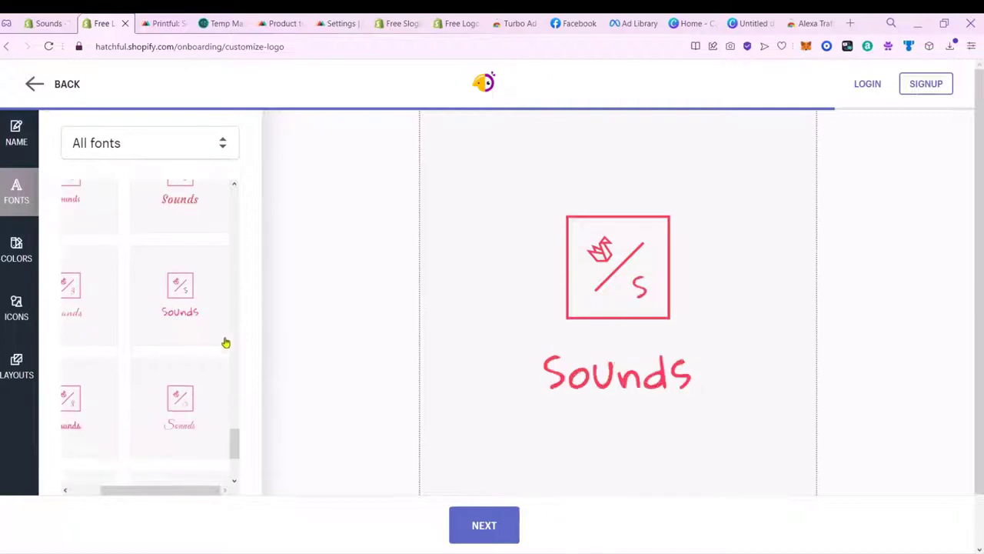
Step: Browse the logo's colour scheme choices
{"action": "left_click", "coordinate": [29, 254]}
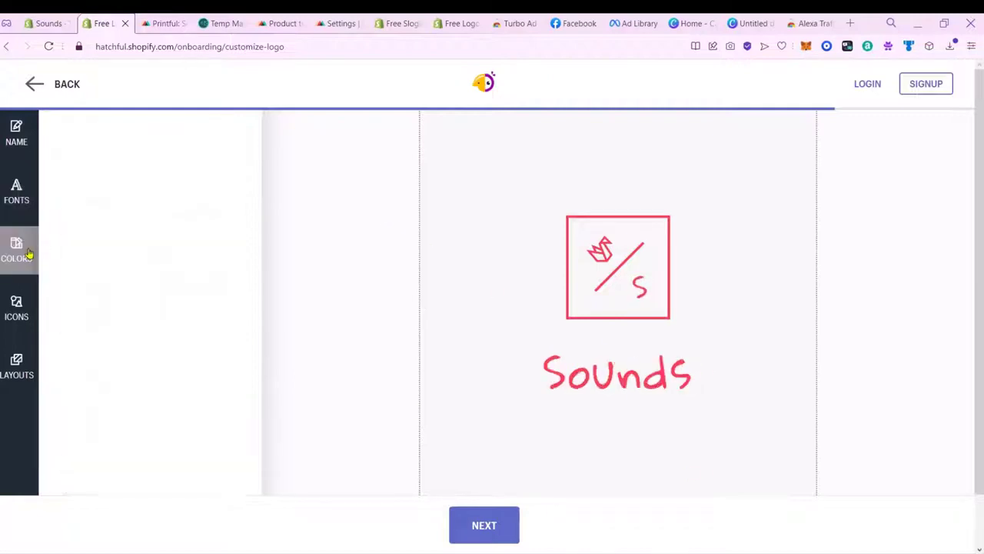
{"action": "left_click_drag", "start_coordinate": [238, 214], "coordinate": [270, 325]}
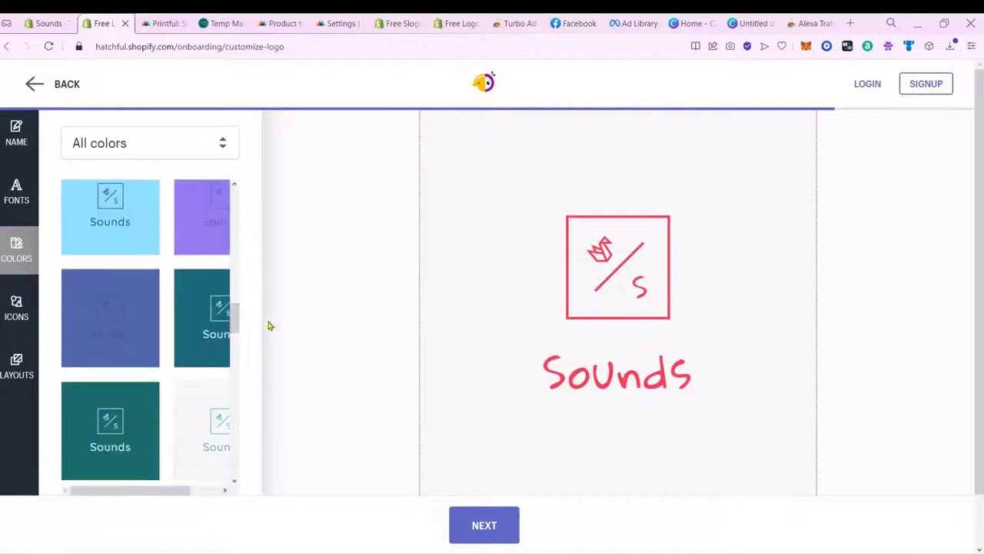
{"action": "left_click_drag", "start_coordinate": [157, 490], "coordinate": [179, 487]}
Step: Replace the logo icon with a headset from the Tech icon category
{"action": "left_click", "coordinate": [17, 303]}
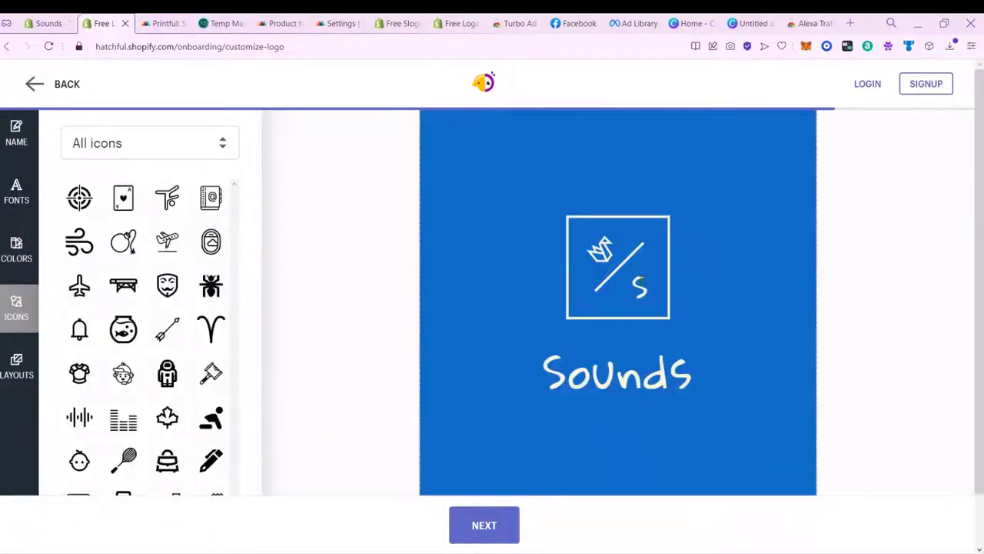
{"action": "scroll", "coordinate": [181, 253], "scroll_direction": "down", "scroll_amount": 1}
{"action": "scroll", "coordinate": [182, 255], "scroll_direction": "up", "scroll_amount": 1}
{"action": "left_click", "coordinate": [198, 158]}
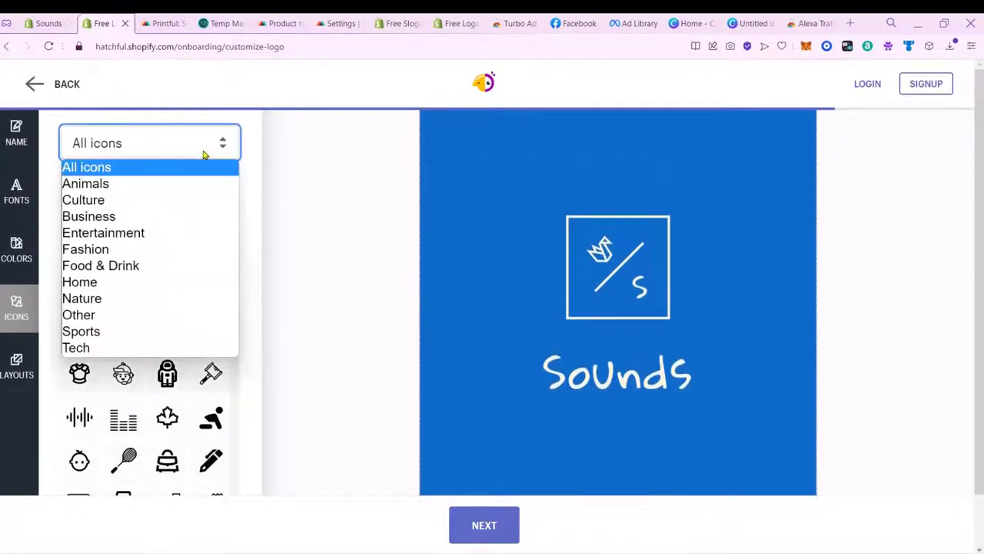
{"action": "left_click", "coordinate": [162, 234]}
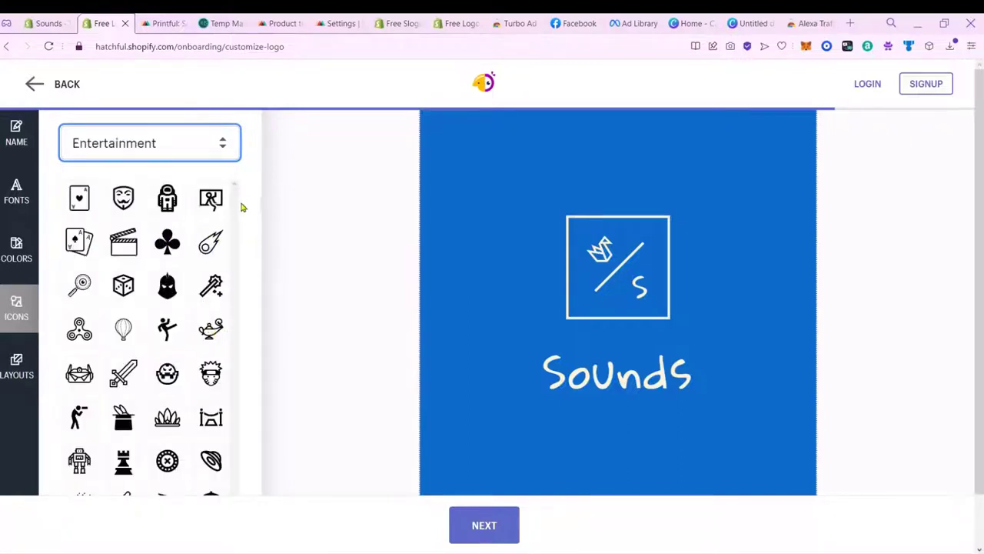
{"action": "double_click", "coordinate": [243, 322]}
{"action": "scroll", "coordinate": [214, 337], "scroll_direction": "down", "scroll_amount": 2}
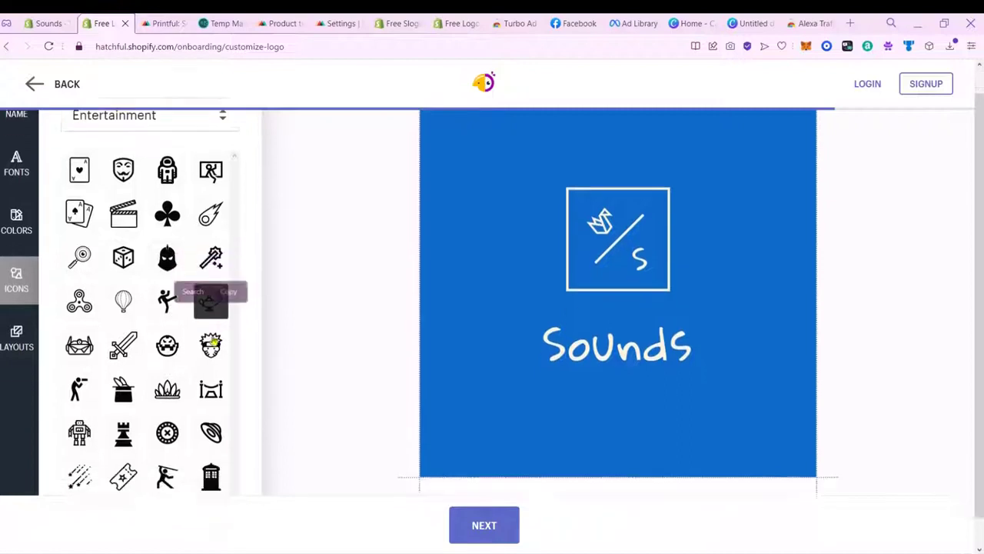
{"action": "scroll", "coordinate": [205, 151], "scroll_direction": "up", "scroll_amount": 2}
{"action": "left_click", "coordinate": [206, 154]}
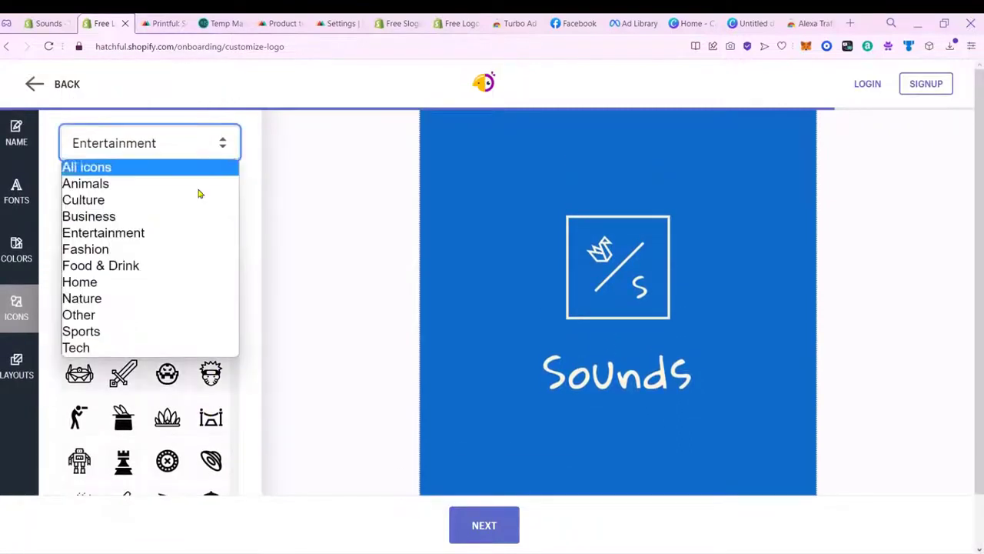
{"action": "left_click", "coordinate": [92, 348]}
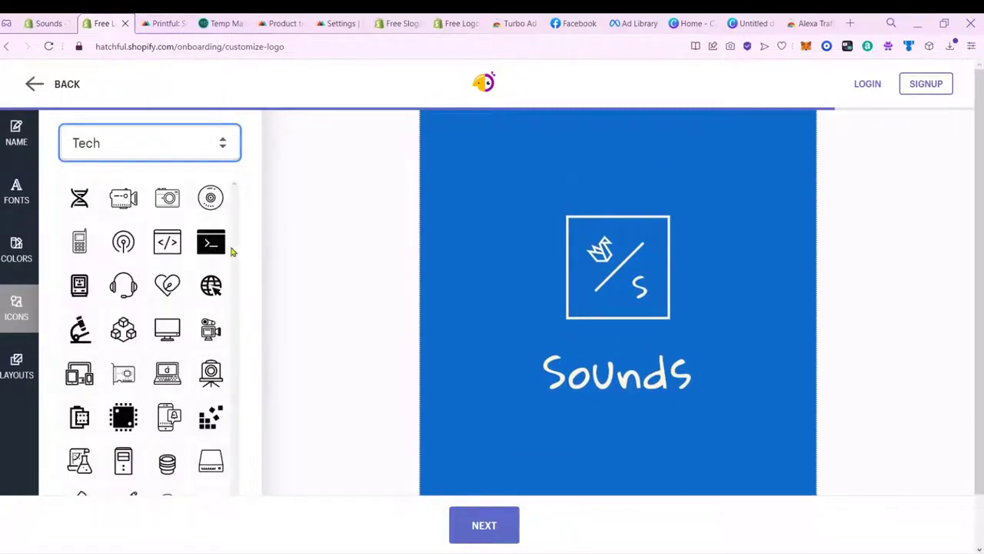
{"action": "scroll", "coordinate": [256, 278], "scroll_direction": "down", "scroll_amount": 1}
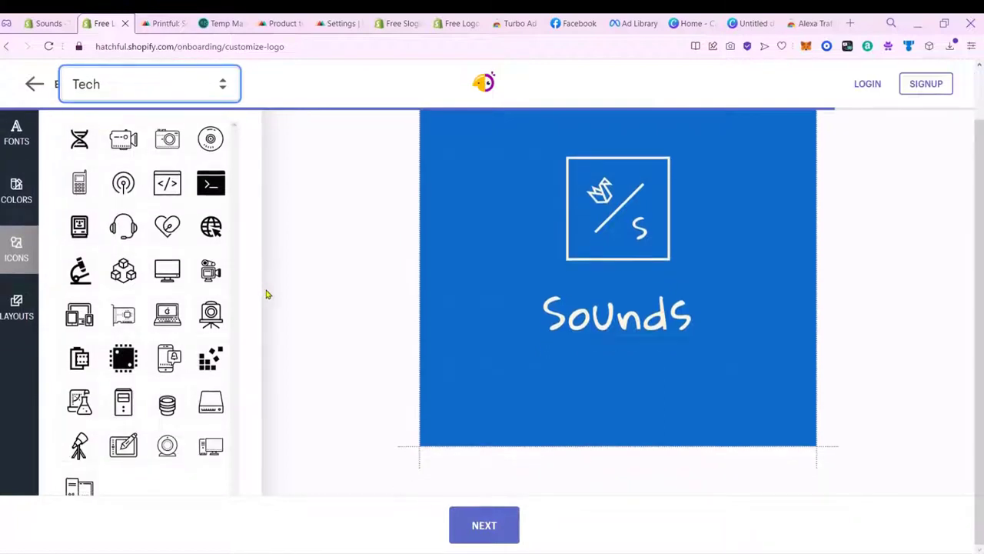
{"action": "left_click", "coordinate": [123, 227]}
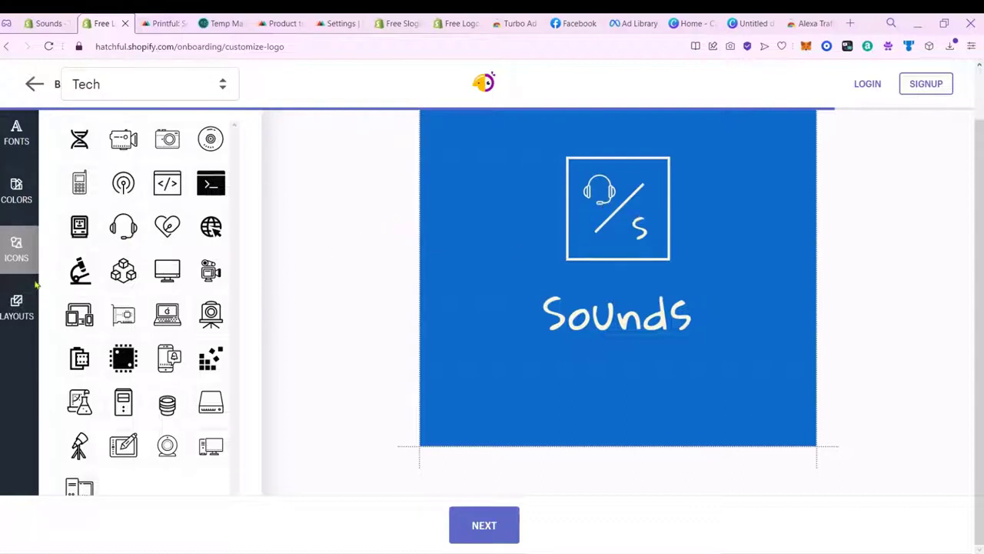
Step: Give the logo icon a double-bordered frame layout
{"action": "left_click", "coordinate": [20, 301]}
{"action": "scroll", "coordinate": [208, 242], "scroll_direction": "up", "scroll_amount": 1}
{"action": "left_click", "coordinate": [223, 190]}
{"action": "scroll", "coordinate": [192, 455], "scroll_direction": "down", "scroll_amount": 1}
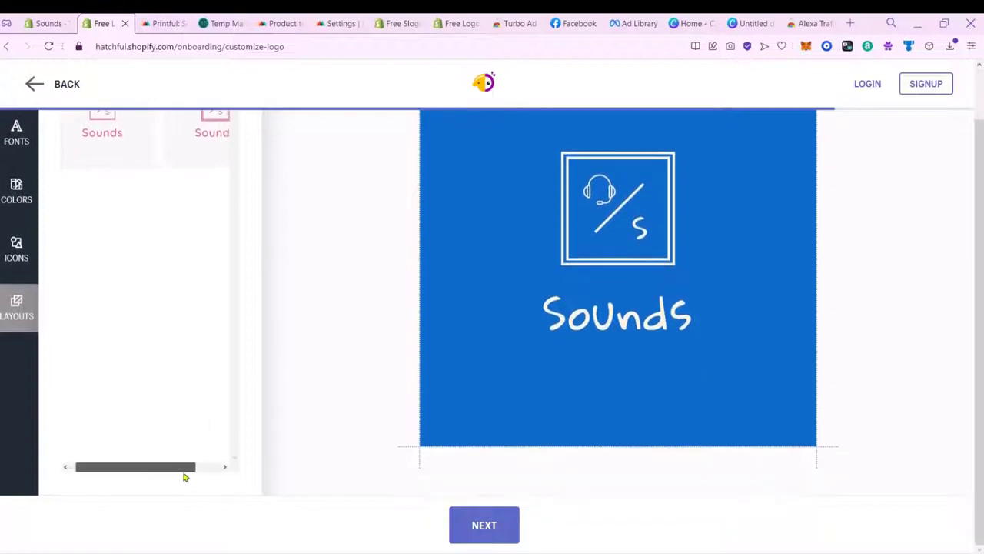
{"action": "scroll", "coordinate": [277, 341], "scroll_direction": "up", "scroll_amount": 1}
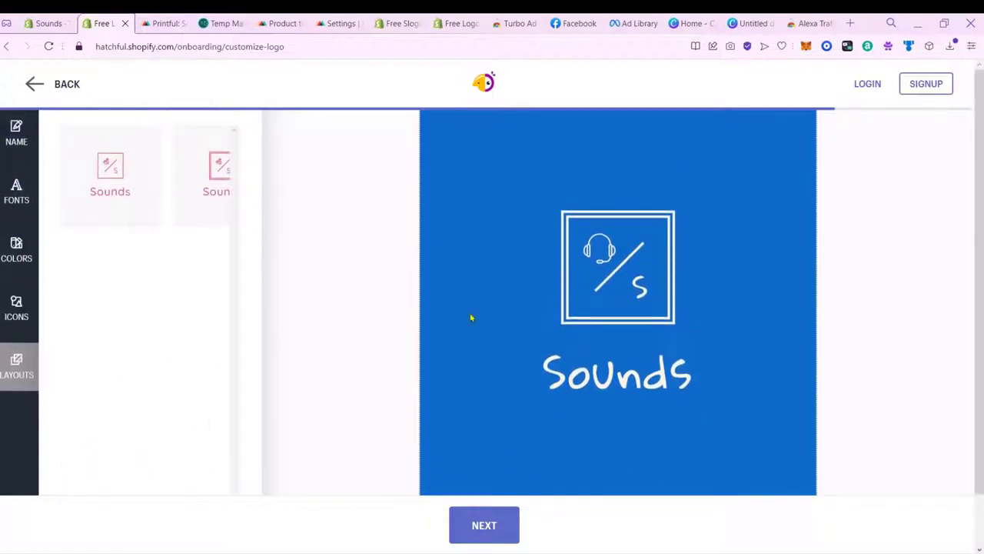
Step: Change the business name to 'SOUNDS' and finish the logo for download
{"action": "left_click", "coordinate": [34, 203]}
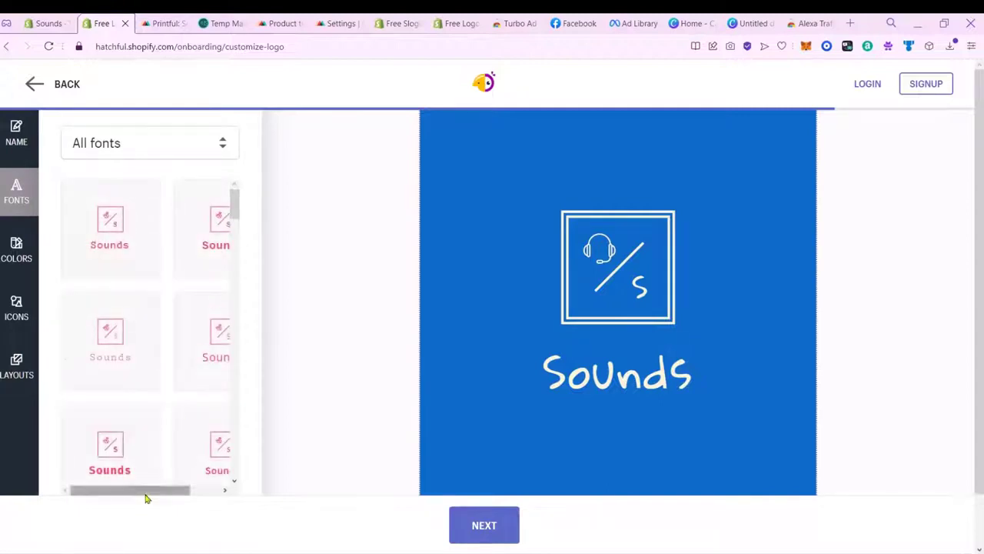
{"action": "left_click_drag", "start_coordinate": [143, 493], "coordinate": [209, 492]}
{"action": "left_click_drag", "start_coordinate": [235, 215], "coordinate": [248, 414]}
{"action": "left_click", "coordinate": [121, 175]}
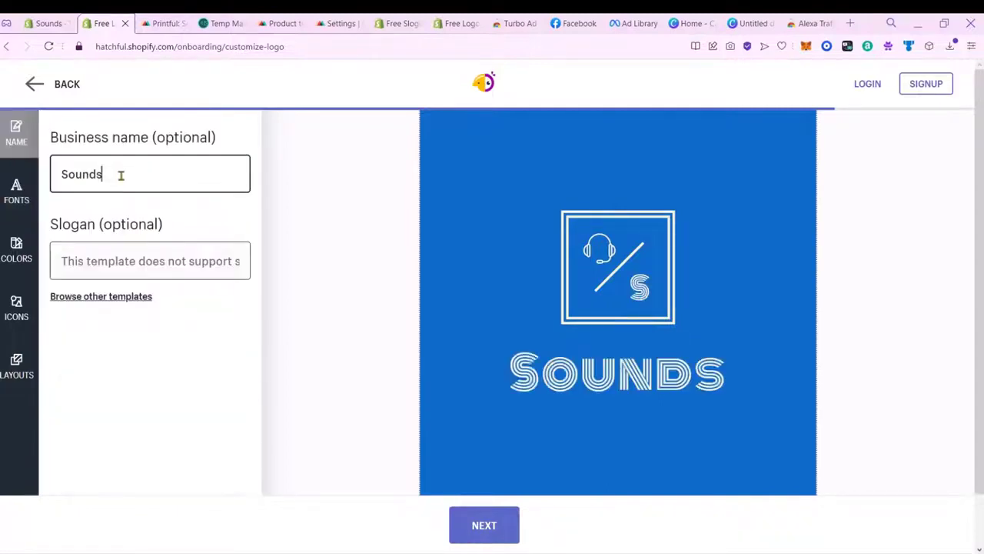
{"action": "double_click", "coordinate": [123, 174]}
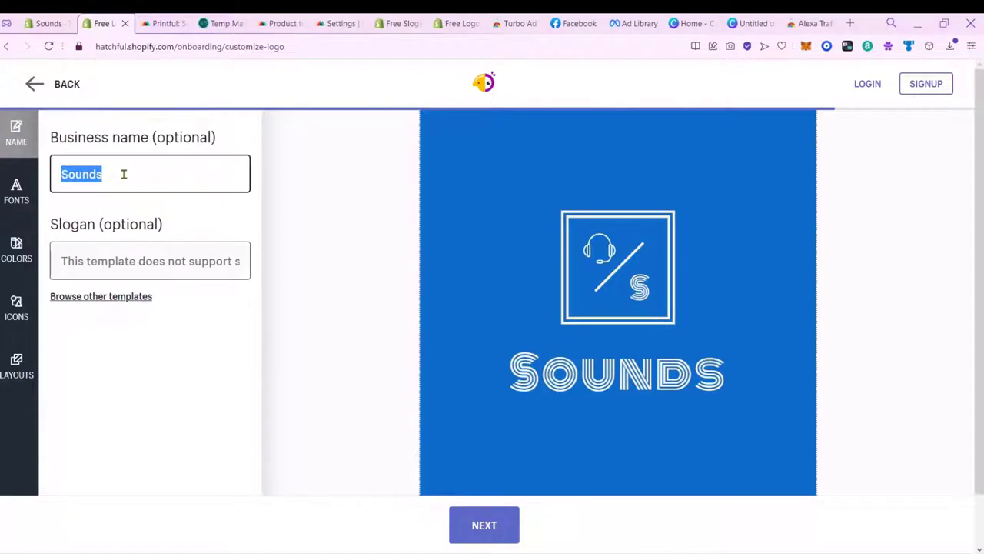
{"action": "type", "text": "SOUNDS"}
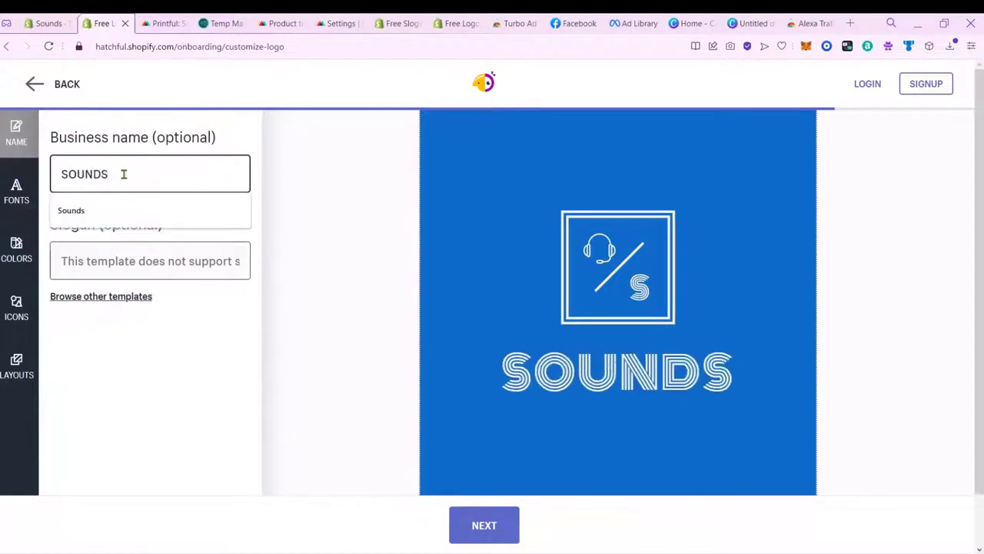
{"action": "left_click", "coordinate": [281, 297]}
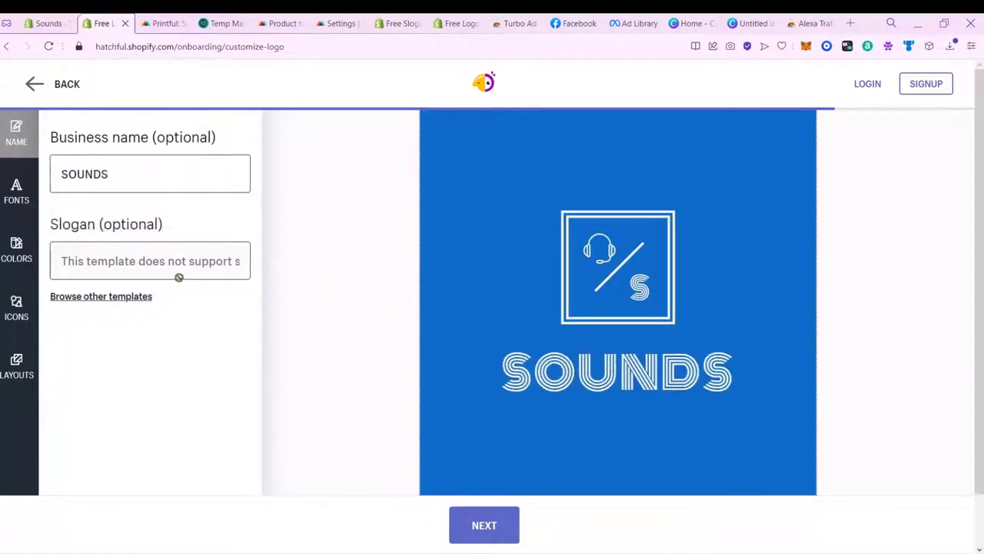
{"action": "left_click", "coordinate": [476, 532]}
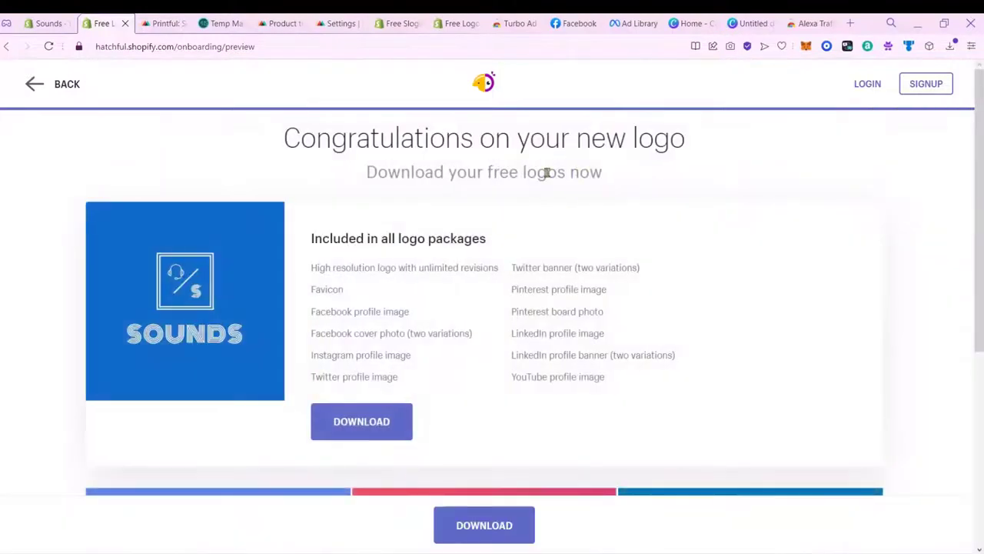
Step: Close the Canva published dialog and start downloading the free Hatchful logo package
{"action": "left_click_drag", "start_coordinate": [496, 150], "coordinate": [743, 161]}
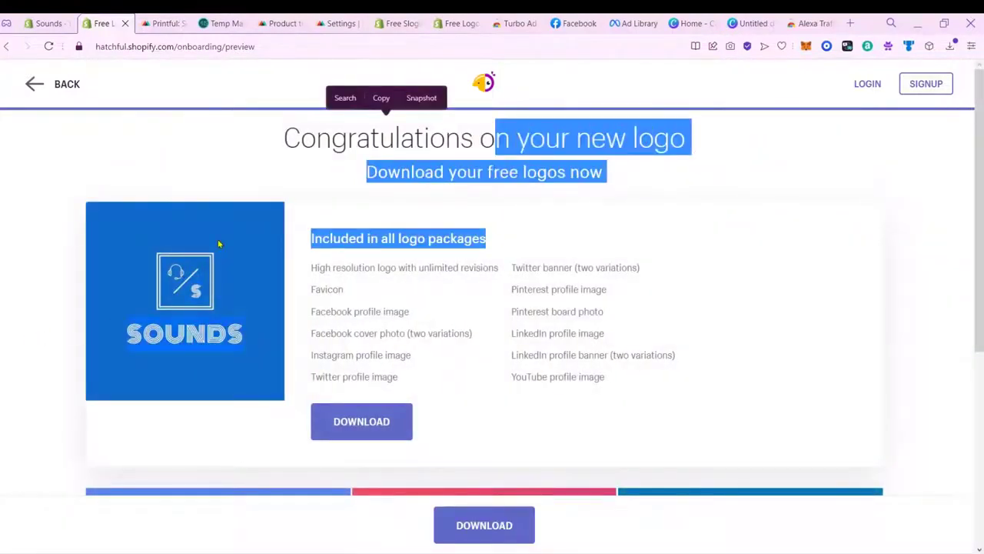
{"action": "left_click", "coordinate": [758, 23]}
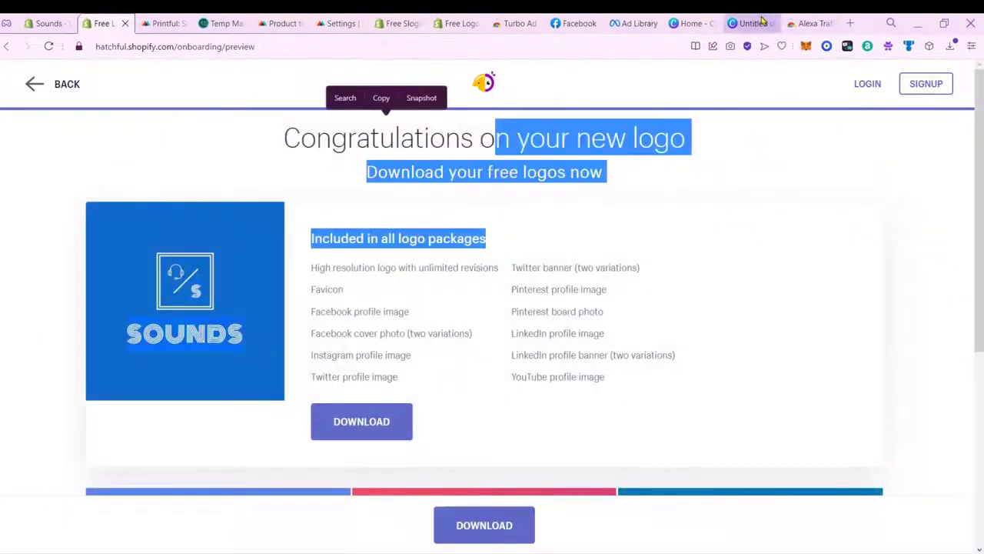
{"action": "left_click", "coordinate": [892, 249]}
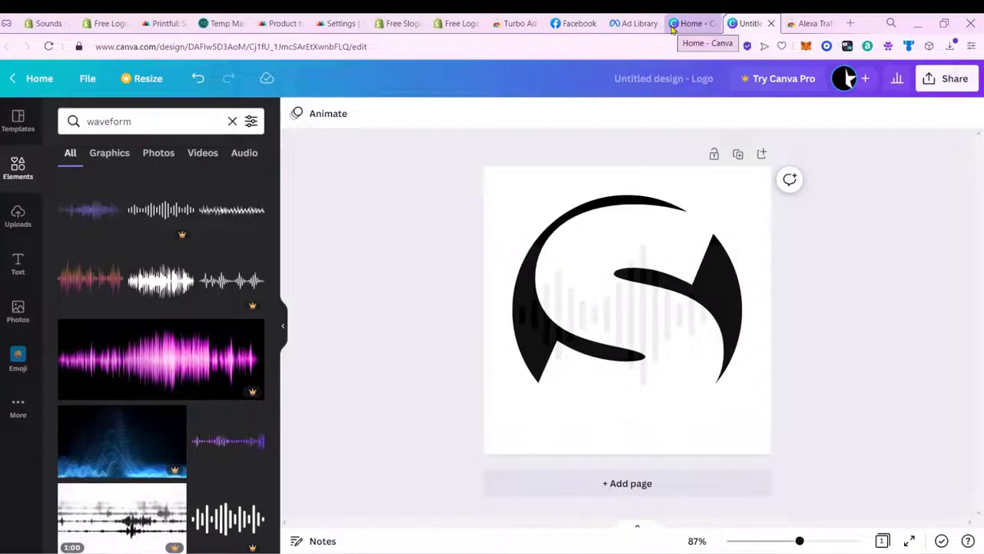
{"action": "left_click", "coordinate": [107, 23]}
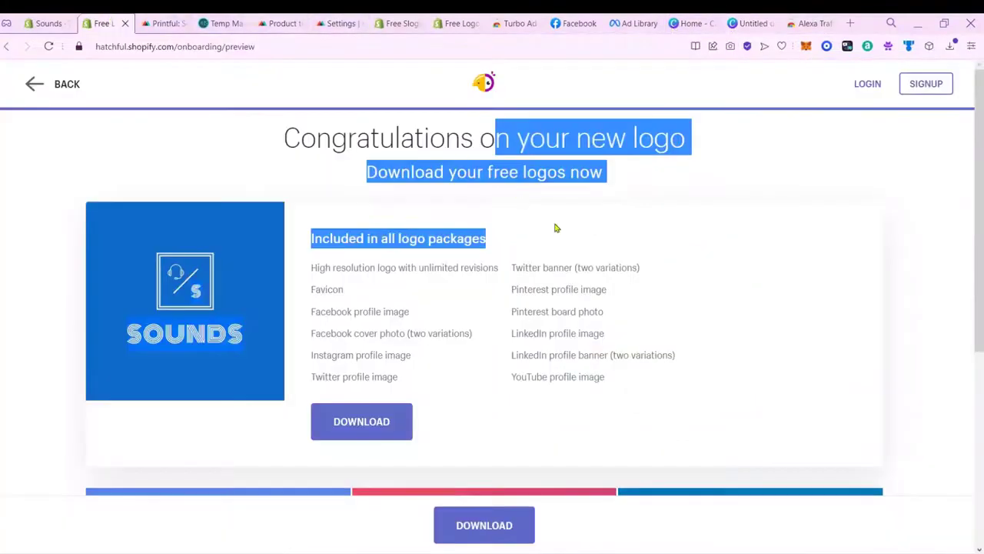
{"action": "left_click", "coordinate": [713, 302]}
{"action": "left_click", "coordinate": [367, 420]}
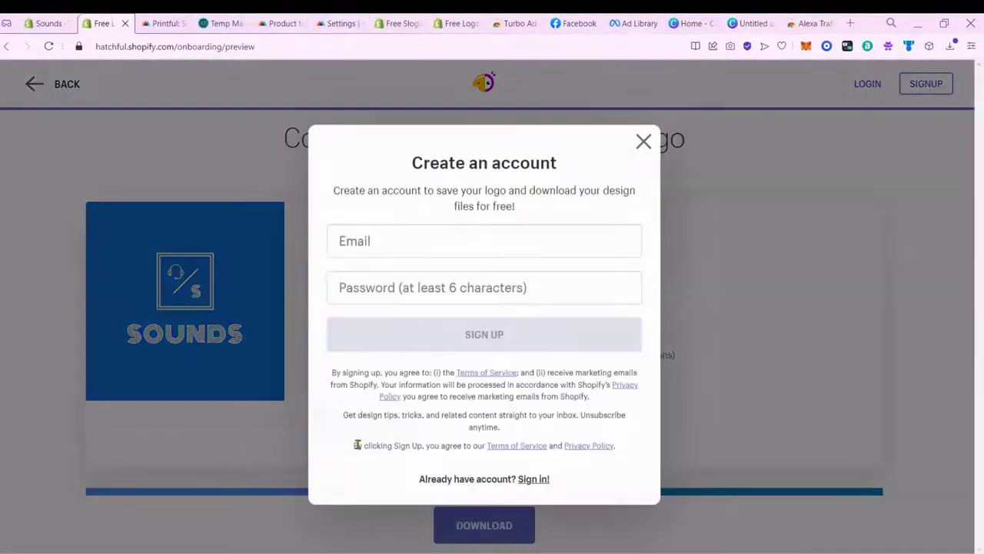
Step: Sign up using the copied temporary e-mail address and a password
{"action": "left_click", "coordinate": [445, 238]}
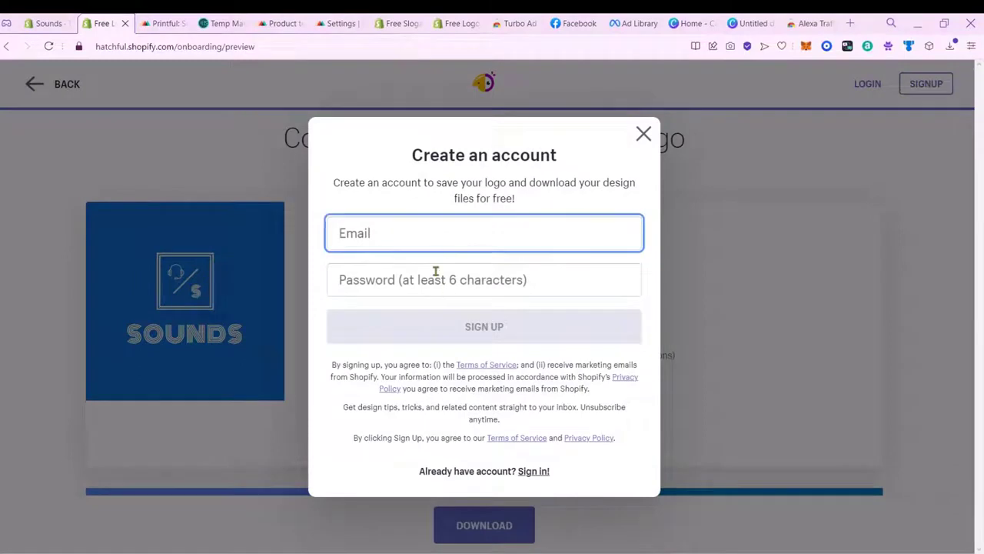
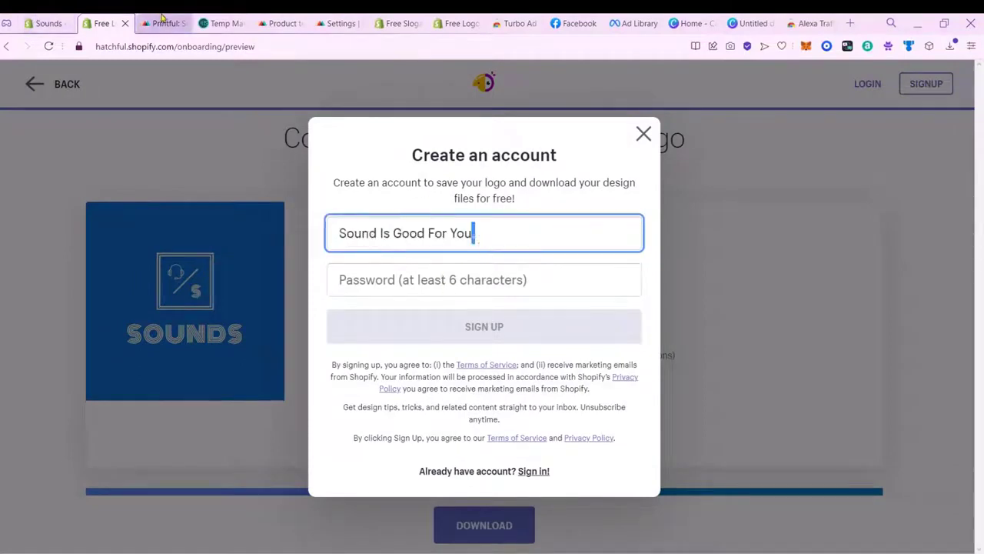
{"action": "left_click", "coordinate": [222, 23]}
{"action": "left_click", "coordinate": [620, 196]}
{"action": "left_click", "coordinate": [135, 20]}
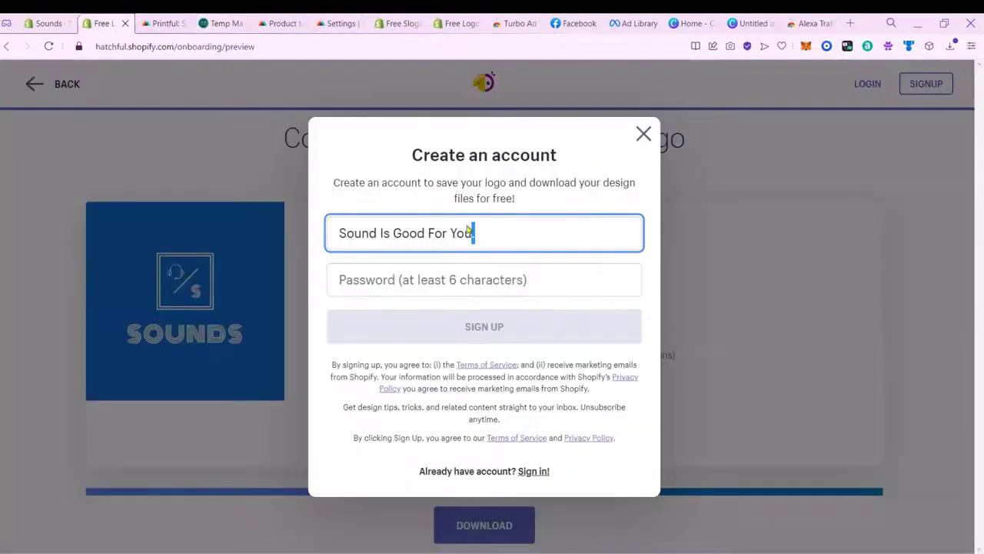
{"action": "key", "text": "ctrl+a"}
{"action": "key", "text": "ctrl+v"}
{"action": "left_click", "coordinate": [510, 277]}
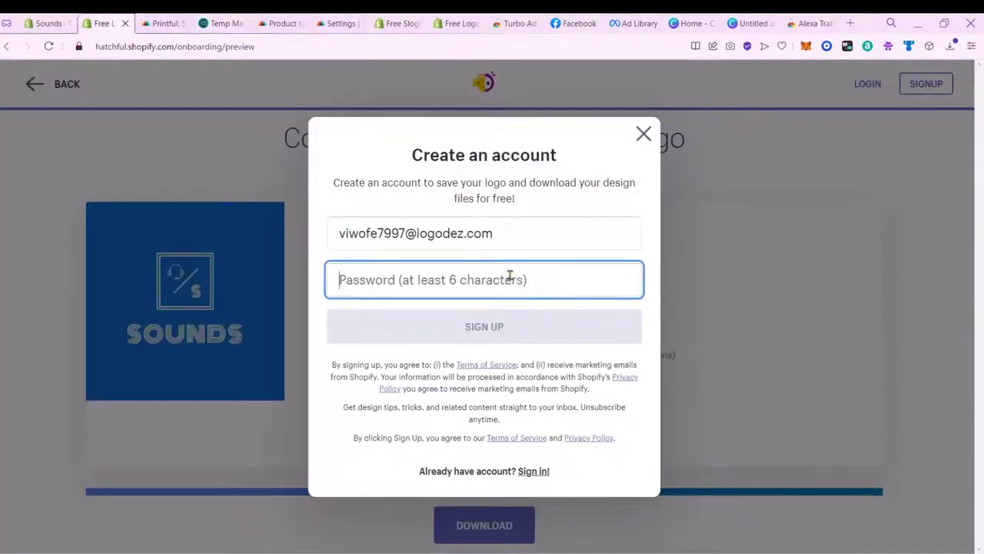
{"action": "type", "text": "aa"}
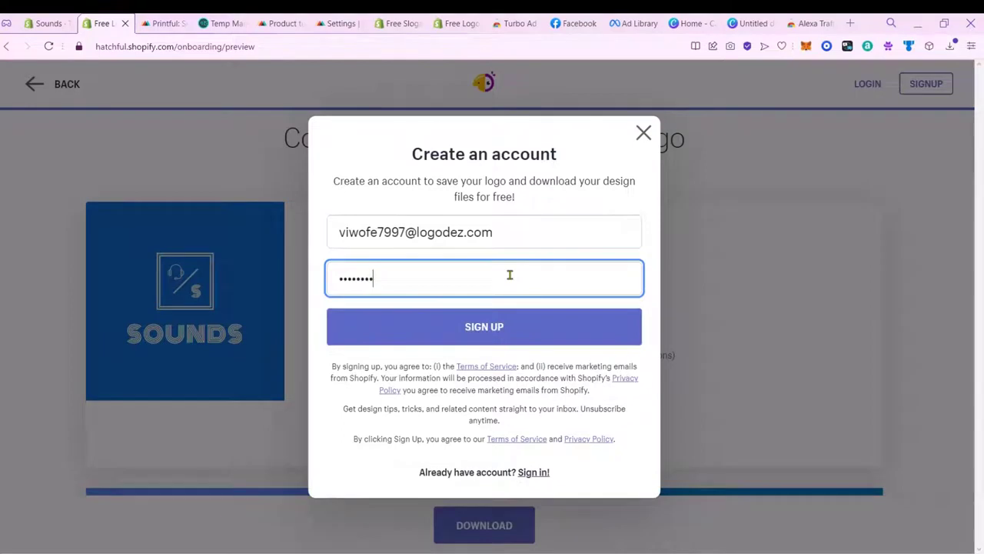
{"action": "key", "text": "Return"}
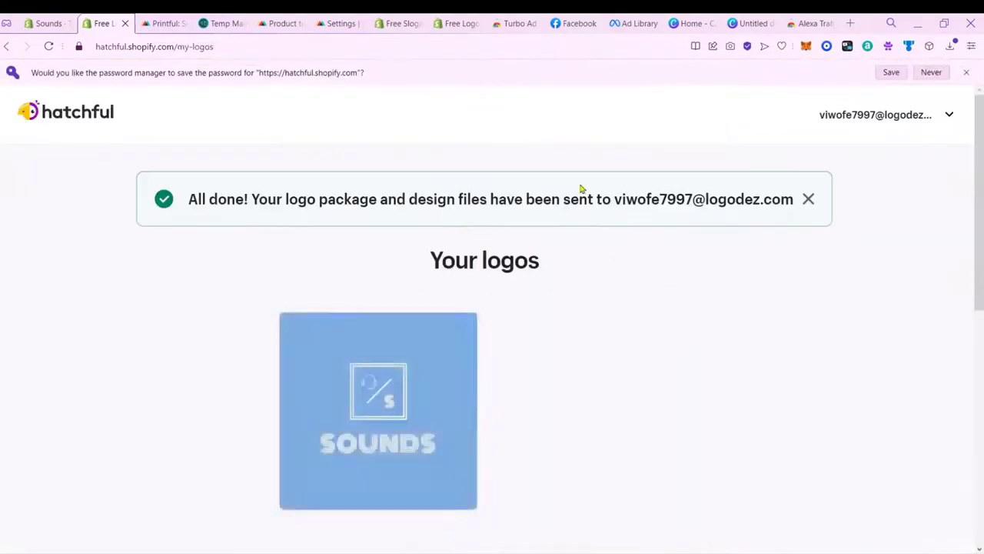
Step: Check the Hatchful files email, then open the Sounds store's current theme for customizing
{"action": "mouse_move", "coordinate": [433, 439]}
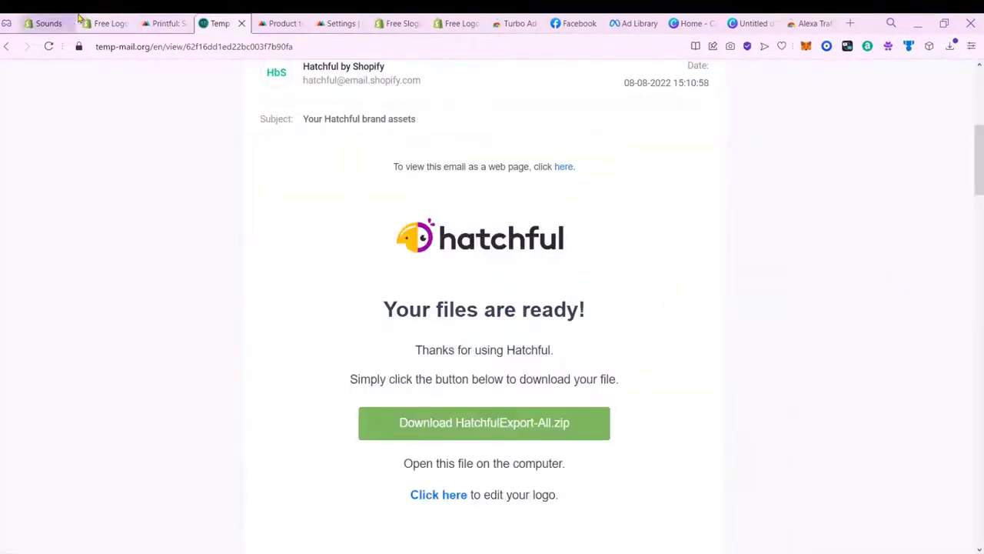
{"action": "left_click", "coordinate": [107, 20]}
{"action": "left_click", "coordinate": [46, 23]}
{"action": "left_click", "coordinate": [281, 196]}
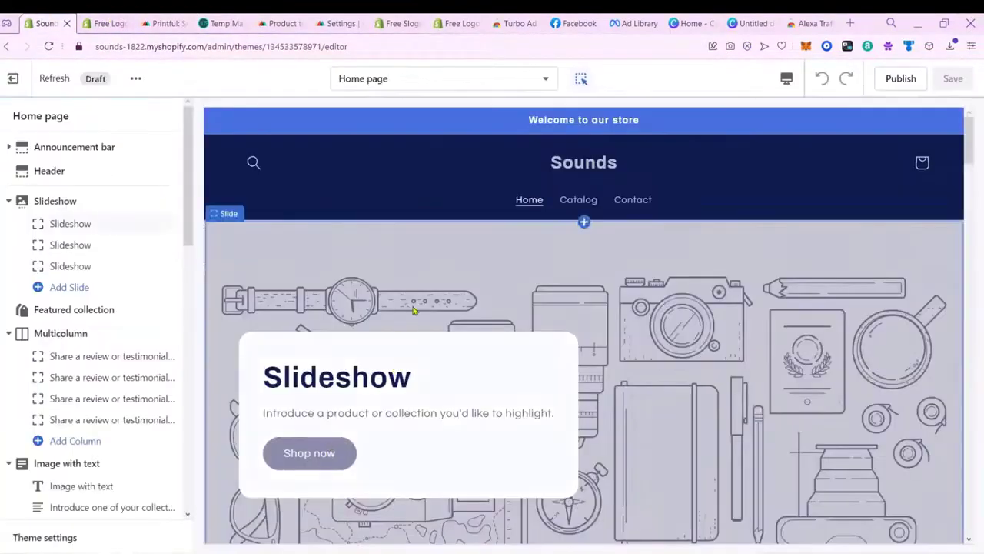
Step: Inspect the slideshow and page templates, then exit the editor to the admin Themes page
{"action": "left_click", "coordinate": [413, 310]}
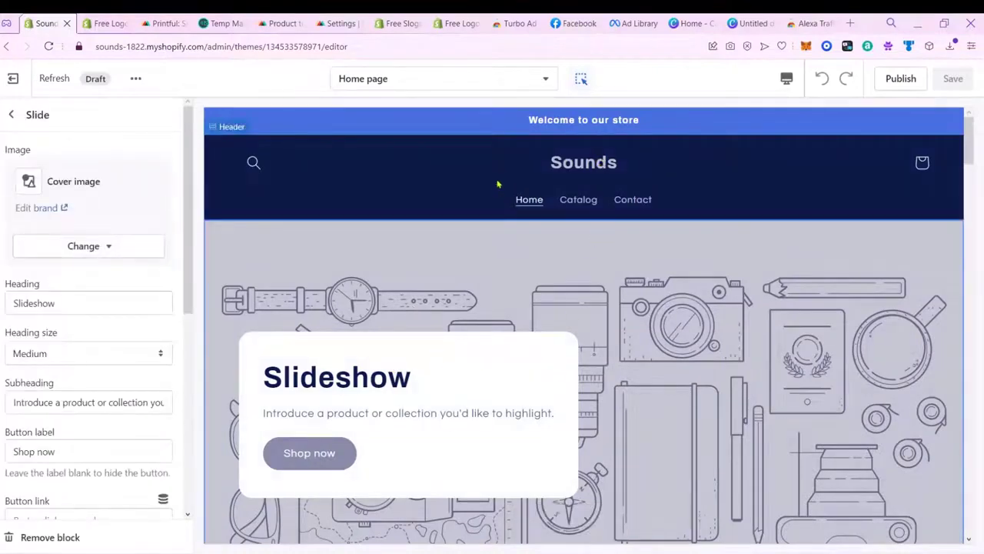
{"action": "scroll", "coordinate": [273, 323], "scroll_direction": "down", "scroll_amount": 3}
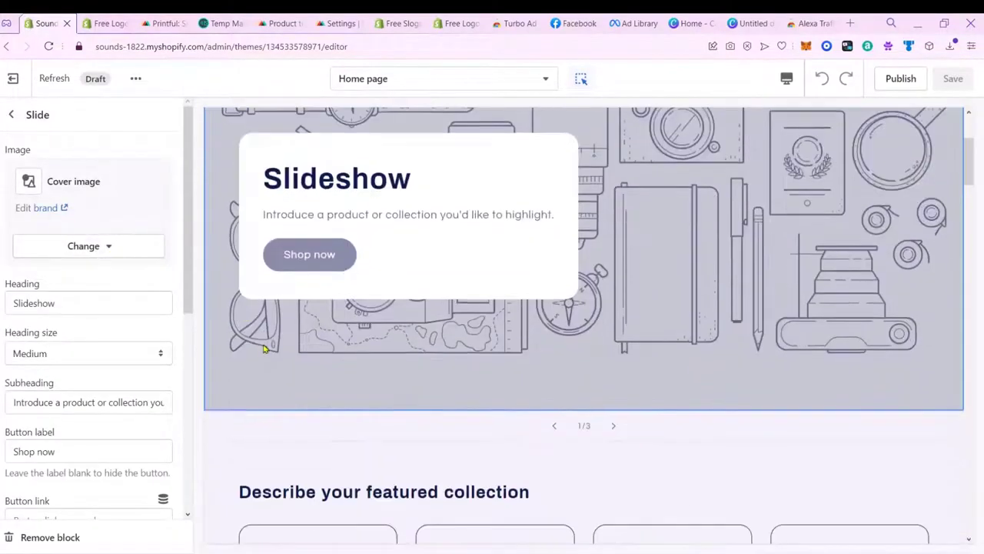
{"action": "scroll", "coordinate": [436, 443], "scroll_direction": "down", "scroll_amount": 15}
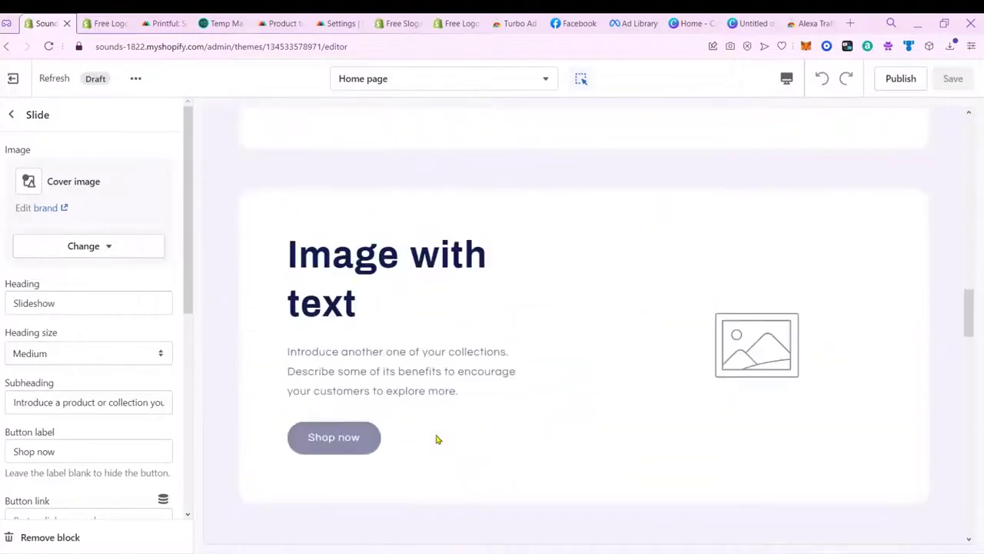
{"action": "scroll", "coordinate": [436, 442], "scroll_direction": "up", "scroll_amount": 18}
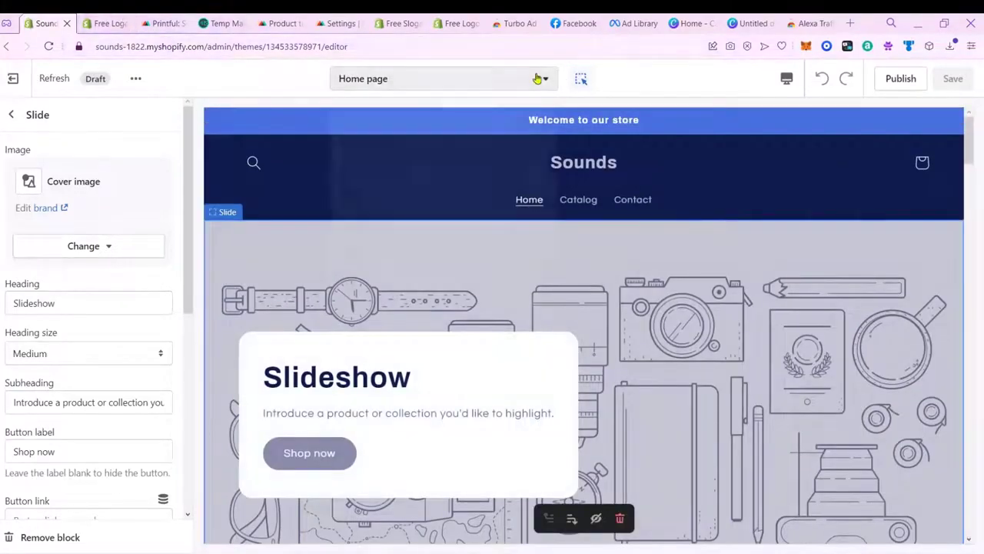
{"action": "left_click", "coordinate": [538, 78]}
{"action": "left_click", "coordinate": [11, 113]}
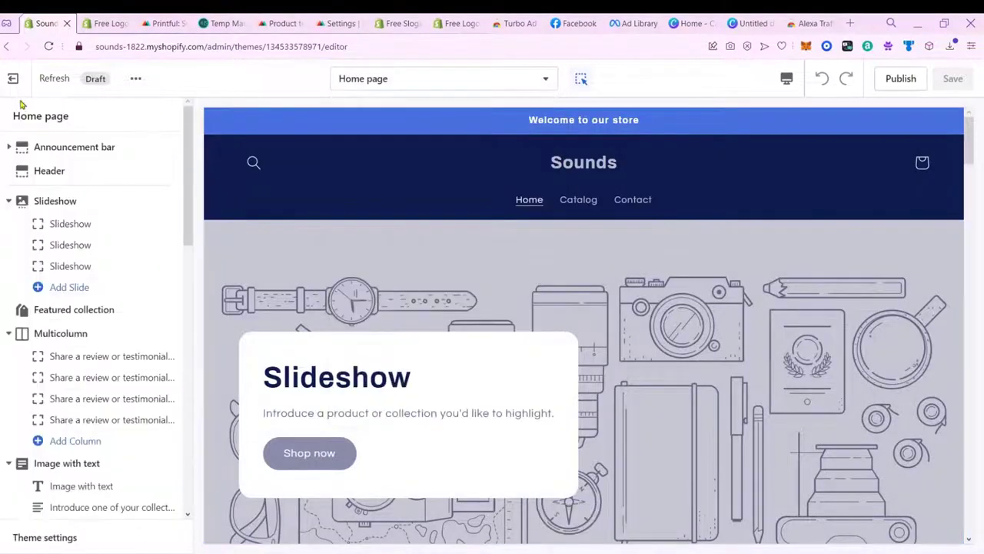
{"action": "left_click", "coordinate": [9, 26]}
{"action": "left_click", "coordinate": [99, 21]}
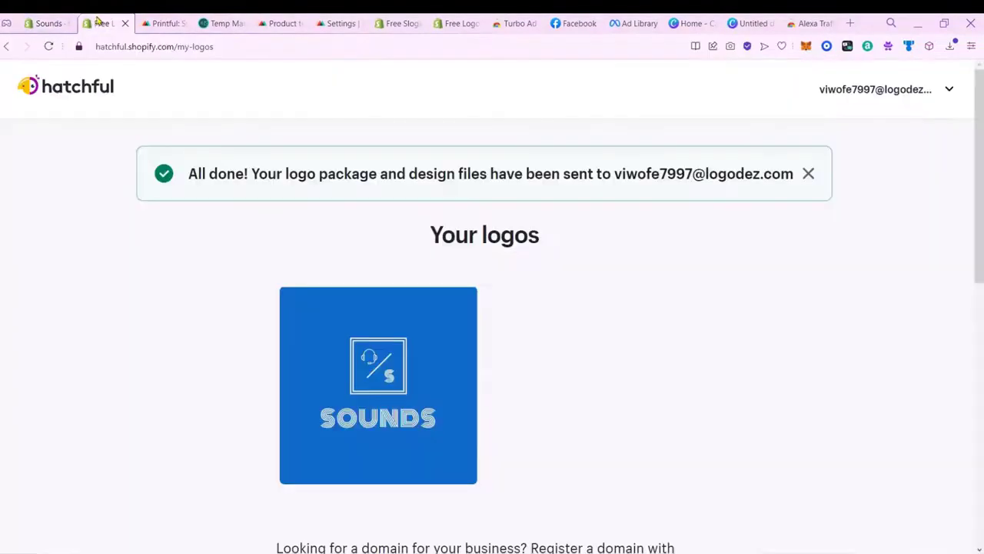
{"action": "left_click", "coordinate": [45, 24]}
Step: Add the free Dawn theme from the Theme Store to the Sounds store
{"action": "left_click", "coordinate": [767, 425]}
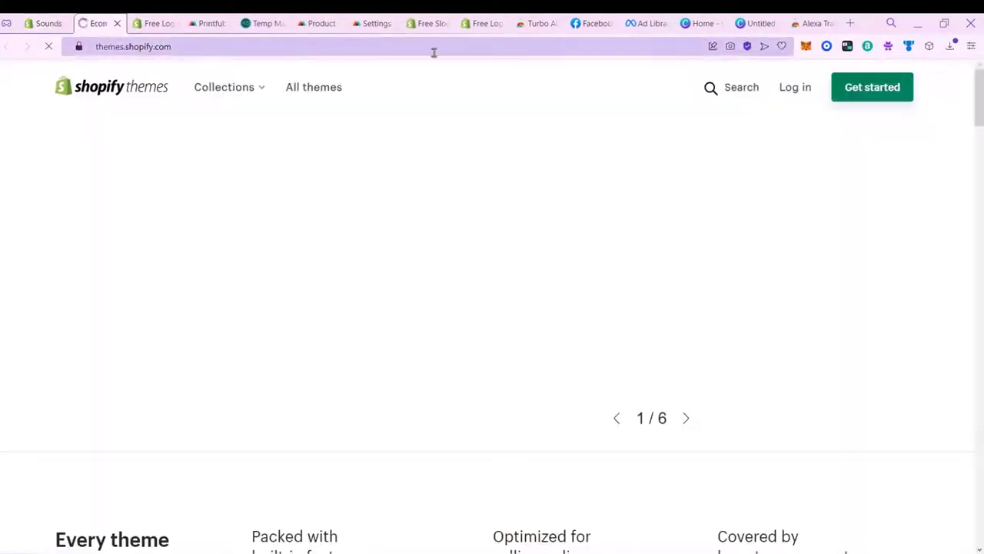
{"action": "left_click", "coordinate": [684, 419]}
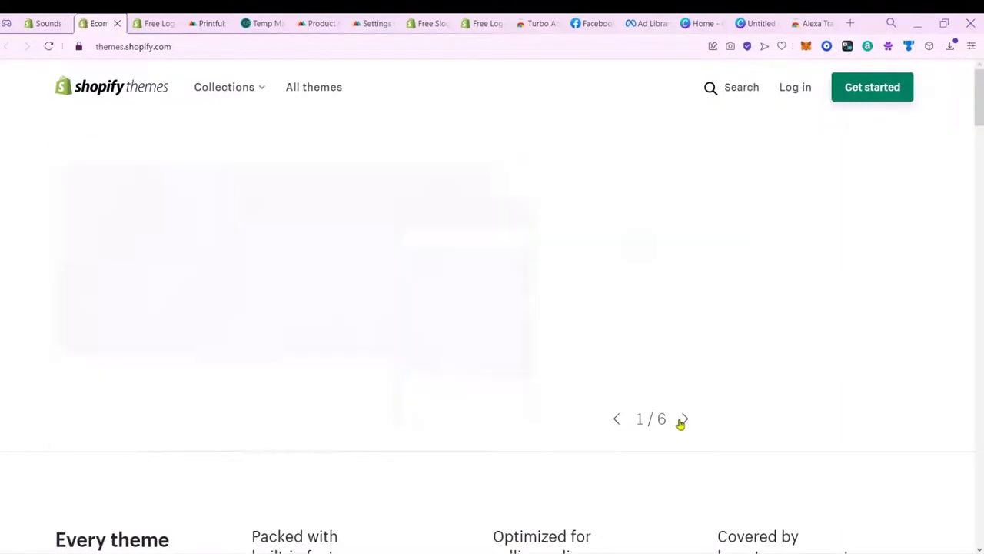
{"action": "left_click", "coordinate": [696, 349]}
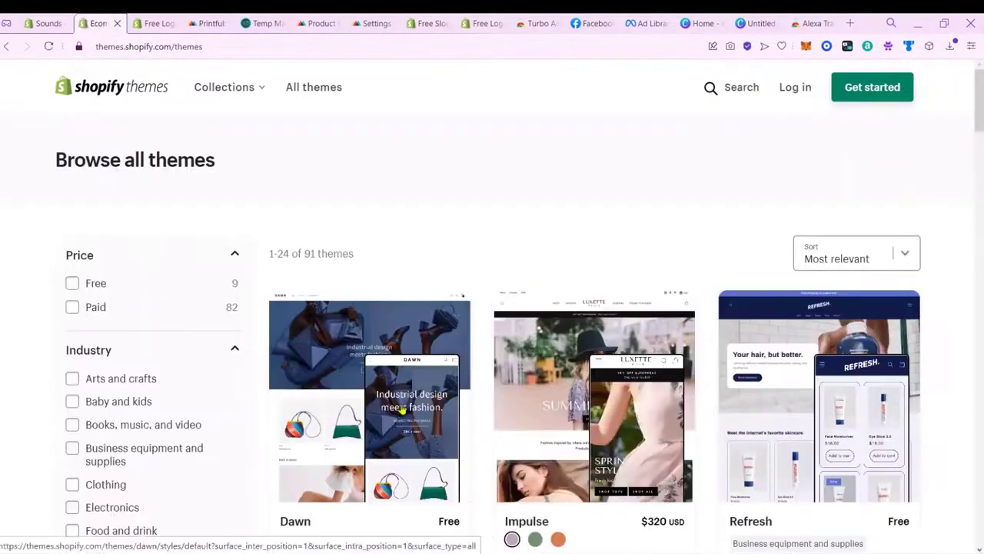
{"action": "left_click", "coordinate": [460, 532]}
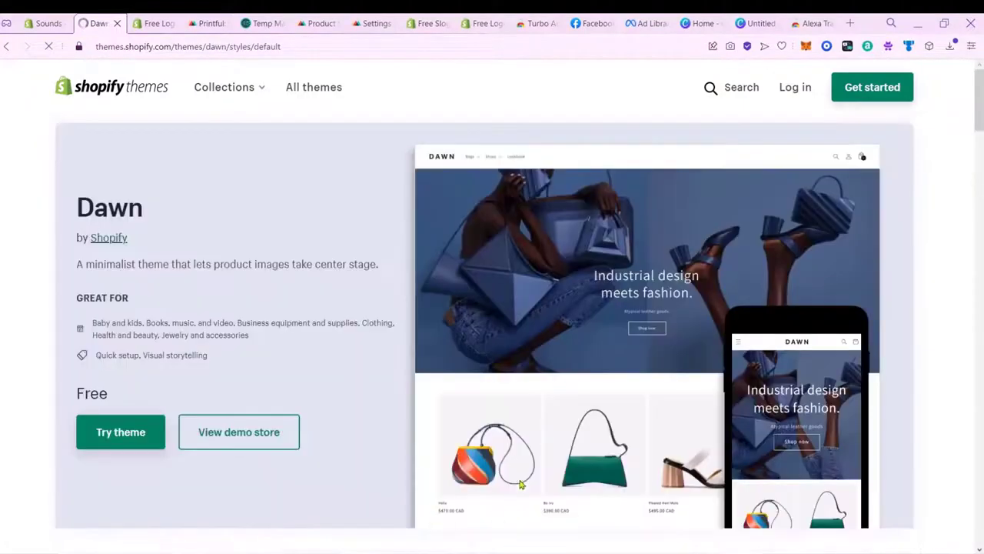
{"action": "left_click", "coordinate": [120, 446]}
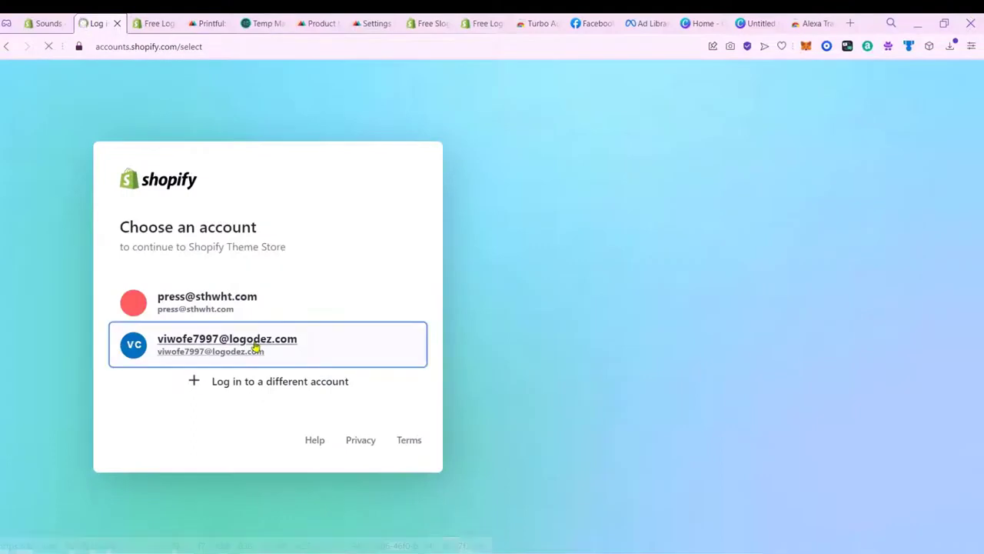
{"action": "left_click", "coordinate": [249, 356]}
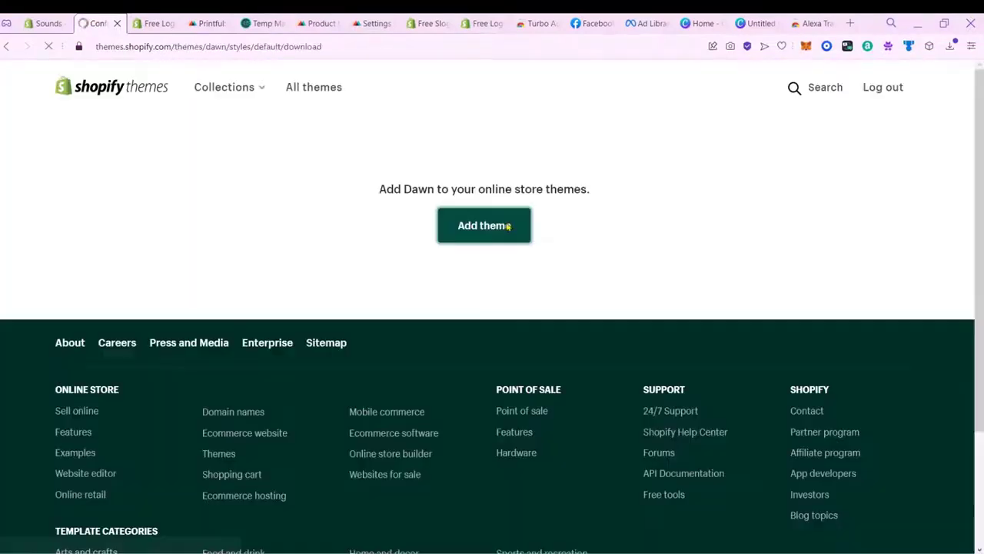
{"action": "left_click", "coordinate": [512, 240]}
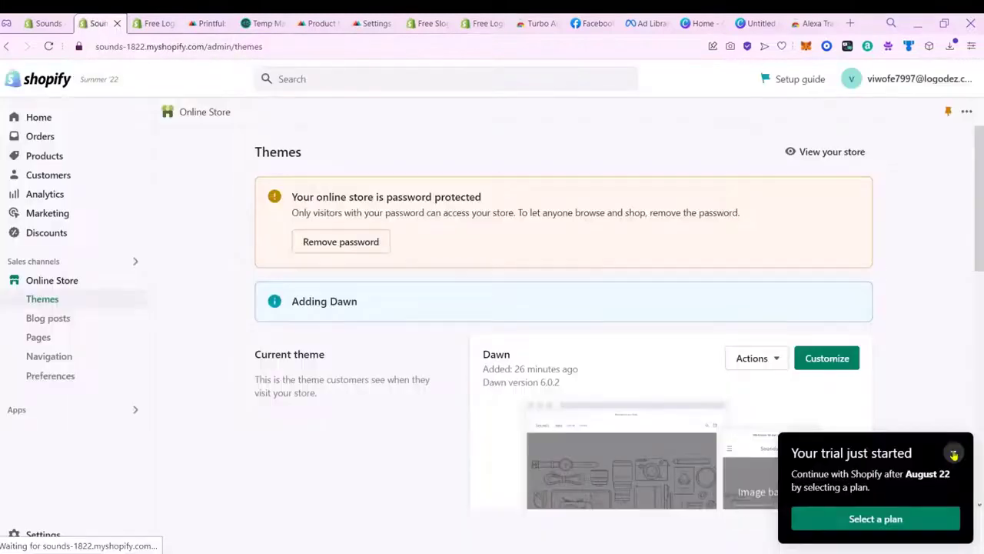
Step: Dismiss the trial notice and open the newly added Dawn theme in the editor
{"action": "left_click", "coordinate": [955, 452]}
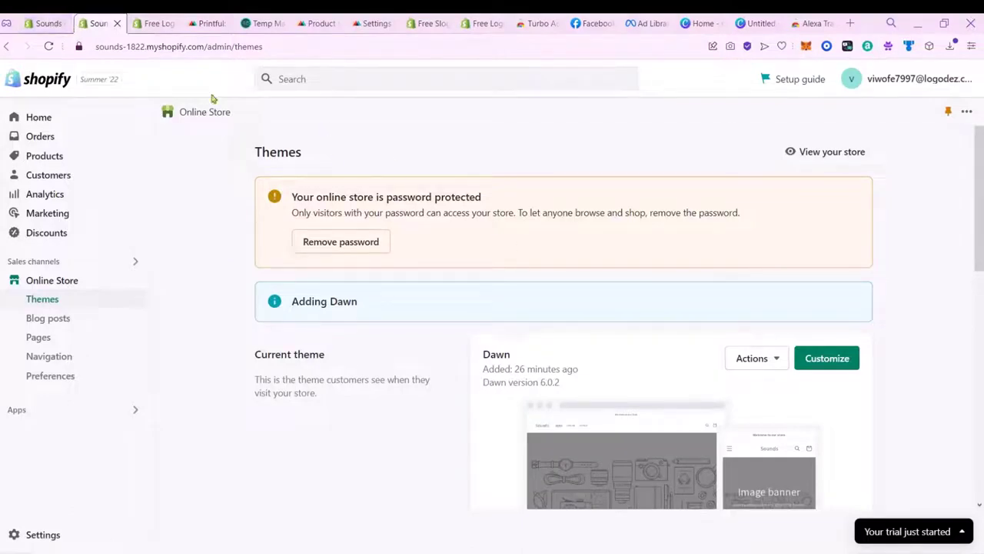
{"action": "scroll", "coordinate": [613, 306], "scroll_direction": "down", "scroll_amount": 5}
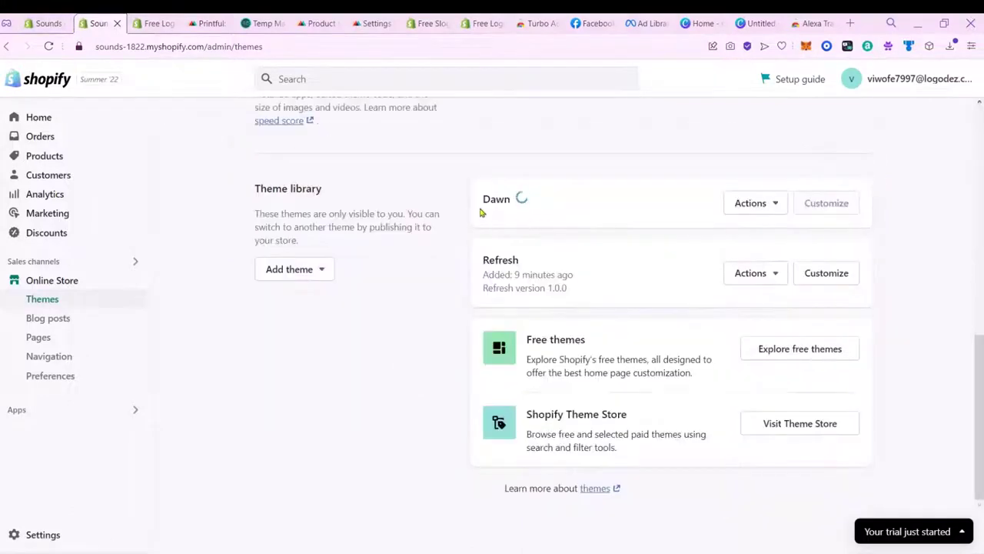
{"action": "left_click", "coordinate": [756, 207]}
{"action": "left_click", "coordinate": [915, 220]}
{"action": "scroll", "coordinate": [881, 269], "scroll_direction": "up", "scroll_amount": 5}
{"action": "scroll", "coordinate": [882, 272], "scroll_direction": "down", "scroll_amount": 3}
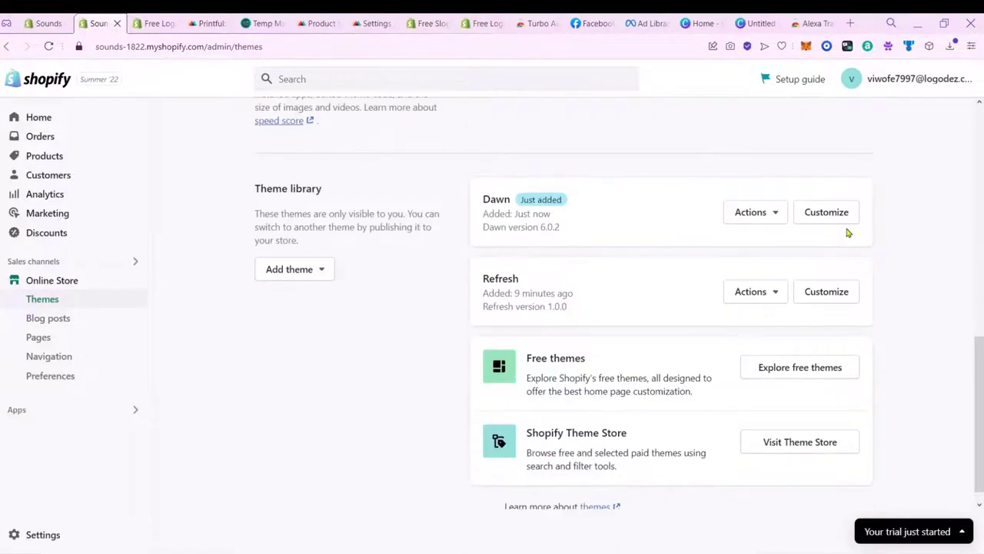
{"action": "left_click", "coordinate": [843, 223]}
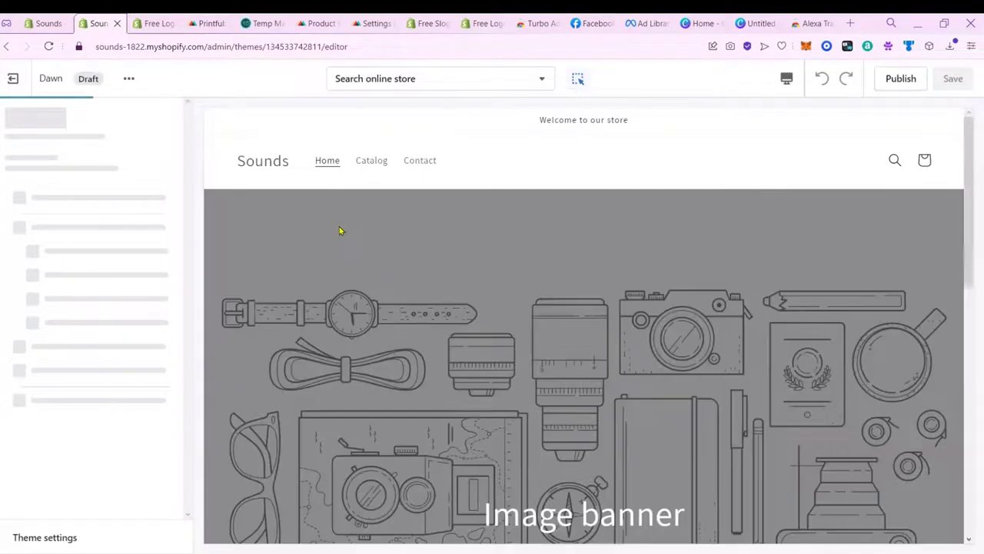
Step: Set the image banner to the third free 'headphones' stock photo
{"action": "left_click", "coordinate": [276, 217]}
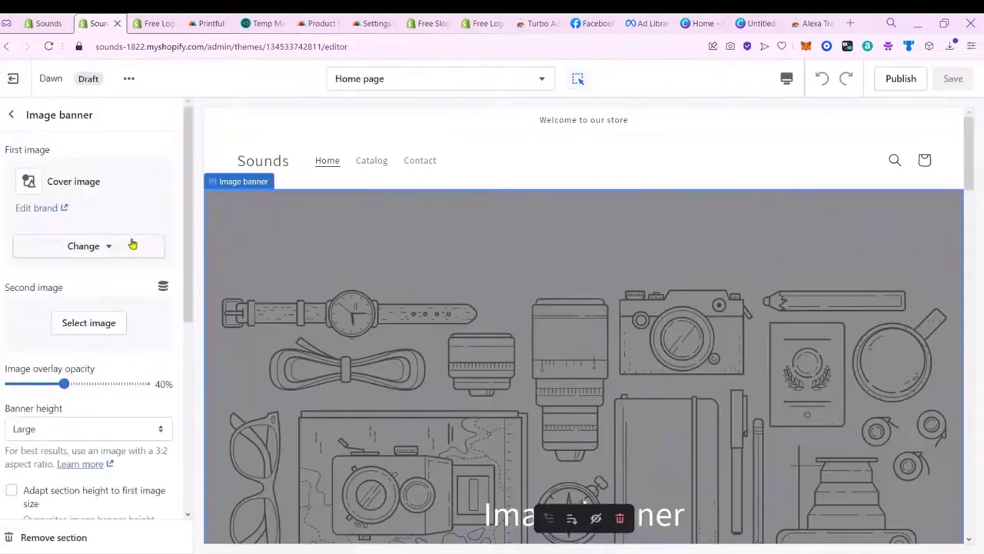
{"action": "left_click", "coordinate": [85, 246]}
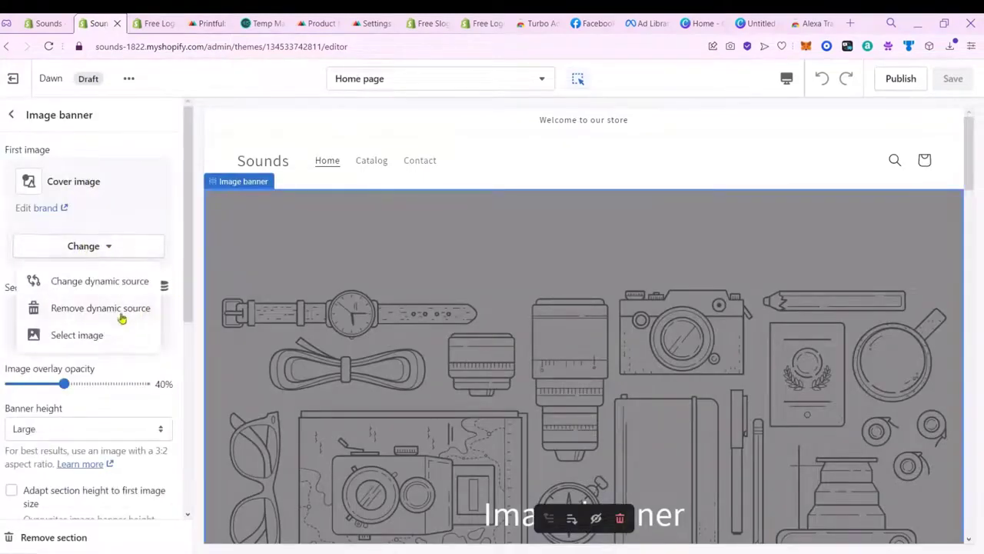
{"action": "left_click", "coordinate": [113, 335]}
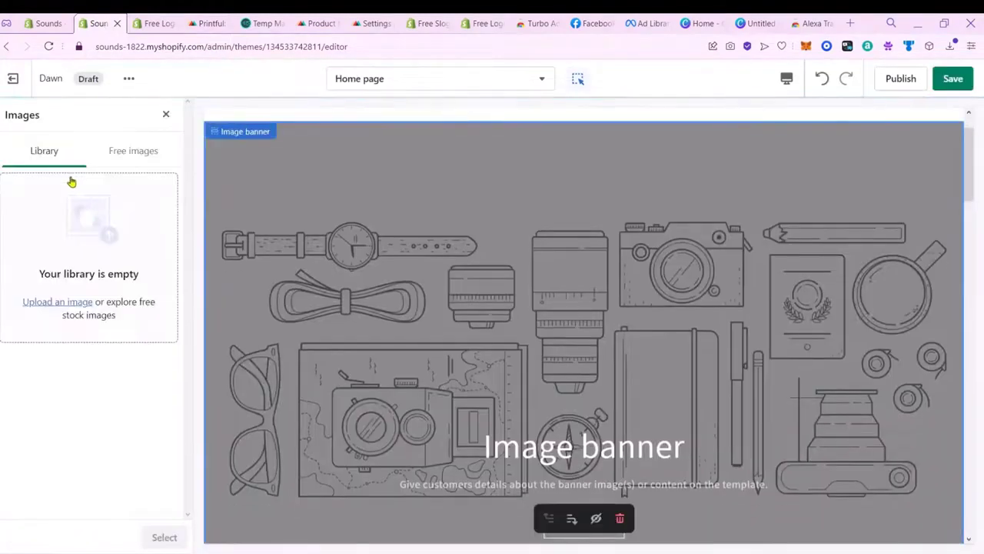
{"action": "left_click", "coordinate": [136, 149]}
{"action": "left_click", "coordinate": [120, 182]}
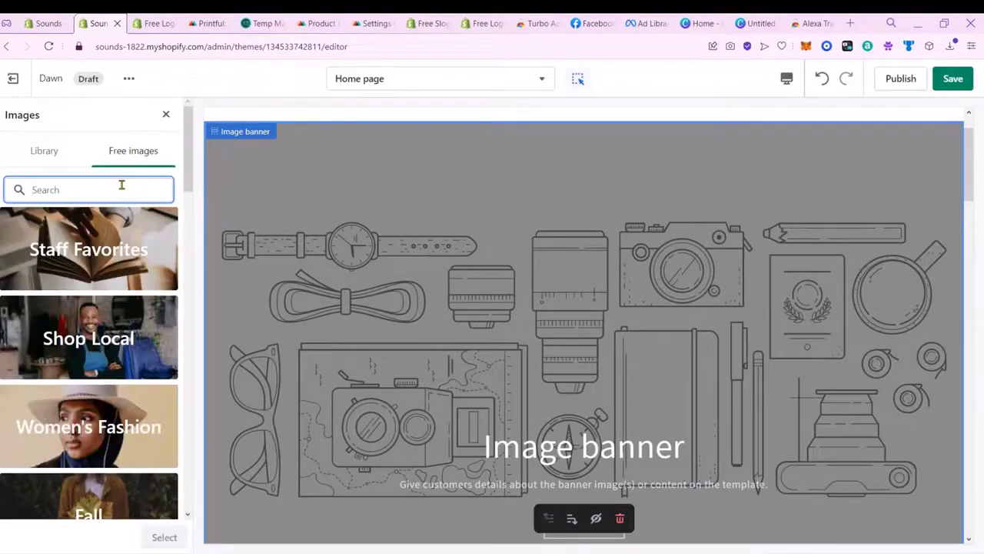
{"action": "type", "text": "headphones"}
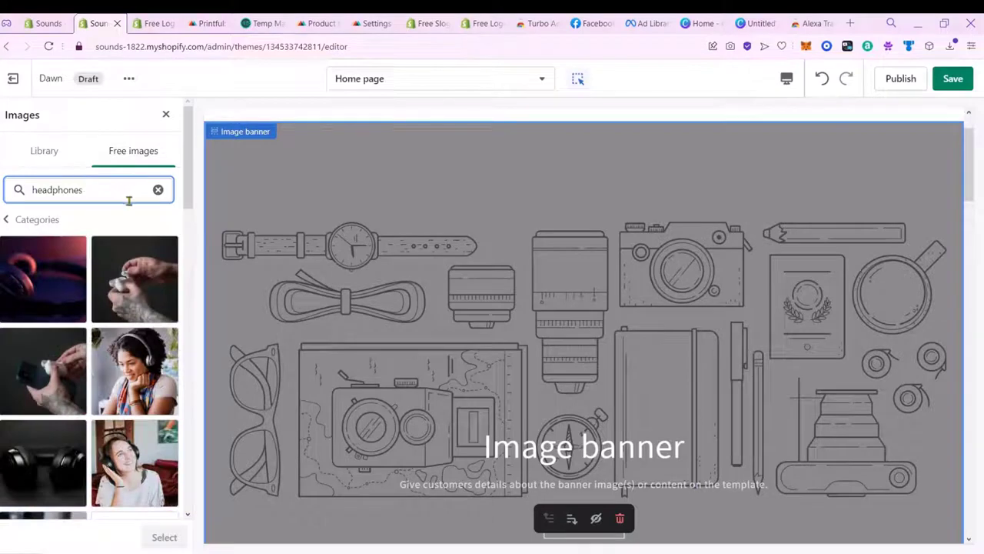
{"action": "left_click", "coordinate": [66, 380]}
{"action": "left_click", "coordinate": [164, 537]}
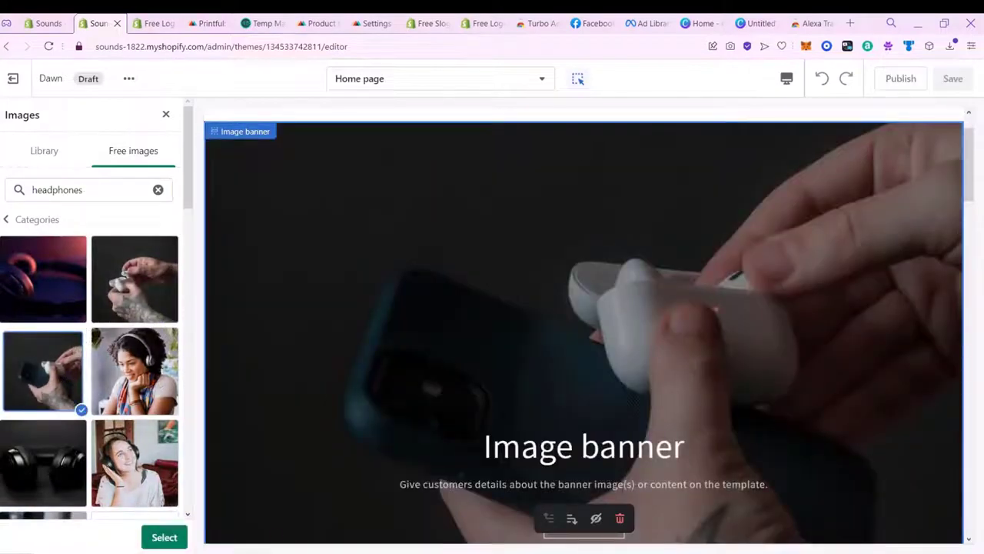
Step: Delete the banner's heading and description text blocks
{"action": "left_click", "coordinate": [615, 450]}
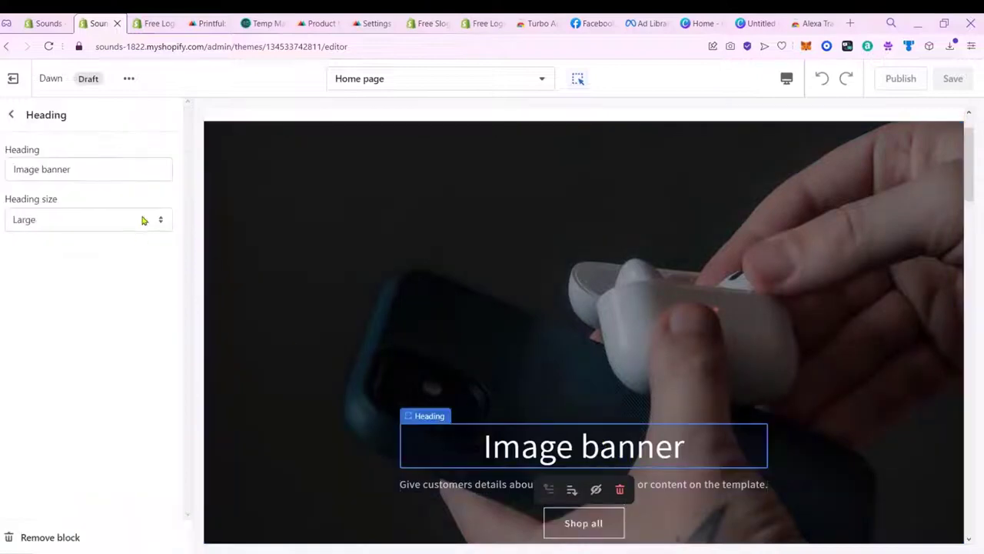
{"action": "left_click", "coordinate": [110, 223]}
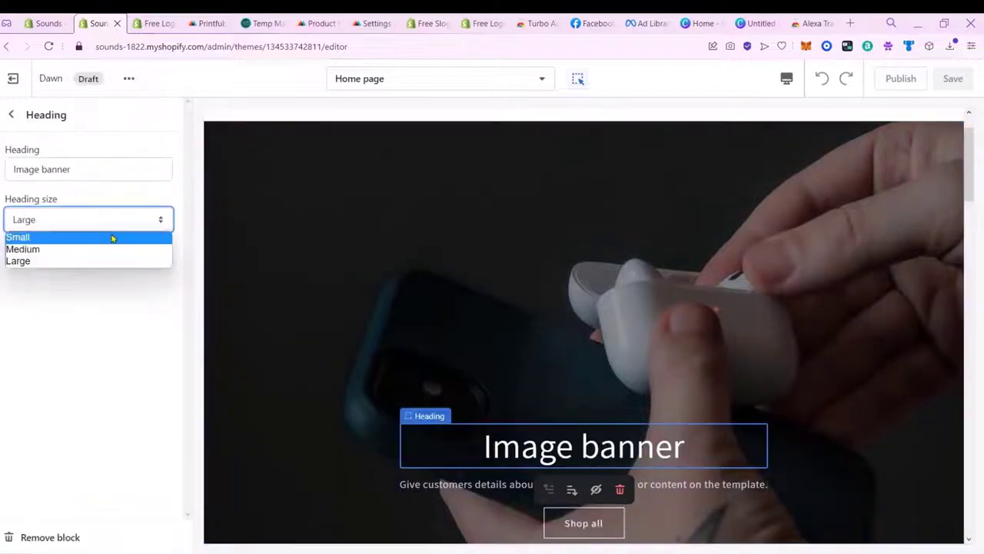
{"action": "left_click", "coordinate": [108, 323]}
{"action": "left_click", "coordinate": [99, 538]}
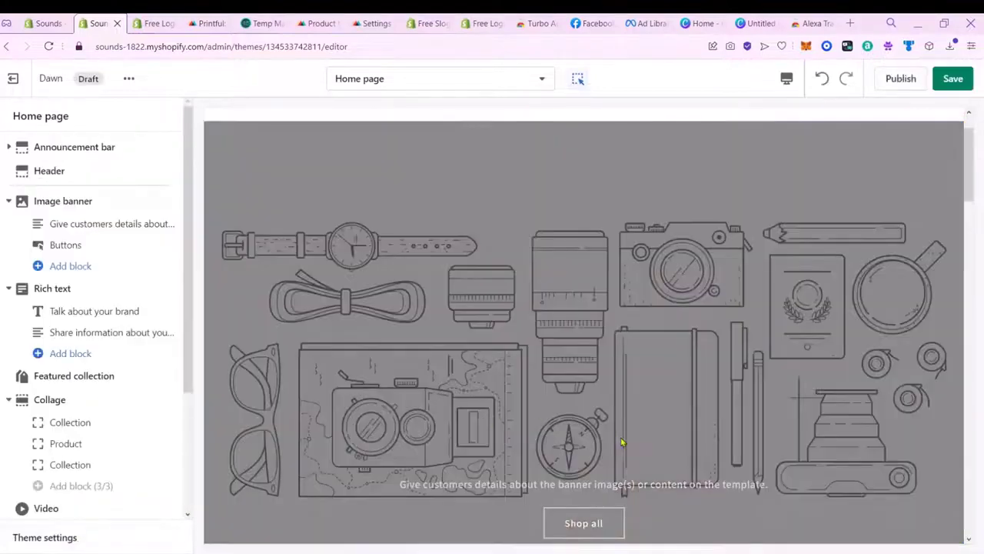
{"action": "scroll", "coordinate": [623, 444], "scroll_direction": "down", "scroll_amount": 3}
{"action": "left_click", "coordinate": [583, 286]}
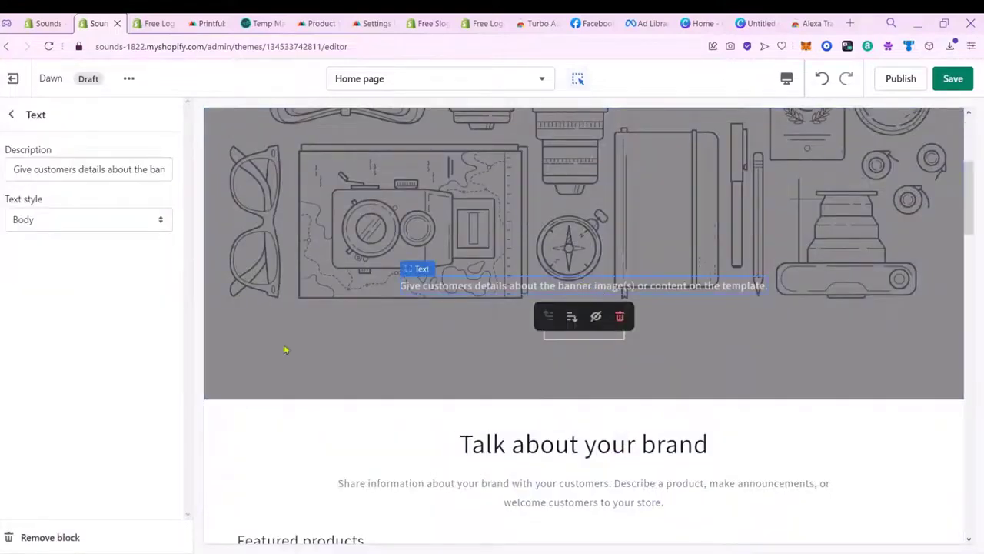
{"action": "left_click", "coordinate": [50, 538]}
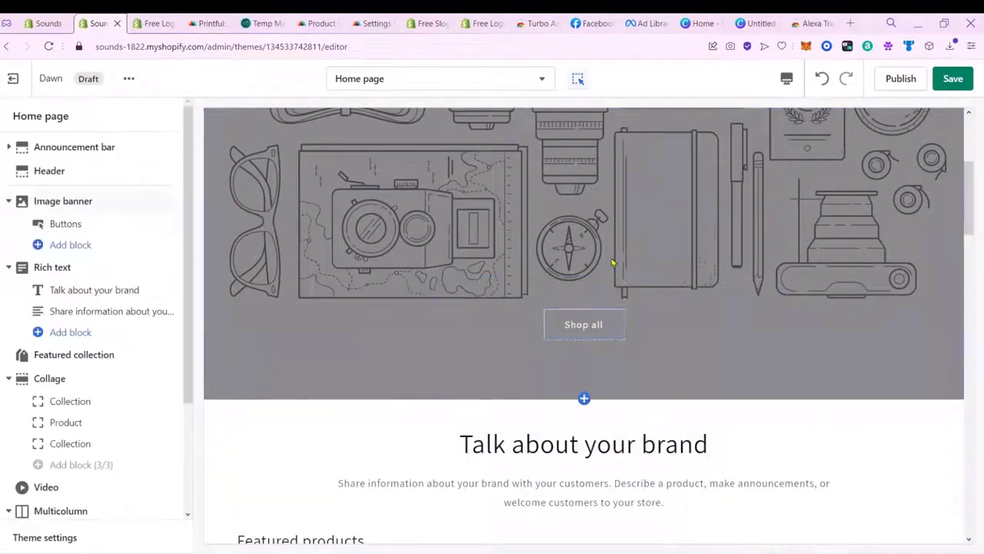
Step: Swap the banner image for the second 'headphones' stock photo
{"action": "left_click", "coordinate": [615, 263]}
{"action": "left_click", "coordinate": [96, 192]}
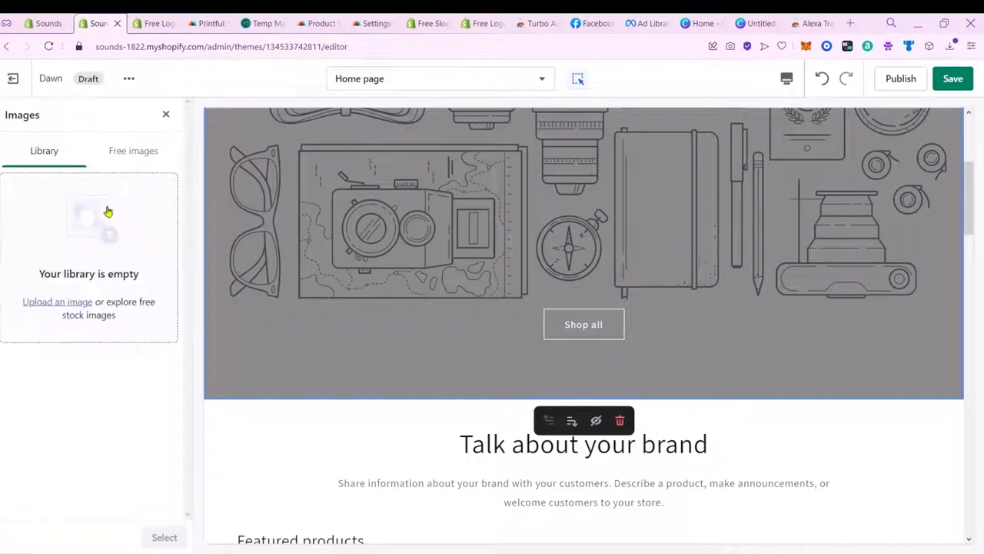
{"action": "left_click", "coordinate": [134, 157]}
{"action": "left_click", "coordinate": [107, 191]}
{"action": "type", "text": "h"}
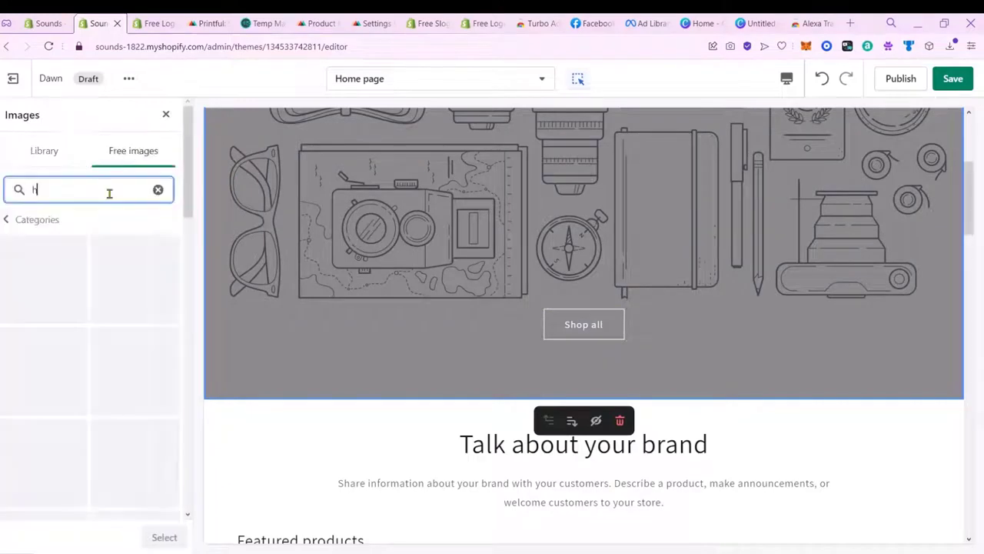
{"action": "type", "text": "eadphones"}
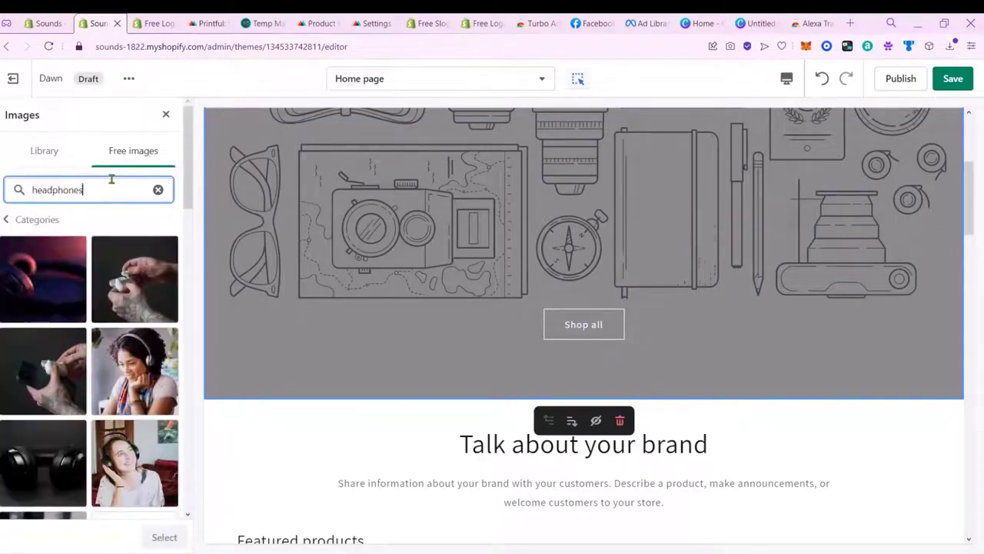
{"action": "left_click", "coordinate": [146, 281]}
{"action": "left_click", "coordinate": [162, 537]}
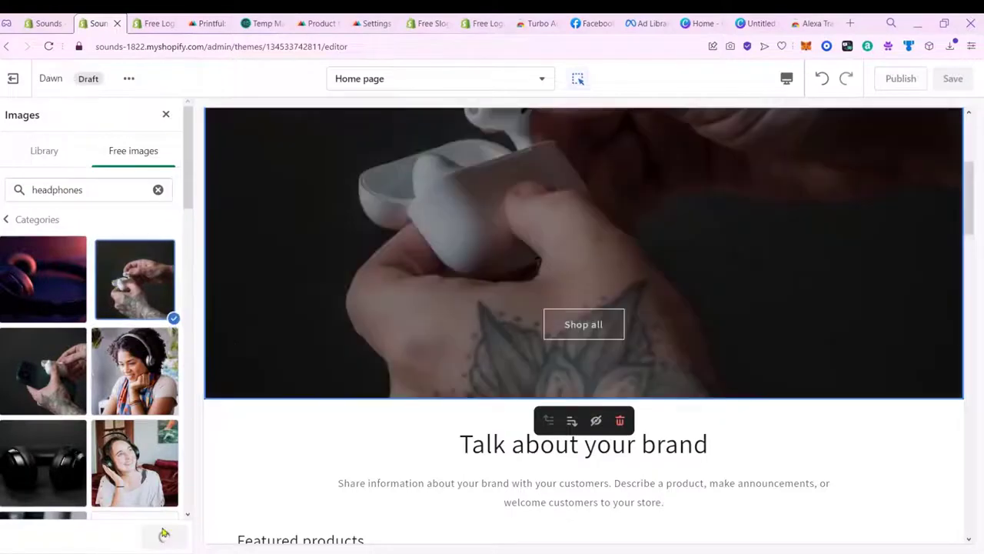
{"action": "scroll", "coordinate": [429, 375], "scroll_direction": "down", "scroll_amount": 10}
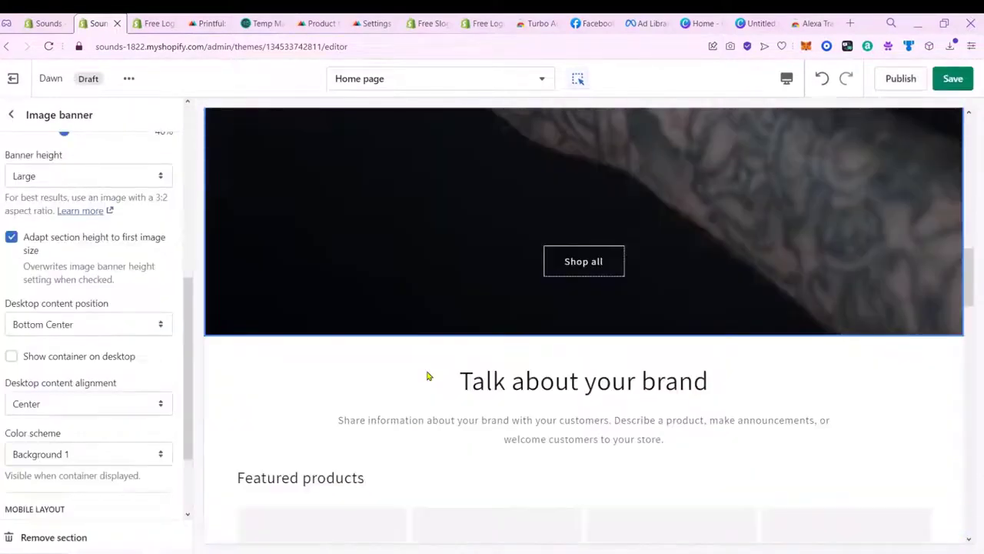
{"action": "scroll", "coordinate": [669, 308], "scroll_direction": "up", "scroll_amount": 3}
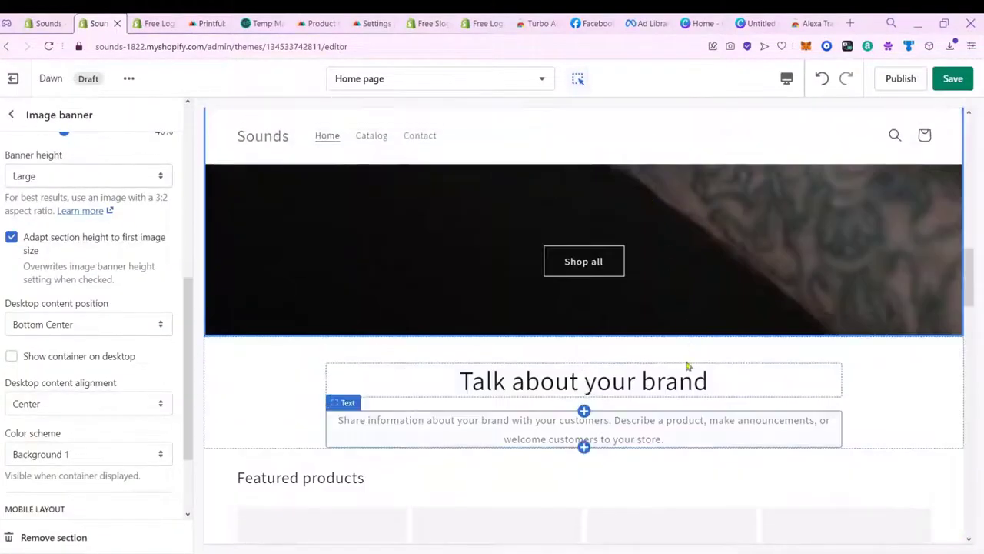
{"action": "left_click", "coordinate": [685, 380]}
{"action": "triple_click", "coordinate": [90, 202]}
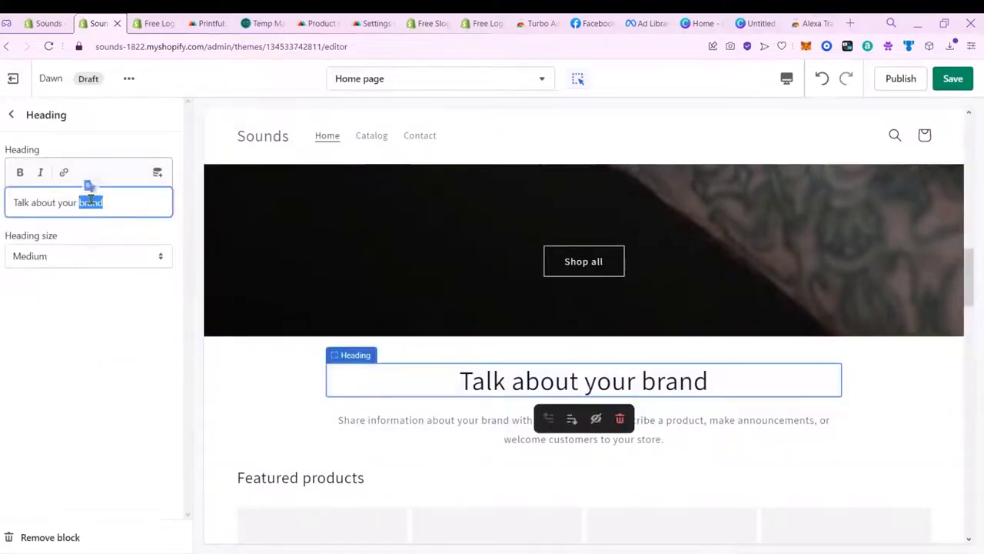
{"action": "left_click", "coordinate": [157, 22]}
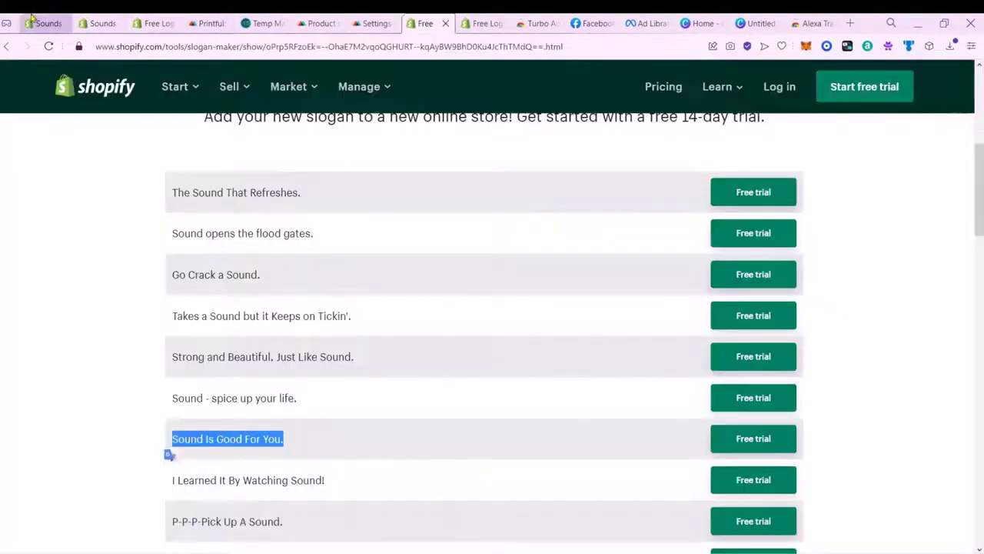
{"action": "left_click", "coordinate": [32, 17]}
{"action": "left_click", "coordinate": [99, 23]}
{"action": "triple_click", "coordinate": [512, 383]}
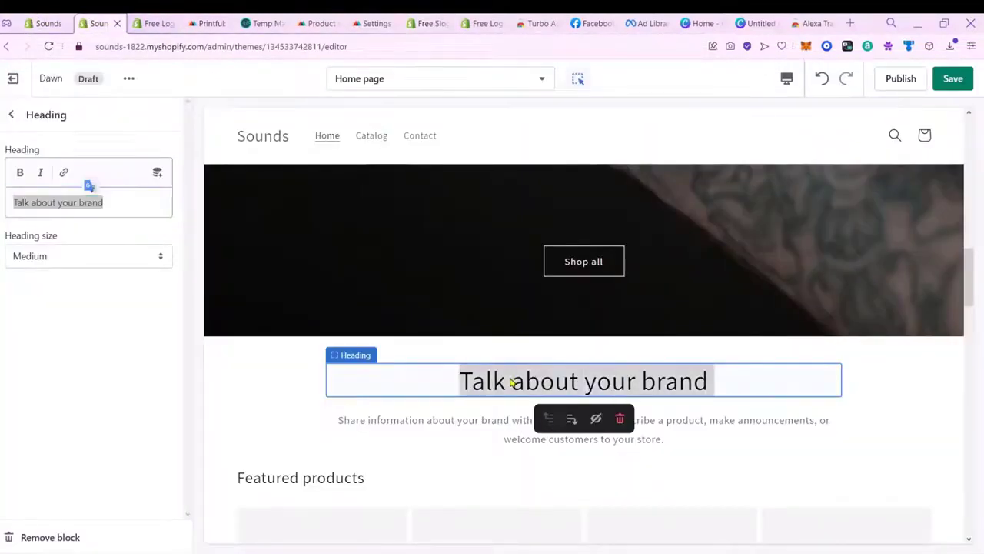
{"action": "left_click", "coordinate": [713, 390]}
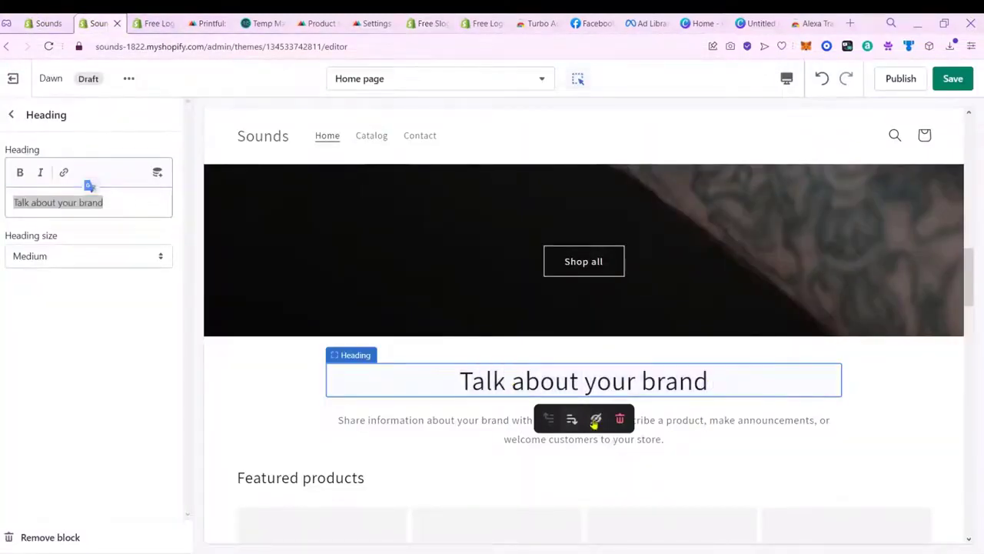
{"action": "triple_click", "coordinate": [79, 198]}
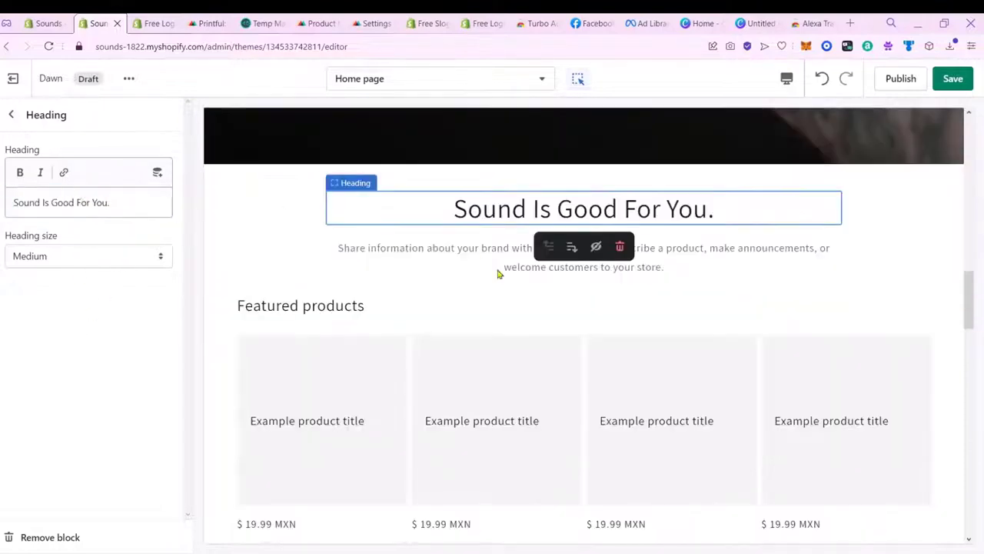
Step: Replace the rich-text description with the typed text 'This is a trial'
{"action": "left_click", "coordinate": [685, 281]}
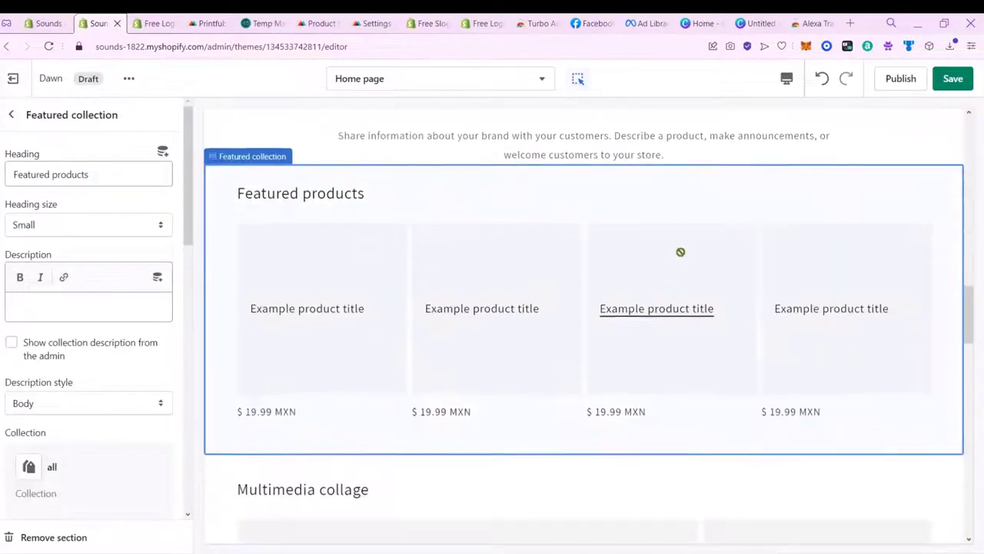
{"action": "left_click", "coordinate": [564, 143]}
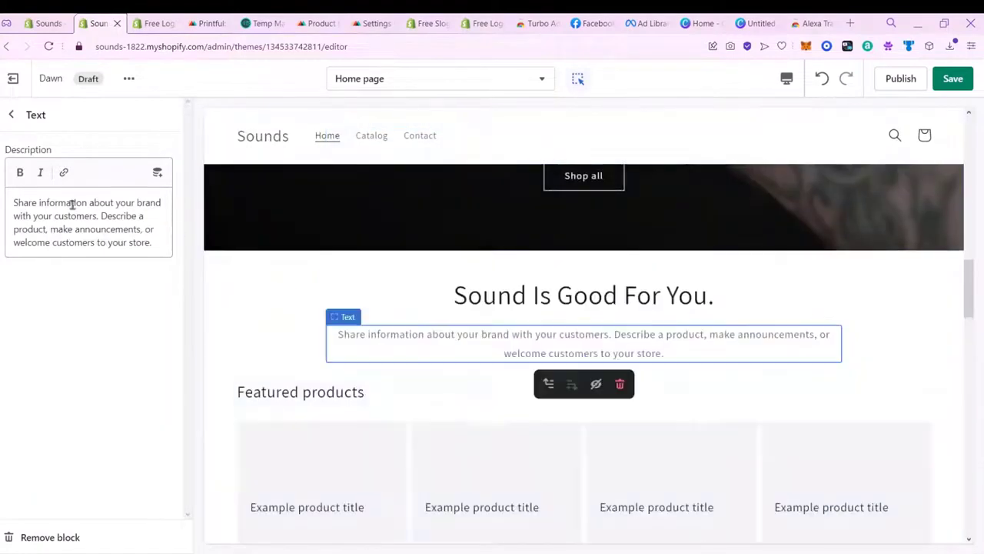
{"action": "triple_click", "coordinate": [122, 231]}
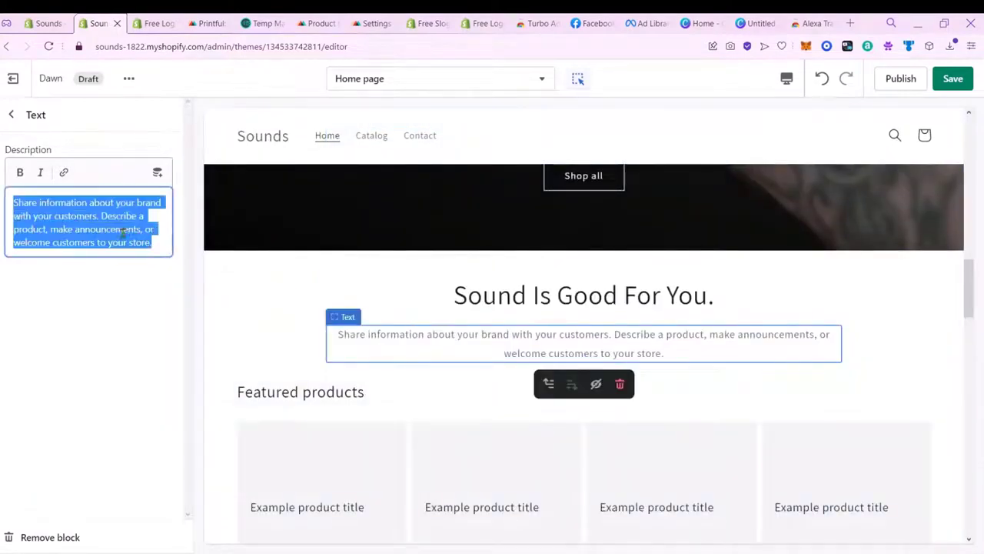
{"action": "type", "text": "This is a trial"}
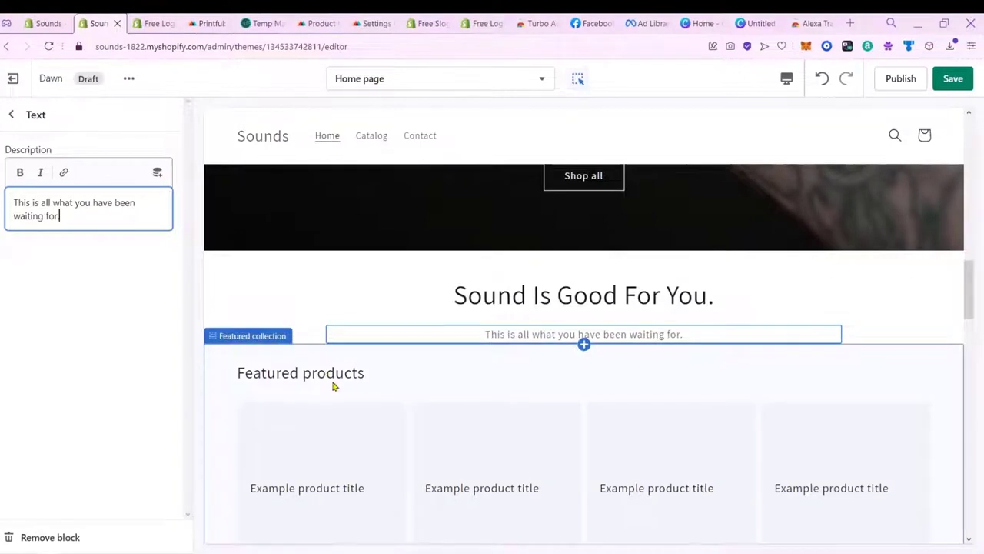
{"action": "left_click", "coordinate": [337, 387]}
{"action": "scroll", "coordinate": [368, 369], "scroll_direction": "down", "scroll_amount": 3}
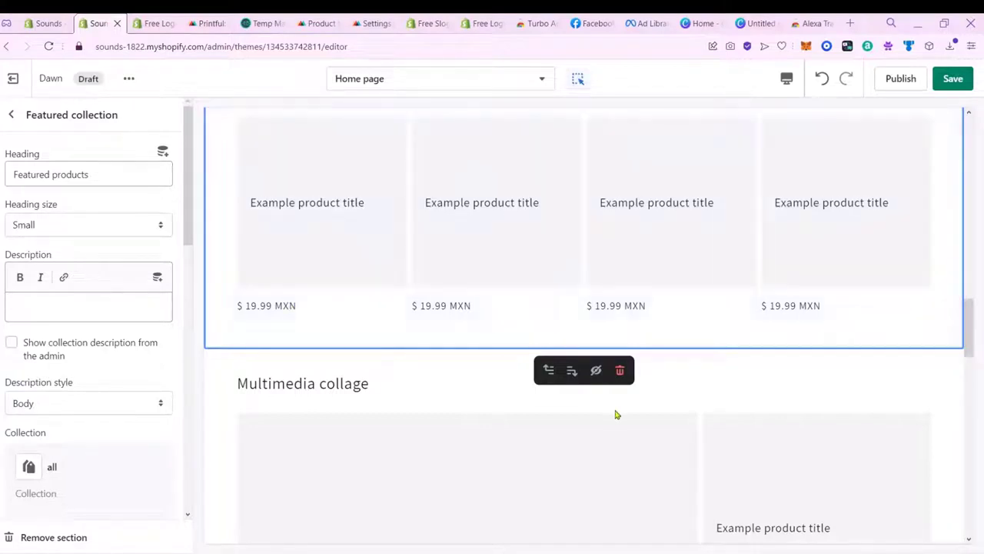
{"action": "left_click", "coordinate": [704, 399]}
{"action": "scroll", "coordinate": [702, 394], "scroll_direction": "down", "scroll_amount": 12}
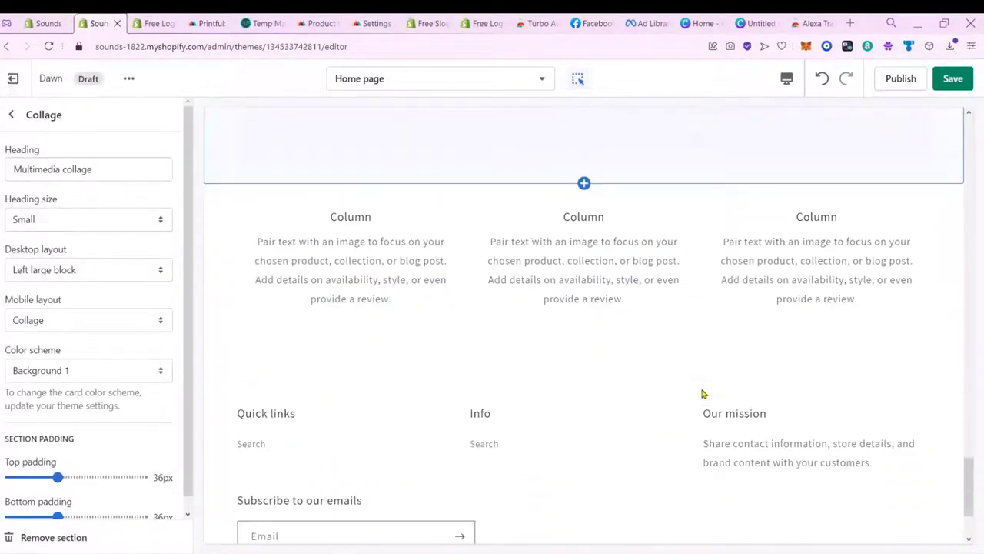
{"action": "scroll", "coordinate": [702, 394], "scroll_direction": "down", "scroll_amount": 2}
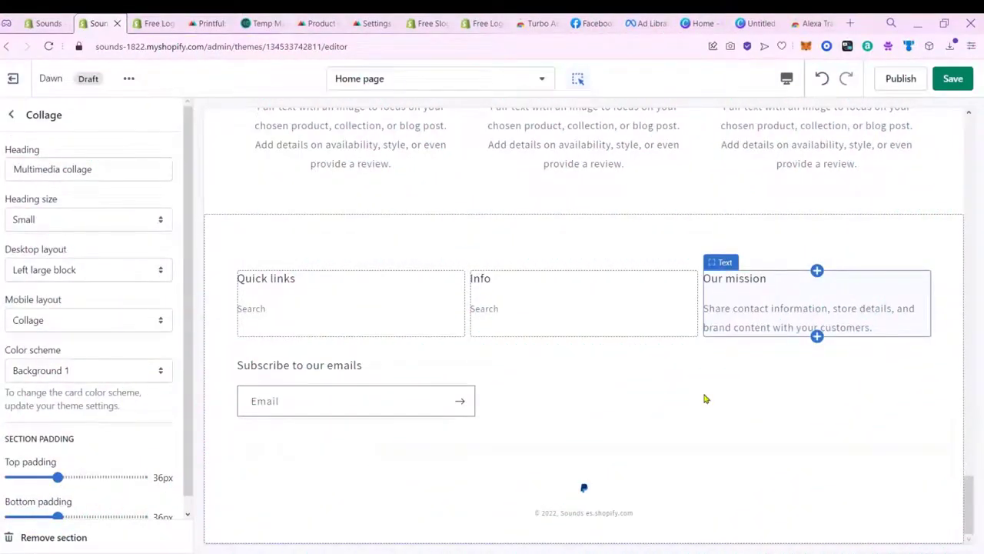
Step: Scroll through the Facebook feed's sponsored posts, then return to the Turbo Ad Finder 2.0 page
{"action": "left_click", "coordinate": [595, 30]}
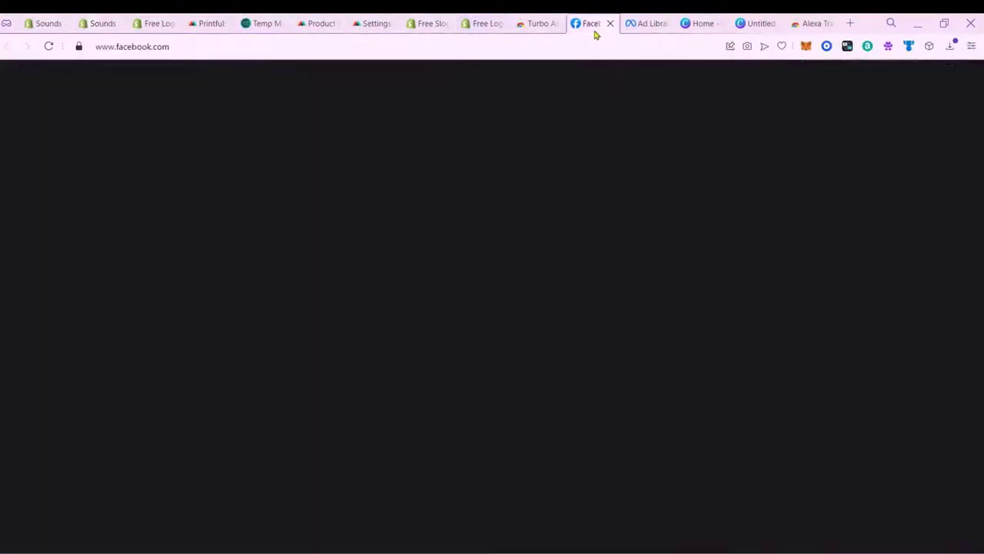
{"action": "scroll", "coordinate": [731, 377], "scroll_direction": "down", "scroll_amount": 1}
{"action": "scroll", "coordinate": [727, 382], "scroll_direction": "down", "scroll_amount": 2}
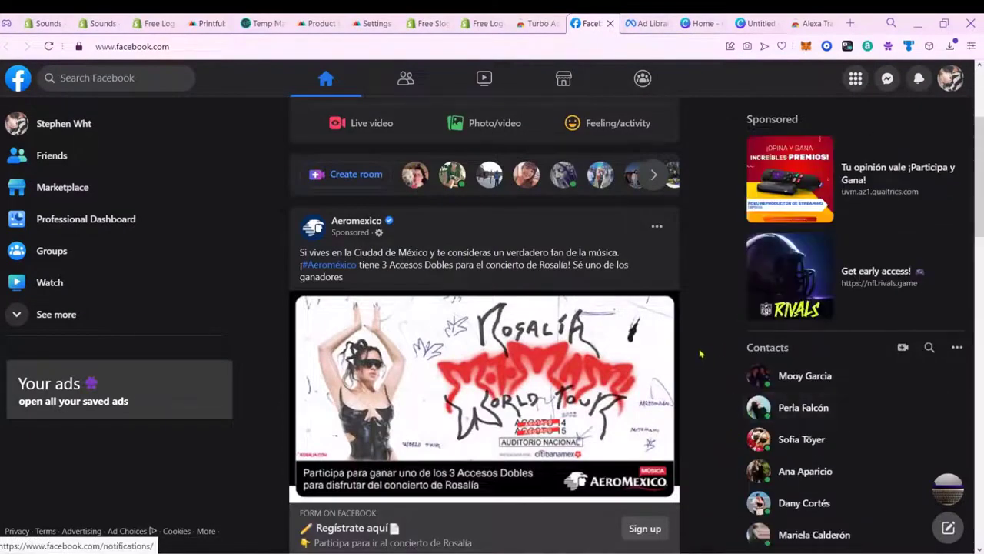
{"action": "scroll", "coordinate": [697, 333], "scroll_direction": "down", "scroll_amount": 5}
{"action": "scroll", "coordinate": [698, 332], "scroll_direction": "down", "scroll_amount": 15}
{"action": "scroll", "coordinate": [699, 333], "scroll_direction": "down", "scroll_amount": 3}
{"action": "scroll", "coordinate": [701, 390], "scroll_direction": "down", "scroll_amount": 6}
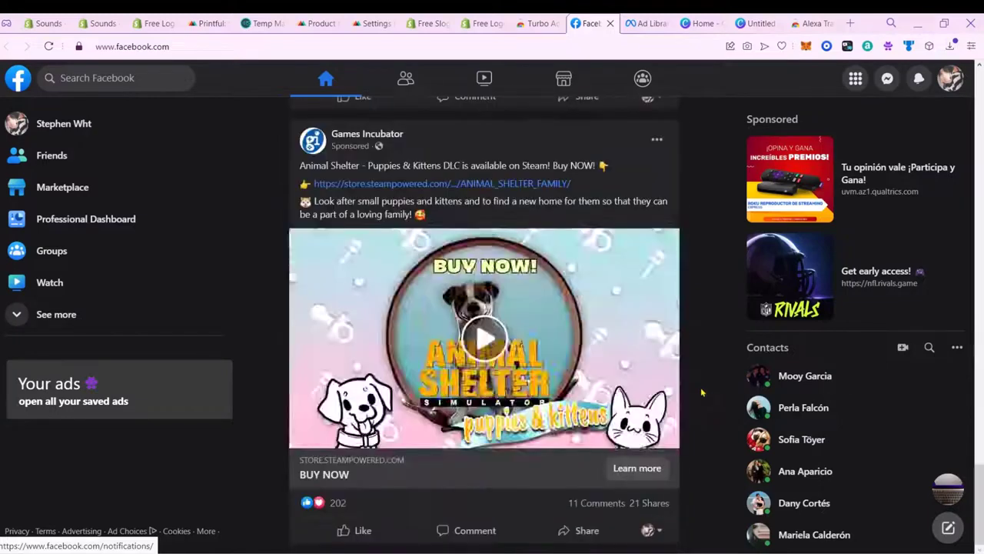
{"action": "scroll", "coordinate": [702, 390], "scroll_direction": "up", "scroll_amount": 8}
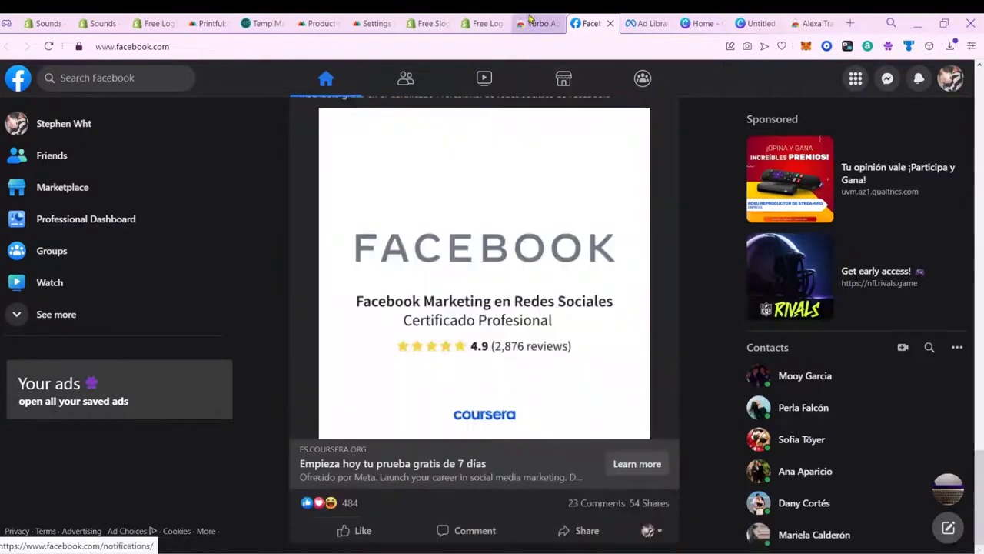
{"action": "left_click", "coordinate": [529, 18]}
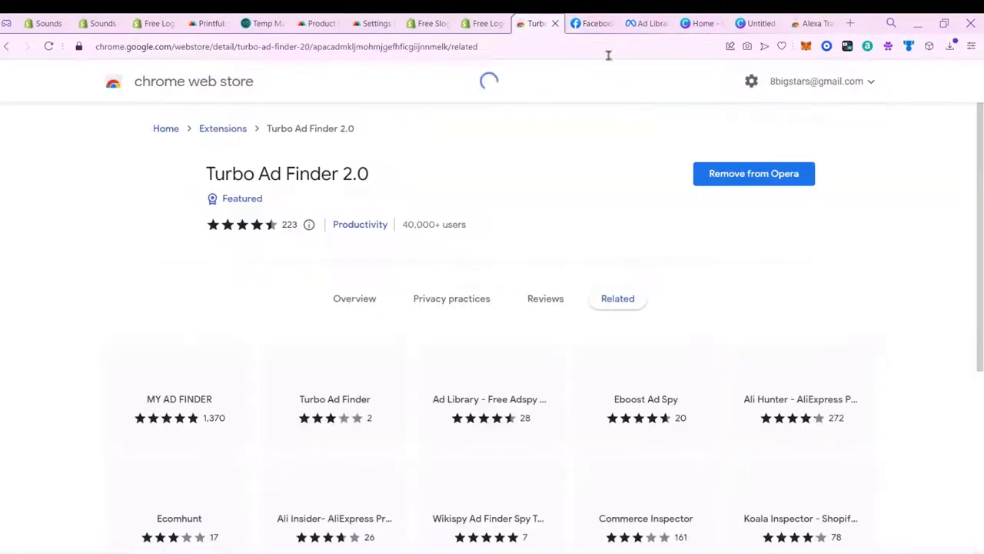
Step: Highlight the Turbo Ad Finder 2.0 title, then show AdFinder settings with Ads Only on, Auto Scroll off
{"action": "left_click_drag", "start_coordinate": [370, 174], "coordinate": [258, 177]}
{"action": "left_click", "coordinate": [427, 186]}
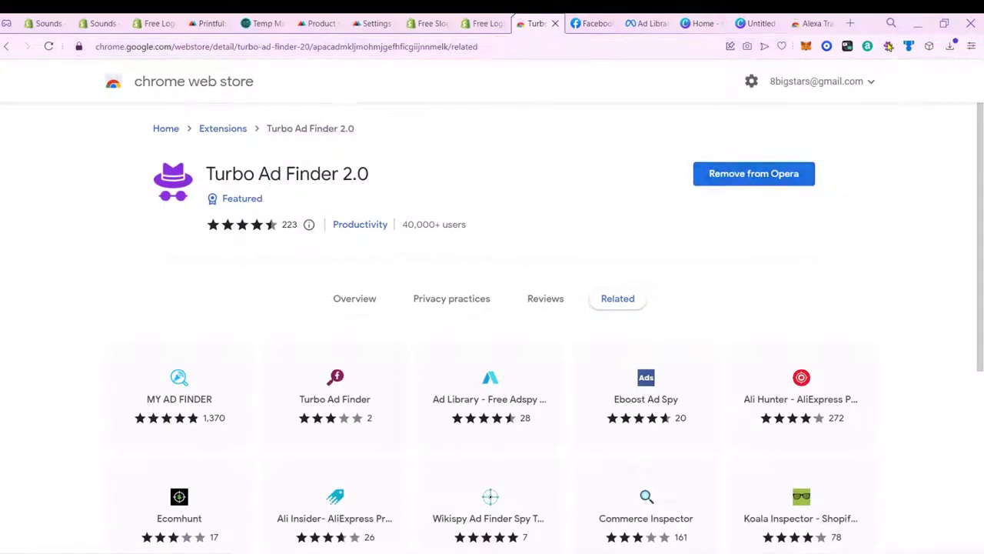
{"action": "left_click", "coordinate": [890, 46]}
Step: Close the Turbo Ad Finder page, browse the feed's sponsored ads, and switch to Meta Ad Library
{"action": "left_click", "coordinate": [555, 23]}
{"action": "scroll", "coordinate": [701, 172], "scroll_direction": "down", "scroll_amount": 5}
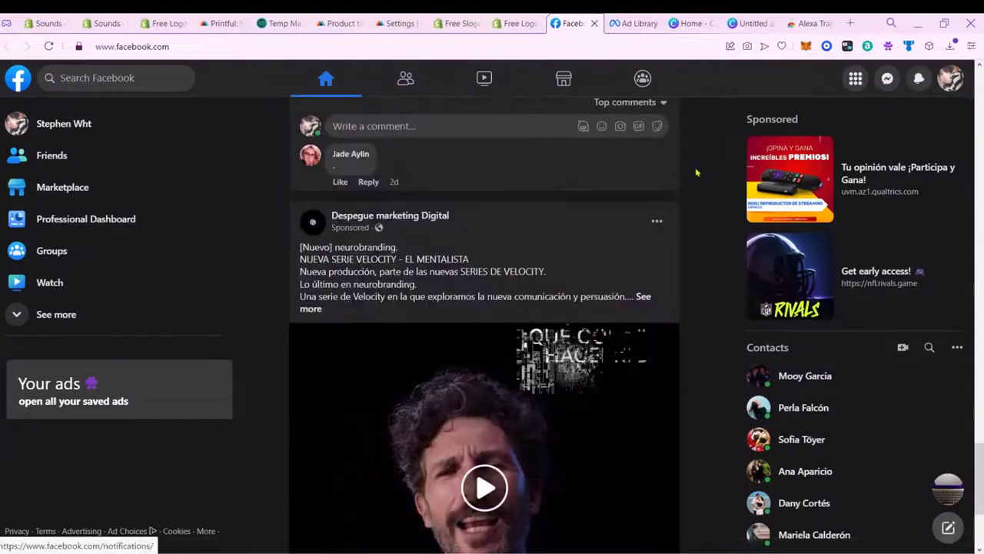
{"action": "scroll", "coordinate": [696, 172], "scroll_direction": "down", "scroll_amount": 3}
{"action": "scroll", "coordinate": [696, 172], "scroll_direction": "down", "scroll_amount": 15}
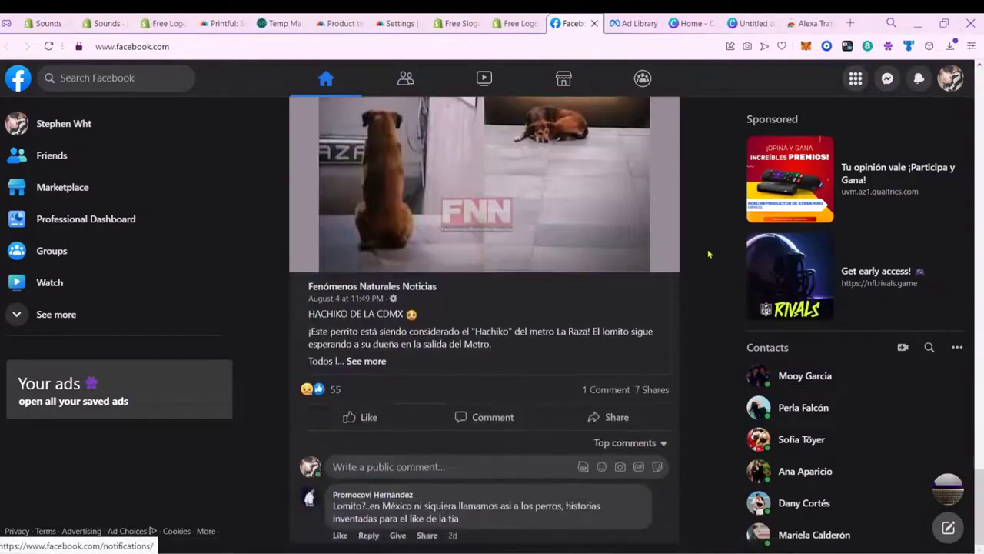
{"action": "scroll", "coordinate": [710, 254], "scroll_direction": "down", "scroll_amount": 2}
{"action": "scroll", "coordinate": [709, 254], "scroll_direction": "down", "scroll_amount": 10}
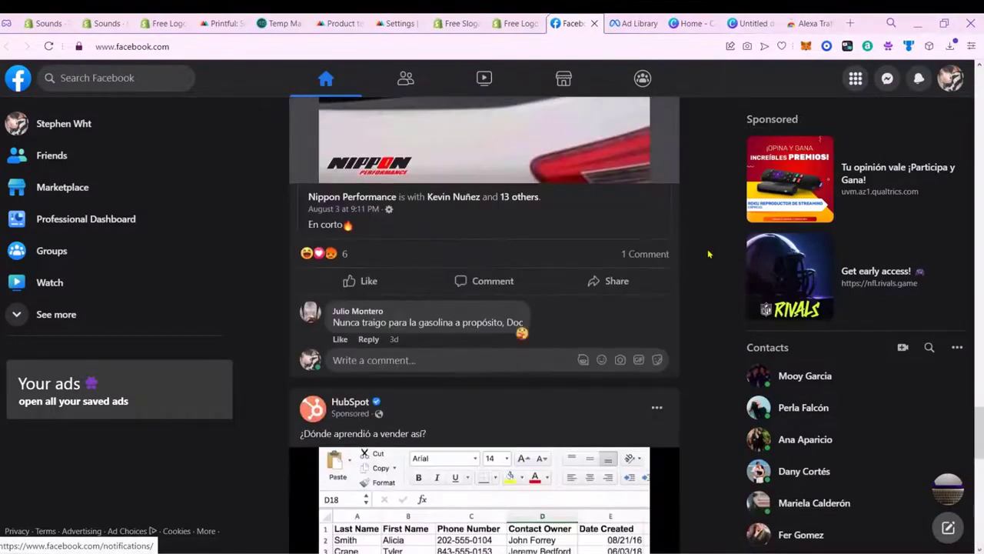
{"action": "scroll", "coordinate": [710, 254], "scroll_direction": "up", "scroll_amount": 20}
{"action": "scroll", "coordinate": [705, 254], "scroll_direction": "down", "scroll_amount": 5}
{"action": "scroll", "coordinate": [704, 254], "scroll_direction": "down", "scroll_amount": 13}
{"action": "scroll", "coordinate": [701, 253], "scroll_direction": "up", "scroll_amount": 4}
{"action": "scroll", "coordinate": [980, 192], "scroll_direction": "down", "scroll_amount": 4}
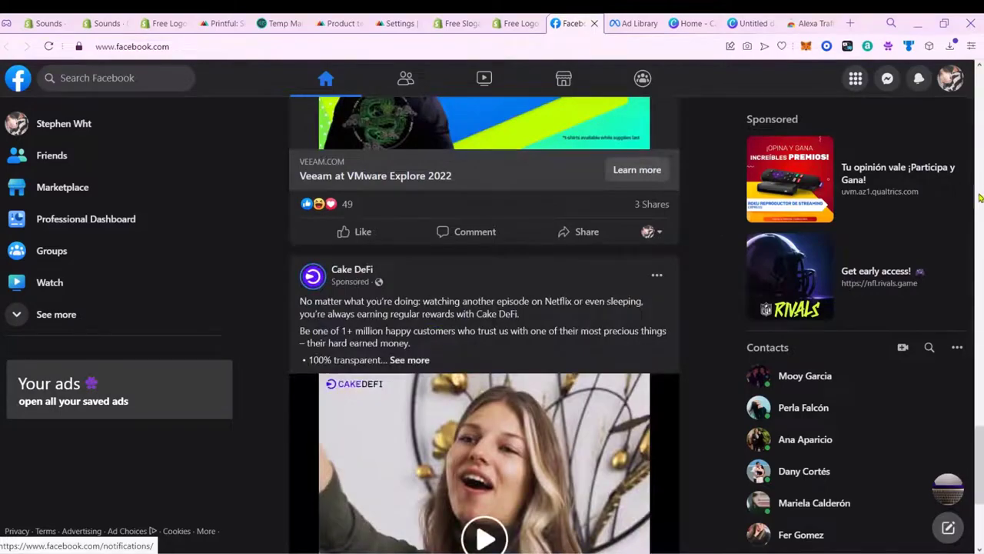
{"action": "scroll", "coordinate": [980, 186], "scroll_direction": "up", "scroll_amount": 6}
{"action": "scroll", "coordinate": [980, 192], "scroll_direction": "up", "scroll_amount": 10}
{"action": "scroll", "coordinate": [980, 204], "scroll_direction": "down", "scroll_amount": 1}
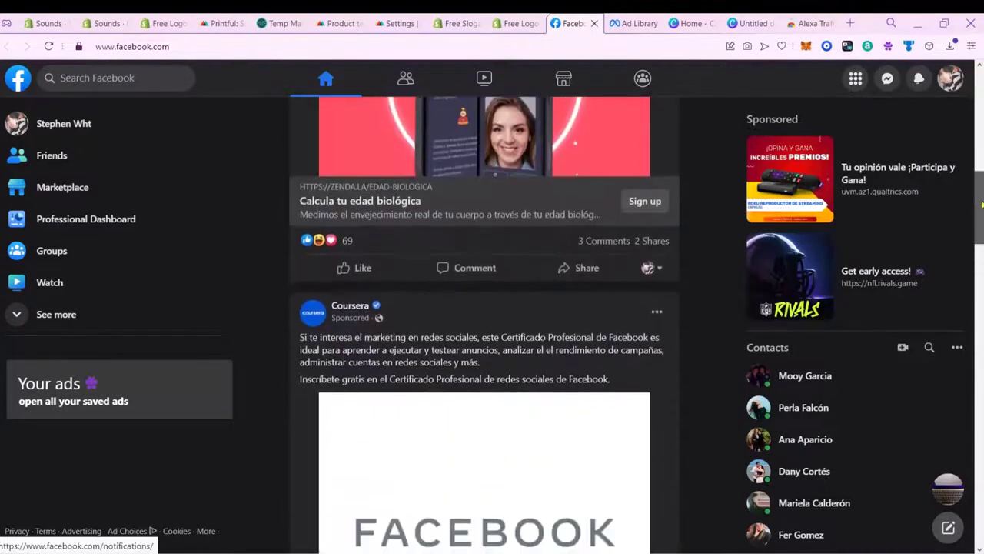
{"action": "scroll", "coordinate": [982, 221], "scroll_direction": "up", "scroll_amount": 3}
{"action": "scroll", "coordinate": [982, 221], "scroll_direction": "down", "scroll_amount": 9}
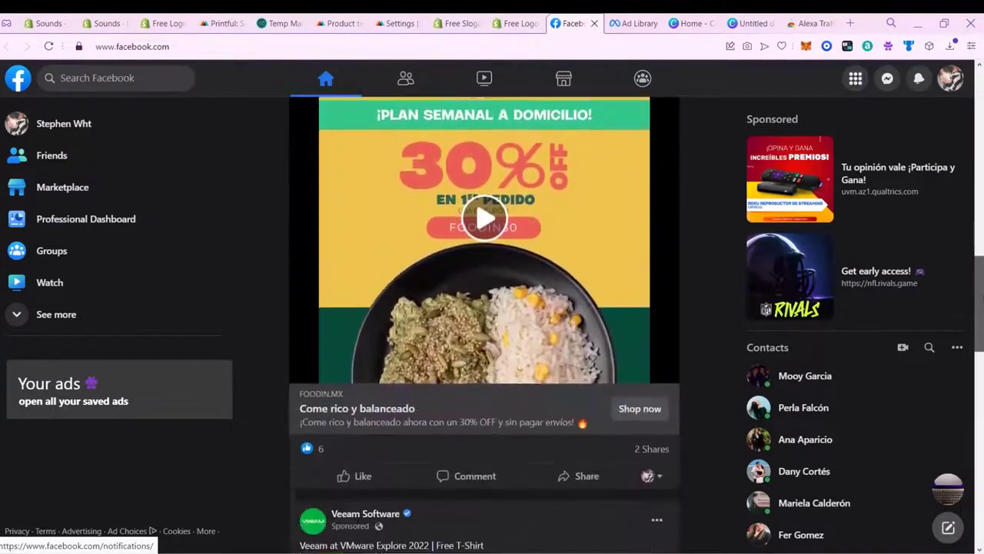
{"action": "scroll", "coordinate": [983, 317], "scroll_direction": "down", "scroll_amount": 4}
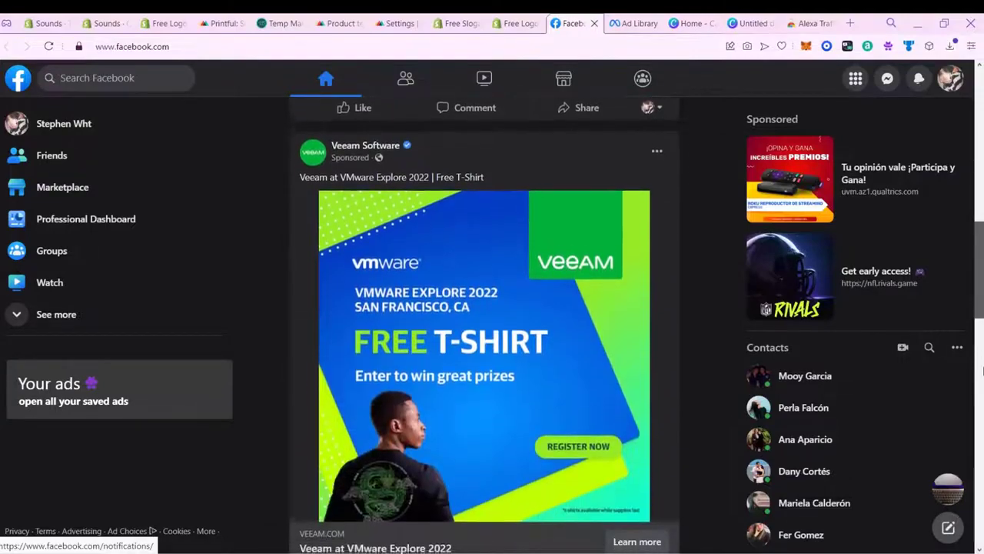
{"action": "scroll", "coordinate": [982, 370], "scroll_direction": "down", "scroll_amount": 6}
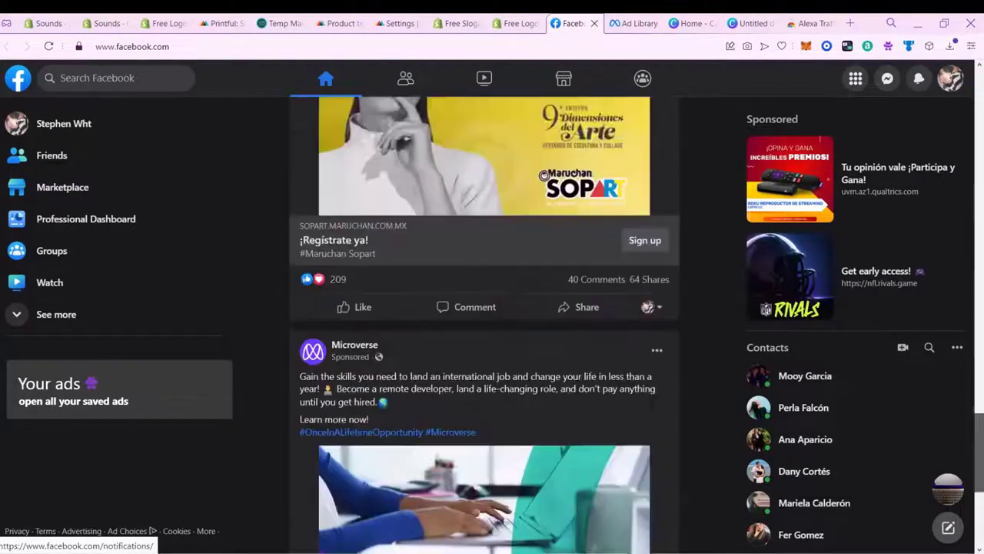
{"action": "scroll", "coordinate": [976, 272], "scroll_direction": "up", "scroll_amount": 15}
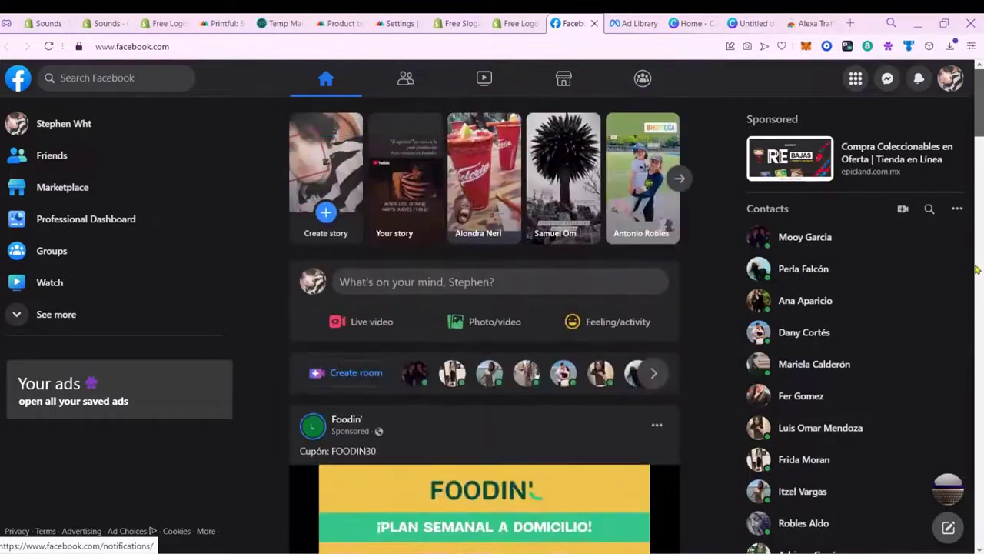
{"action": "scroll", "coordinate": [980, 346], "scroll_direction": "down", "scroll_amount": 8}
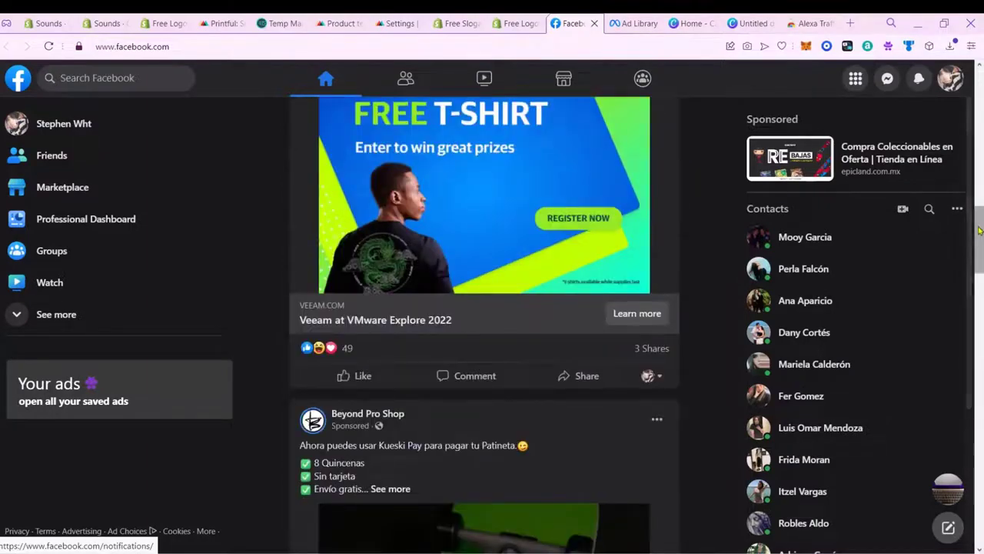
{"action": "scroll", "coordinate": [975, 378], "scroll_direction": "down", "scroll_amount": 9}
{"action": "scroll", "coordinate": [983, 475], "scroll_direction": "down", "scroll_amount": 9}
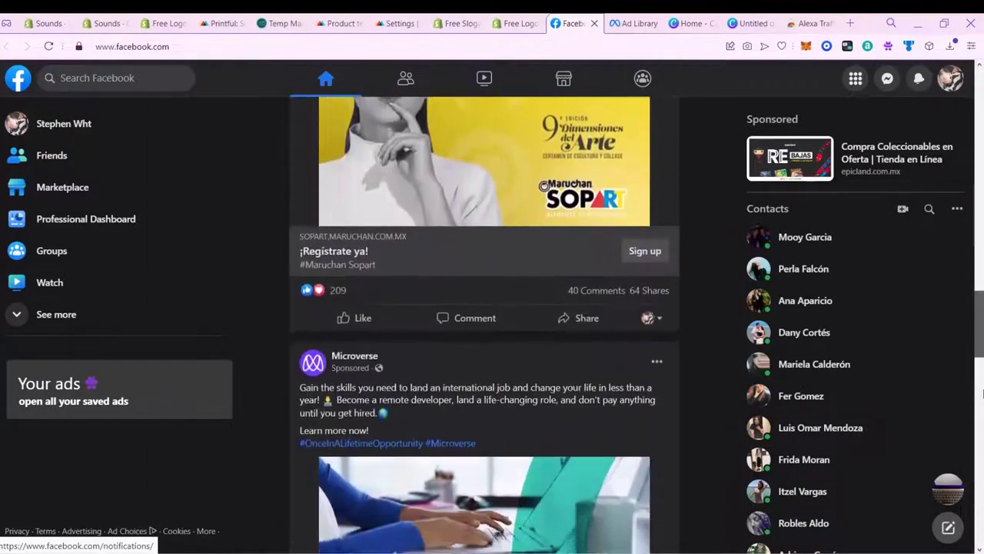
{"action": "scroll", "coordinate": [983, 474], "scroll_direction": "down", "scroll_amount": 2}
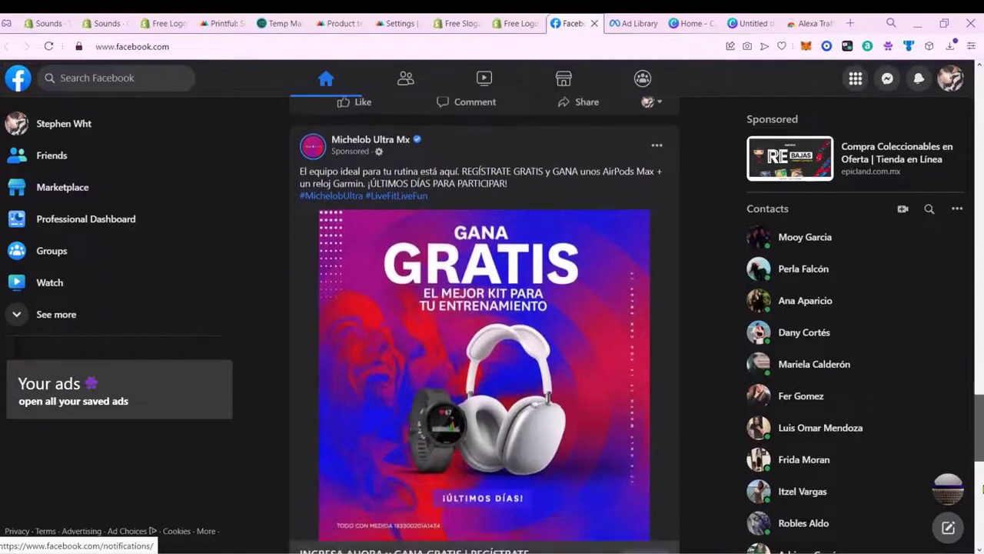
{"action": "mouse_move", "coordinate": [980, 293]}
{"action": "left_mouse_down"}
{"action": "mouse_move", "coordinate": [980, 316]}
{"action": "mouse_move", "coordinate": [980, 289]}
{"action": "left_mouse_up"}
{"action": "key", "text": "ctrl+Tab"}
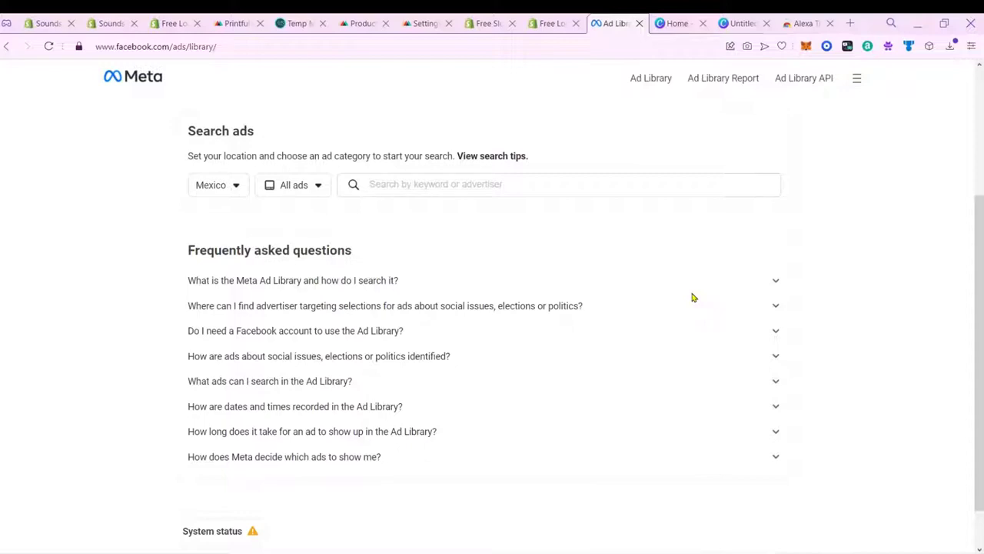
Step: Search 'headphones', compare the Headphones advertisers list, and settle on Marshall Headphones
{"action": "type", "text": "headphones"}
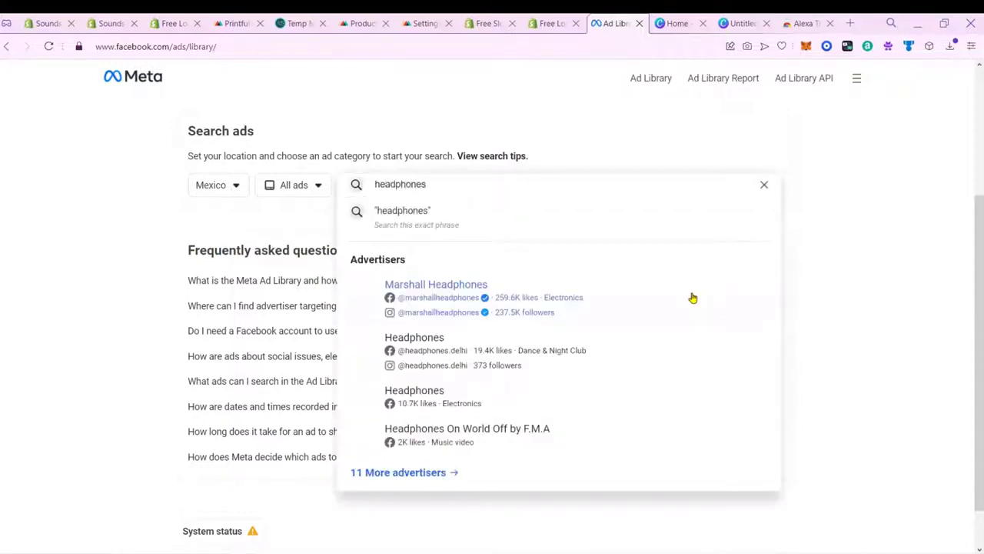
{"action": "left_click", "coordinate": [692, 298]}
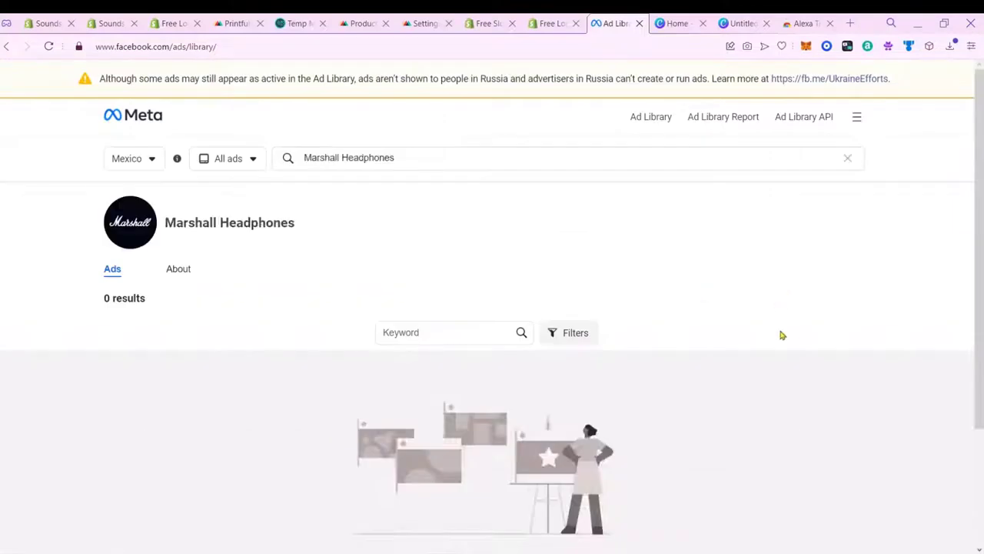
{"action": "left_click", "coordinate": [395, 158]}
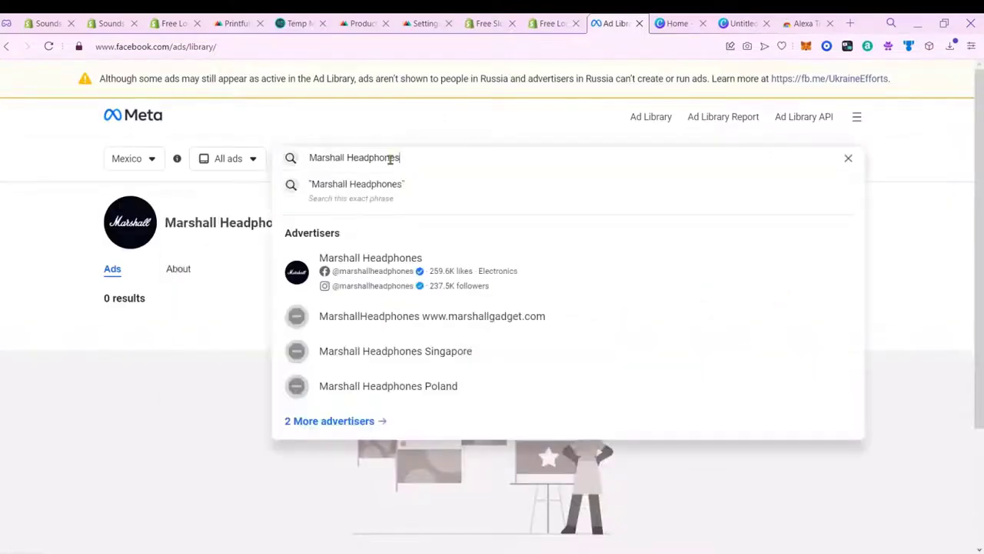
{"action": "left_click_drag", "start_coordinate": [348, 157], "coordinate": [293, 156]}
{"action": "key", "text": "BackSpace"}
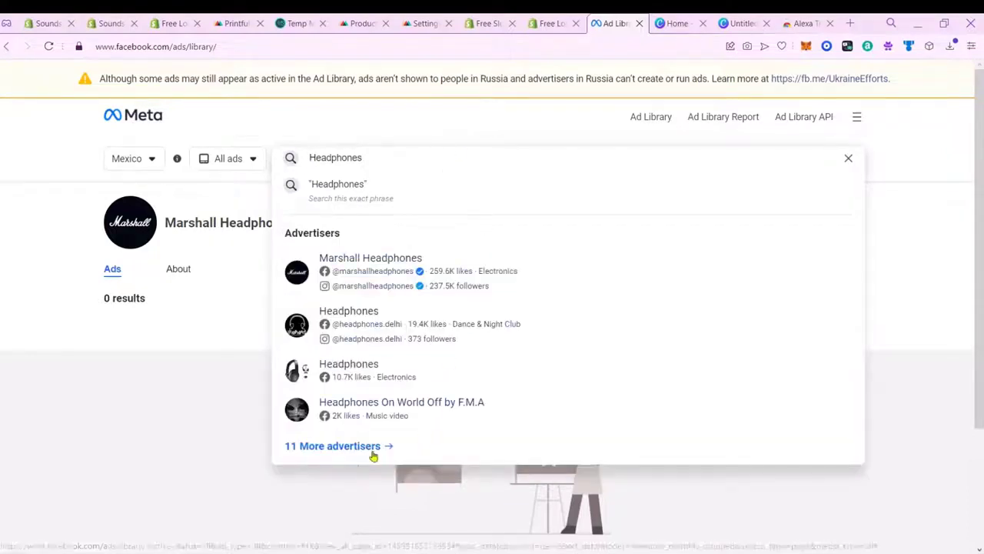
{"action": "left_click", "coordinate": [363, 449]}
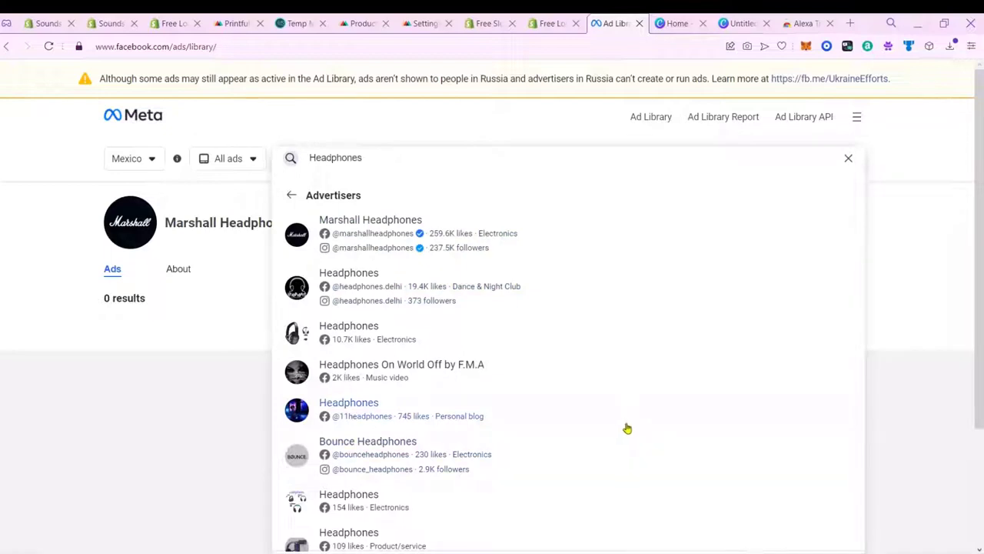
{"action": "scroll", "coordinate": [626, 423], "scroll_direction": "down", "scroll_amount": 3}
{"action": "scroll", "coordinate": [624, 424], "scroll_direction": "down", "scroll_amount": 2}
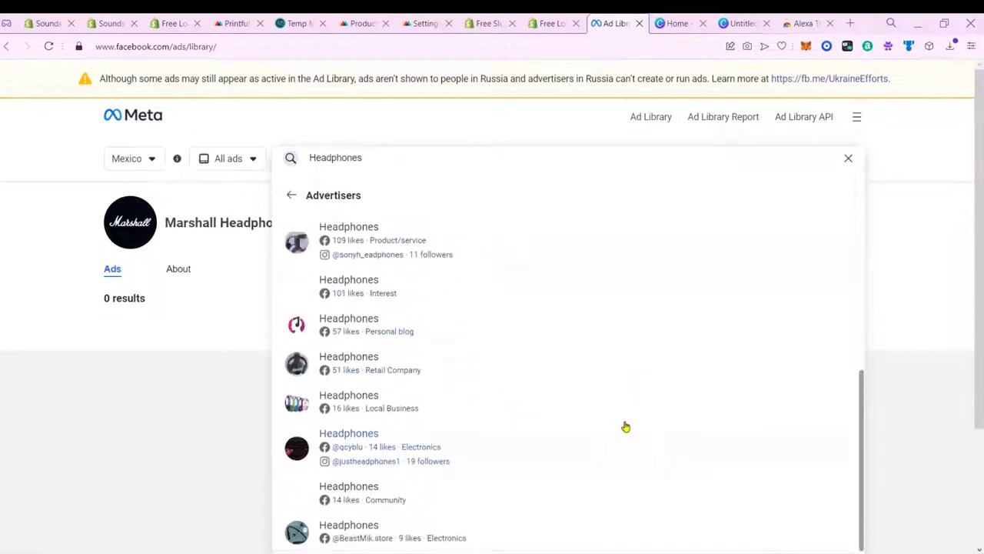
{"action": "scroll", "coordinate": [624, 423], "scroll_direction": "up", "scroll_amount": 5}
{"action": "left_click", "coordinate": [603, 245]}
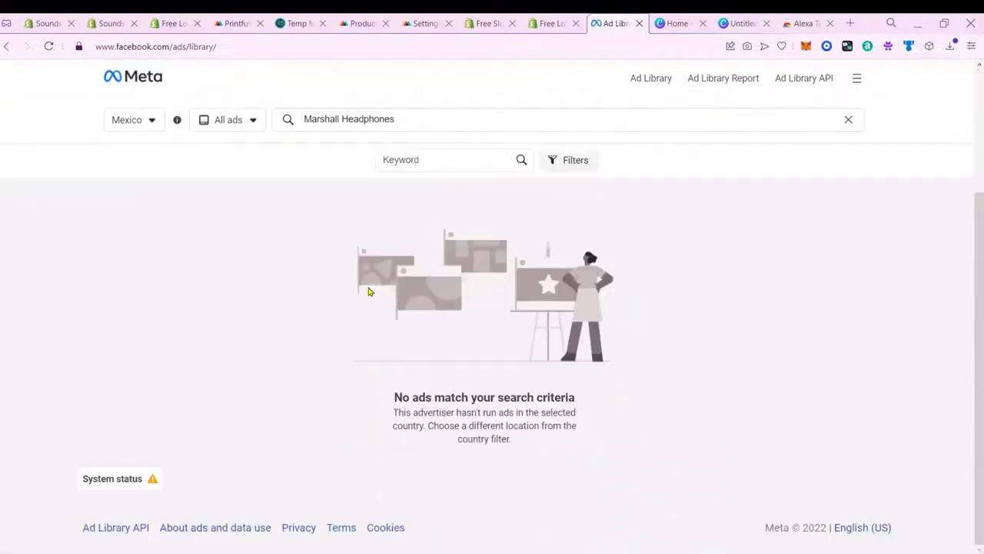
Step: Set country to All and category to All ads, then run the exact-phrase Marshall Headphones search
{"action": "left_click", "coordinate": [130, 158]}
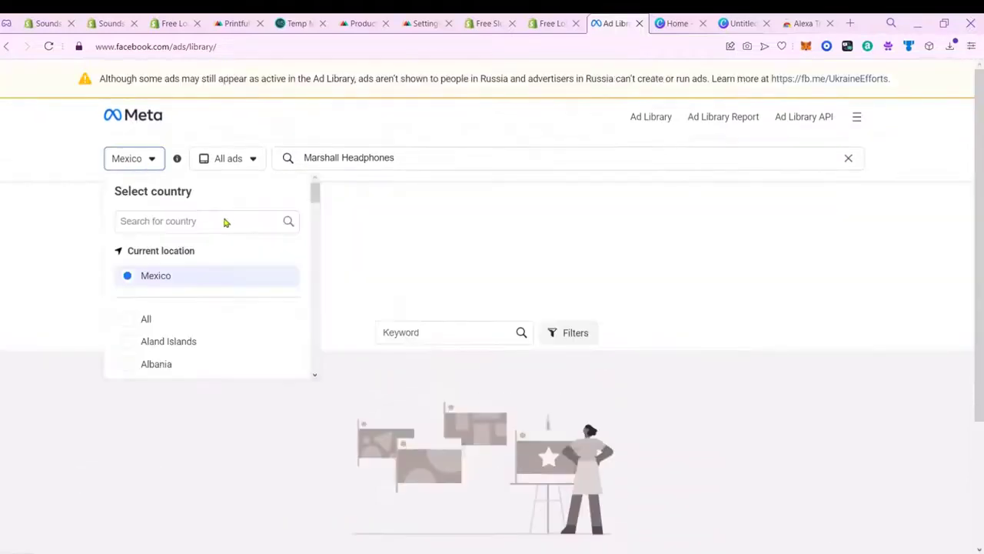
{"action": "left_click", "coordinate": [131, 317]}
{"action": "left_click", "coordinate": [225, 163]}
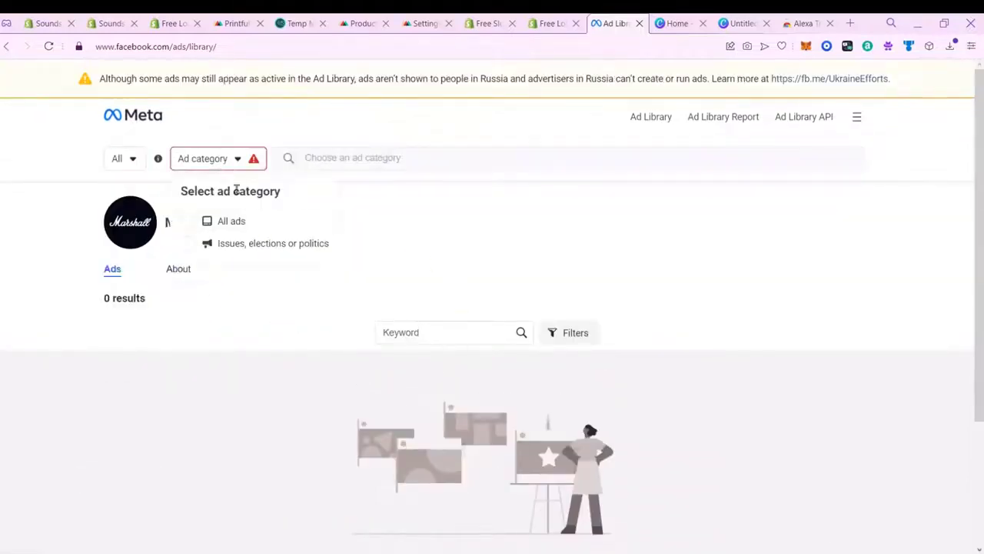
{"action": "left_click", "coordinate": [227, 215]}
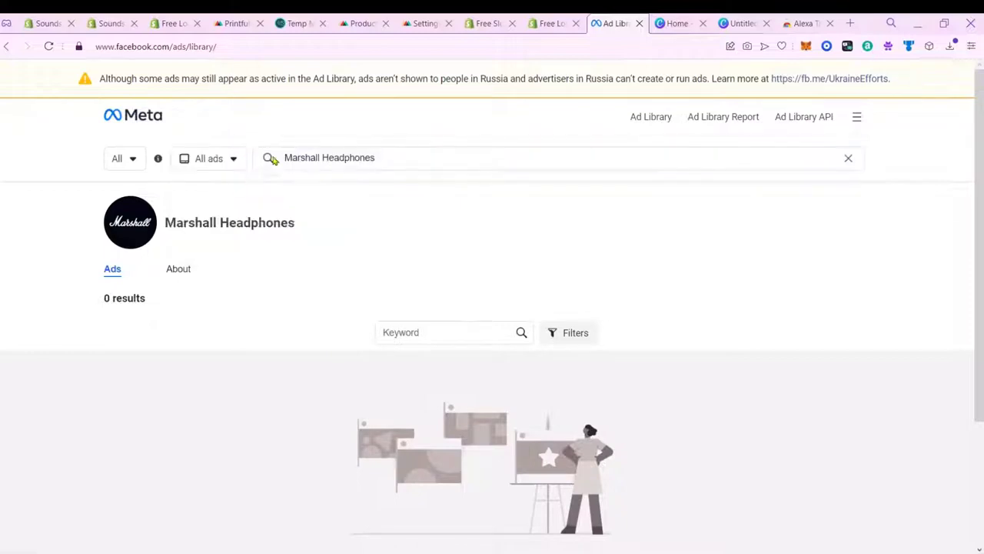
{"action": "left_click", "coordinate": [400, 157]}
{"action": "left_click", "coordinate": [392, 206]}
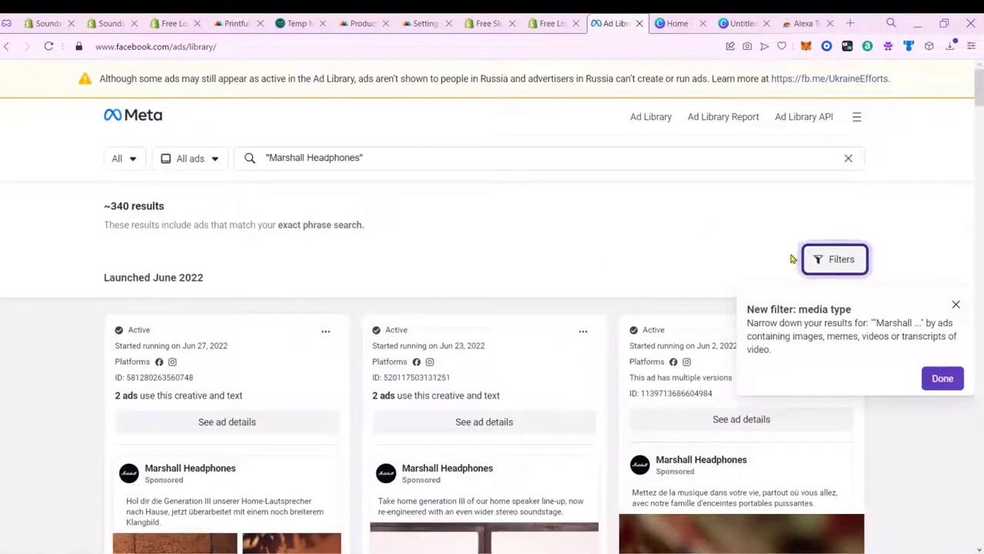
Step: Dismiss the media type filter tip and read through the listed Marshall Headphones ads
{"action": "left_click", "coordinate": [956, 305]}
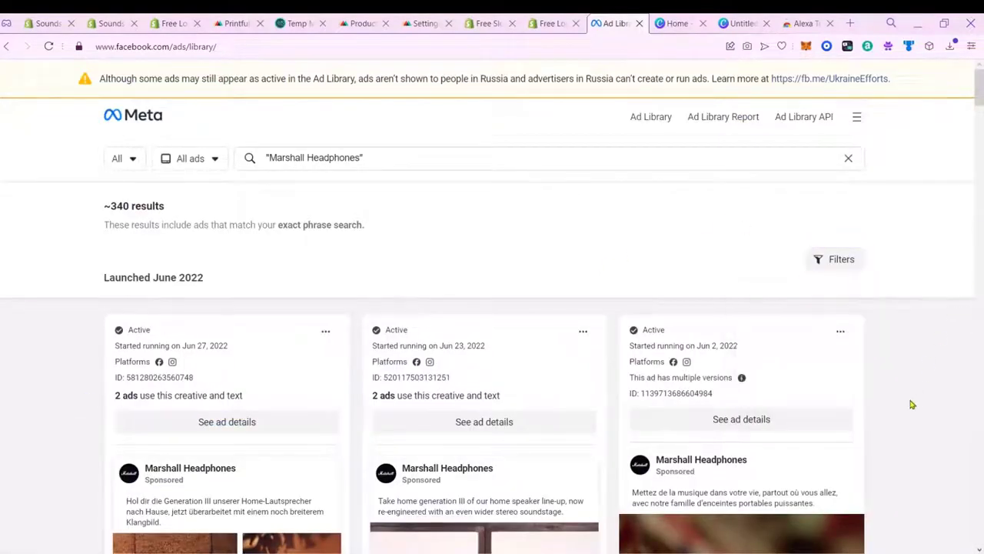
{"action": "left_click_drag", "start_coordinate": [982, 98], "coordinate": [983, 114]}
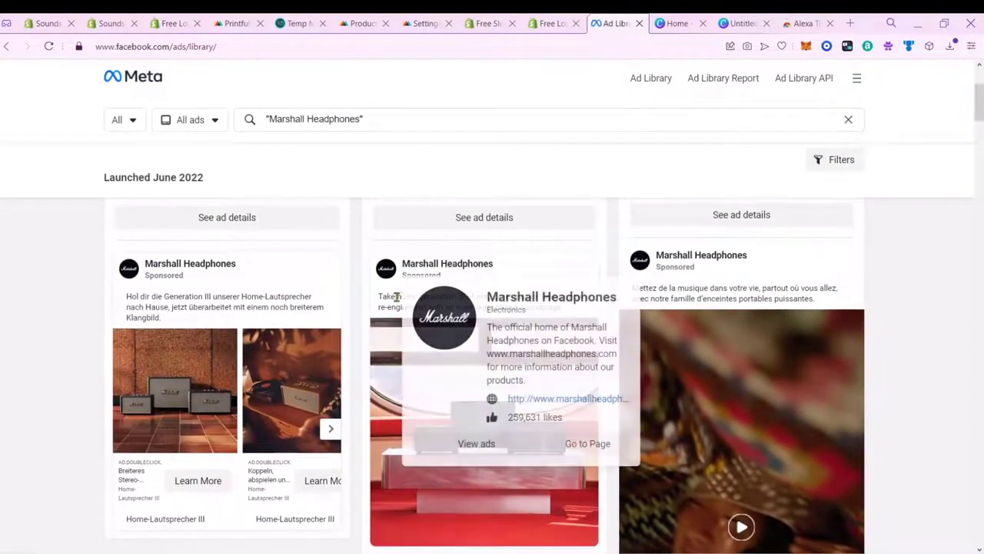
{"action": "left_click_drag", "start_coordinate": [448, 296], "coordinate": [564, 311]}
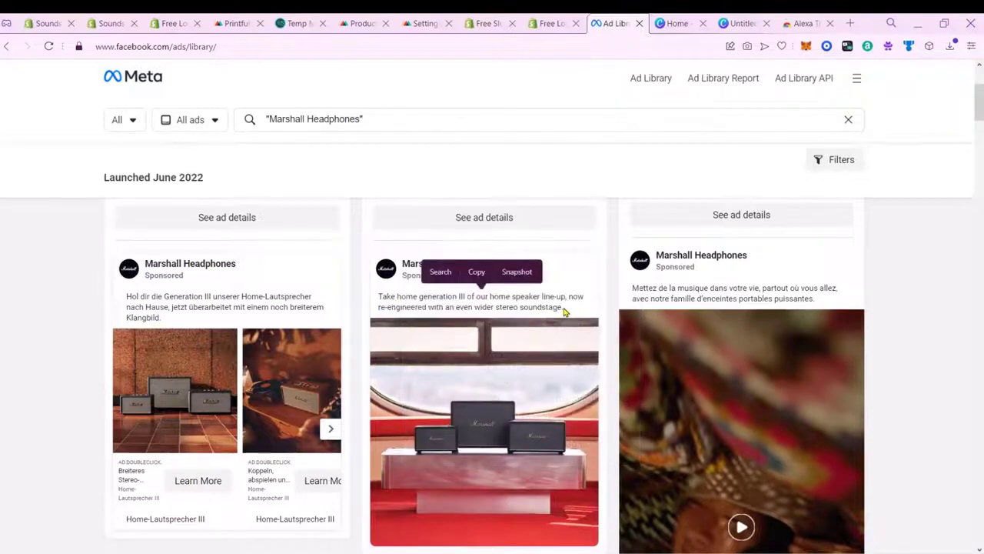
{"action": "left_click_drag", "start_coordinate": [980, 104], "coordinate": [981, 527]}
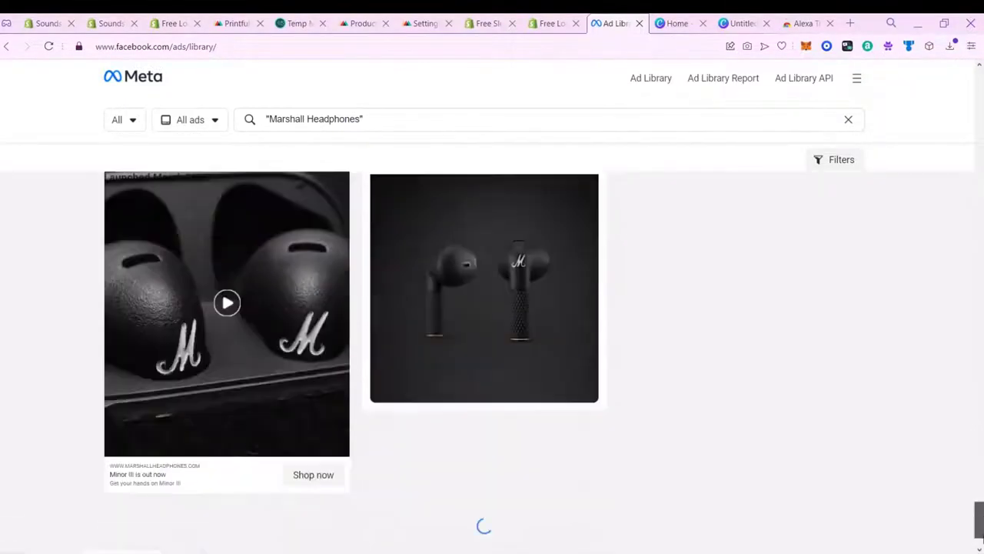
Step: Replace the query with 'headphone' and pick a Headphones advertiser from the suggestions
{"action": "left_click", "coordinate": [343, 115]}
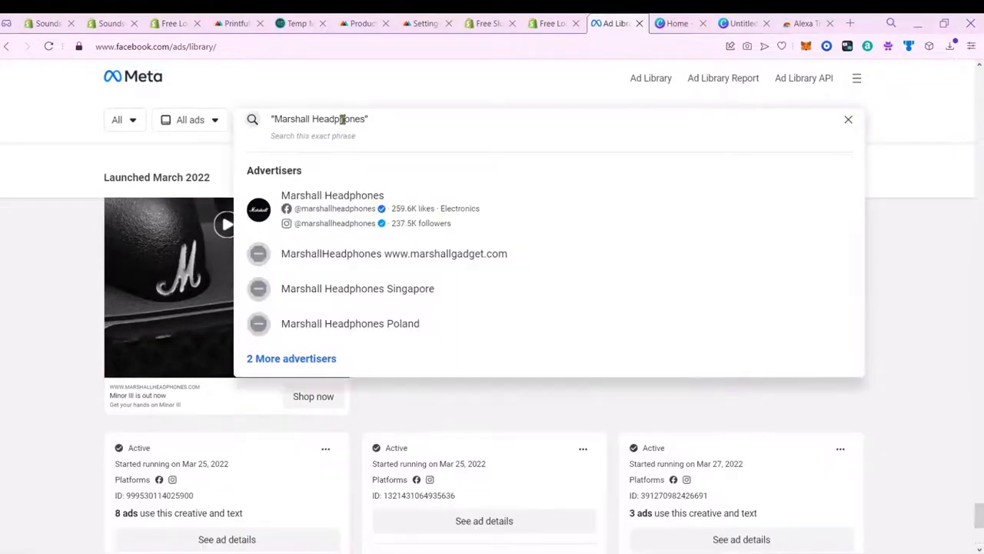
{"action": "key", "text": "ctrl+a"}
{"action": "type", "text": "headphone"}
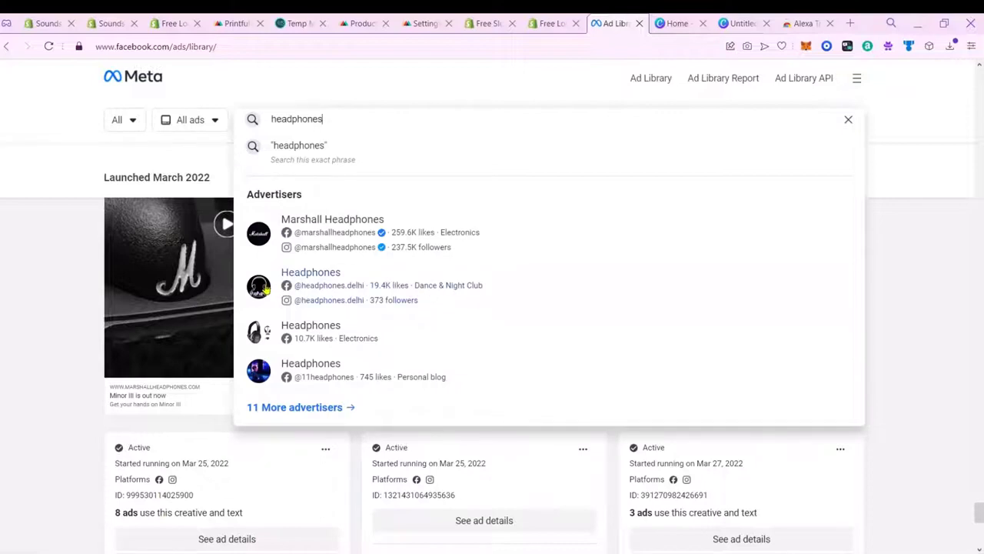
{"action": "left_click", "coordinate": [366, 279]}
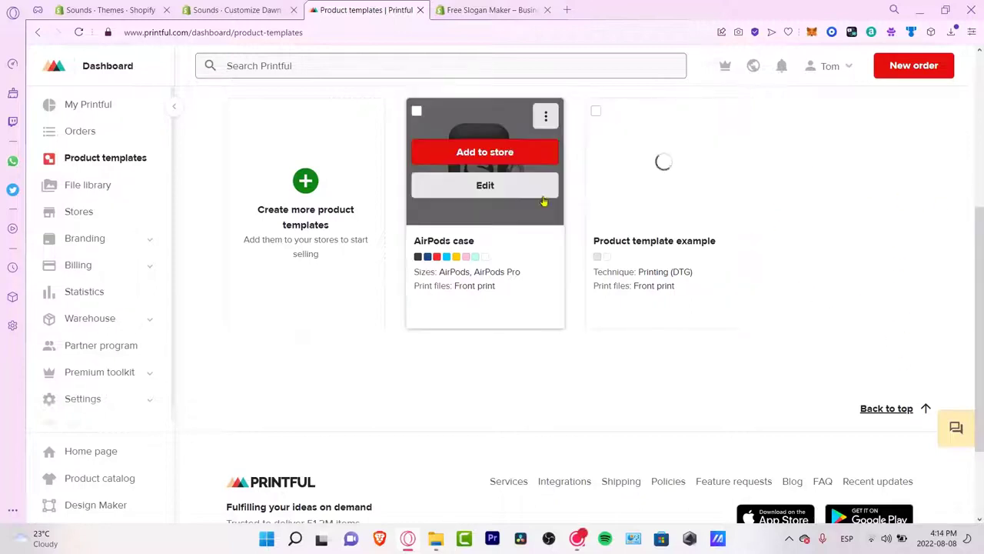
Step: Add the AirPods case template to the store and advance past design and mockups to Details
{"action": "left_click", "coordinate": [499, 194]}
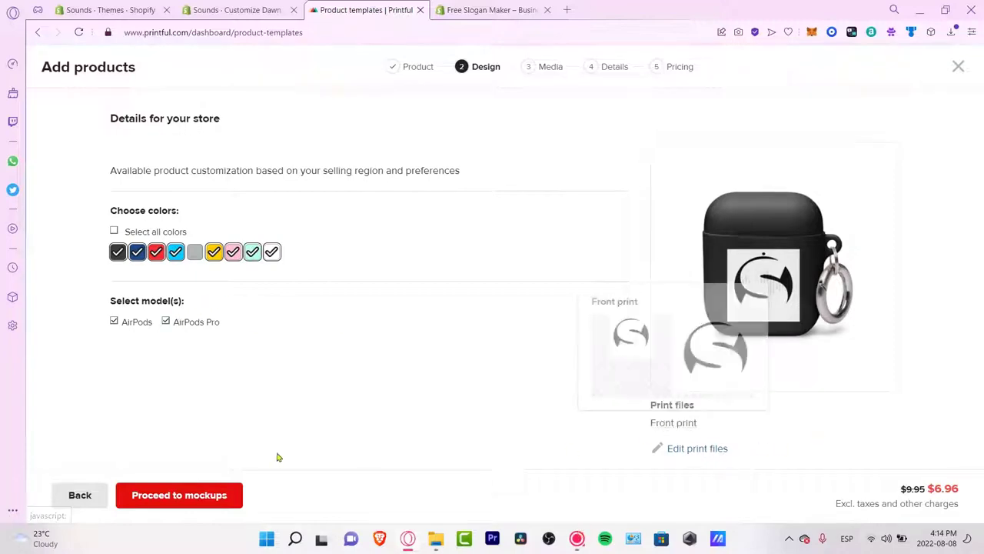
{"action": "left_click", "coordinate": [179, 496]}
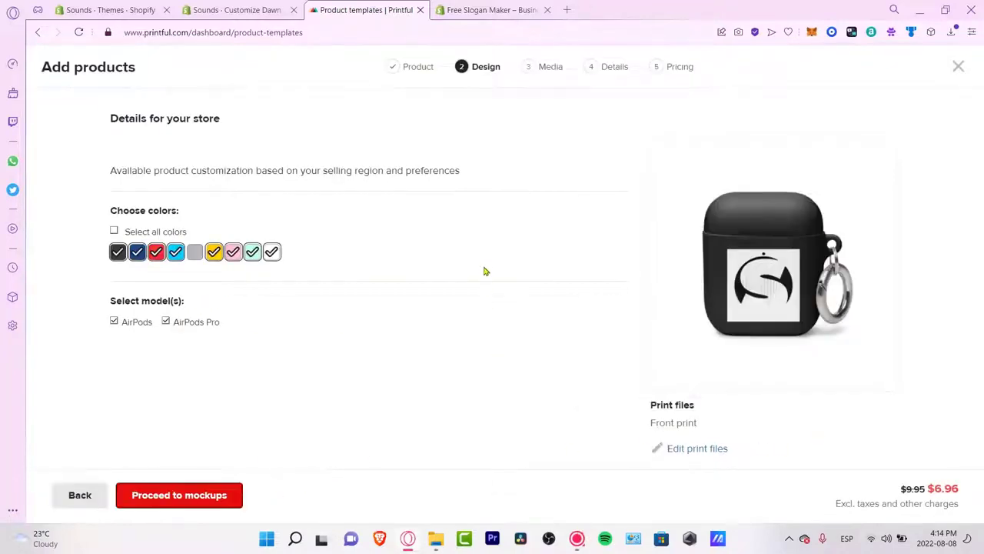
{"action": "left_click", "coordinate": [196, 504]}
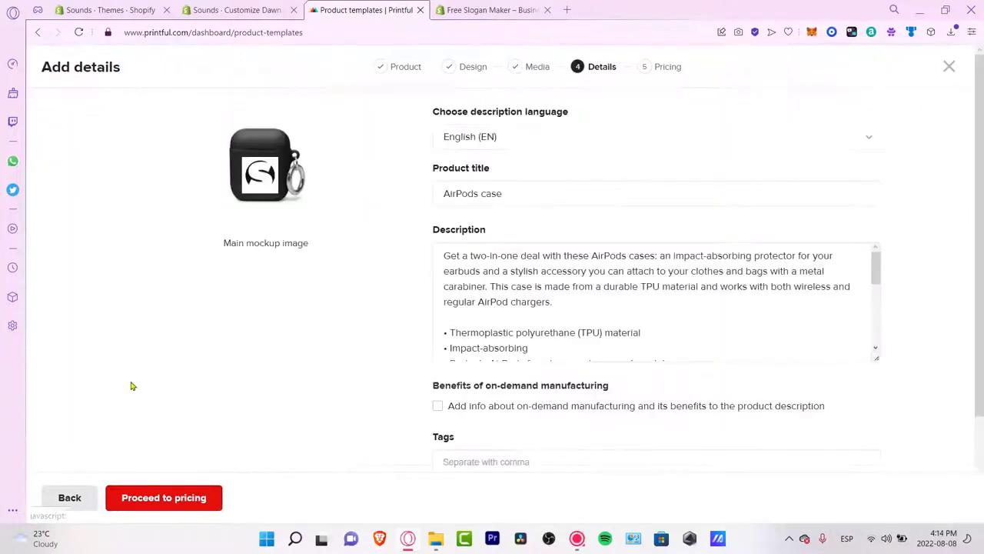
Step: Edit the AirPods case title with 'Customie' and add it to the Home page collection
{"action": "left_click", "coordinate": [521, 185]}
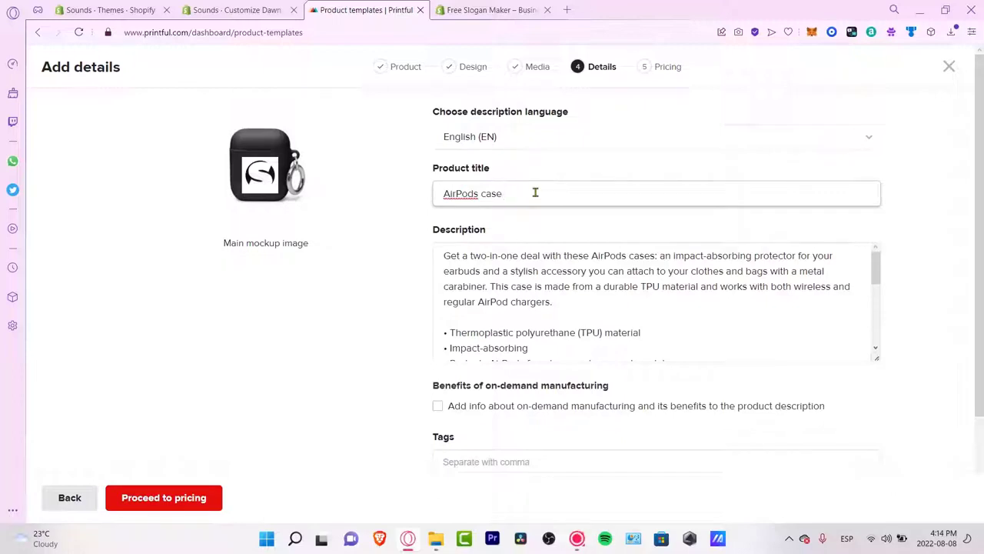
{"action": "type", "text": "Customie"}
{"action": "scroll", "coordinate": [418, 379], "scroll_direction": "down", "scroll_amount": 2}
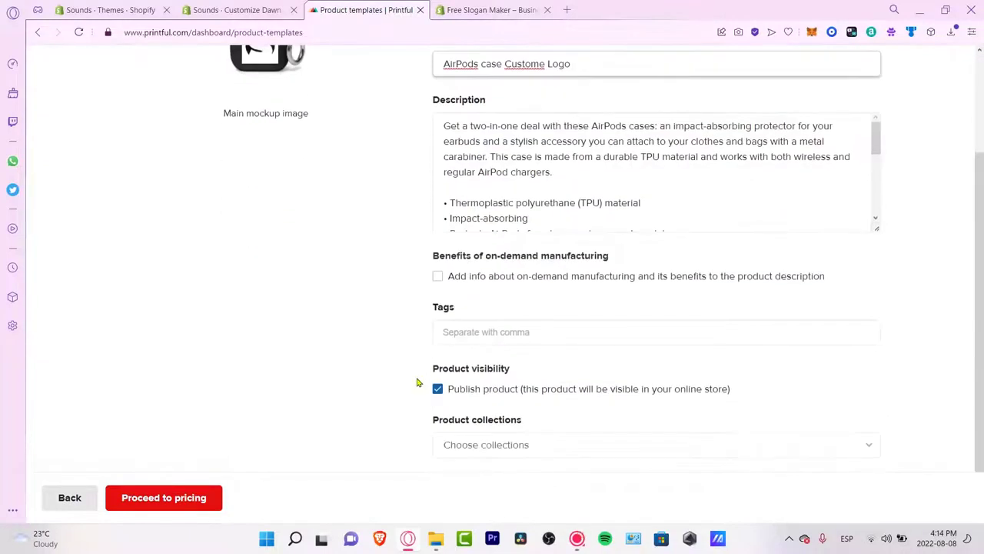
{"action": "left_click", "coordinate": [454, 439]}
{"action": "left_click", "coordinate": [468, 474]}
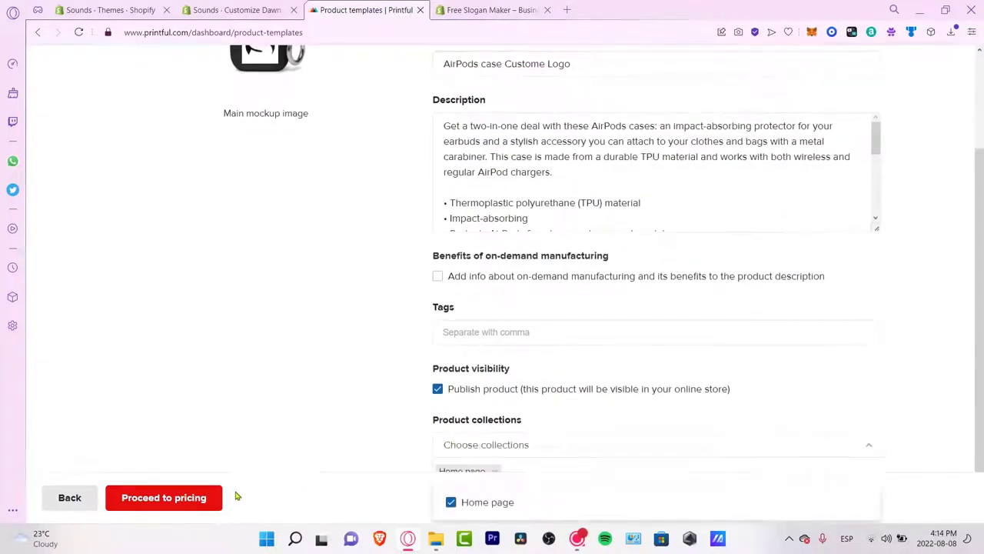
{"action": "left_click", "coordinate": [164, 497]}
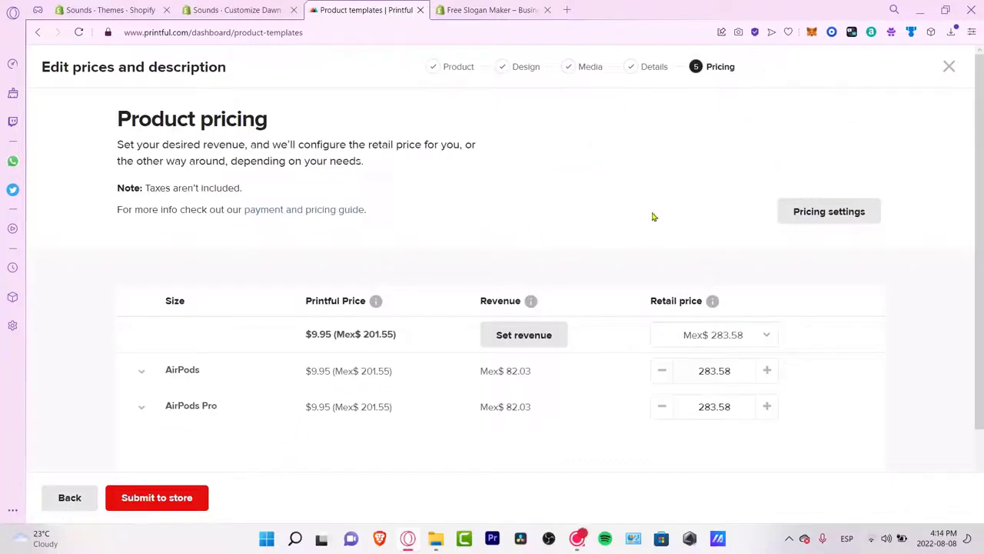
Step: Review the base price and revenue, submit the product to the store, and return to Shopify
{"action": "scroll", "coordinate": [652, 216], "scroll_direction": "down", "scroll_amount": 2}
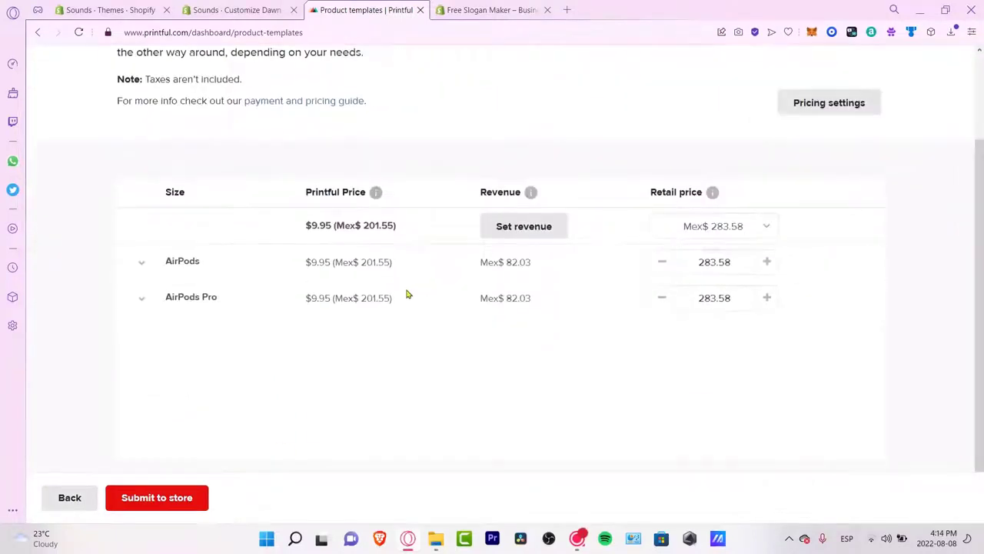
{"action": "left_click_drag", "start_coordinate": [404, 229], "coordinate": [301, 238]}
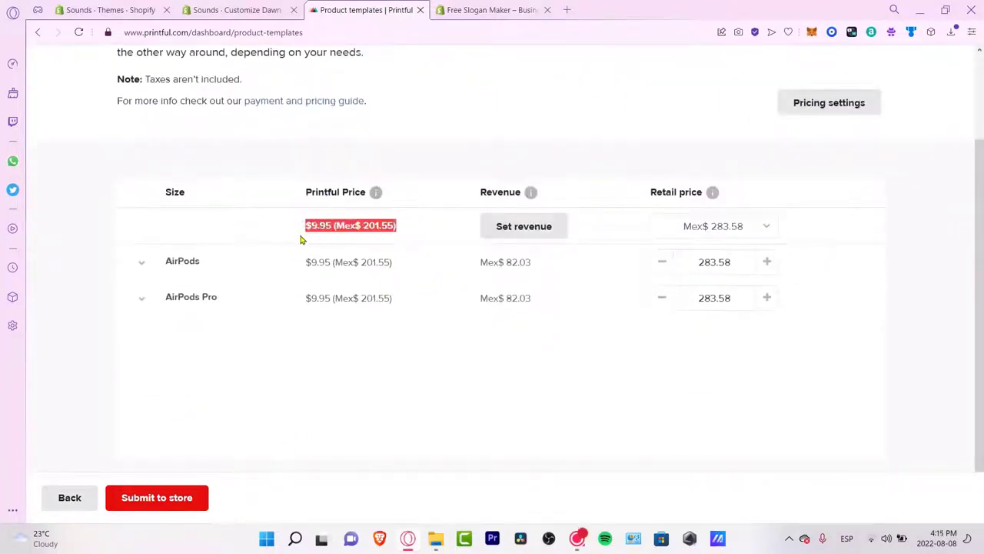
{"action": "left_click_drag", "start_coordinate": [582, 274], "coordinate": [473, 277]}
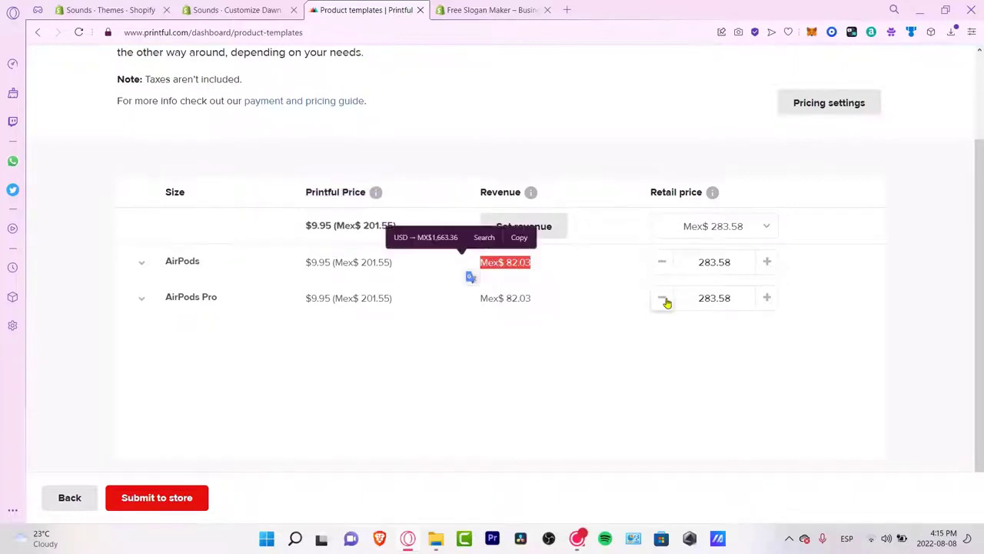
{"action": "left_click", "coordinate": [157, 498]}
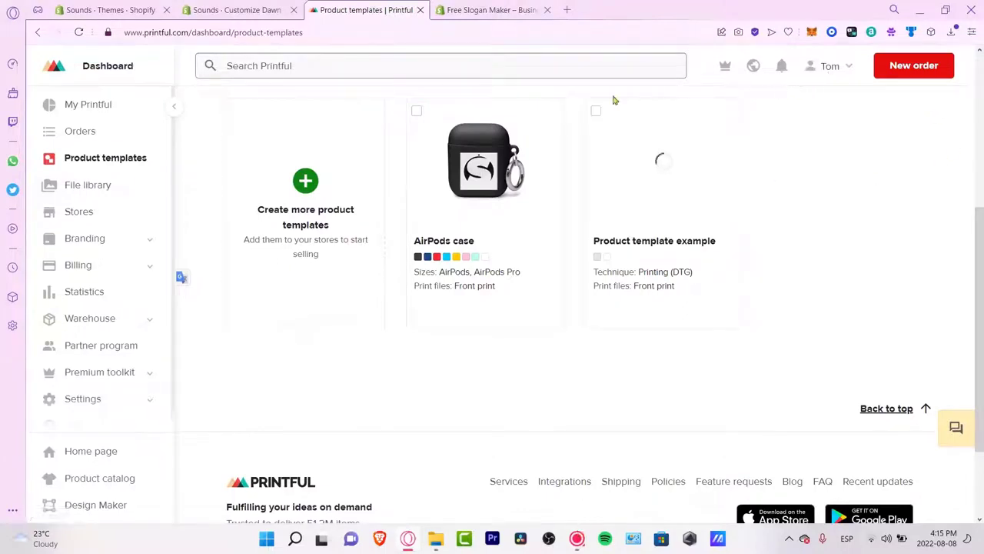
{"action": "left_click", "coordinate": [237, 10]}
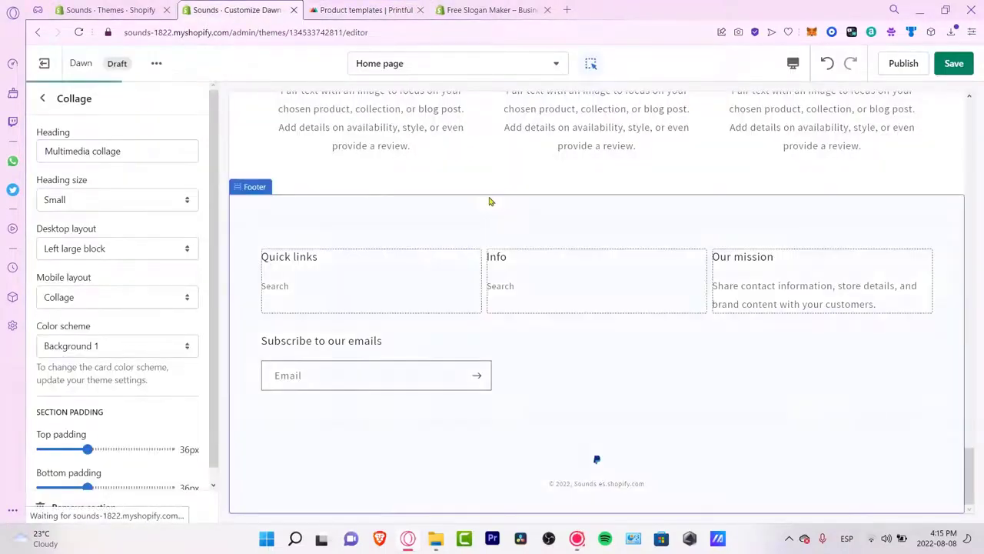
Step: Go to the Online Store themes page and open the admin search box to look up DSers
{"action": "left_click", "coordinate": [126, 6]}
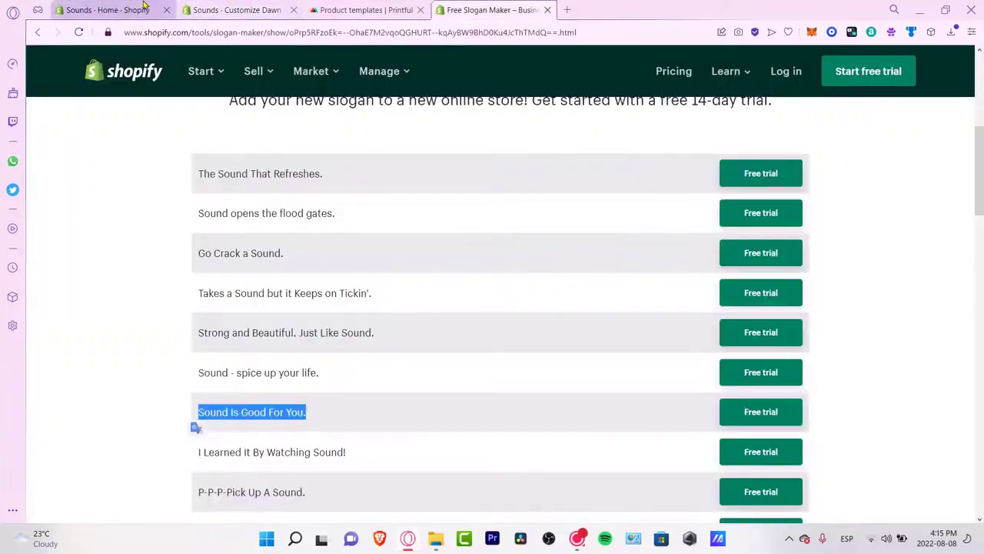
{"action": "left_click", "coordinate": [143, 6]}
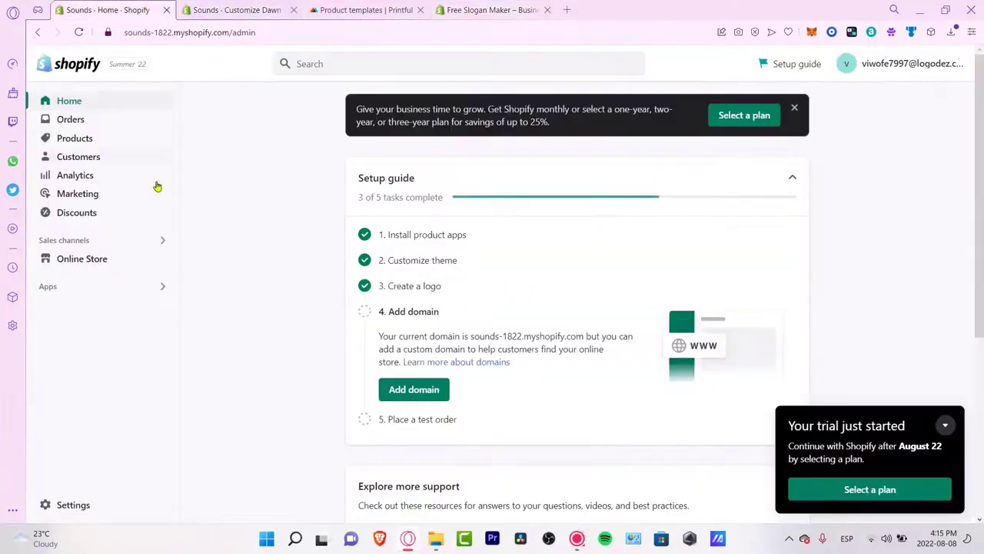
{"action": "left_click", "coordinate": [95, 286]}
{"action": "left_click", "coordinate": [98, 261]}
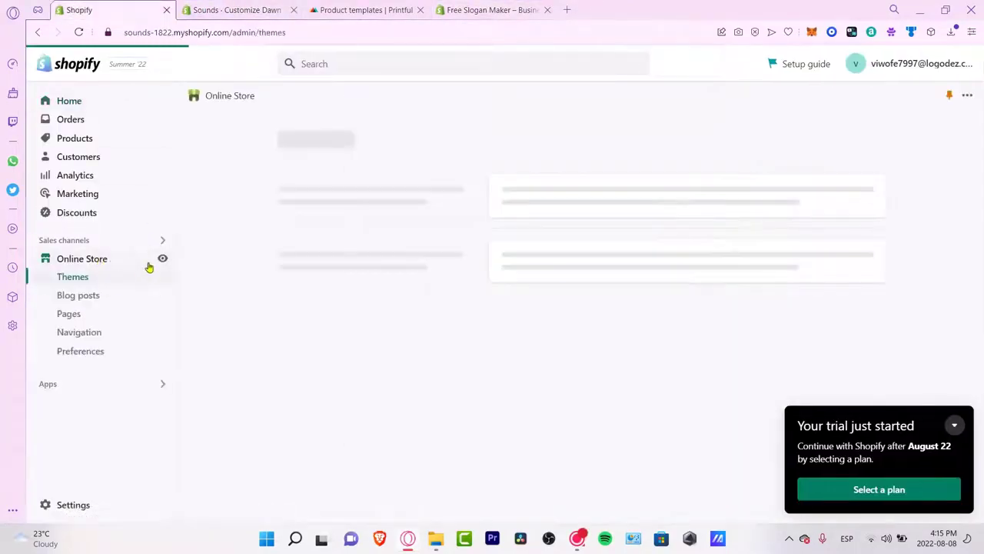
{"action": "left_click", "coordinate": [446, 63]}
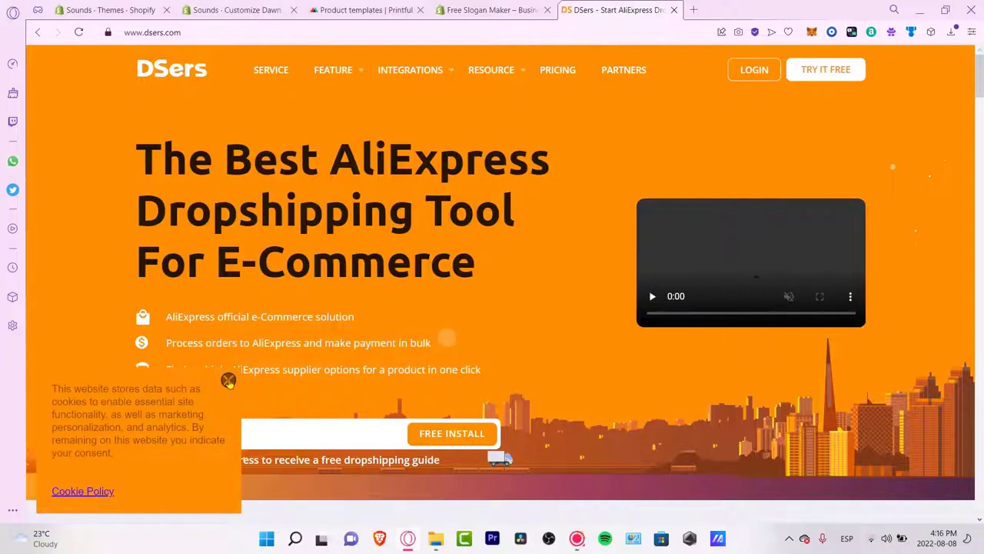
Step: On the DSers site, go through sign-in to account creation, then choose to link a Shopify store
{"action": "left_click_drag", "start_coordinate": [300, 158], "coordinate": [528, 247]}
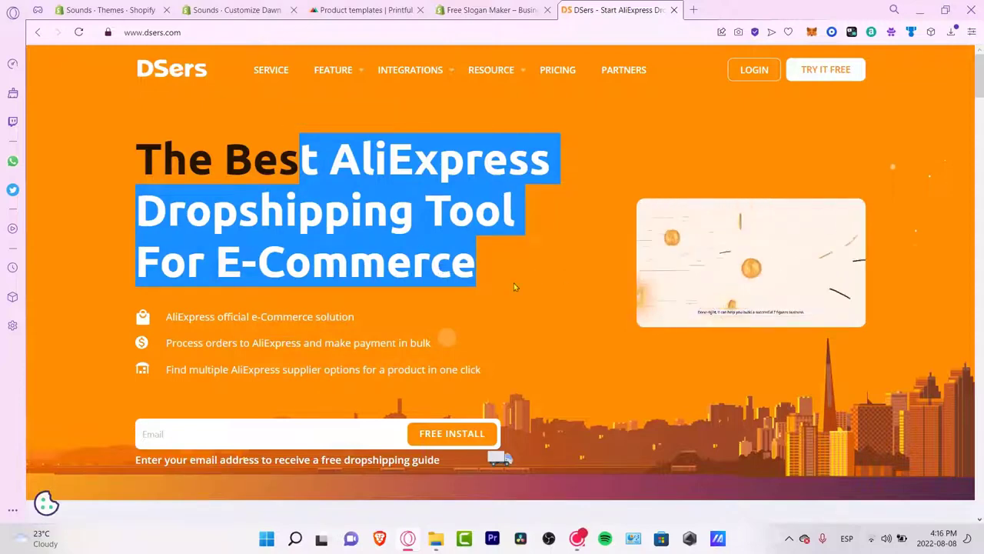
{"action": "left_click", "coordinate": [528, 229]}
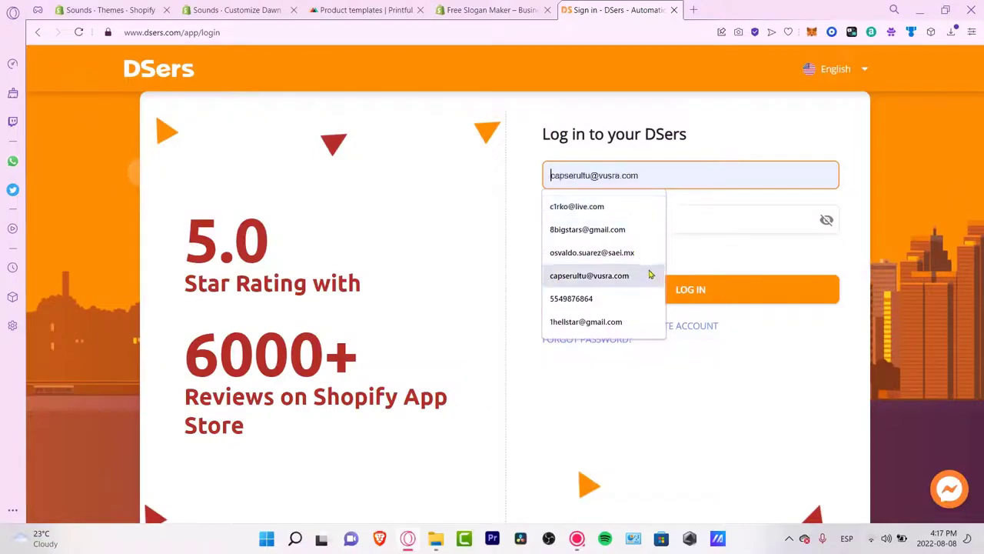
{"action": "left_click", "coordinate": [691, 329]}
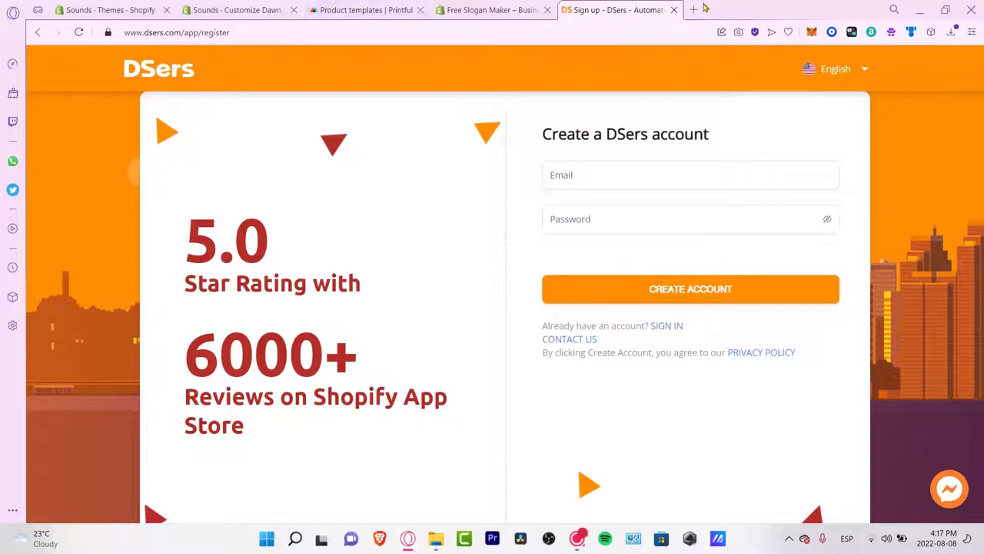
{"action": "left_click", "coordinate": [94, 8]}
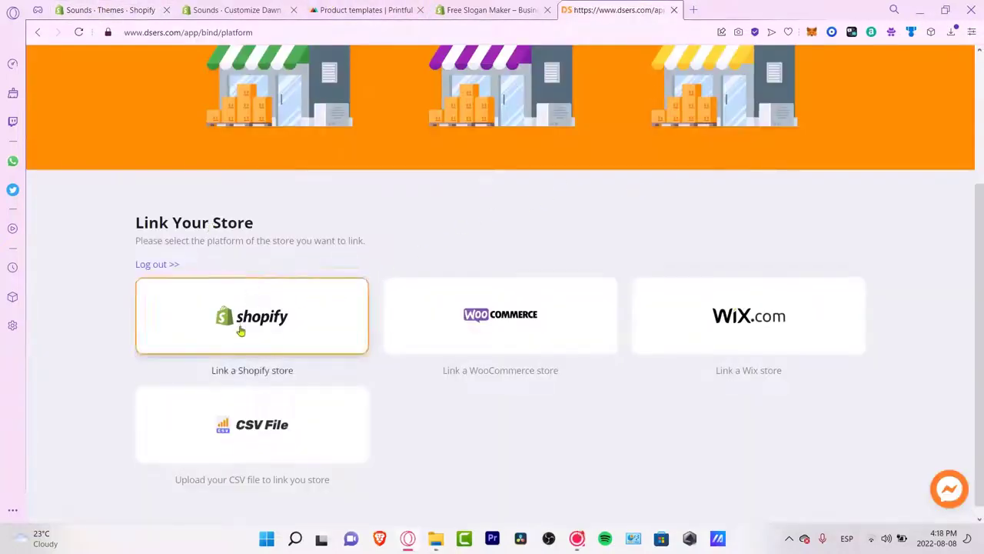
{"action": "left_click", "coordinate": [329, 353]}
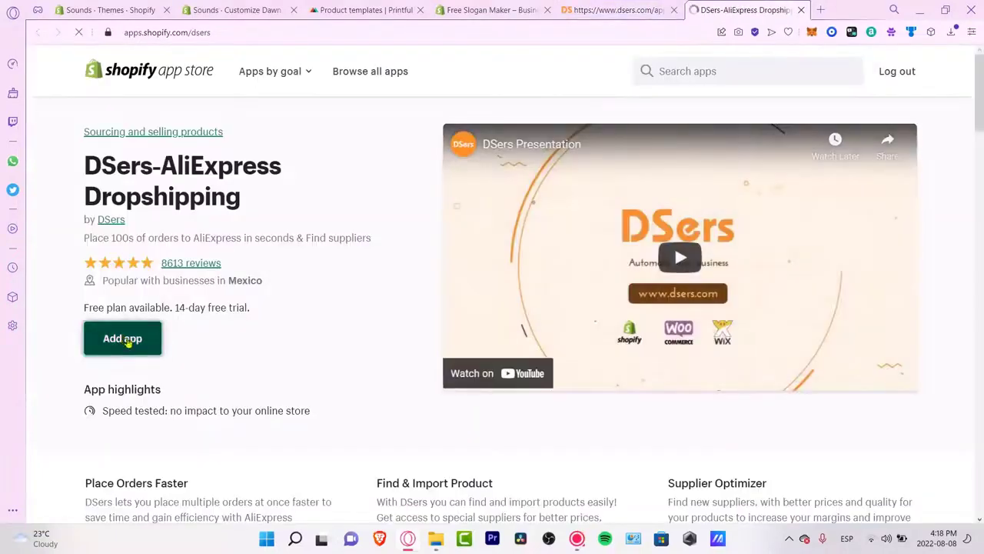
Step: Install DSers-AliExpress Dropshipping on the Sounds store and choose the free Basic plan
{"action": "left_click", "coordinate": [122, 339]}
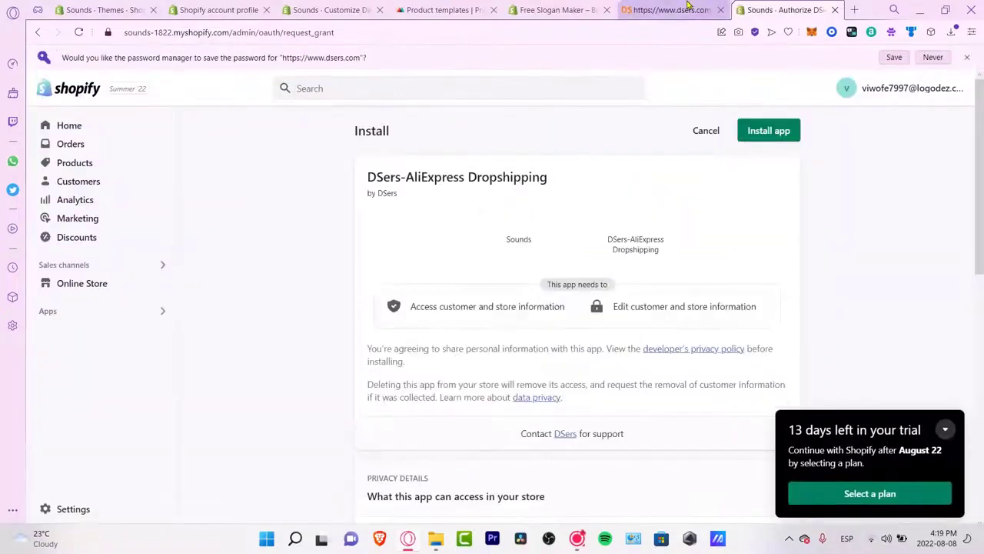
{"action": "left_click", "coordinate": [720, 11]}
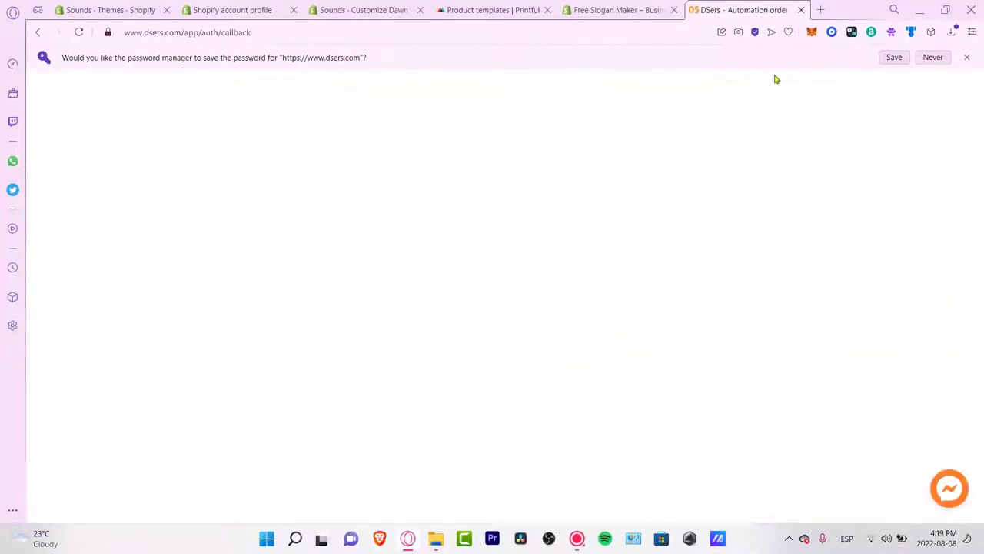
{"action": "left_click", "coordinate": [969, 58]}
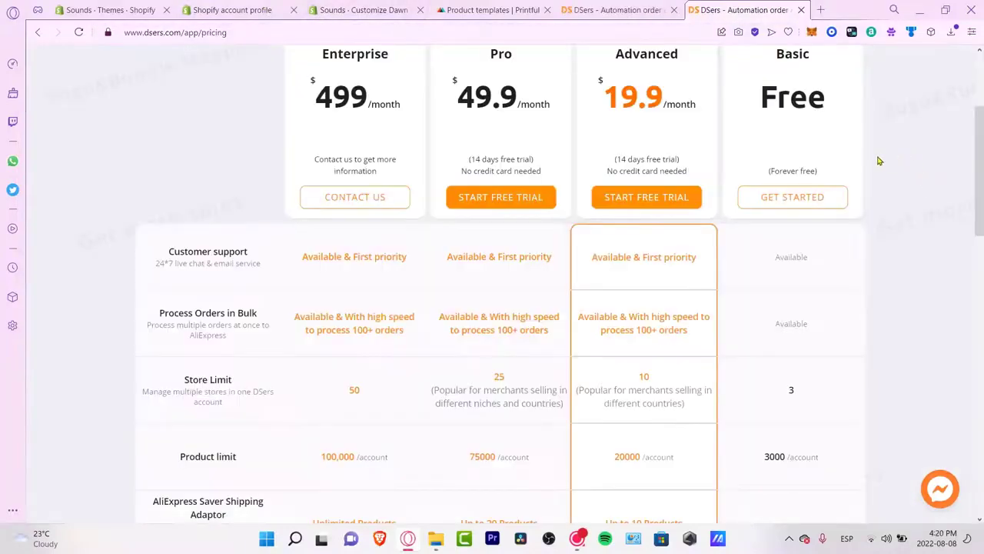
{"action": "scroll", "coordinate": [880, 155], "scroll_direction": "up", "scroll_amount": 3}
{"action": "left_click", "coordinate": [806, 395]}
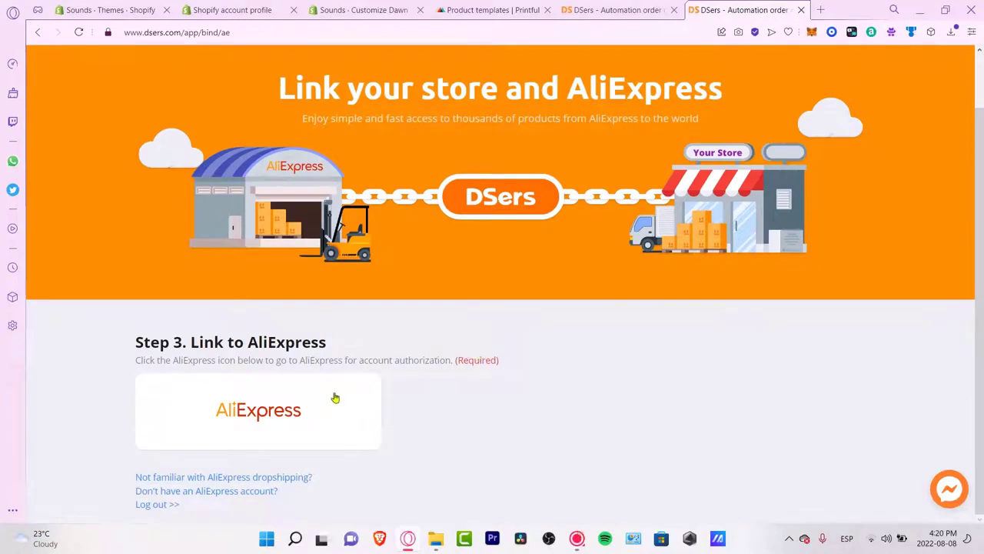
Step: Create a new AliExpress account using the saved e-mail and a password
{"action": "left_click", "coordinate": [277, 434]}
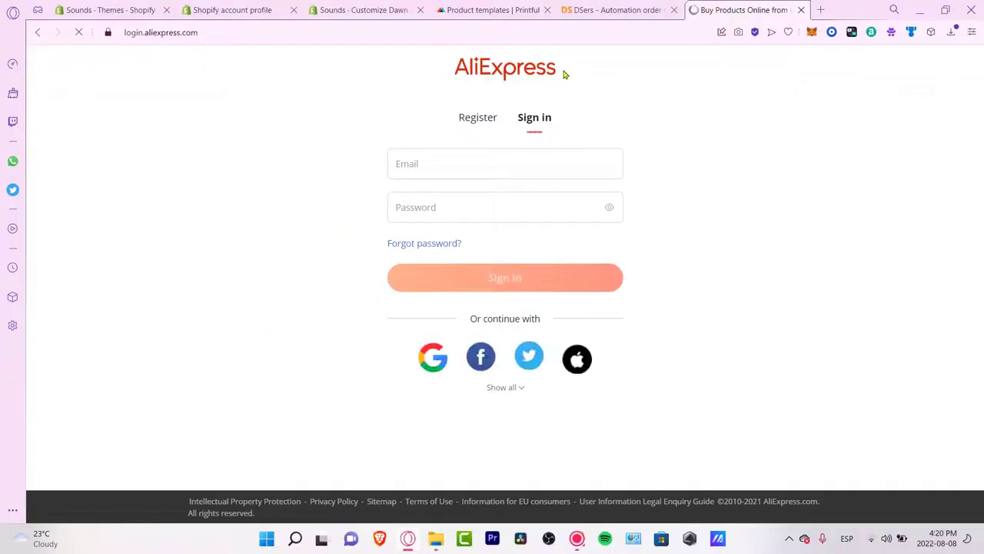
{"action": "left_click", "coordinate": [561, 165]}
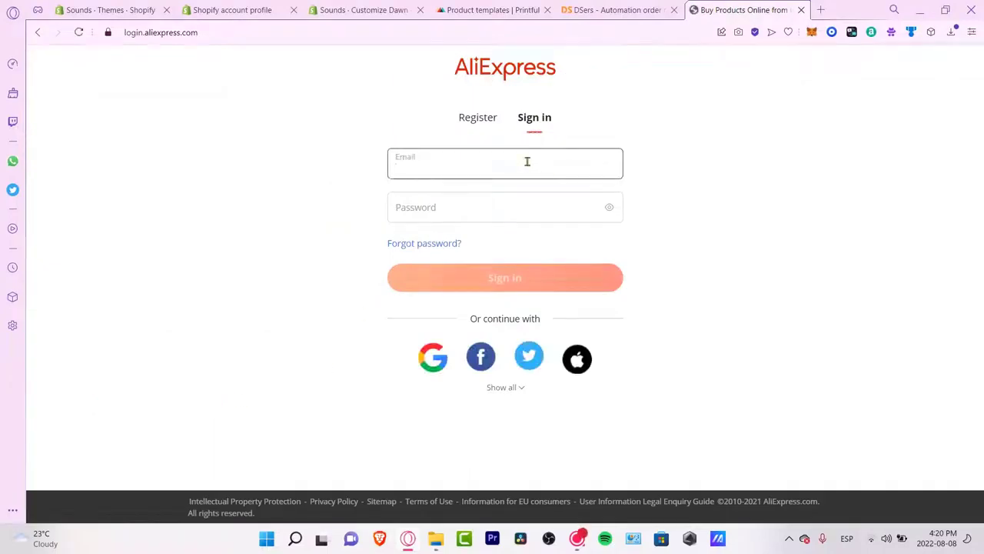
{"action": "key", "text": "ctrl+v"}
{"action": "left_click", "coordinate": [498, 218]}
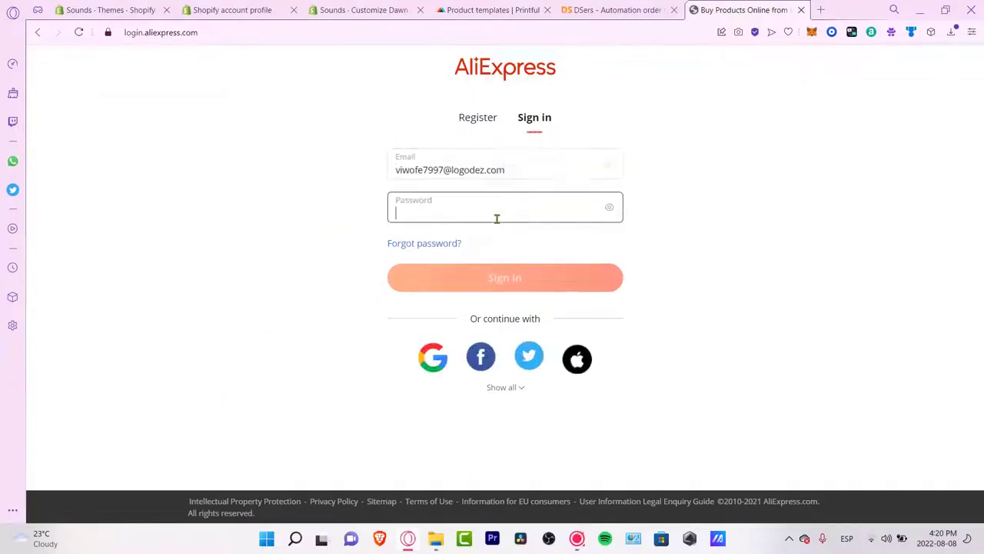
{"action": "type", "text": "••••"}
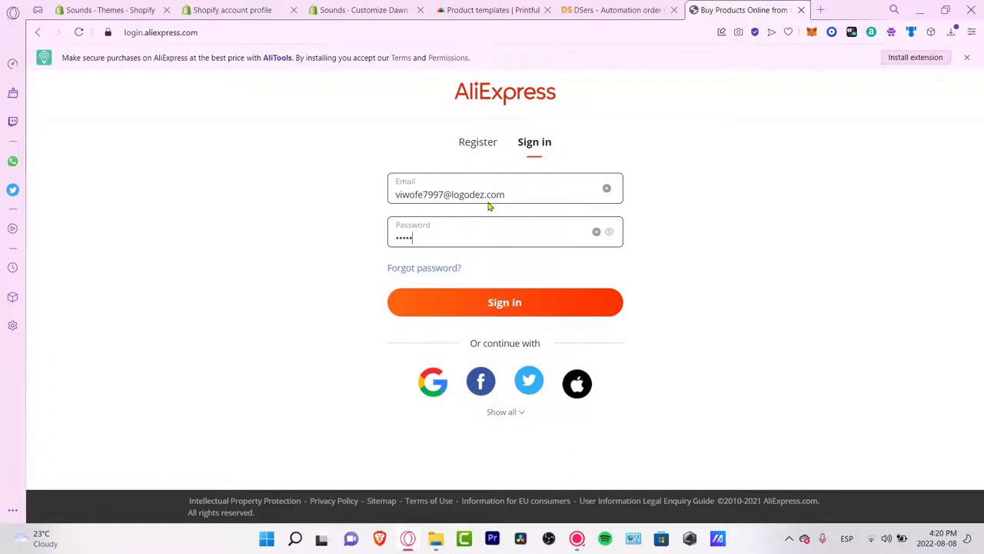
{"action": "type", "text": "••"}
{"action": "type", "text": "•••••••"}
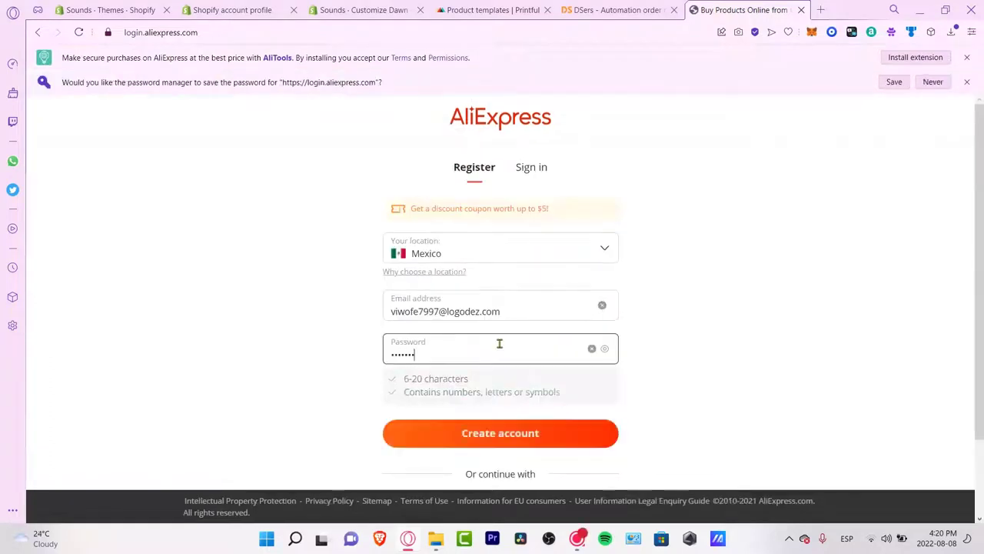
{"action": "left_click", "coordinate": [514, 431]}
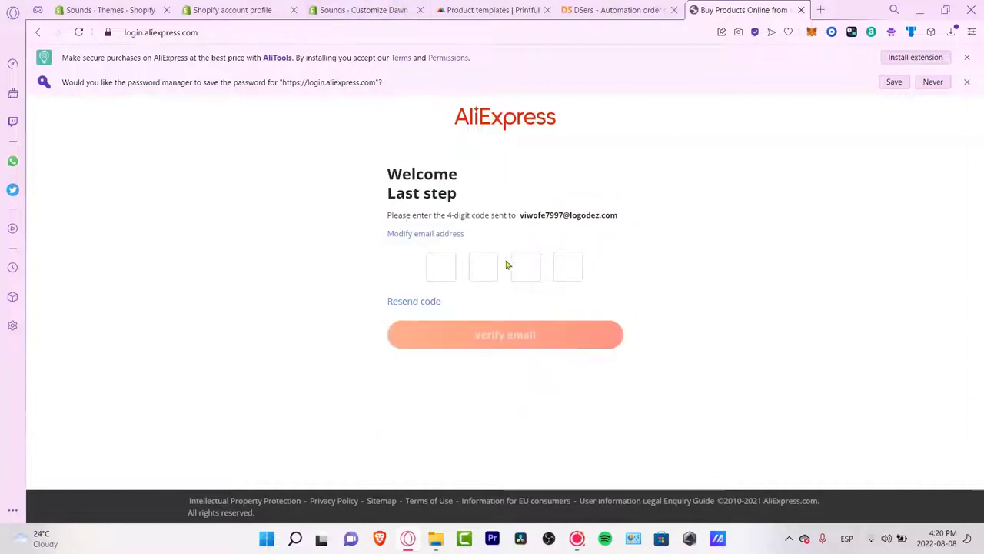
Step: Search the web for 'temporary mail' in a new browser tab
{"action": "left_click", "coordinate": [820, 10]}
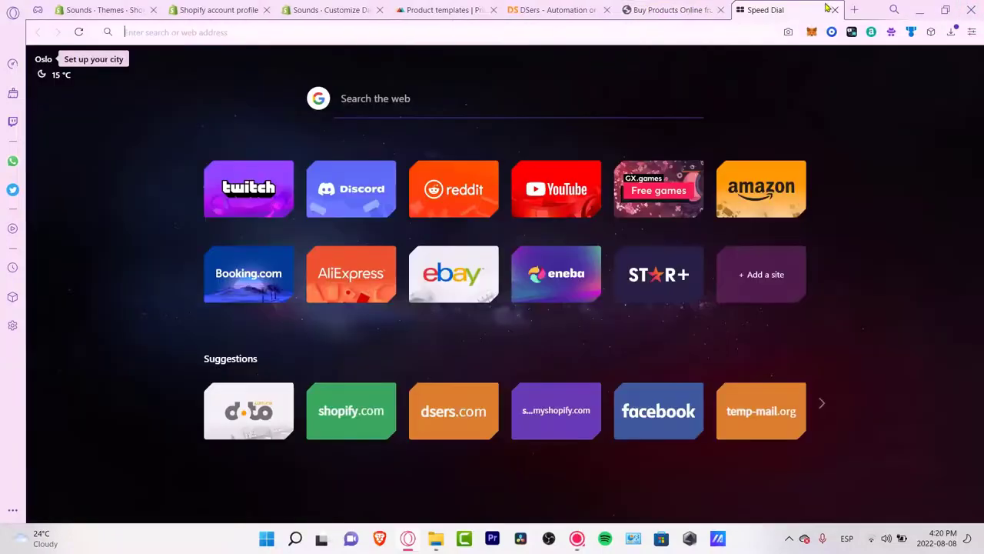
{"action": "type", "text": "temporary mail"}
{"action": "key", "text": "Return"}
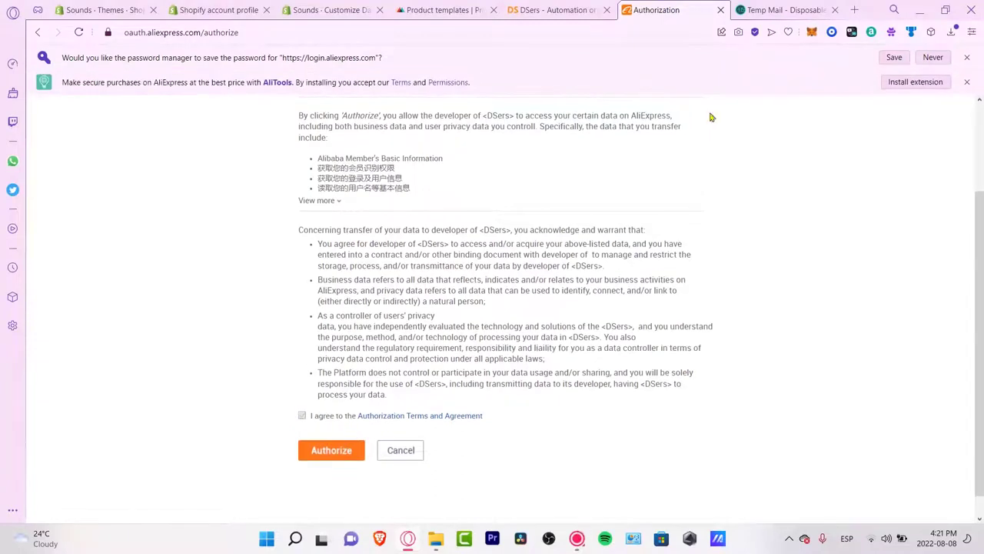
Step: Dismiss the save-password and extension offers, then authorize DSers on AliExpress
{"action": "left_click", "coordinate": [967, 58]}
{"action": "left_click", "coordinate": [968, 58]}
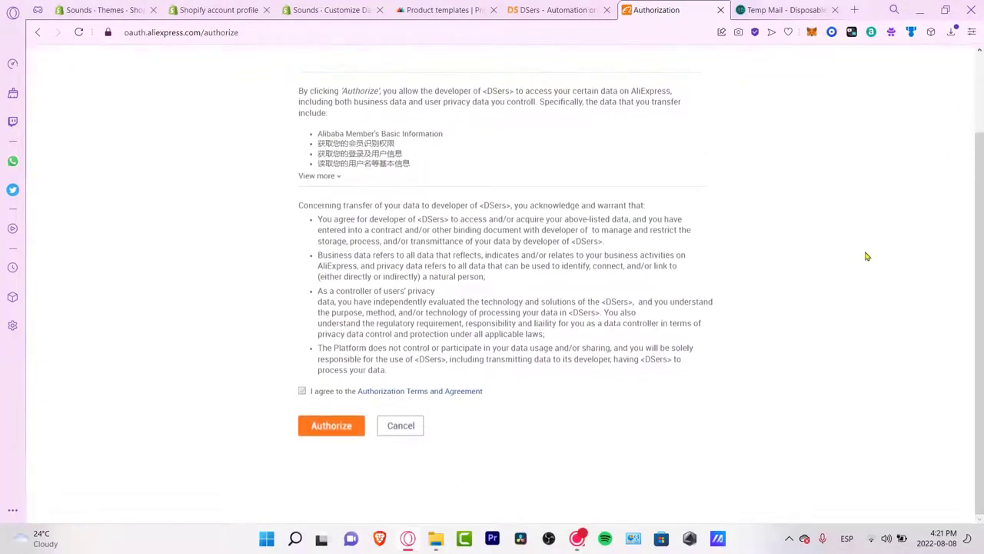
{"action": "scroll", "coordinate": [861, 227], "scroll_direction": "up", "scroll_amount": 2}
{"action": "scroll", "coordinate": [387, 418], "scroll_direction": "down", "scroll_amount": 2}
{"action": "left_click", "coordinate": [356, 428]}
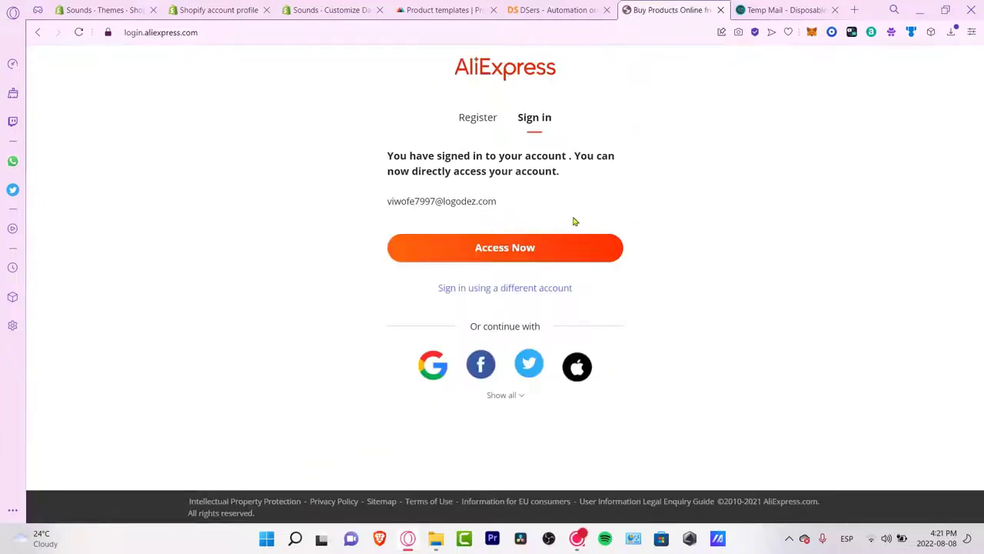
Step: Sign in to AliExpress with the saved e-mail and password, then pass the slide verification
{"action": "left_click", "coordinate": [507, 250]}
{"action": "left_click", "coordinate": [530, 176]}
{"action": "left_click", "coordinate": [459, 193]}
{"action": "left_click", "coordinate": [446, 210]}
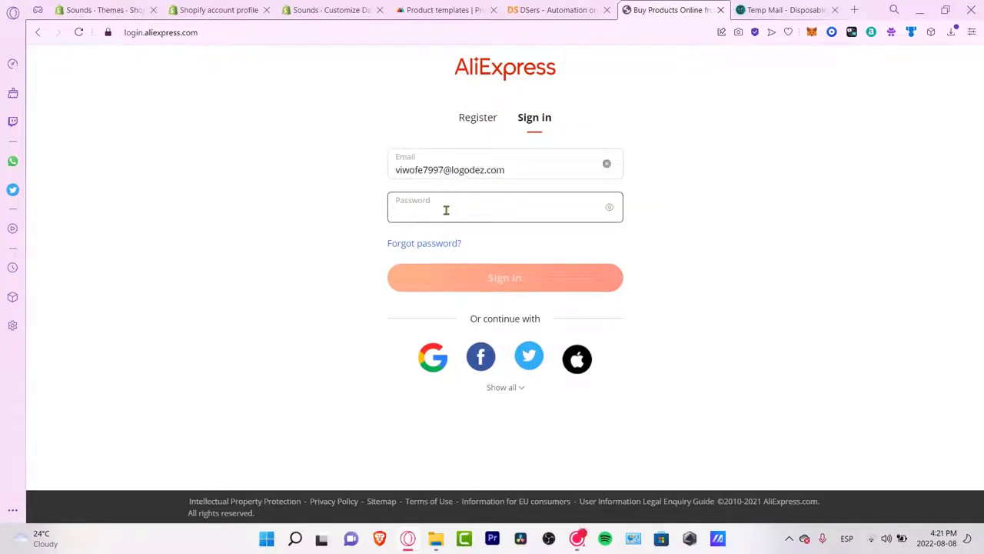
{"action": "type", "text": "••••••"}
{"action": "key", "text": "Return"}
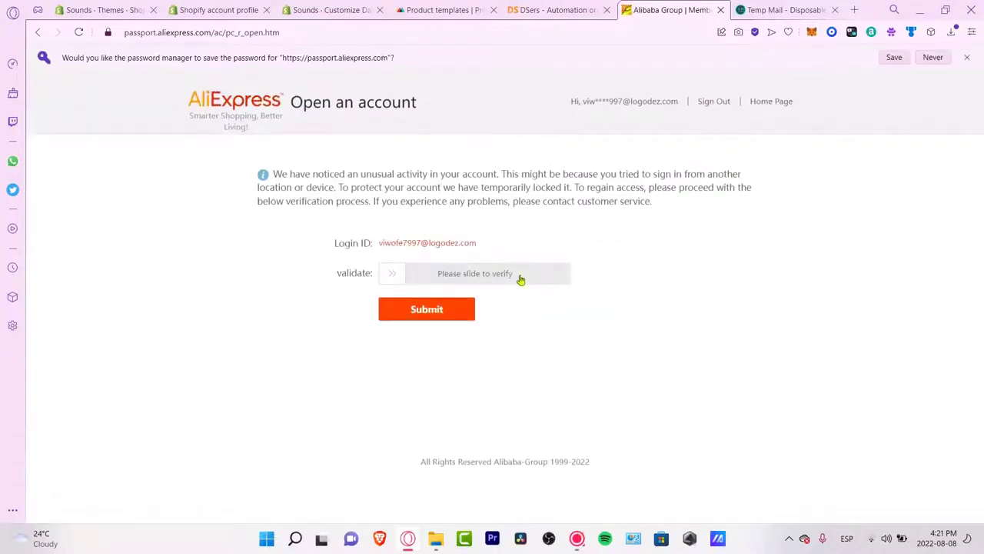
{"action": "left_click_drag", "start_coordinate": [398, 273], "coordinate": [563, 294]}
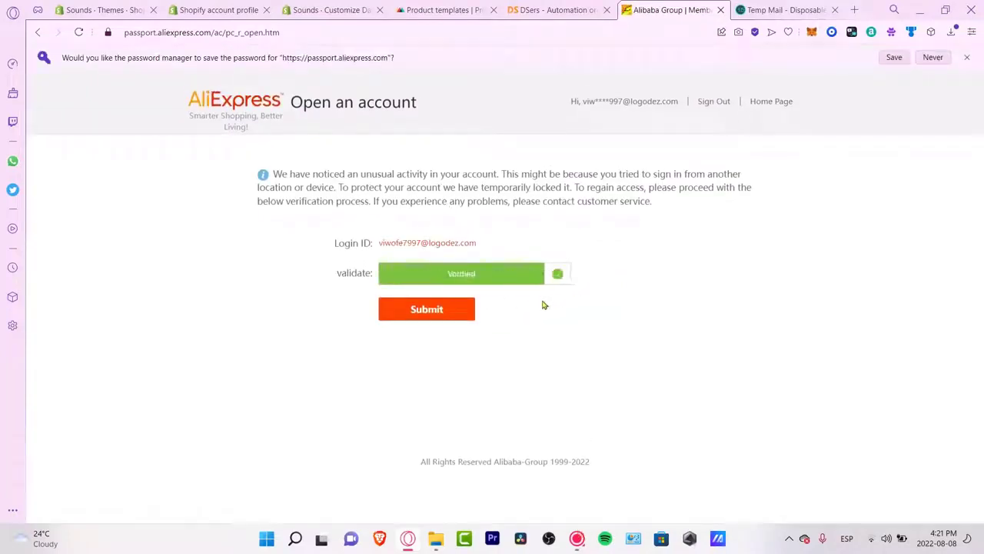
{"action": "left_click", "coordinate": [464, 317]}
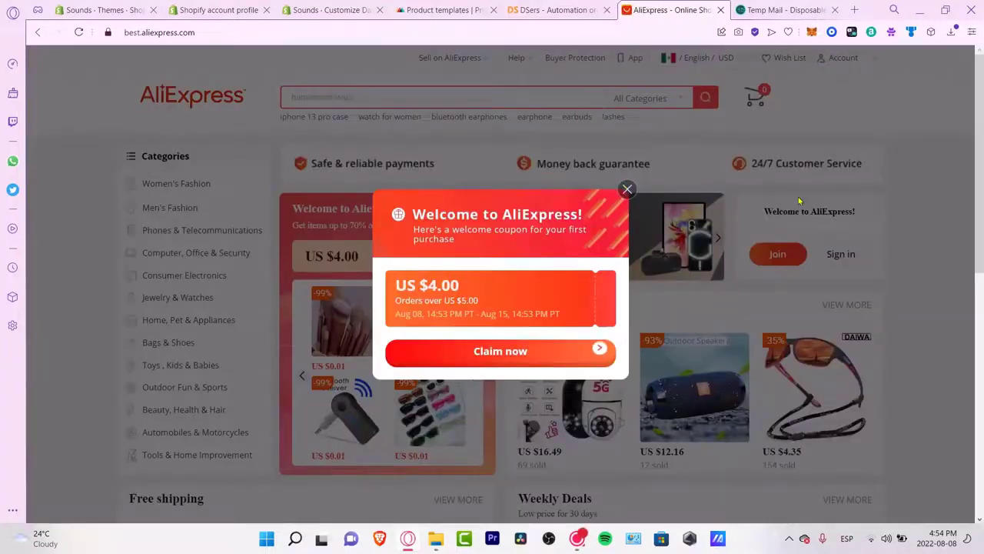
Step: Close the US $4.00 welcome coupon popup and search AliExpress for 'headphones'
{"action": "left_click", "coordinate": [632, 191]}
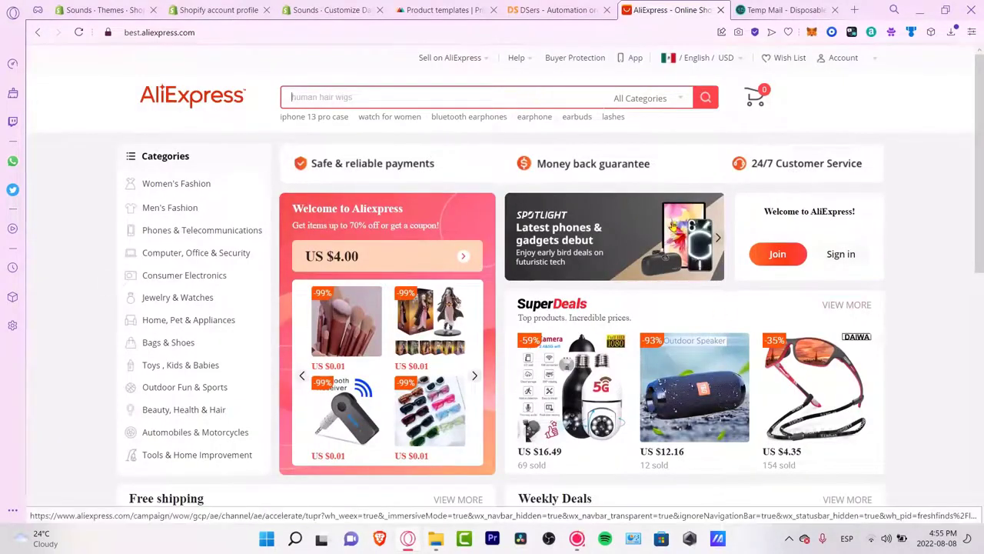
{"action": "left_click", "coordinate": [440, 98]}
{"action": "type", "text": "headphones"}
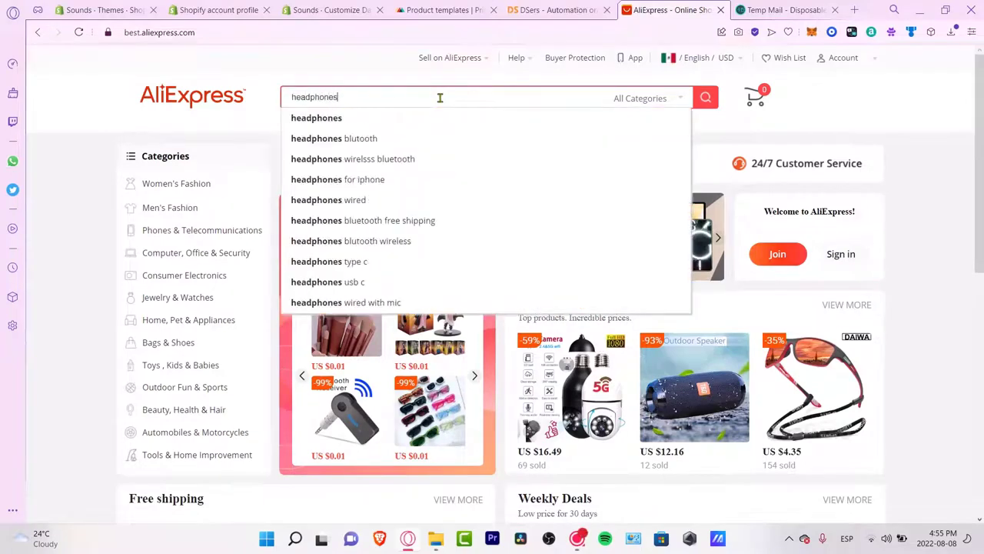
{"action": "key", "text": "Return"}
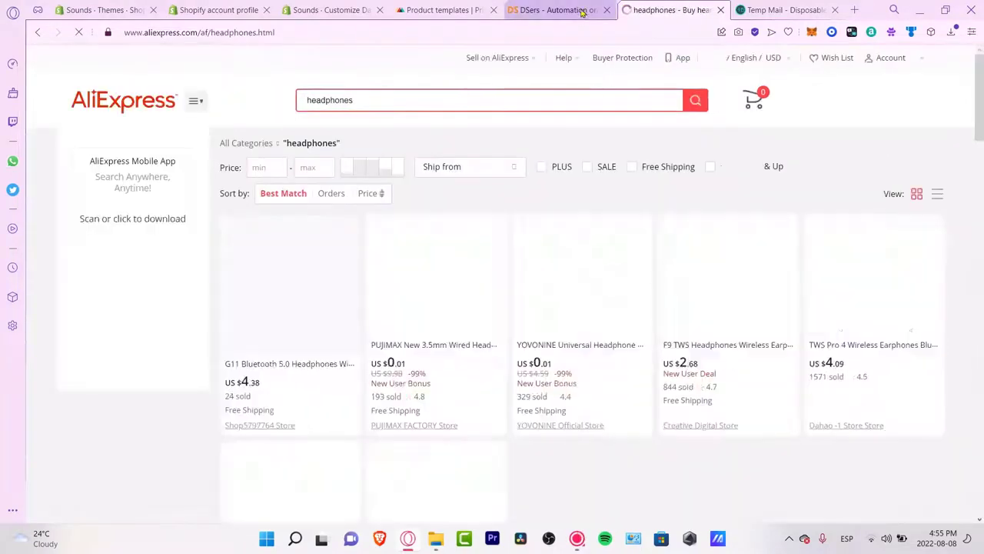
{"action": "left_click", "coordinate": [579, 7]}
Step: Return to Shopify and log in to DSers with the saved account
{"action": "left_click", "coordinate": [626, 202]}
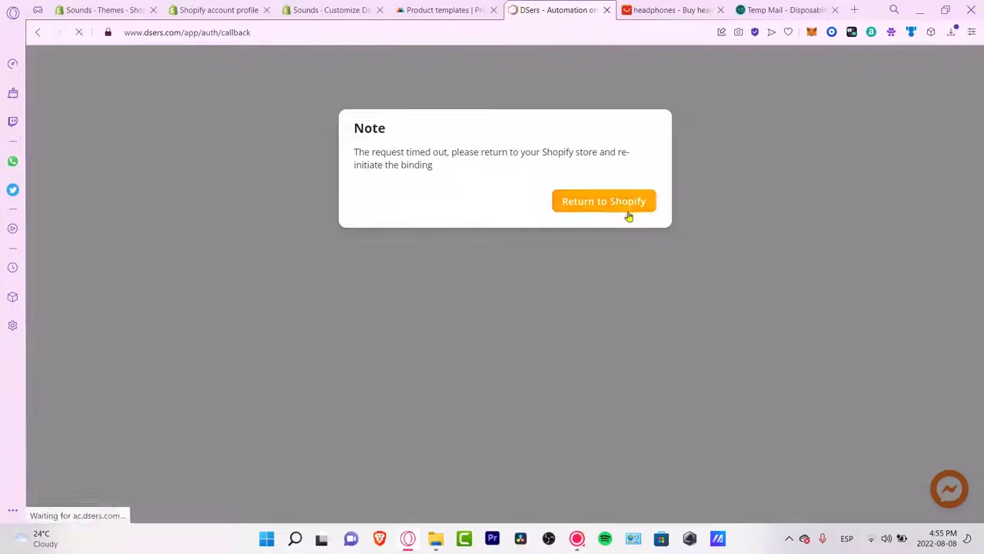
{"action": "left_click", "coordinate": [652, 10]}
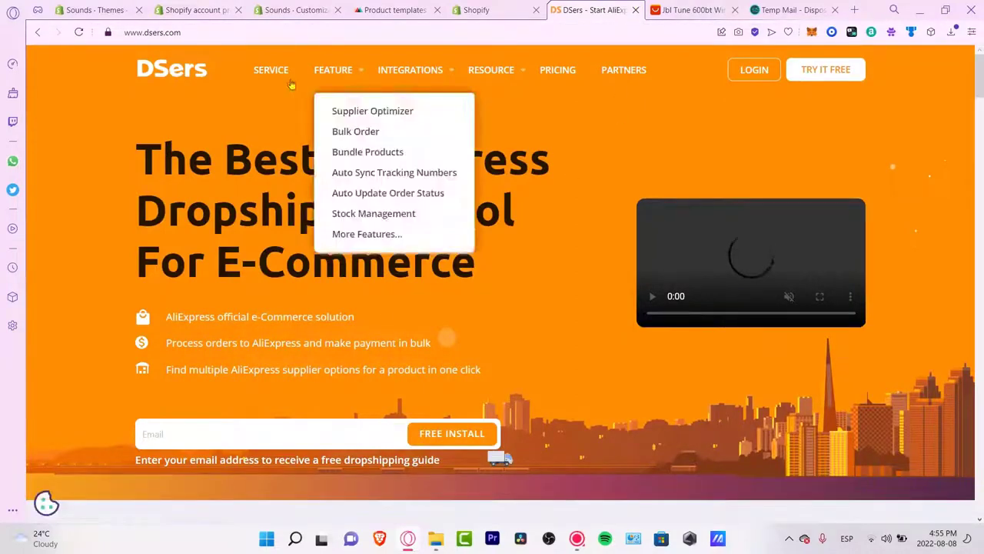
{"action": "left_click", "coordinate": [754, 69]}
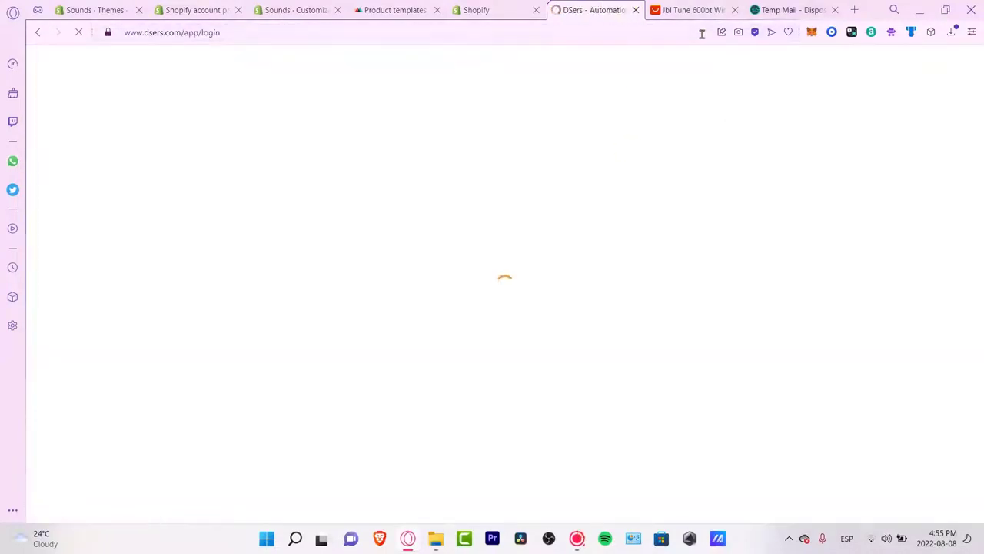
{"action": "left_click", "coordinate": [677, 178]}
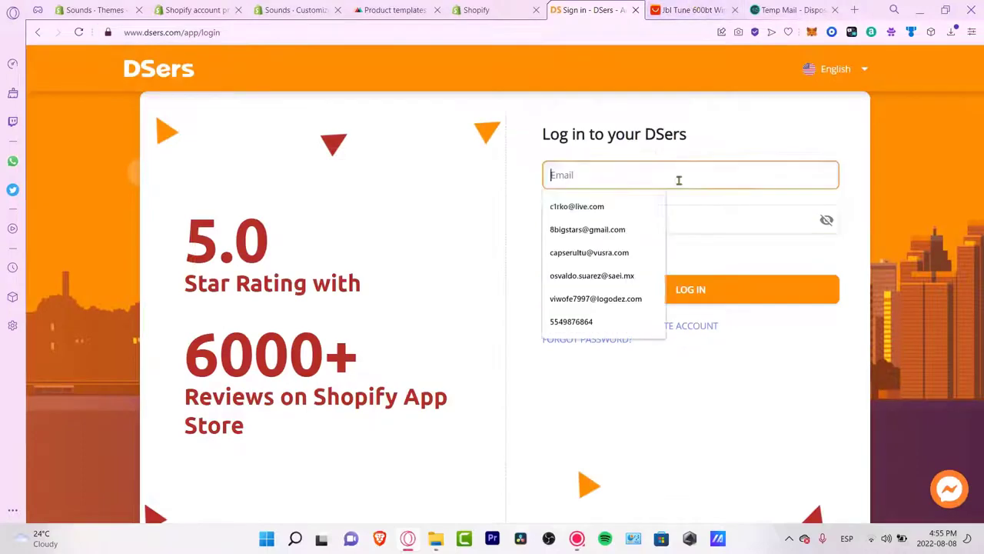
{"action": "left_click", "coordinate": [626, 292]}
{"action": "left_click", "coordinate": [626, 291]}
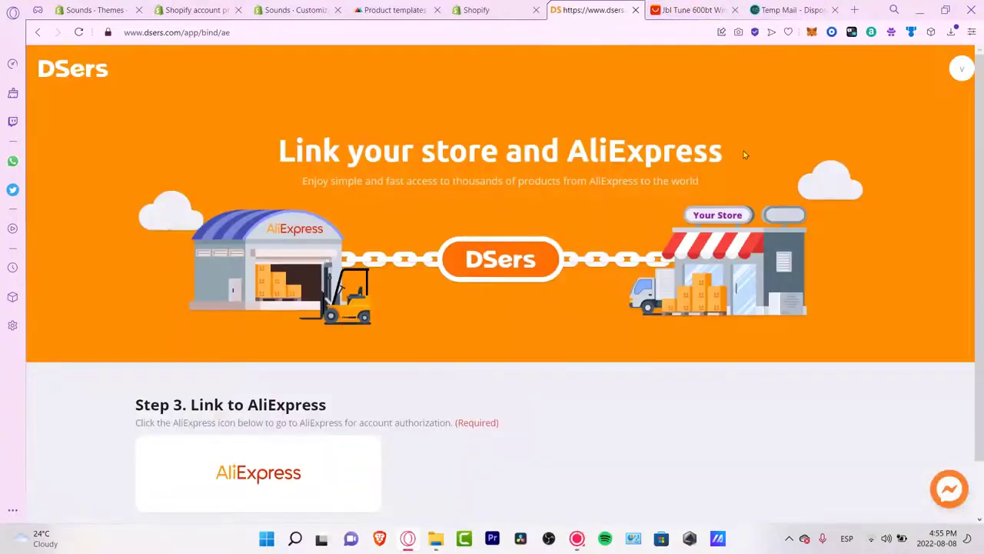
Step: Link DSers to AliExpress by signing in and authorizing access
{"action": "scroll", "coordinate": [462, 459], "scroll_direction": "down", "scroll_amount": 1}
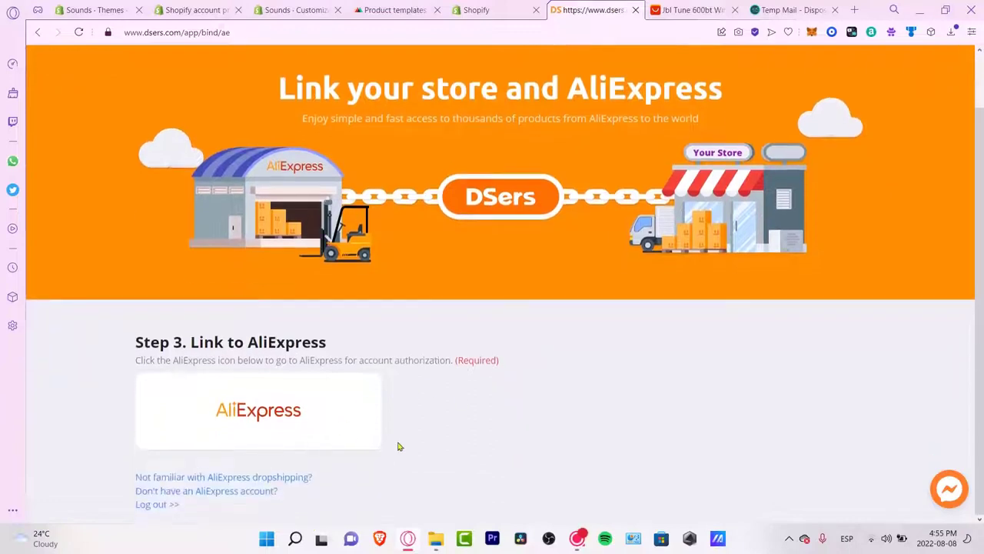
{"action": "left_click", "coordinate": [272, 433]}
{"action": "left_click", "coordinate": [737, 10]}
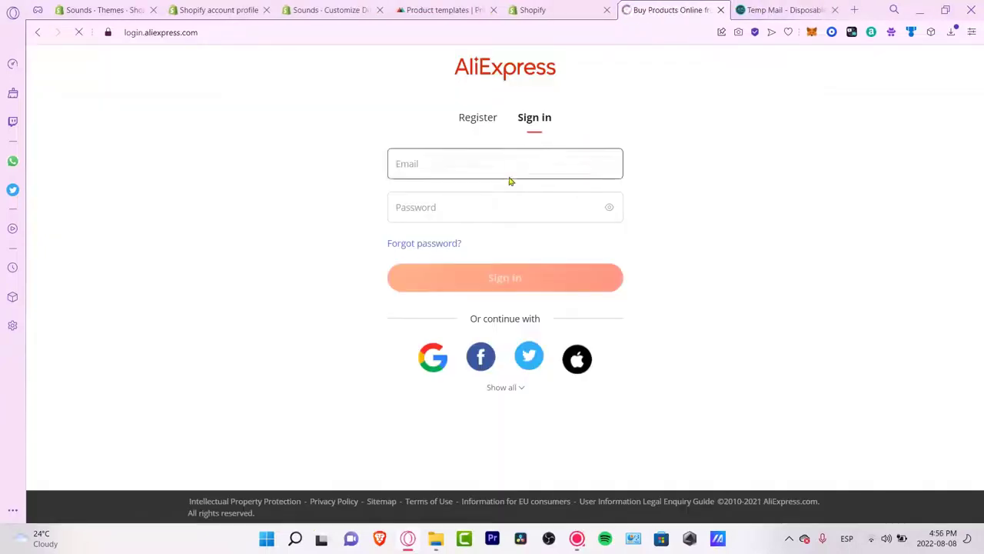
{"action": "left_click", "coordinate": [510, 178]}
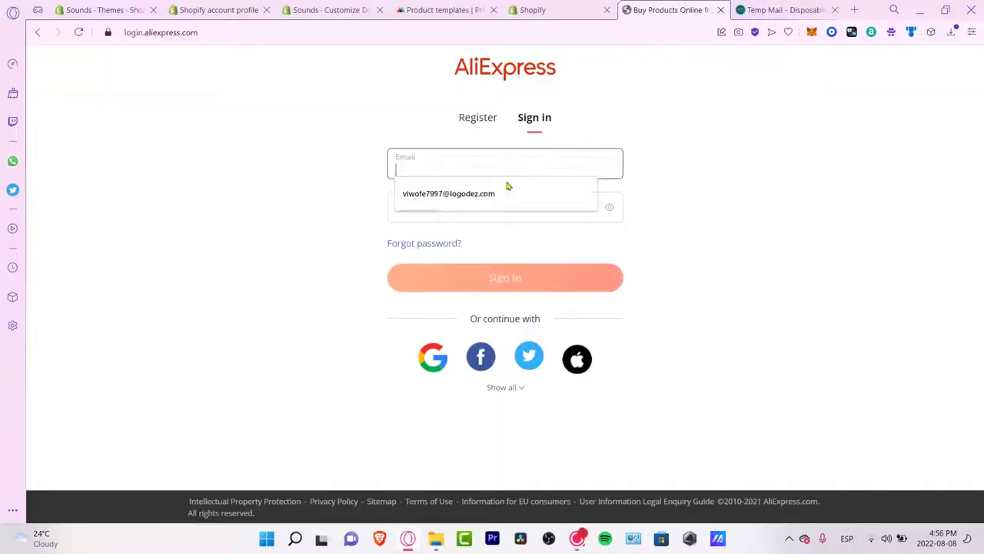
{"action": "left_click", "coordinate": [507, 204]}
{"action": "type", "text": "***"}
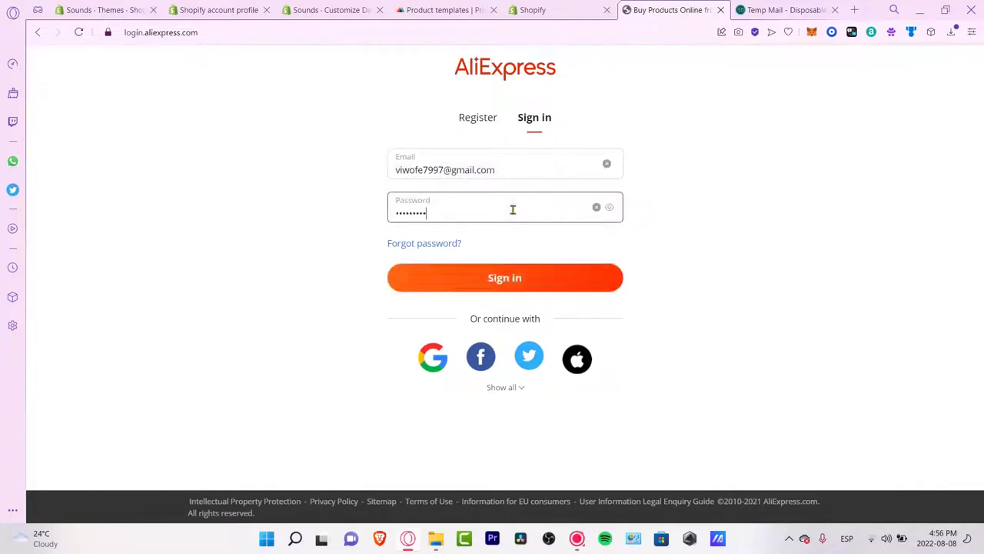
{"action": "left_click", "coordinate": [572, 314]}
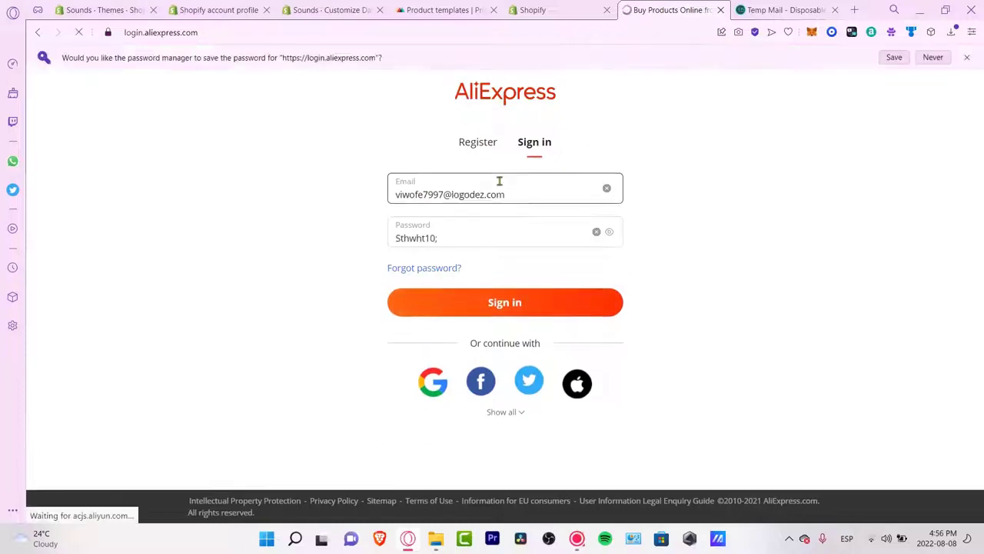
{"action": "scroll", "coordinate": [569, 231], "scroll_direction": "down", "scroll_amount": 2}
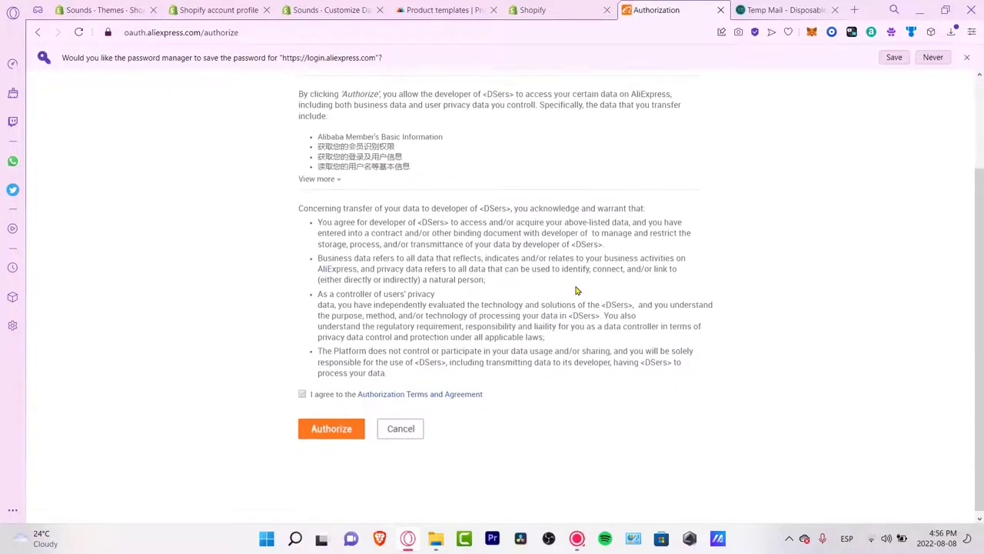
{"action": "left_click", "coordinate": [335, 432]}
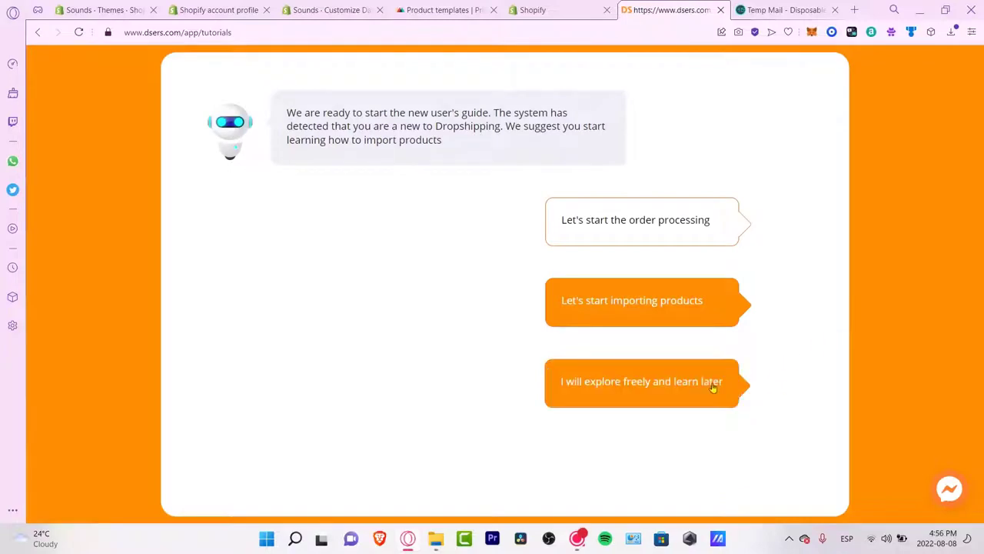
Step: Choose 'I will explore freely' and search Find Suppliers for 'headphones'
{"action": "left_click", "coordinate": [697, 395]}
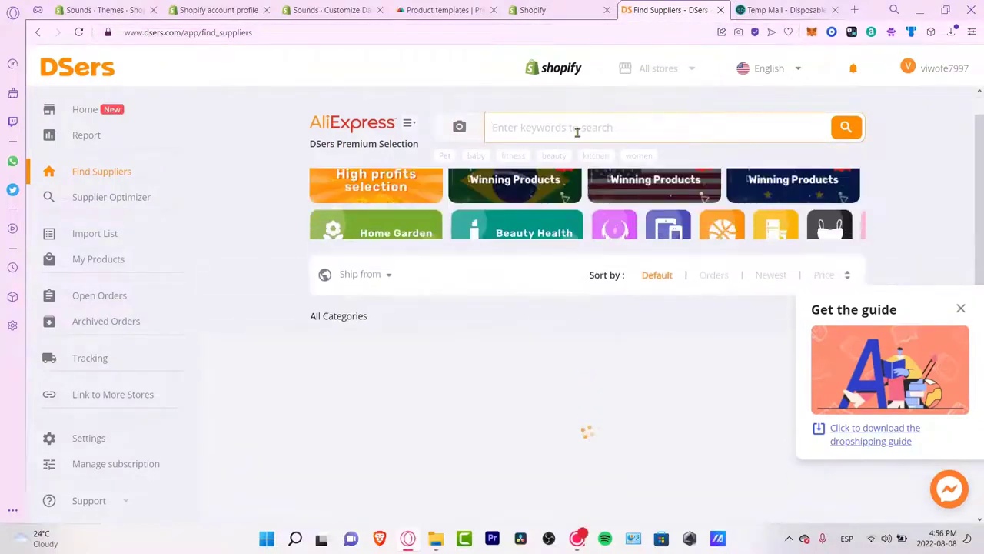
{"action": "type", "text": "headp"}
{"action": "scroll", "coordinate": [577, 132], "scroll_direction": "down", "scroll_amount": 1}
{"action": "type", "text": "hone"}
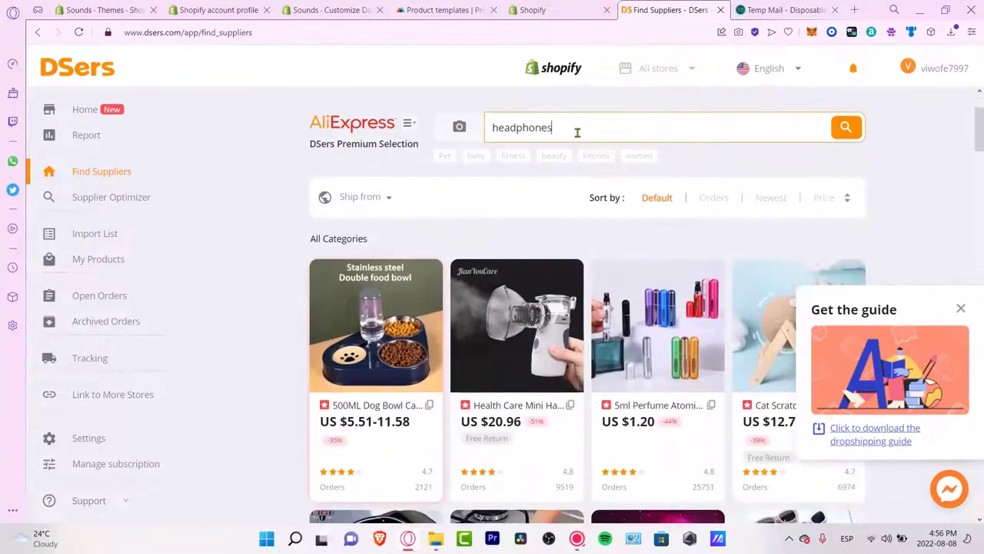
{"action": "type", "text": "s"}
{"action": "key", "text": "Return"}
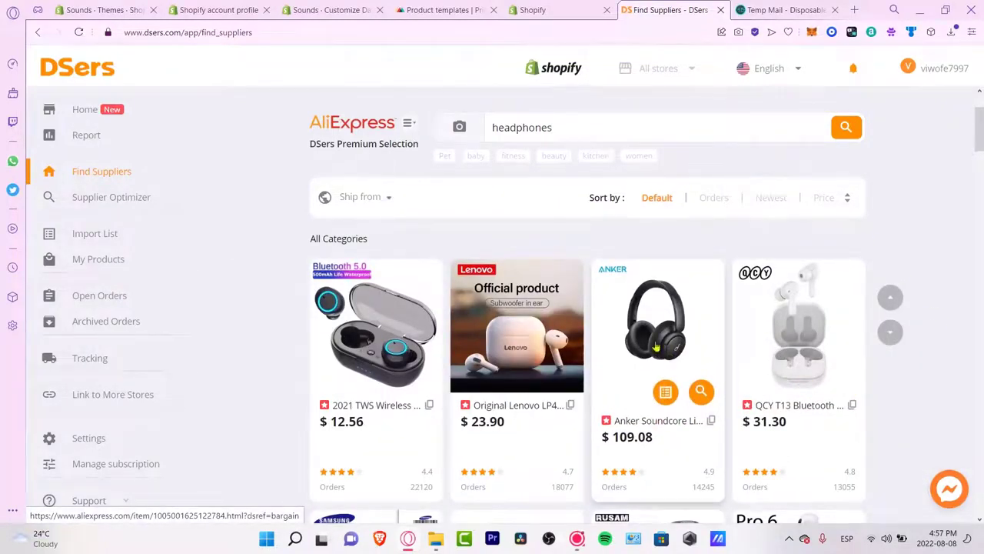
{"action": "scroll", "coordinate": [824, 259], "scroll_direction": "down", "scroll_amount": 3}
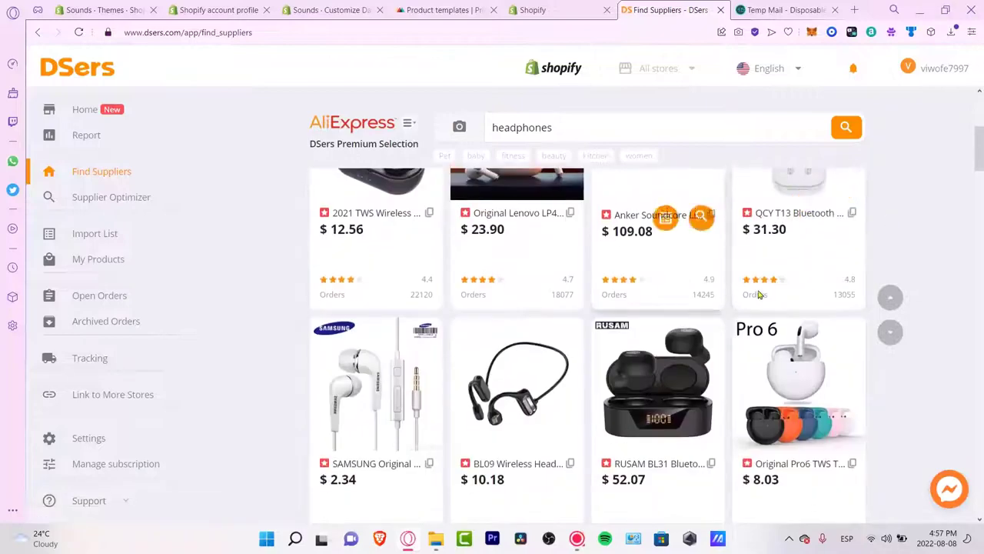
Step: Add the Anker Soundcore Life headphones to the DSers import list and go check it
{"action": "scroll", "coordinate": [941, 291], "scroll_direction": "up", "scroll_amount": 3}
{"action": "left_click", "coordinate": [666, 384]}
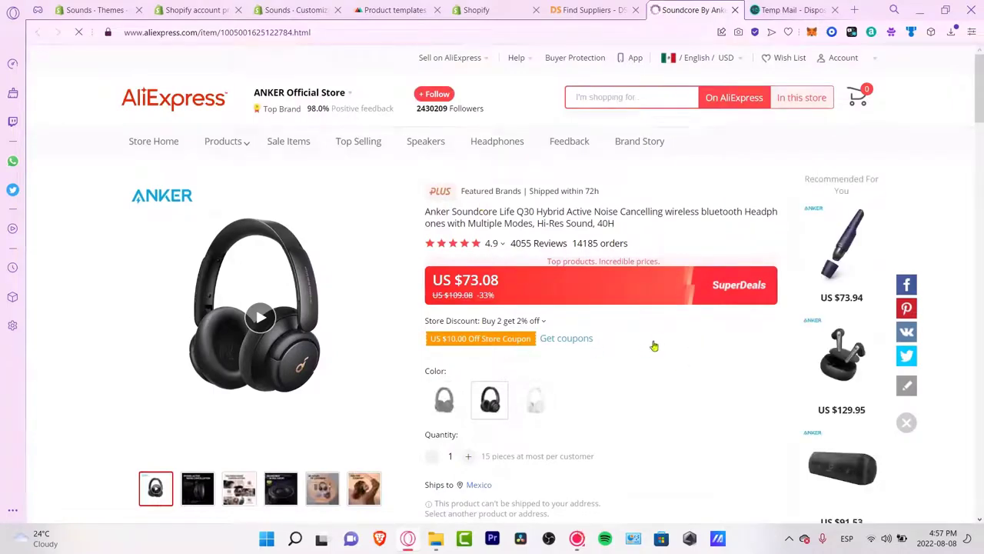
{"action": "scroll", "coordinate": [664, 202], "scroll_direction": "down", "scroll_amount": 3}
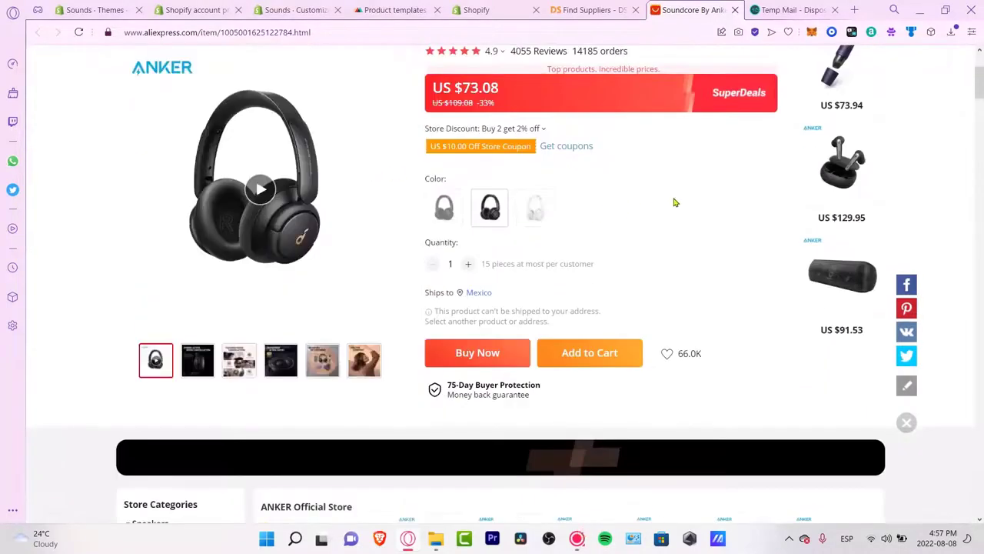
{"action": "key", "text": "ctrl+Tab"}
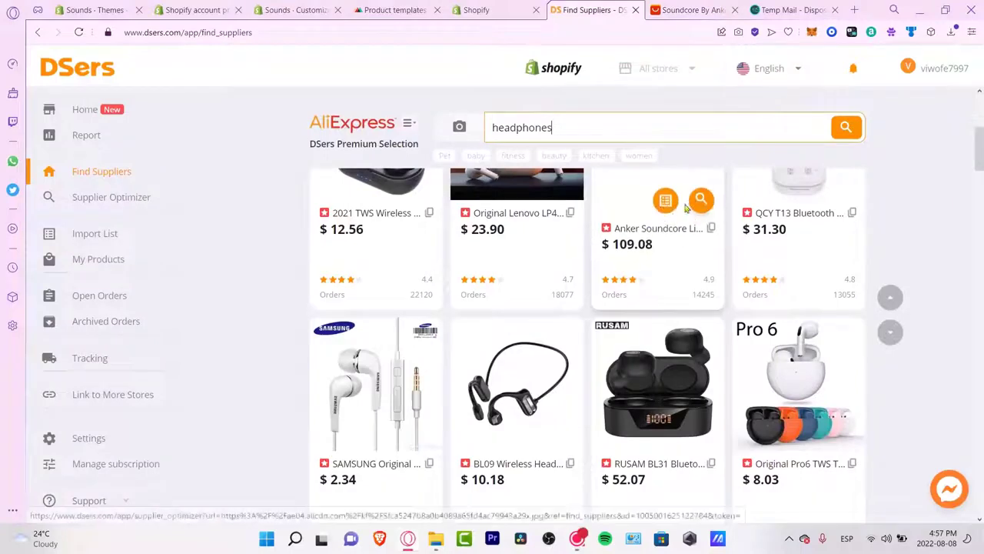
{"action": "left_click", "coordinate": [667, 202]}
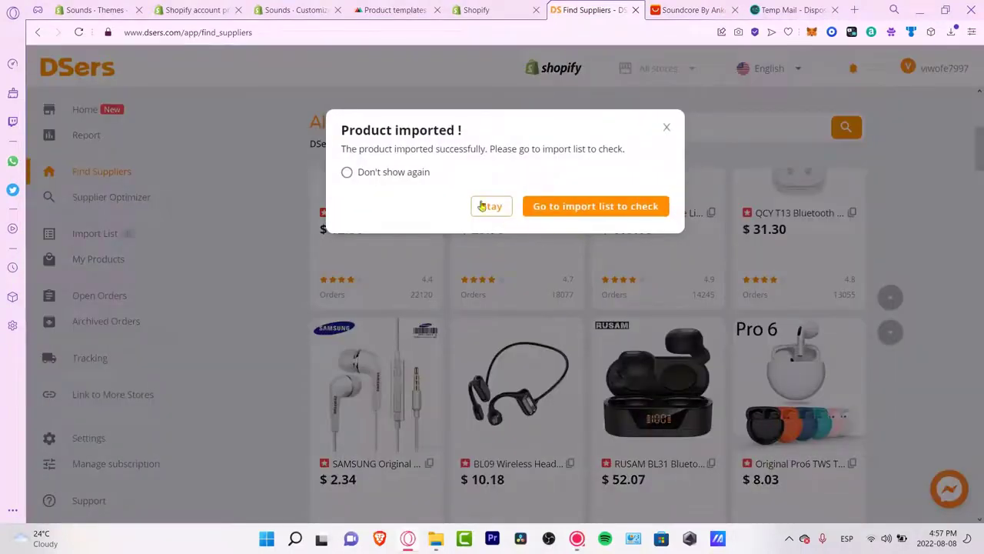
{"action": "left_click", "coordinate": [613, 208]}
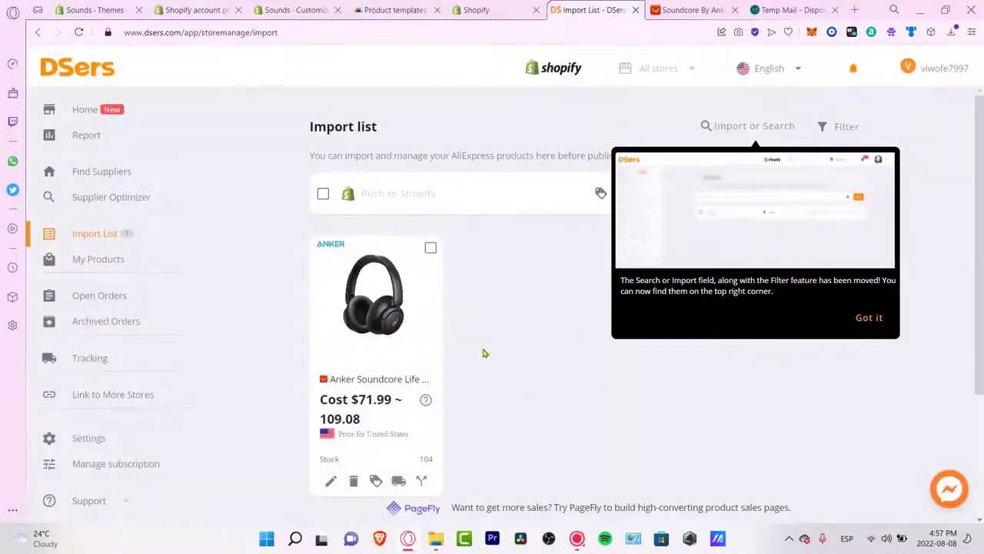
Step: Dismiss the moved-search notice and try a 'headp' search in Supplier Optimizer
{"action": "left_click", "coordinate": [863, 319]}
{"action": "mouse_move", "coordinate": [401, 273]}
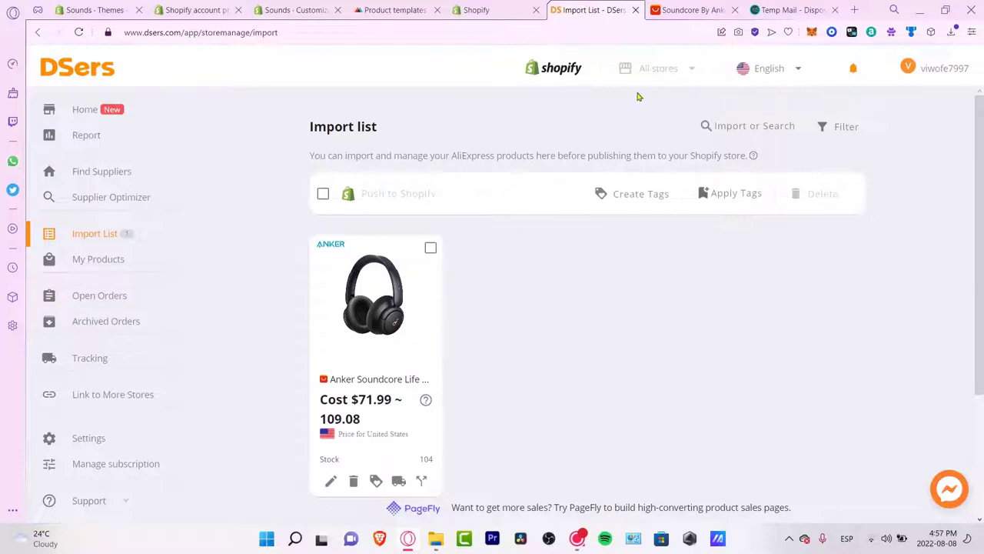
{"action": "mouse_move", "coordinate": [747, 79]}
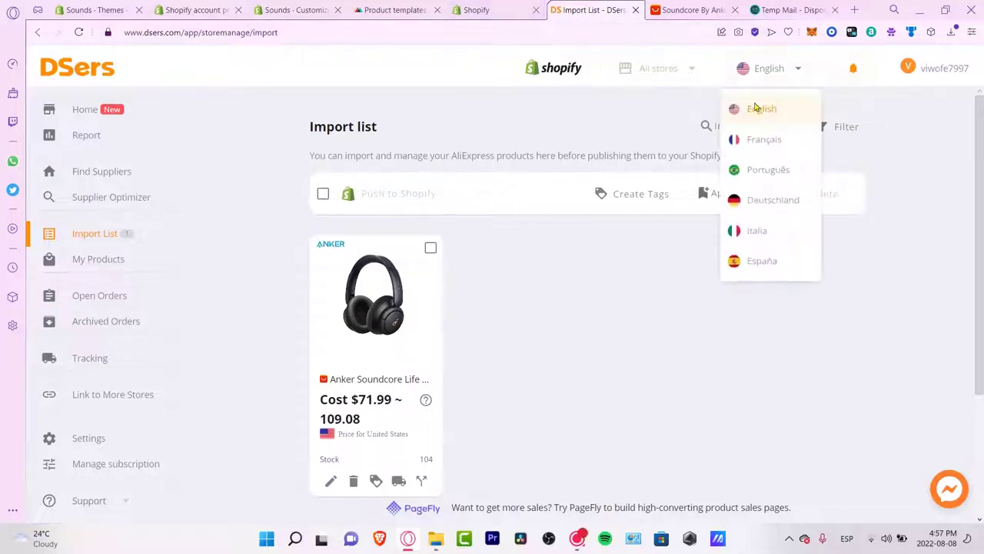
{"action": "left_click", "coordinate": [85, 110]}
{"action": "left_click", "coordinate": [107, 197]}
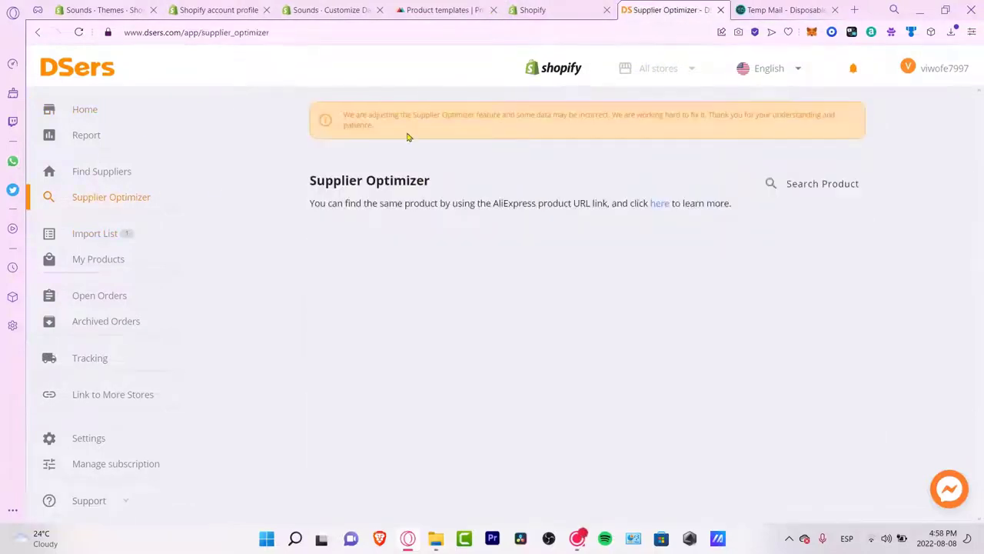
{"action": "left_click", "coordinate": [796, 184]}
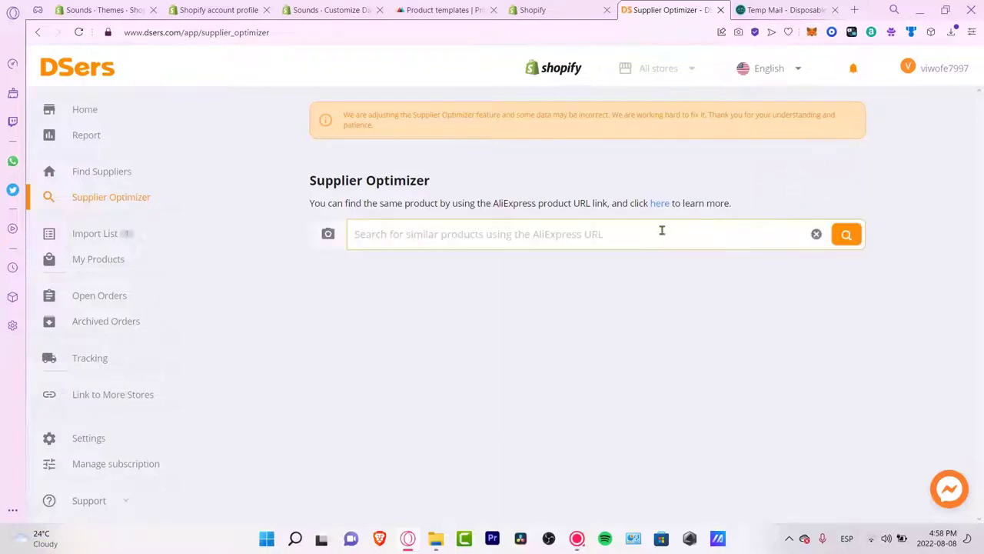
{"action": "type", "text": "headphones"}
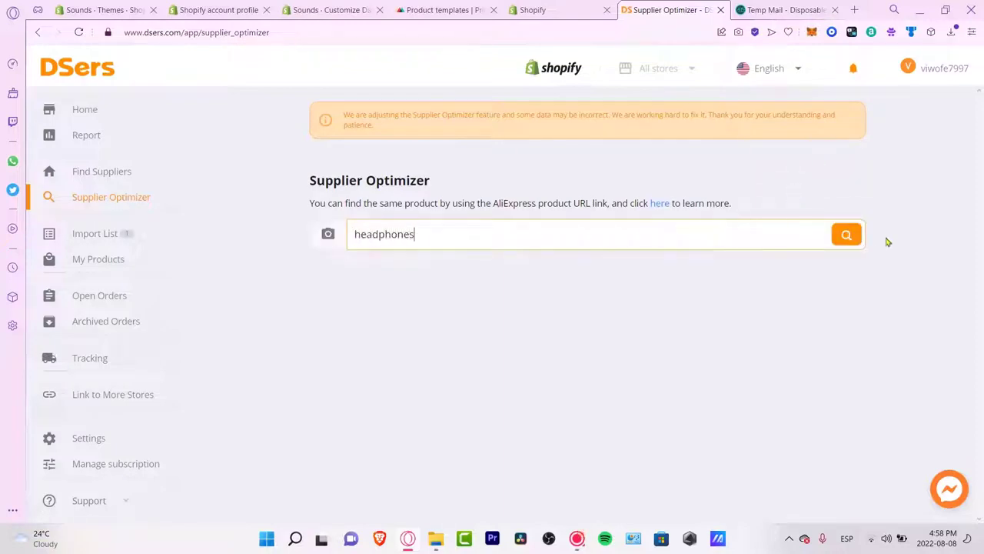
{"action": "left_click", "coordinate": [850, 235]}
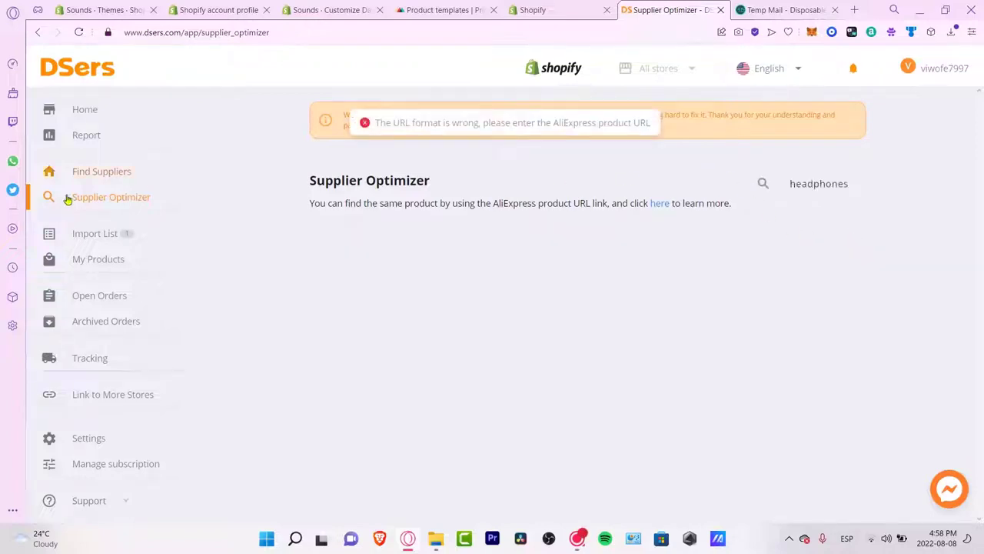
Step: Search Find Suppliers for 'headphones' again
{"action": "left_click", "coordinate": [151, 177]}
{"action": "left_click", "coordinate": [561, 125]}
{"action": "type", "text": "headphones"}
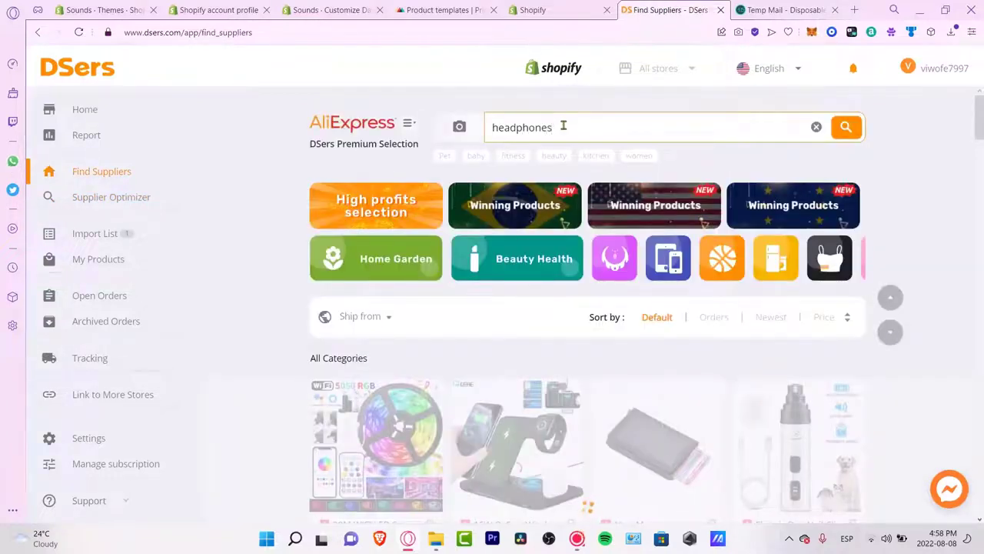
{"action": "key", "text": "Return"}
Step: Add the Lenovo LP40 earbuds to the import list and open their product details
{"action": "scroll", "coordinate": [872, 202], "scroll_direction": "down", "scroll_amount": 2}
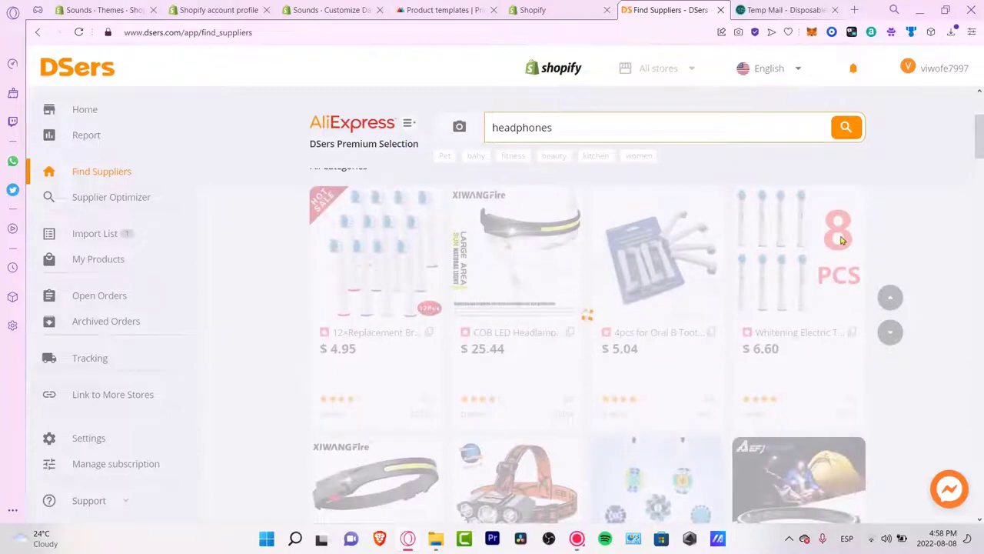
{"action": "left_click", "coordinate": [843, 131]}
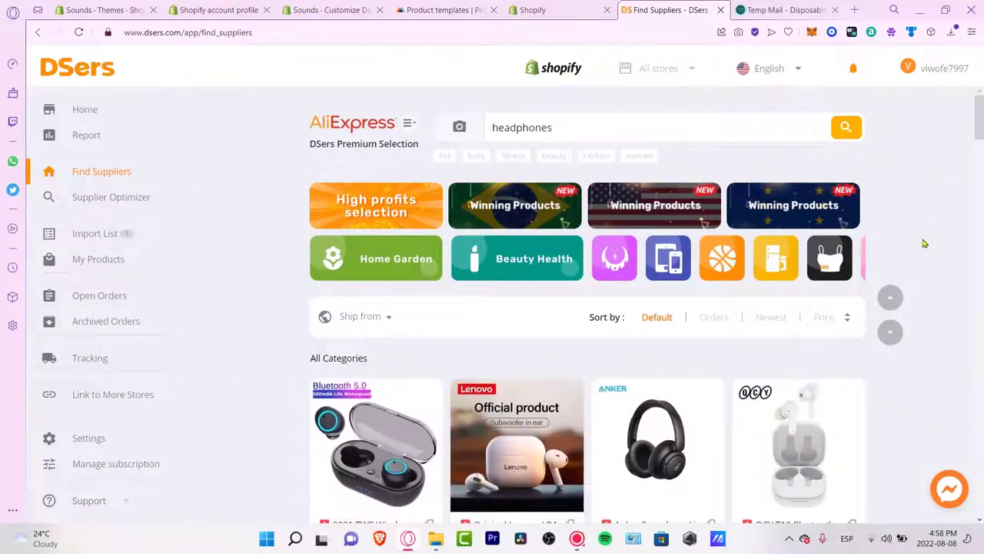
{"action": "scroll", "coordinate": [928, 228], "scroll_direction": "down", "scroll_amount": 3}
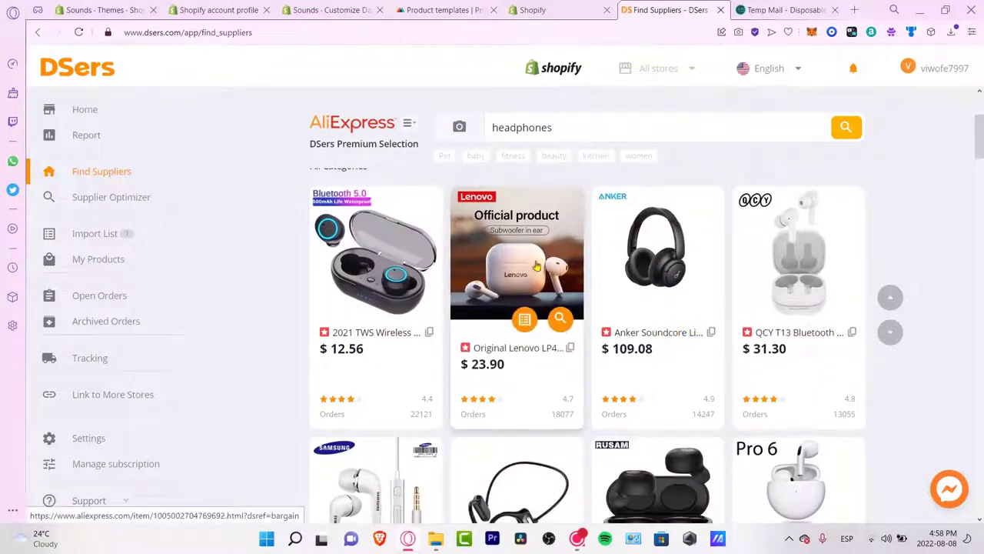
{"action": "left_click", "coordinate": [526, 319]}
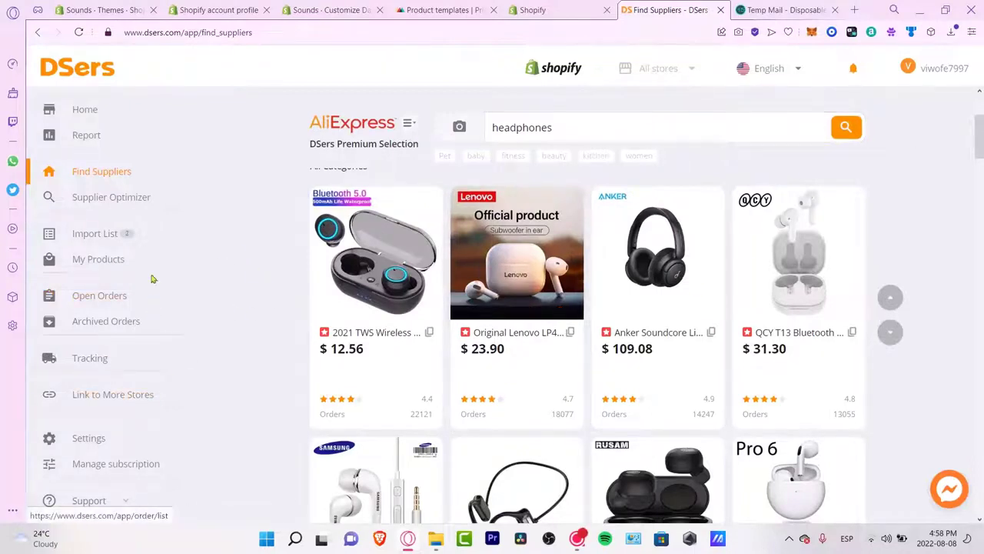
{"action": "left_click", "coordinate": [108, 233]}
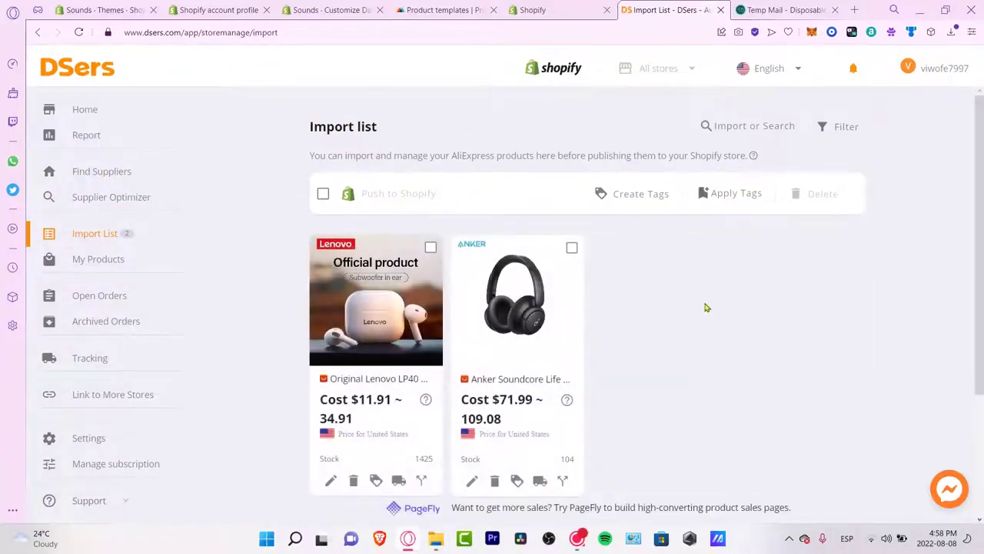
{"action": "scroll", "coordinate": [677, 288], "scroll_direction": "down", "scroll_amount": 2}
{"action": "scroll", "coordinate": [672, 289], "scroll_direction": "up", "scroll_amount": 2}
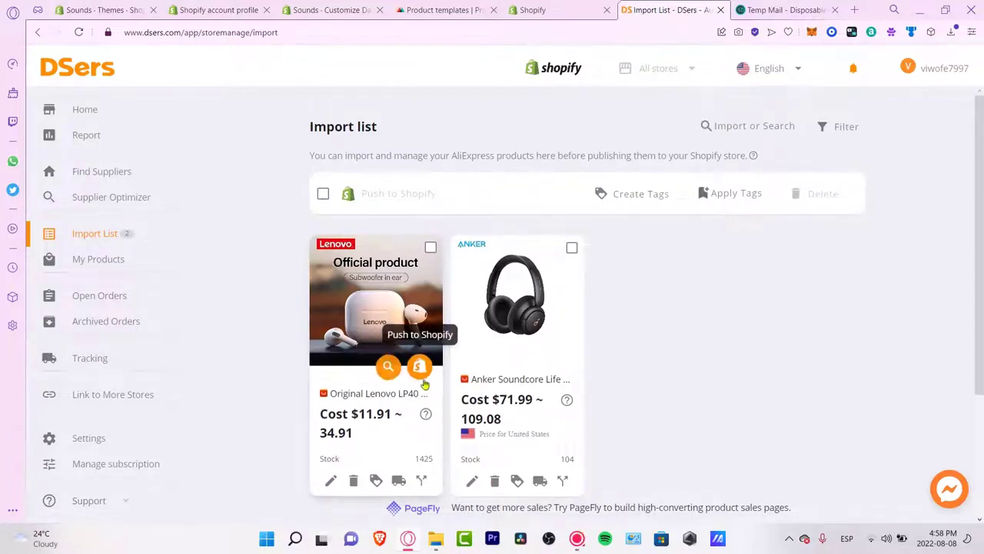
{"action": "left_click", "coordinate": [331, 480]}
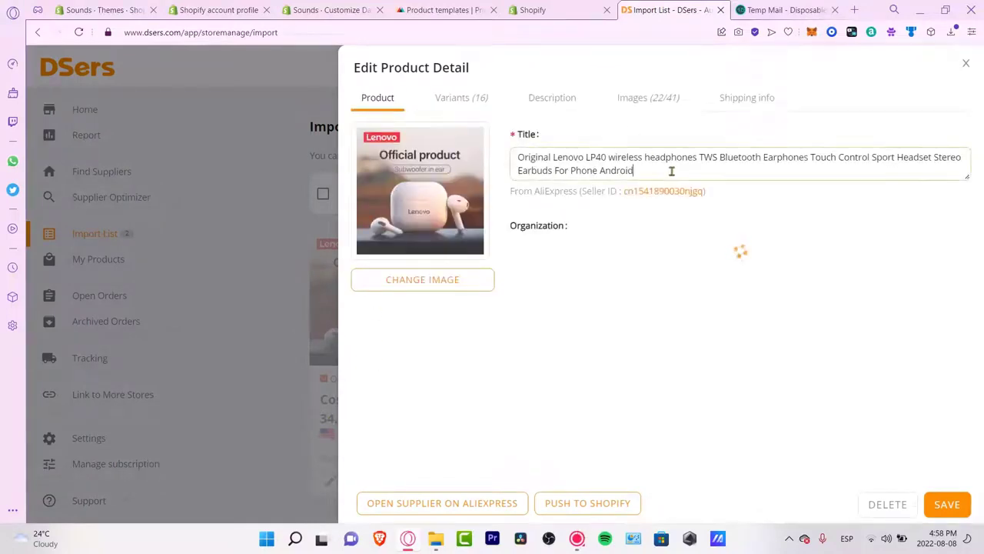
Step: Retitle the Lenovo product 'LP40 Earpods Su' and select all its variants
{"action": "left_click_drag", "start_coordinate": [656, 171], "coordinate": [497, 148]}
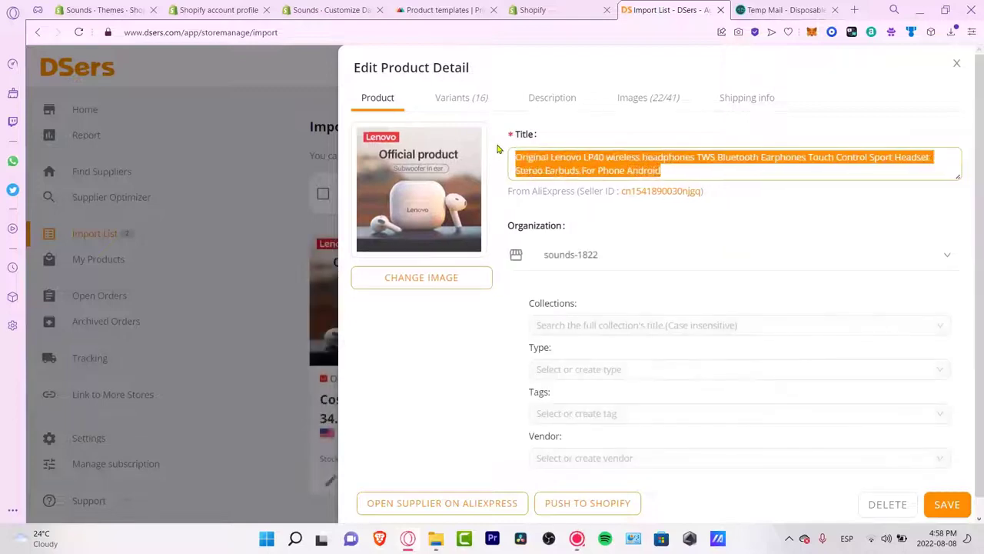
{"action": "type", "text": "LP40 Earpods Subwoofer in ear"}
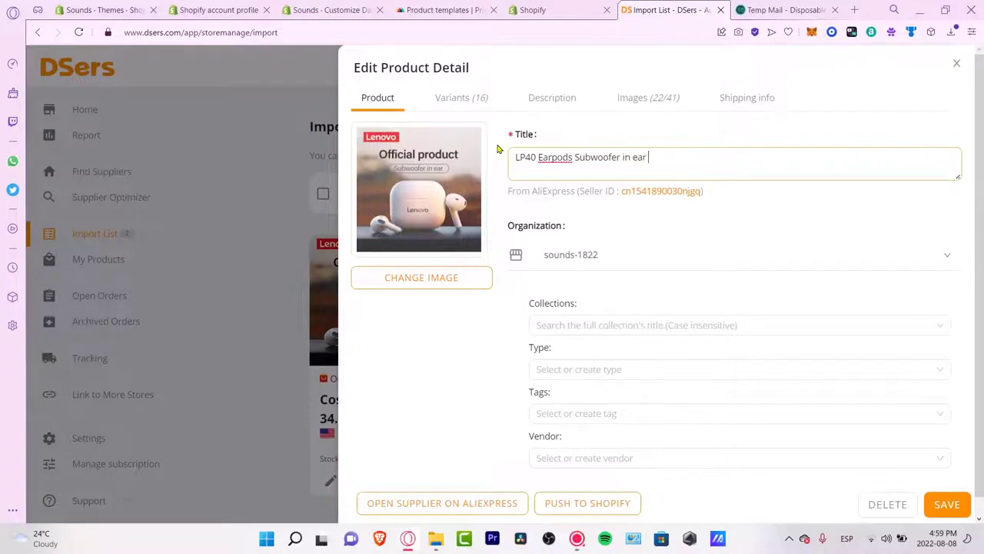
{"action": "left_click", "coordinate": [461, 97]}
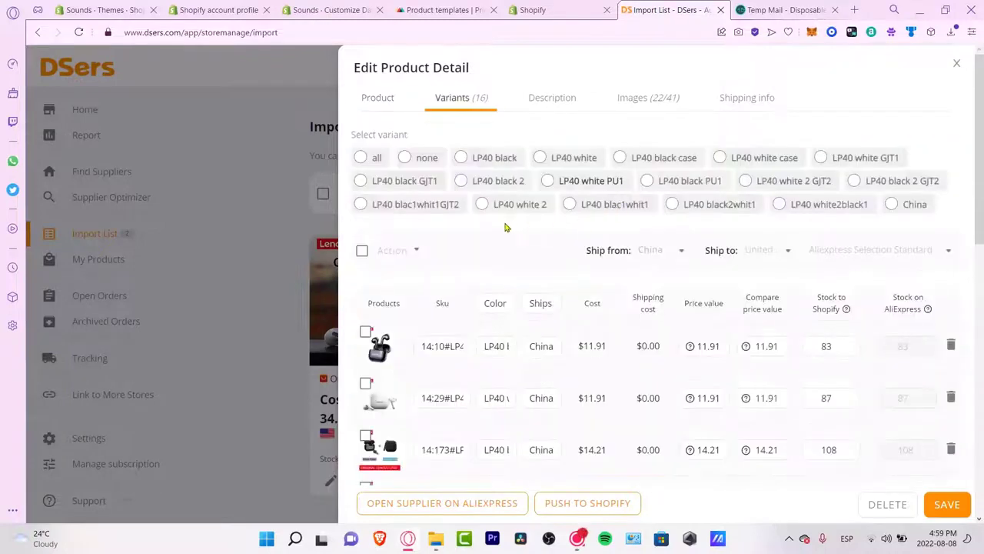
{"action": "left_click", "coordinate": [366, 160]}
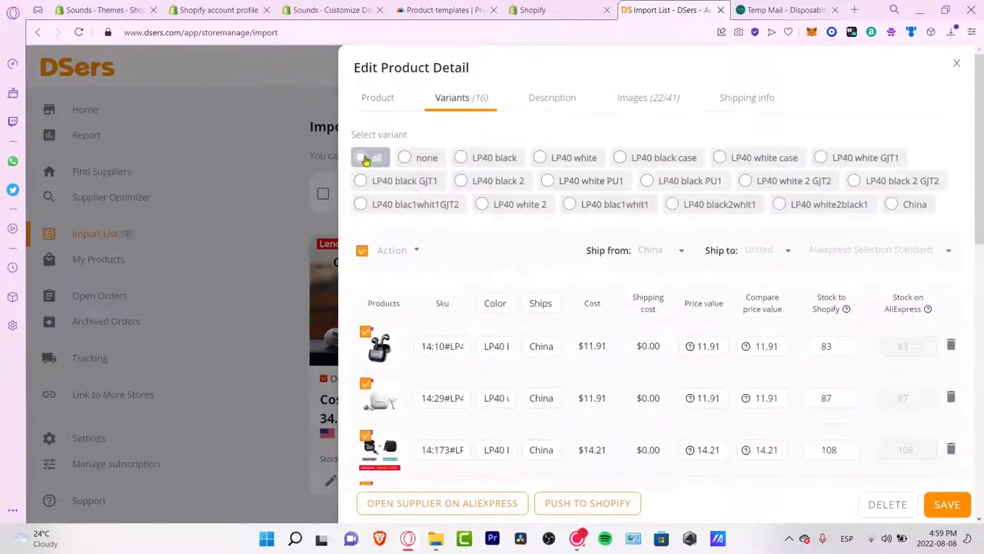
{"action": "left_click", "coordinate": [550, 102]}
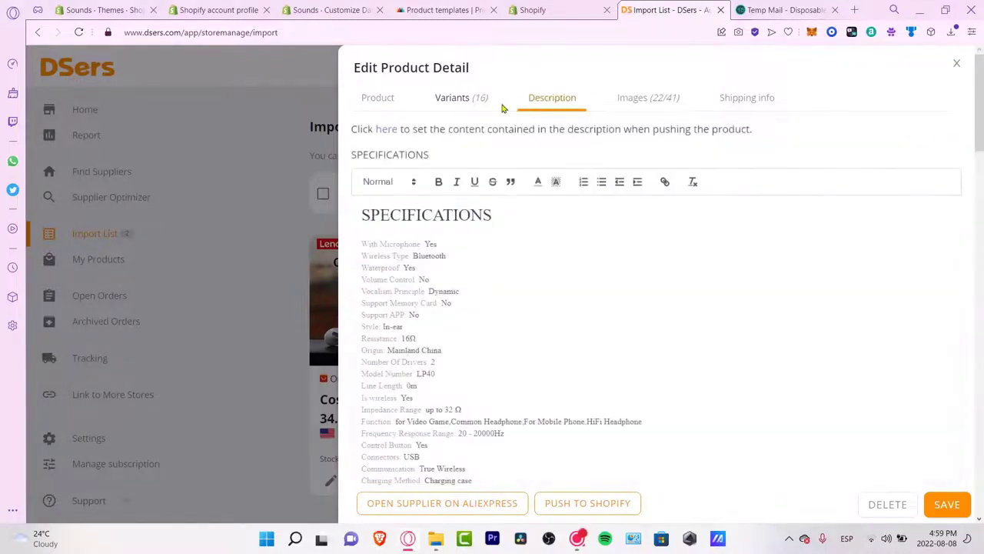
{"action": "left_click", "coordinate": [481, 108]}
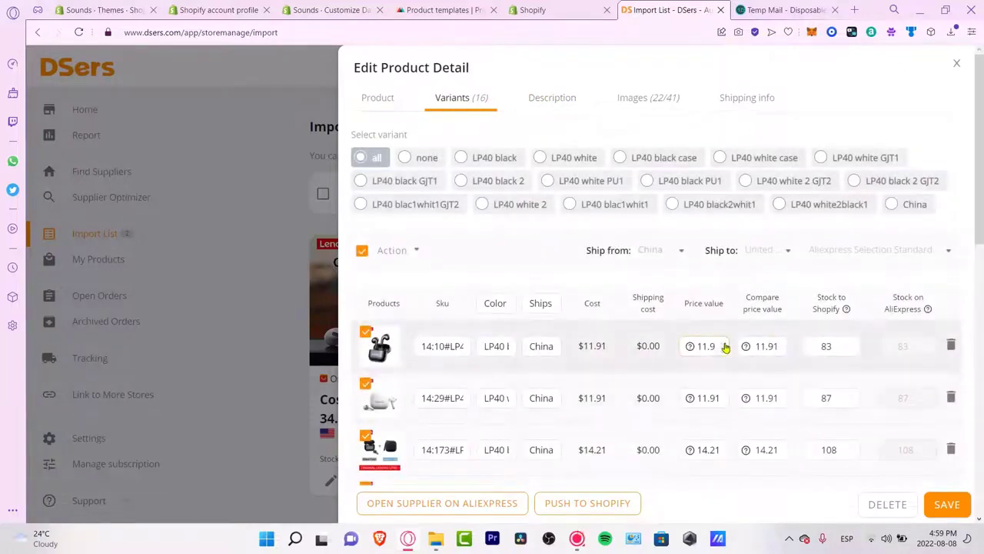
Step: Raise the first three variant prices (e.g. $11.91 to $17.91) and save
{"action": "left_click", "coordinate": [724, 345]}
{"action": "left_click", "coordinate": [723, 395]}
{"action": "left_click", "coordinate": [723, 395]}
{"action": "left_click", "coordinate": [723, 395]}
{"action": "left_click", "coordinate": [723, 395]}
{"action": "left_click", "coordinate": [722, 395]}
{"action": "left_click", "coordinate": [723, 396]}
{"action": "left_click", "coordinate": [724, 450]}
{"action": "left_click", "coordinate": [724, 450]}
{"action": "left_click", "coordinate": [725, 450]}
{"action": "left_click", "coordinate": [724, 449]}
{"action": "left_click", "coordinate": [725, 450]}
{"action": "scroll", "coordinate": [725, 450], "scroll_direction": "down", "scroll_amount": 10}
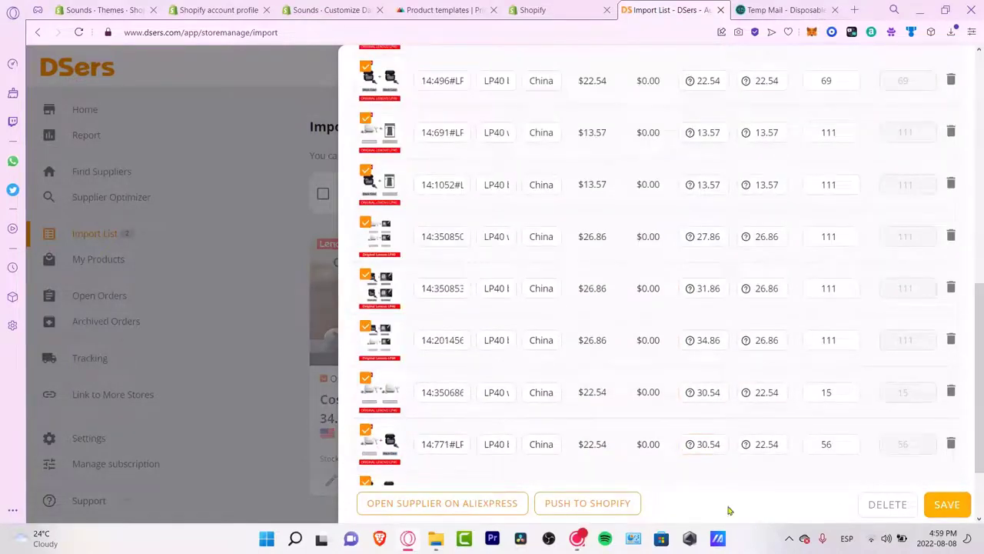
{"action": "left_click", "coordinate": [592, 505]}
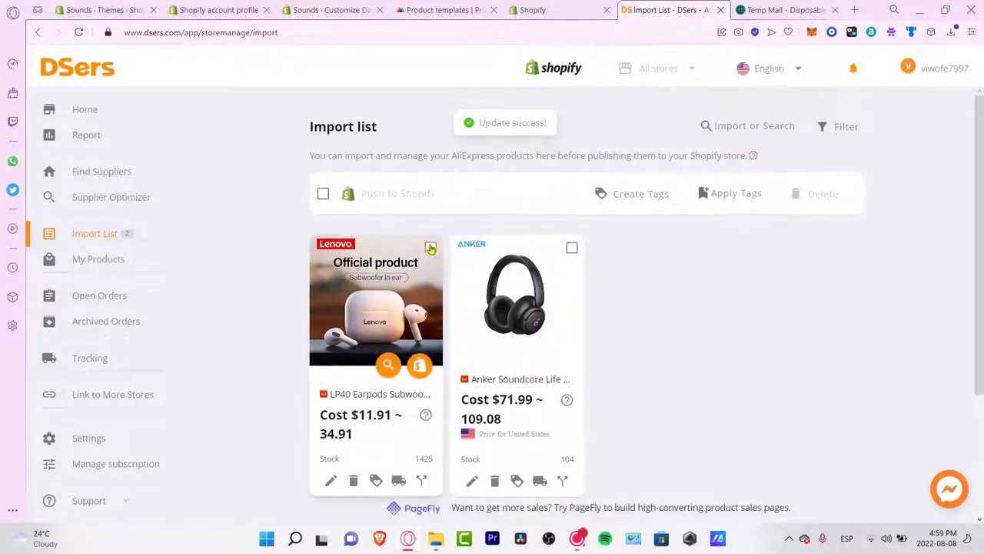
{"action": "left_click", "coordinate": [473, 480]}
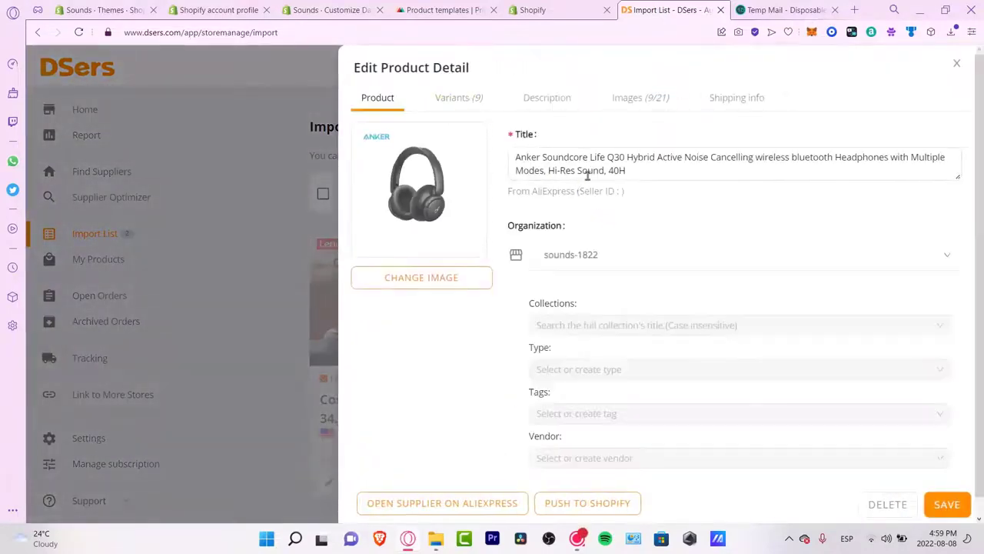
Step: Raise the Anker variant prices: Black and Pink to 85.99, Blue Russia to 118.08
{"action": "left_click_drag", "start_coordinate": [631, 167], "coordinate": [510, 154]}
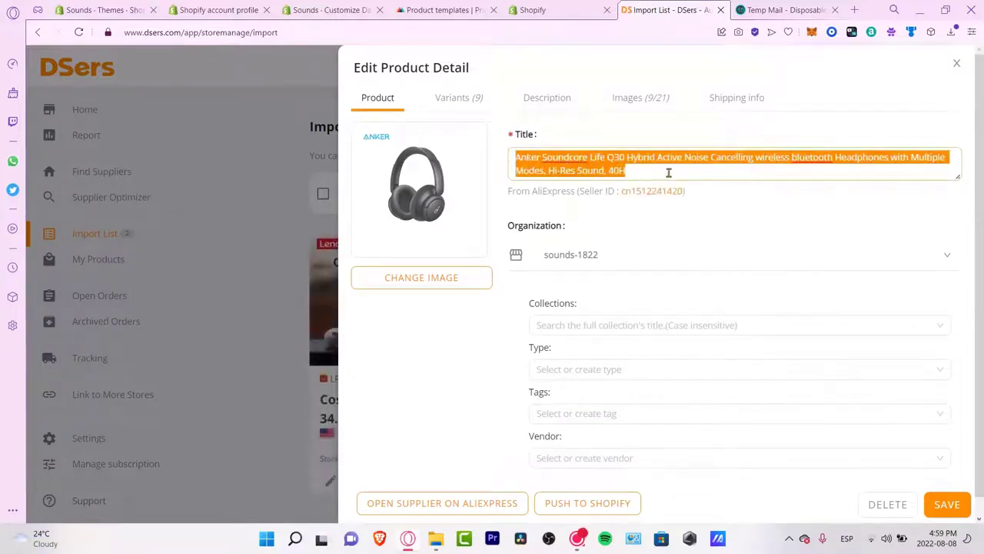
{"action": "left_click", "coordinate": [633, 176]}
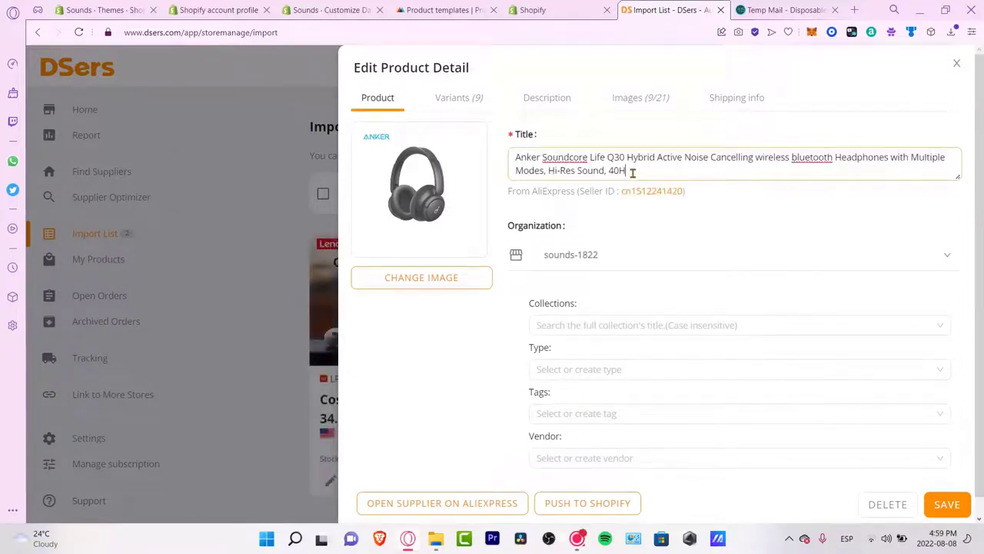
{"action": "left_click", "coordinate": [461, 98]}
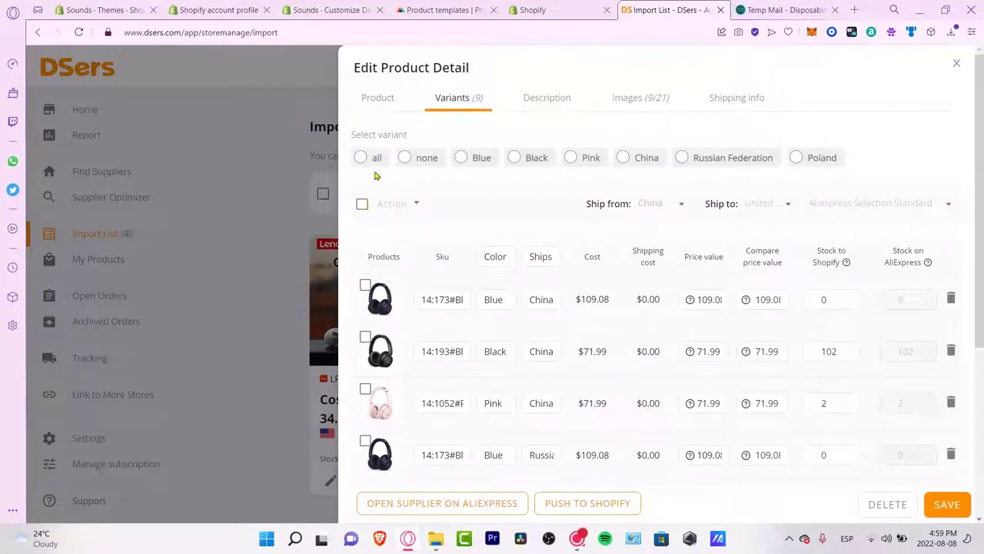
{"action": "left_click", "coordinate": [725, 298]}
{"action": "left_click", "coordinate": [725, 299]}
{"action": "left_click", "coordinate": [724, 298]}
{"action": "left_click", "coordinate": [724, 350]}
{"action": "left_click", "coordinate": [724, 350]}
{"action": "left_click", "coordinate": [724, 351]}
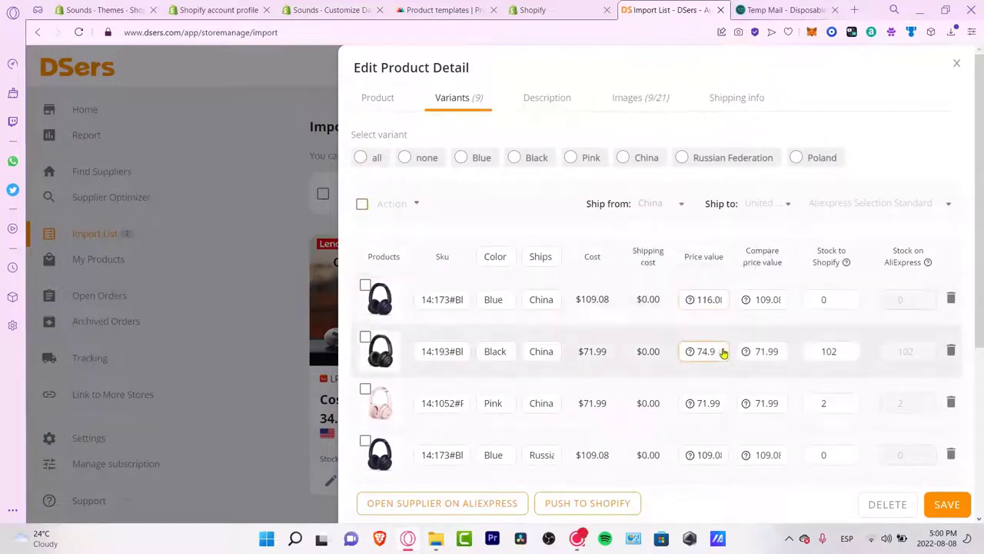
{"action": "left_click", "coordinate": [723, 351]}
{"action": "left_click", "coordinate": [724, 401]}
{"action": "left_click", "coordinate": [725, 401]}
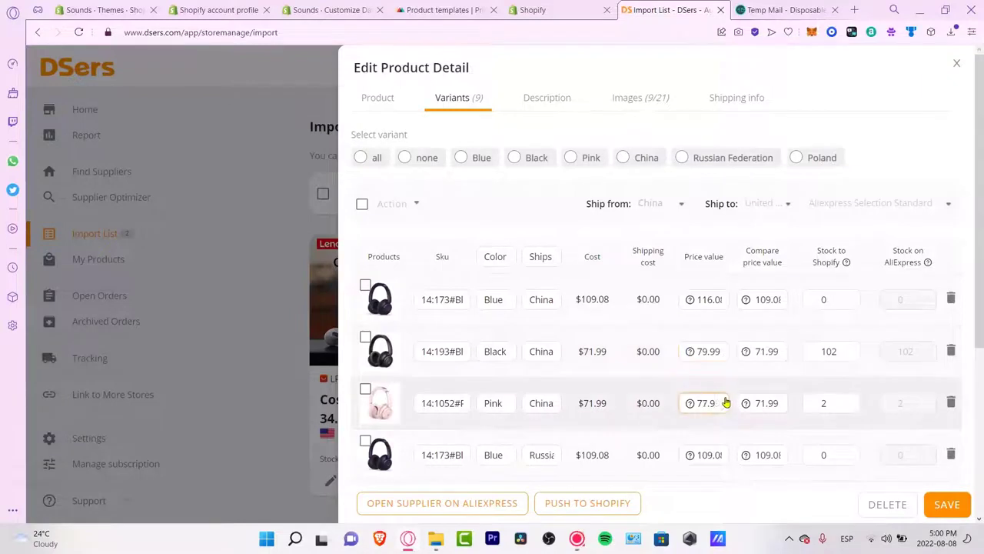
{"action": "left_click", "coordinate": [724, 351]}
{"action": "left_click", "coordinate": [724, 351]}
{"action": "left_click", "coordinate": [724, 351]}
{"action": "left_click", "coordinate": [724, 351]}
{"action": "left_click", "coordinate": [724, 351]}
{"action": "left_click", "coordinate": [723, 350]}
{"action": "left_click", "coordinate": [725, 400]}
{"action": "left_click", "coordinate": [724, 453]}
{"action": "left_click", "coordinate": [724, 453]}
{"action": "left_click", "coordinate": [724, 453]}
{"action": "left_click", "coordinate": [725, 452]}
{"action": "left_click", "coordinate": [726, 453]}
Step: Delete the Black variant shipping from Russia and set the last variant's price to 117.08
{"action": "scroll", "coordinate": [726, 453], "scroll_direction": "down", "scroll_amount": 2}
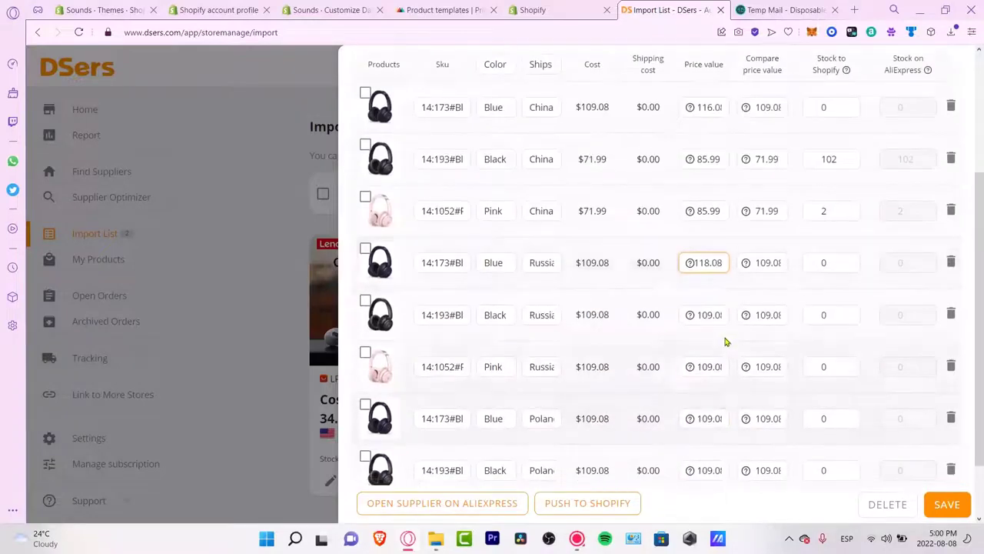
{"action": "left_click", "coordinate": [951, 315]}
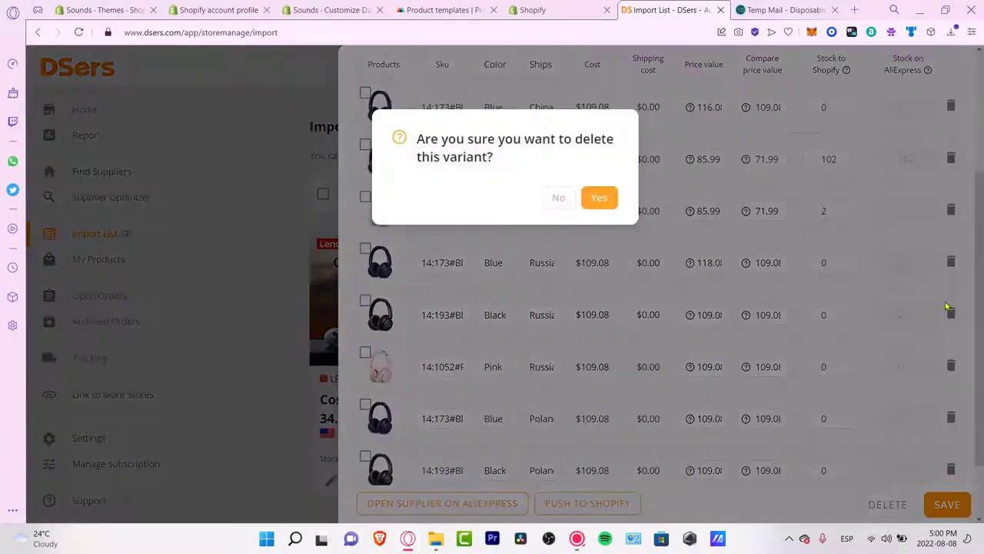
{"action": "left_click", "coordinate": [600, 199]}
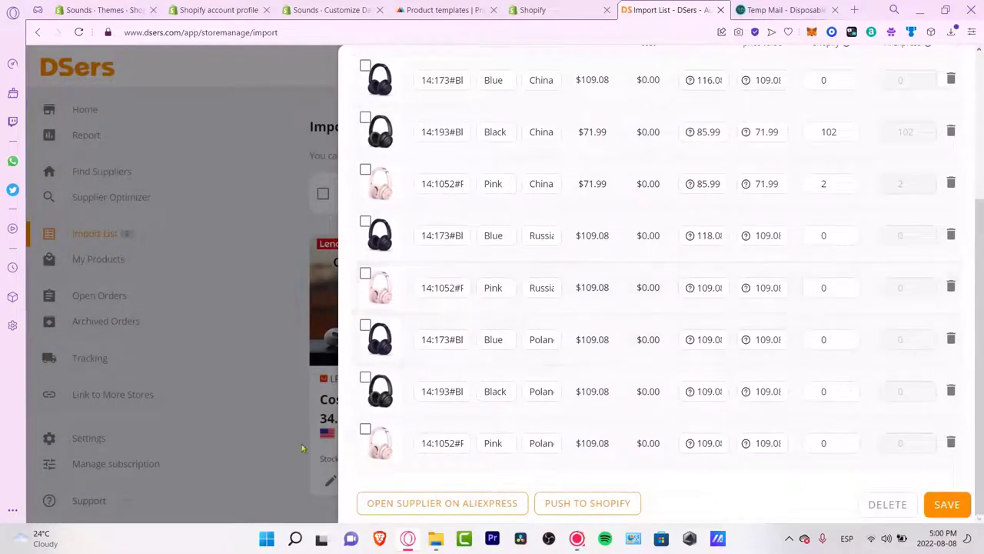
{"action": "left_click", "coordinate": [722, 286]}
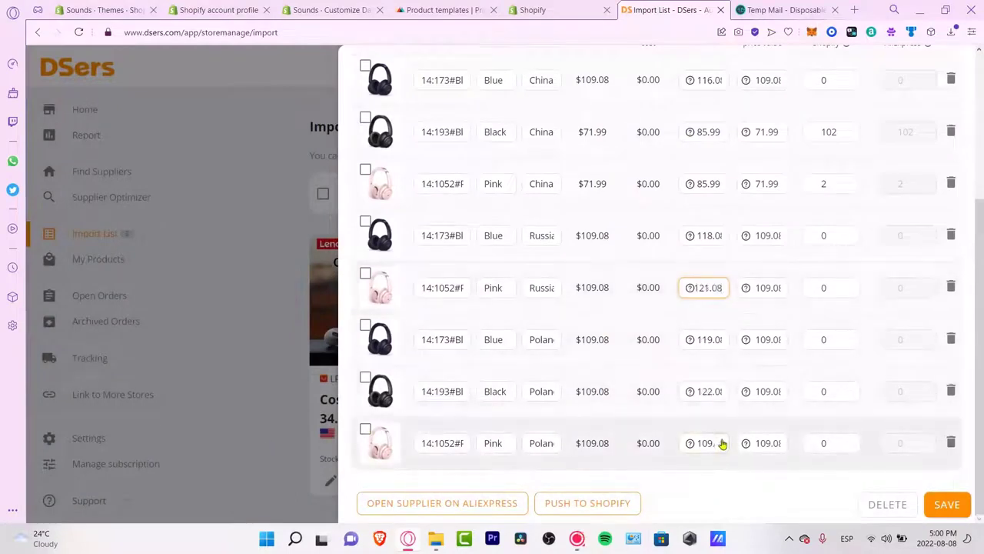
{"action": "triple_click", "coordinate": [725, 440]}
{"action": "left_click", "coordinate": [726, 438]}
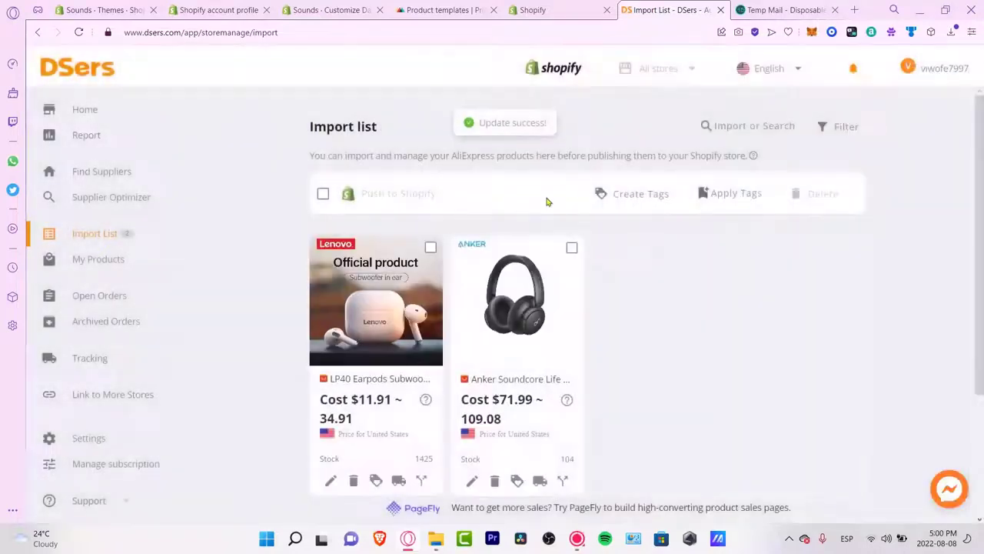
Step: Push the LP40 earbuds and Anker headphones together to the sounds-1822 Shopify store
{"action": "left_click", "coordinate": [323, 194]}
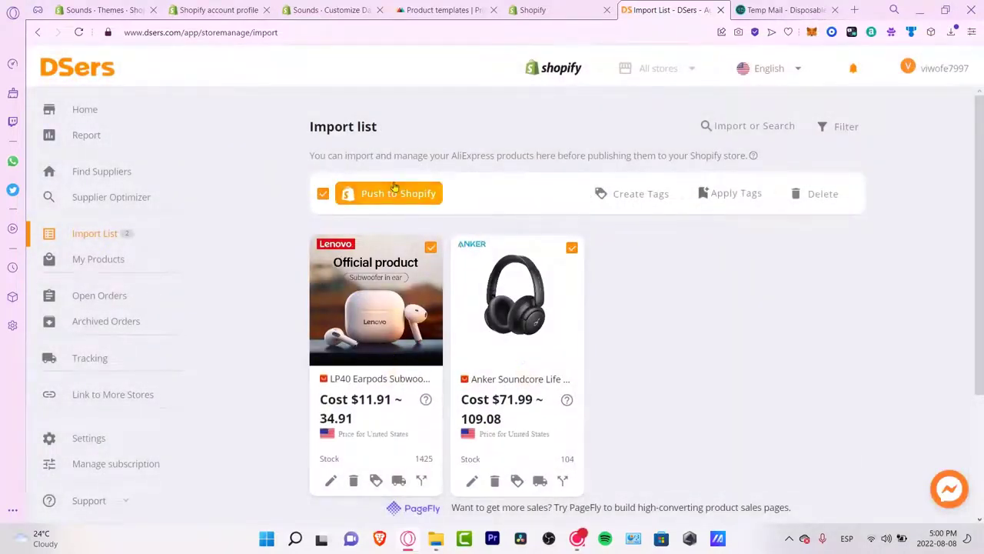
{"action": "left_click", "coordinate": [427, 197]}
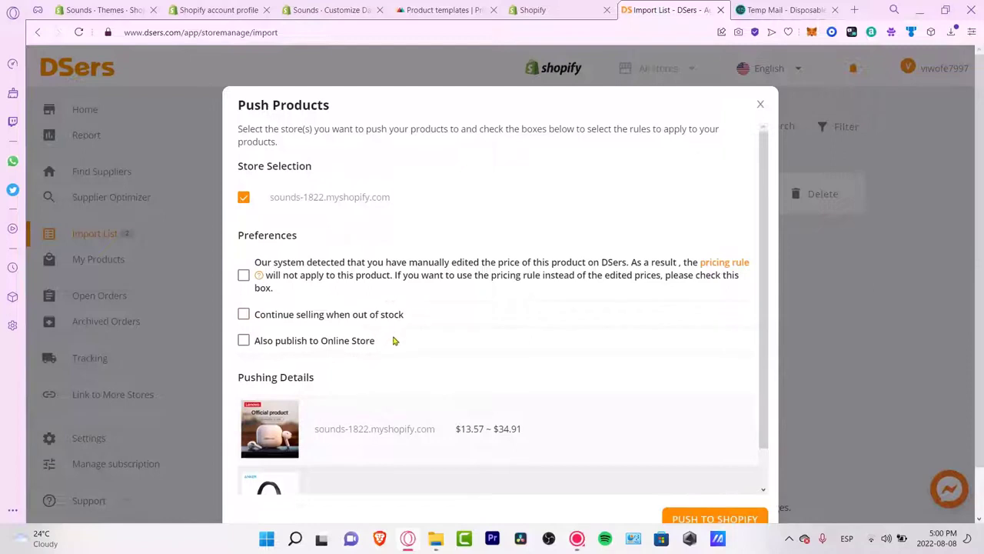
{"action": "scroll", "coordinate": [504, 309], "scroll_direction": "down", "scroll_amount": 2}
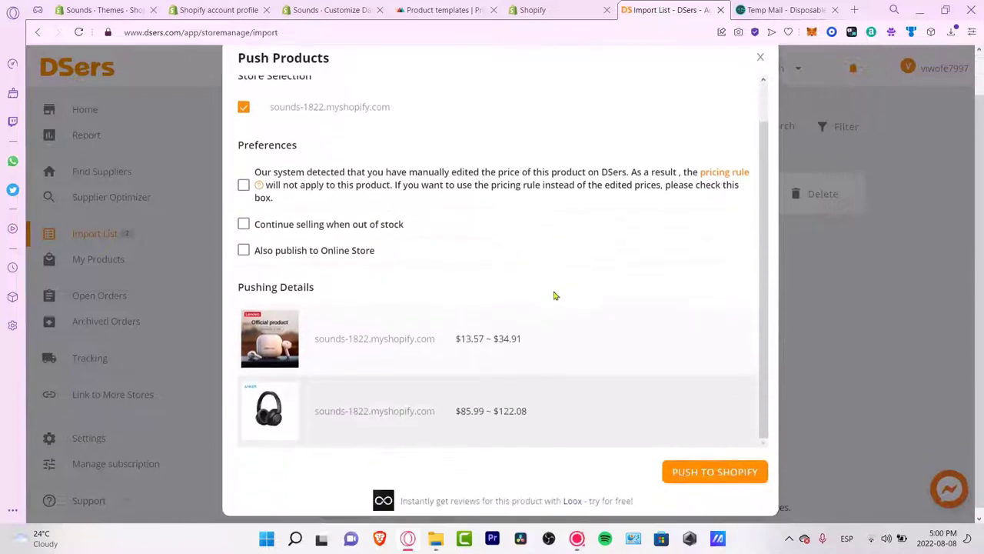
{"action": "left_click", "coordinate": [716, 462]}
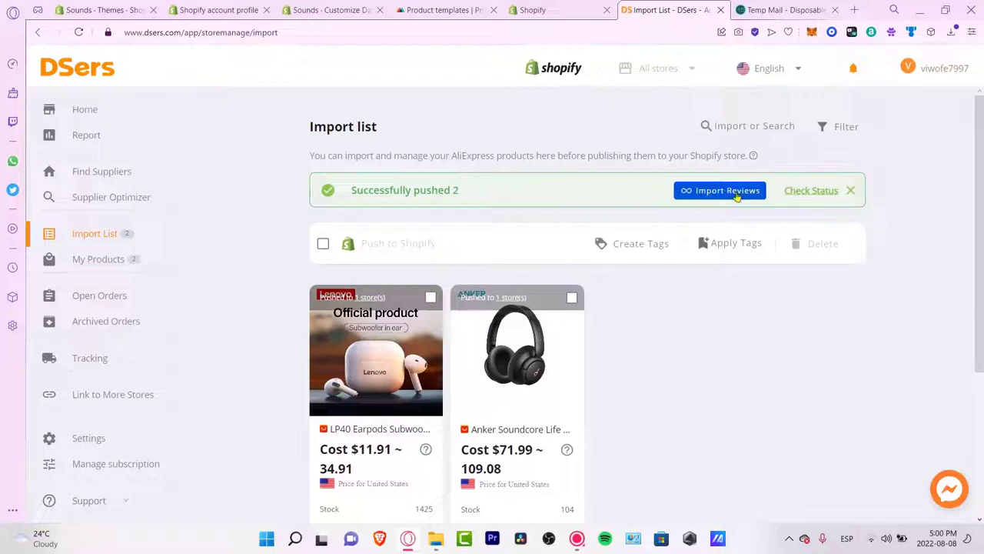
{"action": "left_click", "coordinate": [852, 191]}
{"action": "scroll", "coordinate": [789, 347], "scroll_direction": "down", "scroll_amount": 3}
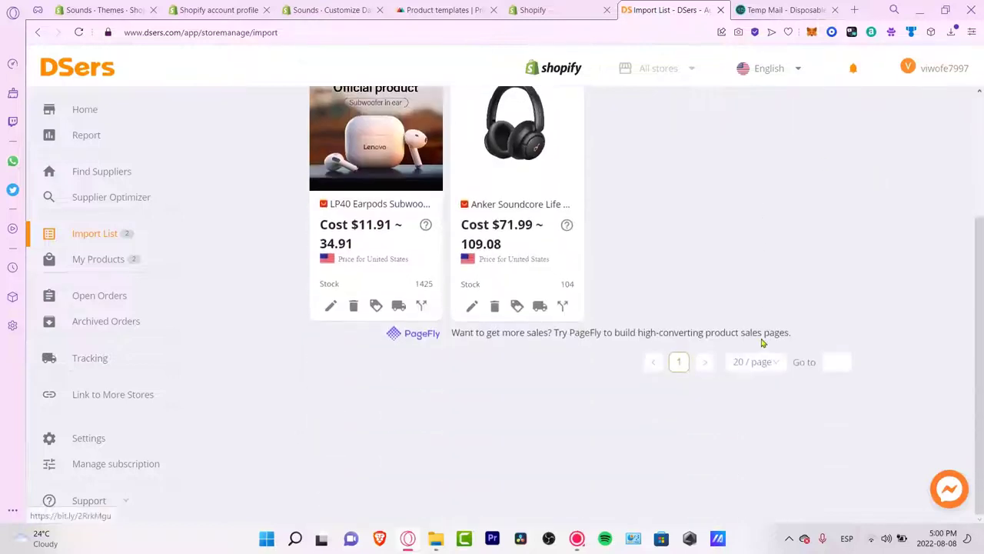
{"action": "left_click", "coordinate": [202, 9]}
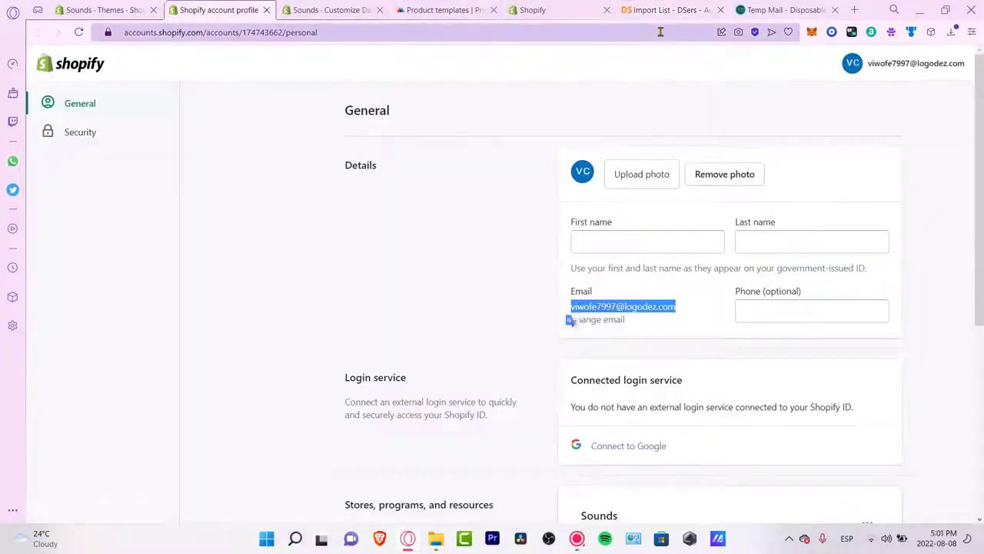
Step: Return to the Shopify admin and open Products, listing AirPods case, Anker Soundcore Life Q30 and LP40 Earpods
{"action": "left_click", "coordinate": [330, 8]}
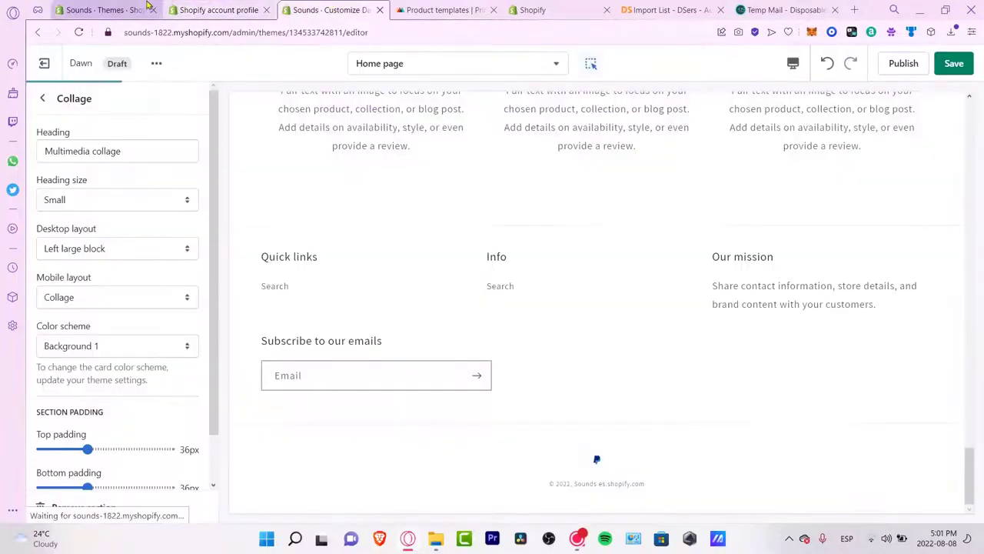
{"action": "left_click", "coordinate": [115, 9]}
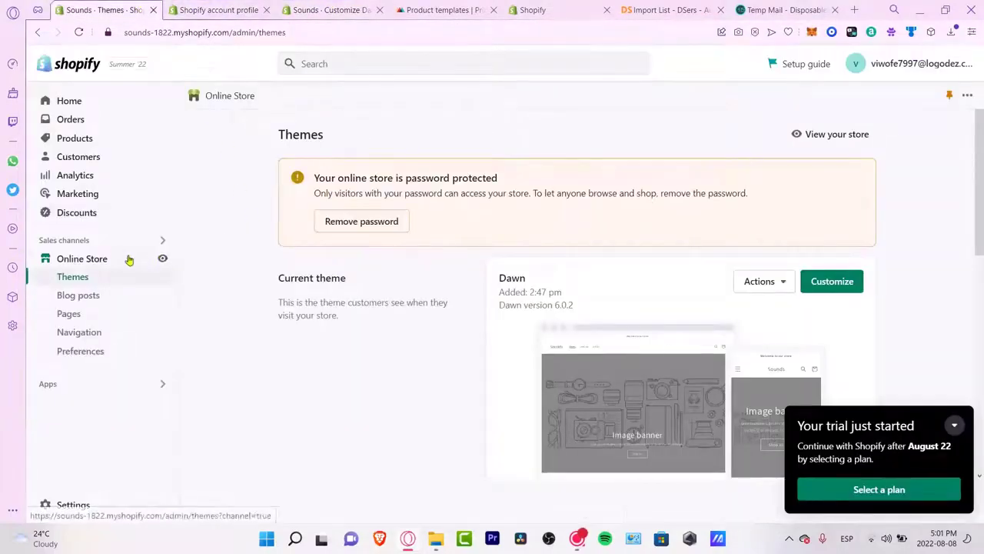
{"action": "left_click", "coordinate": [87, 121]}
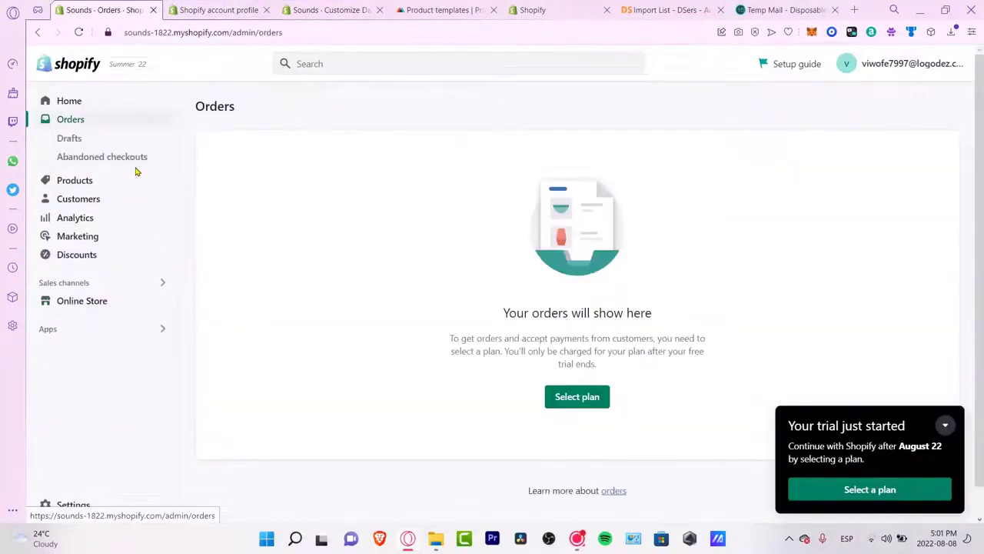
{"action": "left_click", "coordinate": [95, 183]}
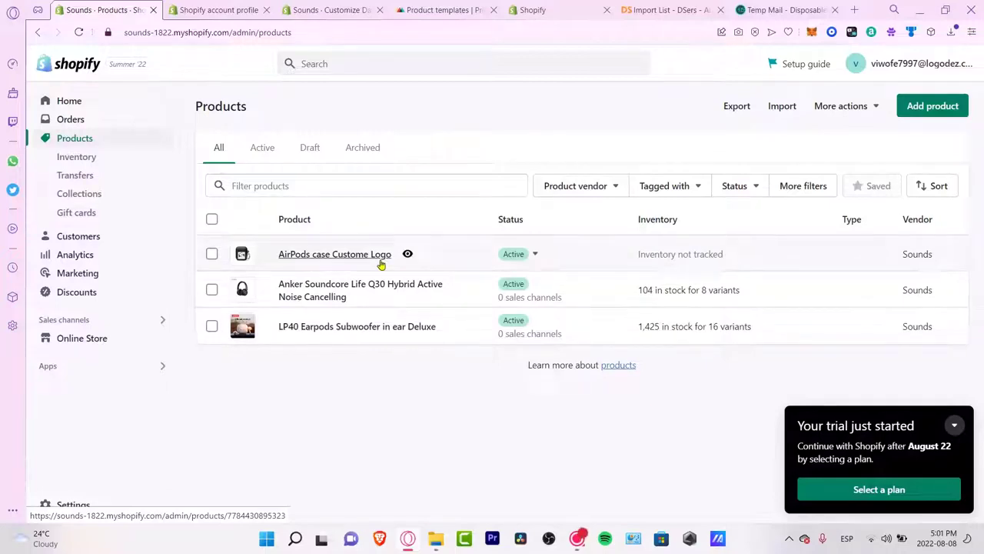
Step: Select all three products and filter the products list to Active status
{"action": "left_click", "coordinate": [438, 9]}
{"action": "left_click", "coordinate": [100, 6]}
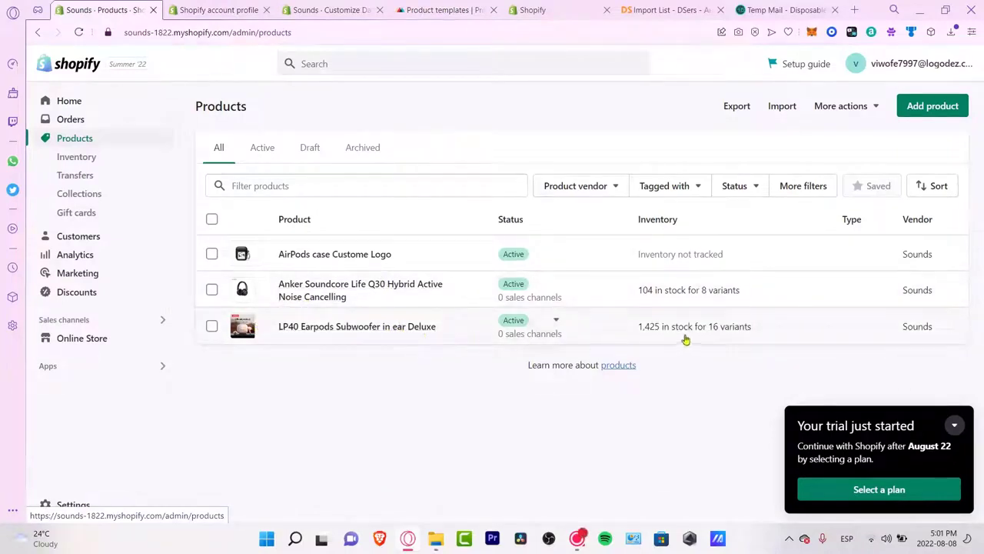
{"action": "left_click", "coordinate": [211, 219]}
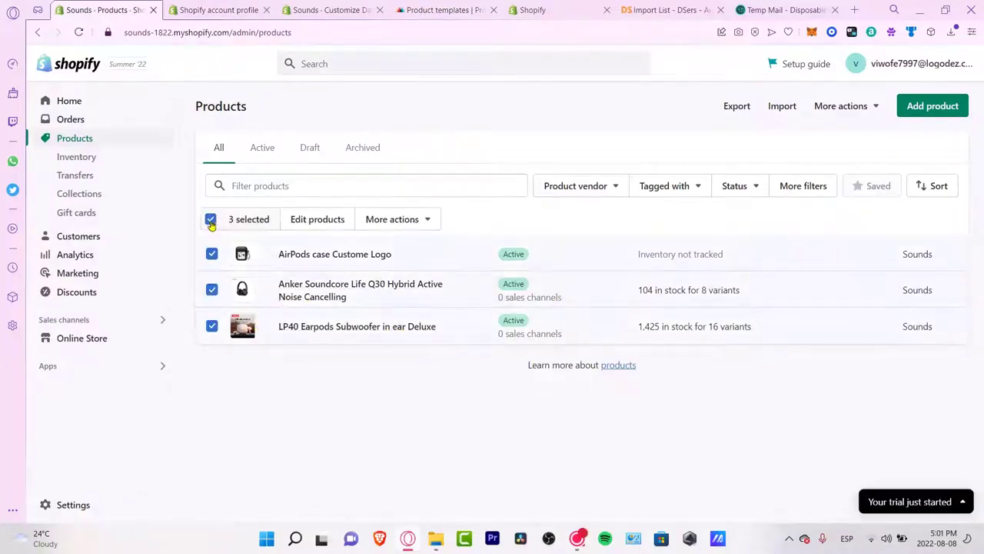
{"action": "left_click", "coordinate": [254, 146]}
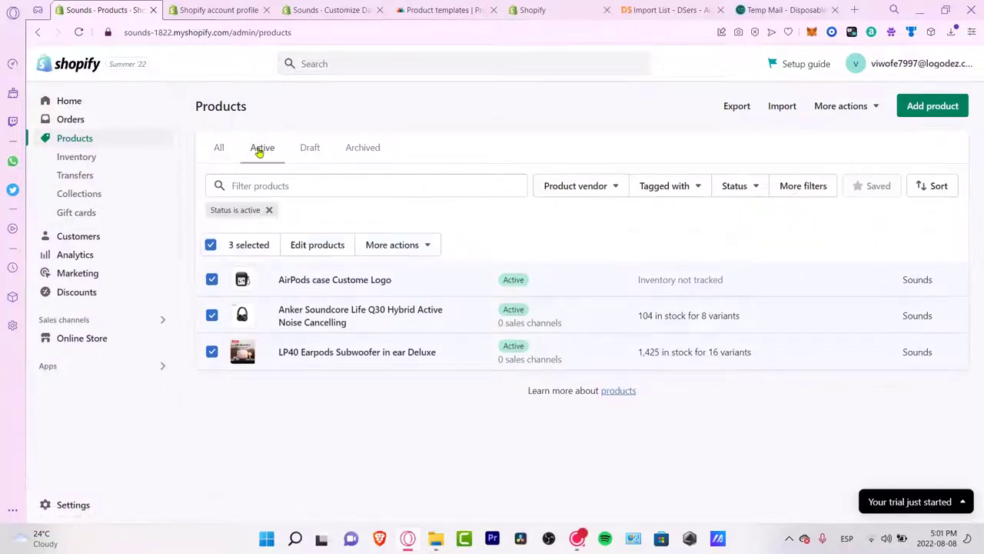
Step: Confirm the AirPods case is published on the Online Store sales channel
{"action": "left_click", "coordinate": [529, 282]}
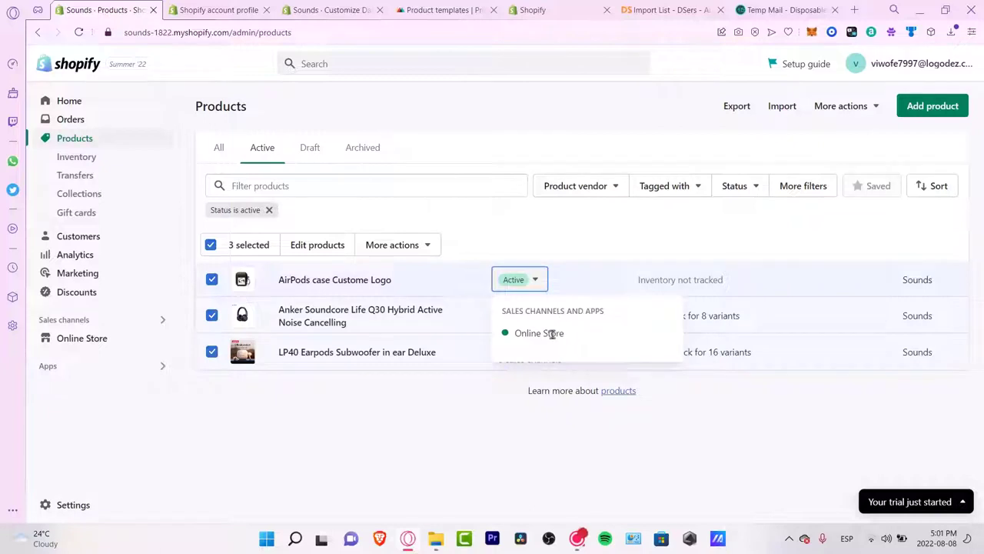
{"action": "left_click", "coordinate": [630, 448]}
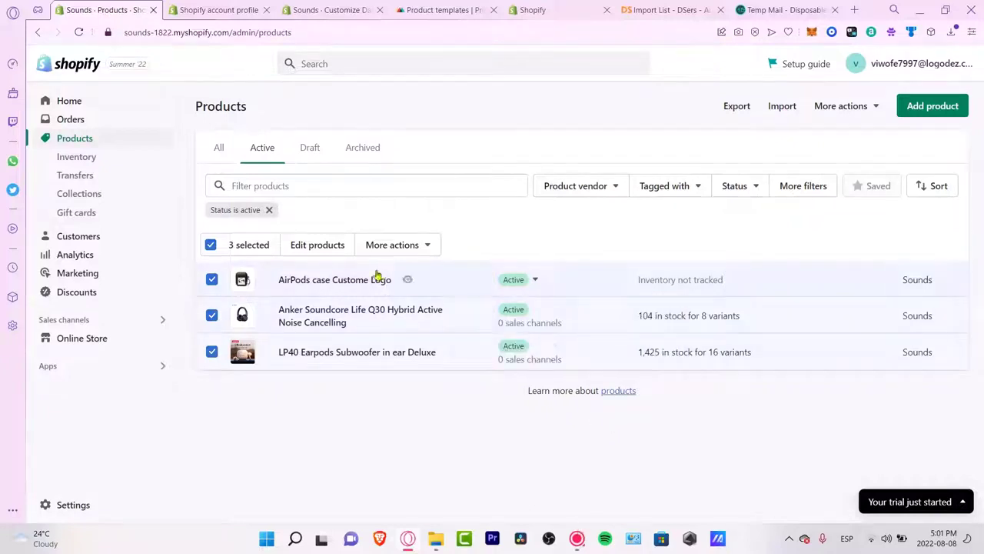
{"action": "left_click", "coordinate": [83, 119]}
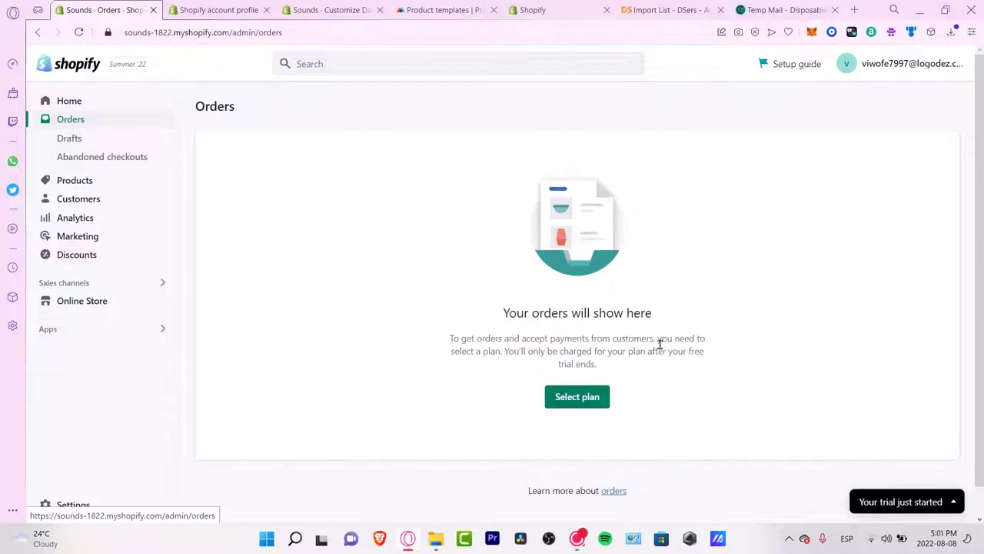
Step: Browse the empty Orders and Customers pages, then open Analytics showing $0.00 sales and 0 orders
{"action": "left_click_drag", "start_coordinate": [655, 350], "coordinate": [706, 365]}
{"action": "left_click", "coordinate": [683, 362]}
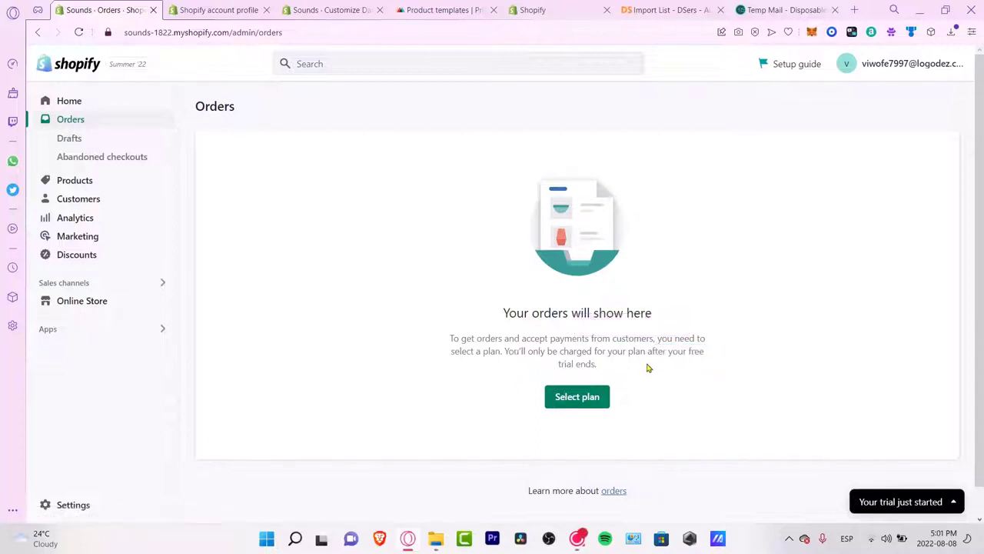
{"action": "left_click", "coordinate": [105, 198]}
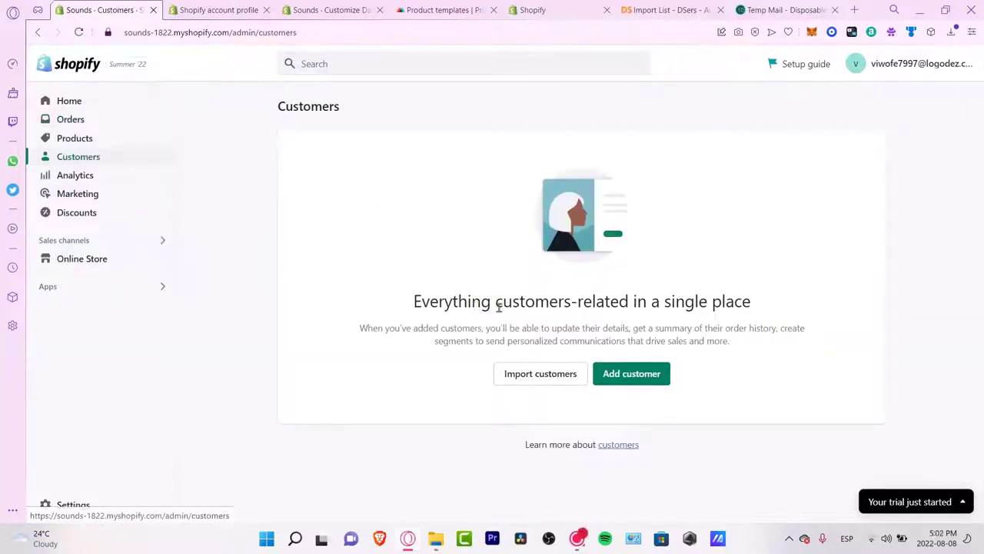
{"action": "left_click_drag", "start_coordinate": [605, 323], "coordinate": [669, 346]}
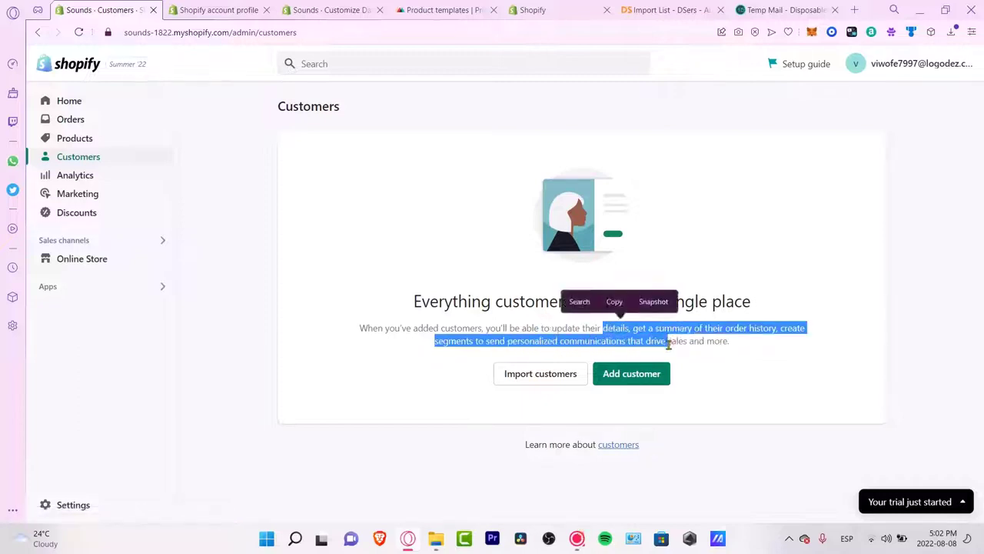
{"action": "left_click", "coordinate": [717, 341]}
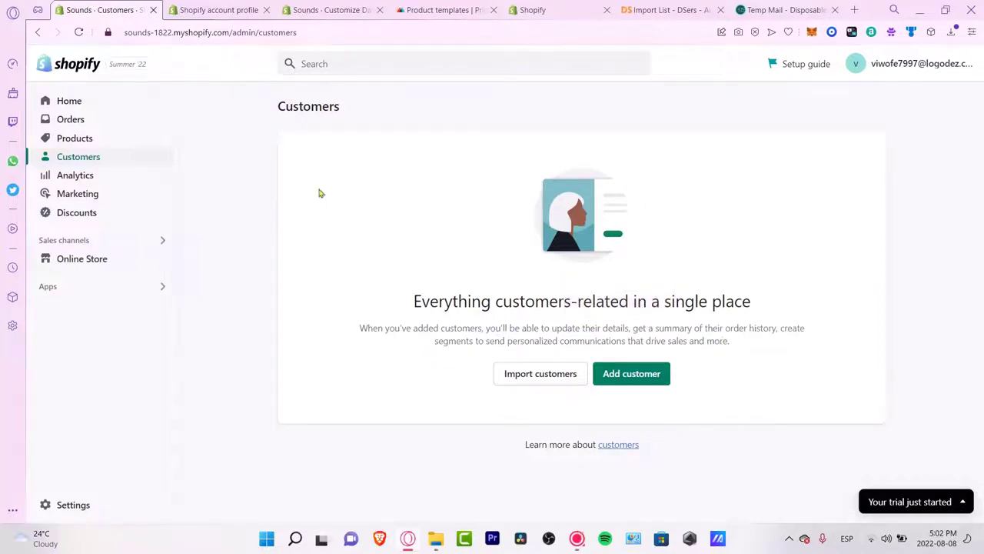
{"action": "left_click", "coordinate": [92, 176]}
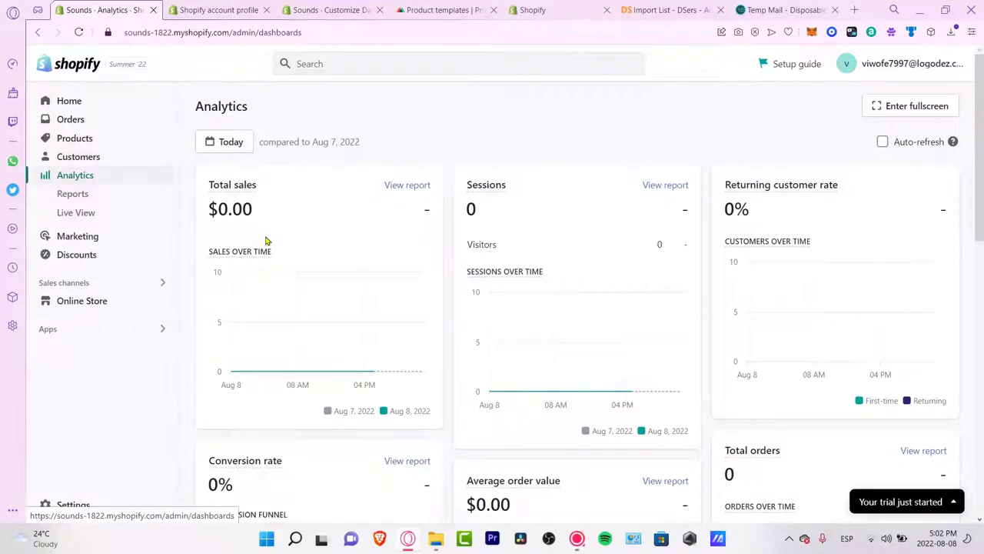
Step: Review the Analytics dashboard's empty Sessions by location and traffic source cards
{"action": "scroll", "coordinate": [523, 224], "scroll_direction": "down", "scroll_amount": 3}
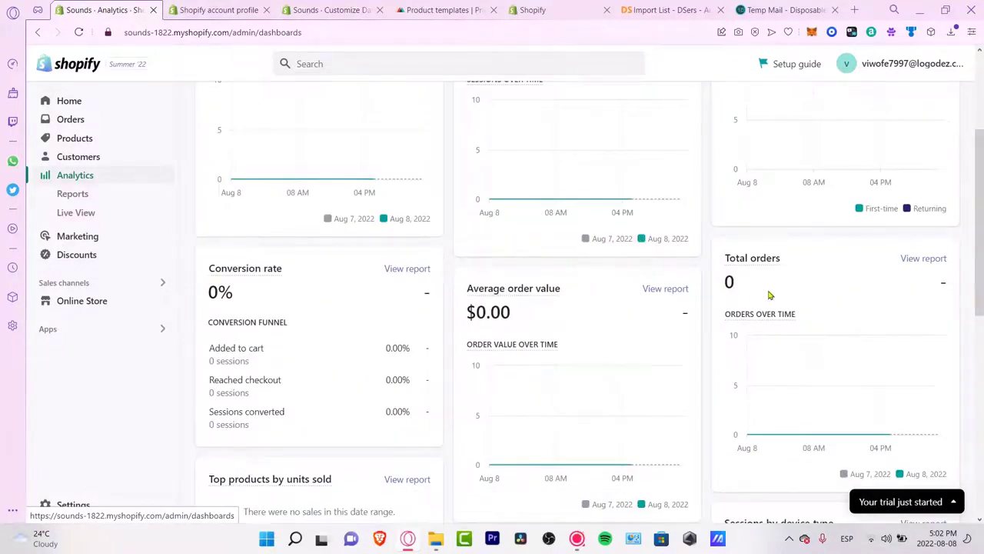
{"action": "scroll", "coordinate": [762, 295], "scroll_direction": "down", "scroll_amount": 6}
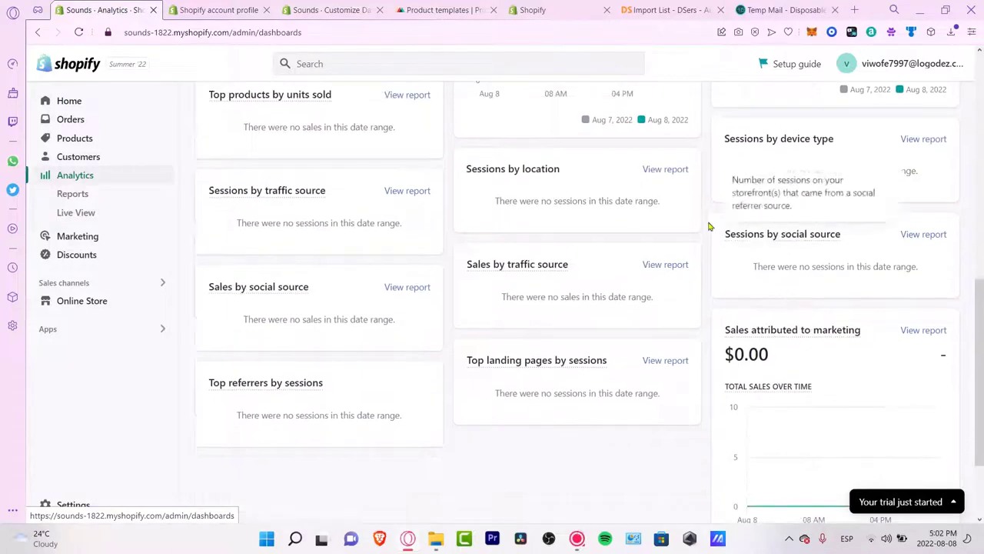
{"action": "left_click_drag", "start_coordinate": [620, 201], "coordinate": [501, 200]}
{"action": "left_click_drag", "start_coordinate": [400, 223], "coordinate": [246, 226]}
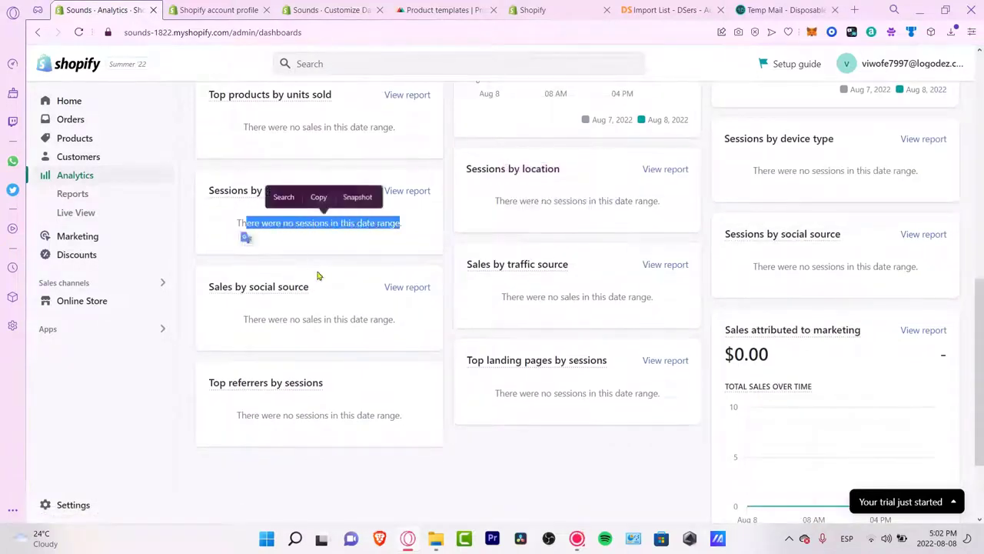
{"action": "double_click", "coordinate": [830, 266]}
{"action": "left_click", "coordinate": [584, 405]}
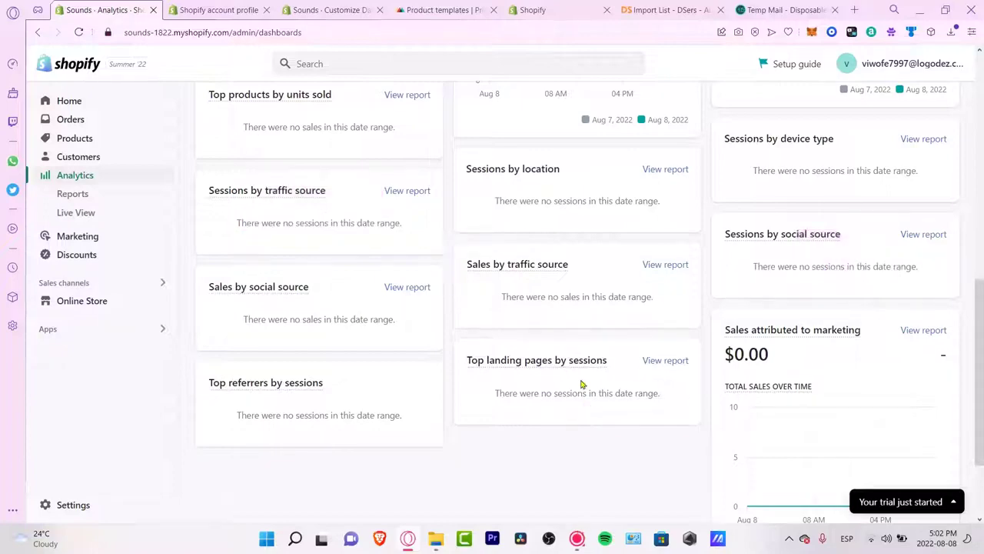
{"action": "scroll", "coordinate": [598, 396], "scroll_direction": "down", "scroll_amount": 2}
{"action": "scroll", "coordinate": [598, 395], "scroll_direction": "up", "scroll_amount": 10}
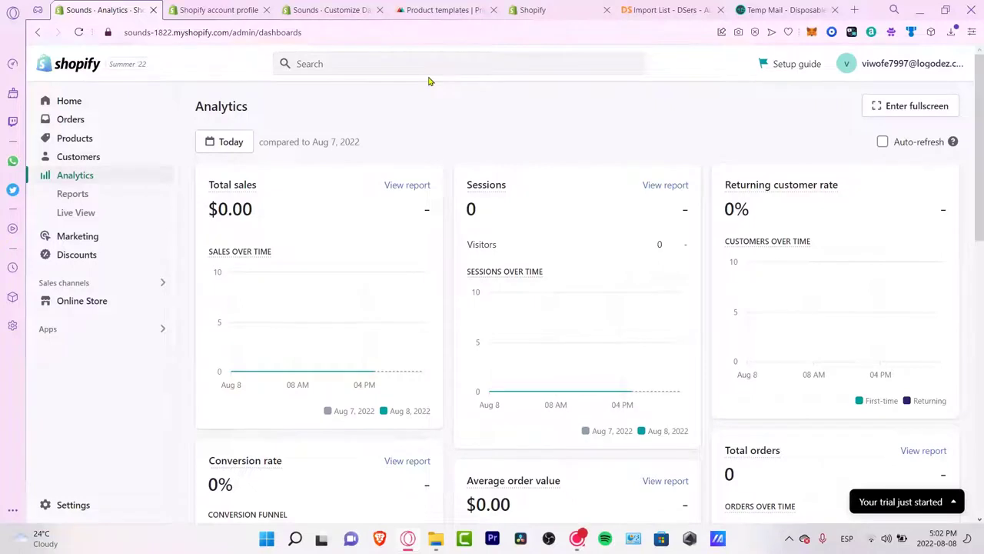
Step: Check the Reports overview, then open Live View showing 0 visitors and $0.00 sales
{"action": "left_click", "coordinate": [109, 193]}
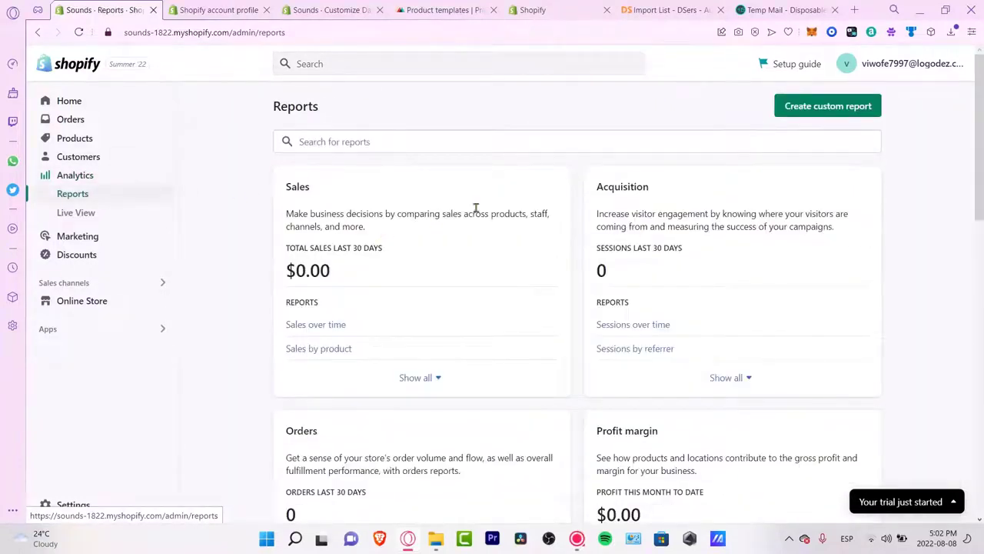
{"action": "scroll", "coordinate": [590, 326], "scroll_direction": "down", "scroll_amount": 3}
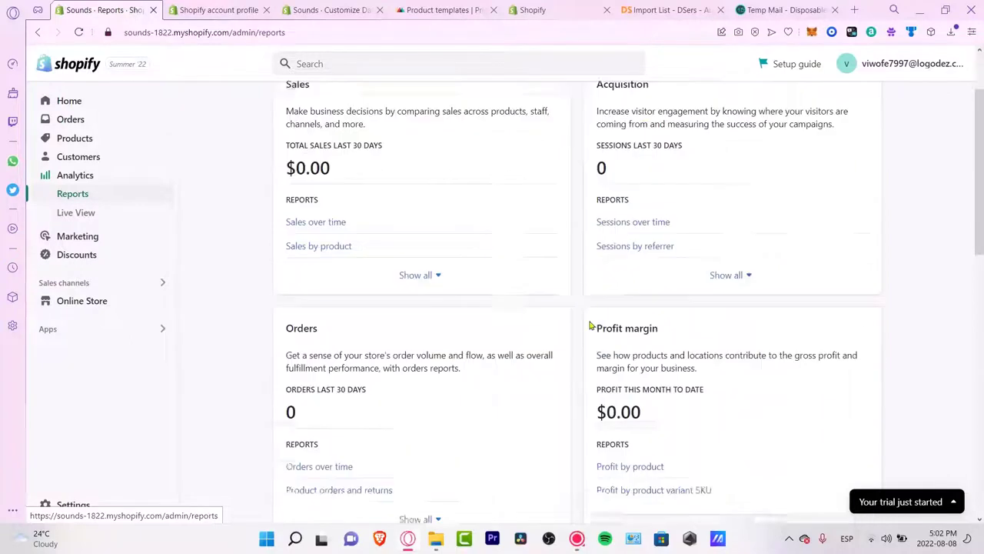
{"action": "left_click", "coordinate": [88, 213]}
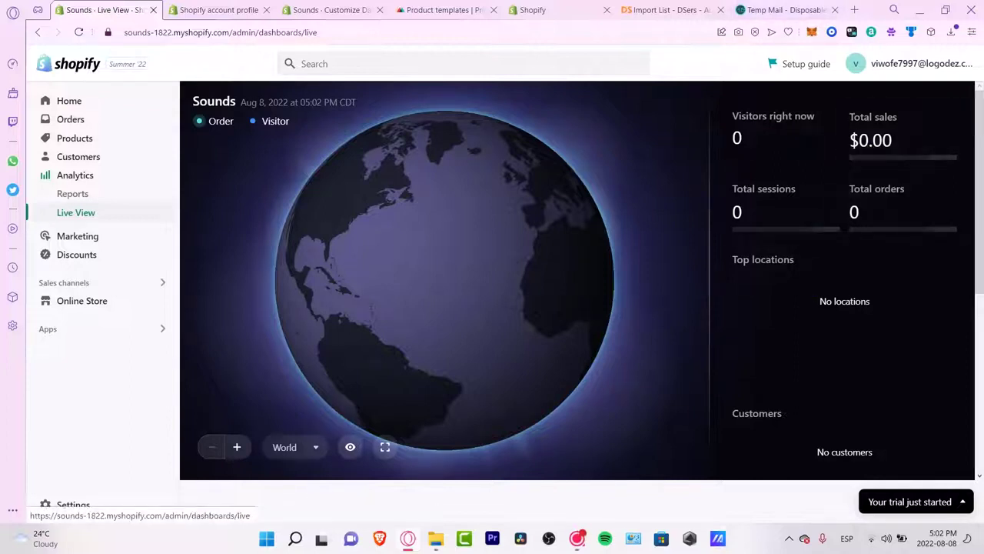
Step: Switch the Live View map from World to United States, then open the Marketing overview
{"action": "left_click", "coordinate": [311, 447]}
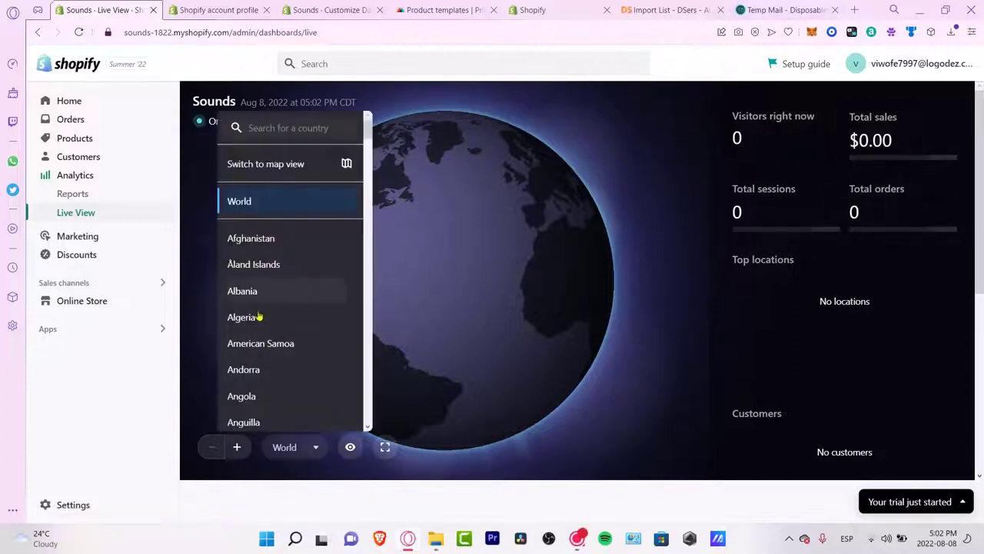
{"action": "scroll", "coordinate": [291, 297], "scroll_direction": "down", "scroll_amount": 20}
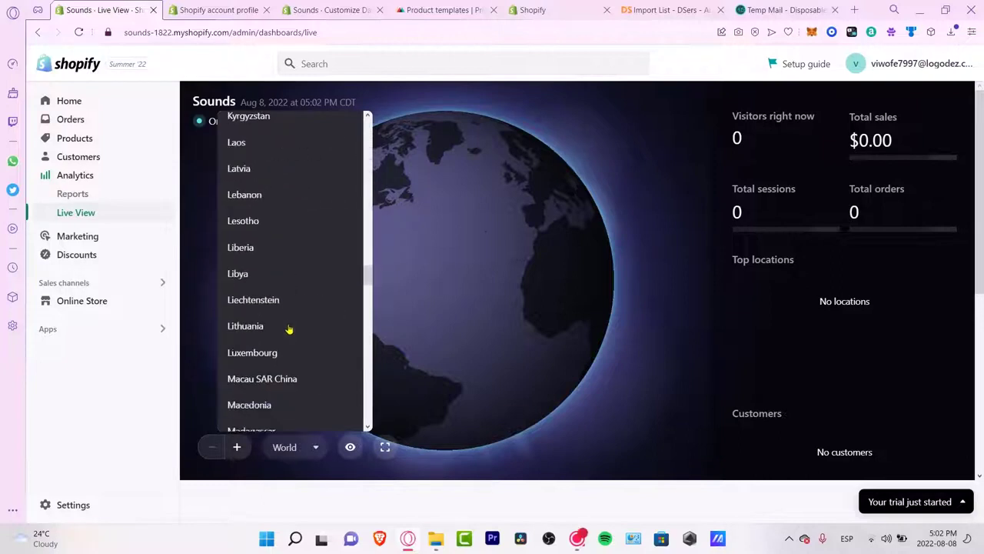
{"action": "scroll", "coordinate": [288, 329], "scroll_direction": "down", "scroll_amount": 20}
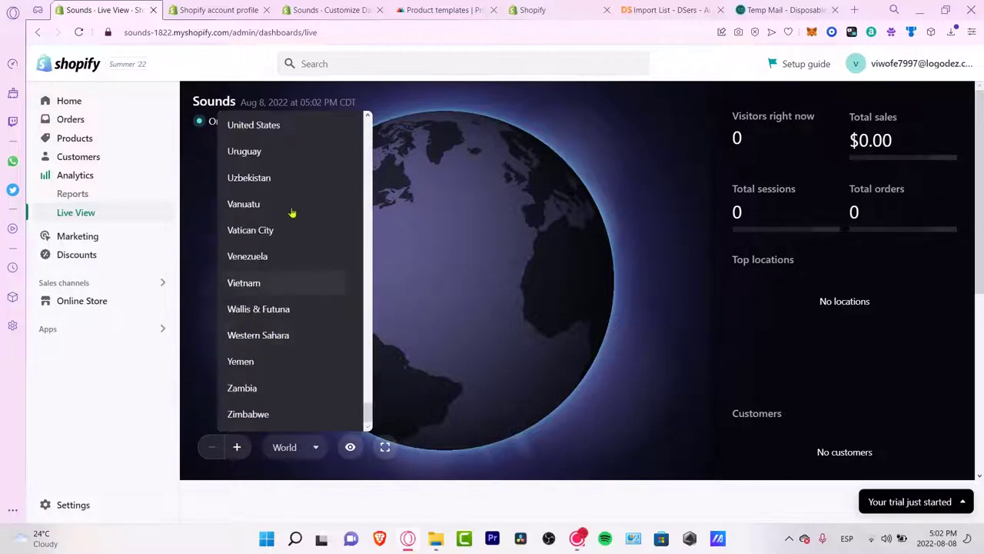
{"action": "left_click", "coordinate": [282, 126]}
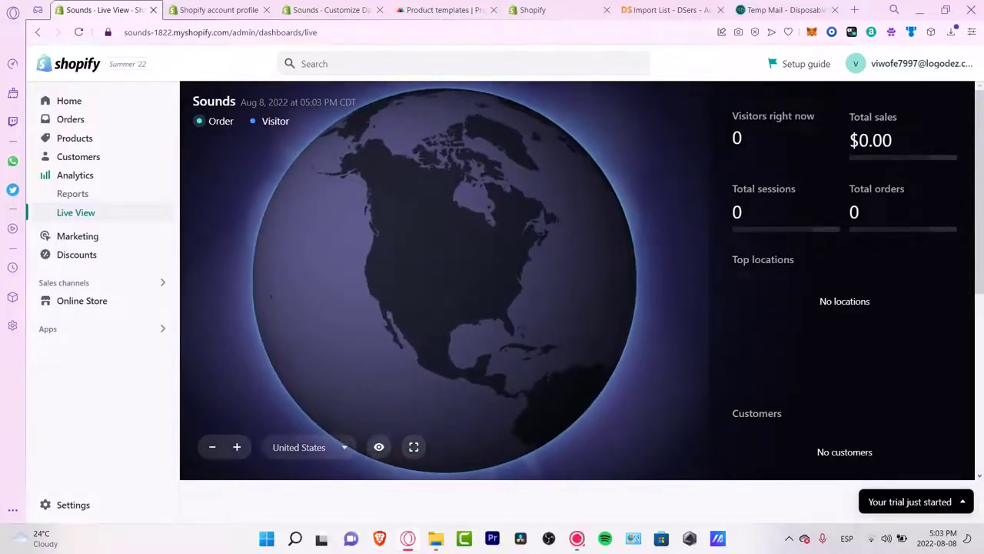
{"action": "left_click", "coordinate": [95, 239]}
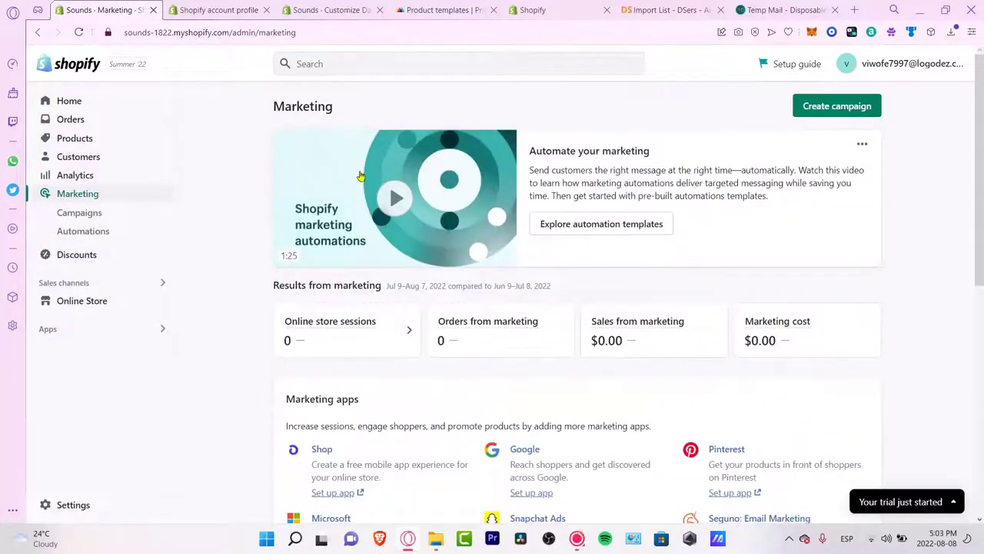
Step: Scroll through marketing apps like Shop, Google, Pinterest and Snapchat Ads, then go to Discounts
{"action": "scroll", "coordinate": [841, 234], "scroll_direction": "down", "scroll_amount": 2}
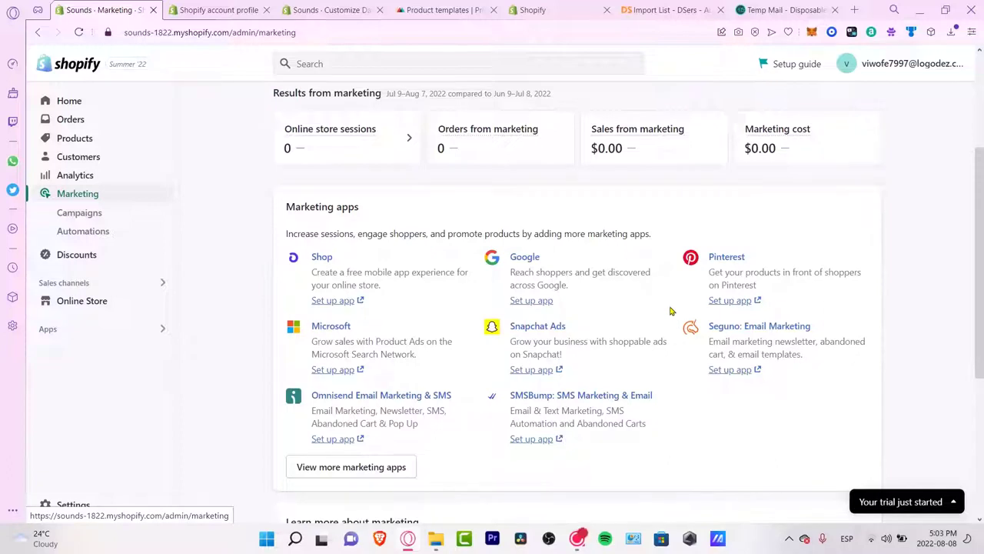
{"action": "left_click_drag", "start_coordinate": [980, 218], "coordinate": [961, 187]}
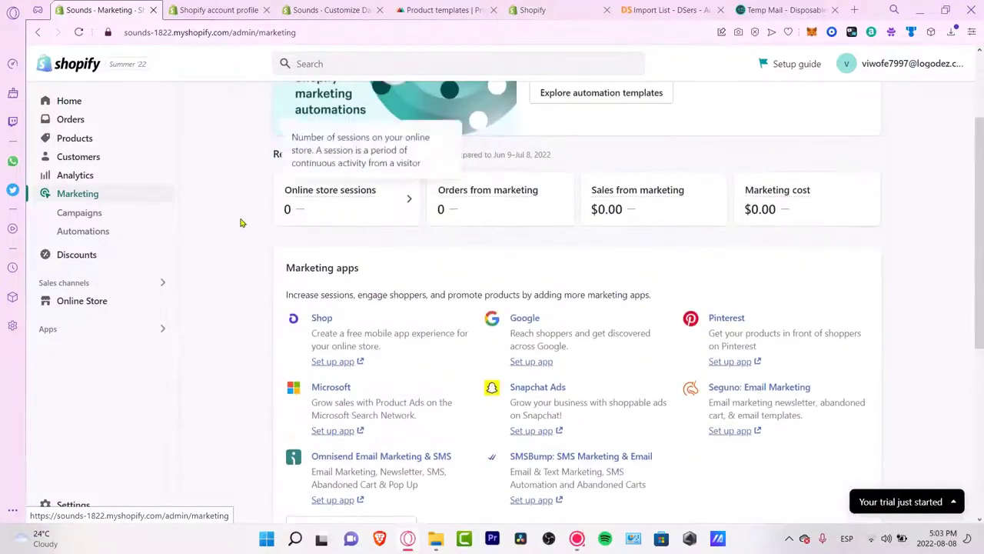
{"action": "left_click", "coordinate": [68, 254]}
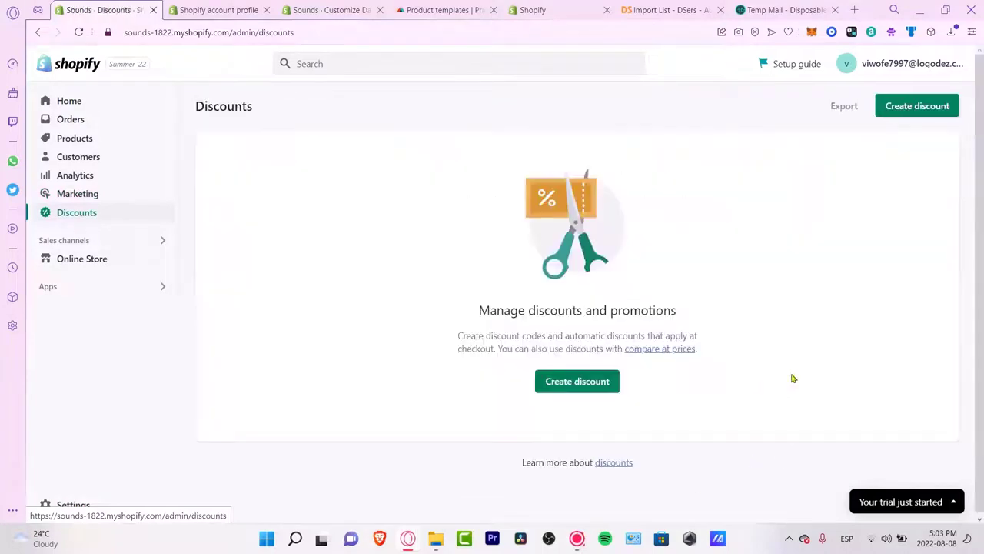
Step: Create an Amount off products discount with a randomly generated discount code
{"action": "left_click", "coordinate": [569, 388]}
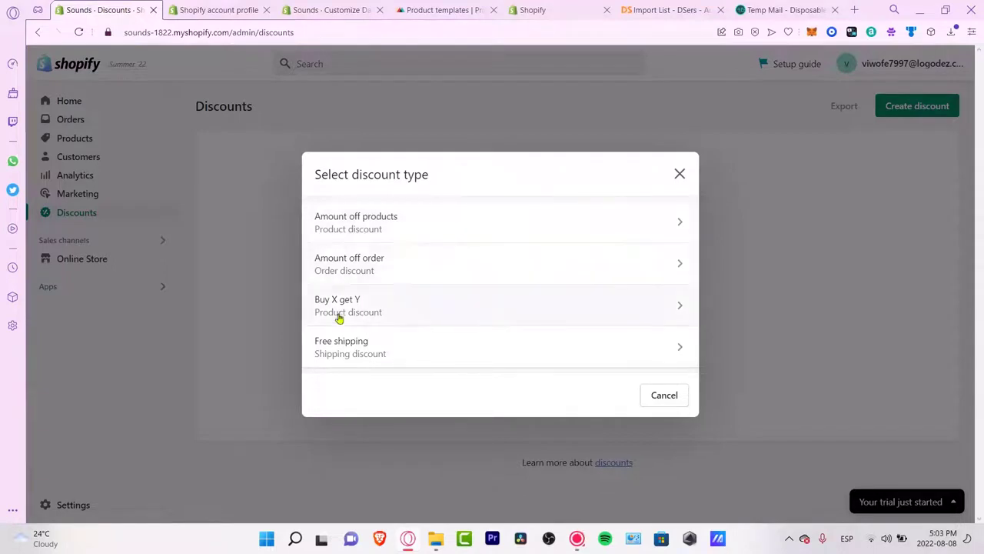
{"action": "left_click", "coordinate": [411, 227]}
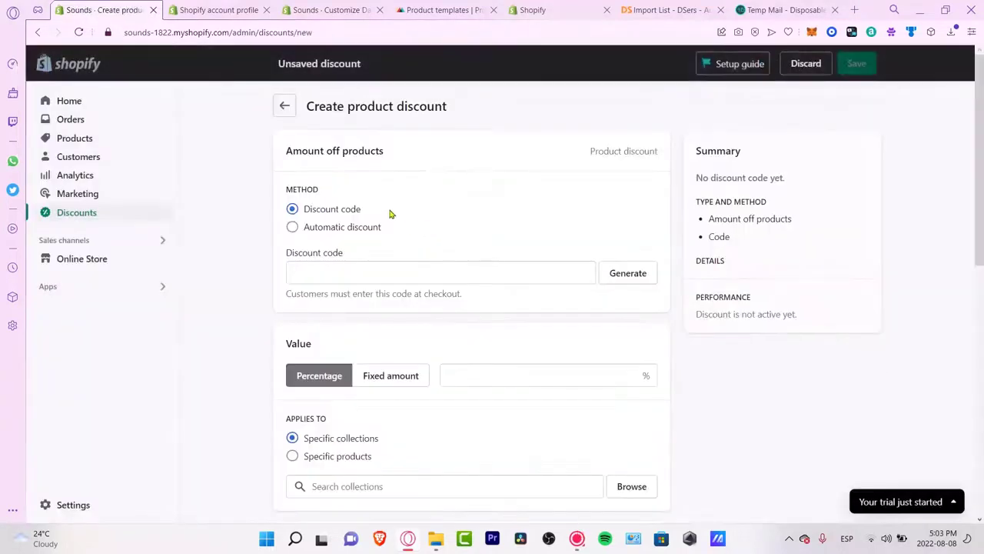
{"action": "left_click", "coordinate": [394, 267]}
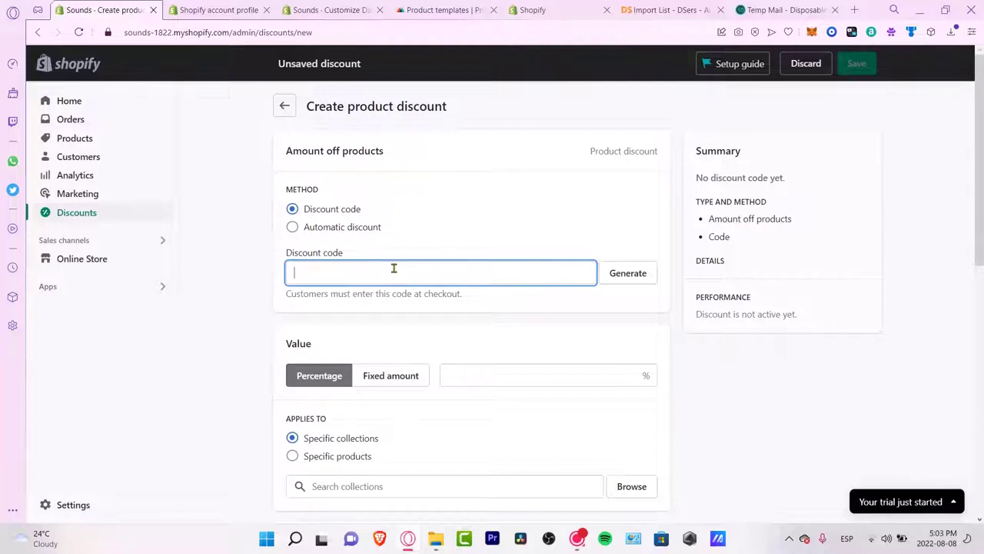
{"action": "type", "text": "EAR1"}
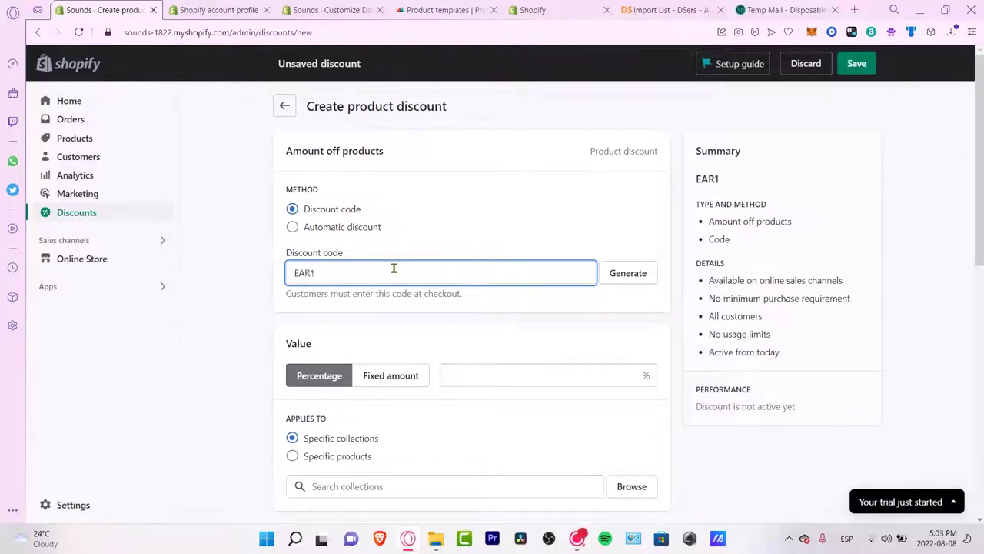
{"action": "left_click", "coordinate": [628, 279]}
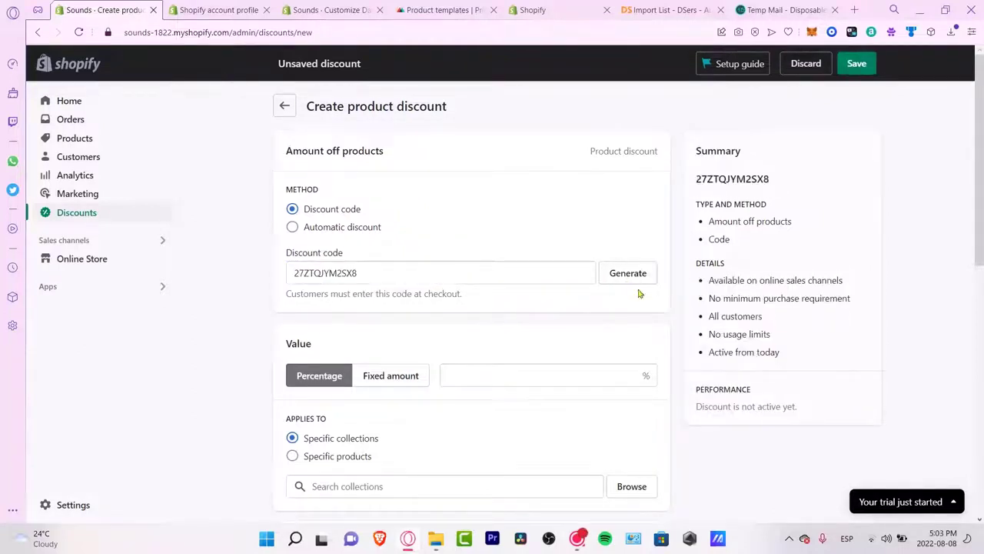
{"action": "left_click", "coordinate": [383, 283]}
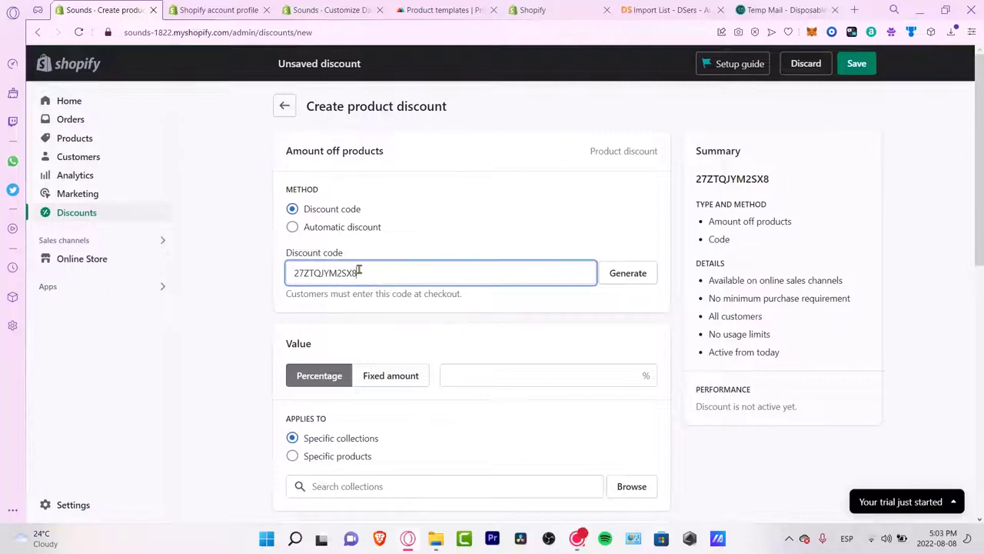
{"action": "scroll", "coordinate": [462, 285], "scroll_direction": "down", "scroll_amount": 3}
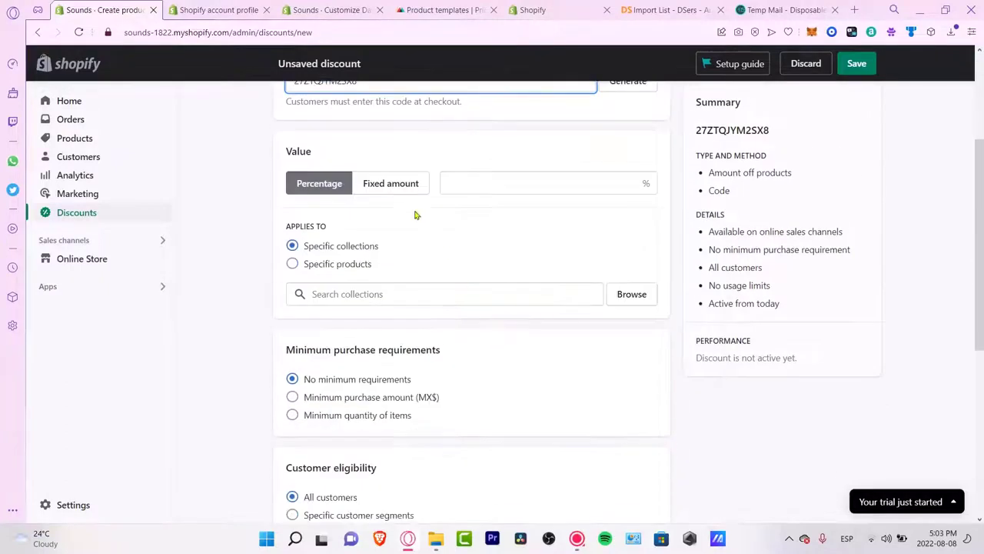
Step: Set 15% off applied to AirPods case Custome Logo with all its variants
{"action": "left_click", "coordinate": [466, 178]}
{"action": "type", "text": "15"}
{"action": "left_click", "coordinate": [506, 244]}
{"action": "left_click", "coordinate": [337, 265]}
{"action": "left_click", "coordinate": [392, 297]}
{"action": "left_click", "coordinate": [635, 300]}
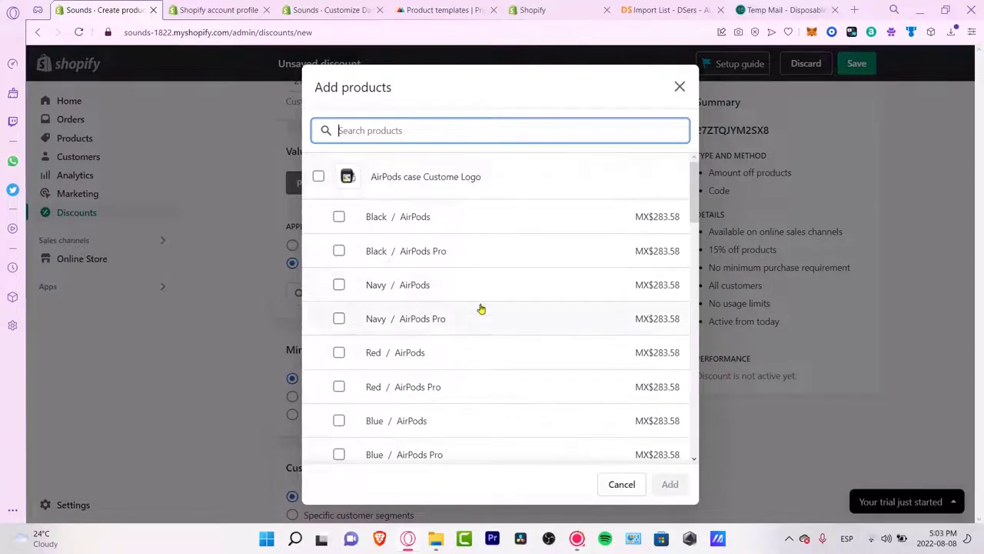
{"action": "scroll", "coordinate": [482, 308], "scroll_direction": "down", "scroll_amount": 10}
{"action": "scroll", "coordinate": [481, 310], "scroll_direction": "up", "scroll_amount": 10}
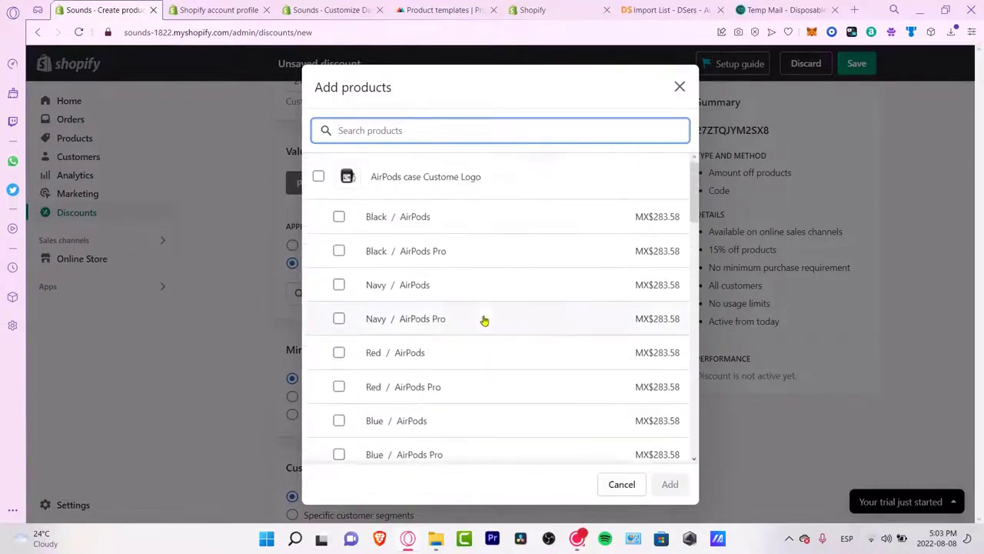
{"action": "left_click", "coordinate": [318, 176]}
{"action": "left_click", "coordinate": [675, 486]}
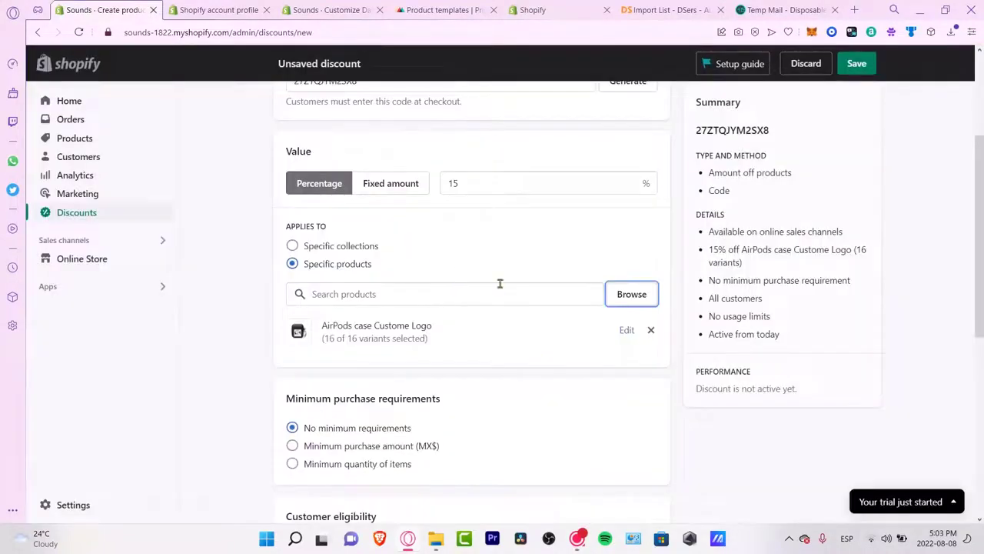
Step: Require a minimum purchase amount of MX$20.00 for the discount
{"action": "scroll", "coordinate": [493, 393], "scroll_direction": "down", "scroll_amount": 3}
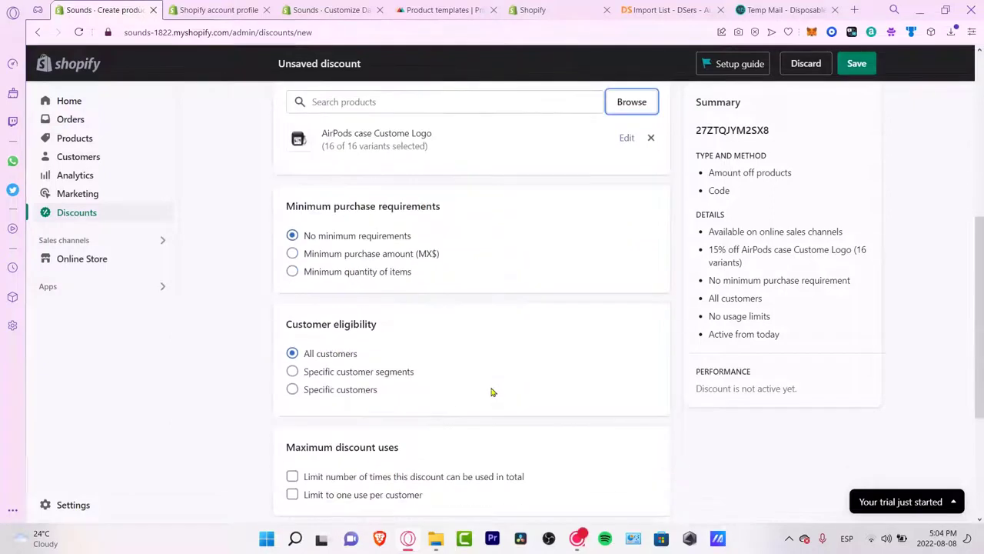
{"action": "left_click", "coordinate": [369, 253]}
{"action": "left_click", "coordinate": [378, 272]}
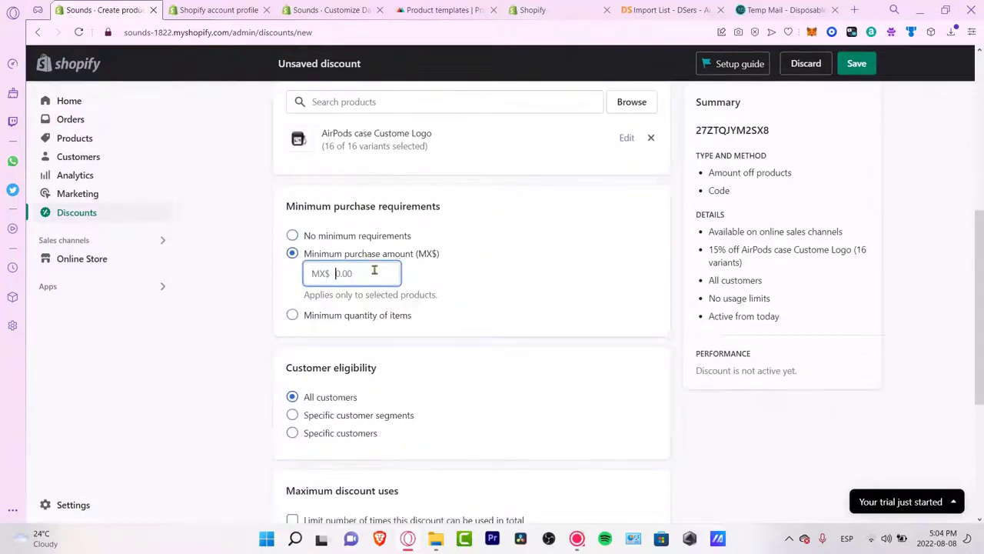
{"action": "type", "text": "20"}
{"action": "left_click", "coordinate": [528, 387]}
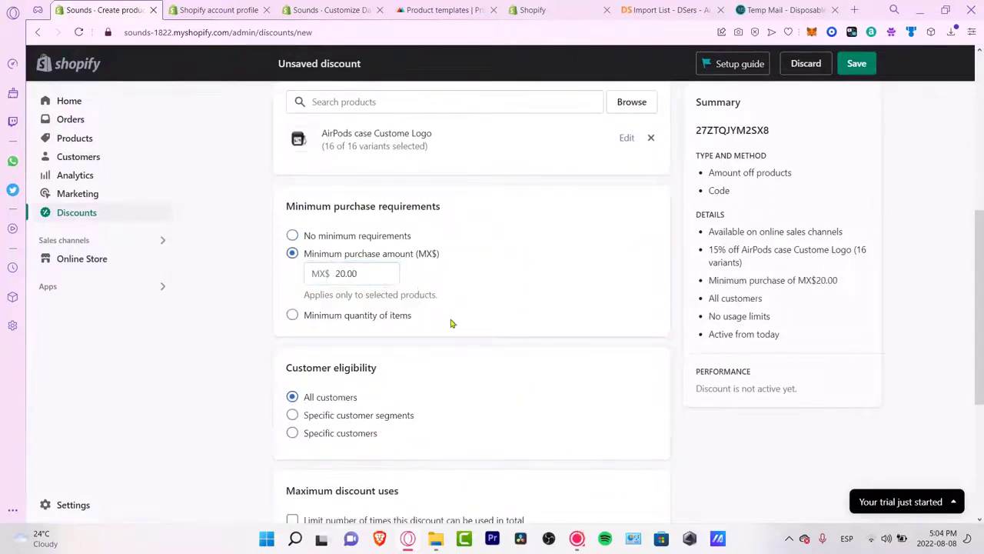
{"action": "scroll", "coordinate": [466, 346], "scroll_direction": "down", "scroll_amount": 3}
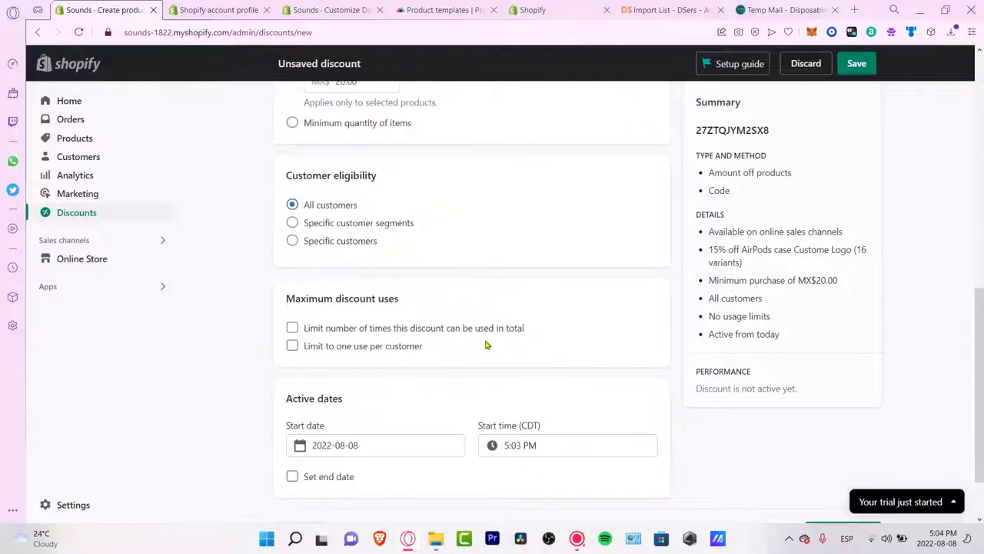
{"action": "scroll", "coordinate": [578, 304], "scroll_direction": "down", "scroll_amount": 1}
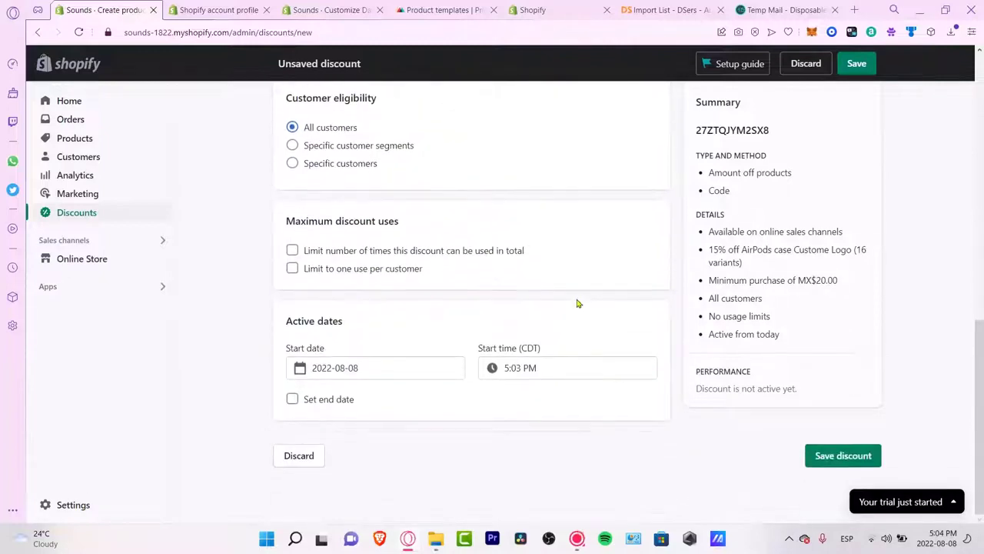
Step: Save the 15% AirPods case discount and select its generated code
{"action": "left_click", "coordinate": [867, 464]}
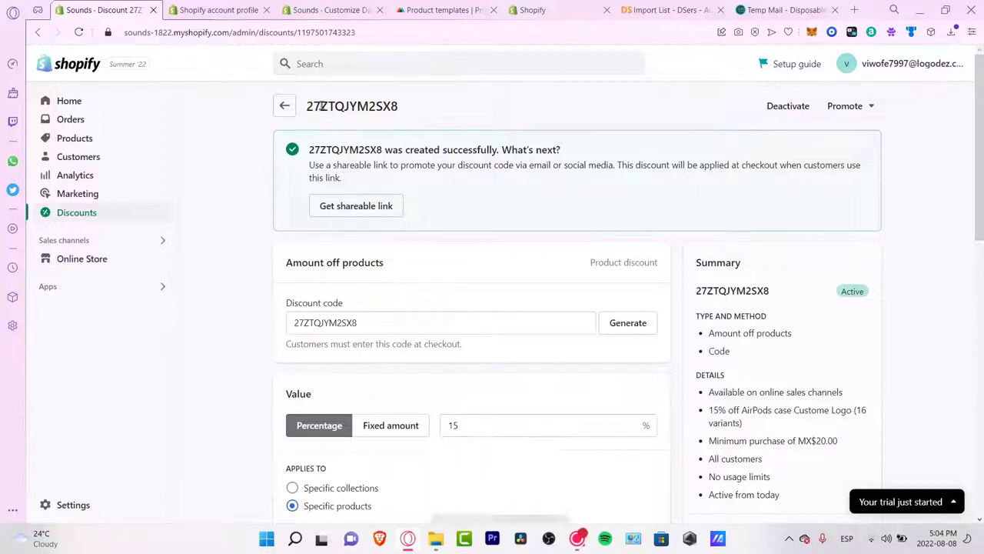
{"action": "left_click_drag", "start_coordinate": [307, 106], "coordinate": [399, 106]}
{"action": "left_click_drag", "start_coordinate": [382, 150], "coordinate": [331, 150]}
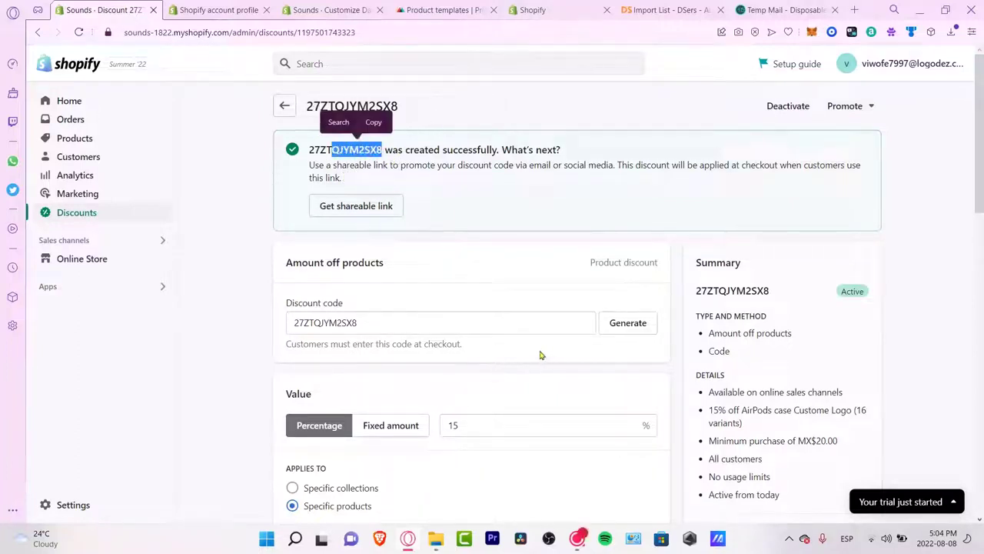
Step: Go to Online Store Themes and close the account profile tab to reach the Dawn editor
{"action": "left_click", "coordinate": [109, 258]}
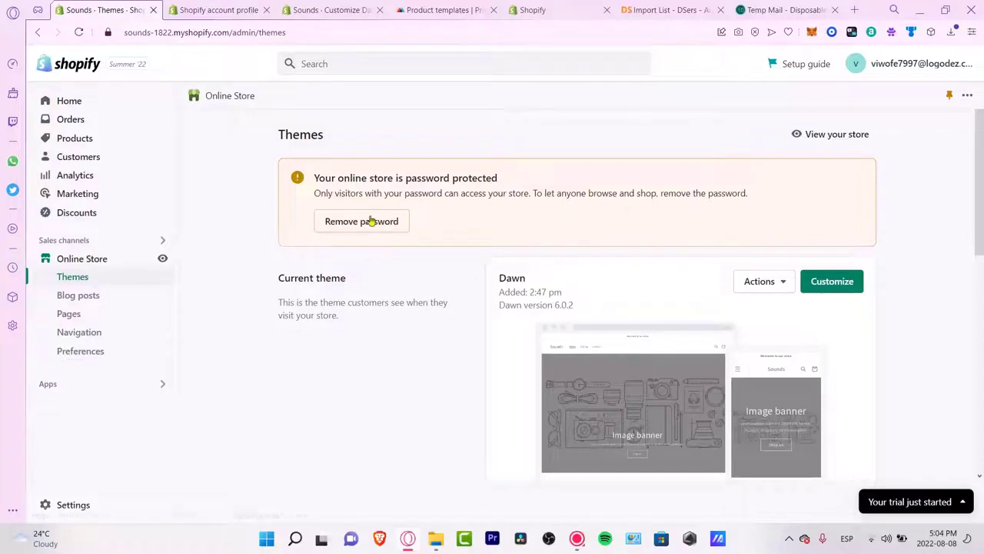
{"action": "scroll", "coordinate": [449, 308], "scroll_direction": "down", "scroll_amount": 8}
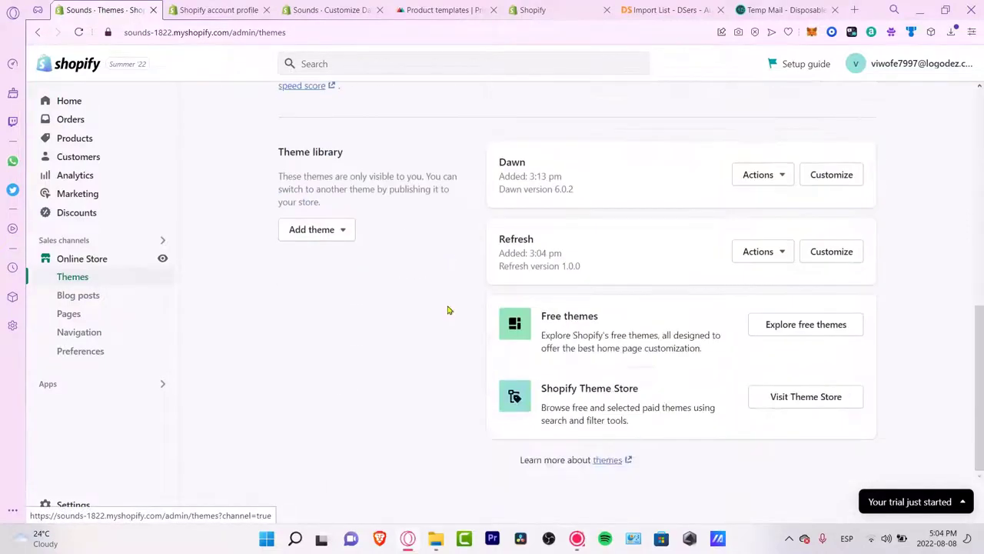
{"action": "left_click", "coordinate": [206, 11]}
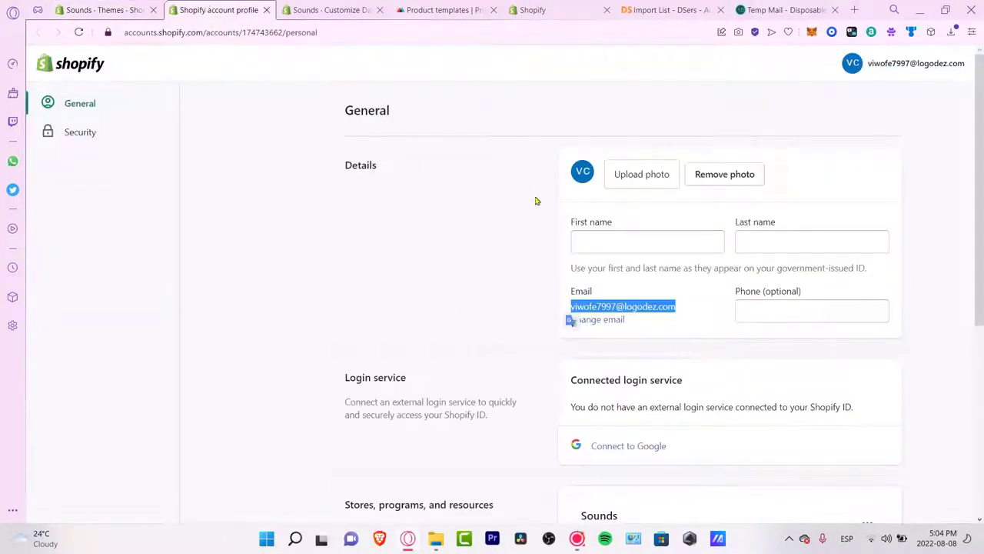
{"action": "key", "text": "ctrl+w"}
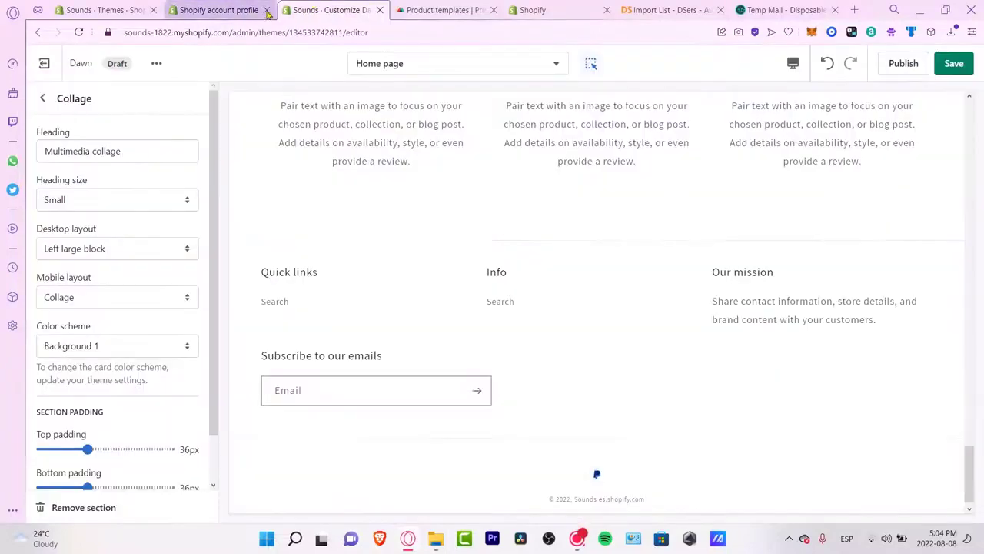
Step: Preview the AirPods case product page template, then return to the Home page template
{"action": "scroll", "coordinate": [567, 310], "scroll_direction": "up", "scroll_amount": 15}
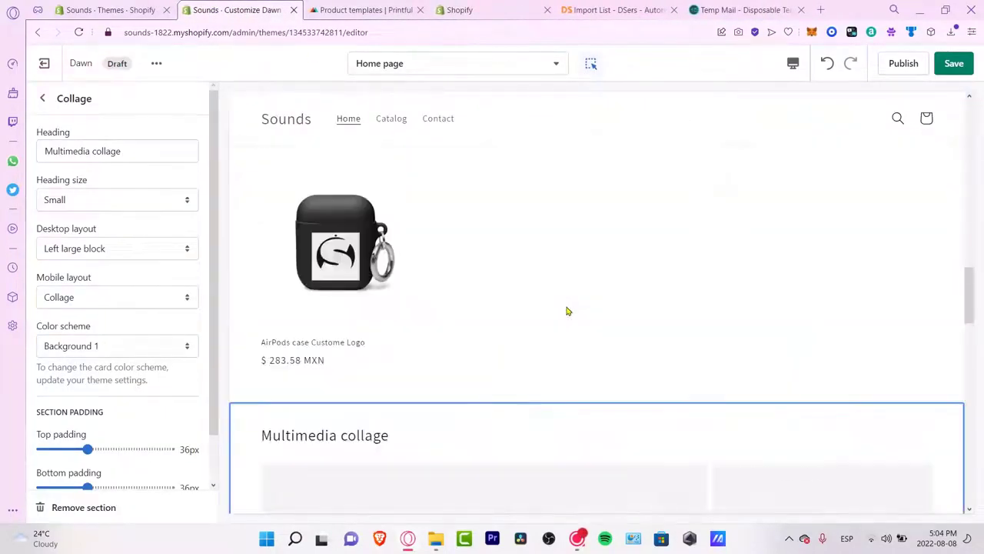
{"action": "scroll", "coordinate": [518, 317], "scroll_direction": "up", "scroll_amount": 3}
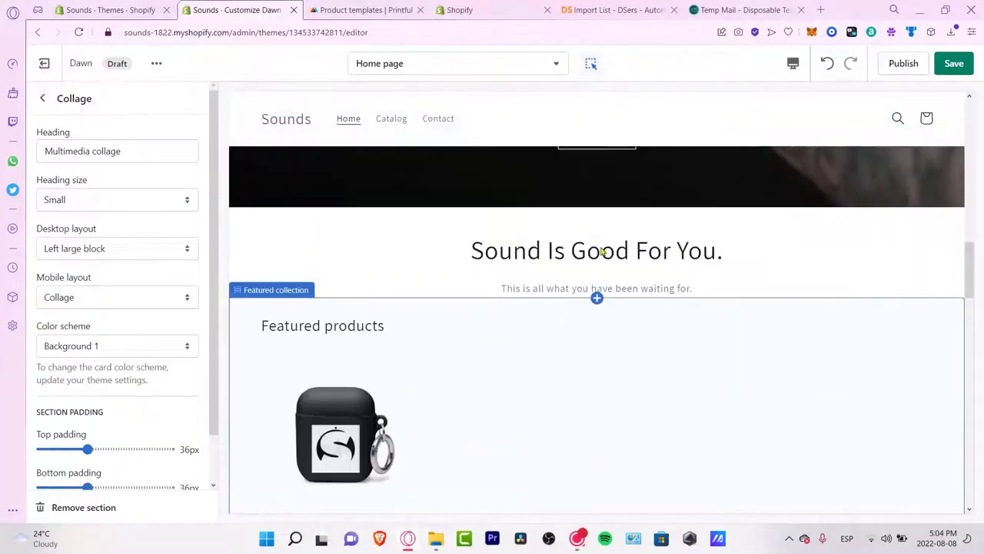
{"action": "scroll", "coordinate": [729, 286], "scroll_direction": "up", "scroll_amount": 2}
{"action": "scroll", "coordinate": [494, 405], "scroll_direction": "down", "scroll_amount": 2}
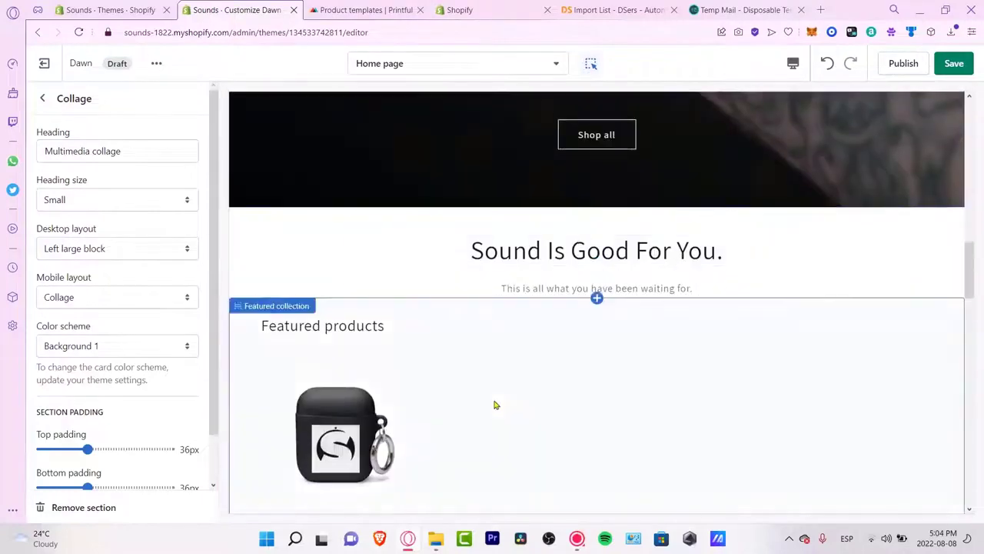
{"action": "left_click", "coordinate": [442, 396]}
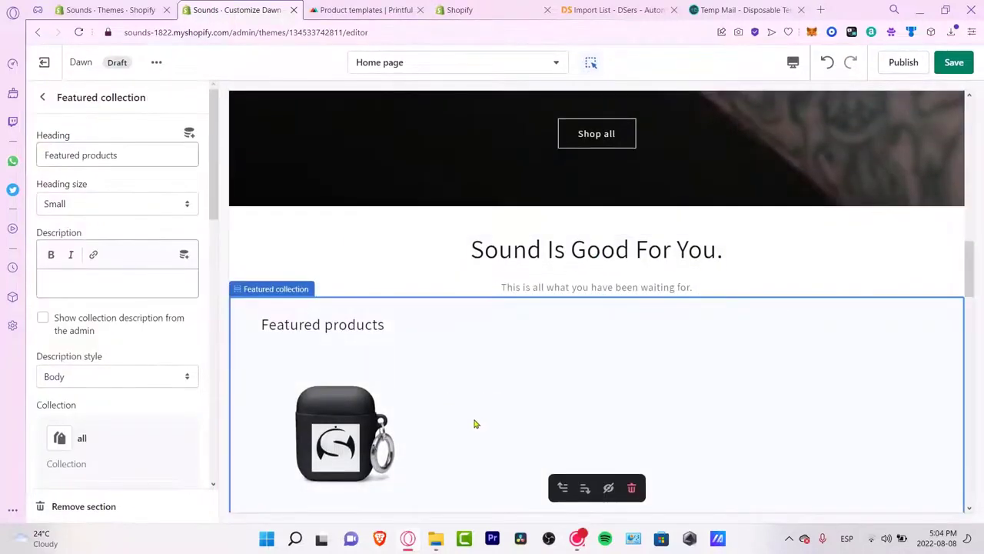
{"action": "left_click", "coordinate": [408, 428]}
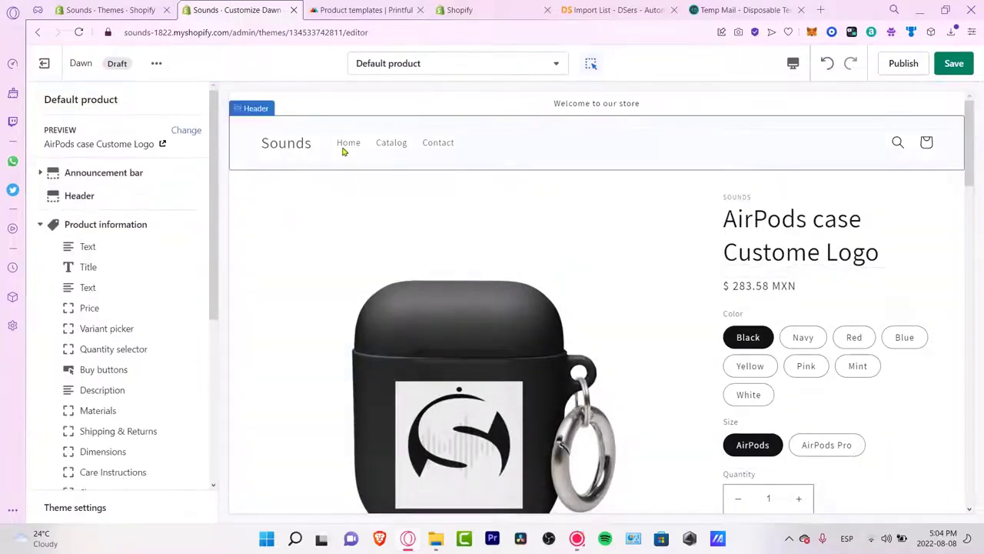
{"action": "scroll", "coordinate": [171, 244], "scroll_direction": "down", "scroll_amount": 4}
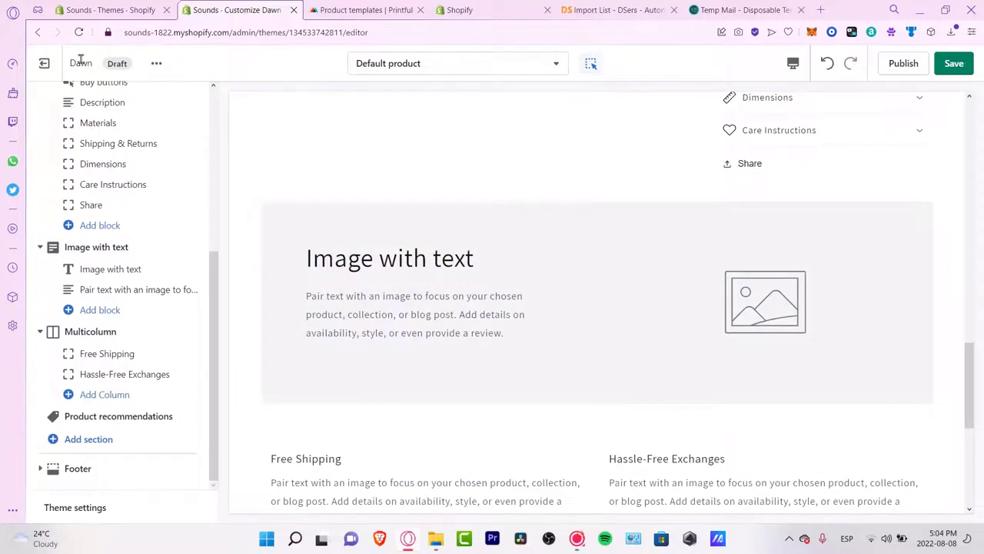
{"action": "left_click", "coordinate": [154, 68]}
{"action": "left_click", "coordinate": [354, 143]}
{"action": "left_click", "coordinate": [472, 72]}
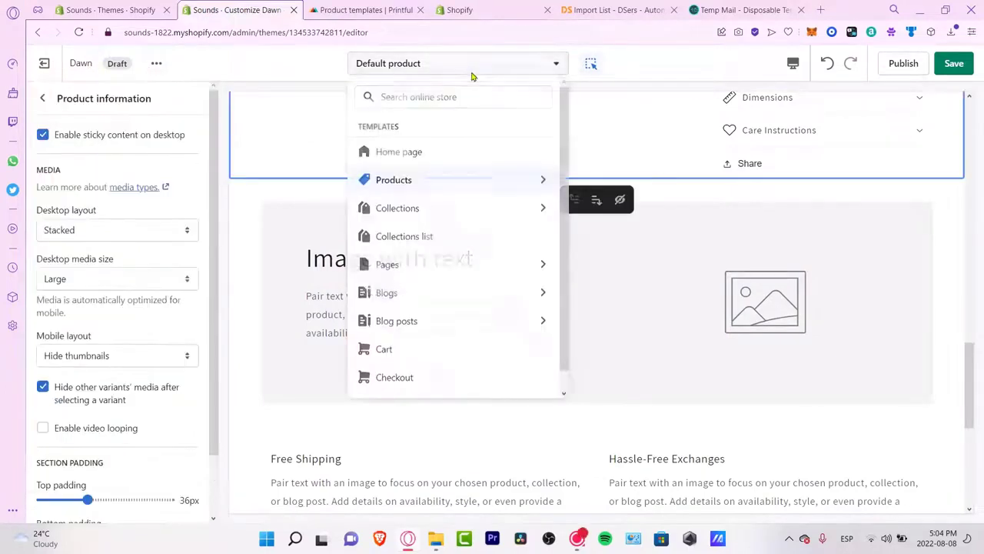
{"action": "left_click", "coordinate": [477, 154]}
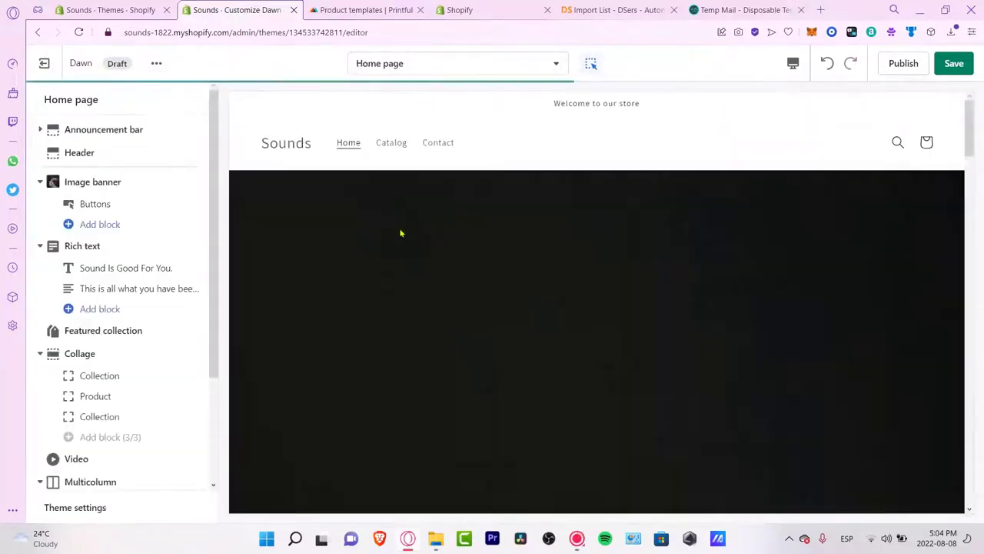
Step: Inspect the Featured collection section's collection options without changing anything, then go to Themes admin
{"action": "scroll", "coordinate": [576, 242], "scroll_direction": "down", "scroll_amount": 3}
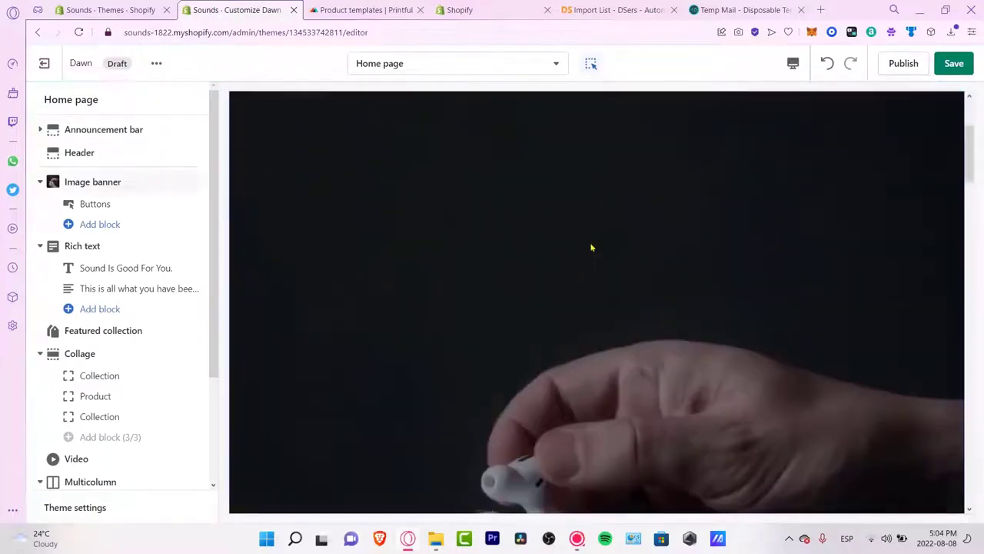
{"action": "scroll", "coordinate": [591, 246], "scroll_direction": "down", "scroll_amount": 5}
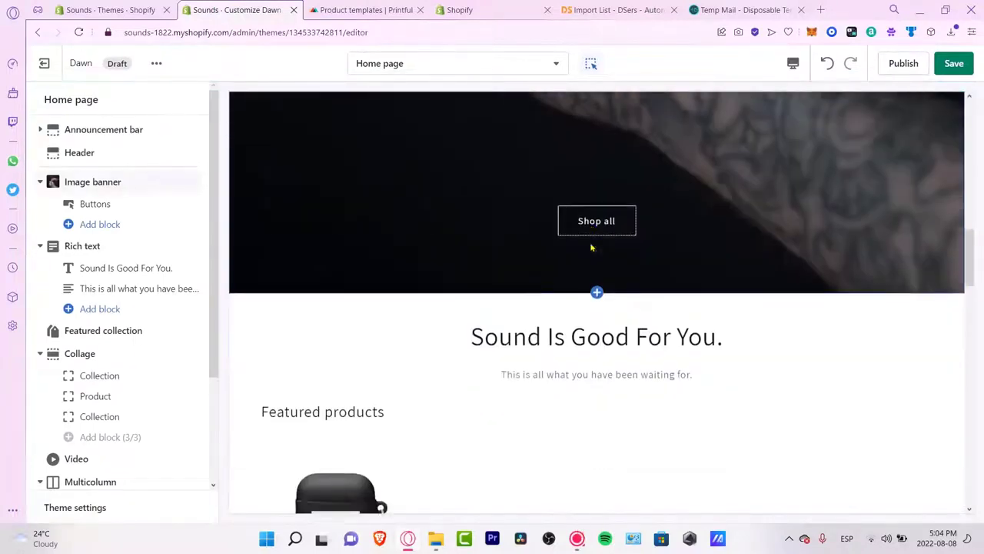
{"action": "left_click", "coordinate": [557, 331]}
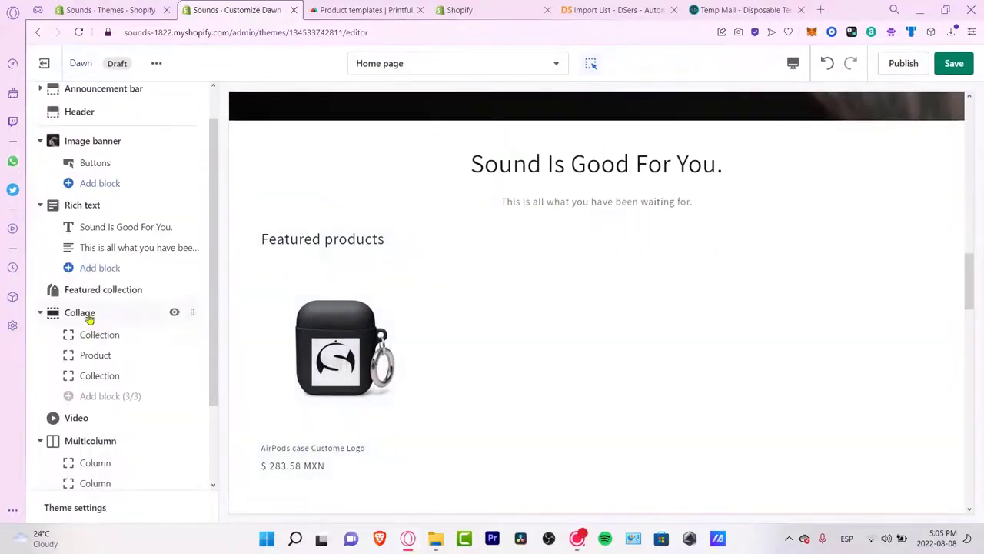
{"action": "left_click", "coordinate": [108, 297]}
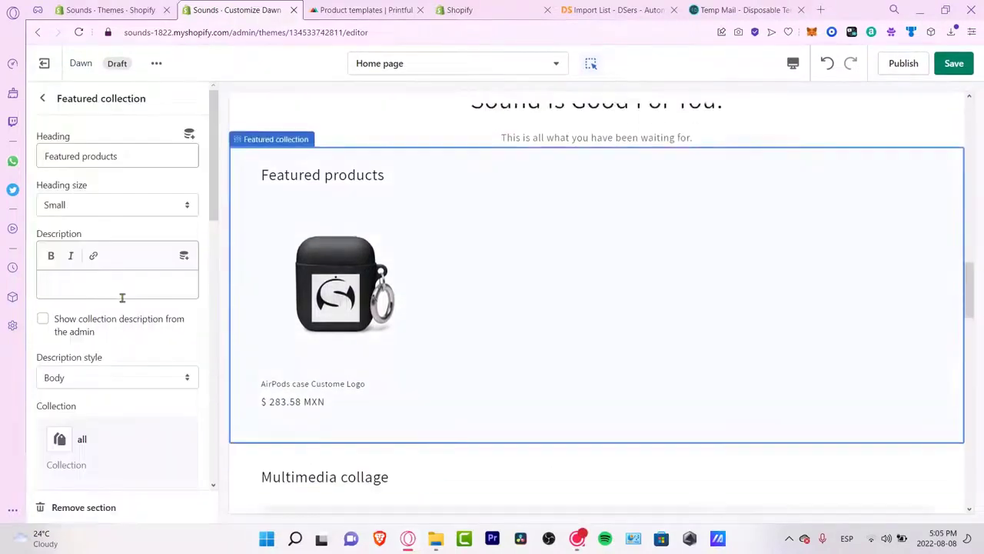
{"action": "scroll", "coordinate": [150, 332], "scroll_direction": "down", "scroll_amount": 3}
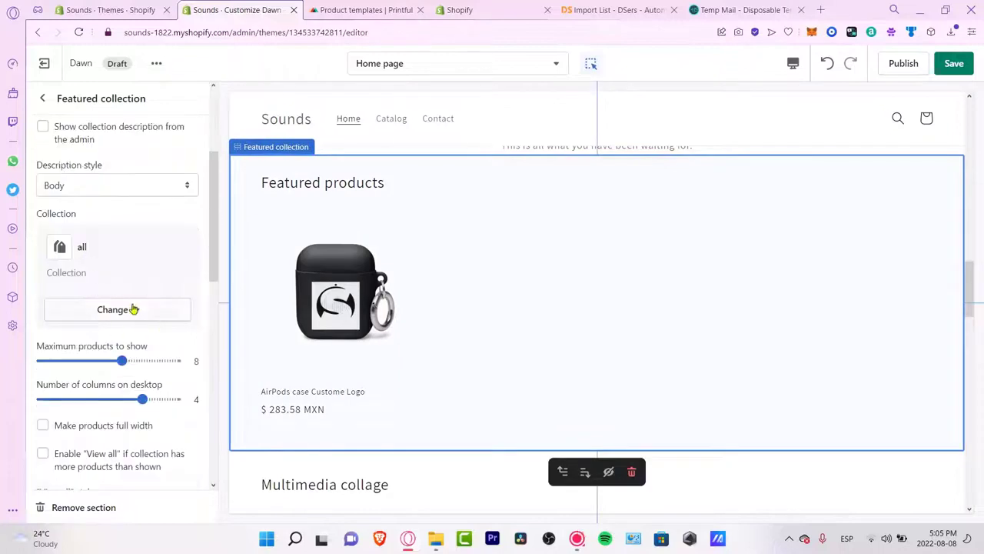
{"action": "left_click", "coordinate": [133, 308]}
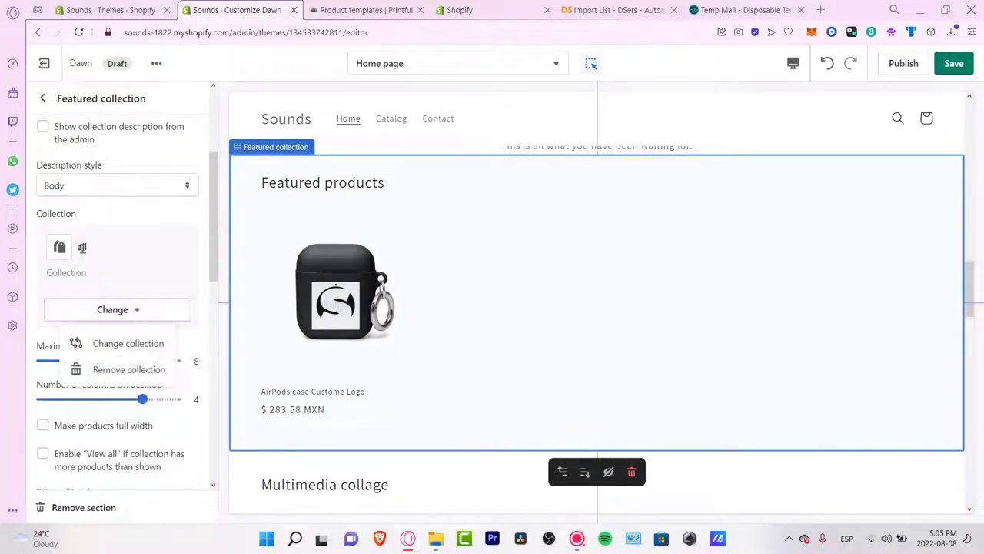
{"action": "left_click", "coordinate": [82, 248]}
{"action": "scroll", "coordinate": [123, 361], "scroll_direction": "down", "scroll_amount": 10}
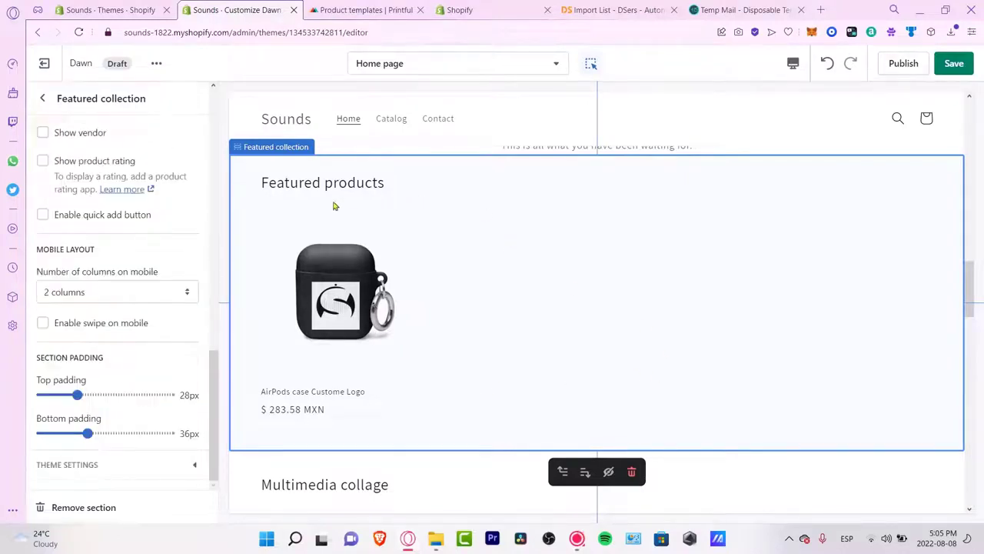
{"action": "scroll", "coordinate": [80, 213], "scroll_direction": "up", "scroll_amount": 10}
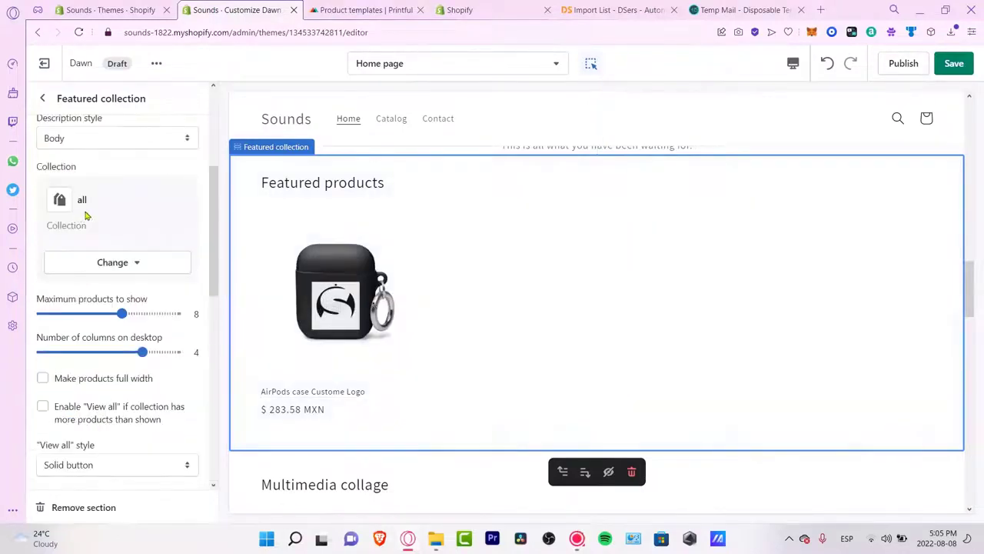
{"action": "left_click", "coordinate": [131, 262]}
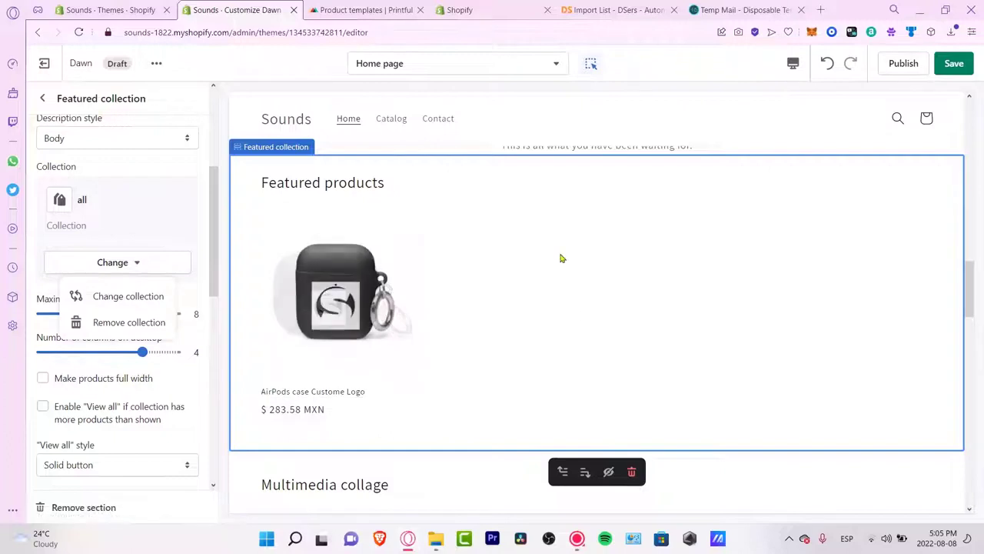
{"action": "scroll", "coordinate": [489, 293], "scroll_direction": "up", "scroll_amount": 3}
{"action": "scroll", "coordinate": [572, 379], "scroll_direction": "down", "scroll_amount": 3}
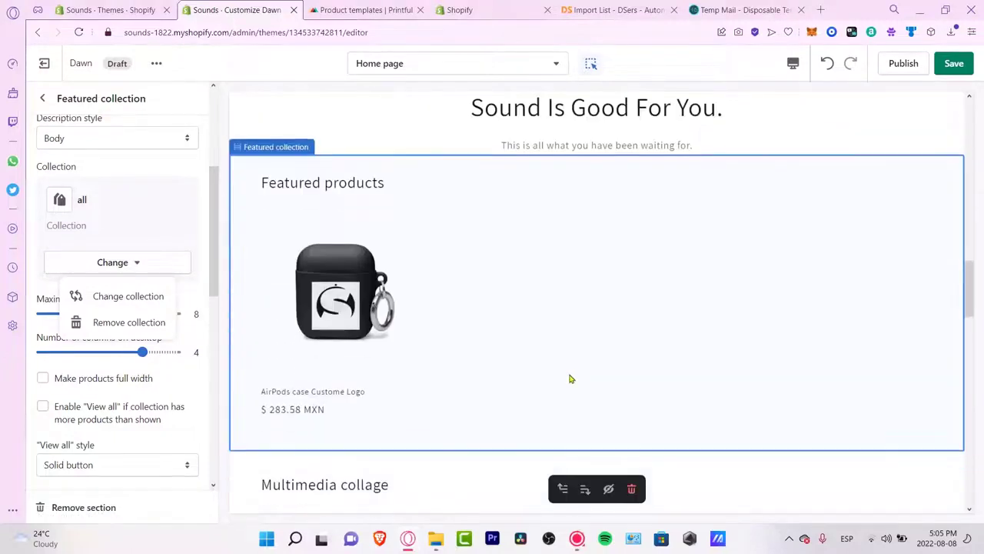
{"action": "left_click", "coordinate": [123, 10]}
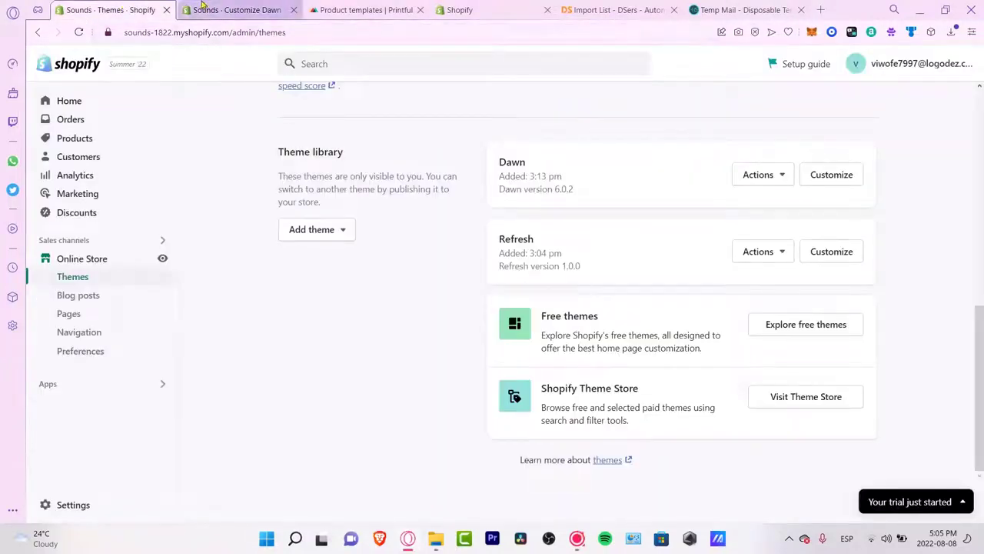
Step: Glance at the Anker Soundcore product, then list Collections showing the Home page collection with 1 product
{"action": "left_click", "coordinate": [81, 139]}
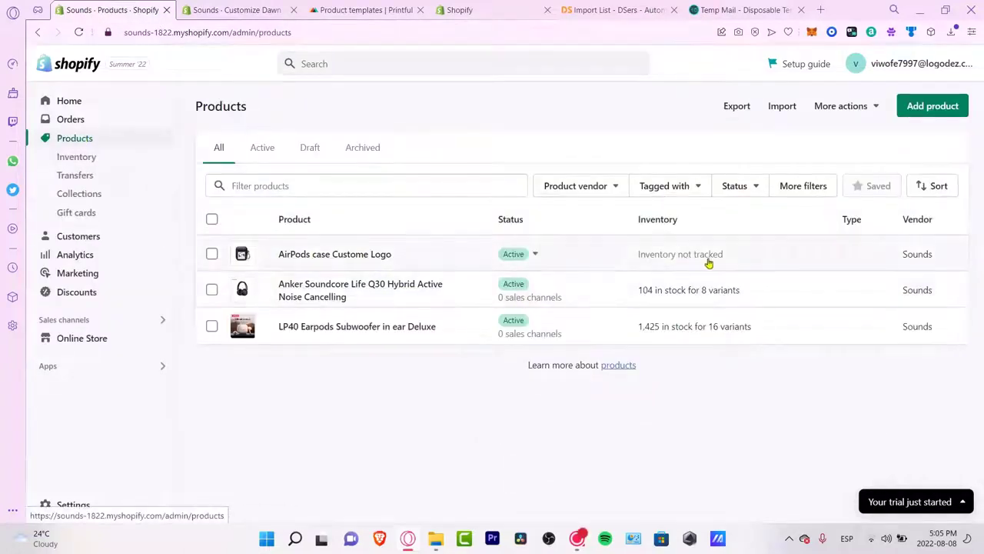
{"action": "left_click", "coordinate": [598, 290]}
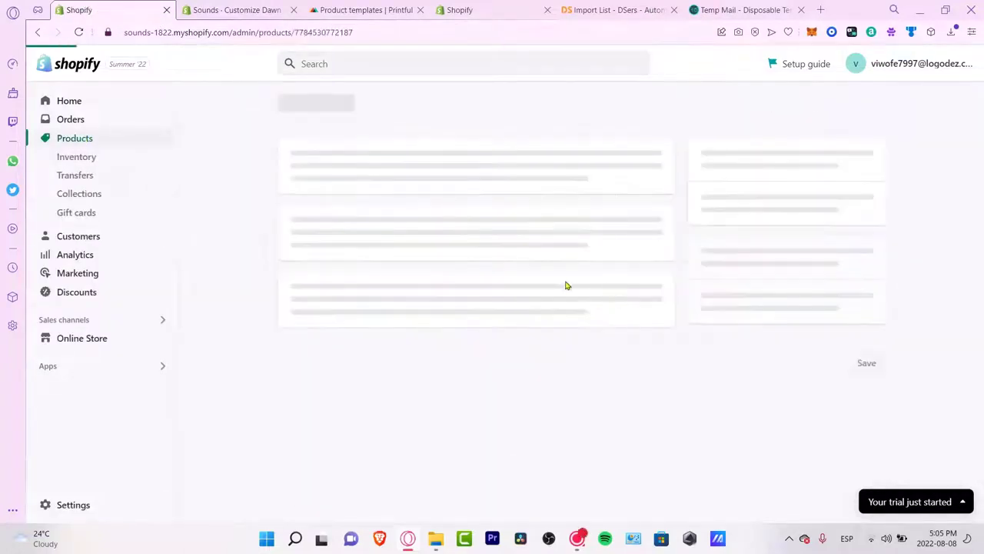
{"action": "left_click", "coordinate": [93, 194]}
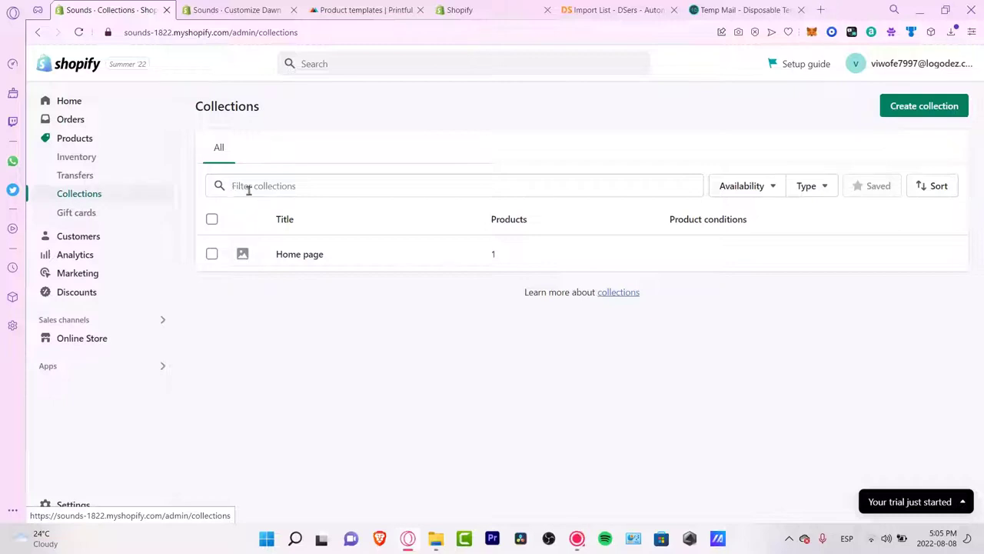
Step: Retitle the Home page collection to 'Features' and start writing its description
{"action": "left_click", "coordinate": [326, 255]}
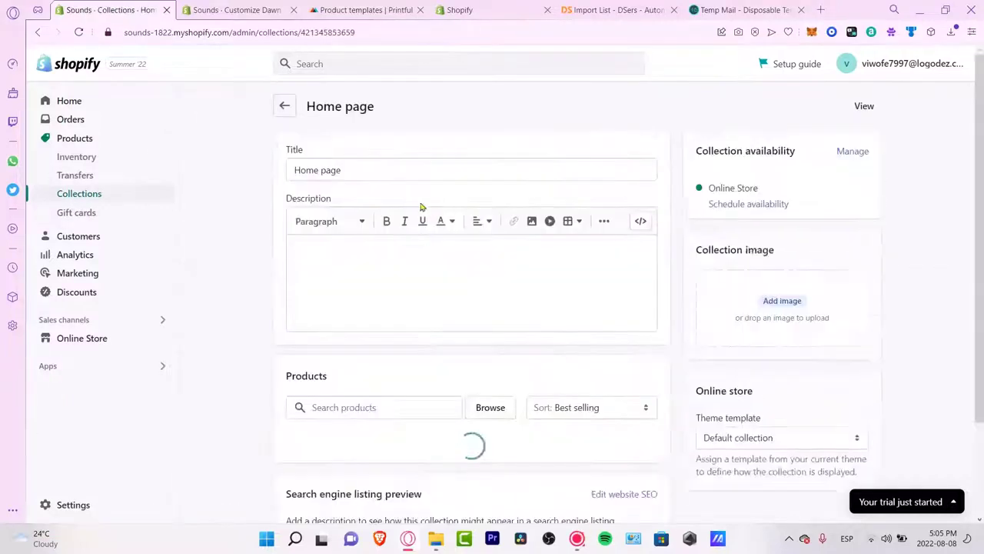
{"action": "triple_click", "coordinate": [306, 167]}
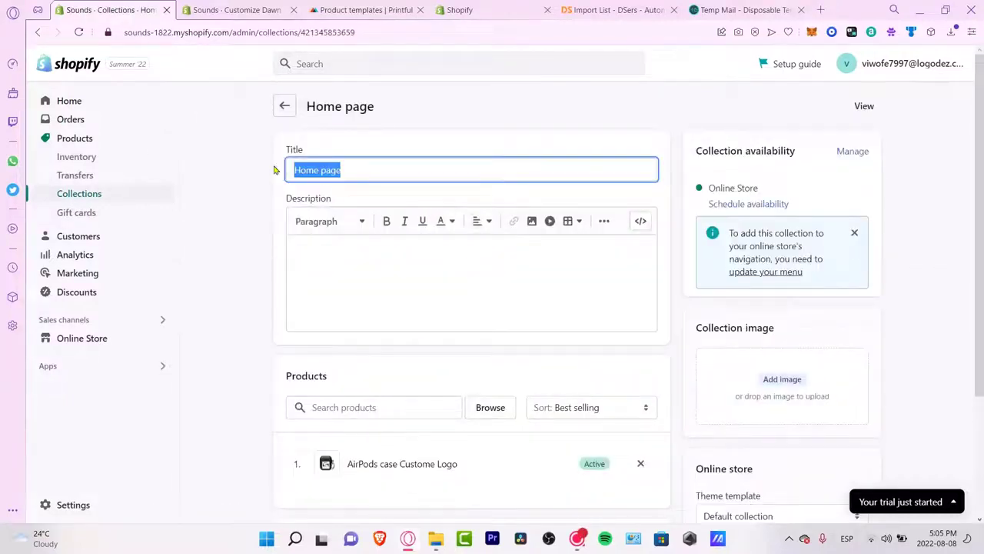
{"action": "type", "text": "Features"}
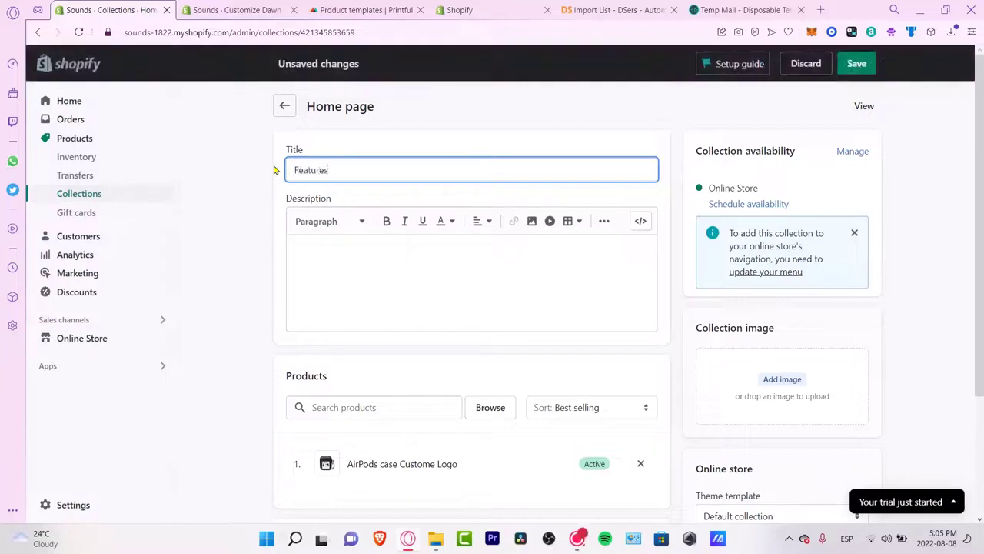
{"action": "left_click", "coordinate": [392, 286]}
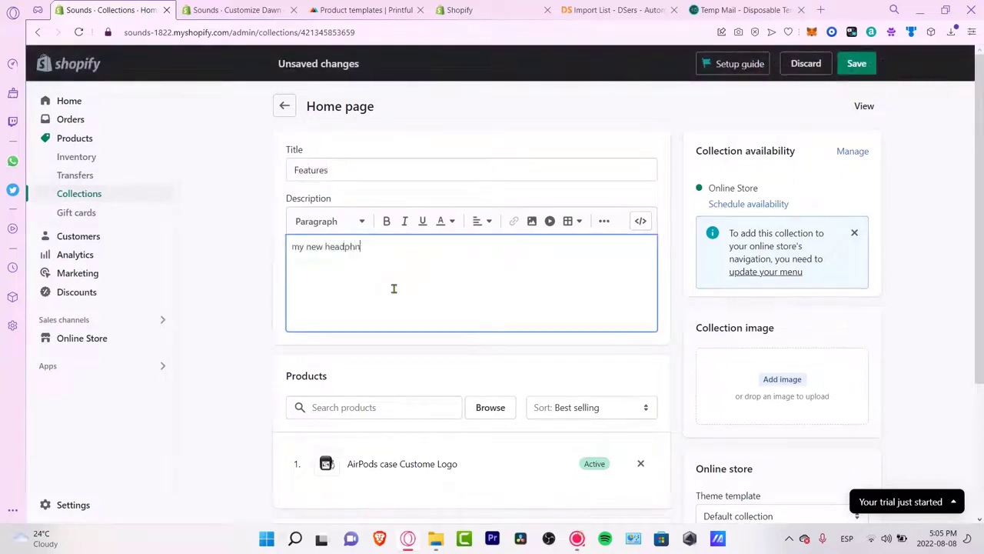
Step: Add the Anker headphones and LP40 Earpods products to the Features collection and save it
{"action": "scroll", "coordinate": [483, 355], "scroll_direction": "down", "scroll_amount": 2}
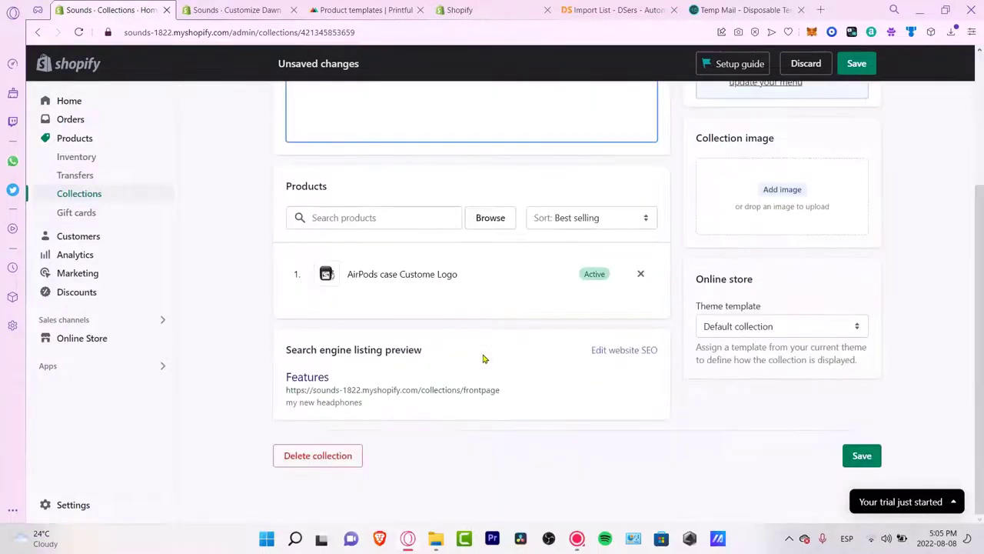
{"action": "left_click", "coordinate": [413, 215]}
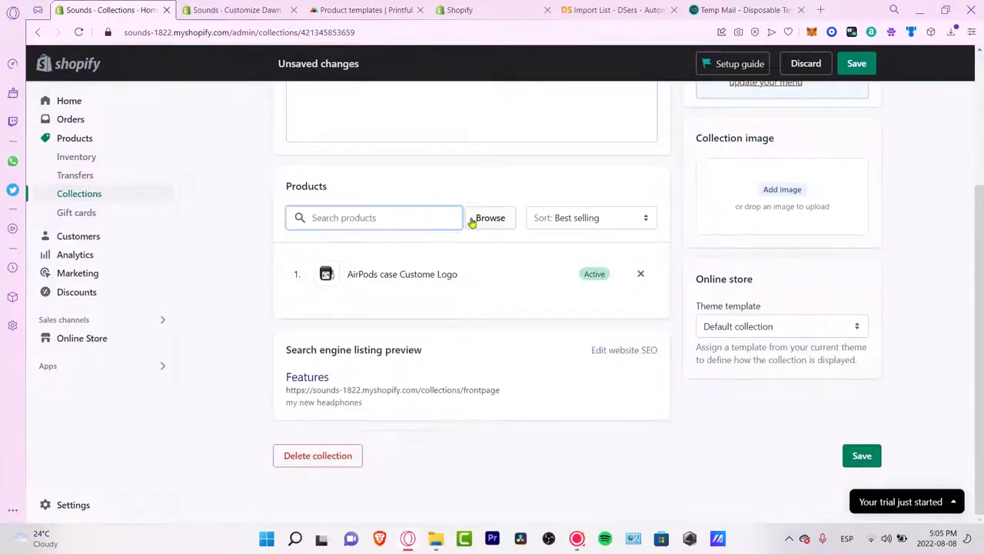
{"action": "left_click", "coordinate": [469, 217]}
{"action": "left_click", "coordinate": [319, 306]}
{"action": "left_click", "coordinate": [318, 353]}
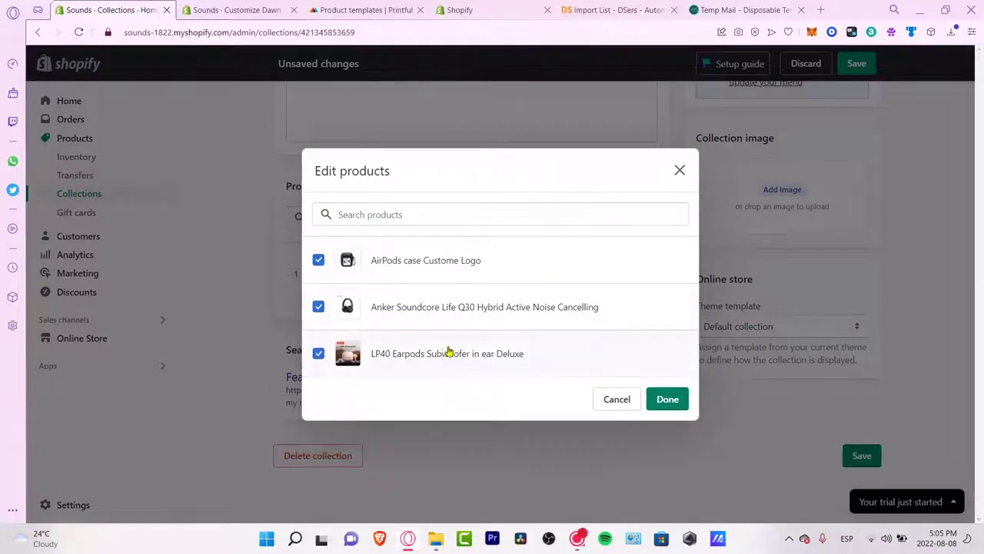
{"action": "left_click", "coordinate": [686, 400]}
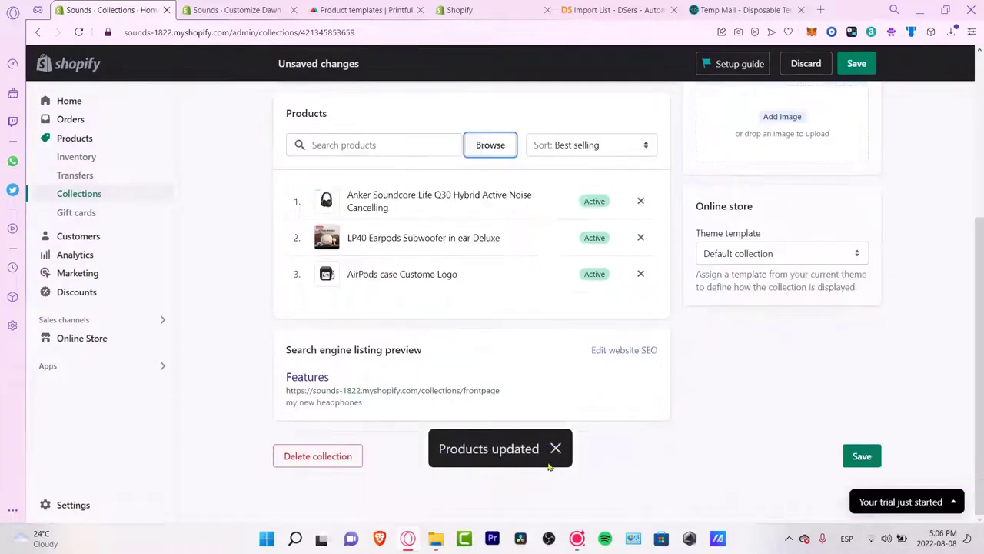
{"action": "left_click", "coordinate": [858, 455]}
Step: Return to the Dawn theme customizer and reload the page
{"action": "left_click", "coordinate": [234, 9]}
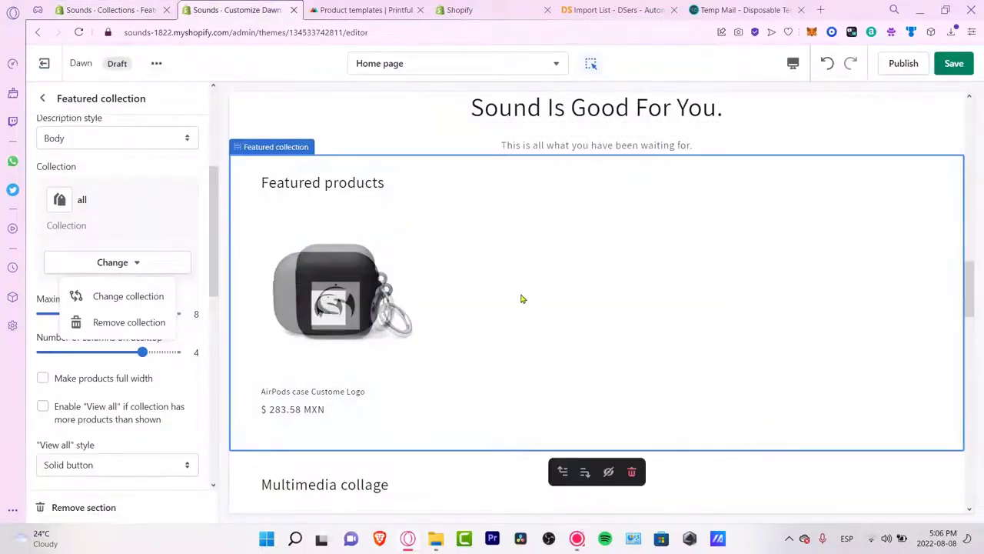
{"action": "left_click", "coordinate": [426, 158]}
{"action": "left_click", "coordinate": [403, 127]}
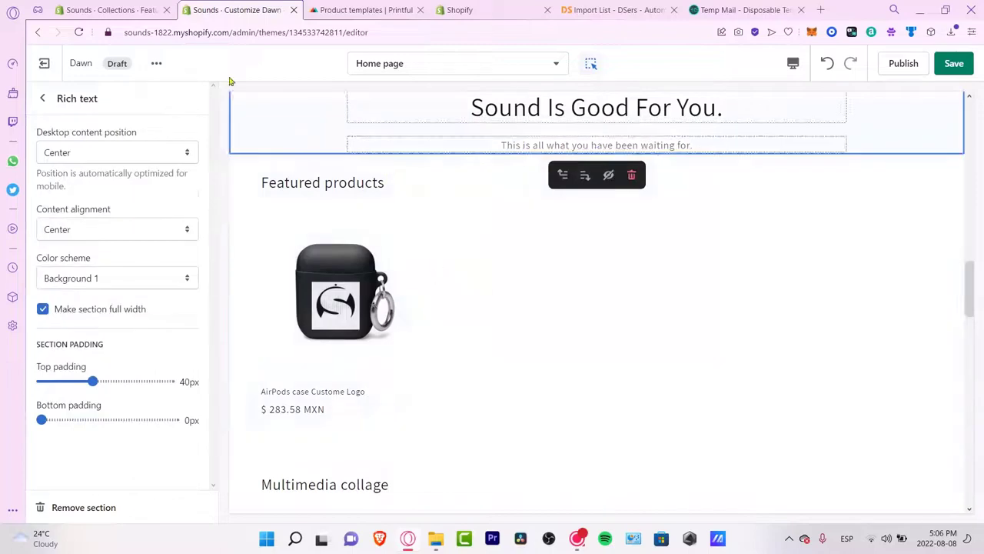
{"action": "left_click", "coordinate": [79, 32]}
{"action": "left_click", "coordinate": [566, 99]}
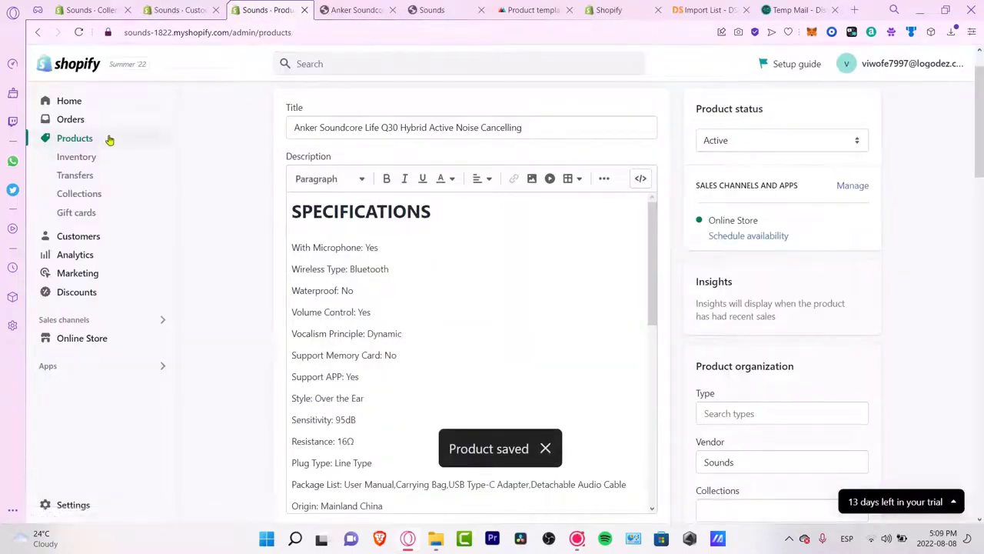
Step: Add the Online Store sales channel to the LP40 Earpods product, save, and preview it
{"action": "left_click", "coordinate": [108, 139]}
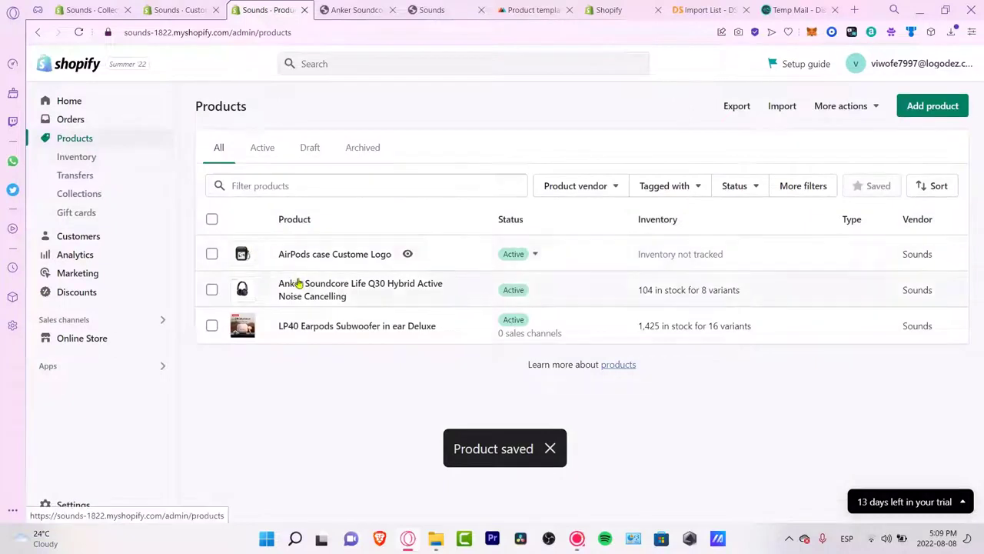
{"action": "left_click", "coordinate": [343, 329]}
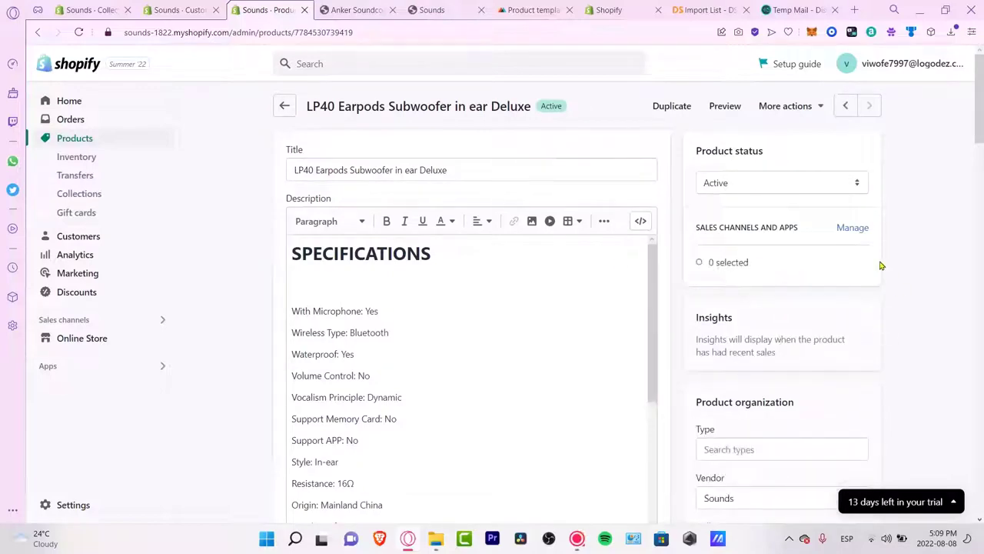
{"action": "left_click", "coordinate": [849, 228]}
{"action": "left_click", "coordinate": [360, 289]}
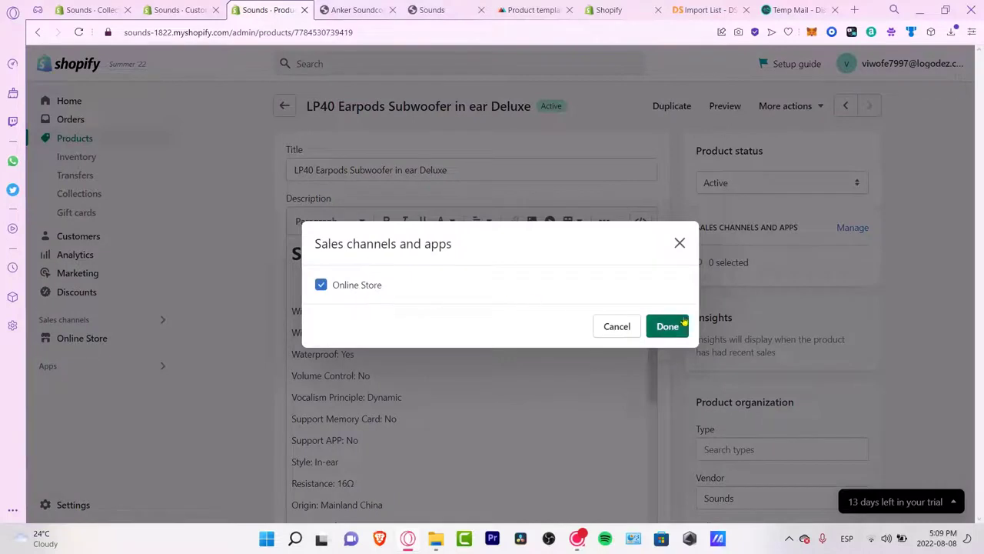
{"action": "left_click", "coordinate": [668, 326]}
{"action": "left_click", "coordinate": [856, 63]}
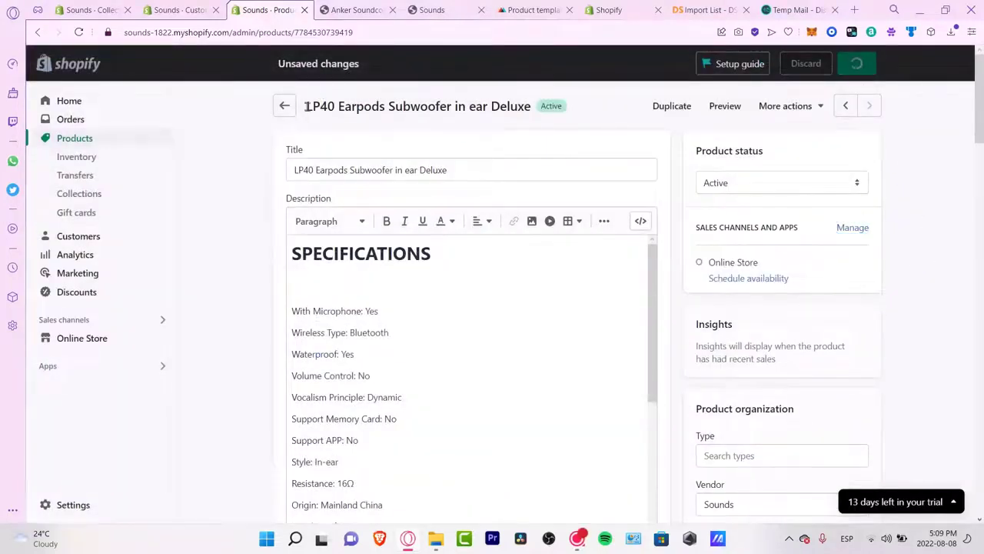
{"action": "left_click", "coordinate": [725, 107]}
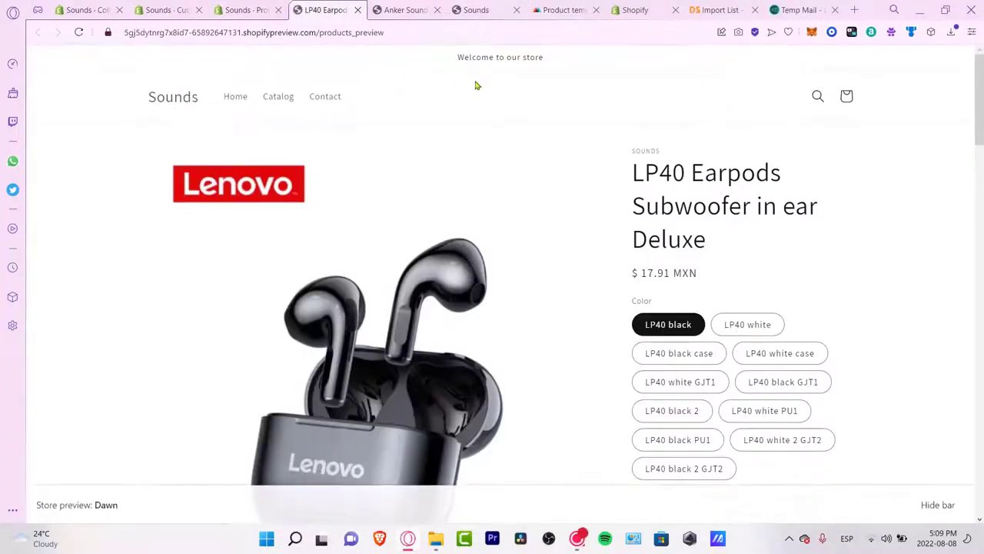
Step: Try the LP40 Earpods variants: white, black case, white case and white GJT1
{"action": "left_click_drag", "start_coordinate": [552, 66], "coordinate": [455, 65]}
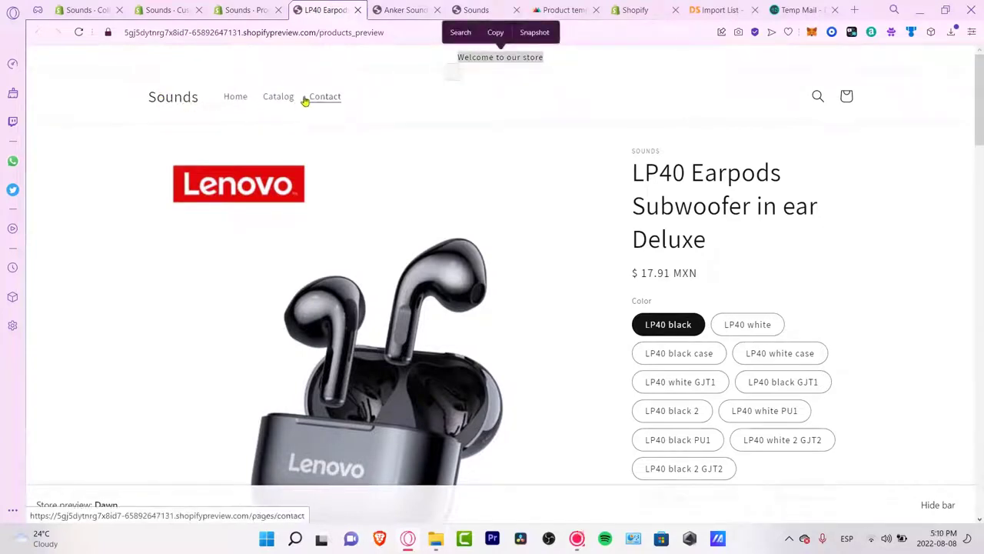
{"action": "left_click", "coordinate": [408, 112]}
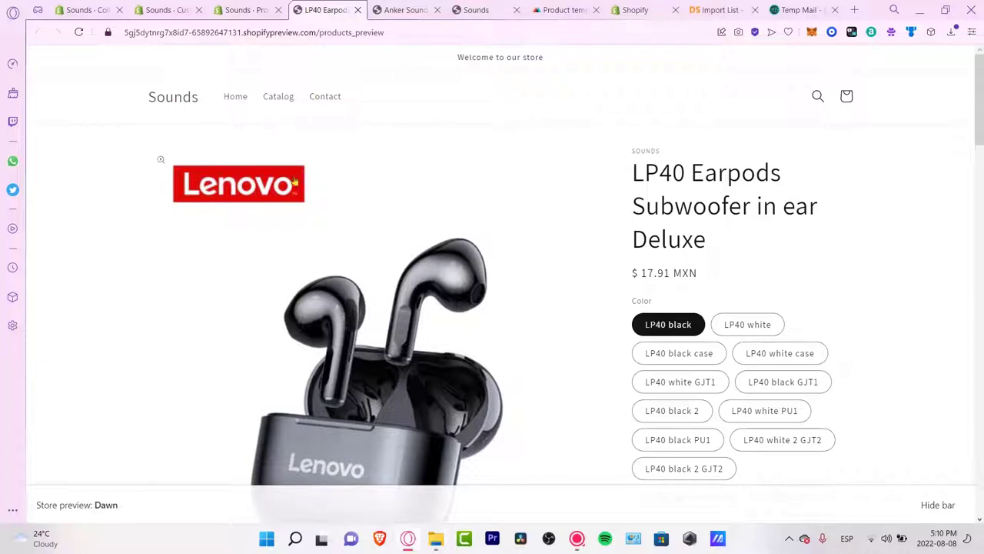
{"action": "scroll", "coordinate": [720, 175], "scroll_direction": "down", "scroll_amount": 1}
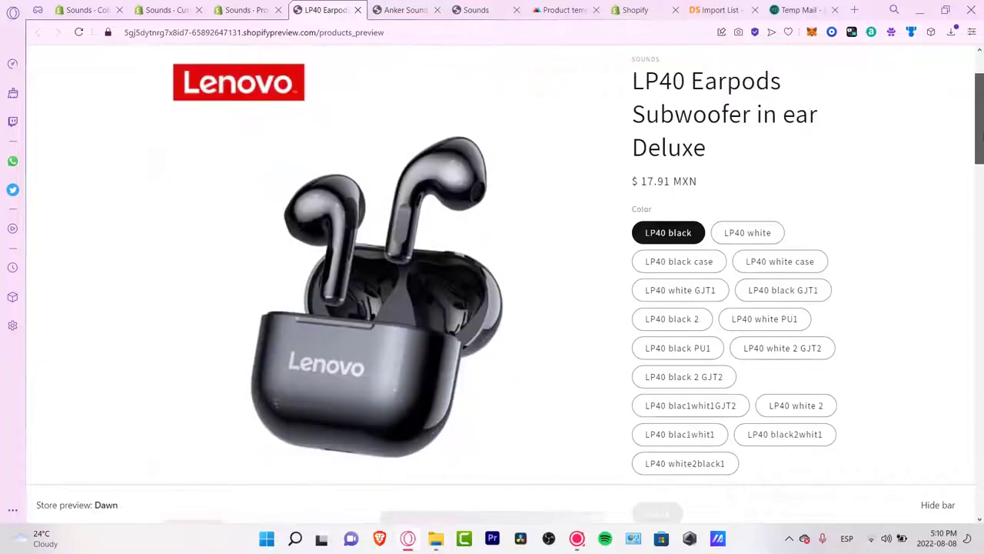
{"action": "left_click", "coordinate": [757, 235]}
{"action": "left_click", "coordinate": [681, 261]}
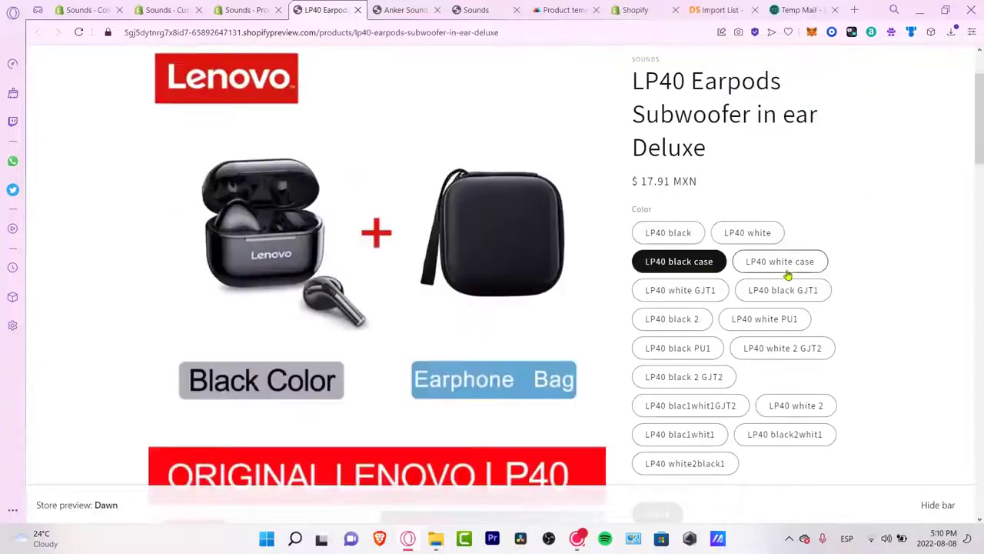
{"action": "left_click", "coordinate": [786, 266]}
{"action": "left_click", "coordinate": [714, 292]}
Step: Scroll through the rest of the product page in the storefront preview
{"action": "scroll", "coordinate": [805, 307], "scroll_direction": "down", "scroll_amount": 4}
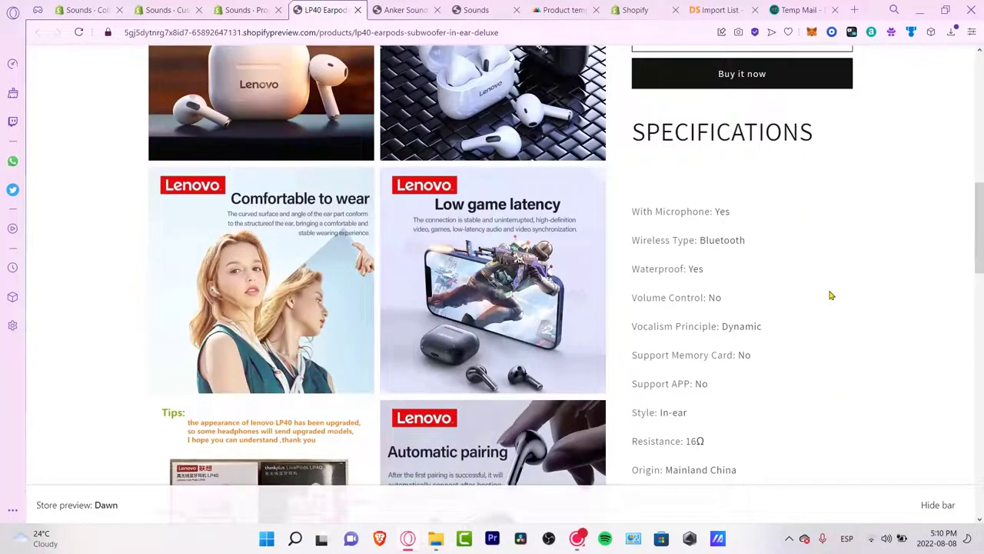
{"action": "scroll", "coordinate": [797, 210], "scroll_direction": "down", "scroll_amount": 10}
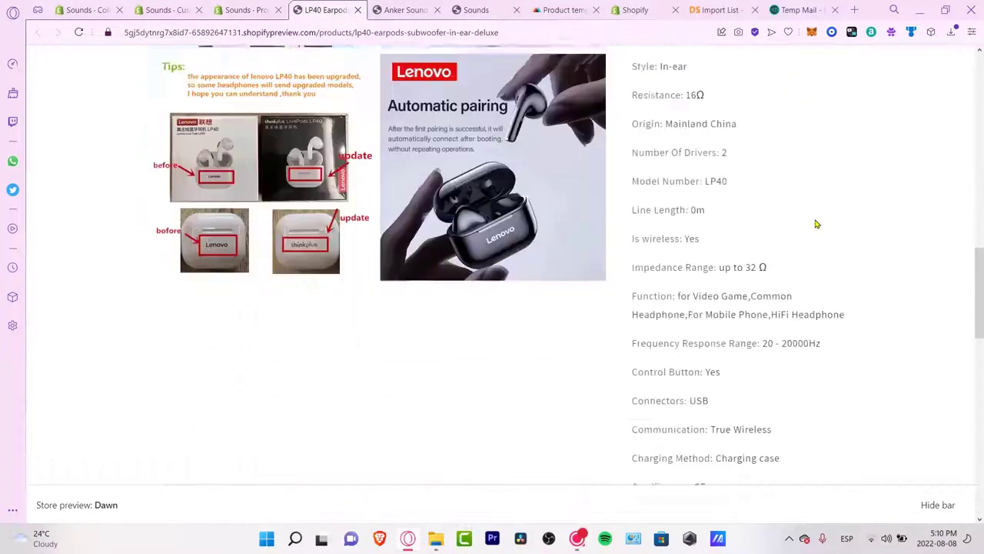
{"action": "scroll", "coordinate": [818, 224], "scroll_direction": "down", "scroll_amount": 5}
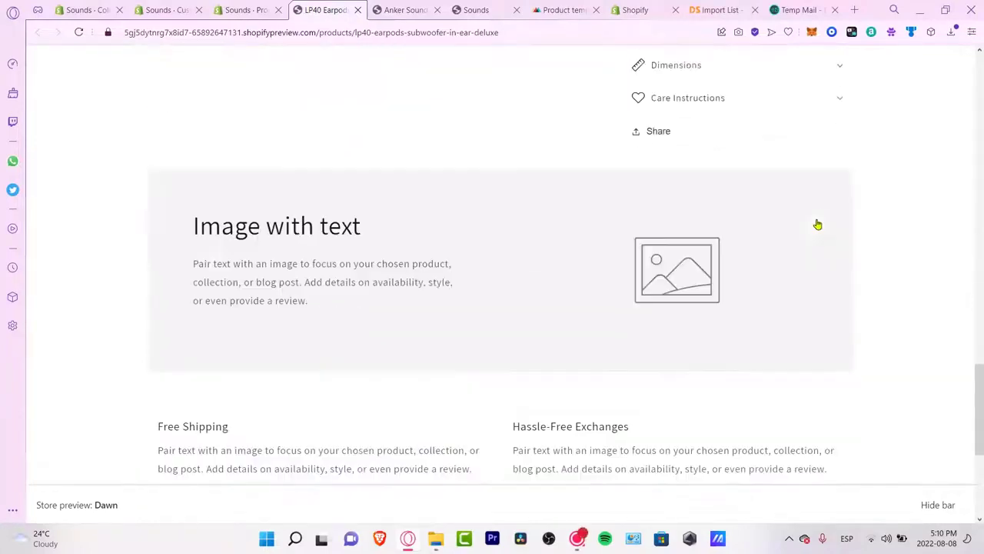
{"action": "scroll", "coordinate": [646, 285], "scroll_direction": "up", "scroll_amount": 3}
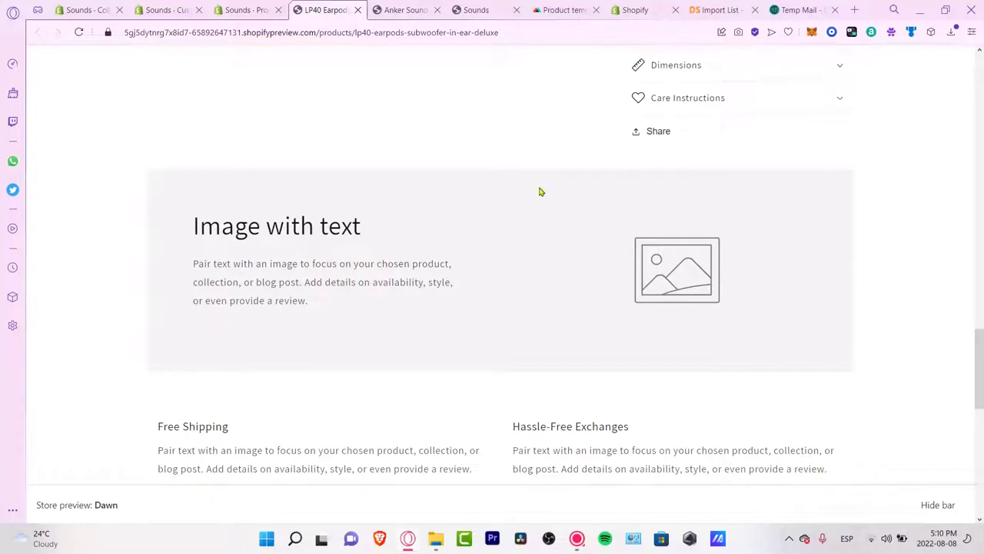
{"action": "scroll", "coordinate": [394, 313], "scroll_direction": "down", "scroll_amount": 3}
{"action": "left_click_drag", "start_coordinate": [353, 277], "coordinate": [227, 276]}
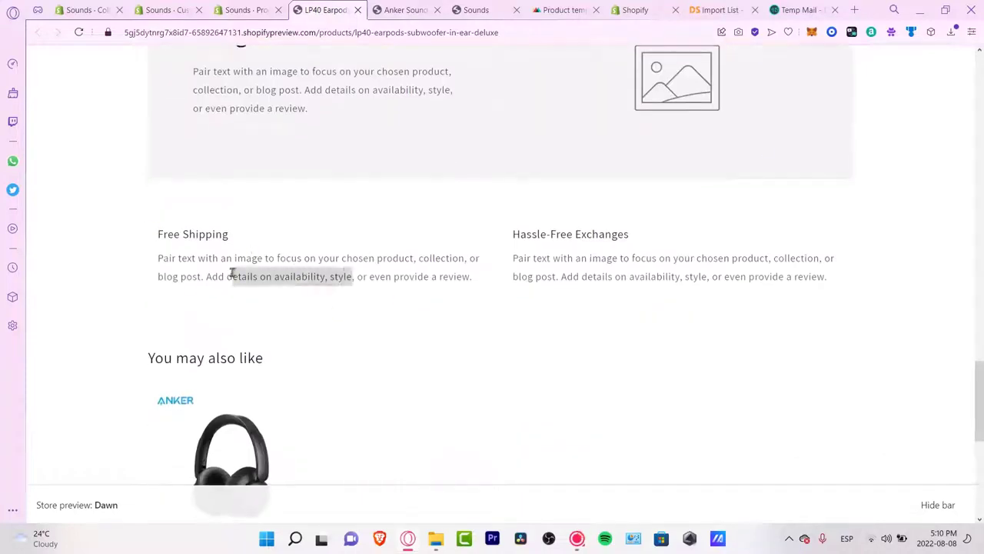
{"action": "scroll", "coordinate": [402, 325], "scroll_direction": "down", "scroll_amount": 3}
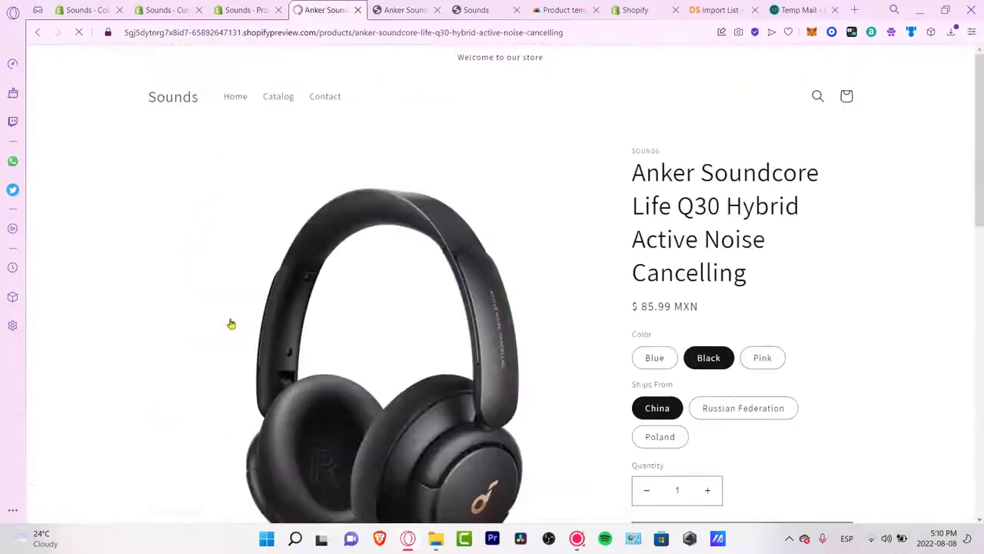
{"action": "scroll", "coordinate": [804, 262], "scroll_direction": "down", "scroll_amount": 3}
{"action": "scroll", "coordinate": [805, 263], "scroll_direction": "down", "scroll_amount": 15}
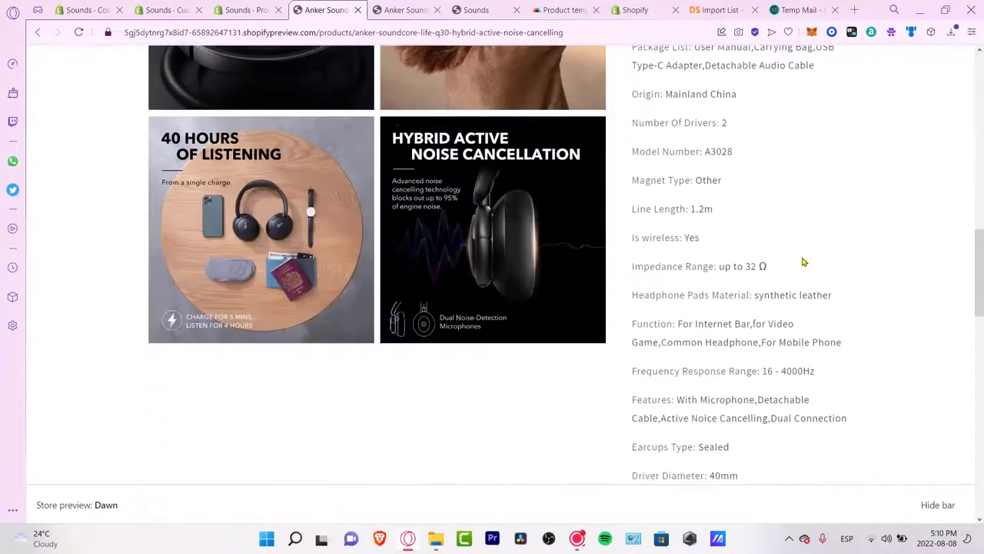
{"action": "scroll", "coordinate": [804, 262], "scroll_direction": "down", "scroll_amount": 10}
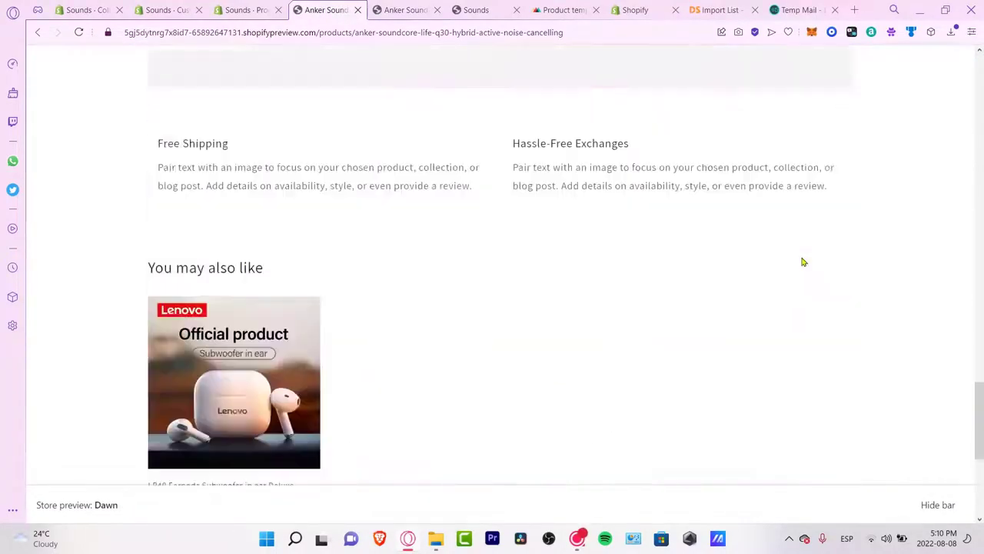
{"action": "scroll", "coordinate": [803, 262], "scroll_direction": "down", "scroll_amount": 1}
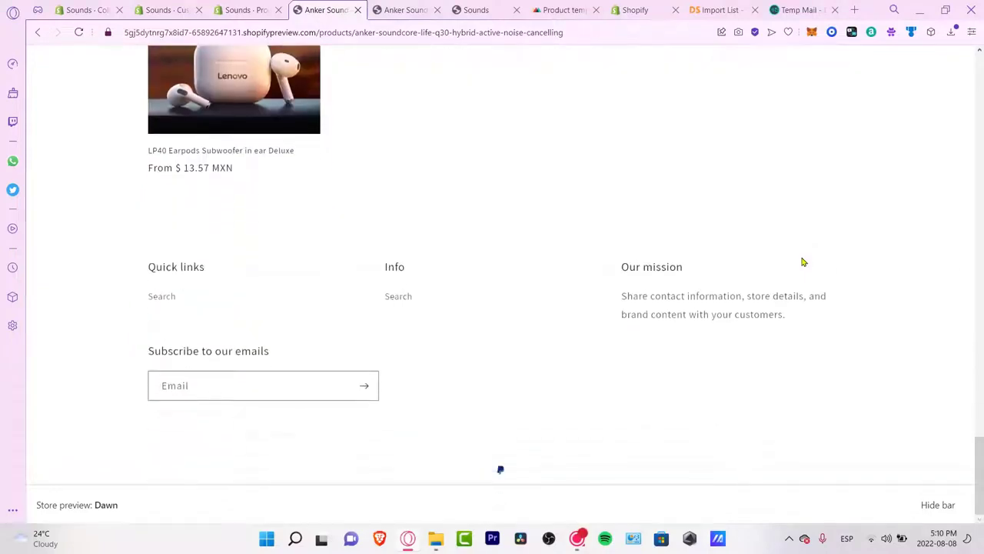
{"action": "scroll", "coordinate": [802, 263], "scroll_direction": "up", "scroll_amount": 20}
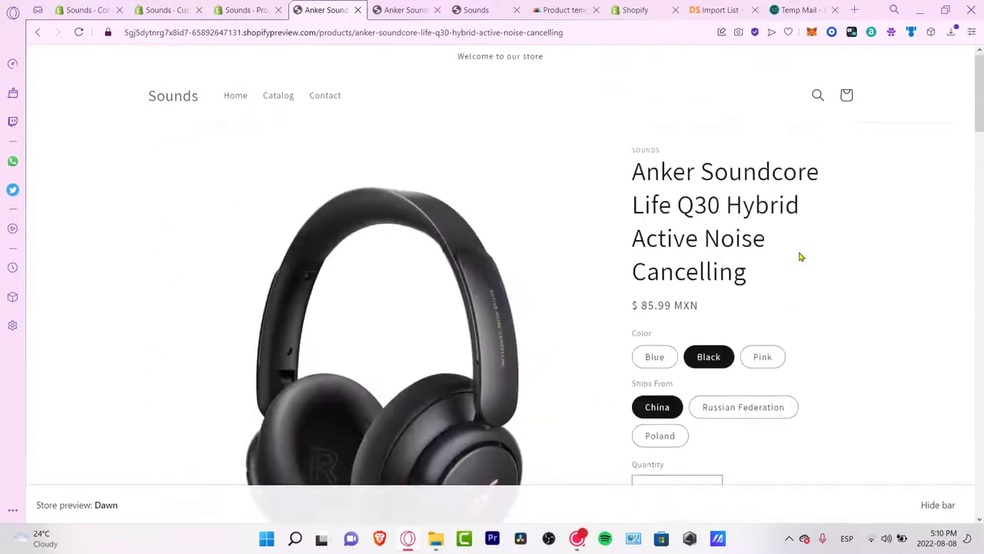
Step: View the store's home page, then go back to the product's admin page
{"action": "left_click", "coordinate": [174, 102]}
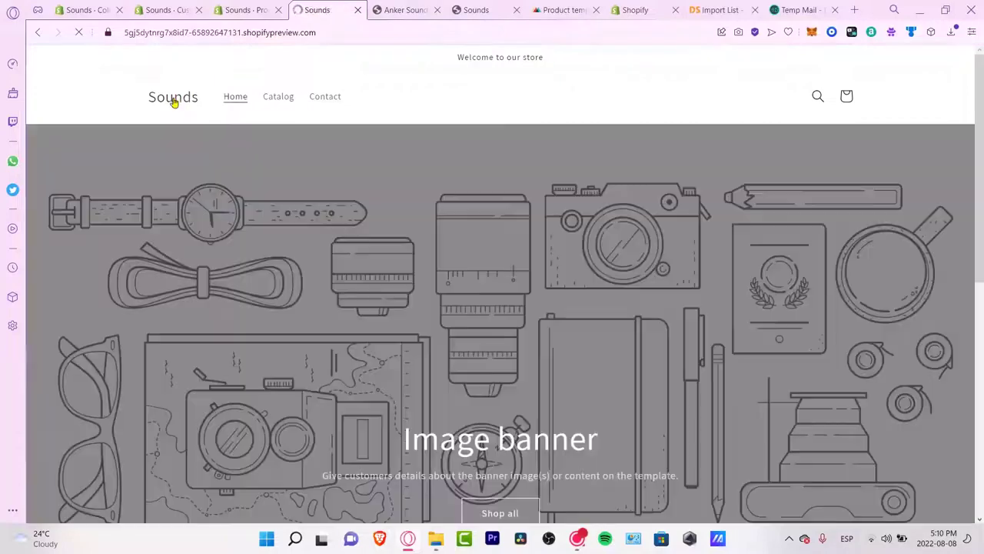
{"action": "scroll", "coordinate": [814, 306], "scroll_direction": "down", "scroll_amount": 7}
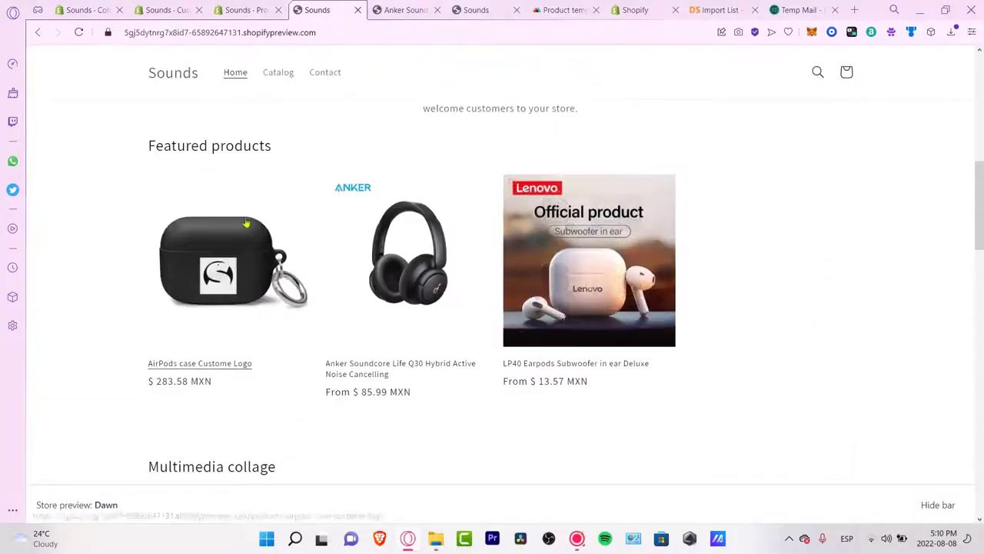
{"action": "scroll", "coordinate": [842, 297], "scroll_direction": "down", "scroll_amount": 15}
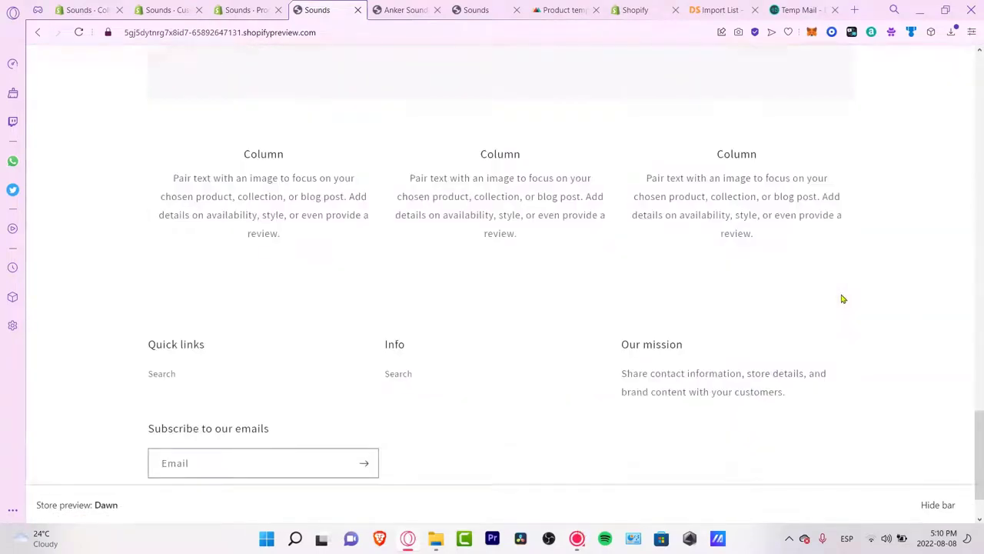
{"action": "left_click", "coordinate": [242, 9]}
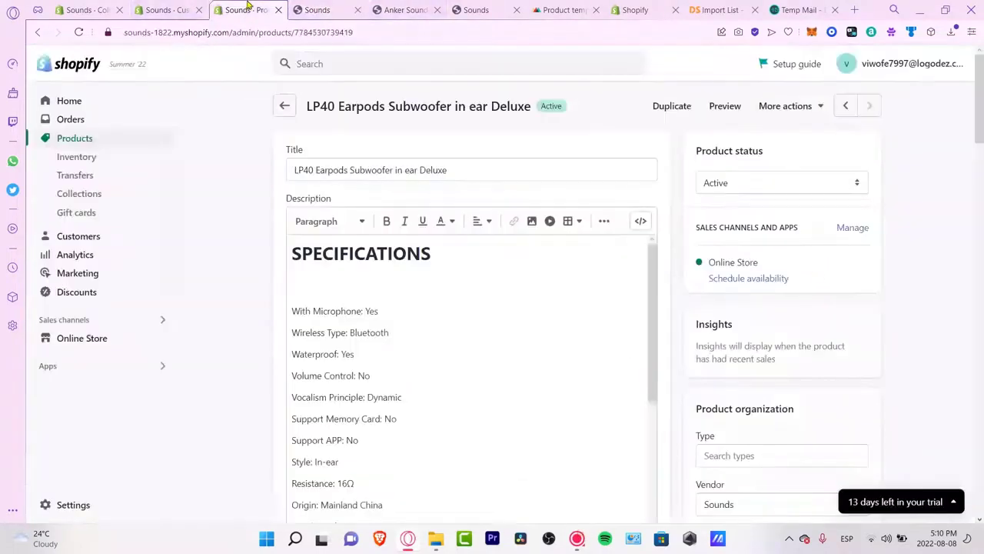
Step: Delete the video section, the middle Column block and the multicolumn section from the home page
{"action": "left_click", "coordinate": [190, 6]}
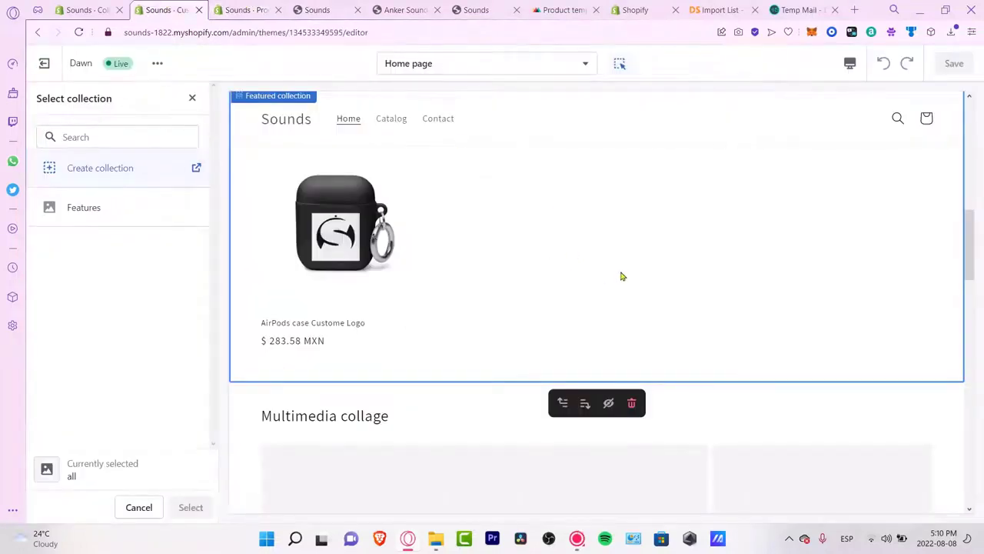
{"action": "scroll", "coordinate": [624, 274], "scroll_direction": "down", "scroll_amount": 15}
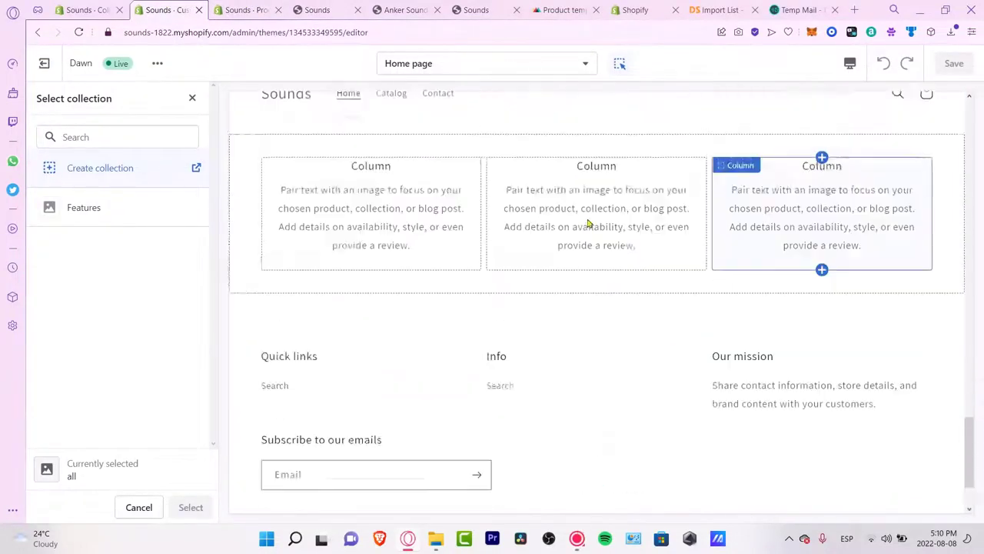
{"action": "scroll", "coordinate": [589, 223], "scroll_direction": "up", "scroll_amount": 5}
{"action": "left_click", "coordinate": [547, 311]}
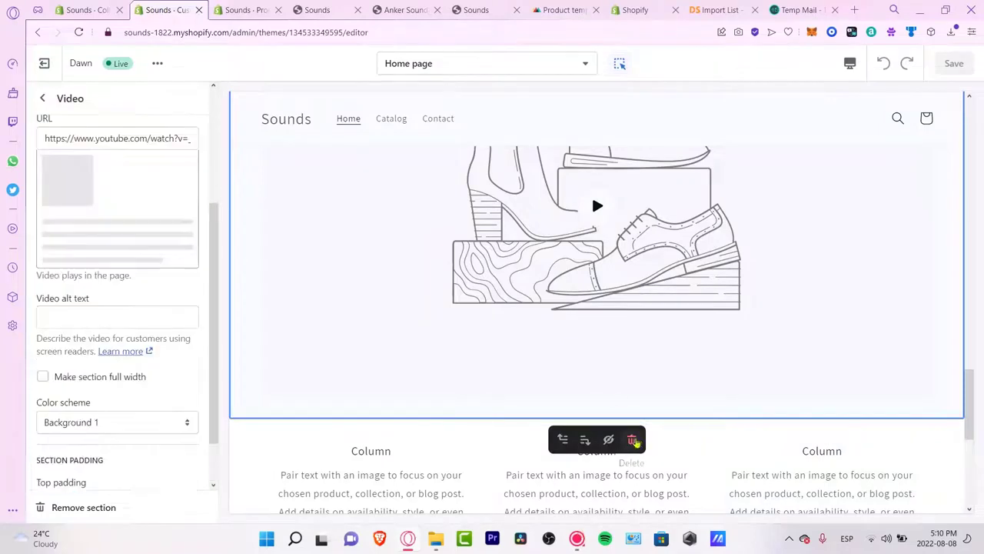
{"action": "left_click", "coordinate": [631, 440]}
{"action": "left_click", "coordinate": [620, 458]}
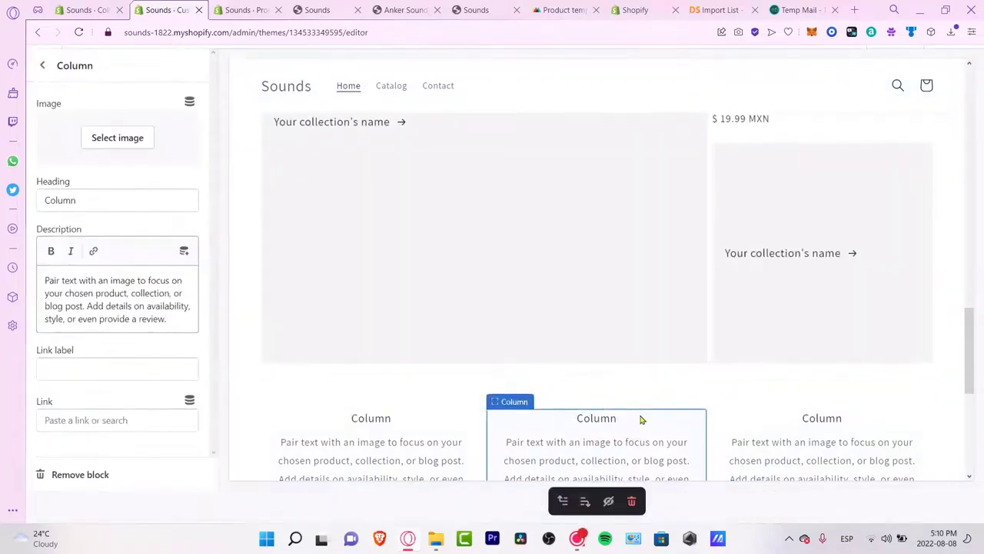
{"action": "left_click", "coordinate": [632, 501]}
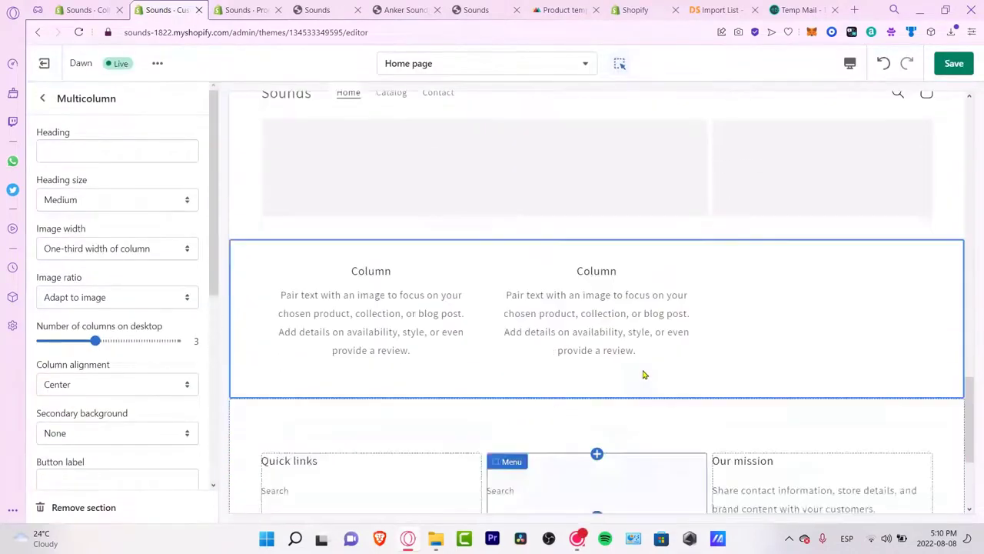
{"action": "scroll", "coordinate": [644, 374], "scroll_direction": "down", "scroll_amount": 4}
{"action": "scroll", "coordinate": [573, 269], "scroll_direction": "up", "scroll_amount": 5}
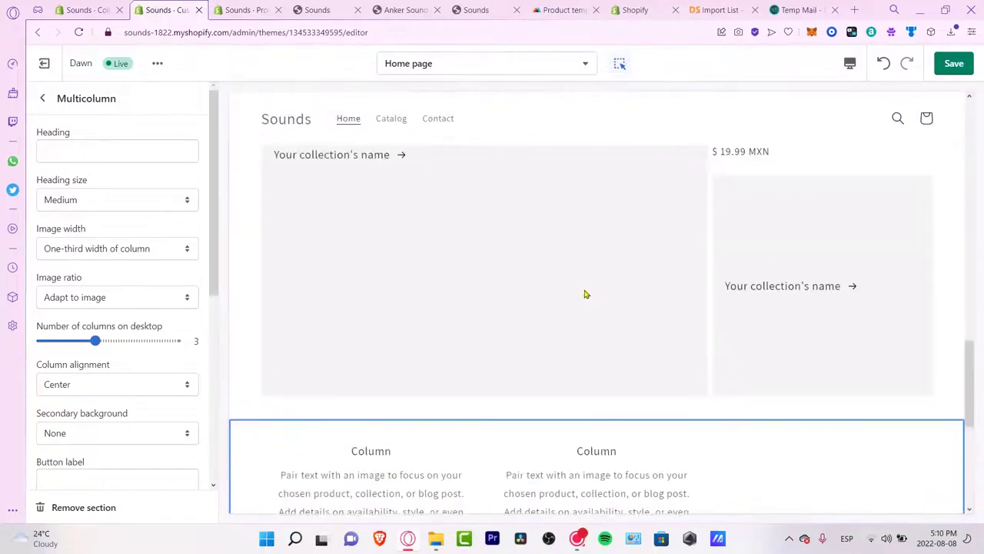
{"action": "left_click", "coordinate": [633, 486]}
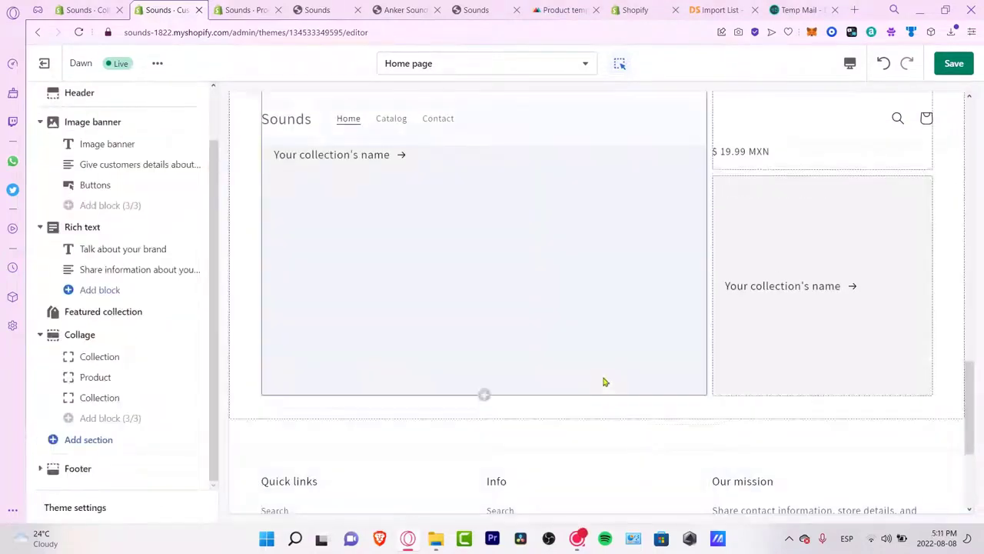
Step: Set the collage's collection block to the Headphones collection
{"action": "scroll", "coordinate": [604, 382], "scroll_direction": "up", "scroll_amount": 3}
{"action": "scroll", "coordinate": [605, 381], "scroll_direction": "up", "scroll_amount": 9}
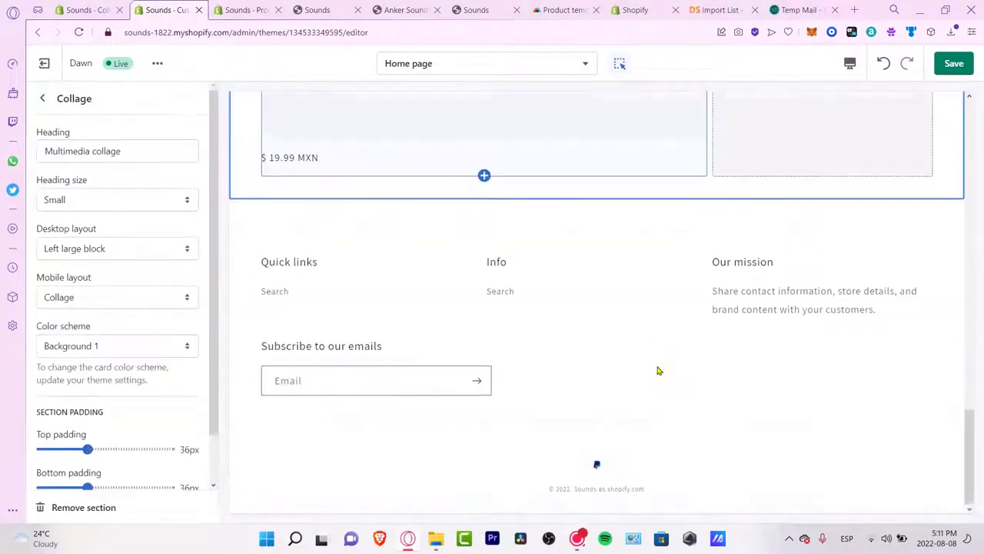
{"action": "scroll", "coordinate": [660, 370], "scroll_direction": "up", "scroll_amount": 14}
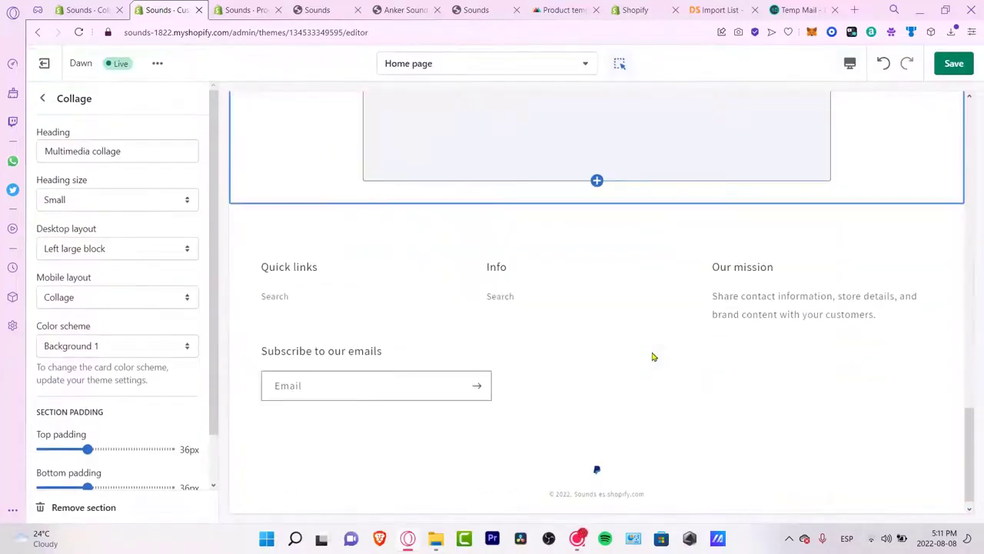
{"action": "left_click", "coordinate": [653, 357]}
{"action": "left_click", "coordinate": [152, 120]}
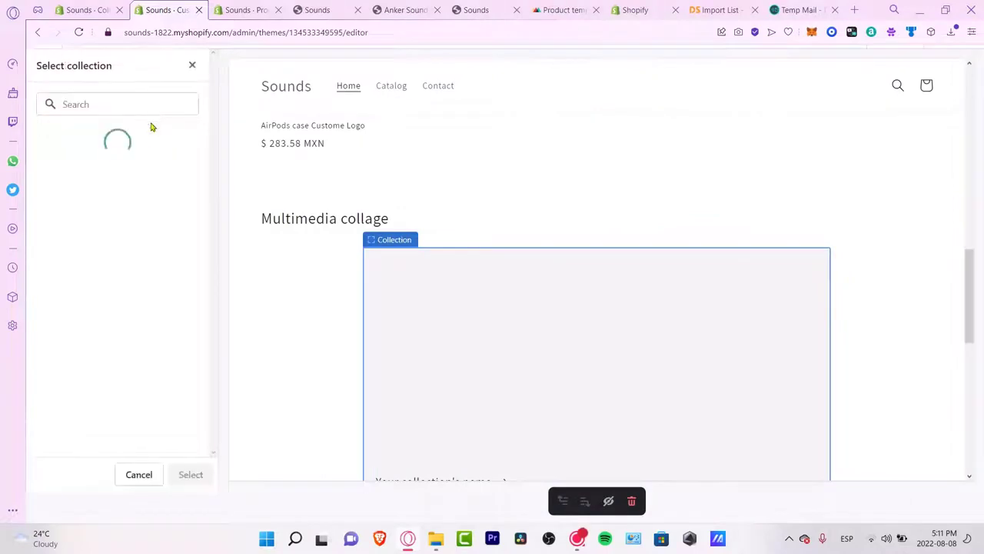
{"action": "left_click", "coordinate": [115, 217]}
{"action": "left_click", "coordinate": [191, 473]}
{"action": "scroll", "coordinate": [747, 263], "scroll_direction": "down", "scroll_amount": 10}
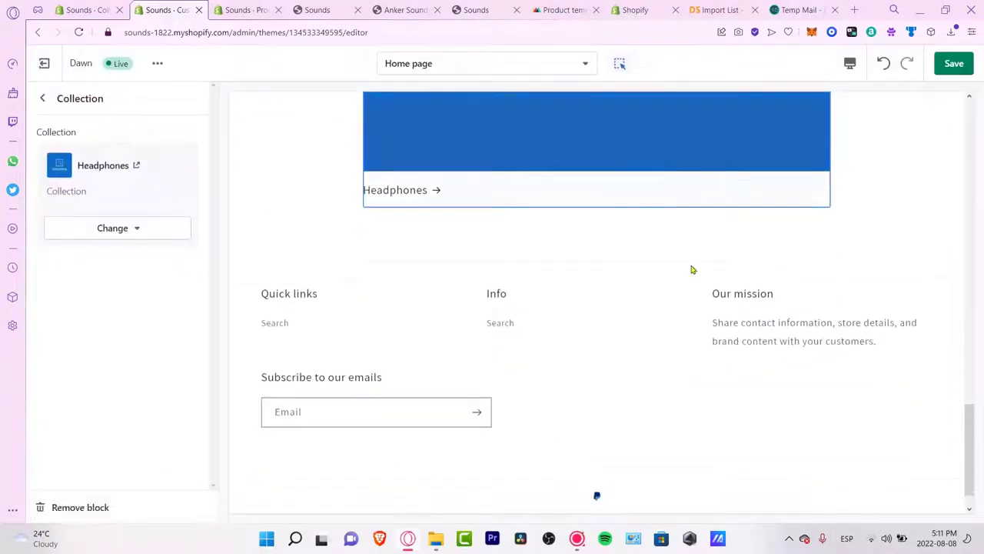
{"action": "scroll", "coordinate": [650, 285], "scroll_direction": "up", "scroll_amount": 5}
{"action": "scroll", "coordinate": [892, 307], "scroll_direction": "up", "scroll_amount": 5}
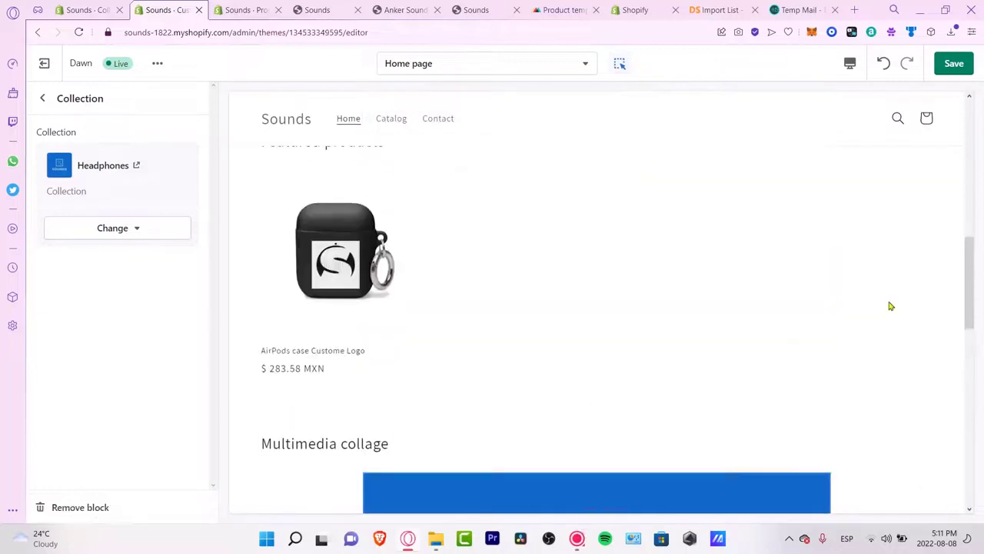
{"action": "scroll", "coordinate": [891, 306], "scroll_direction": "up", "scroll_amount": 5}
Step: Replace the Image banner picture with the AirPods photo from the image library
{"action": "left_click", "coordinate": [589, 245]}
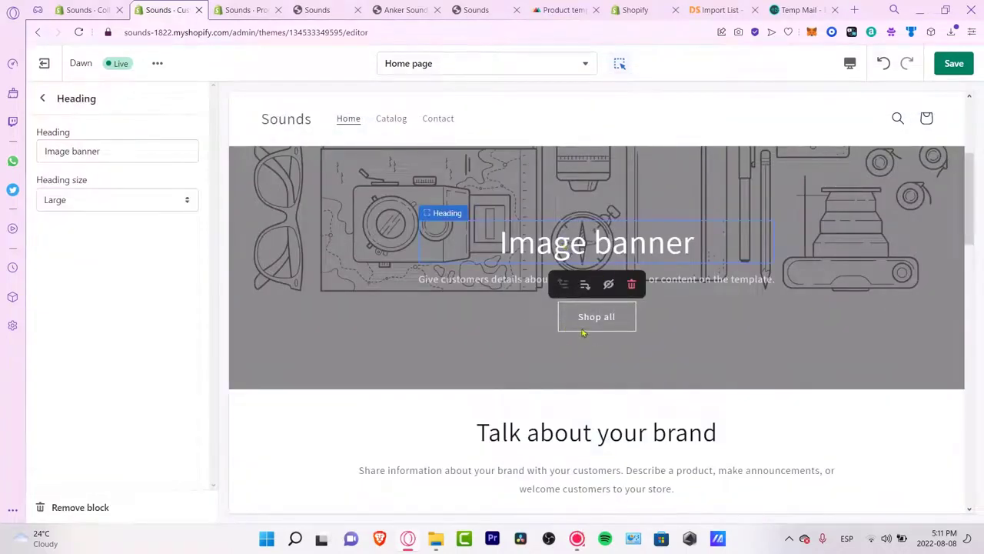
{"action": "left_click", "coordinate": [312, 229]}
{"action": "left_click", "coordinate": [121, 227]}
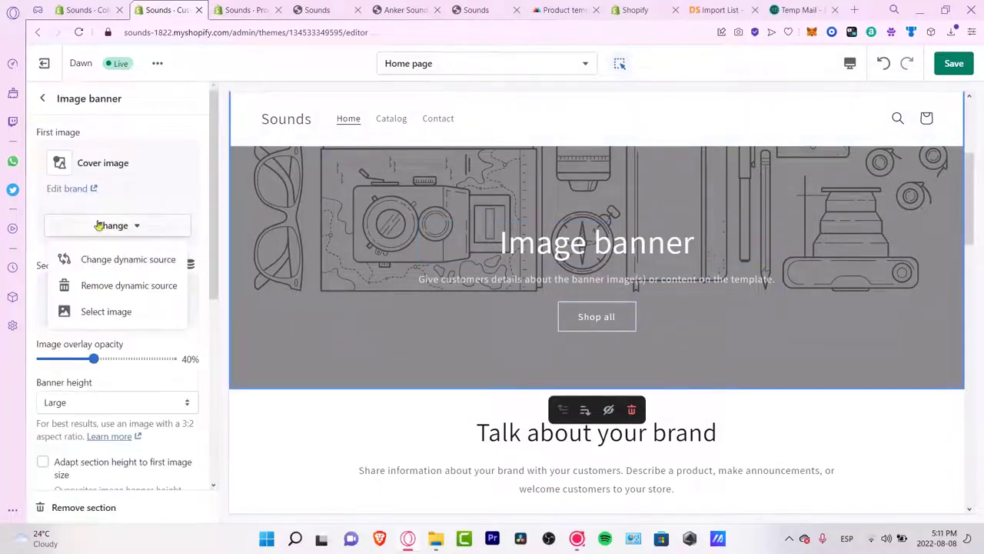
{"action": "left_click", "coordinate": [106, 311]}
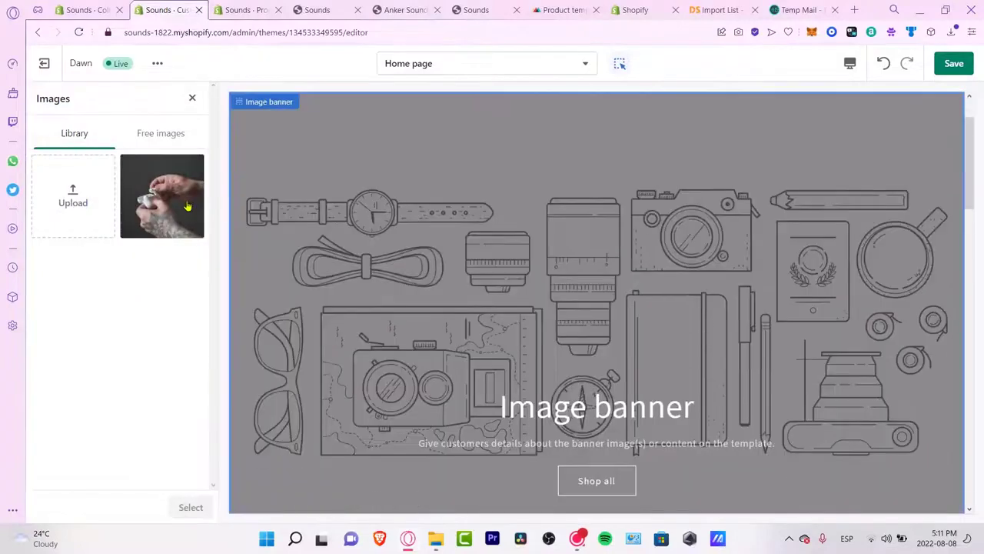
{"action": "left_click", "coordinate": [189, 207]}
Step: Change the banner heading to 'SOUNDS'
{"action": "left_click", "coordinate": [635, 416]}
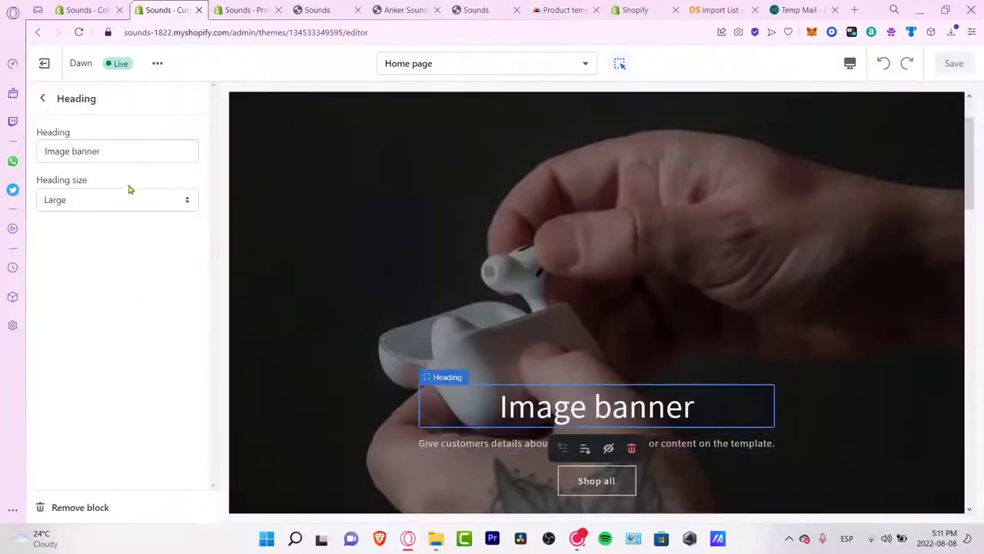
{"action": "double_click", "coordinate": [113, 154]}
{"action": "type", "text": "SOUNDS"}
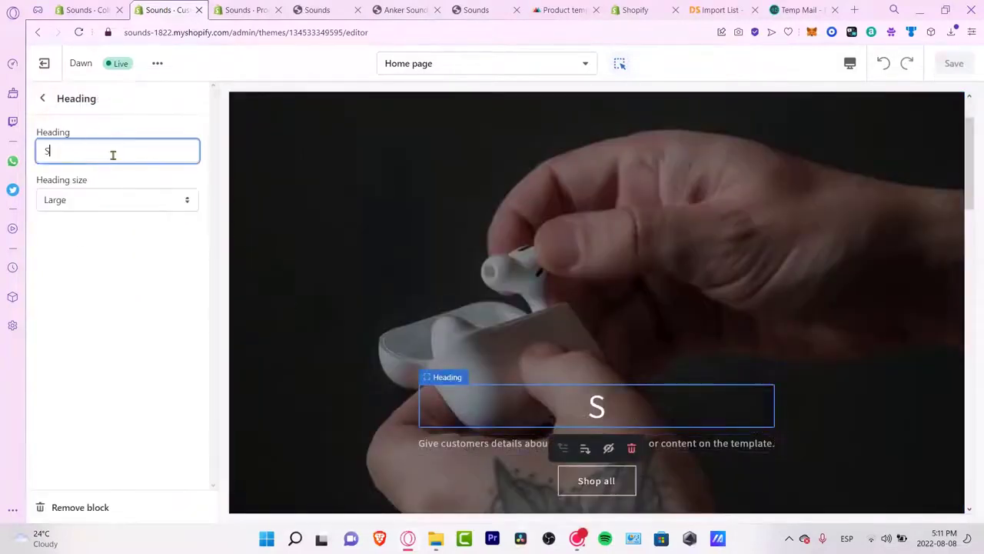
{"action": "left_click", "coordinate": [769, 444]}
Step: Check the product page, Features collection, DSers settings and DSers import list
{"action": "left_click", "coordinate": [238, 10]}
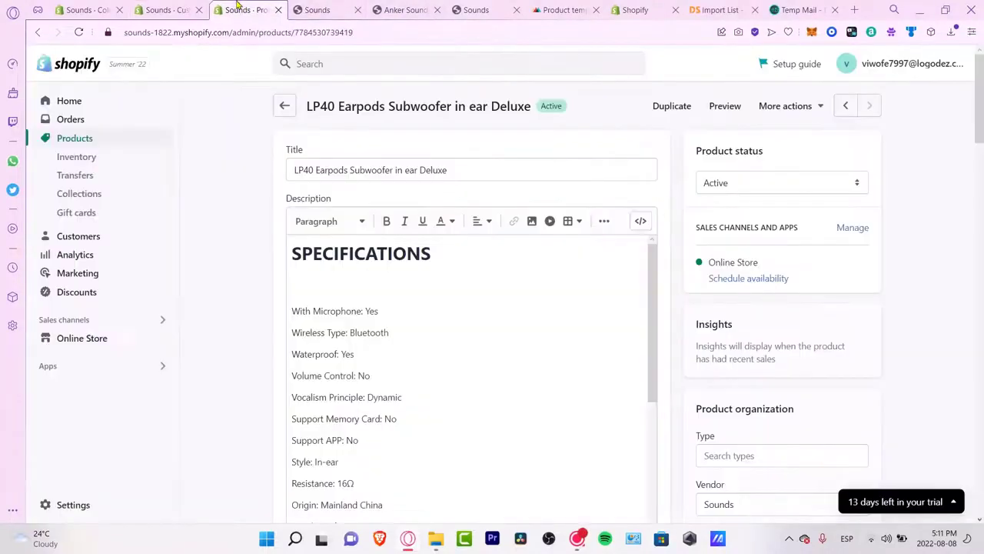
{"action": "left_click", "coordinate": [86, 9]}
{"action": "left_click", "coordinate": [635, 9]}
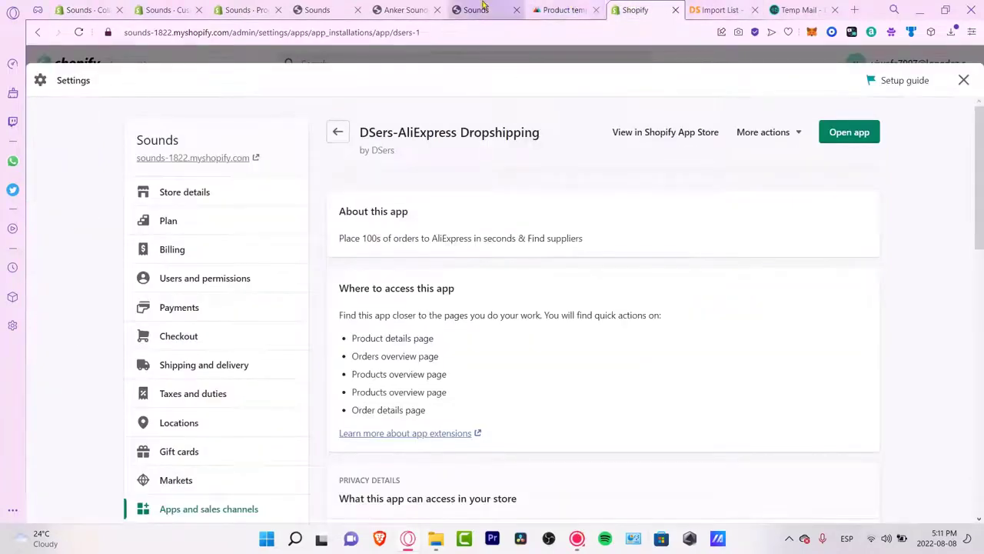
{"action": "left_click", "coordinate": [711, 10]}
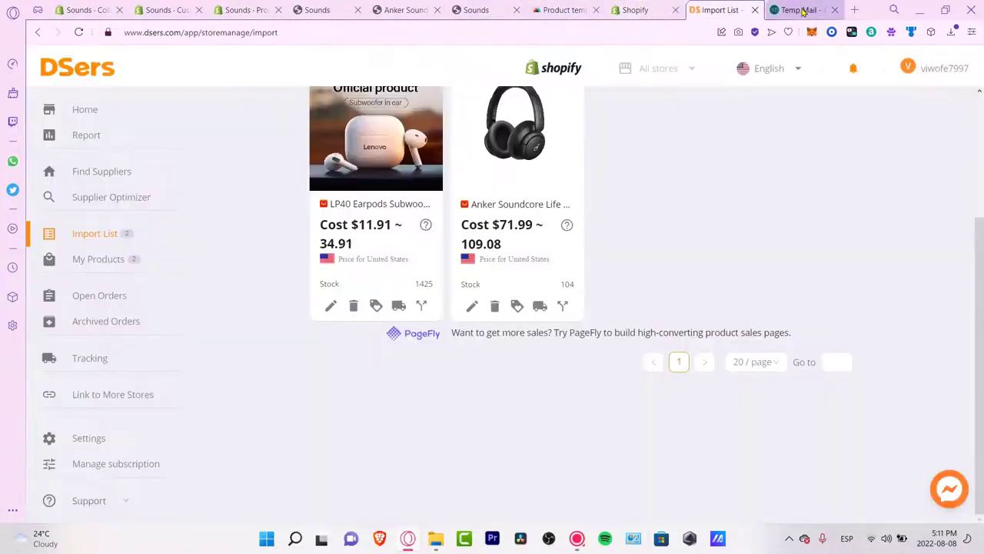
Step: Go back to the home page theme editor's section list
{"action": "left_click", "coordinate": [144, 6]}
{"action": "left_click", "coordinate": [850, 65]}
{"action": "left_click", "coordinate": [63, 98]}
{"action": "left_click", "coordinate": [42, 99]}
Step: Save the home page, then preview it full screen and in mobile layout
{"action": "scroll", "coordinate": [575, 336], "scroll_direction": "down", "scroll_amount": 3}
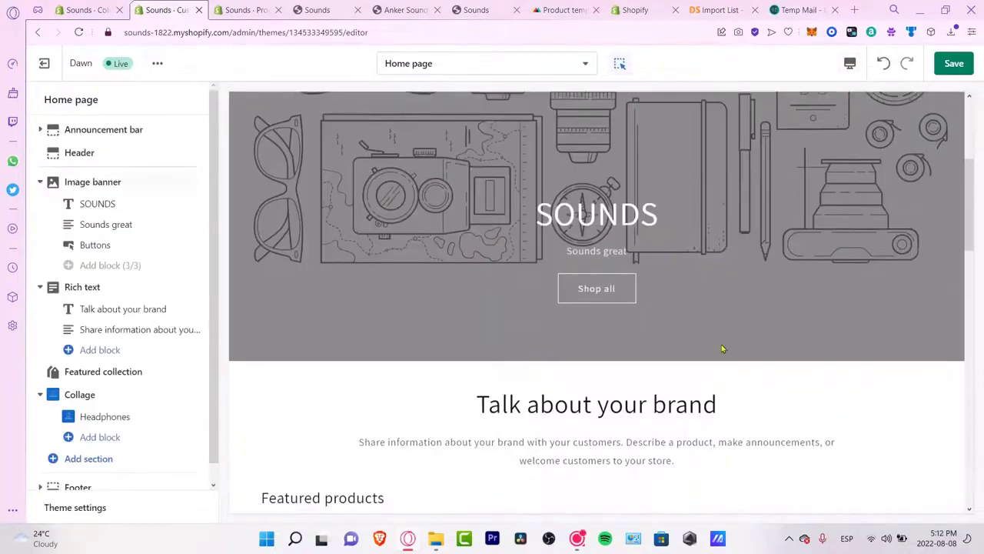
{"action": "left_click", "coordinate": [860, 357]}
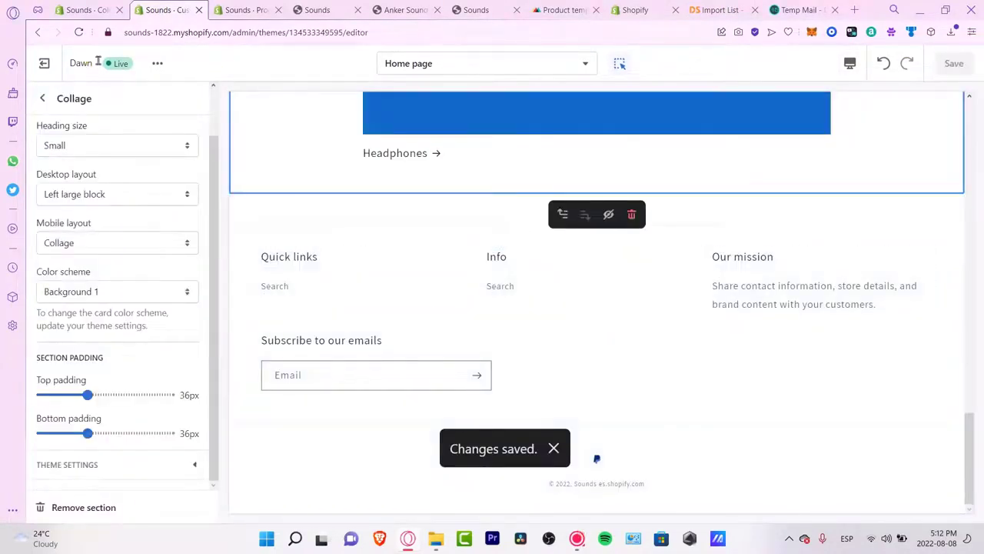
{"action": "left_click", "coordinate": [850, 63]}
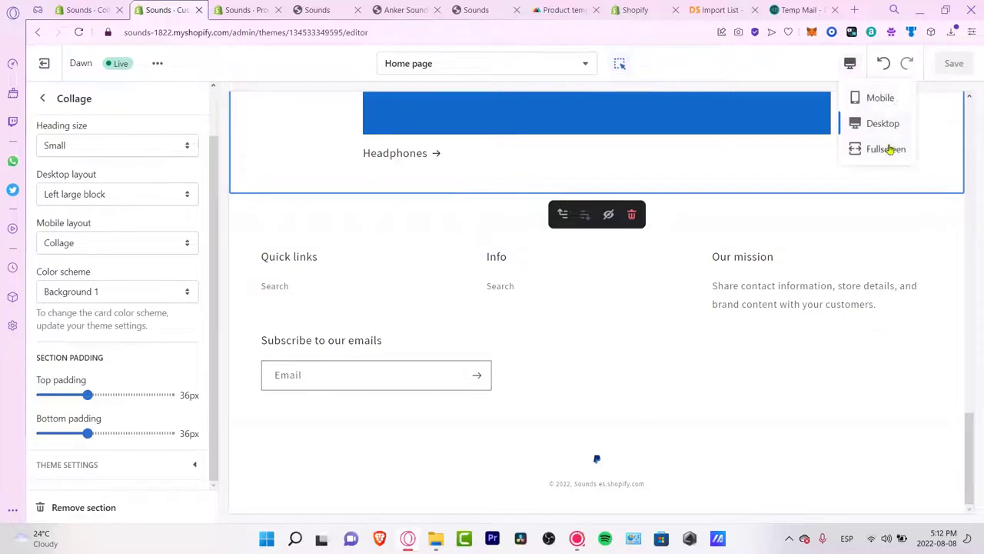
{"action": "left_click", "coordinate": [886, 149]}
{"action": "left_click", "coordinate": [849, 63]}
{"action": "left_click", "coordinate": [877, 98]}
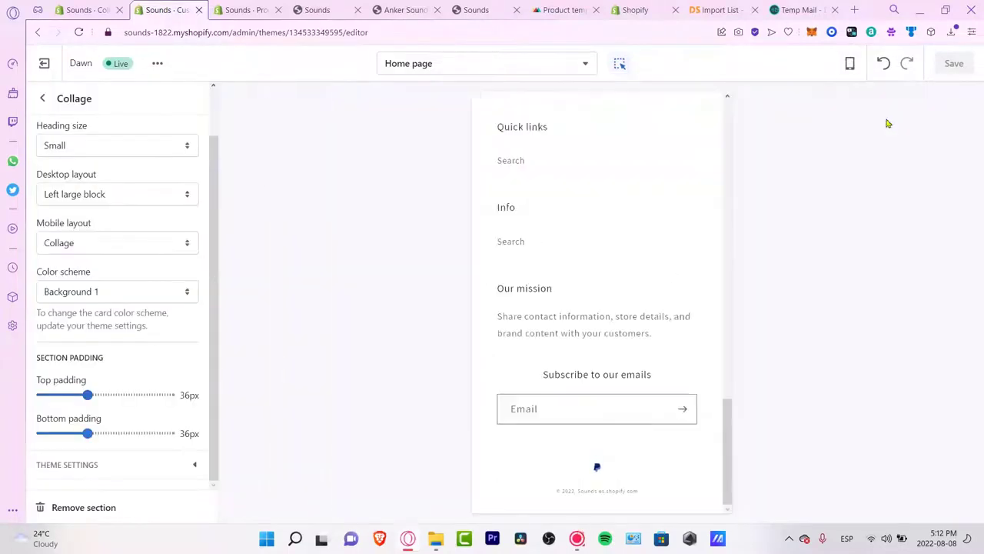
Step: Inspect the header, announcement bar and Rich text section settings in the mobile preview
{"action": "scroll", "coordinate": [679, 288], "scroll_direction": "up", "scroll_amount": 15}
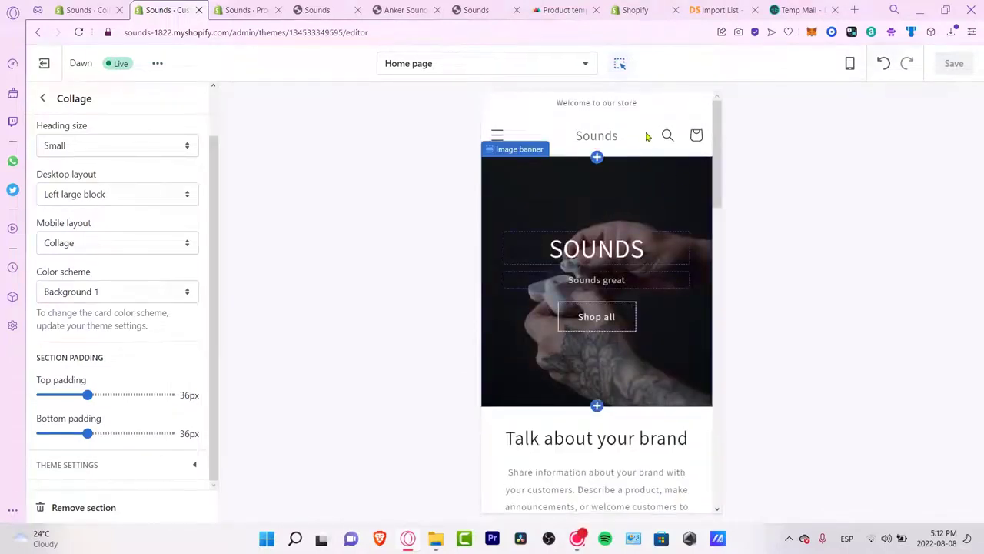
{"action": "left_click", "coordinate": [648, 136]}
{"action": "left_click", "coordinate": [661, 103]}
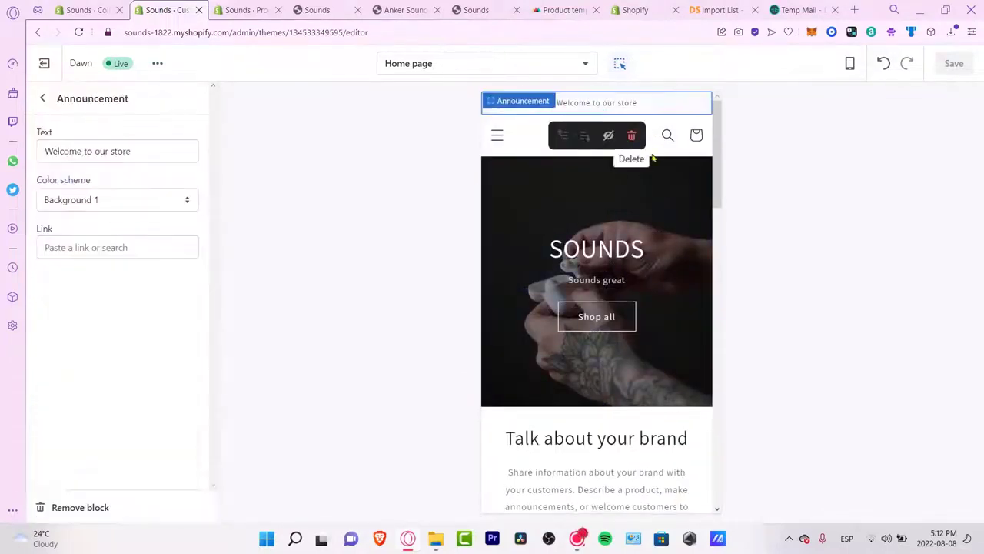
{"action": "left_click", "coordinate": [651, 151]}
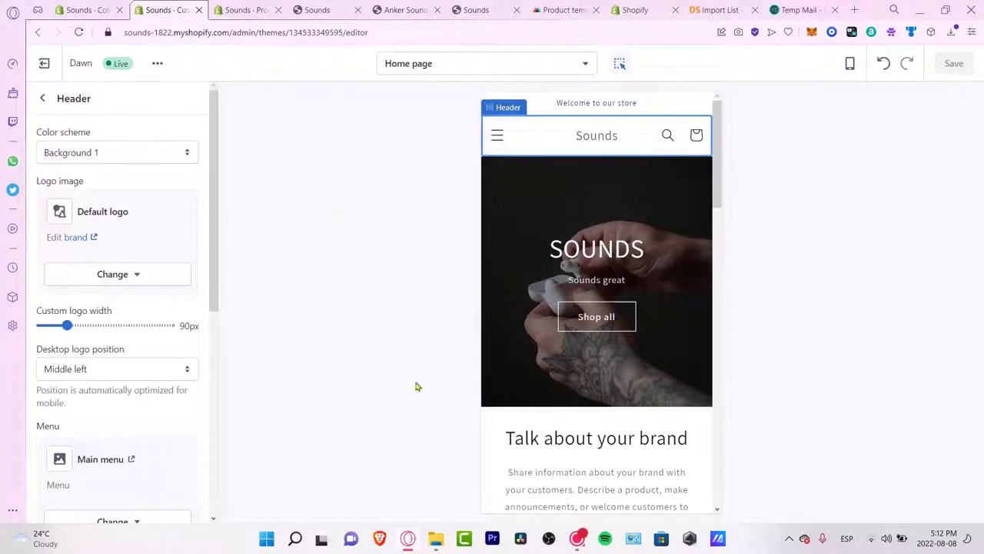
{"action": "left_click", "coordinate": [711, 438]}
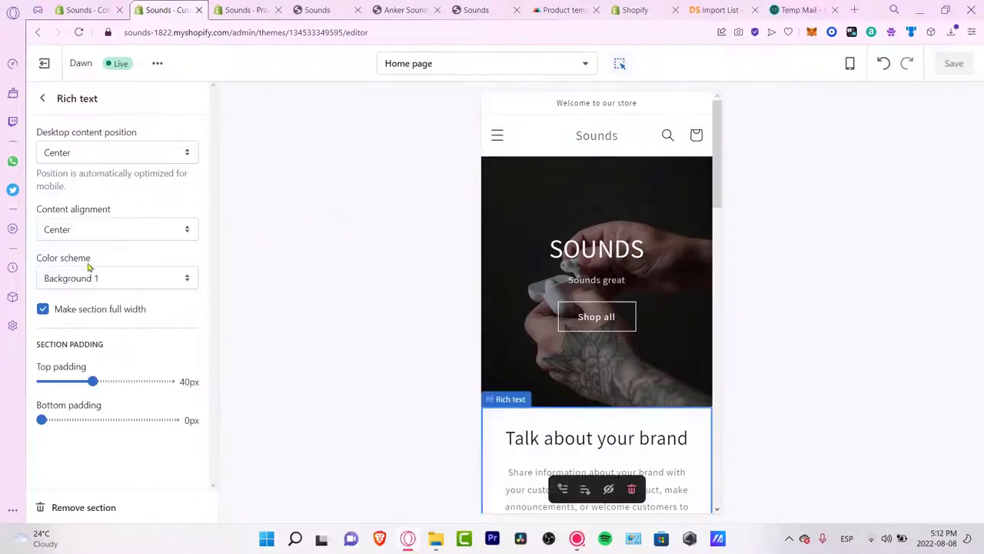
{"action": "left_click", "coordinate": [42, 99]}
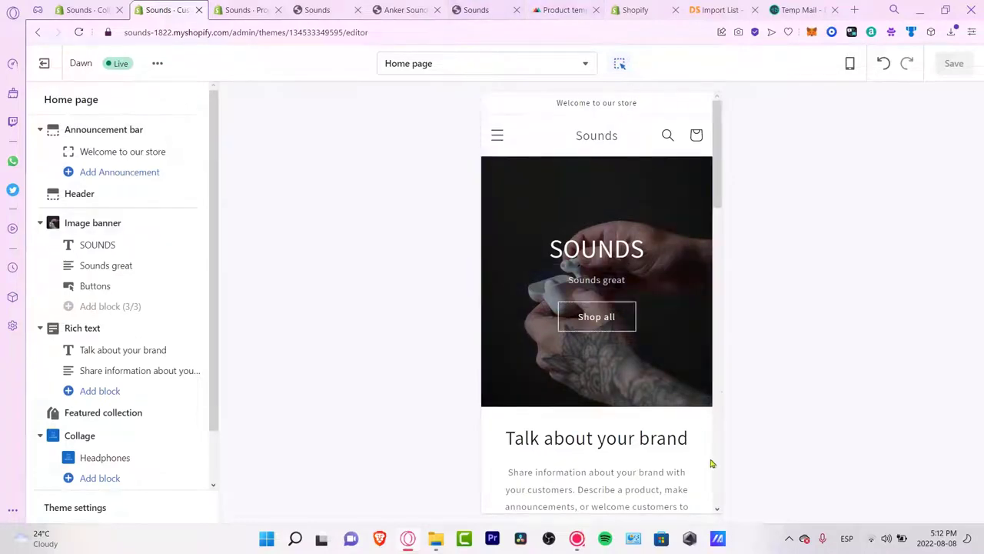
{"action": "scroll", "coordinate": [636, 375], "scroll_direction": "down", "scroll_amount": 10}
{"action": "scroll", "coordinate": [636, 374], "scroll_direction": "up", "scroll_amount": 10}
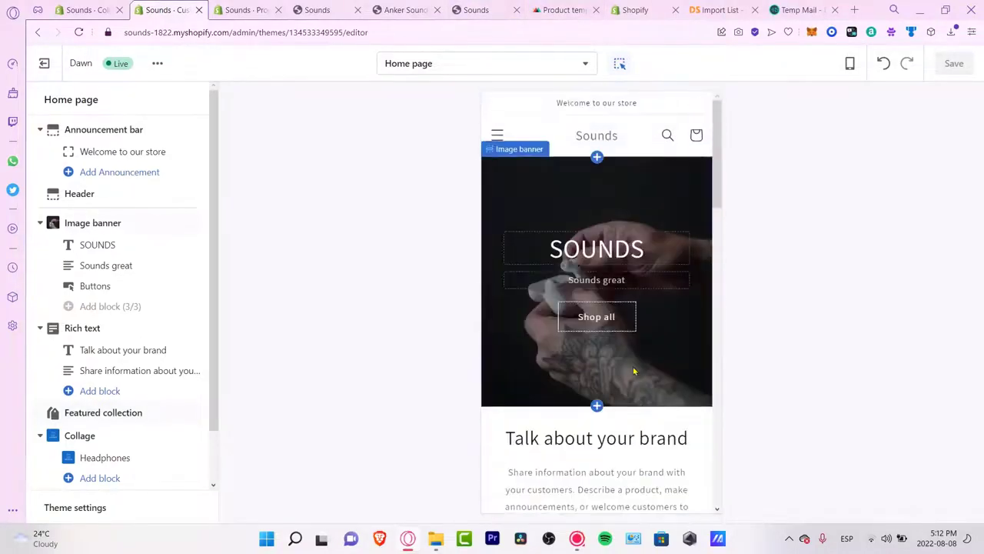
{"action": "left_click_drag", "start_coordinate": [719, 148], "coordinate": [741, 416]}
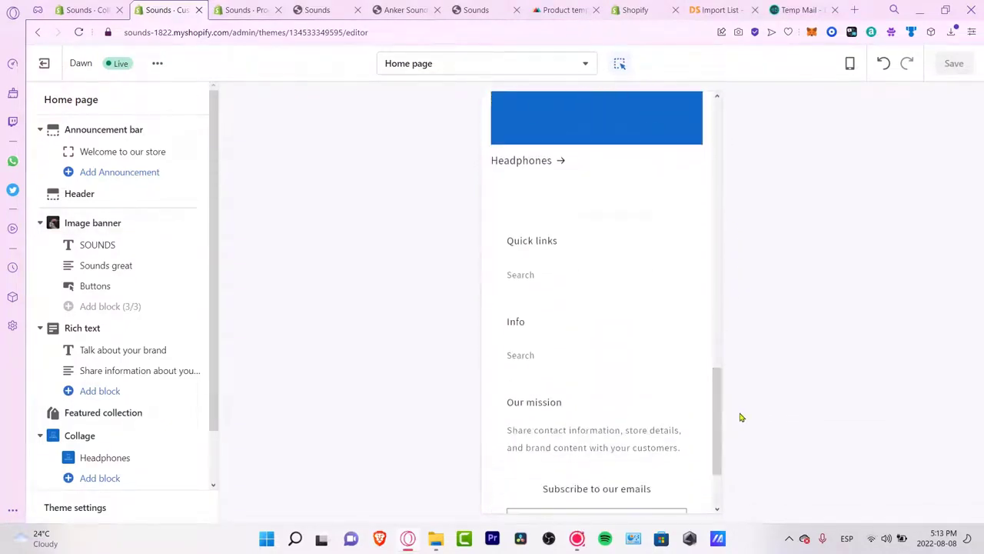
Step: From the Online Store themes page, search the Shopify App Store for 'help center' apps
{"action": "left_click", "coordinate": [101, 7]}
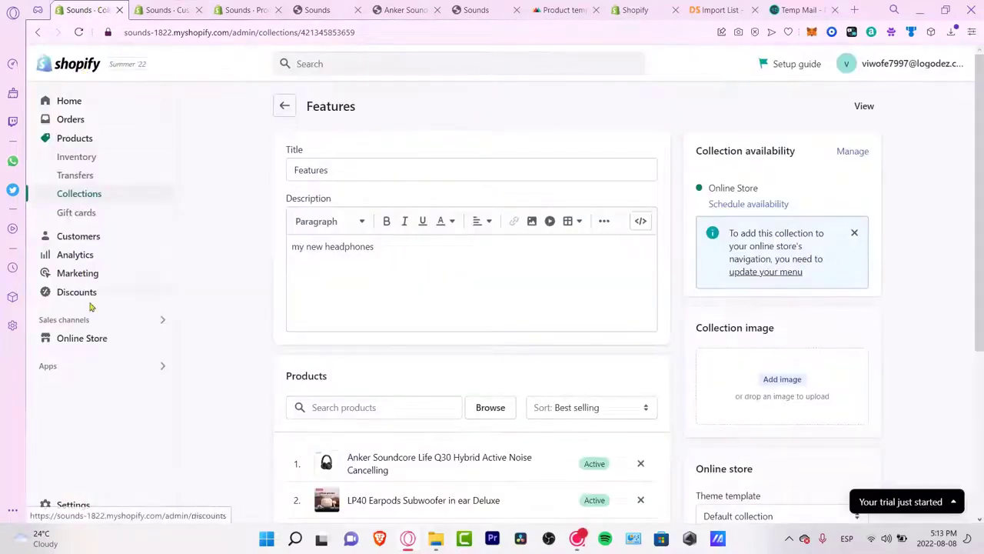
{"action": "left_click", "coordinate": [84, 340]}
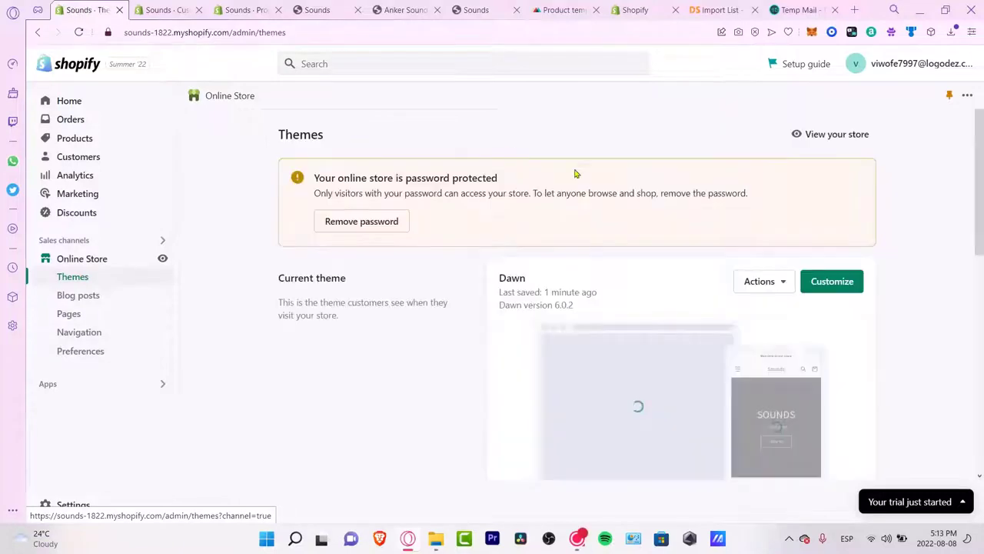
{"action": "scroll", "coordinate": [519, 81], "scroll_direction": "down", "scroll_amount": 2}
{"action": "left_click", "coordinate": [385, 68]}
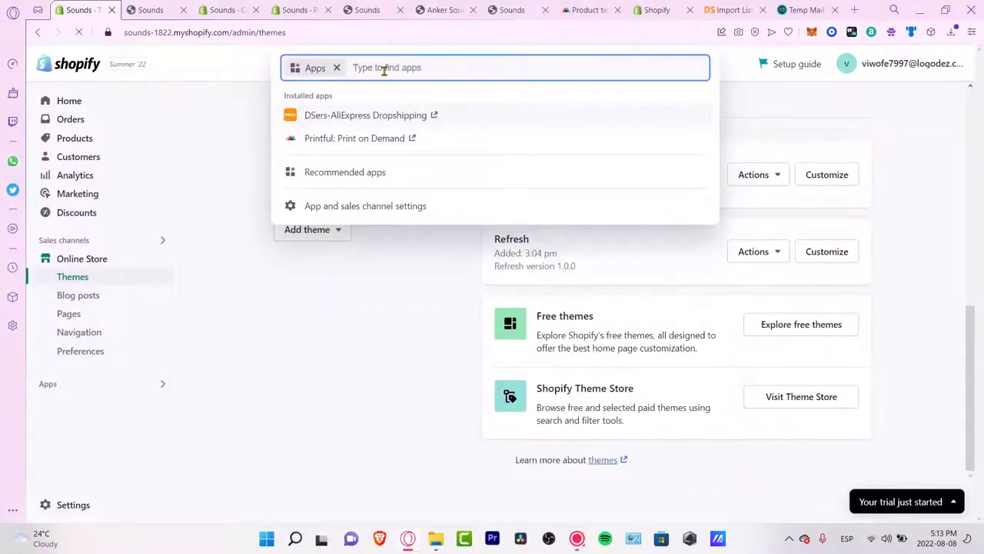
{"action": "type", "text": "hel"}
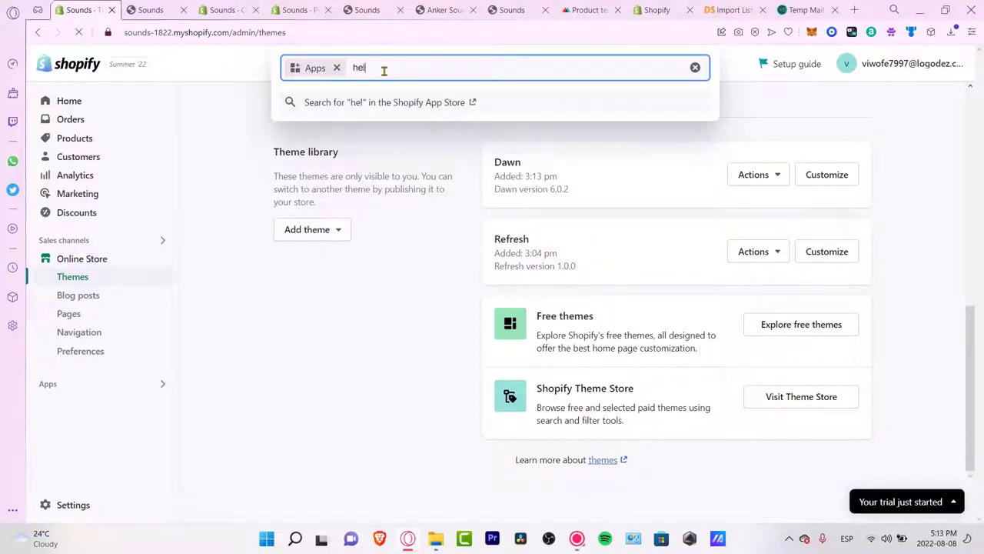
{"action": "type", "text": "p center"}
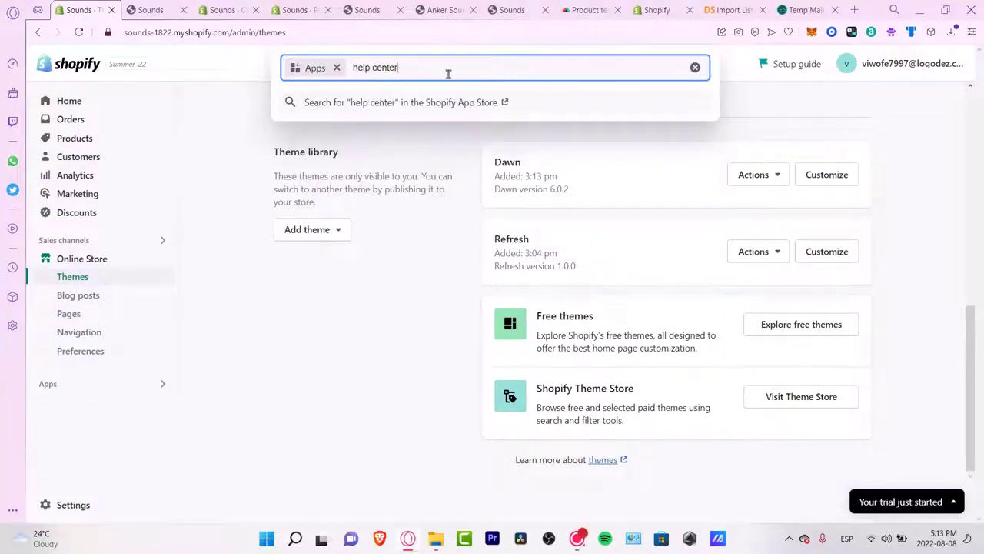
{"action": "left_click", "coordinate": [408, 107]}
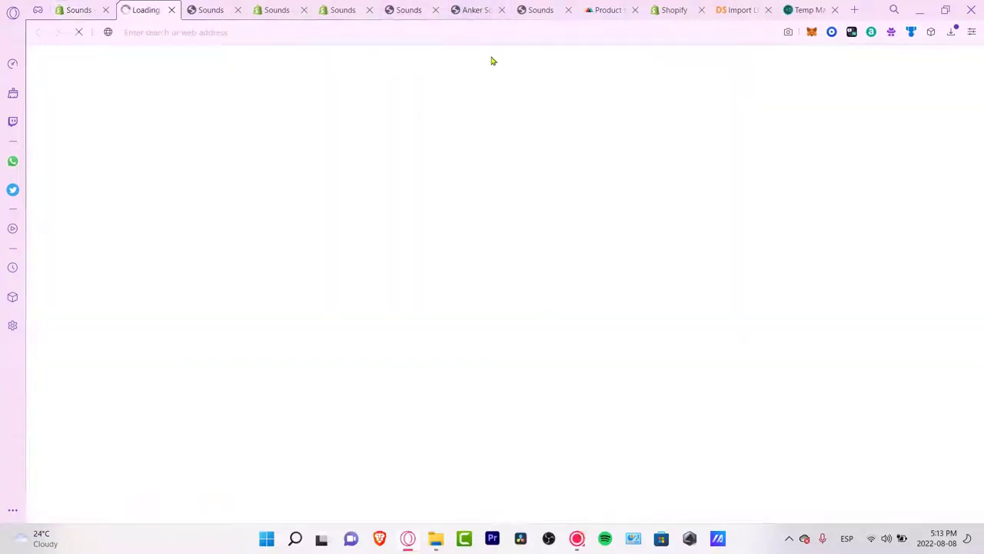
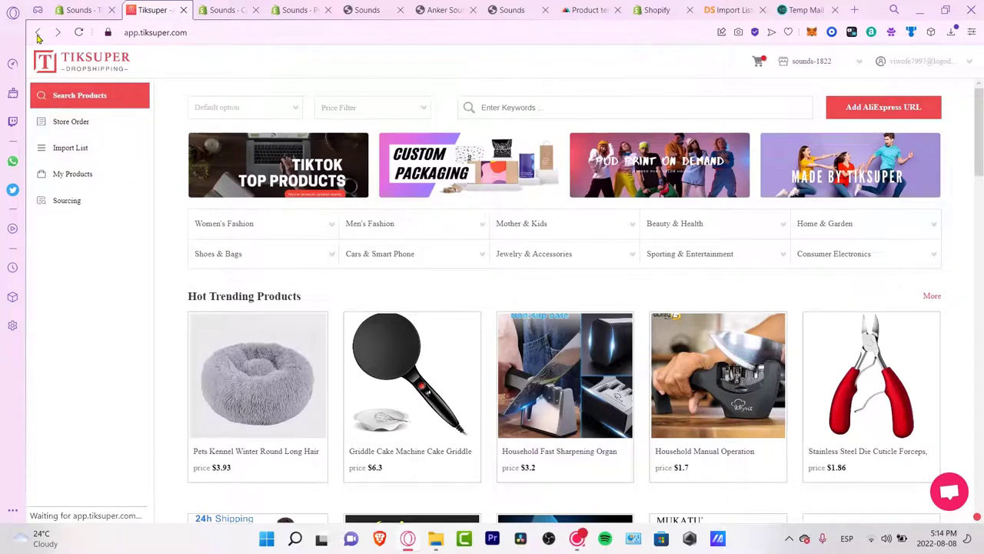
Step: Search the App Store for 'bold multicurrency' and open the Magic Currency Converter listing
{"action": "type", "text": "bold multicurrency"}
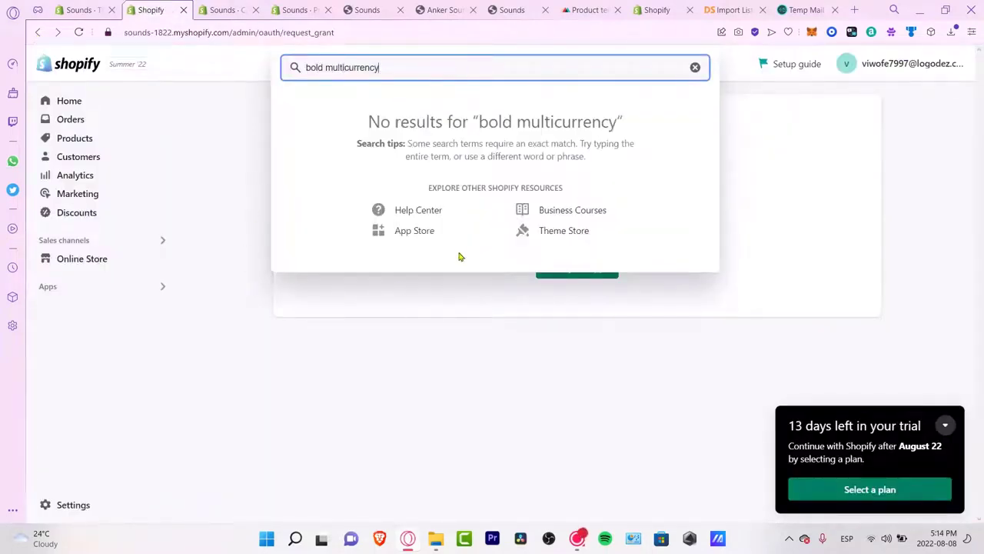
{"action": "left_click", "coordinate": [433, 239]}
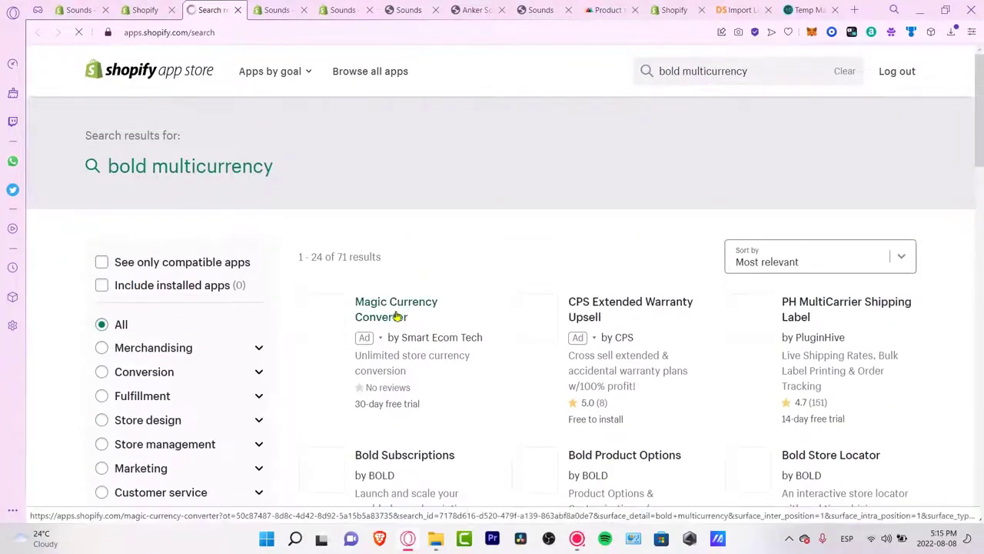
{"action": "left_click", "coordinate": [396, 316]}
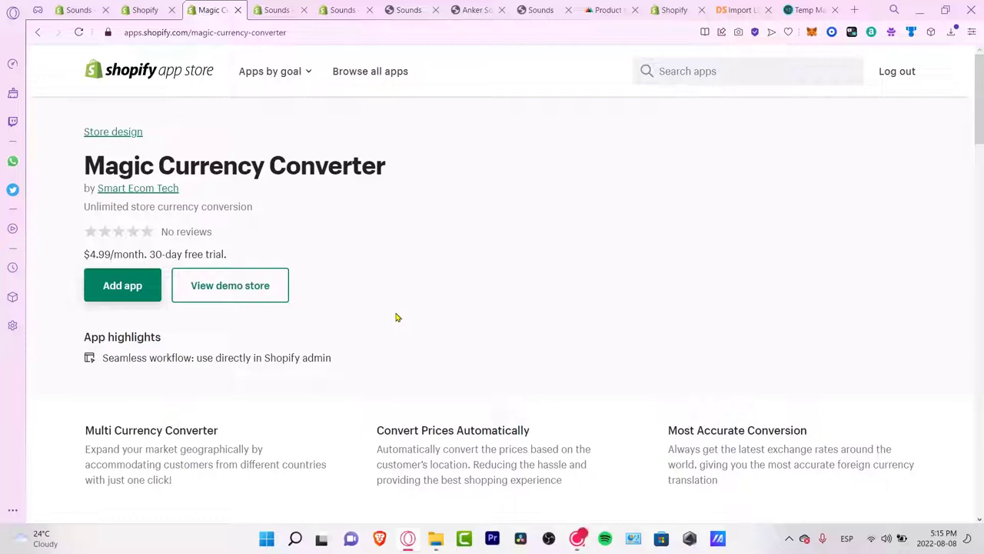
Step: Add and install Magic Currency Converter on the Sounds store, closing the trial popup and extra tabs
{"action": "left_click", "coordinate": [129, 293]}
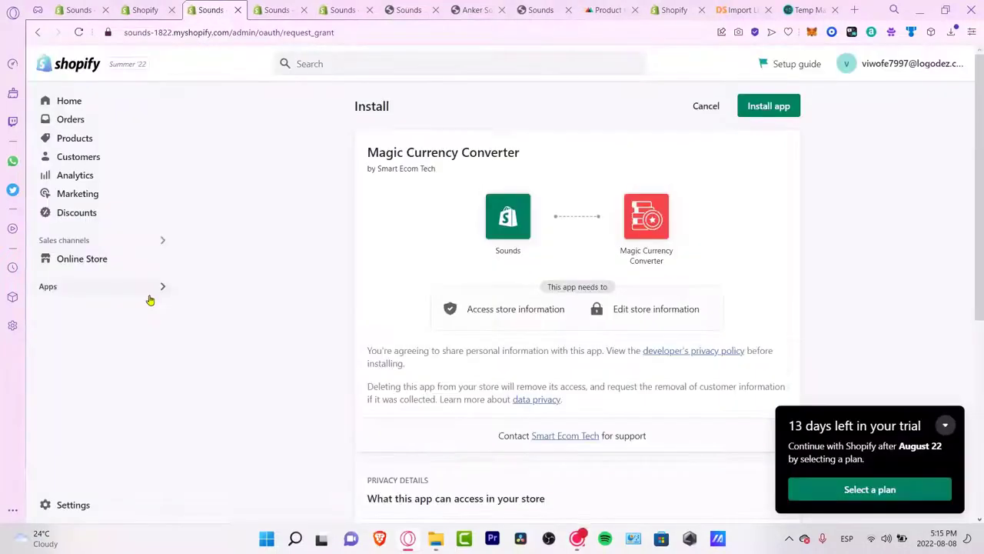
{"action": "left_click", "coordinate": [758, 108]}
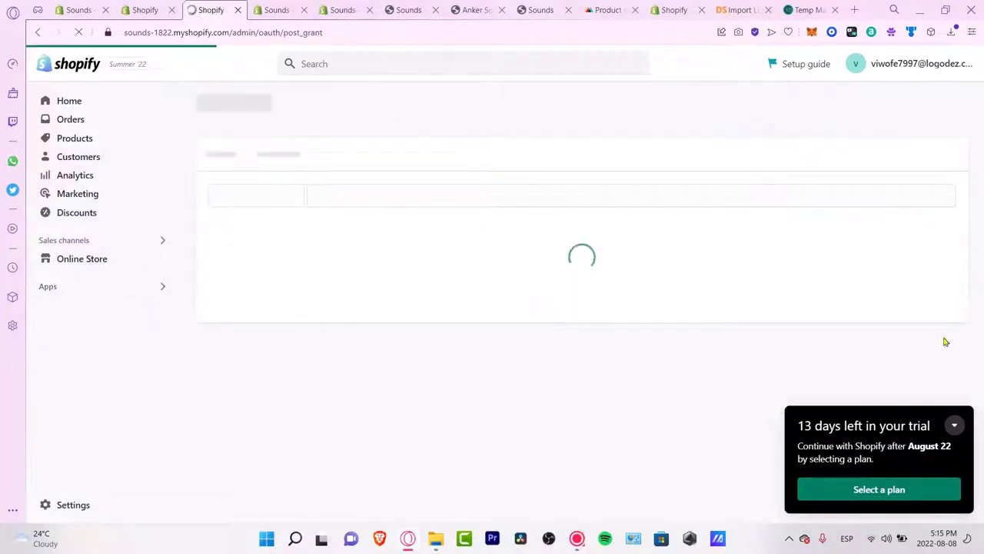
{"action": "left_click", "coordinate": [954, 427]}
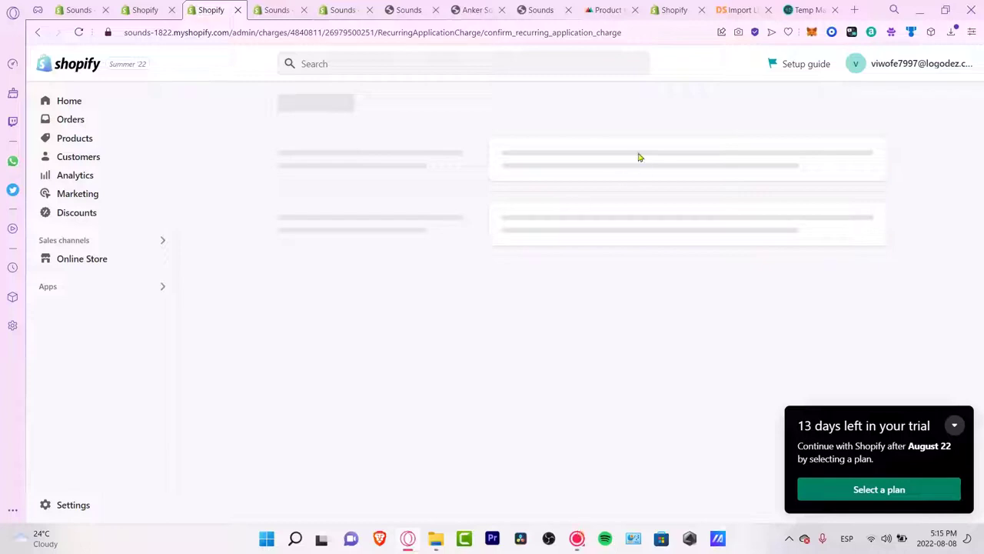
{"action": "left_click", "coordinate": [436, 10]}
{"action": "left_click", "coordinate": [438, 10]}
{"action": "left_click", "coordinate": [437, 10]}
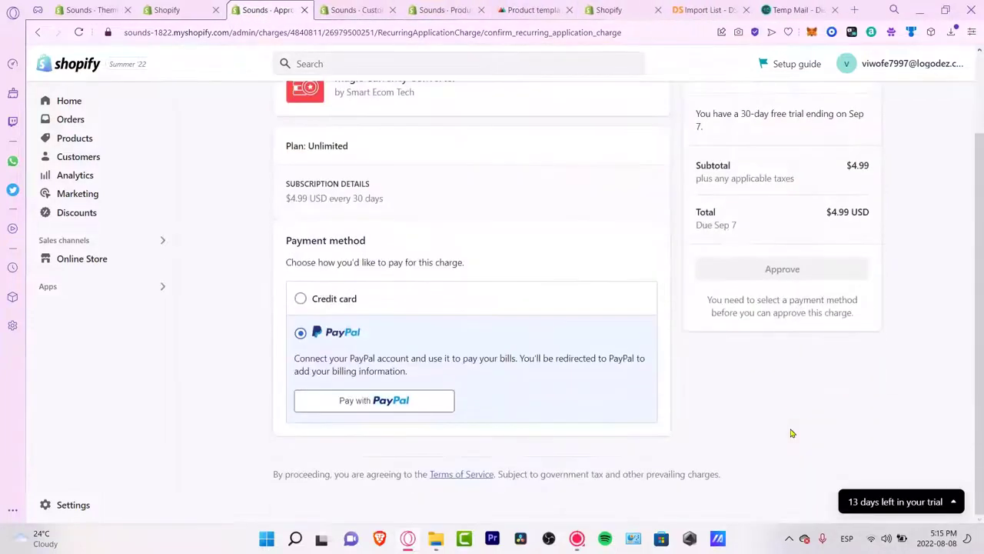
Step: Review the Unlimited plan's $4.99 every 30 days subscription terms and the installed apps list
{"action": "left_click_drag", "start_coordinate": [442, 195], "coordinate": [327, 174]}
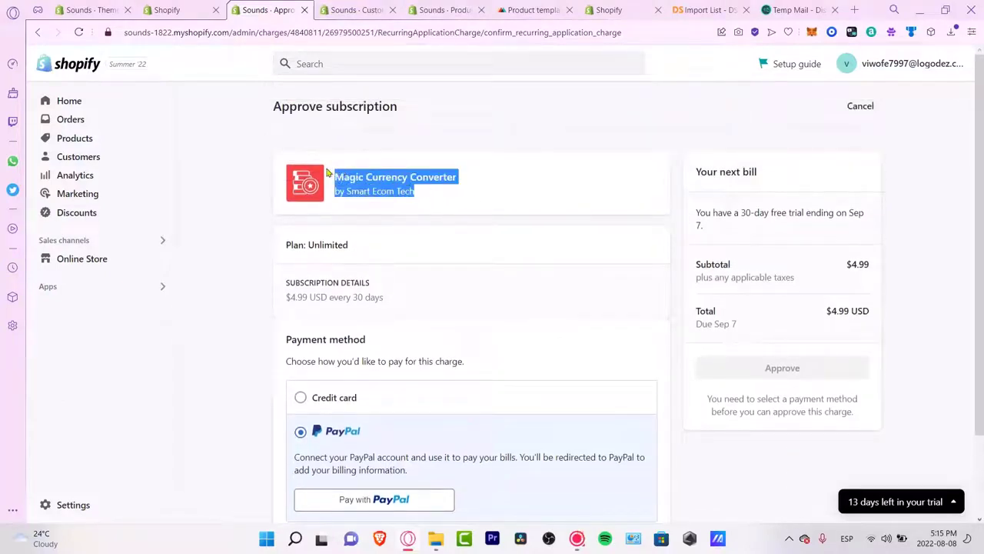
{"action": "left_click_drag", "start_coordinate": [398, 108], "coordinate": [326, 108]}
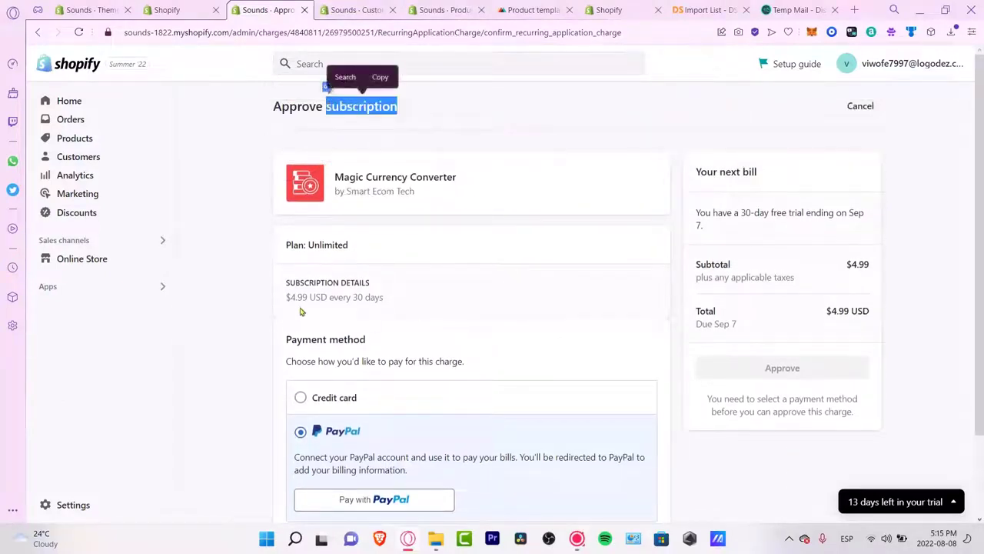
{"action": "left_click_drag", "start_coordinate": [353, 297], "coordinate": [384, 298]}
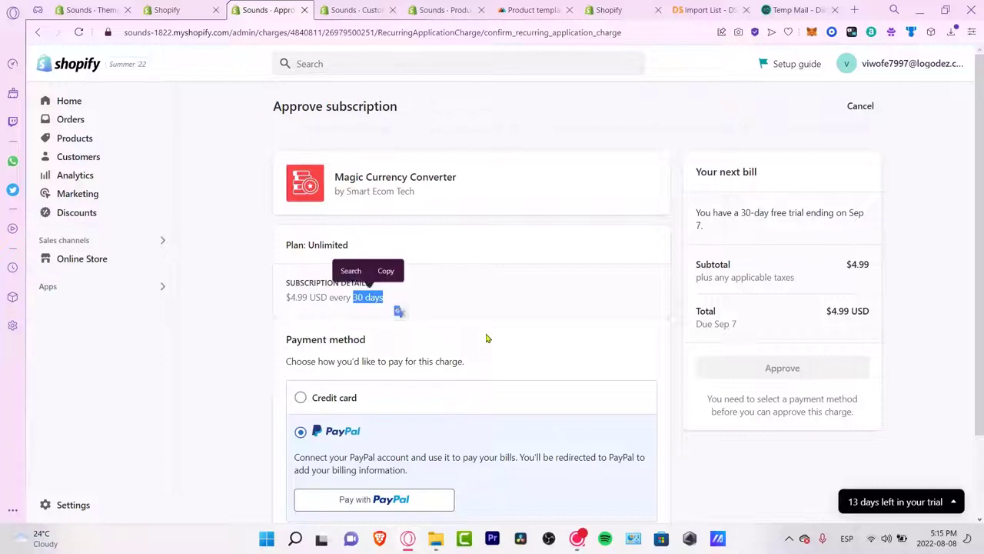
{"action": "left_click", "coordinate": [145, 290]}
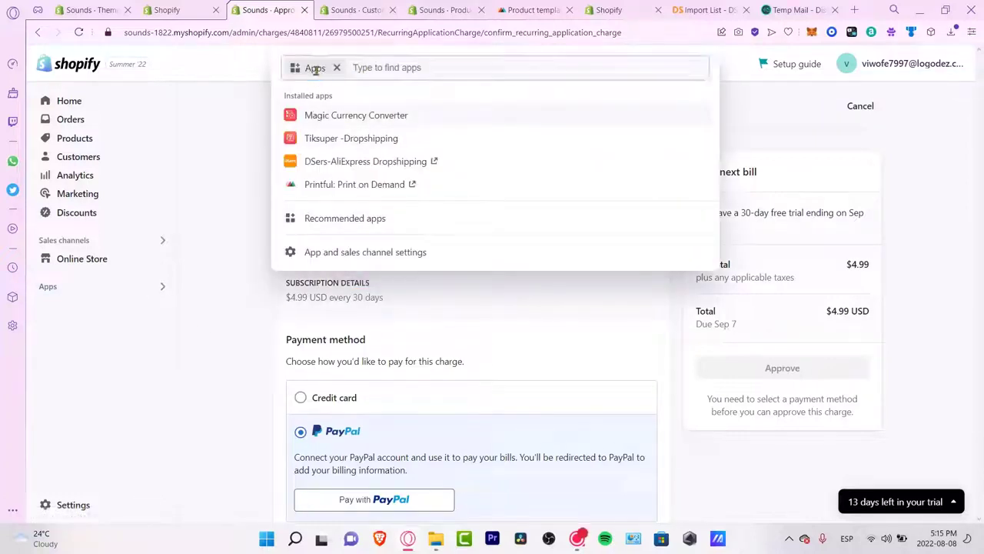
{"action": "left_click", "coordinate": [677, 488]}
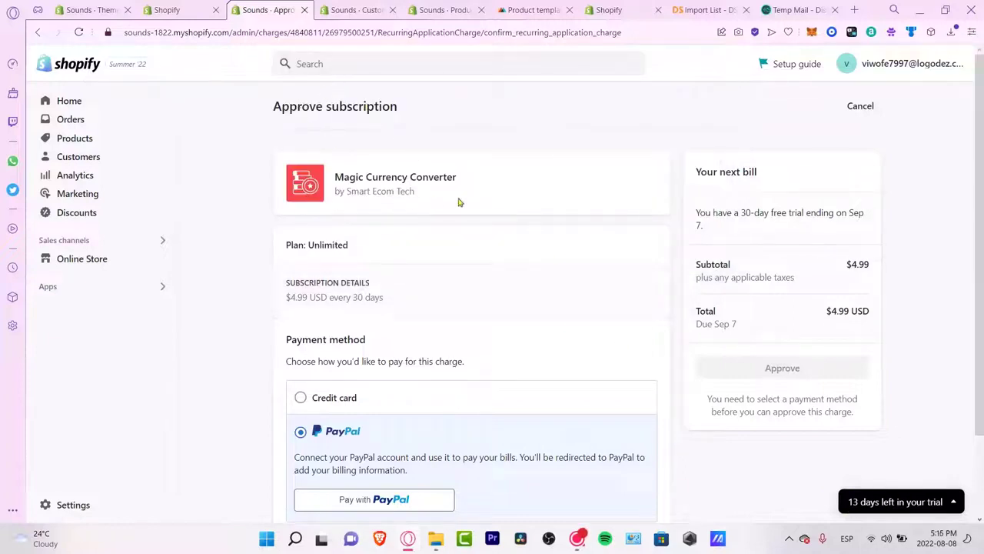
Step: Decline the currency app's charge and open Mercado Pago among the third-party payment providers
{"action": "left_click", "coordinate": [869, 106]}
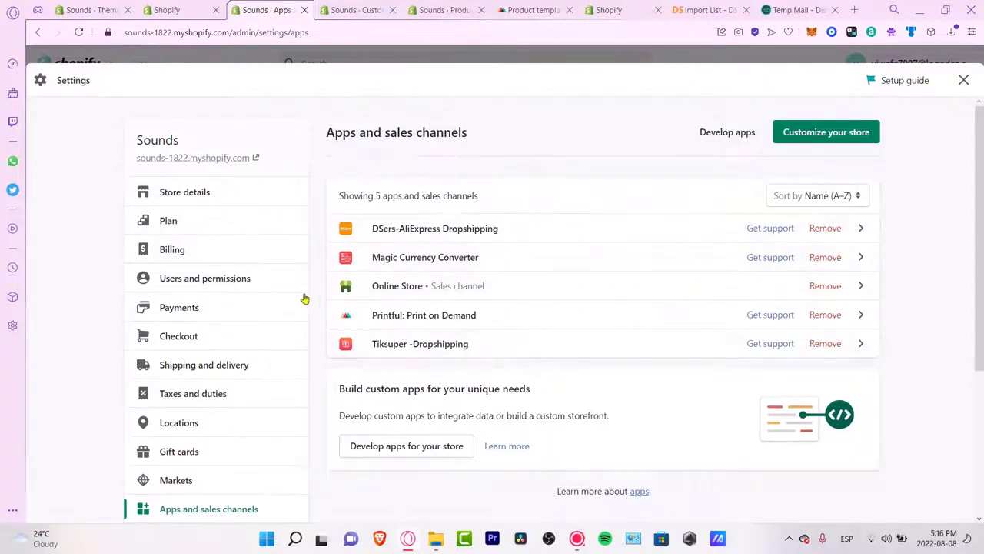
{"action": "left_click", "coordinate": [198, 310]}
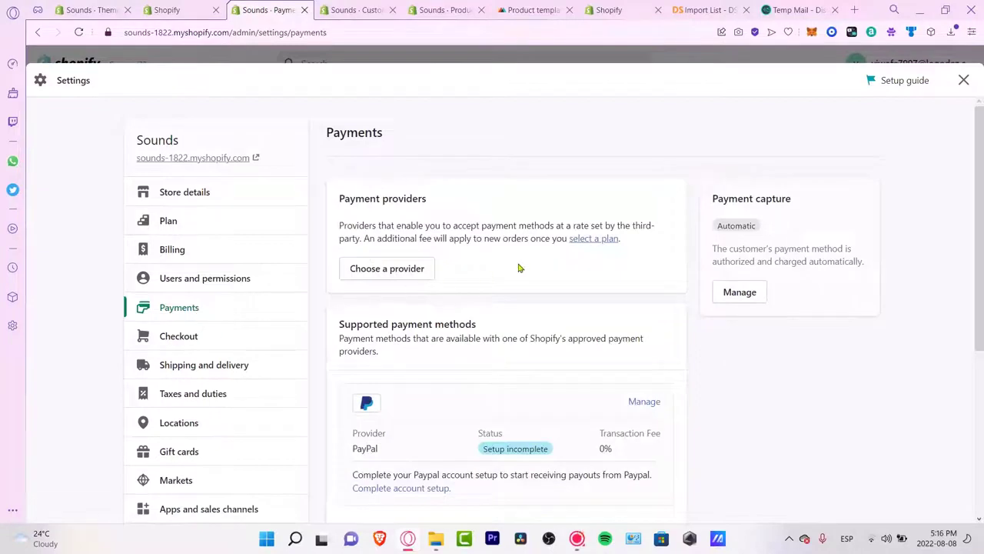
{"action": "left_click", "coordinate": [411, 273]}
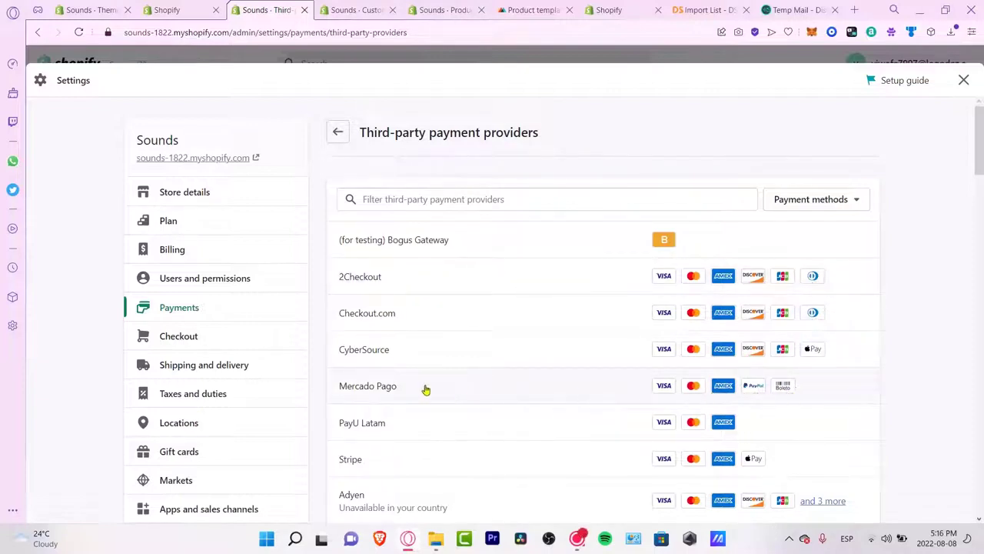
{"action": "left_click", "coordinate": [370, 397]}
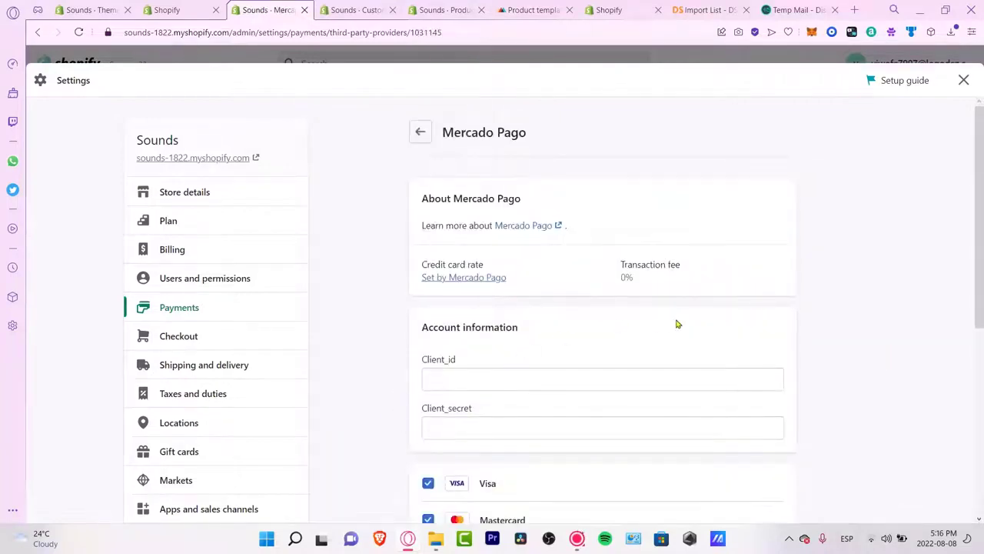
Step: Try activating Mercado Pago, first without credentials, then with test mode enabled
{"action": "scroll", "coordinate": [671, 325], "scroll_direction": "down", "scroll_amount": 3}
{"action": "left_click", "coordinate": [535, 195]}
{"action": "left_click", "coordinate": [548, 234]}
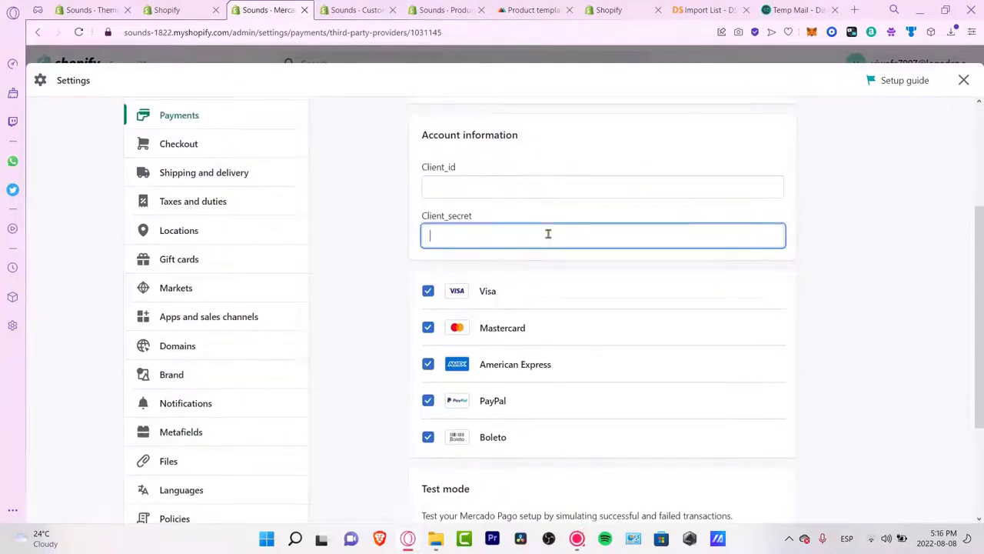
{"action": "scroll", "coordinate": [549, 234], "scroll_direction": "down", "scroll_amount": 2}
{"action": "left_click", "coordinate": [712, 435]}
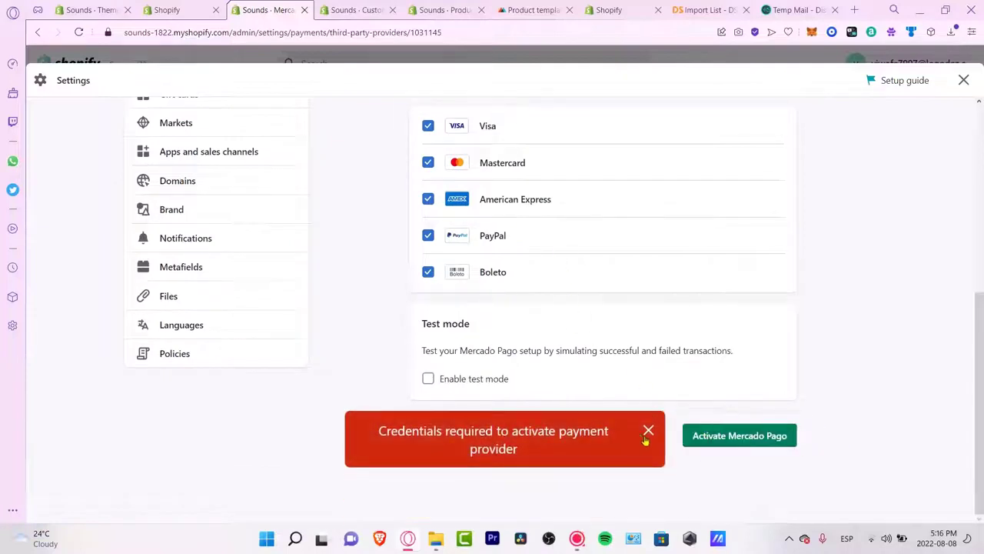
{"action": "left_click", "coordinate": [646, 434]}
{"action": "left_click", "coordinate": [461, 378]}
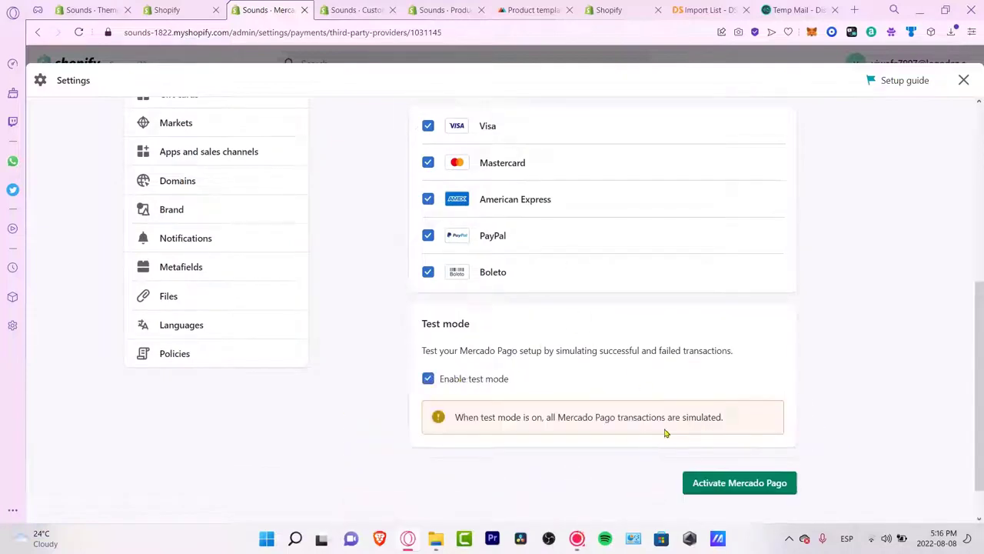
{"action": "left_click", "coordinate": [727, 483]}
{"action": "scroll", "coordinate": [683, 308], "scroll_direction": "down", "scroll_amount": 2}
{"action": "scroll", "coordinate": [684, 286], "scroll_direction": "down", "scroll_amount": 1}
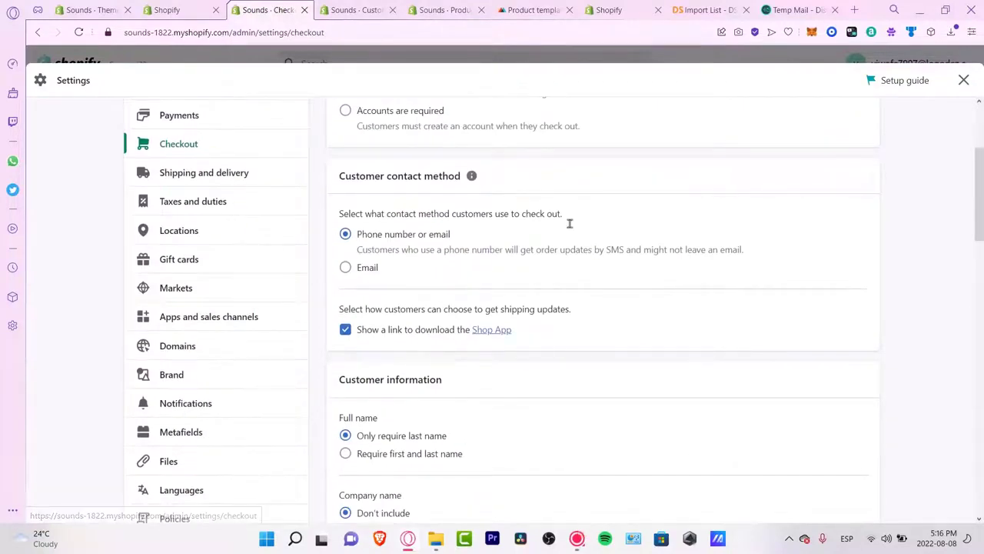
Step: Require first and last names and address line 2, and make the shipping phone optional
{"action": "left_click_drag", "start_coordinate": [375, 178], "coordinate": [456, 178]}
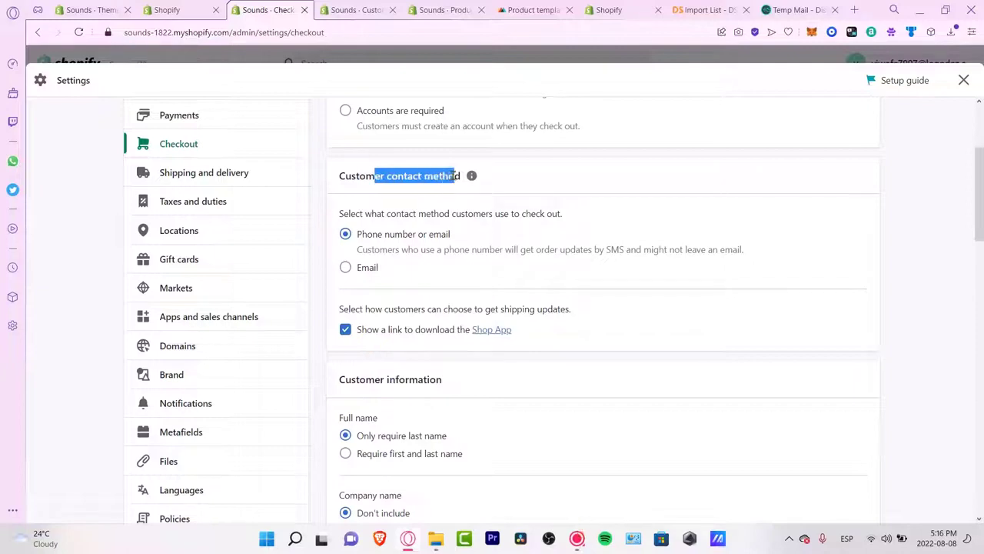
{"action": "left_click", "coordinate": [380, 243]}
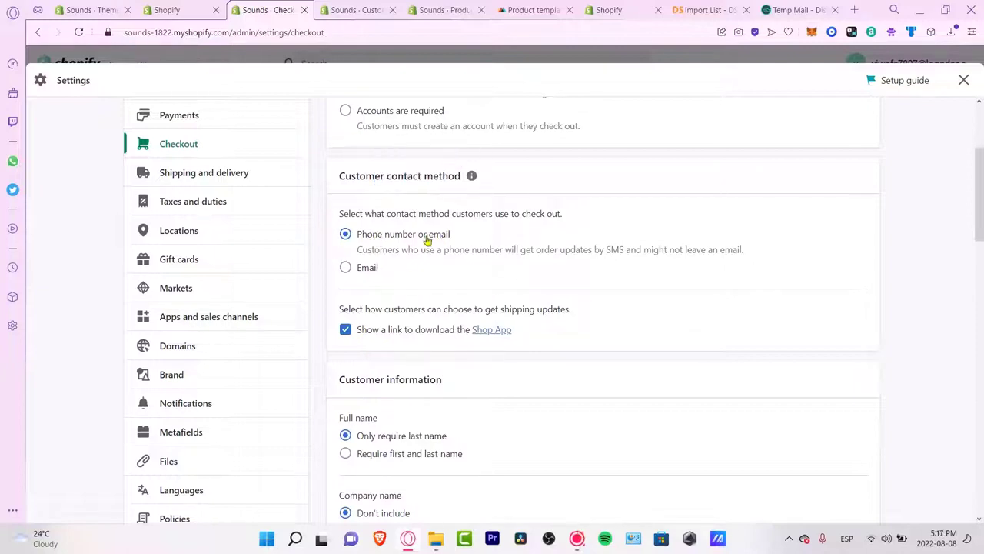
{"action": "left_click", "coordinate": [420, 455]}
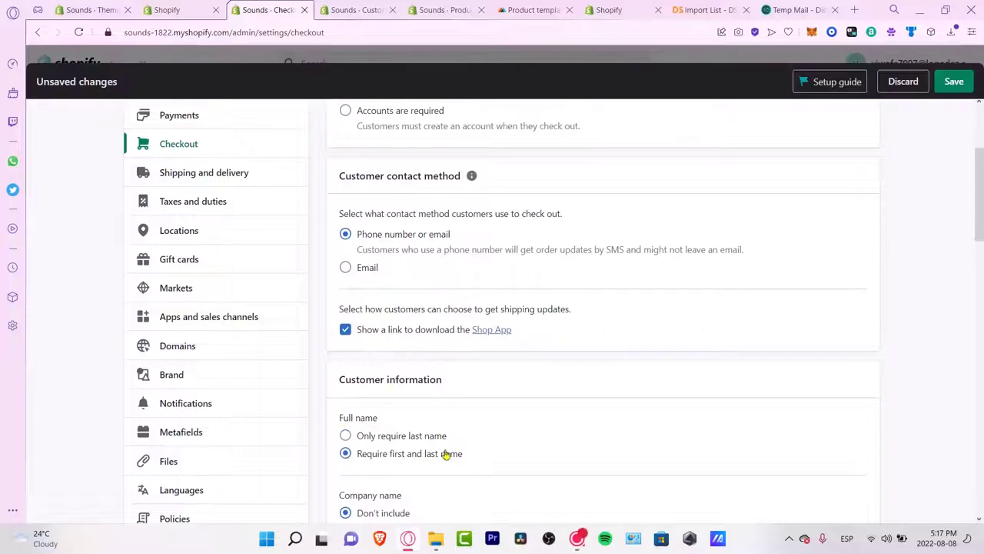
{"action": "scroll", "coordinate": [446, 456], "scroll_direction": "down", "scroll_amount": 3}
{"action": "left_click", "coordinate": [389, 457]}
{"action": "scroll", "coordinate": [441, 441], "scroll_direction": "down", "scroll_amount": 3}
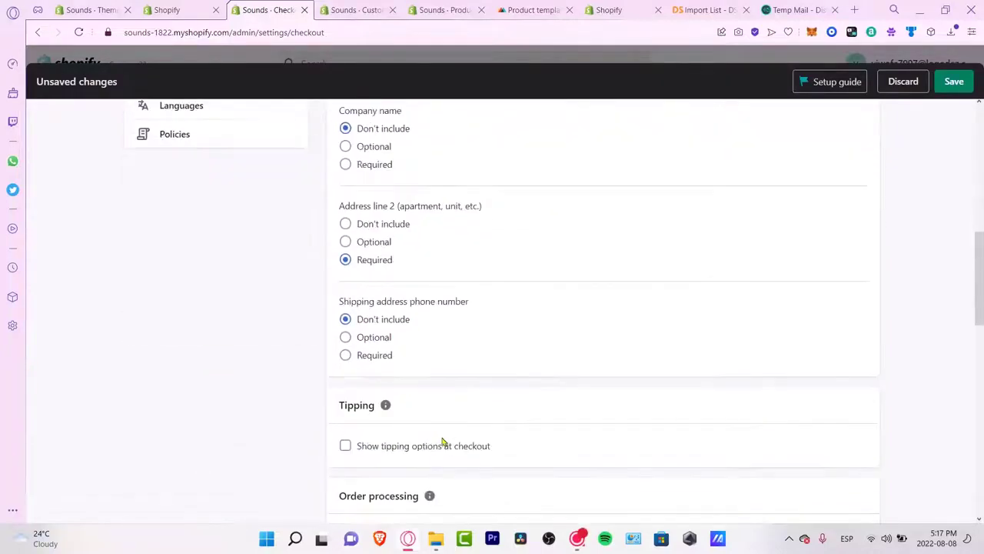
{"action": "left_click", "coordinate": [379, 345]}
Step: Turn on the 5/10/15% tipping options at checkout and save the checkout settings
{"action": "scroll", "coordinate": [451, 352], "scroll_direction": "down", "scroll_amount": 3}
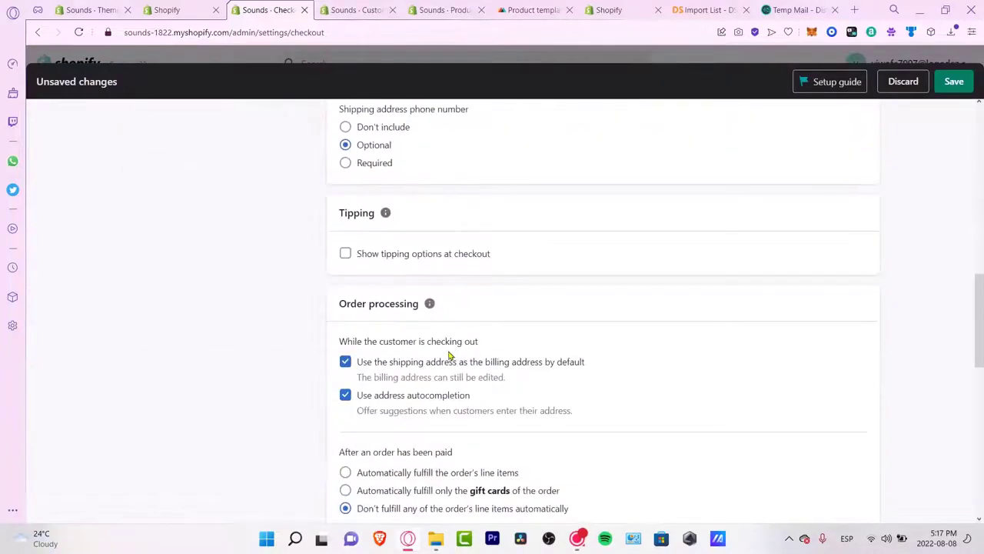
{"action": "left_click", "coordinate": [360, 258]}
{"action": "scroll", "coordinate": [541, 367], "scroll_direction": "down", "scroll_amount": 10}
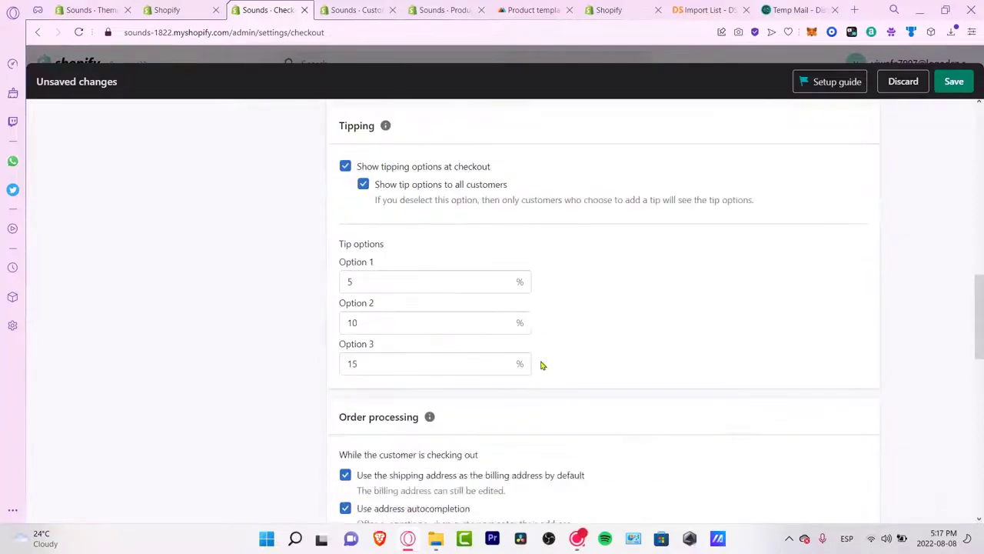
{"action": "left_click", "coordinate": [861, 434]}
{"action": "scroll", "coordinate": [654, 410], "scroll_direction": "up", "scroll_amount": 10}
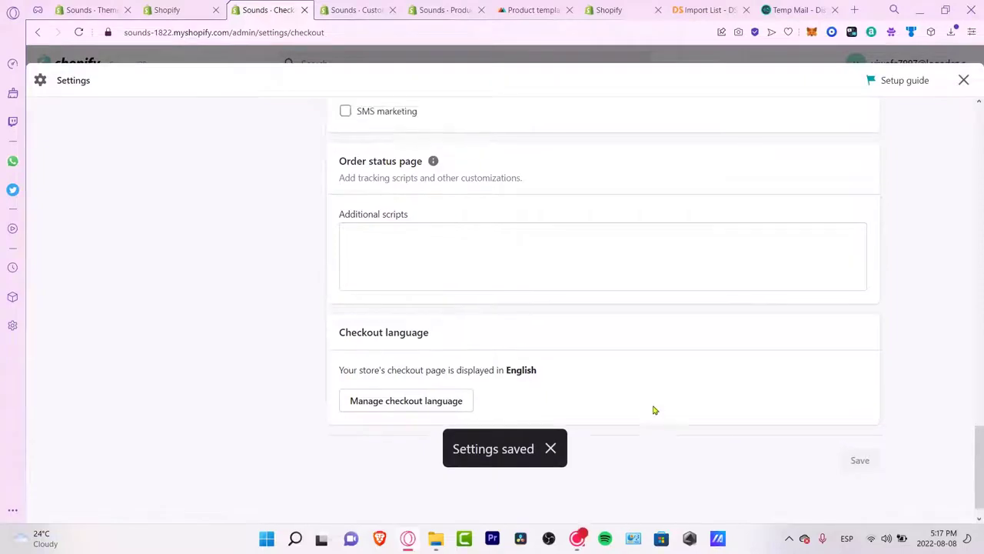
{"action": "scroll", "coordinate": [655, 410], "scroll_direction": "up", "scroll_amount": 7}
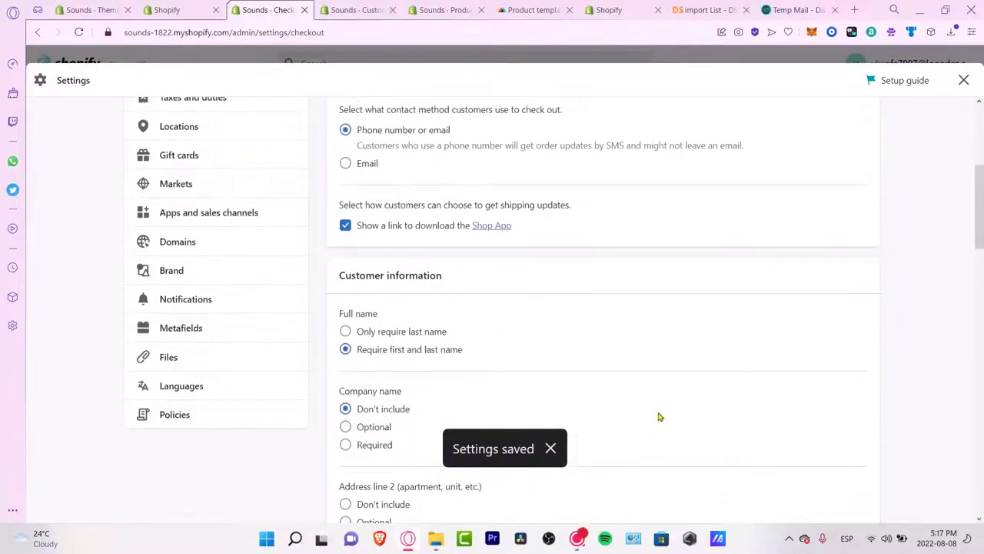
Step: Open the general shipping rates profile and check the Domestic zone's options
{"action": "left_click", "coordinate": [239, 262]}
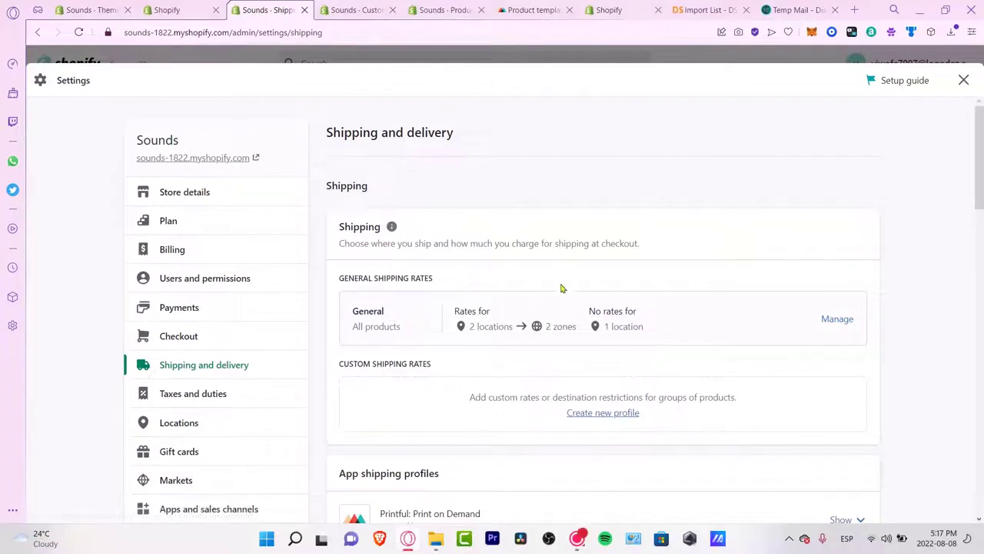
{"action": "left_click_drag", "start_coordinate": [433, 280], "coordinate": [341, 278]}
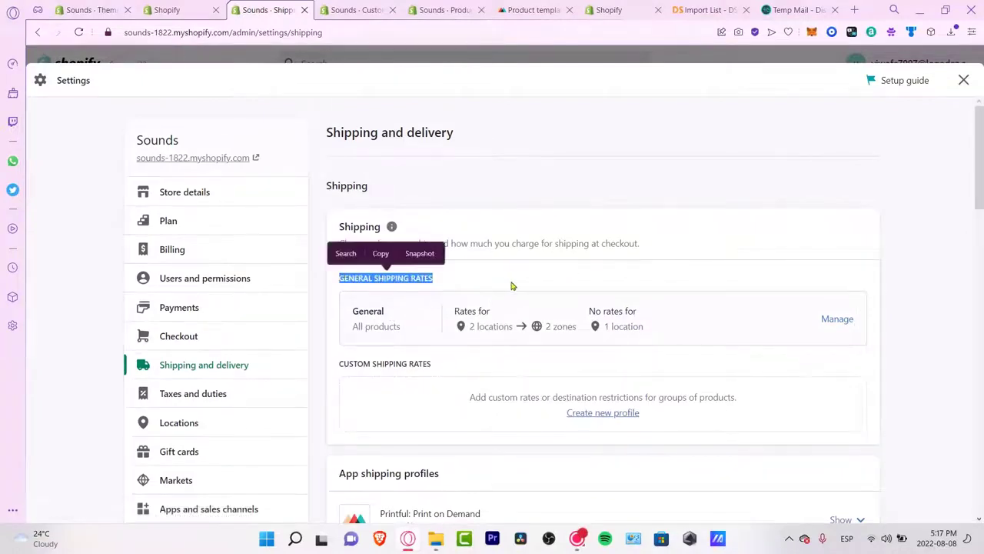
{"action": "left_click", "coordinate": [503, 306]}
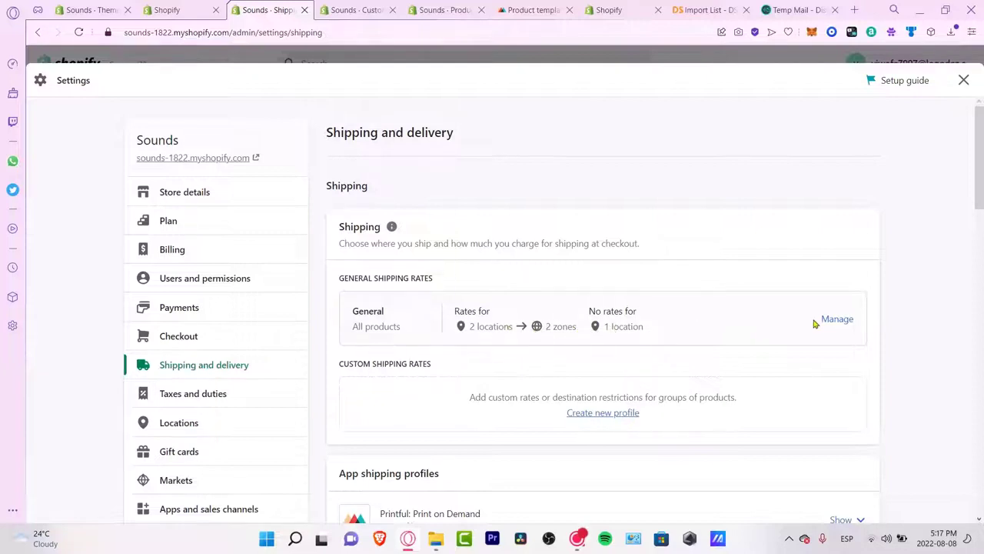
{"action": "left_click", "coordinate": [837, 320]}
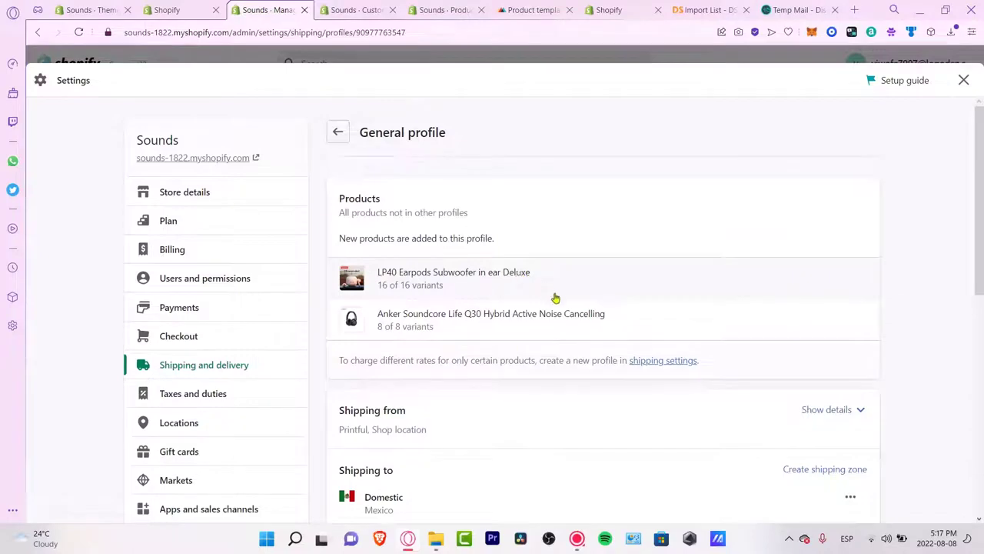
{"action": "scroll", "coordinate": [751, 288], "scroll_direction": "down", "scroll_amount": 3}
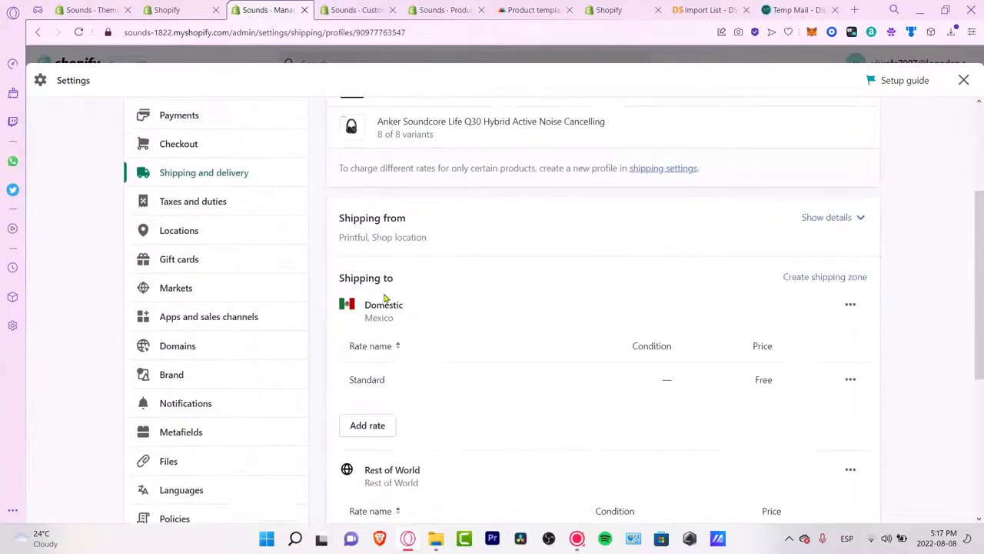
{"action": "left_click", "coordinate": [848, 306]}
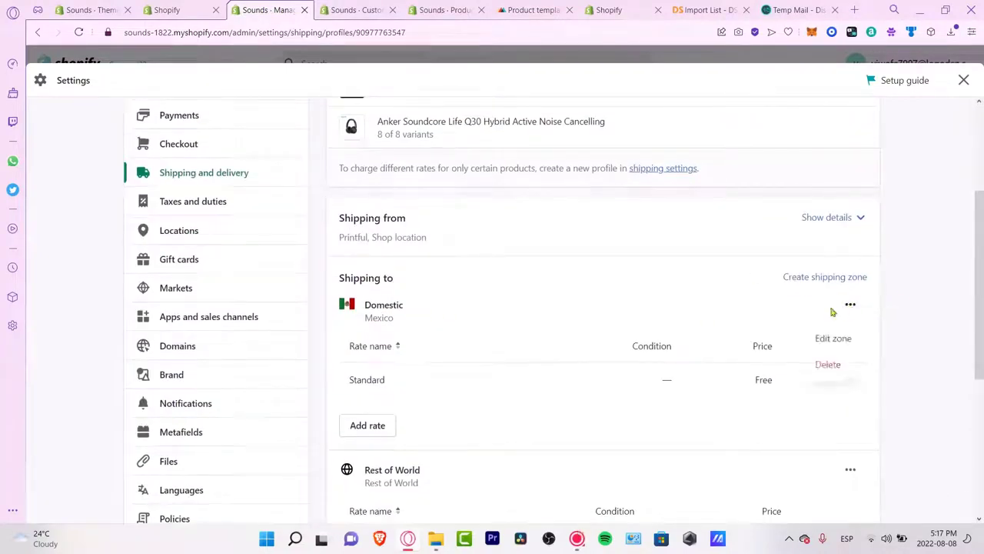
{"action": "left_click", "coordinate": [580, 339]}
{"action": "scroll", "coordinate": [392, 272], "scroll_direction": "down", "scroll_amount": 3}
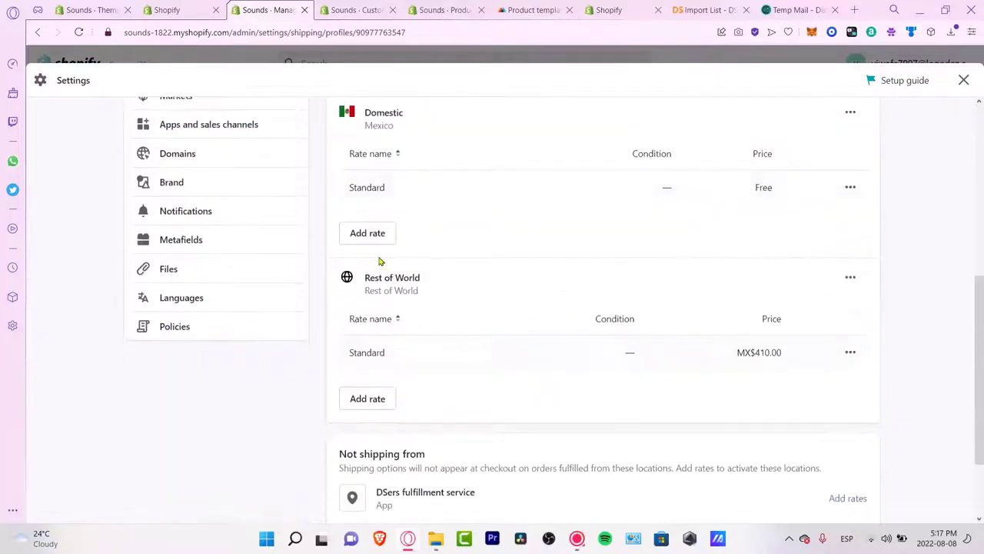
Step: Add a Worldwide Flat Rate priced at MX$800 to the Domestic (Mexico) zone
{"action": "left_click", "coordinate": [377, 237]}
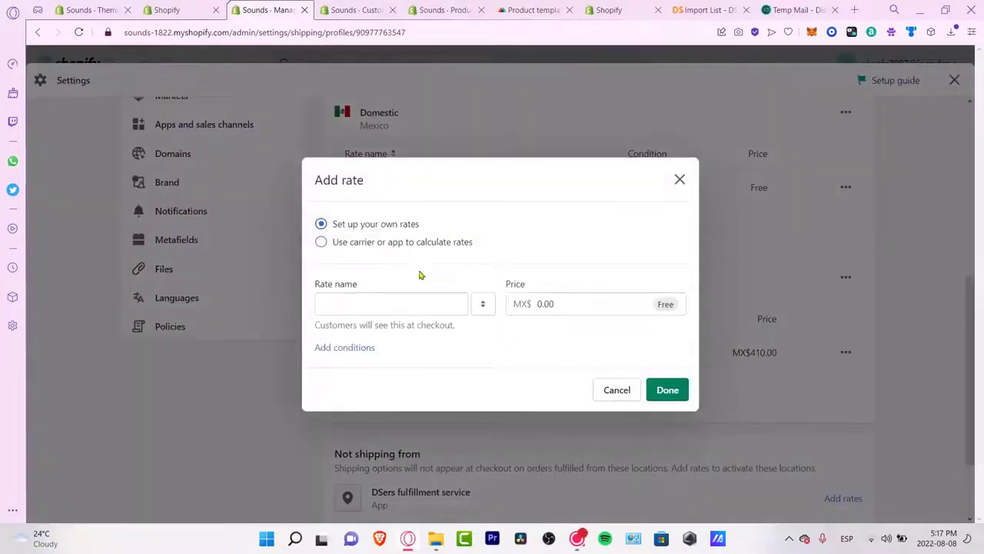
{"action": "left_click", "coordinate": [403, 244]}
{"action": "left_click", "coordinate": [409, 247]}
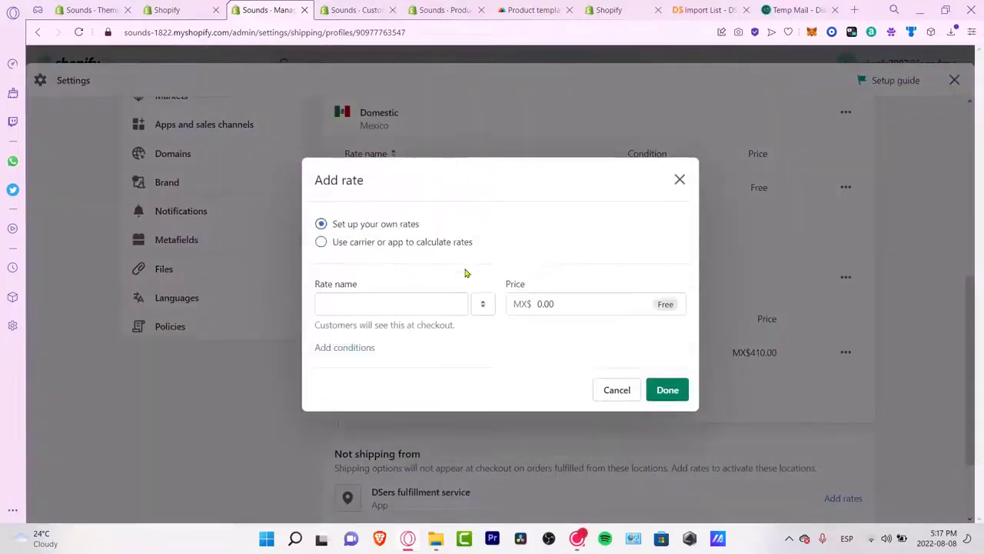
{"action": "left_click", "coordinate": [438, 313]}
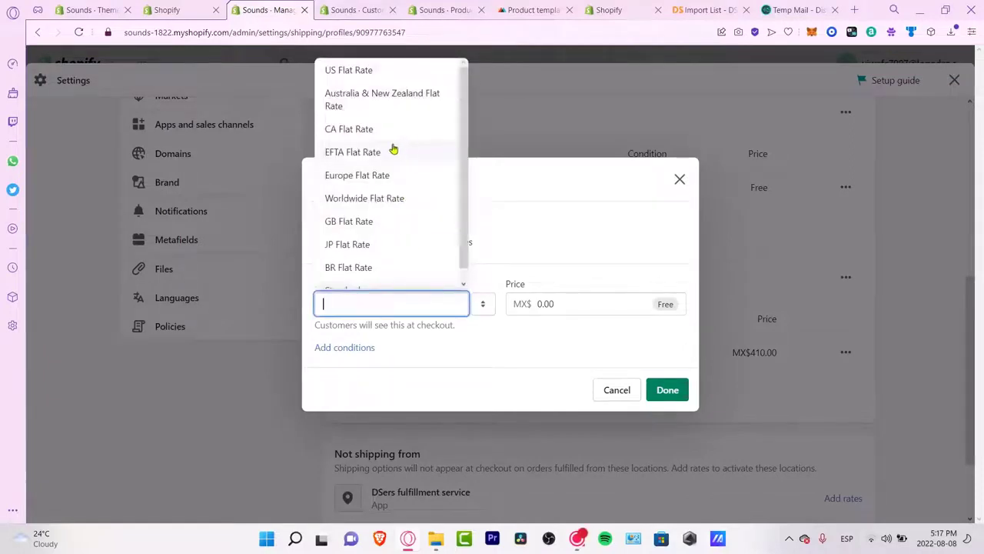
{"action": "left_click", "coordinate": [394, 203]}
{"action": "left_click", "coordinate": [544, 303]}
{"action": "type", "text": "800"}
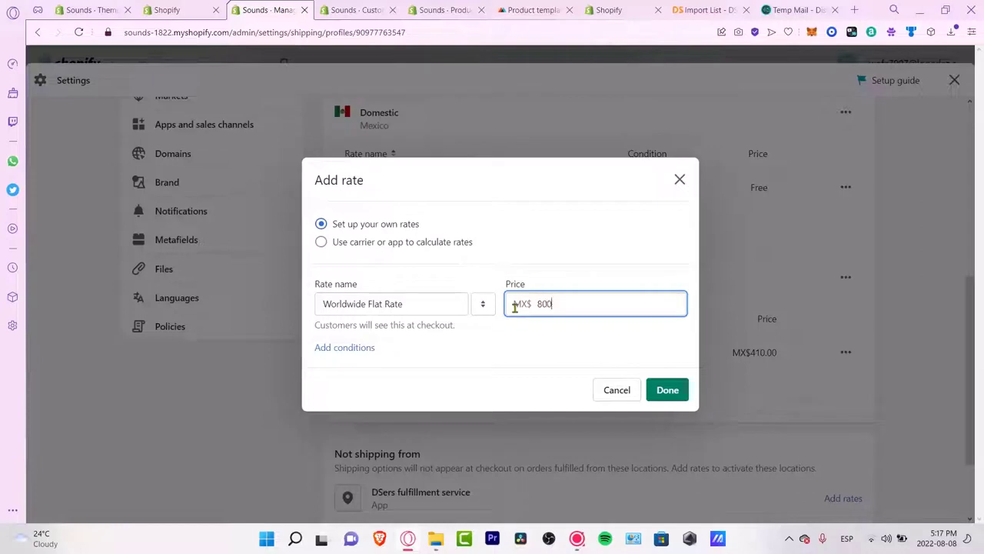
{"action": "left_click", "coordinate": [668, 390]}
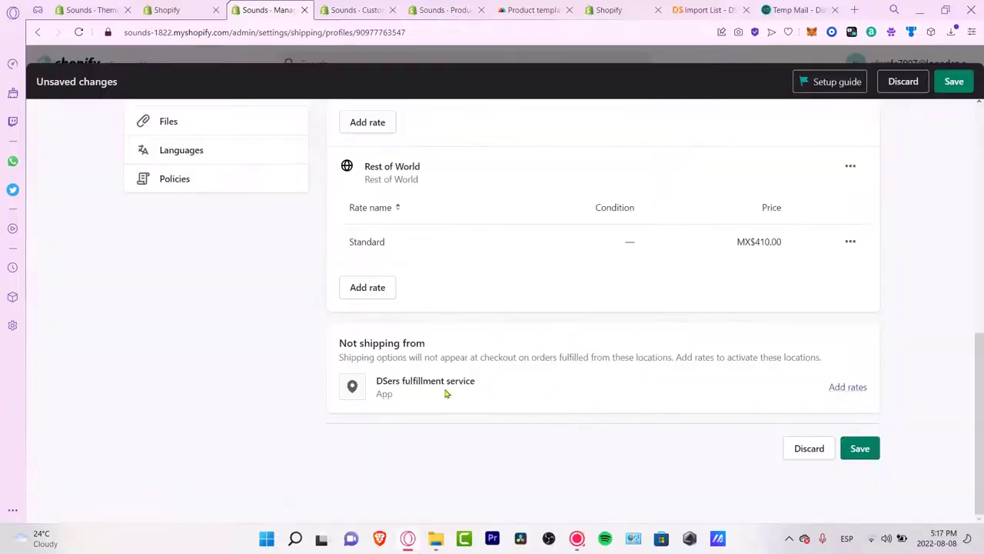
Step: Skip adding DSers fulfillment rates and save the shipping profile
{"action": "left_click_drag", "start_coordinate": [431, 379], "coordinate": [481, 379]}
{"action": "left_click", "coordinate": [567, 391]}
{"action": "left_click", "coordinate": [829, 387]}
{"action": "left_click", "coordinate": [624, 361]}
{"action": "left_click", "coordinate": [861, 450]}
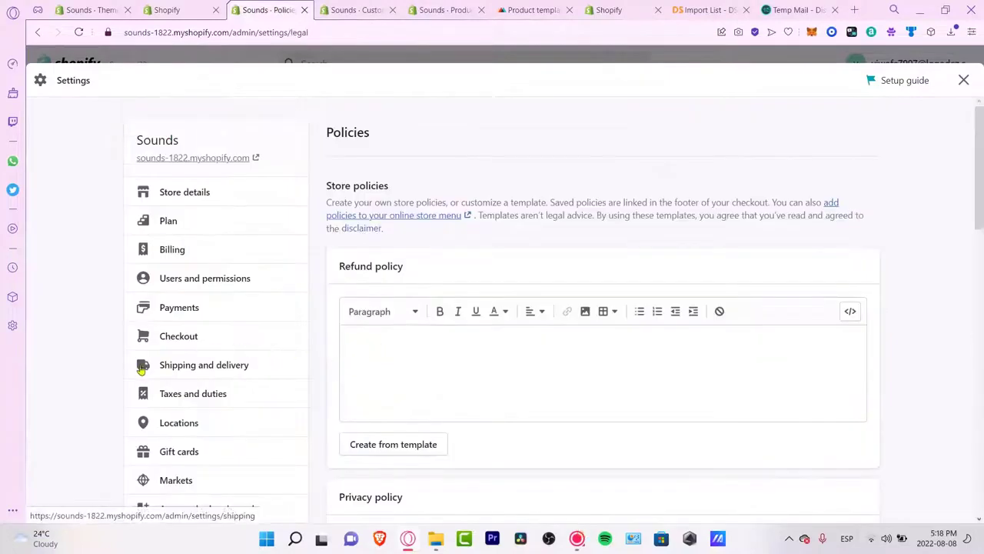
{"action": "scroll", "coordinate": [141, 370], "scroll_direction": "down", "scroll_amount": 3}
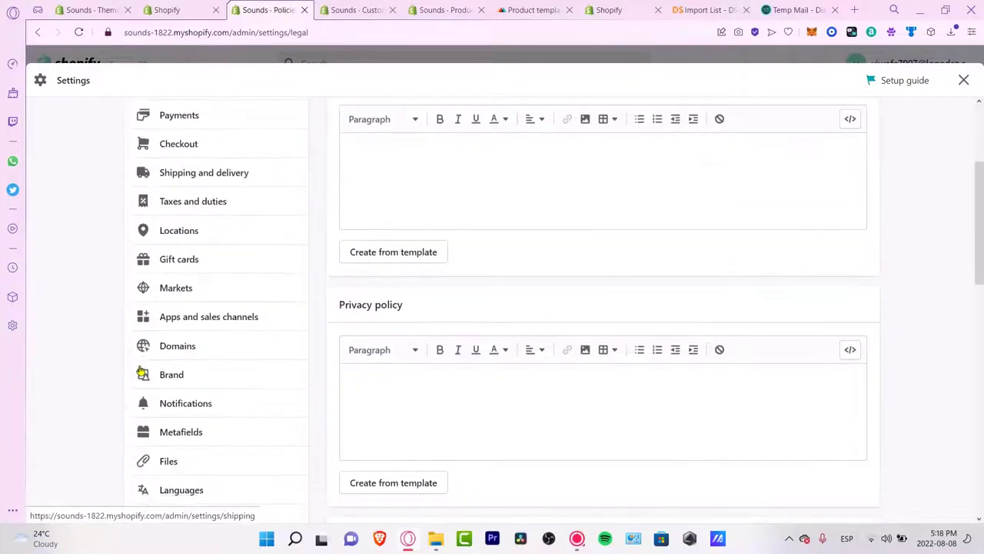
{"action": "scroll", "coordinate": [141, 372], "scroll_direction": "down", "scroll_amount": 3}
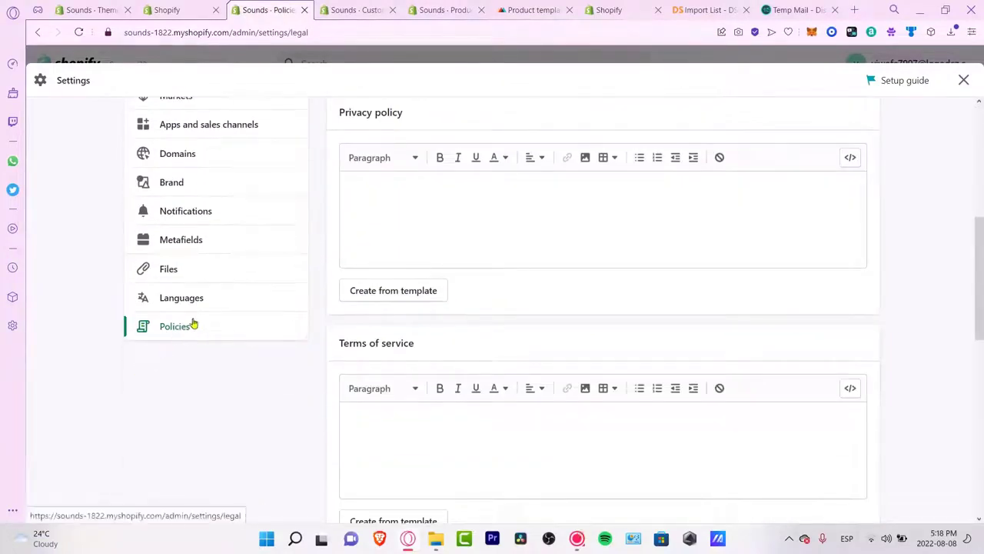
Step: Fill the Refund policy with Shopify's template text
{"action": "scroll", "coordinate": [520, 339], "scroll_direction": "down", "scroll_amount": 3}
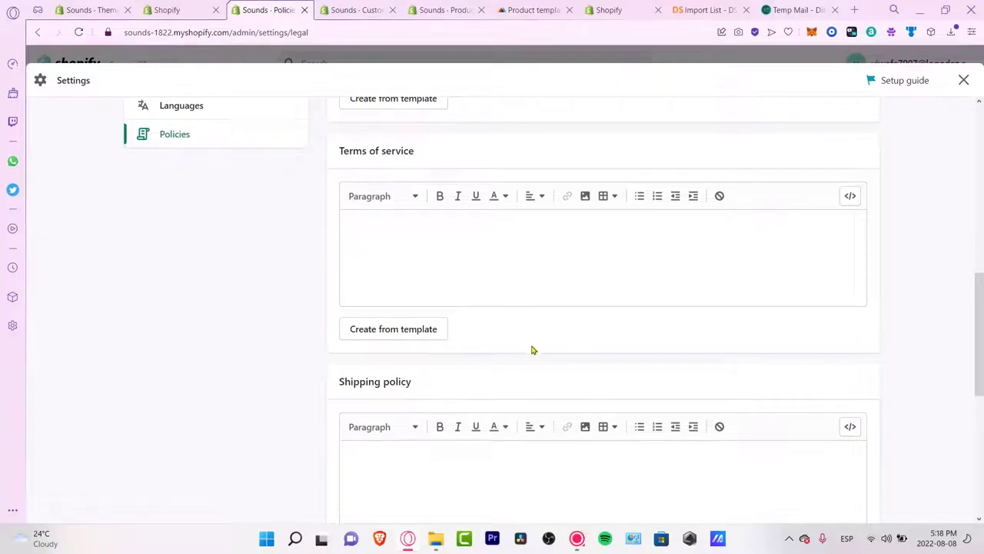
{"action": "scroll", "coordinate": [530, 348], "scroll_direction": "down", "scroll_amount": 3}
{"action": "scroll", "coordinate": [536, 393], "scroll_direction": "down", "scroll_amount": 3}
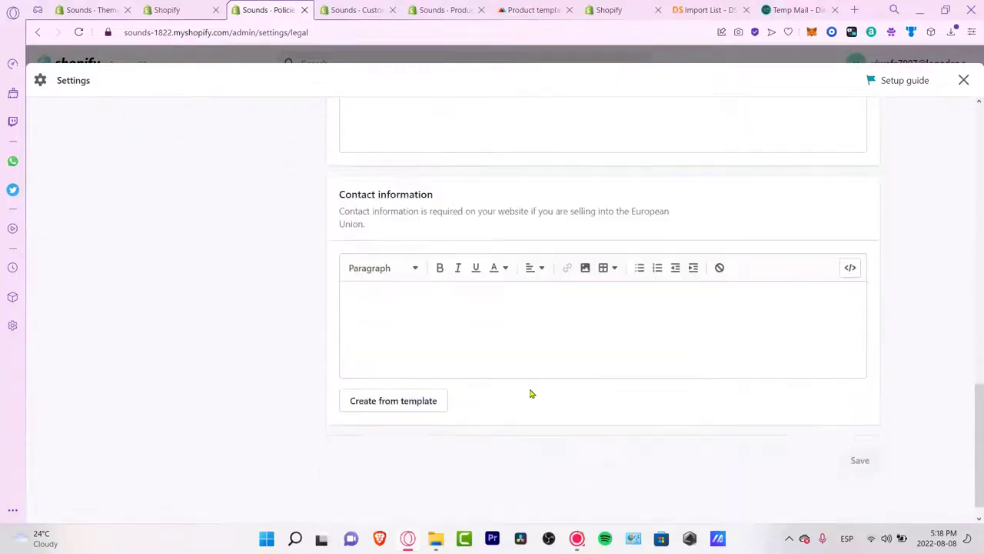
{"action": "scroll", "coordinate": [497, 418], "scroll_direction": "up", "scroll_amount": 15}
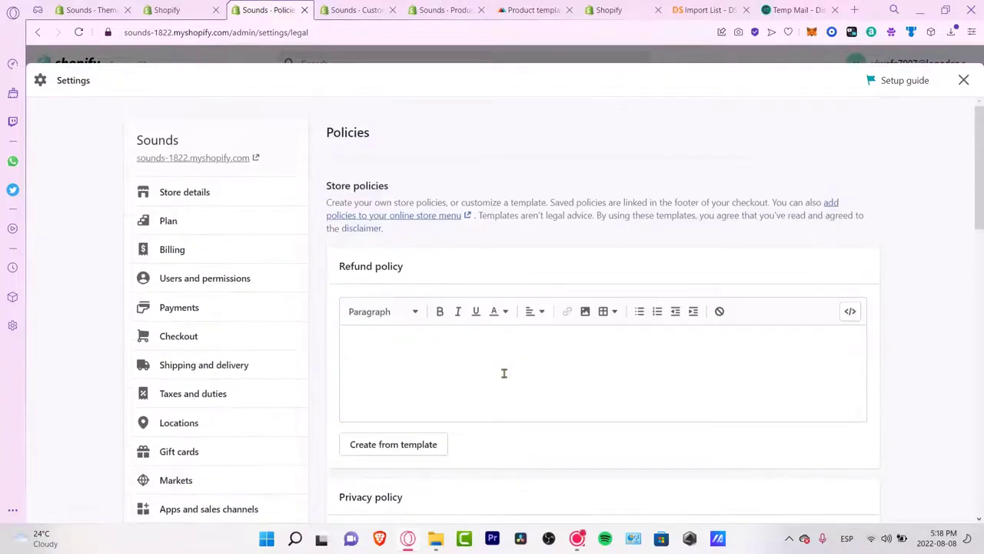
{"action": "scroll", "coordinate": [467, 252], "scroll_direction": "down", "scroll_amount": 3}
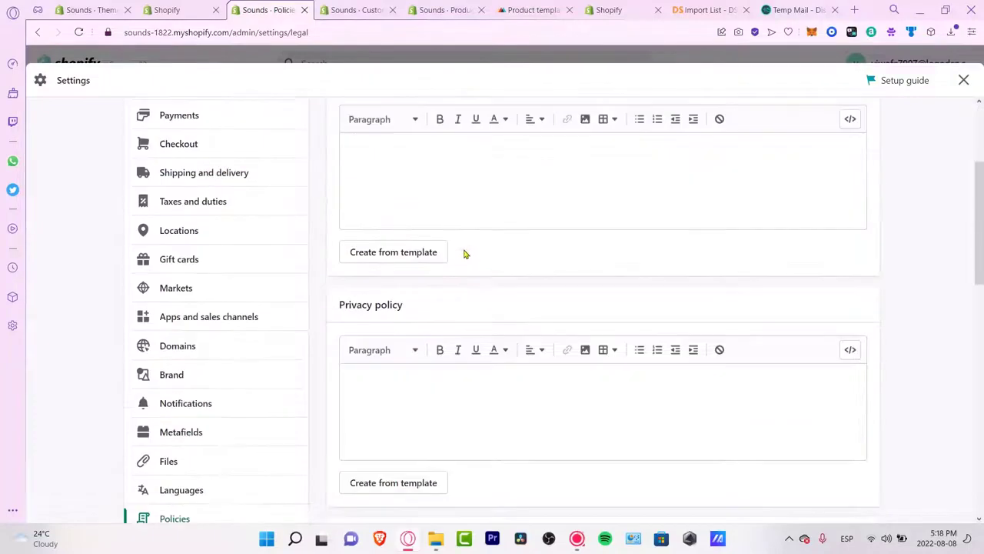
{"action": "left_click", "coordinate": [405, 263]}
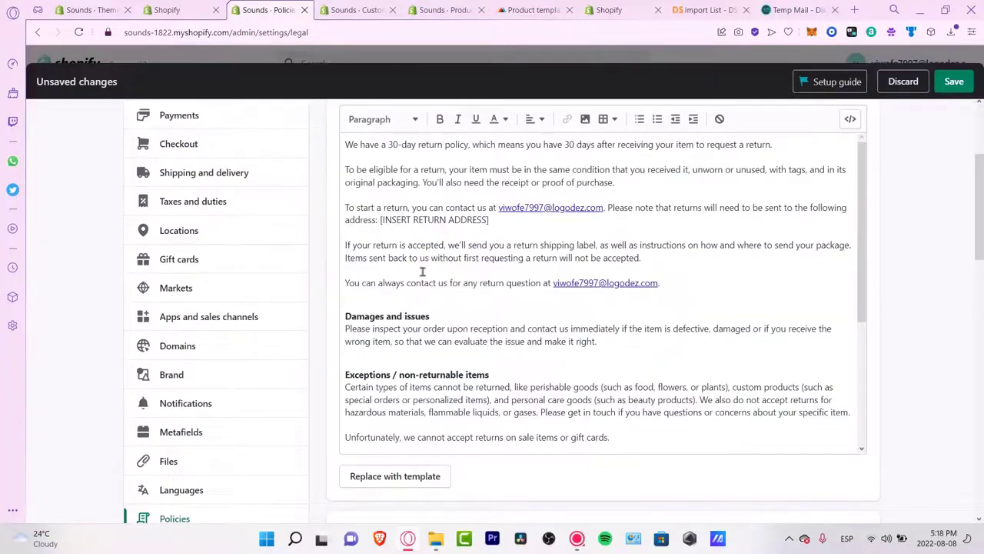
{"action": "scroll", "coordinate": [586, 406], "scroll_direction": "down", "scroll_amount": 2}
{"action": "scroll", "coordinate": [586, 401], "scroll_direction": "up", "scroll_amount": 2}
{"action": "scroll", "coordinate": [871, 267], "scroll_direction": "up", "scroll_amount": 3}
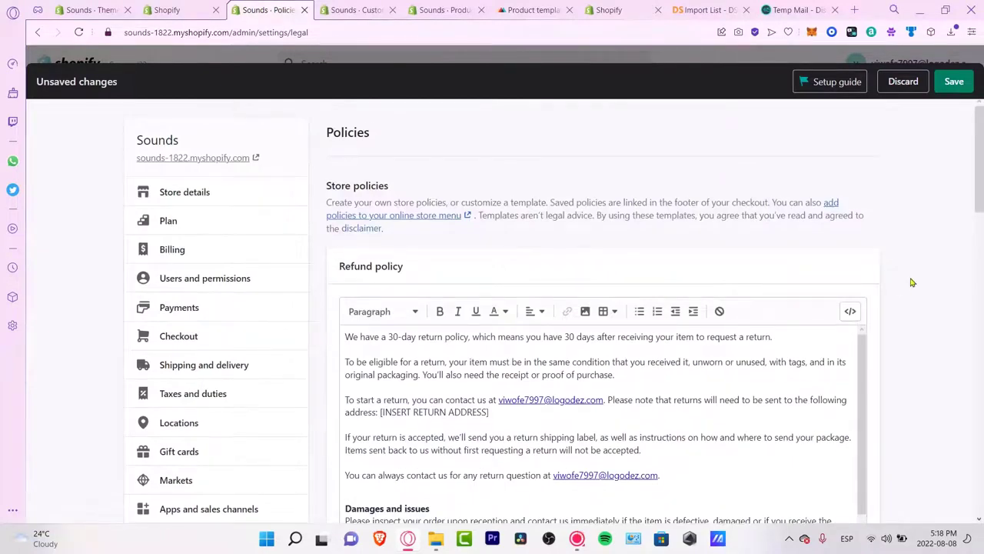
{"action": "scroll", "coordinate": [906, 278], "scroll_direction": "down", "scroll_amount": 3}
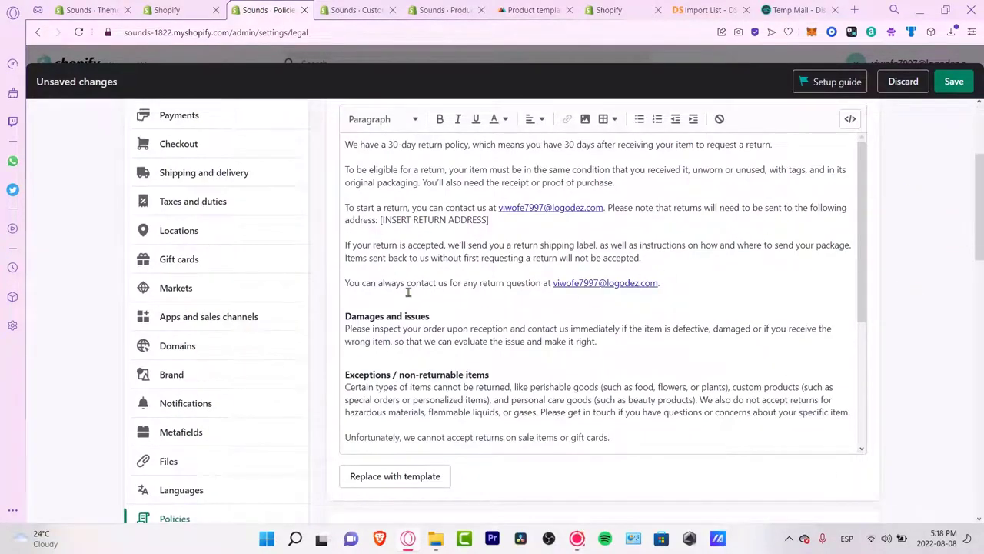
Step: Replace the [INSERT RETURN ADDRESS] placeholder with 'JUST A TRIAL ADDRESS FOR REFUNDS'
{"action": "left_click_drag", "start_coordinate": [370, 291], "coordinate": [530, 285]}
{"action": "left_click", "coordinate": [696, 288]}
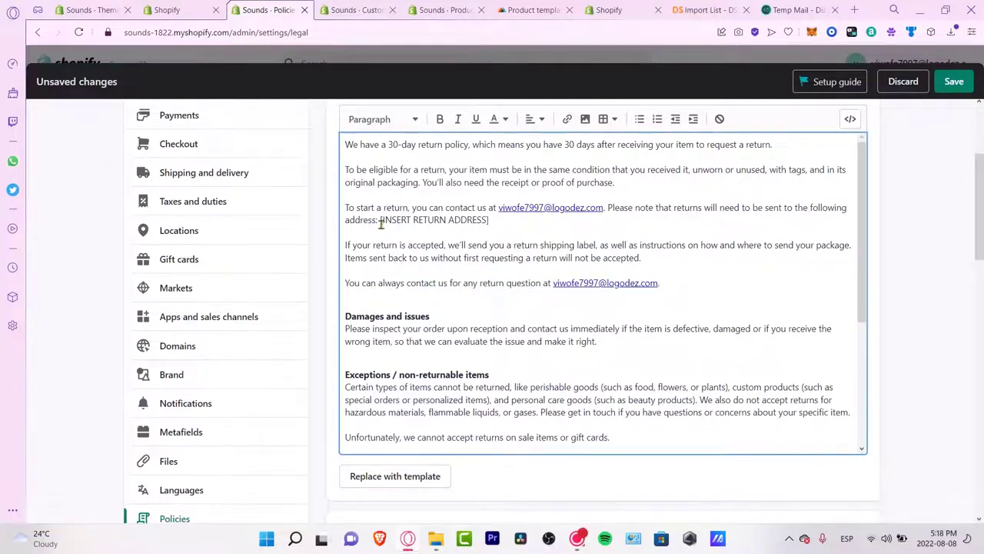
{"action": "left_click_drag", "start_coordinate": [381, 220], "coordinate": [492, 220]}
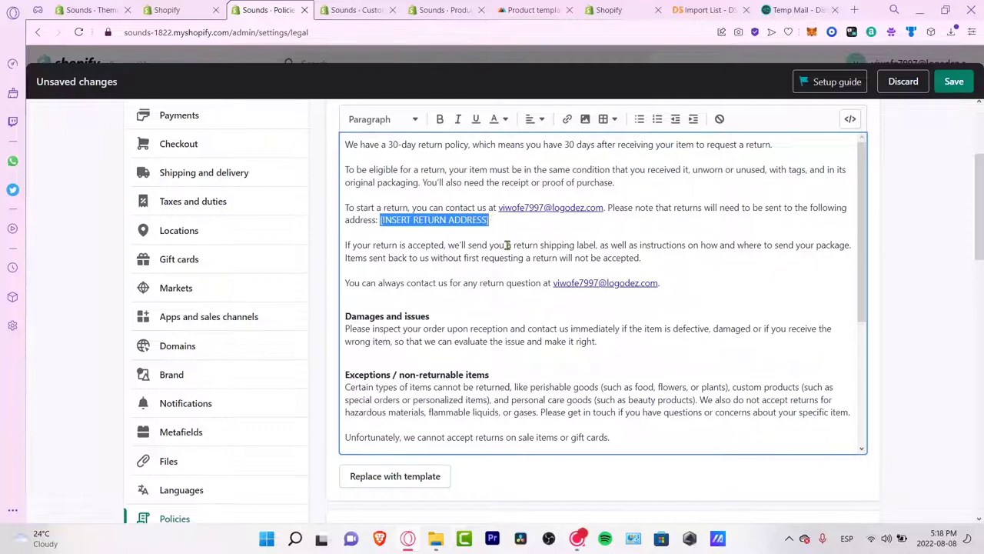
{"action": "key", "text": "BackSpace"}
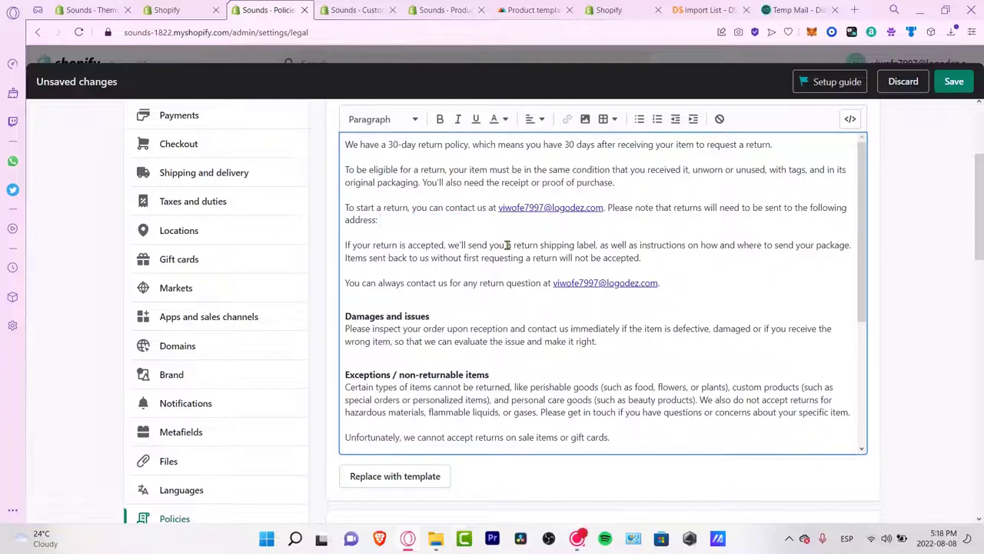
{"action": "type", "text": "JUST A TRIAL ADDRESS FOR REFUNDS"}
{"action": "key", "text": "Return"}
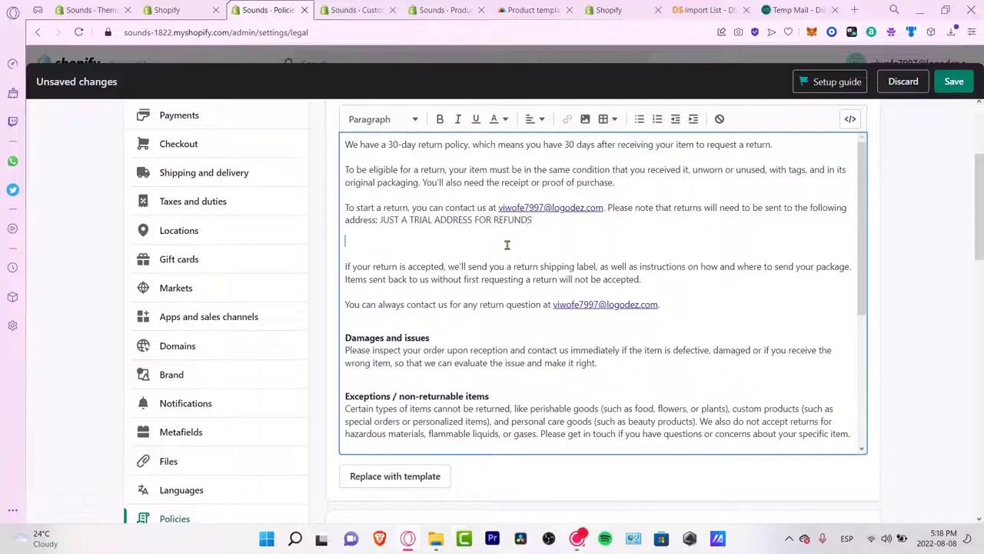
{"action": "scroll", "coordinate": [529, 300], "scroll_direction": "down", "scroll_amount": 3}
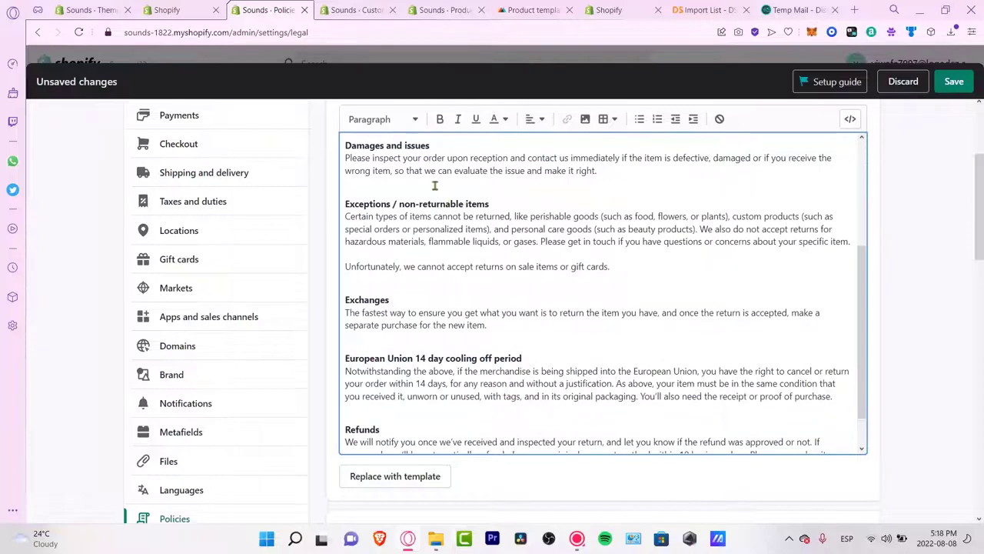
{"action": "scroll", "coordinate": [526, 275], "scroll_direction": "down", "scroll_amount": 1}
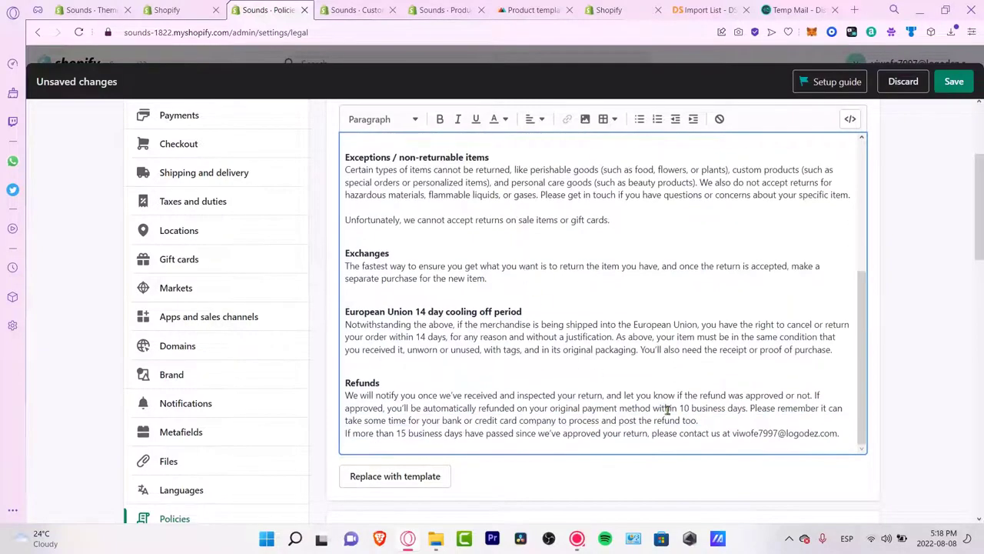
{"action": "scroll", "coordinate": [668, 409], "scroll_direction": "up", "scroll_amount": 5}
{"action": "scroll", "coordinate": [810, 331], "scroll_direction": "up", "scroll_amount": 3}
{"action": "scroll", "coordinate": [929, 326], "scroll_direction": "down", "scroll_amount": 3}
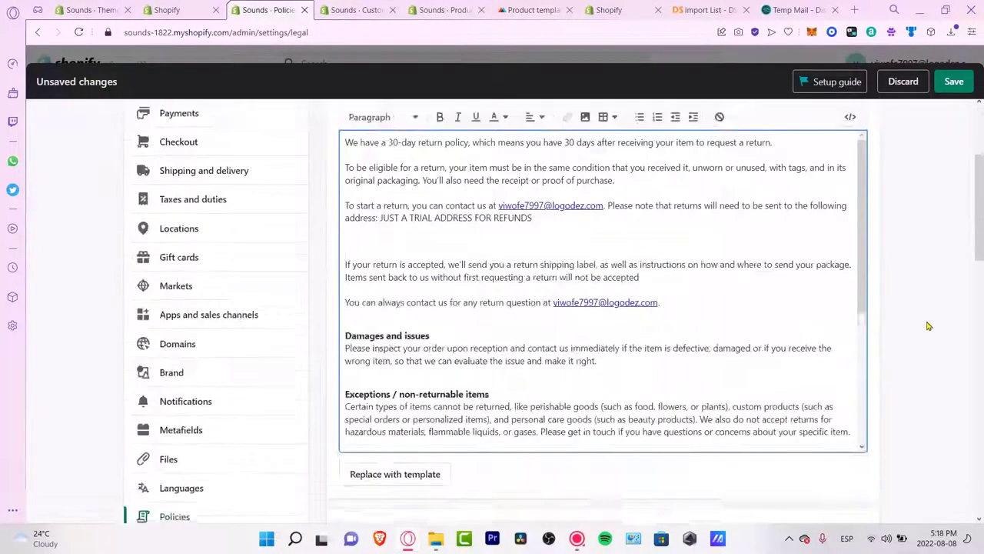
{"action": "scroll", "coordinate": [929, 326], "scroll_direction": "down", "scroll_amount": 5}
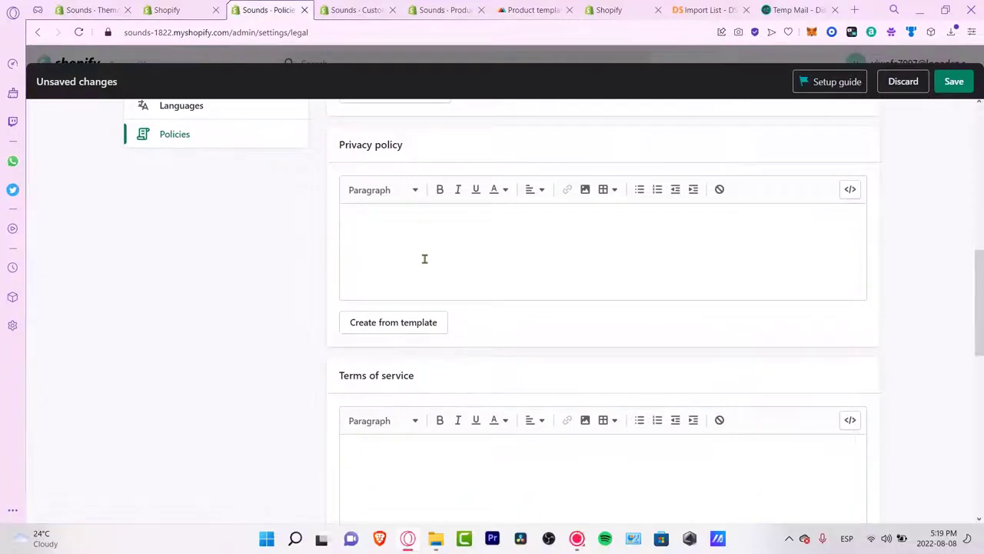
Step: Fill the Privacy policy, Terms of service and Contact information from templates
{"action": "left_click", "coordinate": [408, 327]}
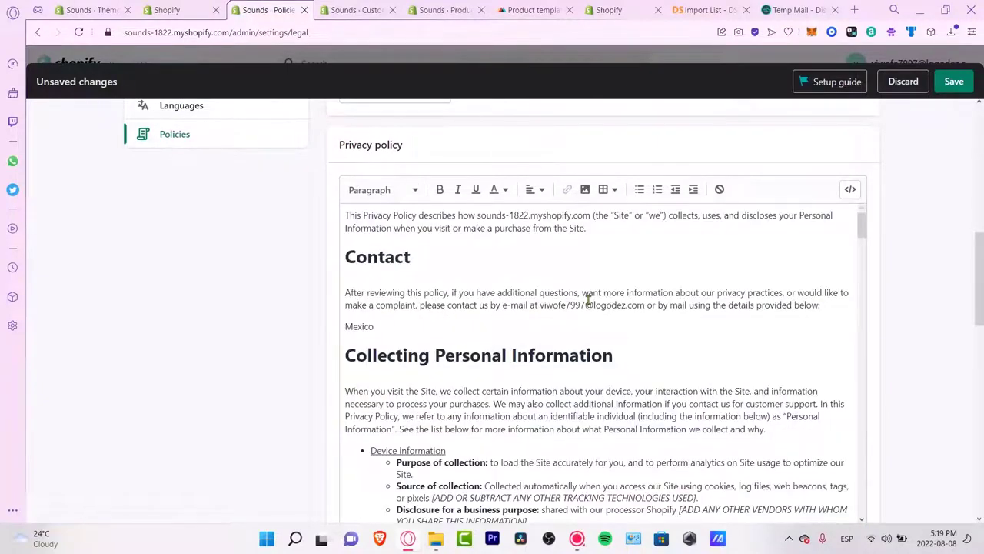
{"action": "scroll", "coordinate": [470, 299], "scroll_direction": "down", "scroll_amount": 10}
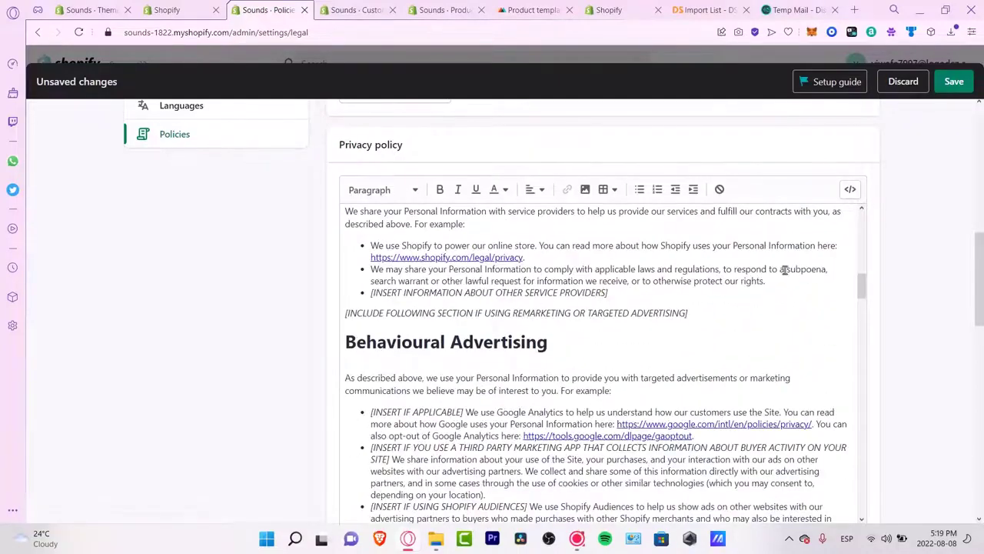
{"action": "left_click_drag", "start_coordinate": [863, 288], "coordinate": [920, 418]}
{"action": "scroll", "coordinate": [925, 411], "scroll_direction": "down", "scroll_amount": 3}
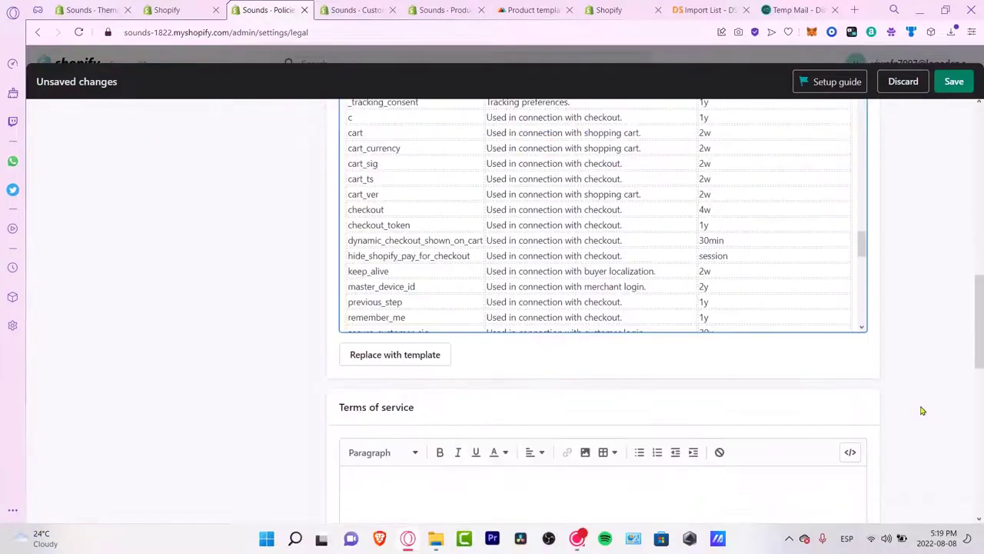
{"action": "scroll", "coordinate": [916, 411], "scroll_direction": "down", "scroll_amount": 3}
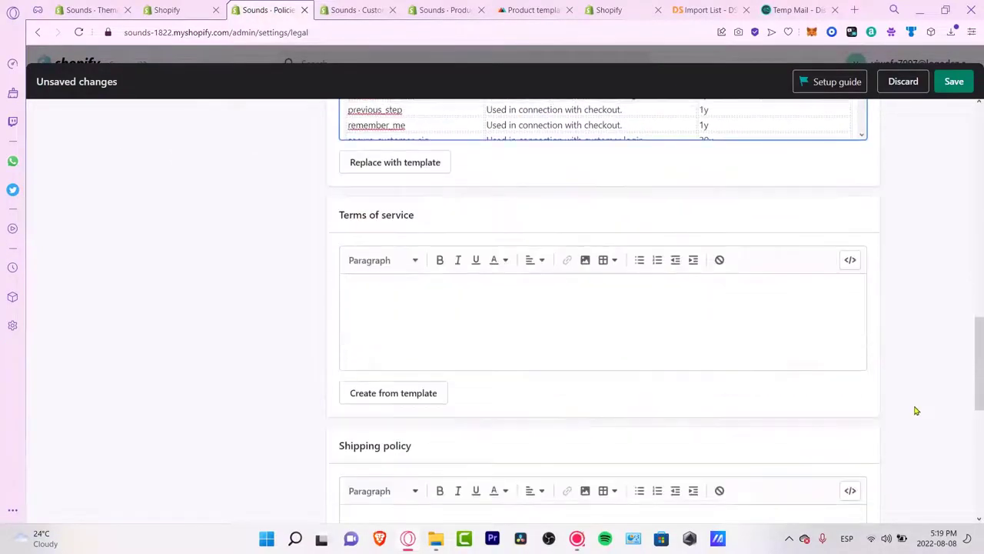
{"action": "left_click", "coordinate": [435, 394]}
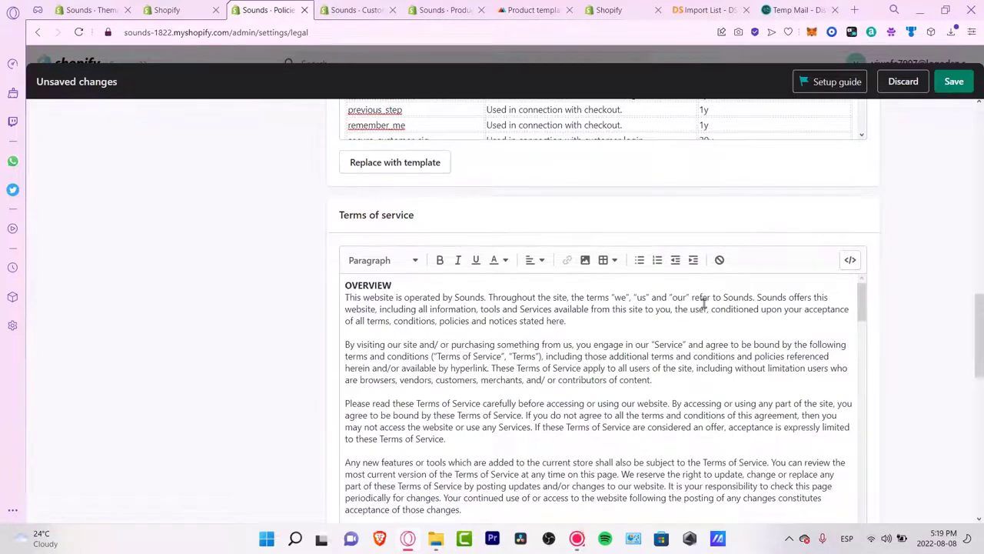
{"action": "scroll", "coordinate": [895, 320], "scroll_direction": "down", "scroll_amount": 3}
{"action": "scroll", "coordinate": [898, 320], "scroll_direction": "down", "scroll_amount": 3}
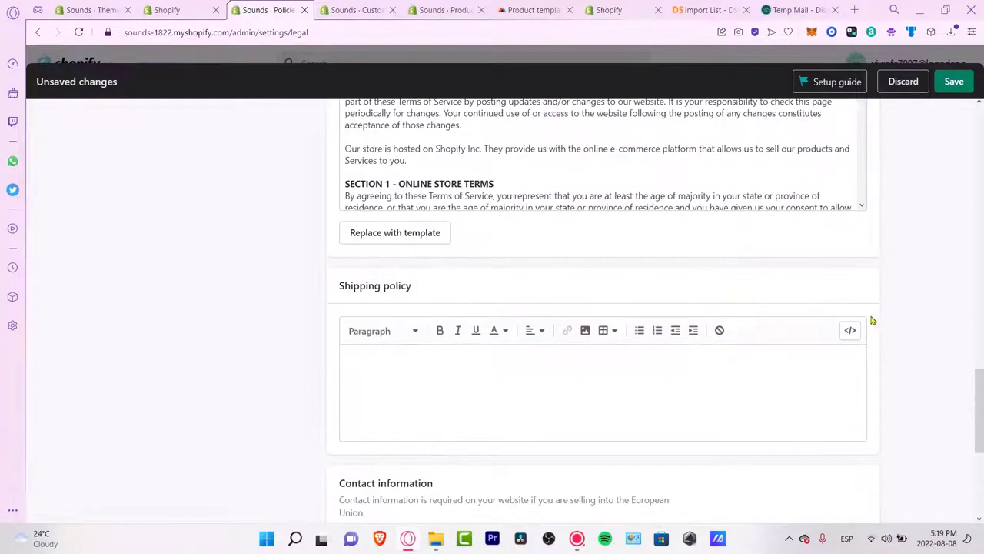
{"action": "scroll", "coordinate": [915, 348], "scroll_direction": "down", "scroll_amount": 3}
{"action": "left_click", "coordinate": [497, 207]}
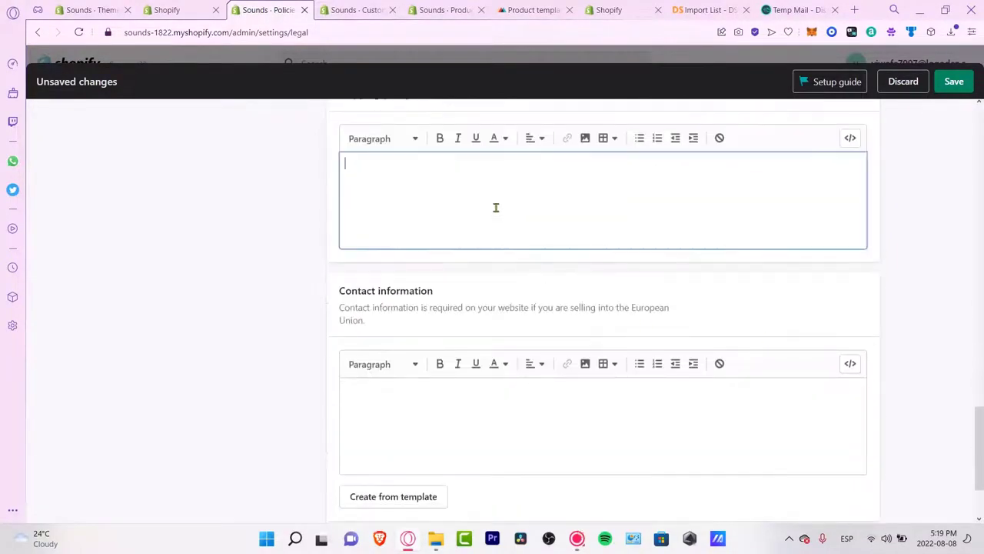
{"action": "scroll", "coordinate": [967, 286], "scroll_direction": "down", "scroll_amount": 2}
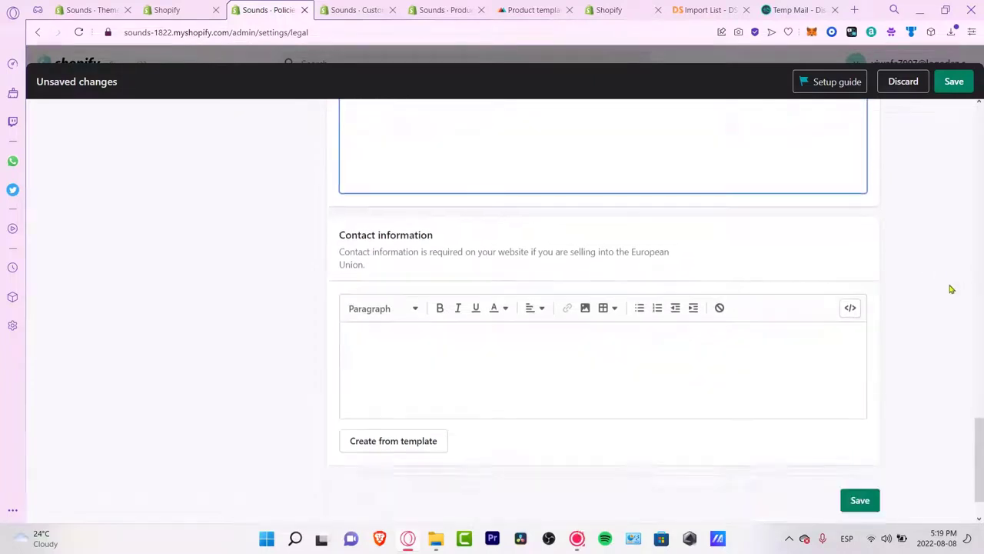
{"action": "left_click", "coordinate": [405, 378]}
{"action": "scroll", "coordinate": [451, 352], "scroll_direction": "up", "scroll_amount": 3}
{"action": "scroll", "coordinate": [446, 348], "scroll_direction": "down", "scroll_amount": 3}
Step: Enter the store phone, VAT number and trade number in Contact information and save the policies
{"action": "left_click", "coordinate": [431, 292]}
{"action": "type", "text": "+1 78847382"}
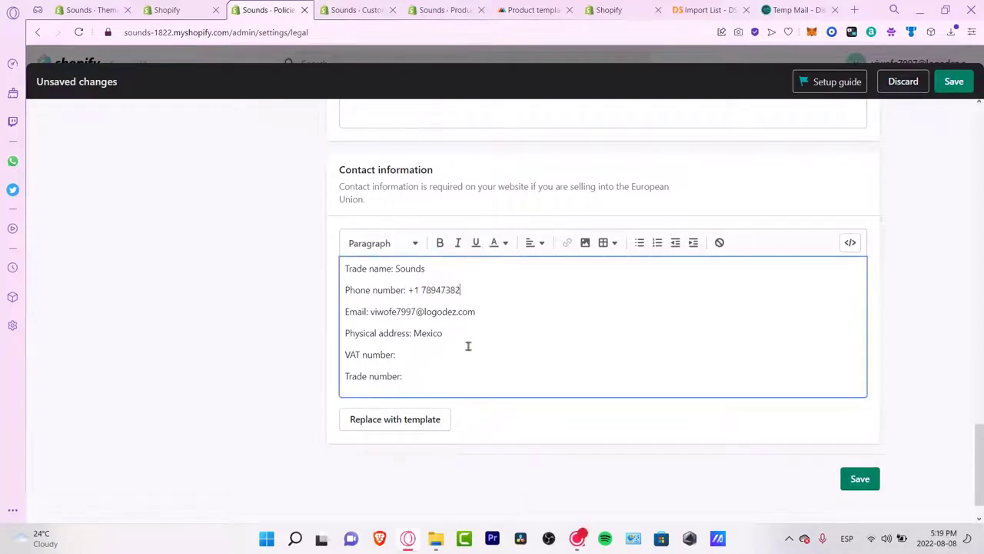
{"action": "left_click", "coordinate": [419, 354]}
{"action": "type", "text": "234234"}
{"action": "left_click", "coordinate": [413, 377]}
{"action": "type", "text": "2352352 3"}
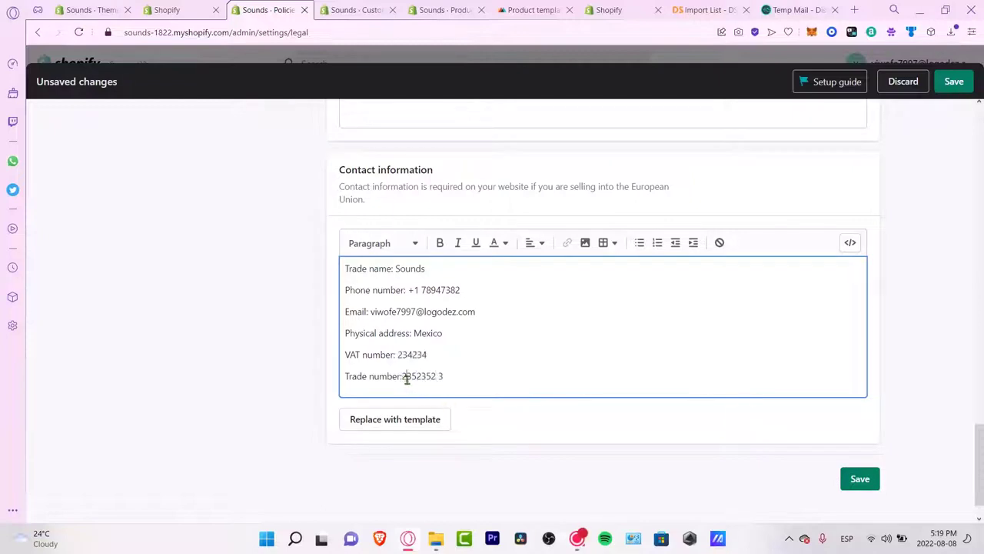
{"action": "left_click", "coordinate": [405, 376]}
{"action": "left_click", "coordinate": [858, 477]}
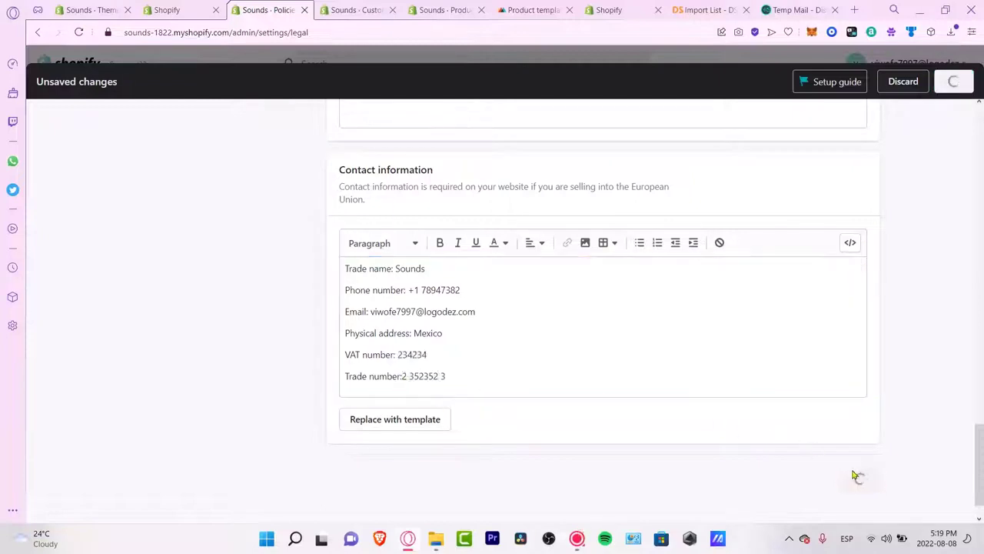
{"action": "scroll", "coordinate": [929, 282], "scroll_direction": "up", "scroll_amount": 15}
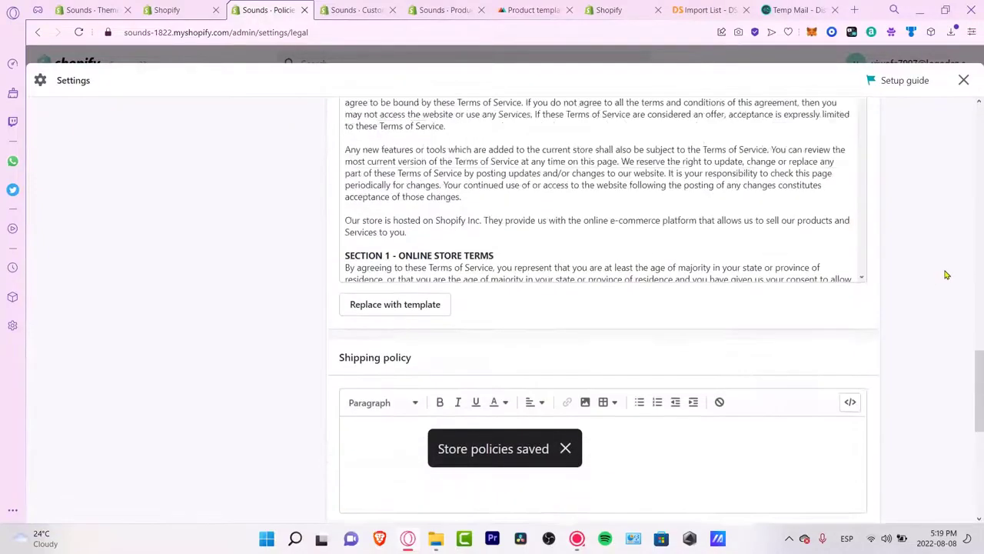
{"action": "scroll", "coordinate": [944, 281], "scroll_direction": "down", "scroll_amount": 3}
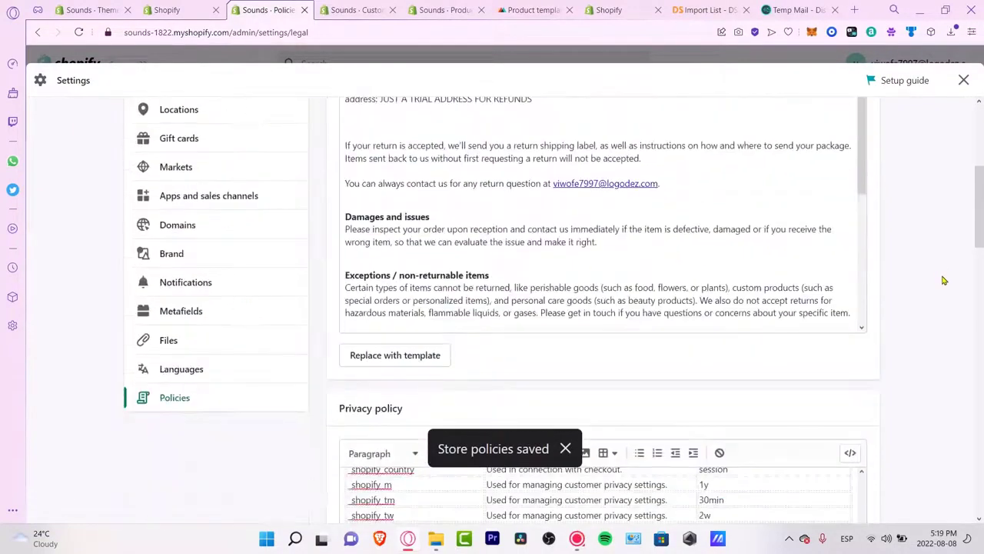
{"action": "left_click", "coordinate": [189, 227]}
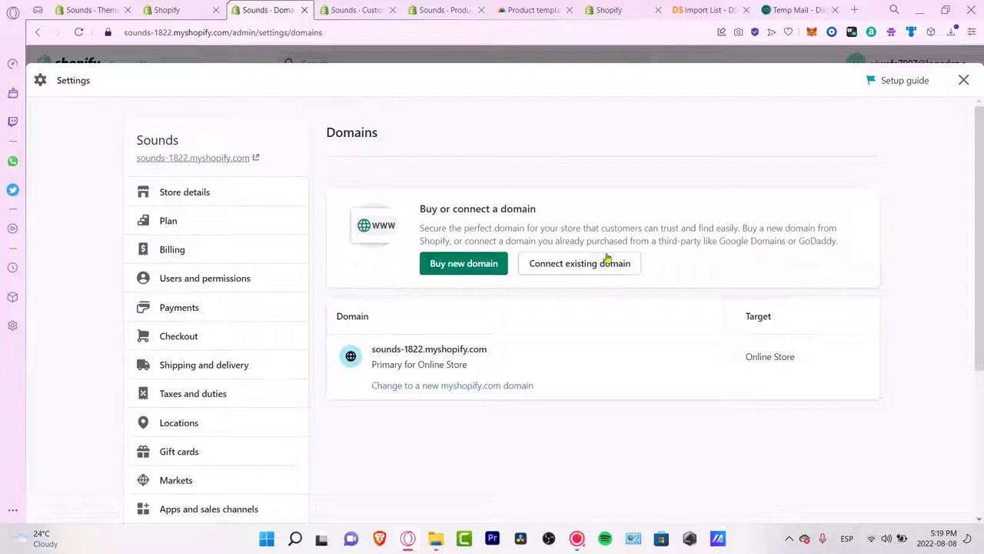
Step: Start connecting an existing domain and type in the store's domain name
{"action": "left_click", "coordinate": [590, 266]}
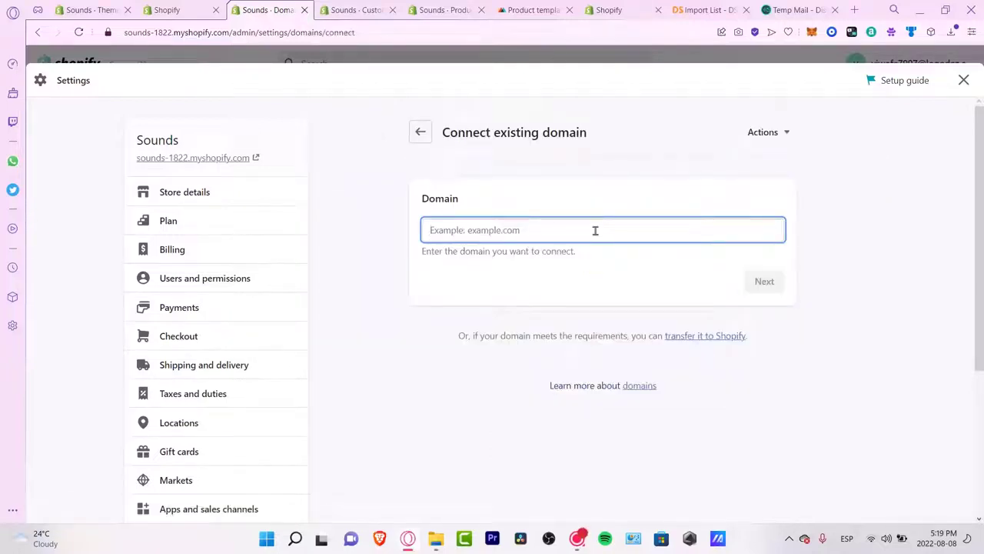
{"action": "type", "text": "souNDS"}
{"action": "key", "text": "BackSpace"}
{"action": "key", "text": "BackSpace"}
{"action": "key", "text": "BackSpace"}
{"action": "key", "text": "BackSpace"}
{"action": "key", "text": "BackSpace"}
{"action": "key", "text": "BackSpace"}
{"action": "type", "text": "do"}
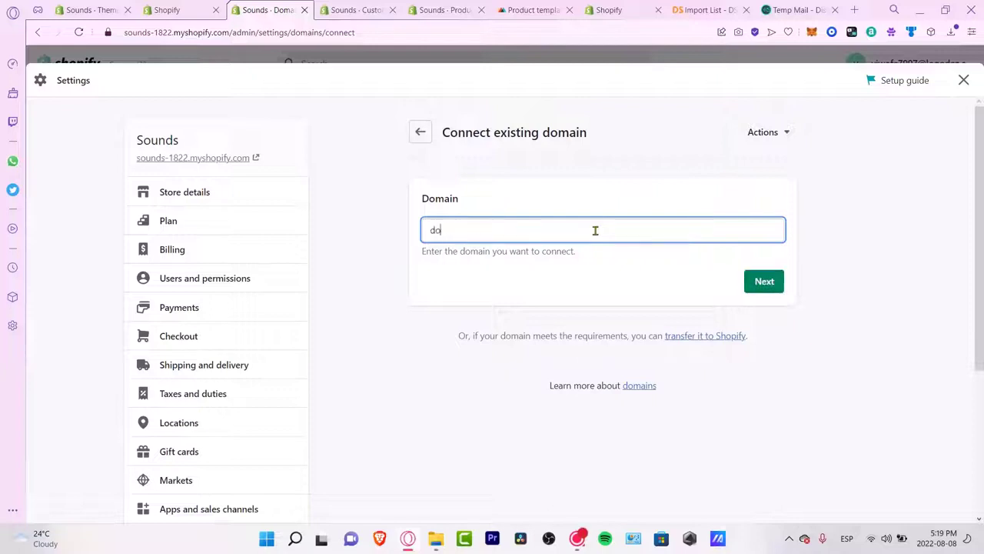
{"action": "key", "text": "BackSpace"}
{"action": "key", "text": "BackSpace"}
{"action": "type", "text": "sounds,se"}
{"action": "key", "text": "BackSpace"}
{"action": "type", "text": "sle"}
{"action": "key", "text": "BackSpace"}
{"action": "key", "text": "BackSpace"}
{"action": "type", "text": "ells"}
Step: Submit the domain, see sound231.com is available, and start buying it
{"action": "left_click", "coordinate": [777, 283]}
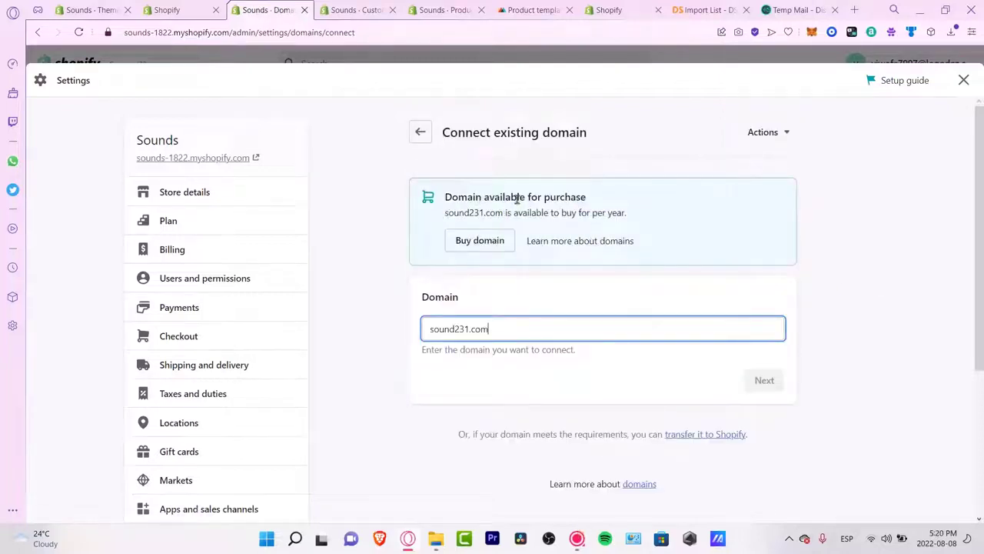
{"action": "left_click_drag", "start_coordinate": [519, 196], "coordinate": [587, 198]}
{"action": "left_click", "coordinate": [480, 240]}
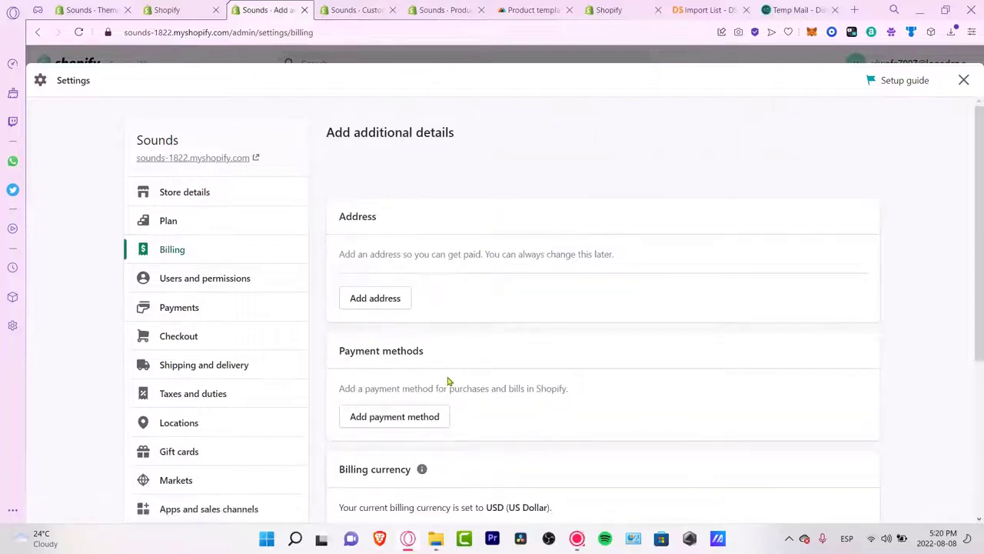
Step: Check the trial end date under Billing's Subscriptions, then go back to Domains settings
{"action": "scroll", "coordinate": [451, 380], "scroll_direction": "down", "scroll_amount": 3}
{"action": "scroll", "coordinate": [467, 310], "scroll_direction": "down", "scroll_amount": 1}
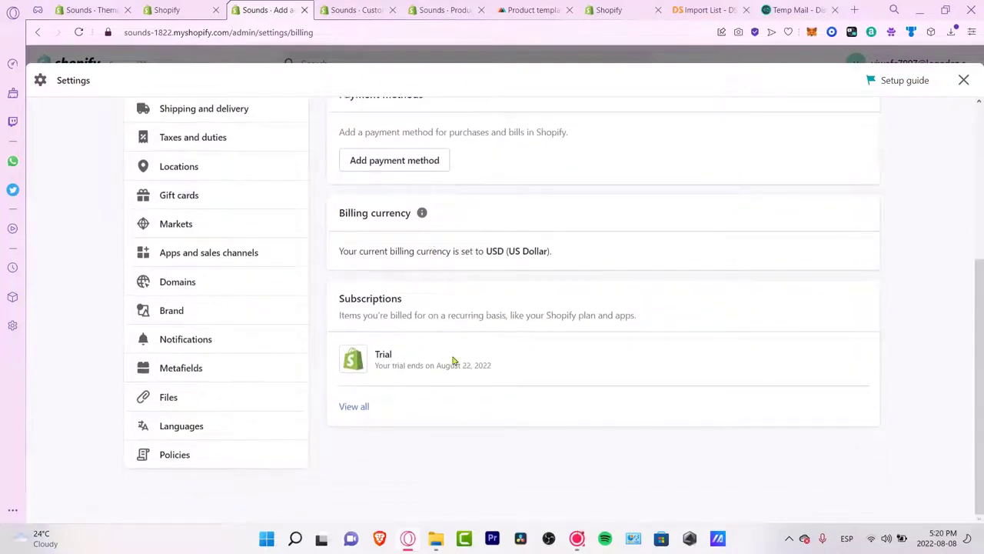
{"action": "left_click_drag", "start_coordinate": [495, 373], "coordinate": [376, 364]}
{"action": "scroll", "coordinate": [600, 377], "scroll_direction": "up", "scroll_amount": 4}
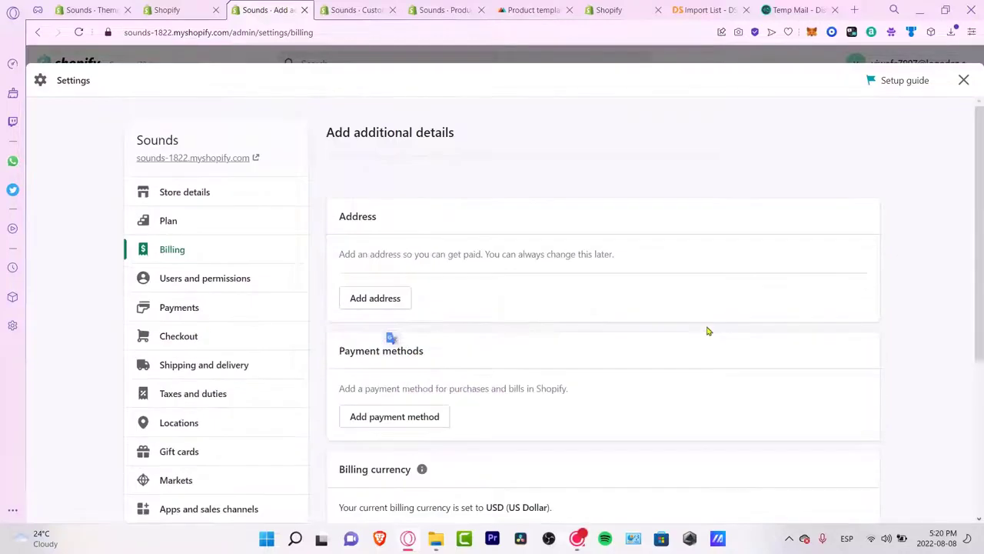
{"action": "scroll", "coordinate": [221, 404], "scroll_direction": "down", "scroll_amount": 3}
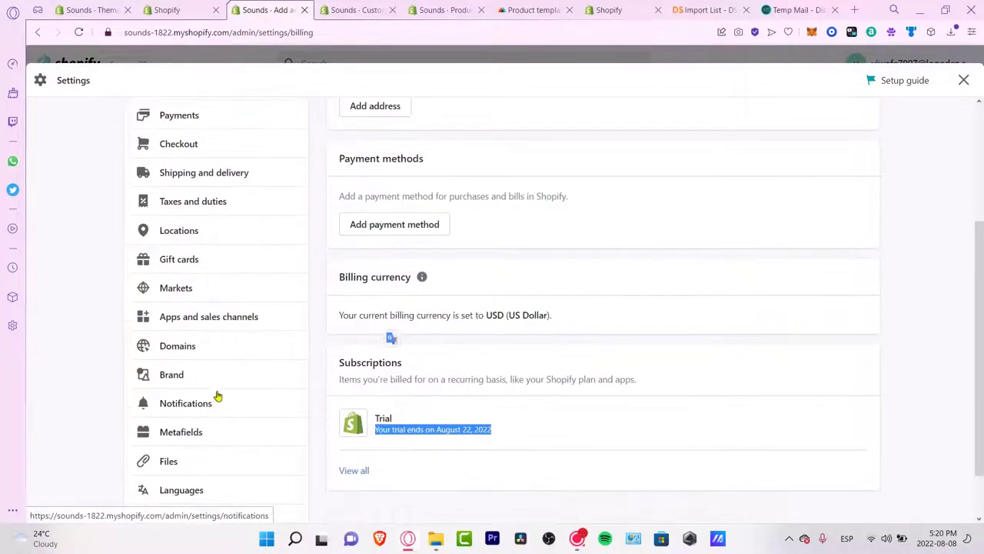
{"action": "left_click", "coordinate": [213, 346]}
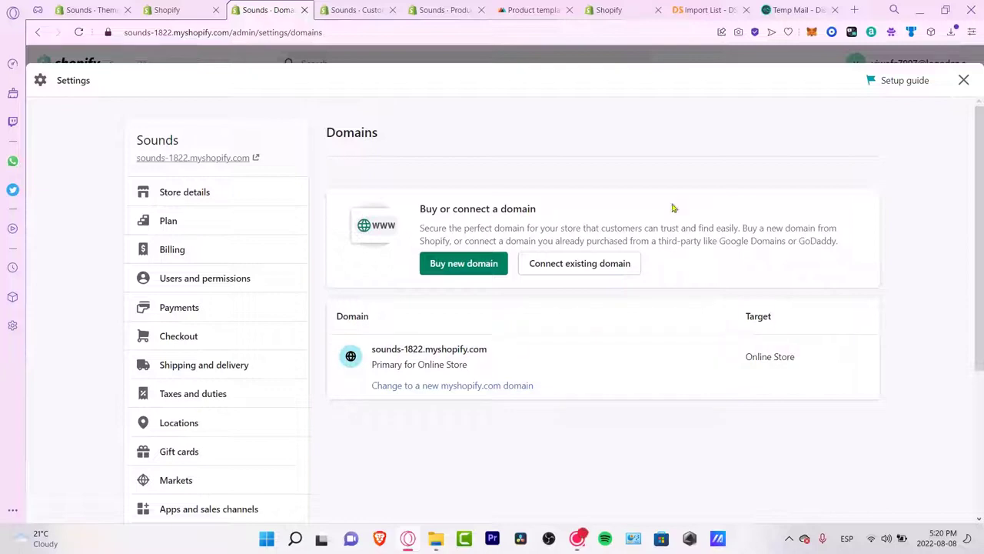
Step: Search Google Domains for available domains named 'sounds'
{"action": "left_click", "coordinate": [855, 10]}
{"action": "type", "text": "google domains"}
{"action": "key", "text": "Return"}
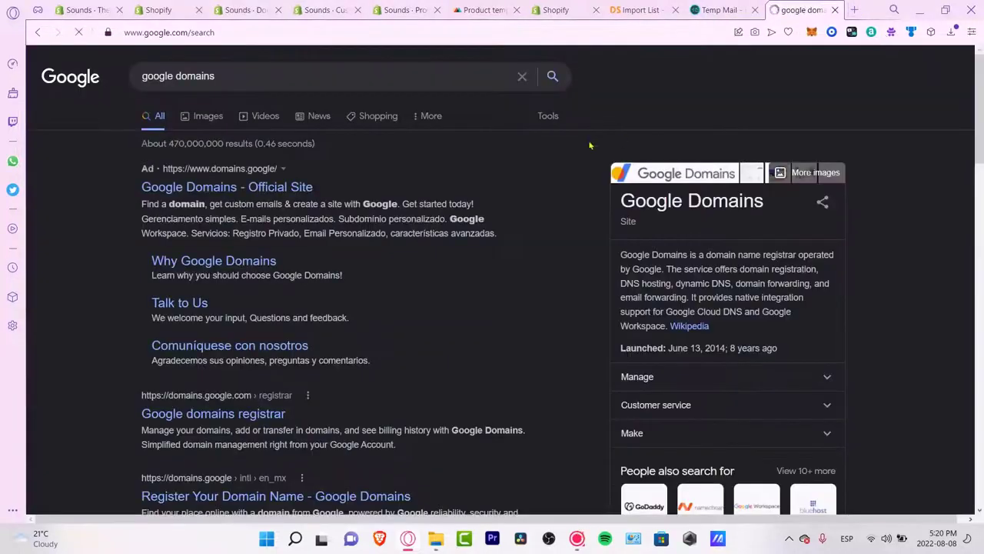
{"action": "left_click", "coordinate": [264, 191]}
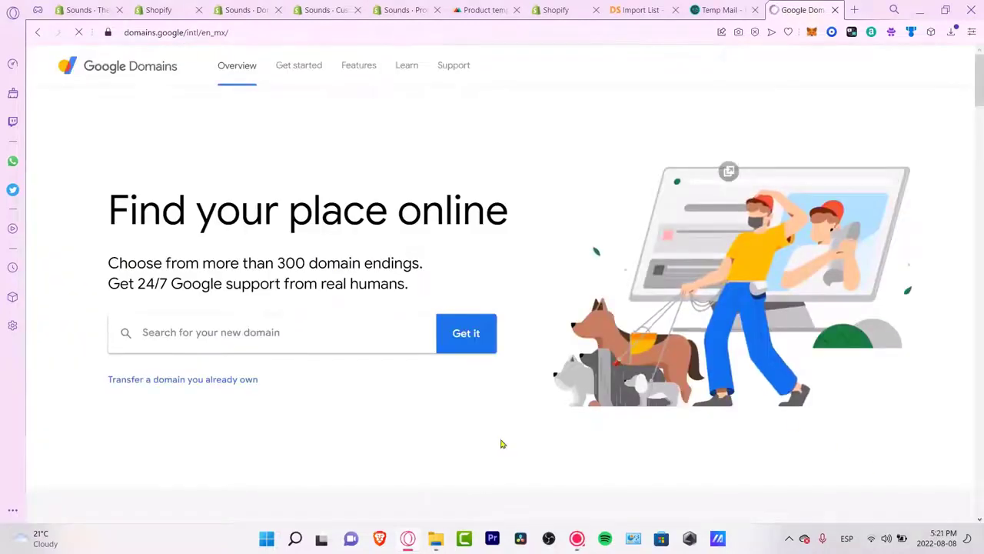
{"action": "type", "text": "sounds"}
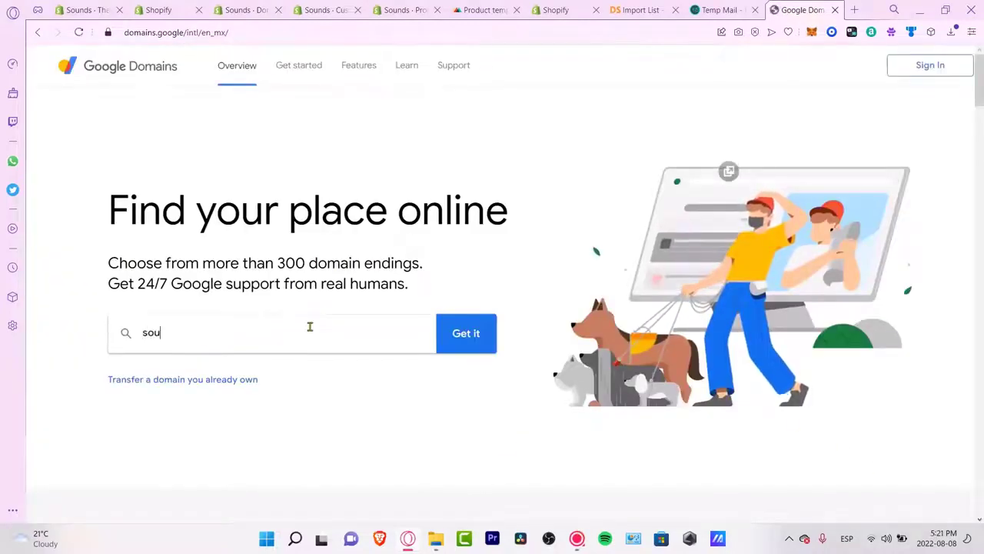
{"action": "left_click", "coordinate": [493, 336]}
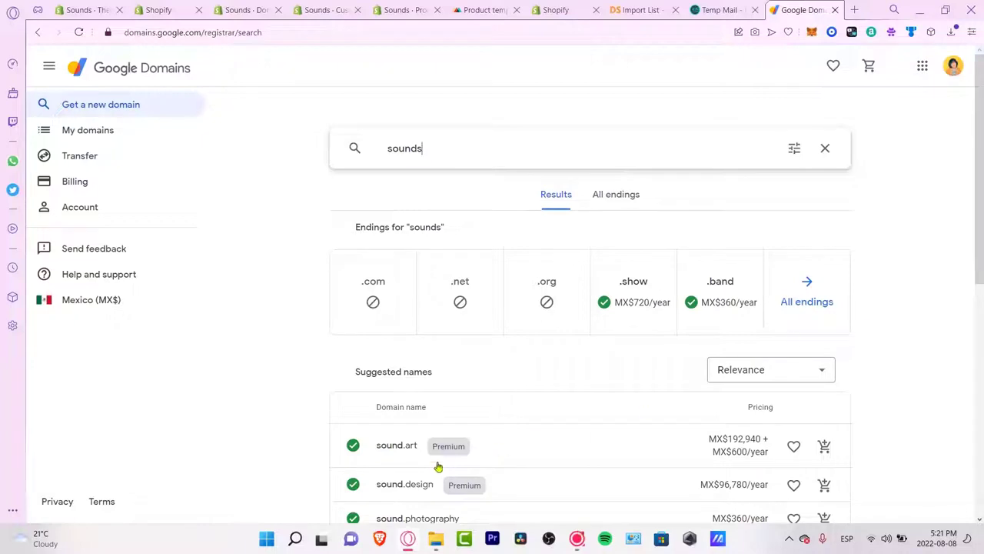
Step: Set the region to United States so domain prices show in US dollars
{"action": "scroll", "coordinate": [952, 313], "scroll_direction": "down", "scroll_amount": 3}
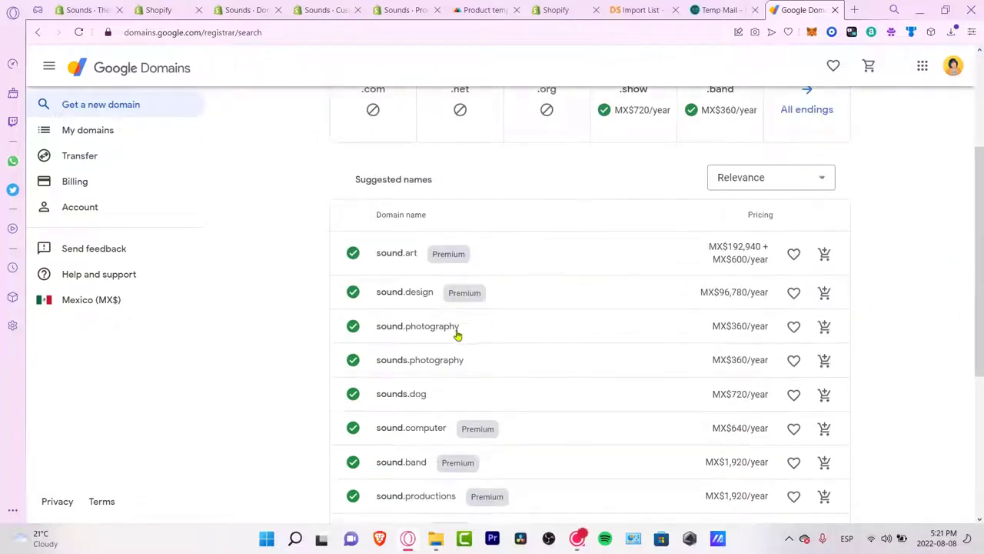
{"action": "scroll", "coordinate": [646, 386], "scroll_direction": "down", "scroll_amount": 3}
{"action": "scroll", "coordinate": [655, 376], "scroll_direction": "up", "scroll_amount": 6}
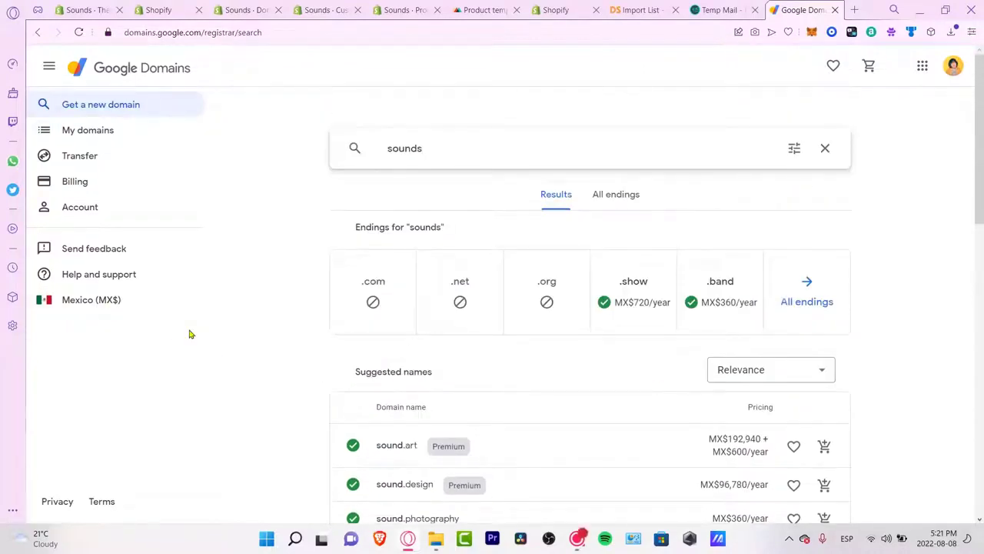
{"action": "scroll", "coordinate": [747, 455], "scroll_direction": "down", "scroll_amount": 3}
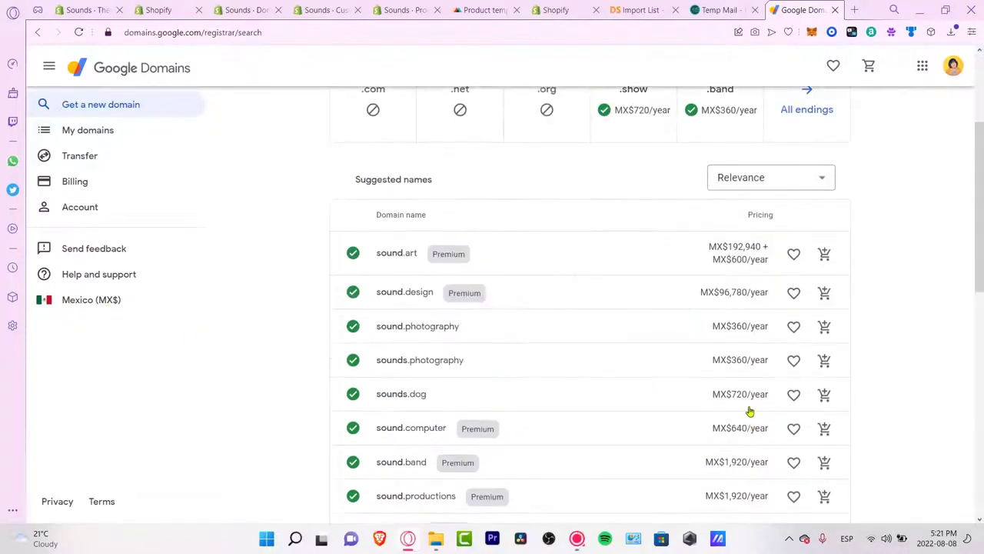
{"action": "left_click", "coordinate": [104, 306]}
{"action": "left_click", "coordinate": [512, 295]}
{"action": "scroll", "coordinate": [519, 375], "scroll_direction": "down", "scroll_amount": 8}
{"action": "left_click", "coordinate": [536, 438]}
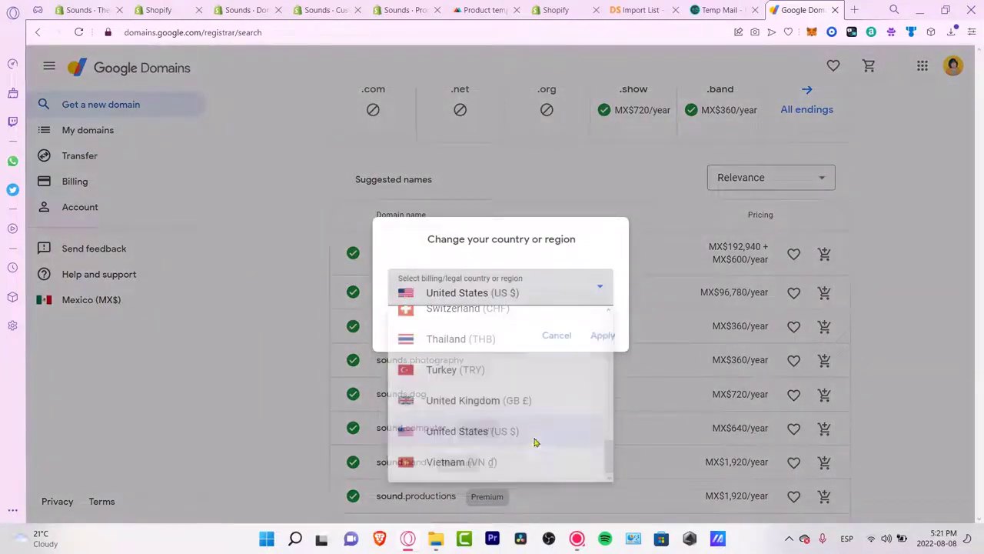
{"action": "left_click", "coordinate": [599, 334]}
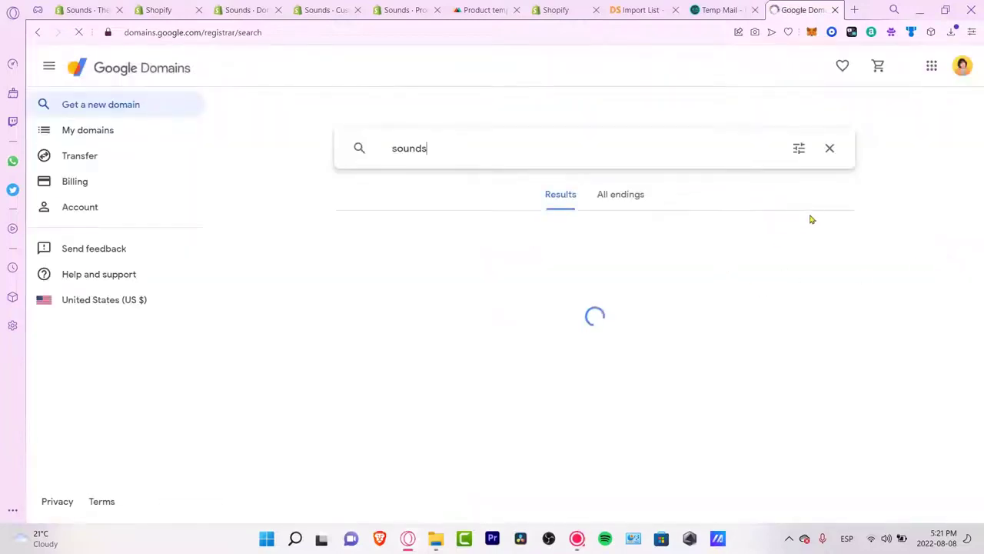
Step: View the insights for sounds.icu, listed at $18/year
{"action": "scroll", "coordinate": [894, 272], "scroll_direction": "down", "scroll_amount": 3}
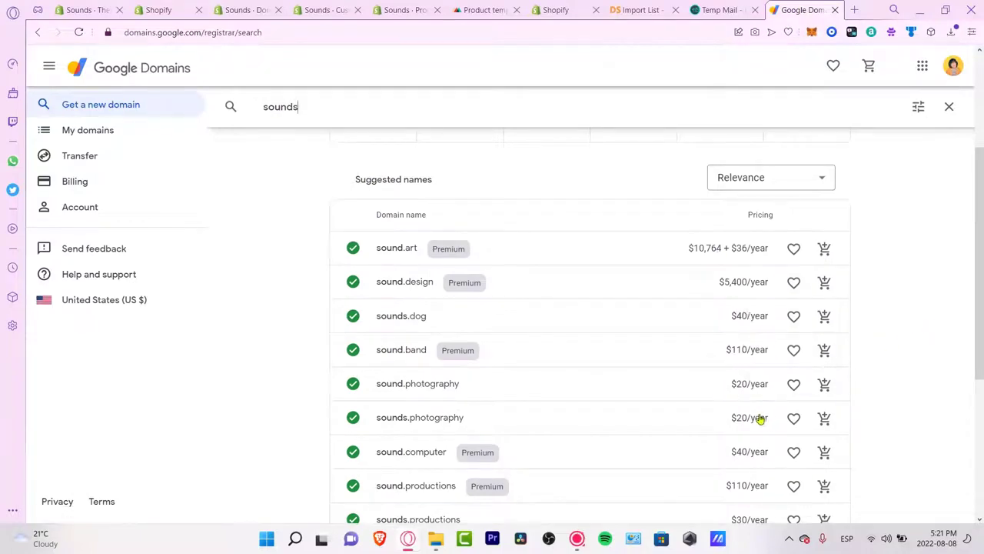
{"action": "scroll", "coordinate": [765, 486], "scroll_direction": "down", "scroll_amount": 3}
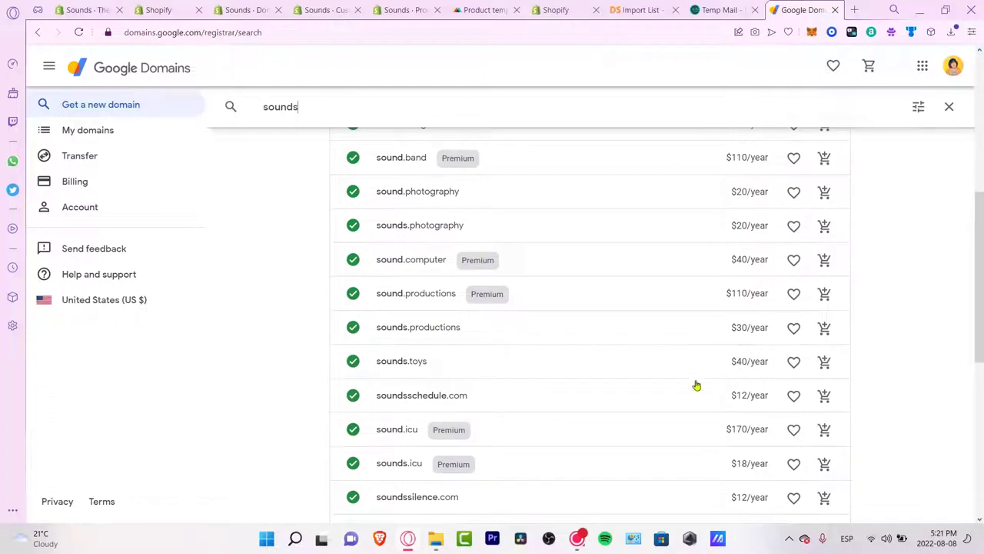
{"action": "scroll", "coordinate": [744, 395], "scroll_direction": "down", "scroll_amount": 3}
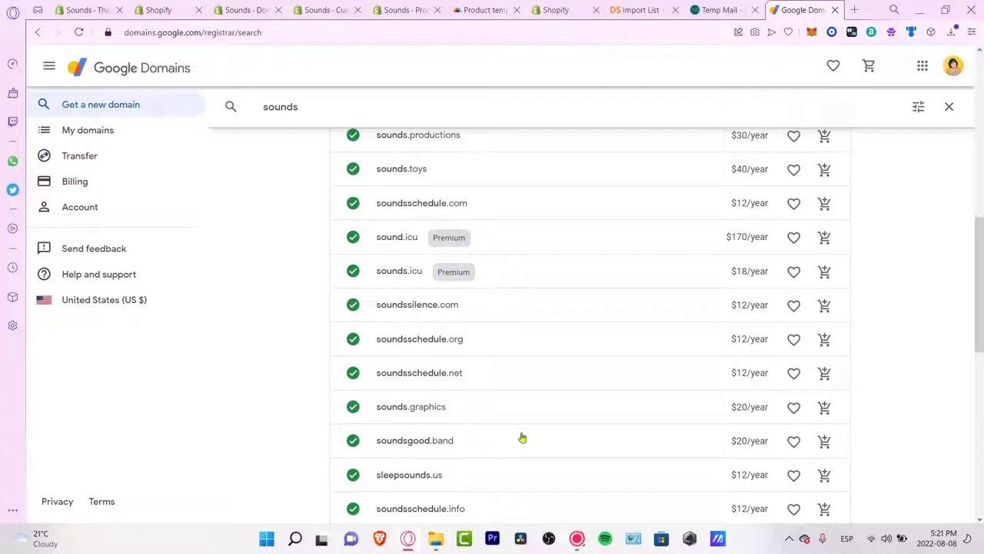
{"action": "scroll", "coordinate": [609, 437], "scroll_direction": "down", "scroll_amount": 3}
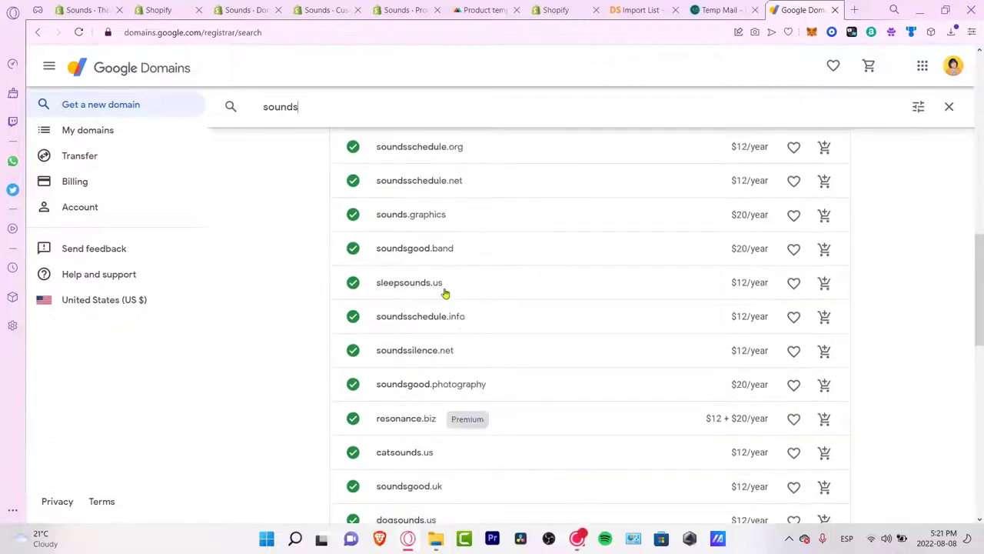
{"action": "scroll", "coordinate": [444, 285], "scroll_direction": "up", "scroll_amount": 2}
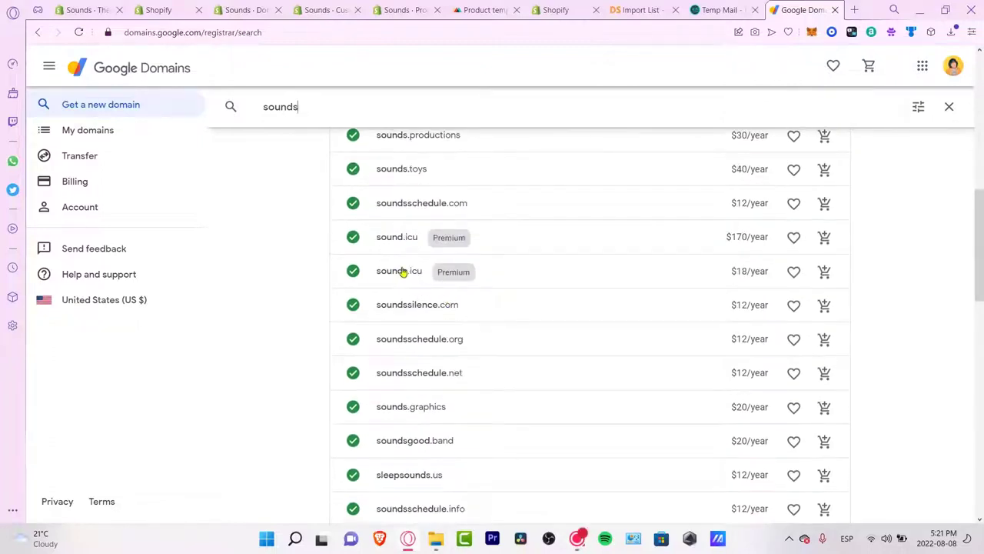
{"action": "left_click", "coordinate": [417, 283]}
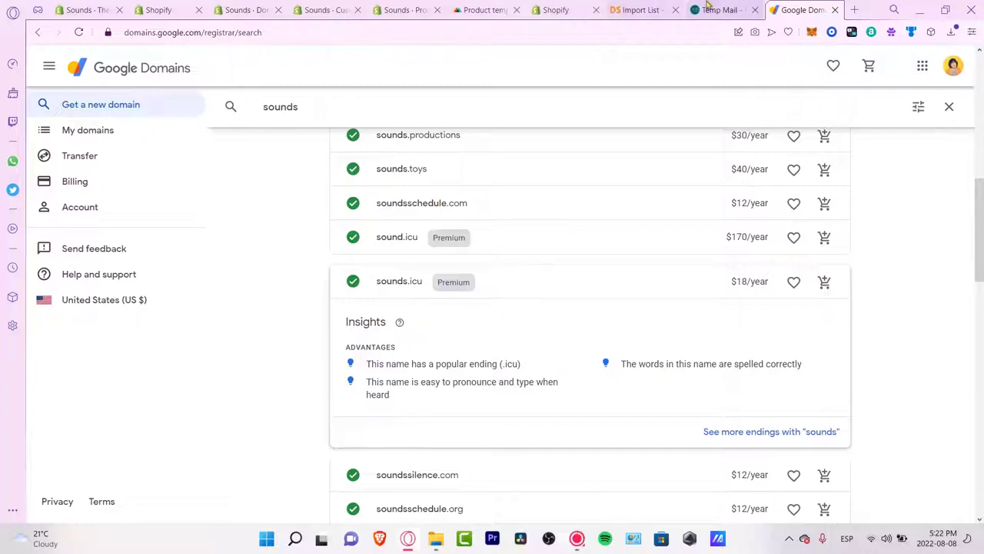
{"action": "left_click", "coordinate": [639, 9]}
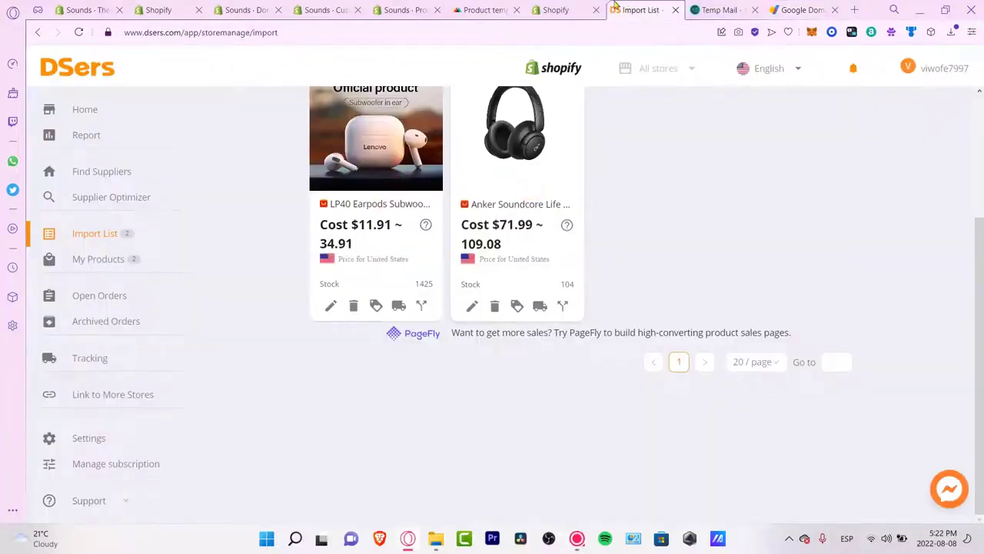
Step: In Taxes and duties, dismiss the warning, filter countries by 'mex' and open Mexico
{"action": "left_click", "coordinate": [569, 10]}
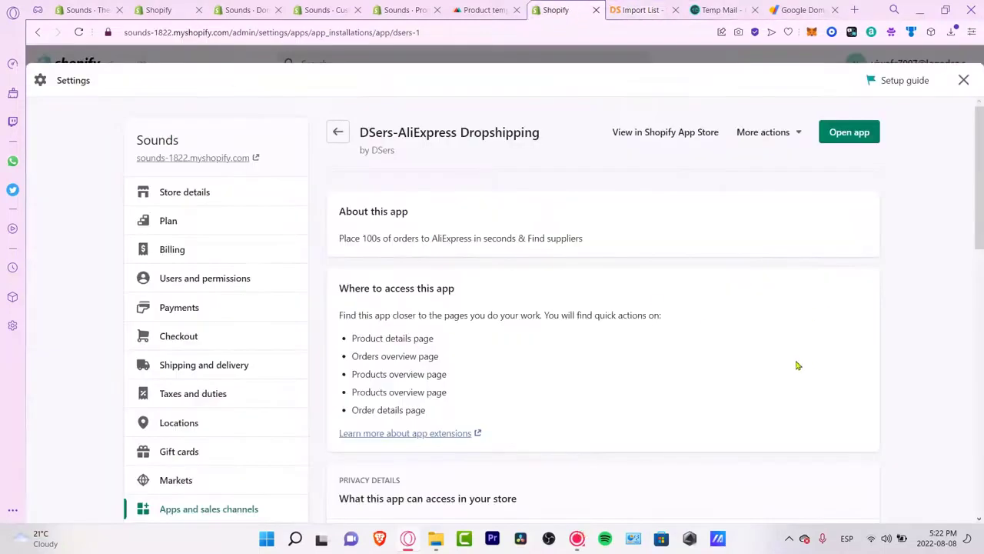
{"action": "left_click", "coordinate": [193, 393]}
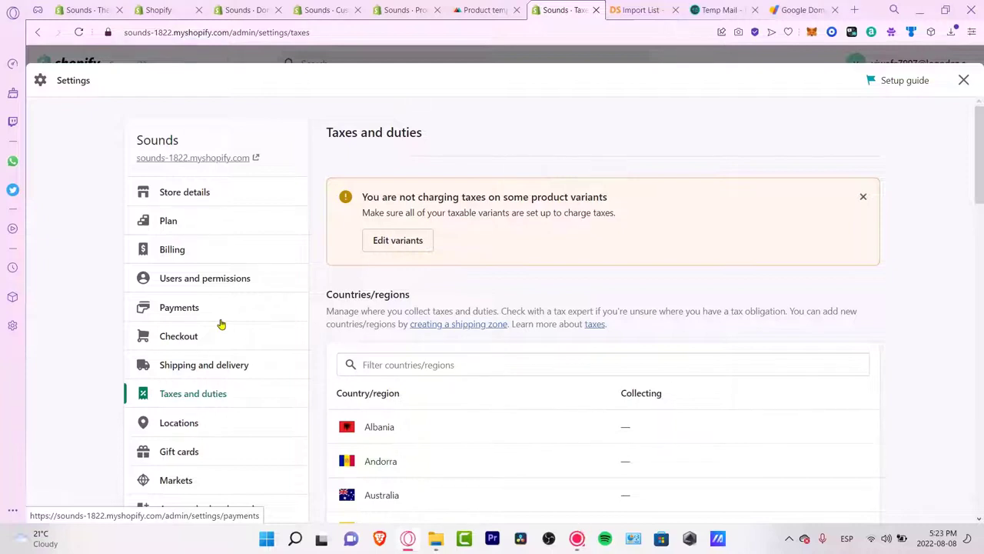
{"action": "left_click", "coordinate": [863, 196]}
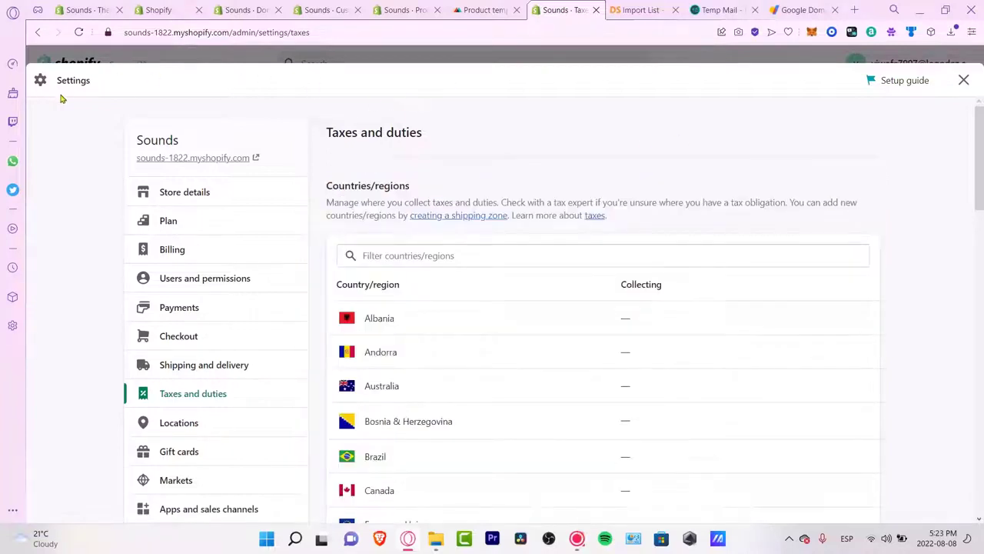
{"action": "left_click", "coordinate": [475, 257]}
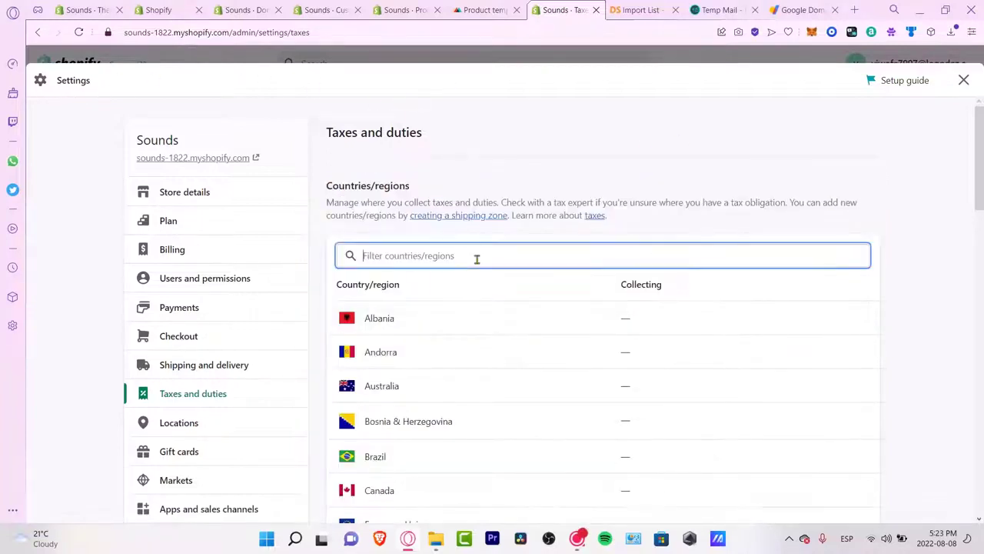
{"action": "type", "text": "mex"}
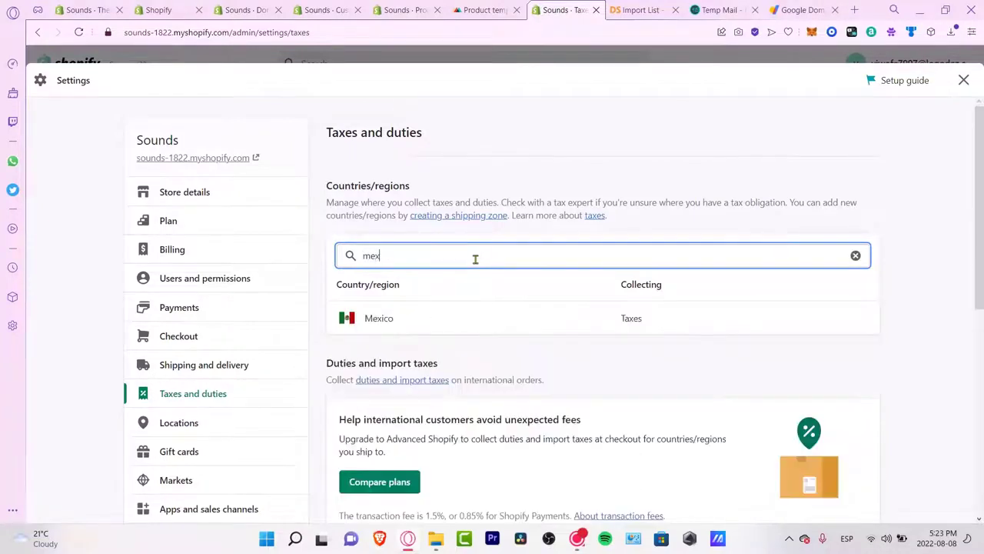
{"action": "left_click", "coordinate": [469, 329]}
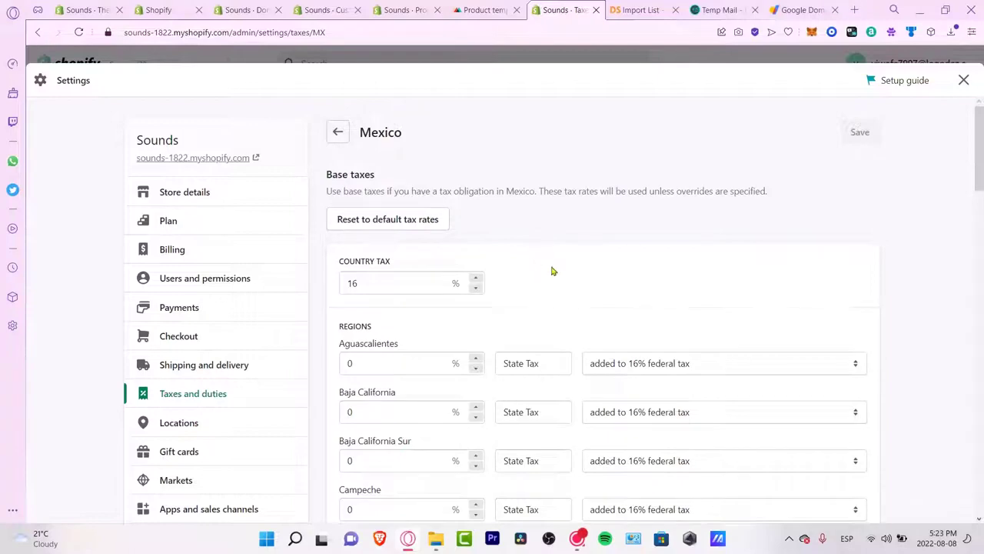
Step: Reset Mexico to default rates (16% country, 0% states), leaving no tax overrides
{"action": "left_click", "coordinate": [420, 223]}
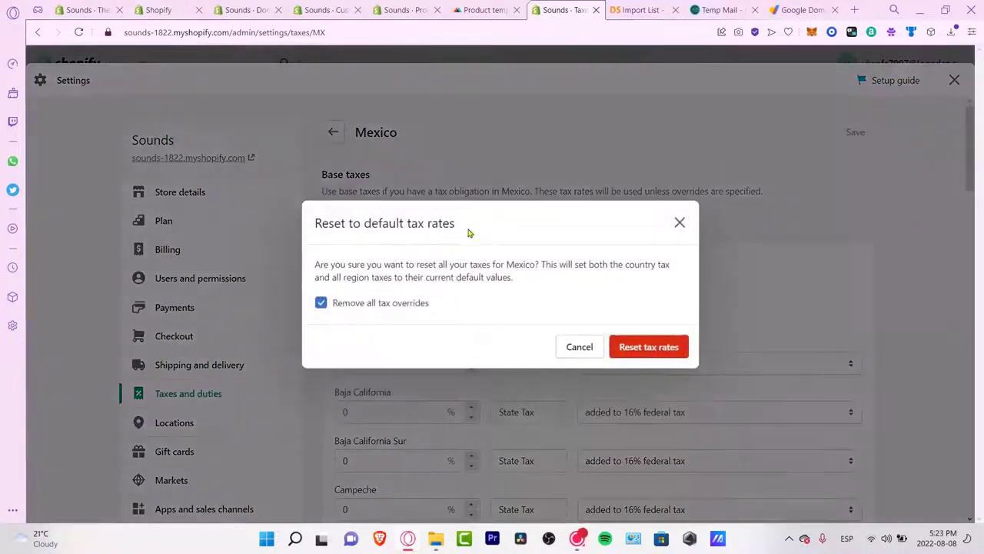
{"action": "left_click", "coordinate": [640, 346]}
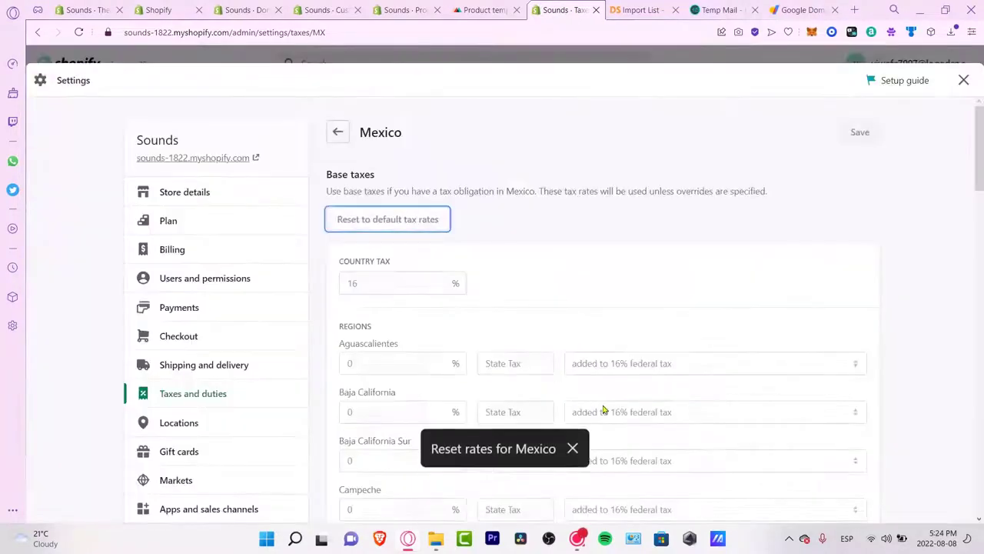
{"action": "scroll", "coordinate": [573, 298], "scroll_direction": "down", "scroll_amount": 3}
{"action": "scroll", "coordinate": [573, 299], "scroll_direction": "down", "scroll_amount": 10}
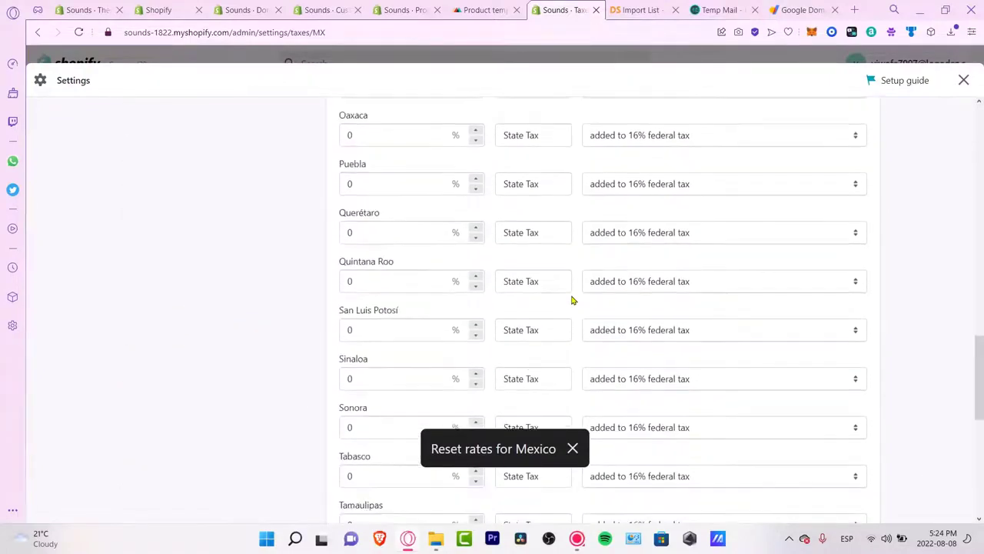
{"action": "scroll", "coordinate": [572, 299], "scroll_direction": "up", "scroll_amount": 14}
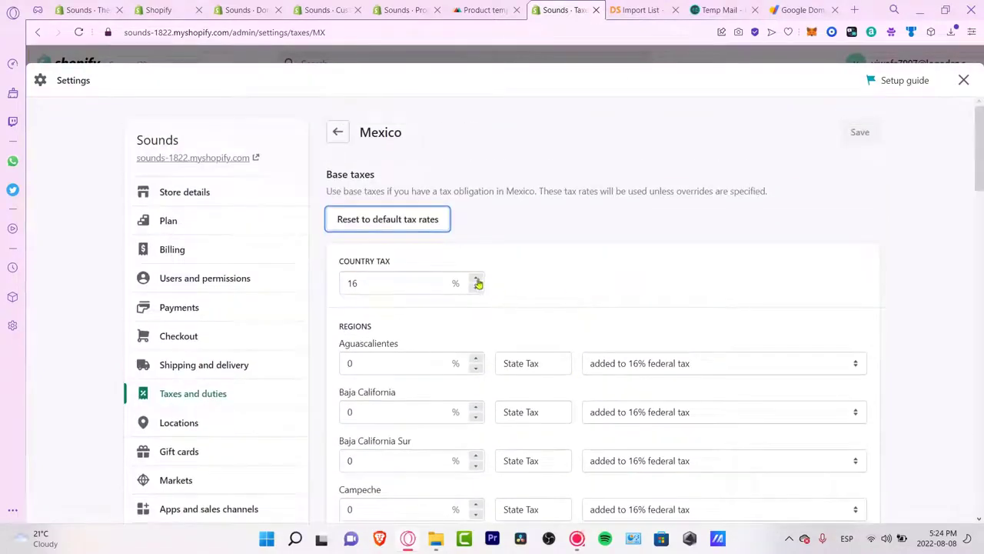
{"action": "left_click", "coordinate": [401, 361]}
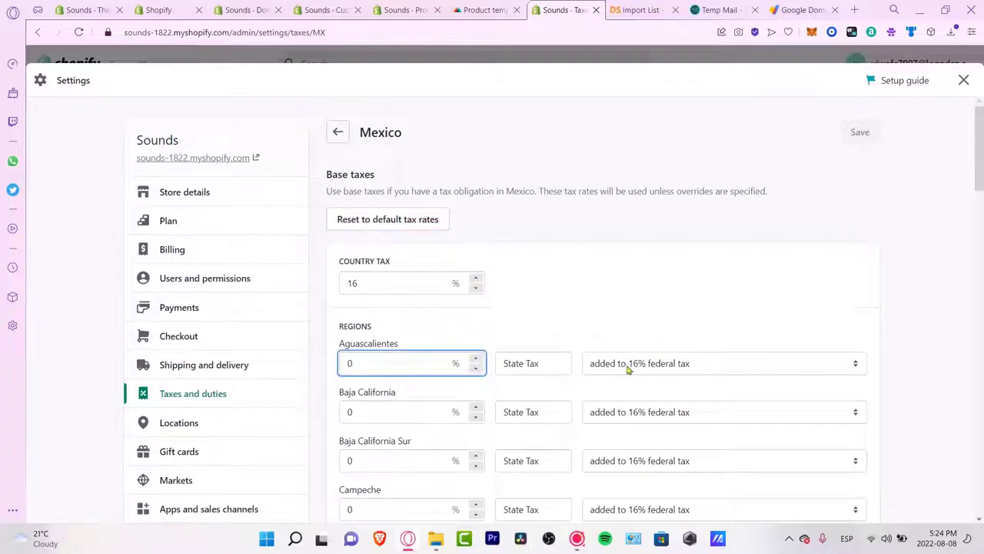
{"action": "scroll", "coordinate": [710, 392], "scroll_direction": "down", "scroll_amount": 20}
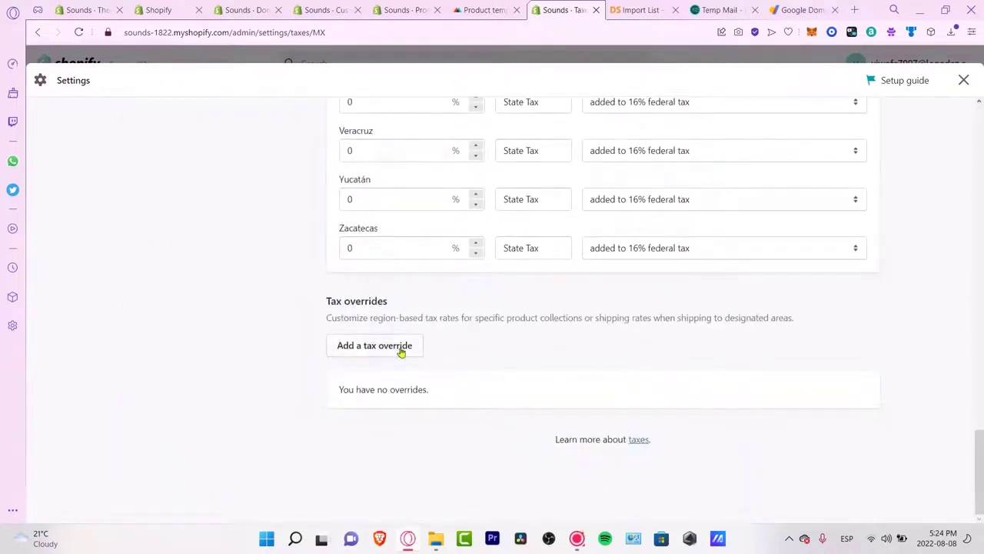
Step: Add a 16% Mexico tax override for the Headphones collection, extended to Aguascalientes
{"action": "left_click", "coordinate": [401, 347]}
{"action": "left_click", "coordinate": [401, 288]}
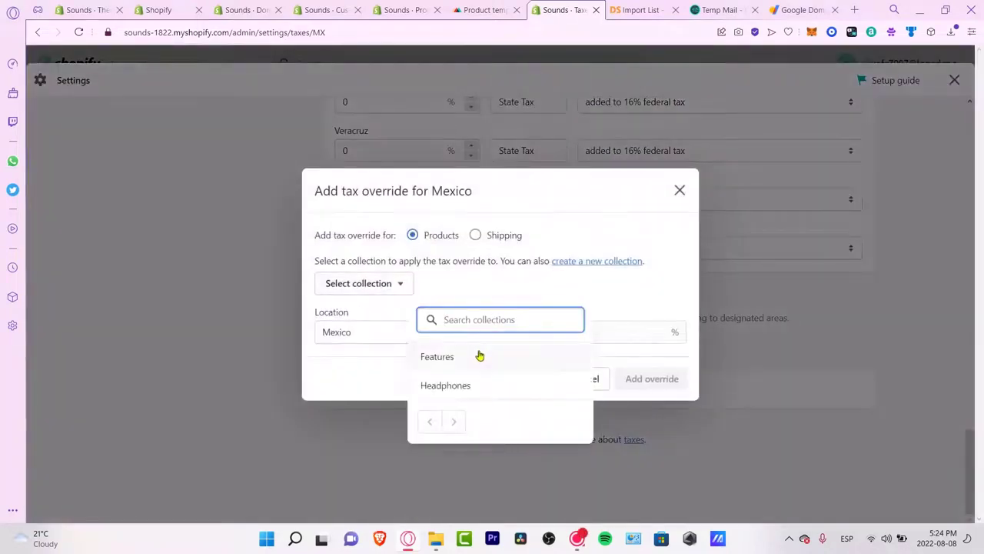
{"action": "left_click", "coordinate": [480, 384]}
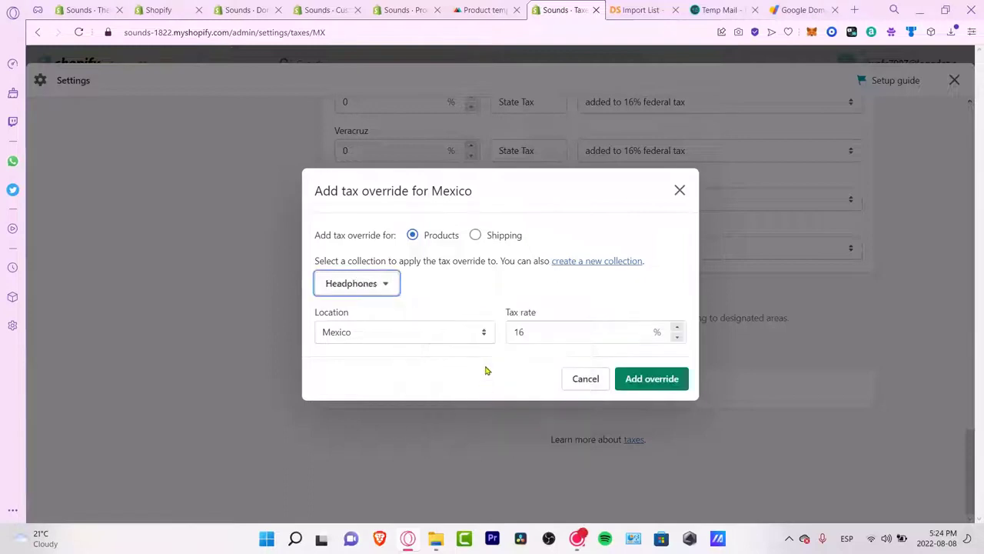
{"action": "left_click", "coordinate": [514, 331]}
{"action": "left_click_drag", "start_coordinate": [514, 332], "coordinate": [553, 336]}
{"action": "left_click", "coordinate": [655, 380]}
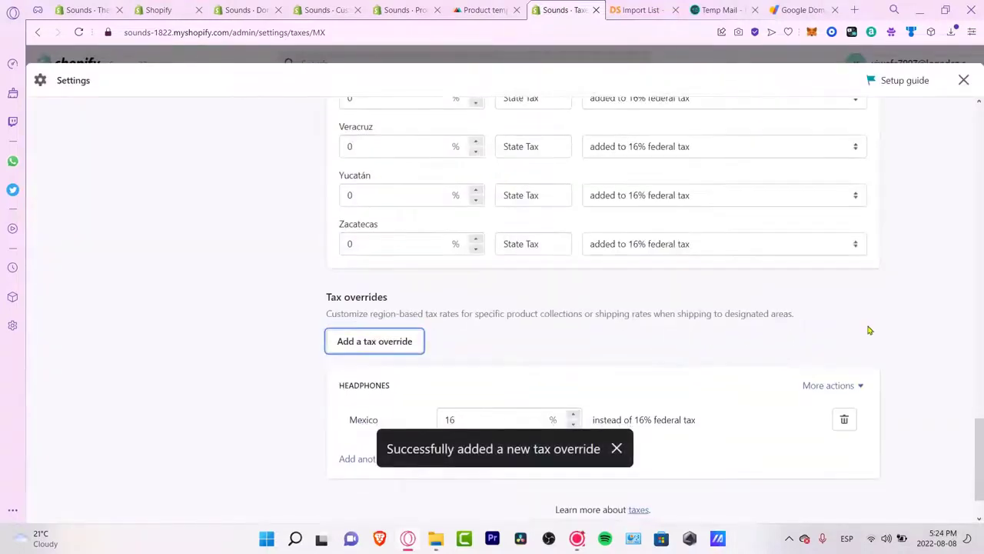
{"action": "scroll", "coordinate": [867, 330], "scroll_direction": "down", "scroll_amount": 2}
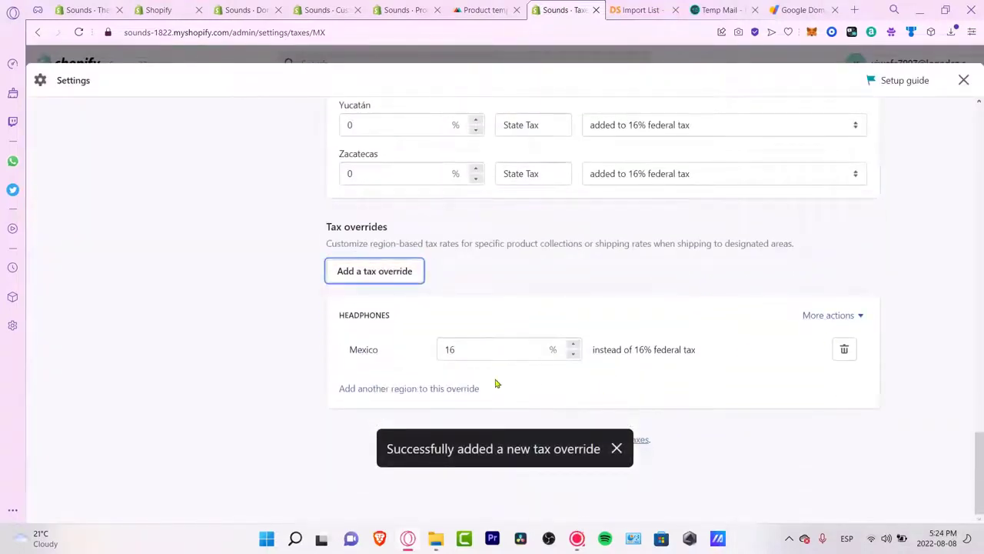
{"action": "left_click", "coordinate": [455, 391]}
{"action": "left_click", "coordinate": [607, 338]}
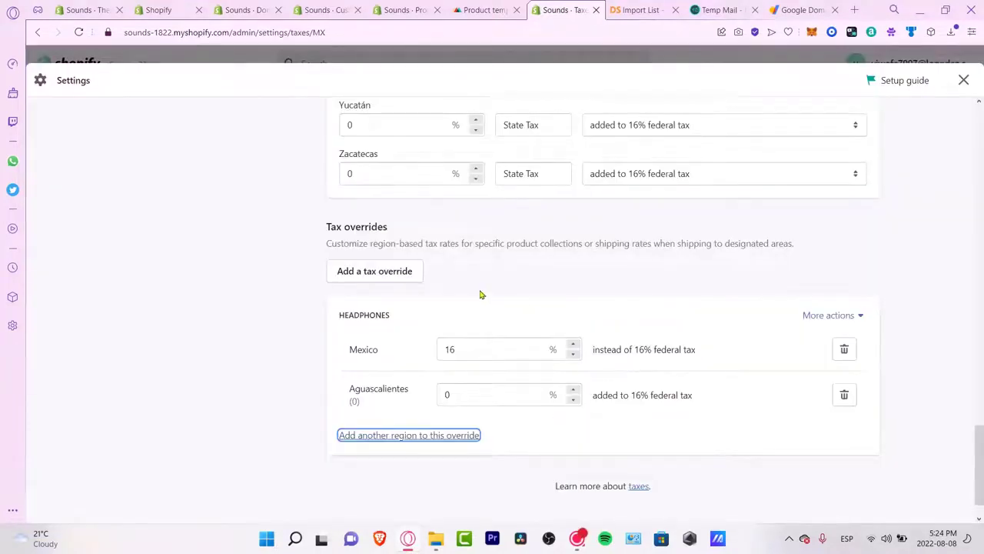
Step: Back on the countries list, review the Duties and import taxes section, then open Compare plans
{"action": "scroll", "coordinate": [700, 454], "scroll_direction": "up", "scroll_amount": 15}
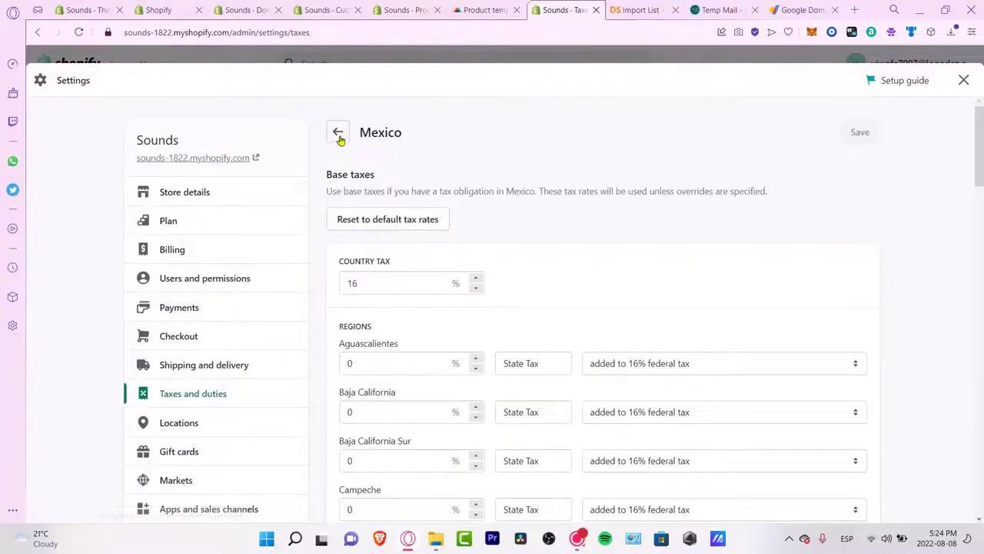
{"action": "left_click", "coordinate": [338, 134]}
{"action": "scroll", "coordinate": [643, 283], "scroll_direction": "down", "scroll_amount": 15}
{"action": "scroll", "coordinate": [639, 285], "scroll_direction": "down", "scroll_amount": 5}
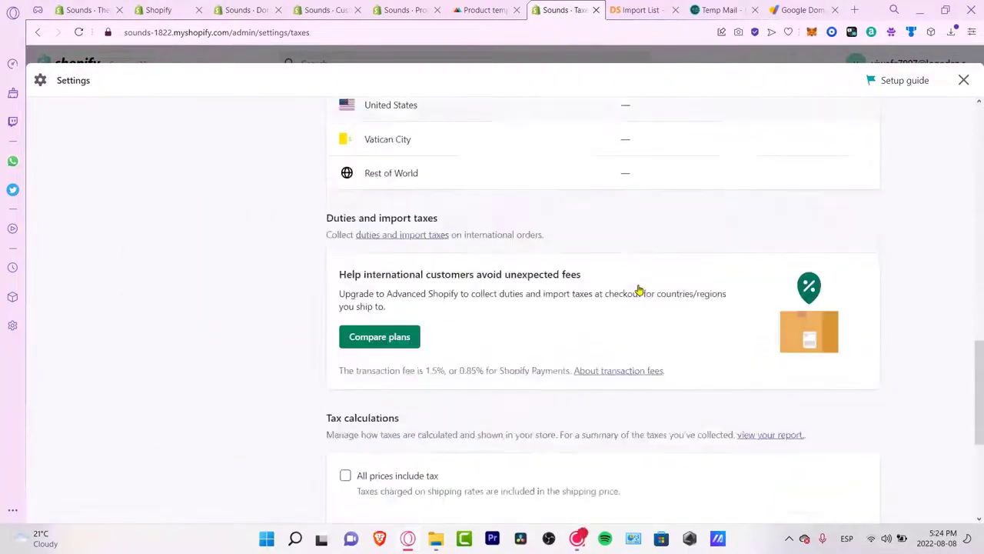
{"action": "scroll", "coordinate": [639, 289], "scroll_direction": "up", "scroll_amount": 3}
{"action": "left_click_drag", "start_coordinate": [365, 220], "coordinate": [471, 225]}
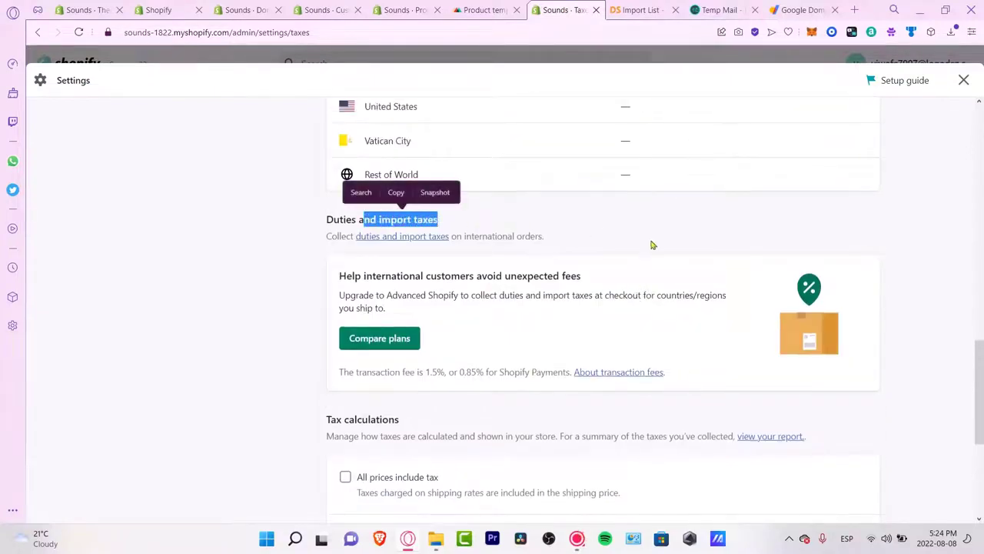
{"action": "left_click_drag", "start_coordinate": [503, 291], "coordinate": [578, 278]}
{"action": "left_click", "coordinate": [582, 294]}
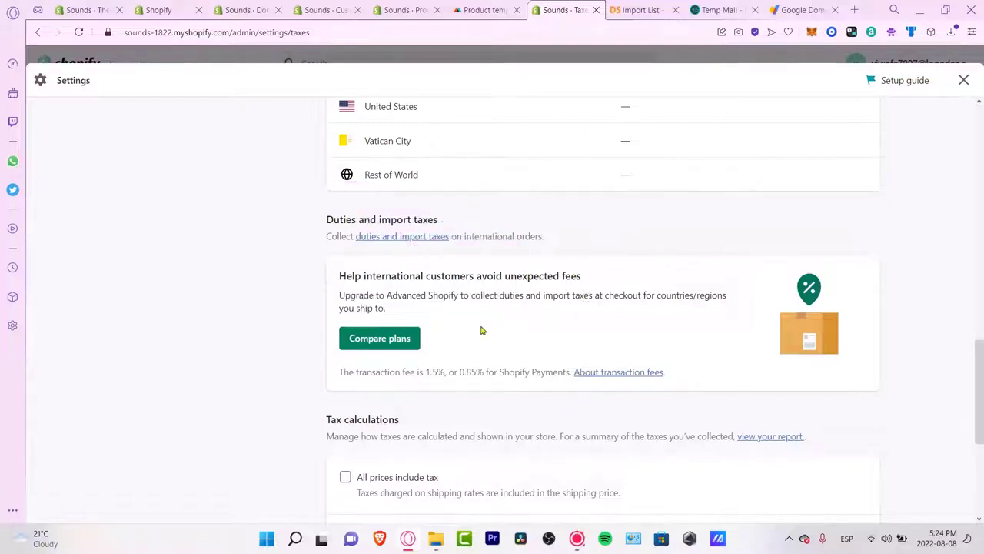
{"action": "left_click", "coordinate": [385, 345]}
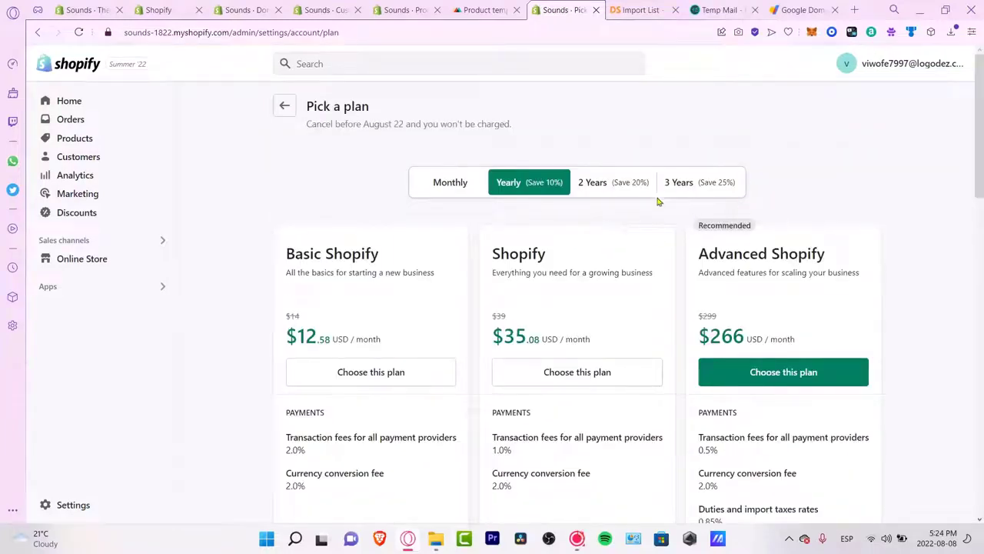
Step: Show monthly plan prices and review the Basic plan's fees and staff limits
{"action": "left_click", "coordinate": [454, 184]}
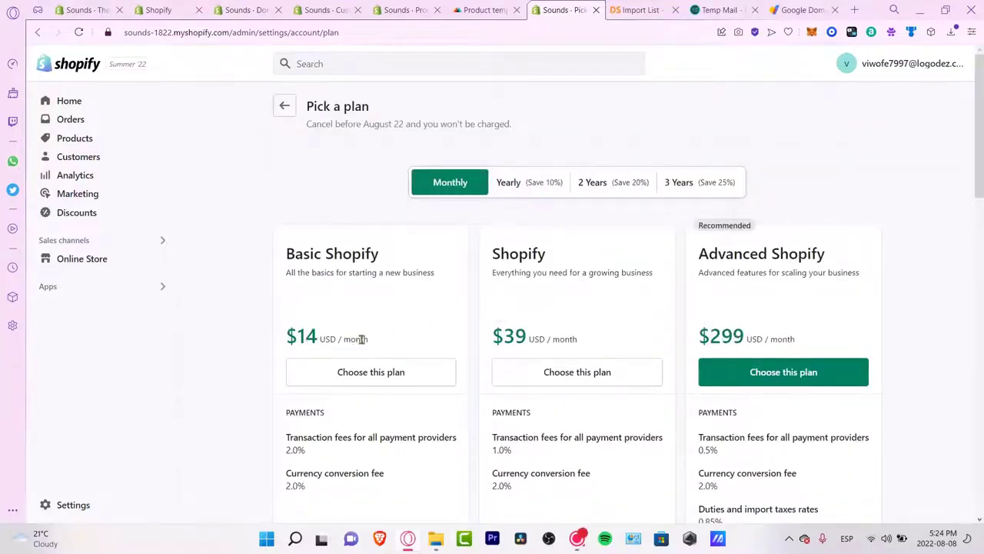
{"action": "scroll", "coordinate": [426, 342], "scroll_direction": "down", "scroll_amount": 3}
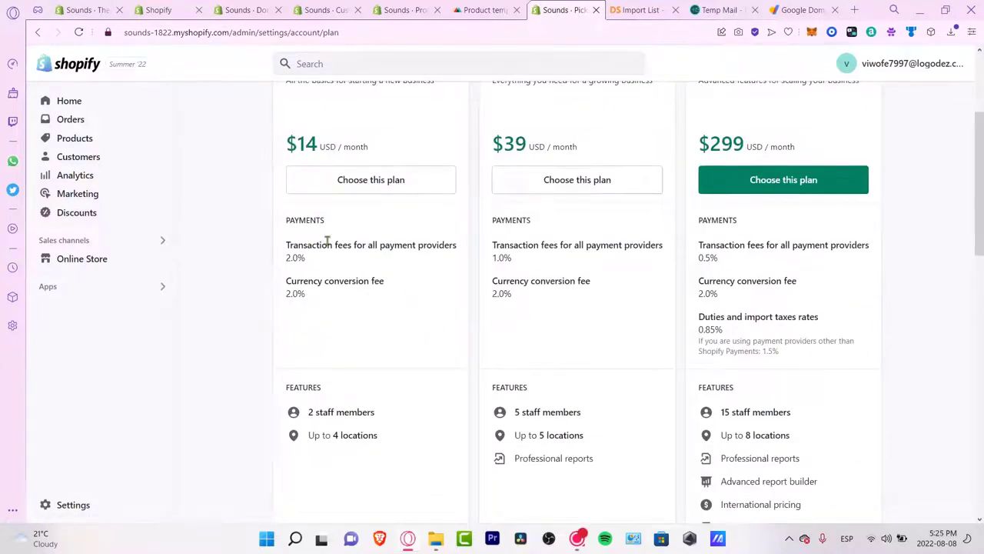
{"action": "left_click_drag", "start_coordinate": [334, 258], "coordinate": [279, 246]}
{"action": "left_click_drag", "start_coordinate": [309, 281], "coordinate": [297, 281]}
{"action": "scroll", "coordinate": [394, 346], "scroll_direction": "down", "scroll_amount": 3}
{"action": "left_click_drag", "start_coordinate": [398, 256], "coordinate": [293, 220]}
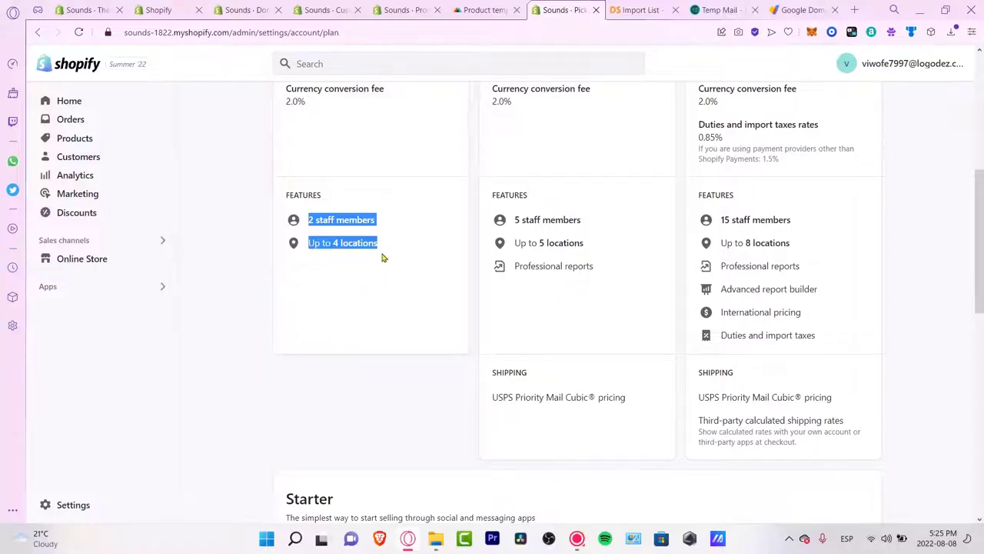
{"action": "scroll", "coordinate": [381, 258], "scroll_direction": "up", "scroll_amount": 3}
{"action": "scroll", "coordinate": [822, 216], "scroll_direction": "up", "scroll_amount": 3}
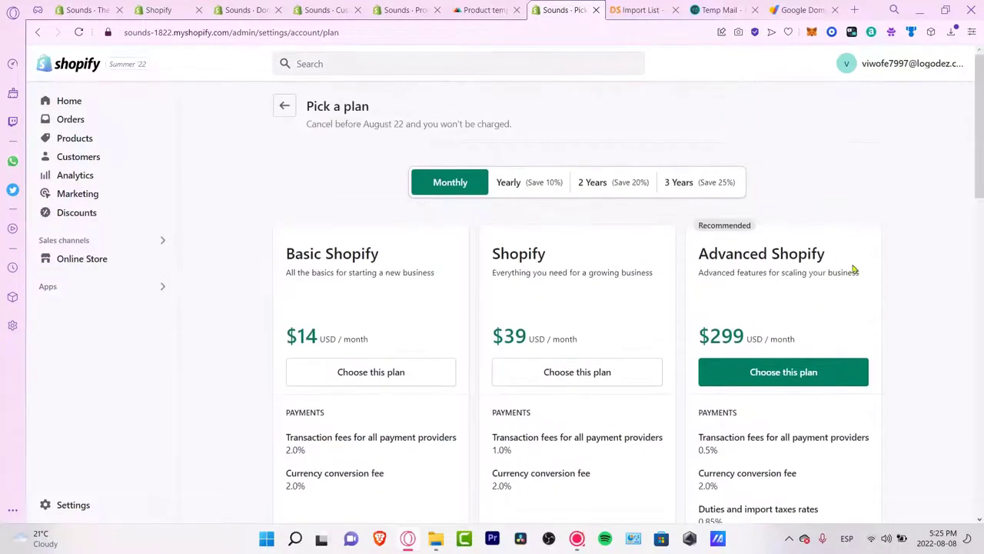
{"action": "scroll", "coordinate": [859, 269], "scroll_direction": "down", "scroll_amount": 3}
{"action": "scroll", "coordinate": [773, 258], "scroll_direction": "up", "scroll_amount": 3}
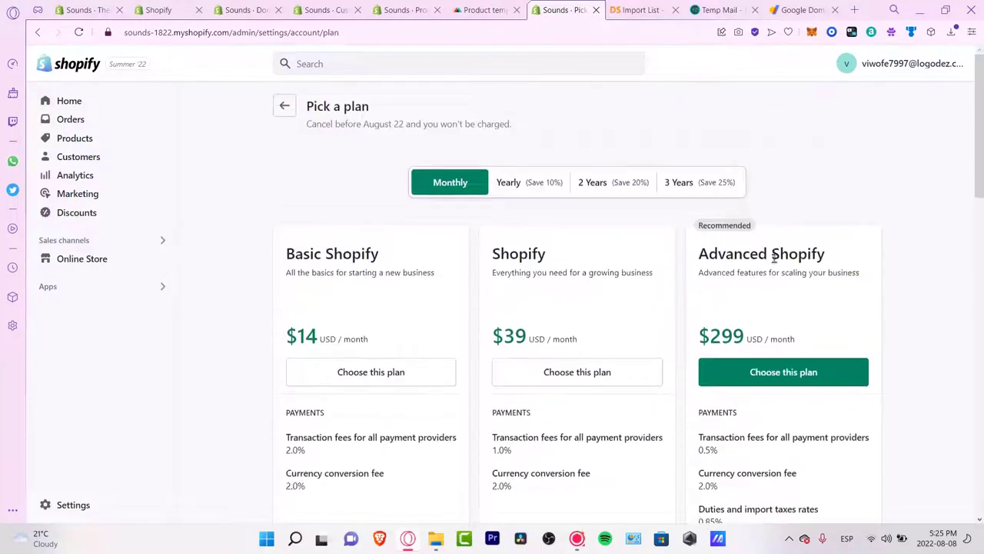
Step: Compare two-year plan prices and Advanced Shopify's report and pricing features
{"action": "left_click", "coordinate": [599, 183]}
{"action": "scroll", "coordinate": [898, 284], "scroll_direction": "down", "scroll_amount": 3}
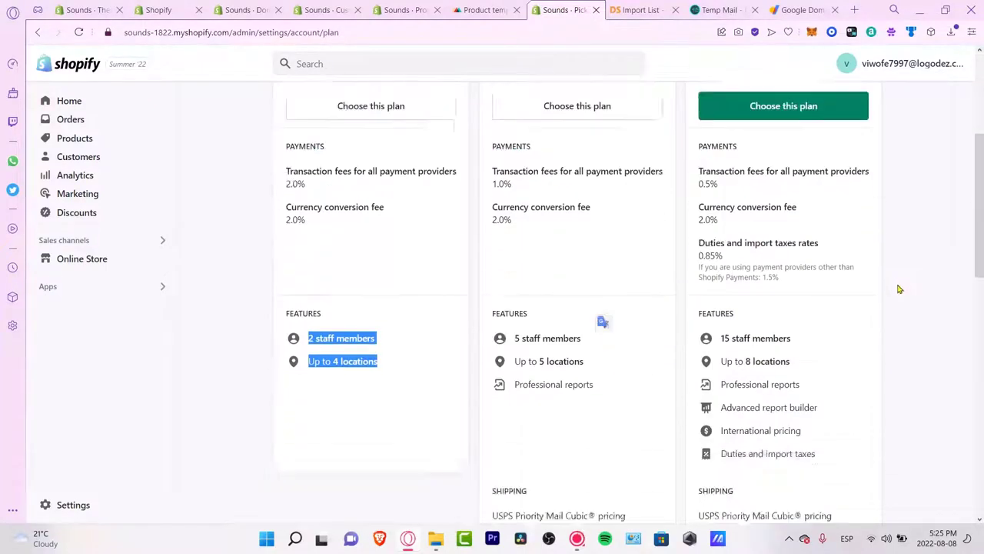
{"action": "scroll", "coordinate": [898, 289], "scroll_direction": "down", "scroll_amount": 2}
{"action": "left_click", "coordinate": [804, 229]}
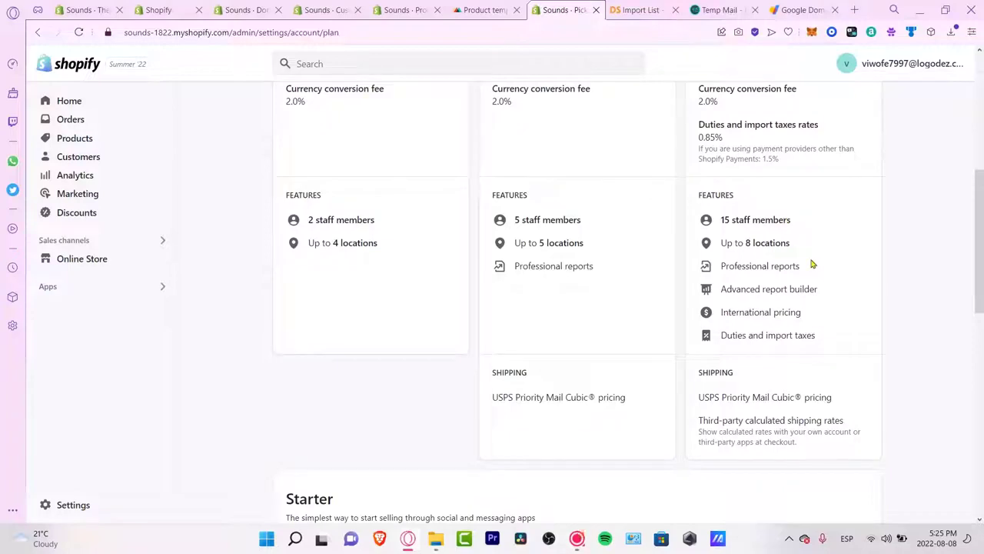
{"action": "left_click_drag", "start_coordinate": [802, 313], "coordinate": [727, 315]}
{"action": "scroll", "coordinate": [780, 343], "scroll_direction": "down", "scroll_amount": 7}
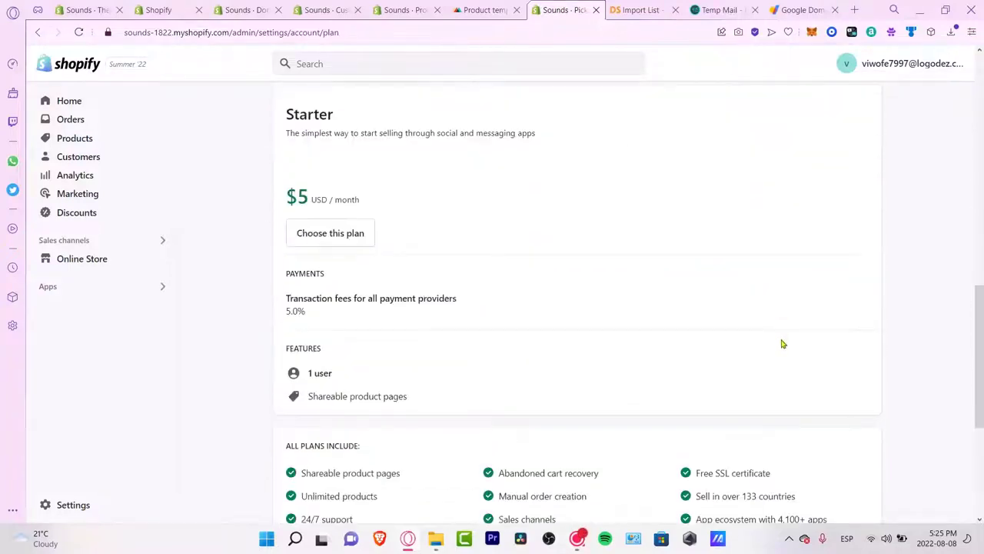
{"action": "scroll", "coordinate": [783, 344], "scroll_direction": "down", "scroll_amount": 2}
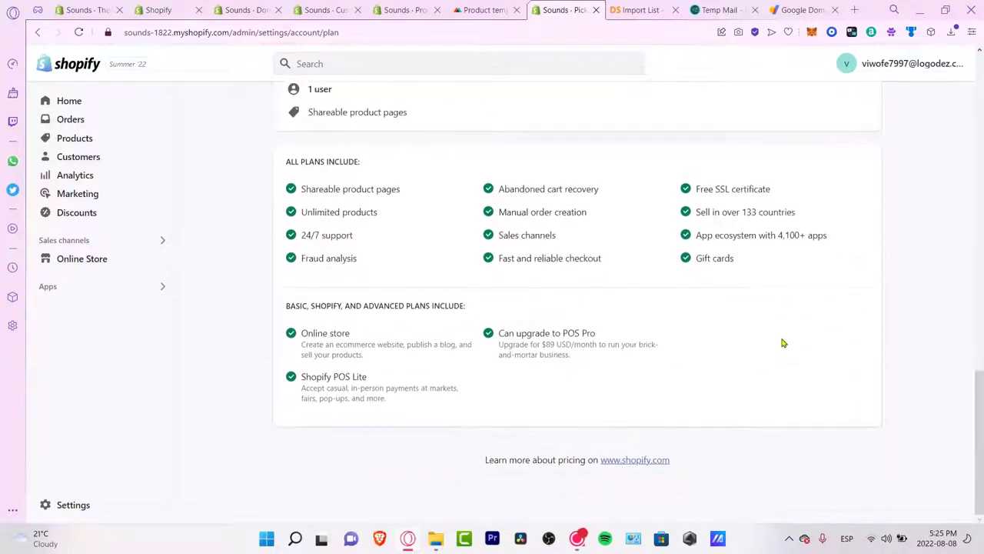
{"action": "scroll", "coordinate": [780, 338], "scroll_direction": "up", "scroll_amount": 10}
Step: Expand the Setup guide's 'Place a test order' step on the admin Home
{"action": "left_click", "coordinate": [284, 106]}
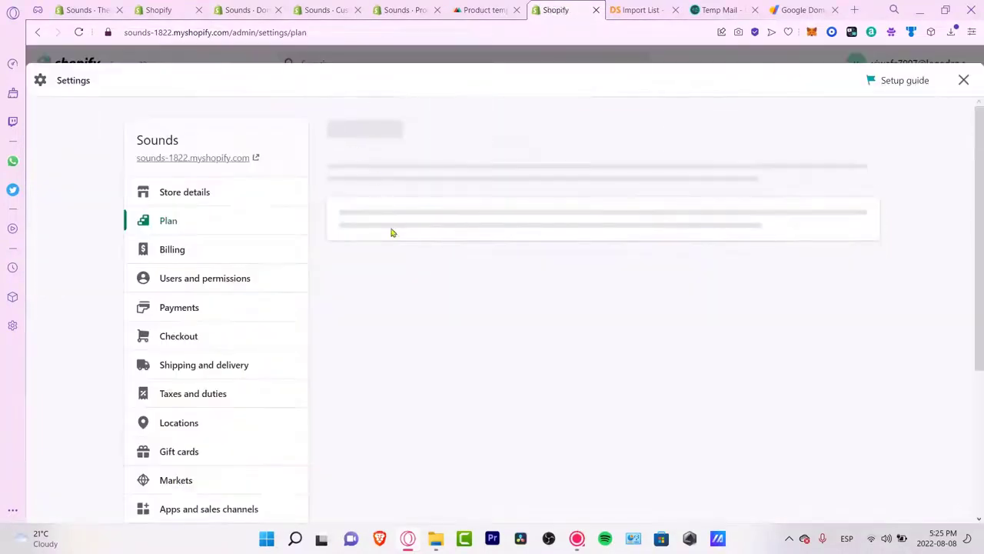
{"action": "scroll", "coordinate": [248, 331], "scroll_direction": "down", "scroll_amount": 3}
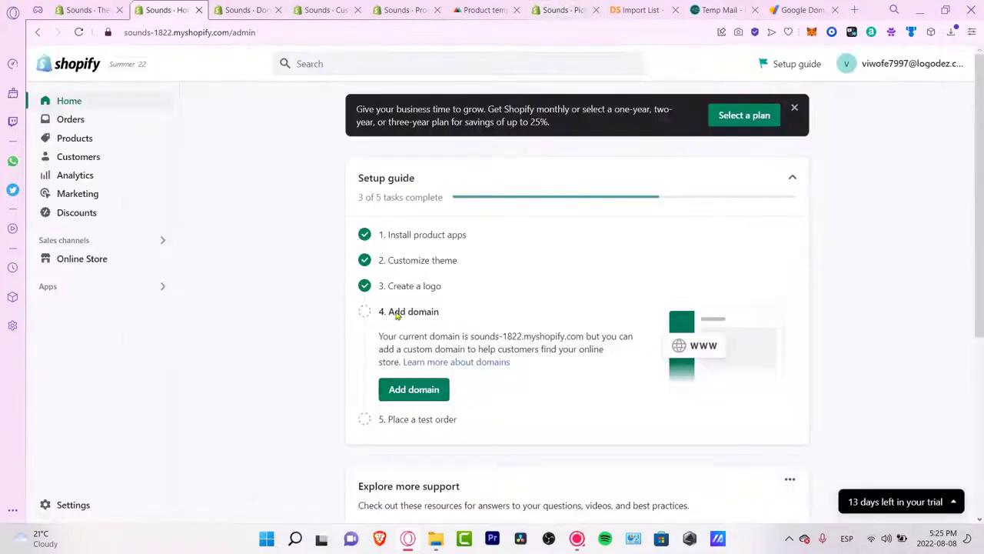
{"action": "left_click", "coordinate": [429, 420]}
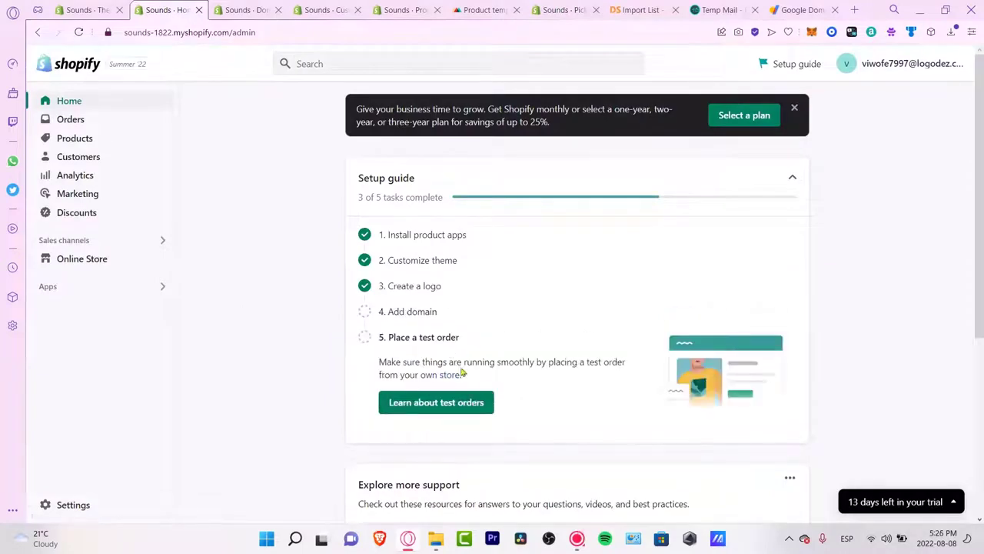
Step: Open the Testing Shopify Payments help article and review its test credit card numbers
{"action": "left_click", "coordinate": [465, 407]}
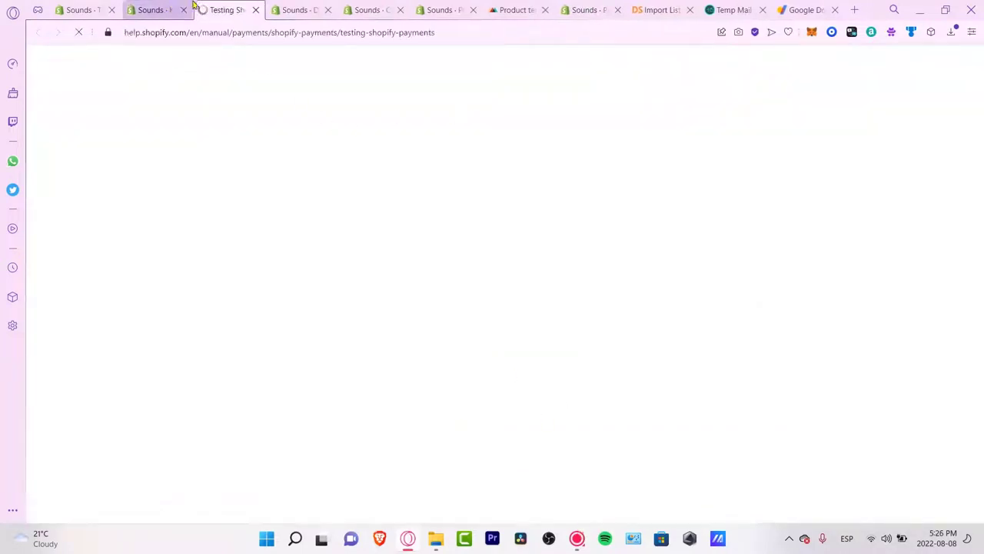
{"action": "scroll", "coordinate": [585, 346], "scroll_direction": "down", "scroll_amount": 8}
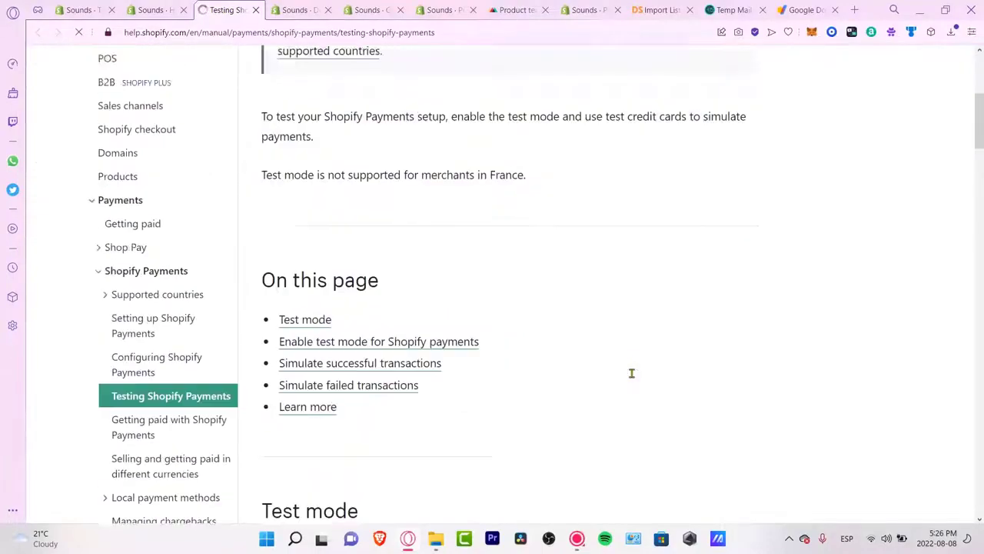
{"action": "scroll", "coordinate": [632, 375], "scroll_direction": "down", "scroll_amount": 10}
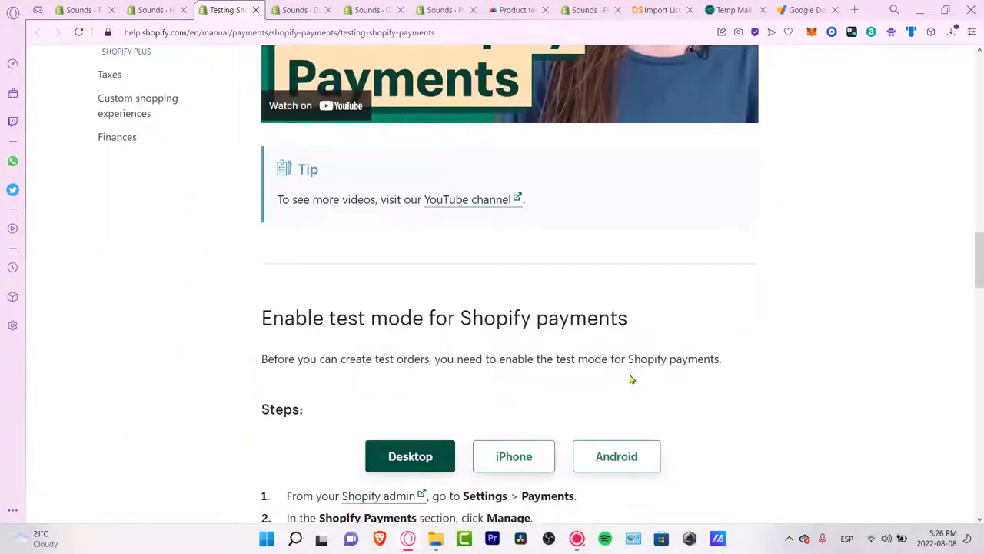
{"action": "scroll", "coordinate": [631, 377], "scroll_direction": "down", "scroll_amount": 12}
{"action": "scroll", "coordinate": [629, 375], "scroll_direction": "down", "scroll_amount": 8}
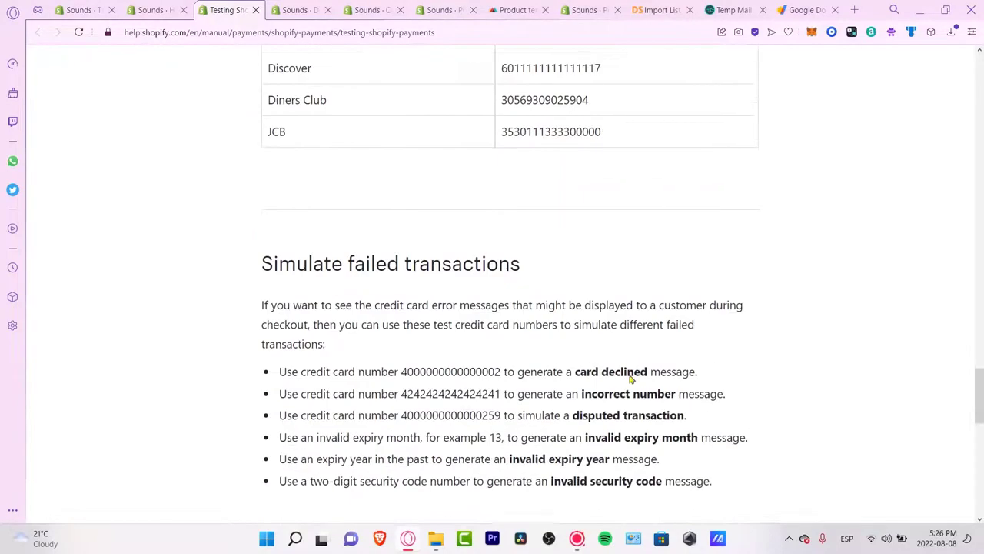
{"action": "scroll", "coordinate": [616, 367], "scroll_direction": "up", "scroll_amount": 7}
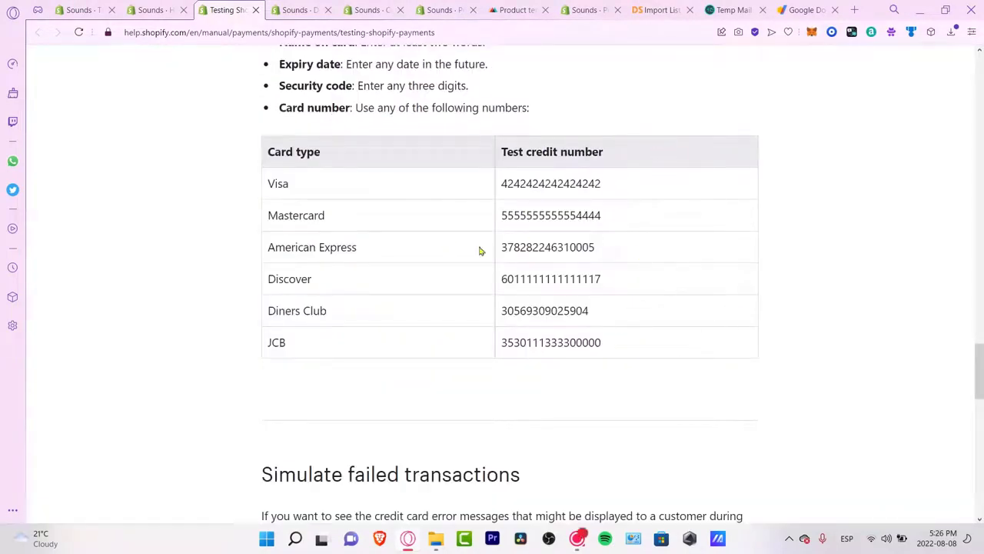
{"action": "left_click_drag", "start_coordinate": [659, 341], "coordinate": [341, 180]}
{"action": "left_click", "coordinate": [619, 399]}
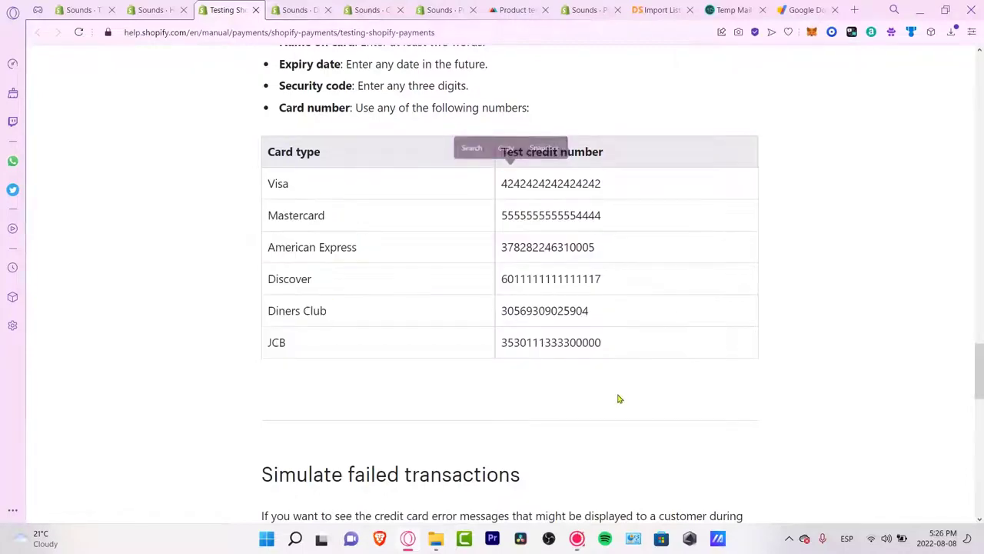
Step: Finish looking over the test card tables and return to the Sounds admin Home
{"action": "scroll", "coordinate": [631, 366], "scroll_direction": "down", "scroll_amount": 1}
{"action": "scroll", "coordinate": [584, 400], "scroll_direction": "up", "scroll_amount": 3}
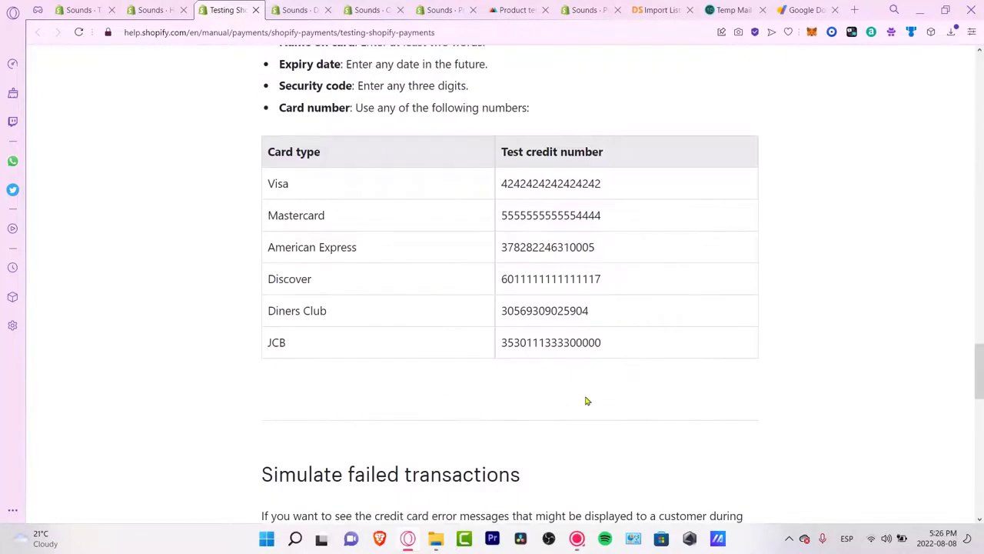
{"action": "scroll", "coordinate": [586, 401], "scroll_direction": "up", "scroll_amount": 3}
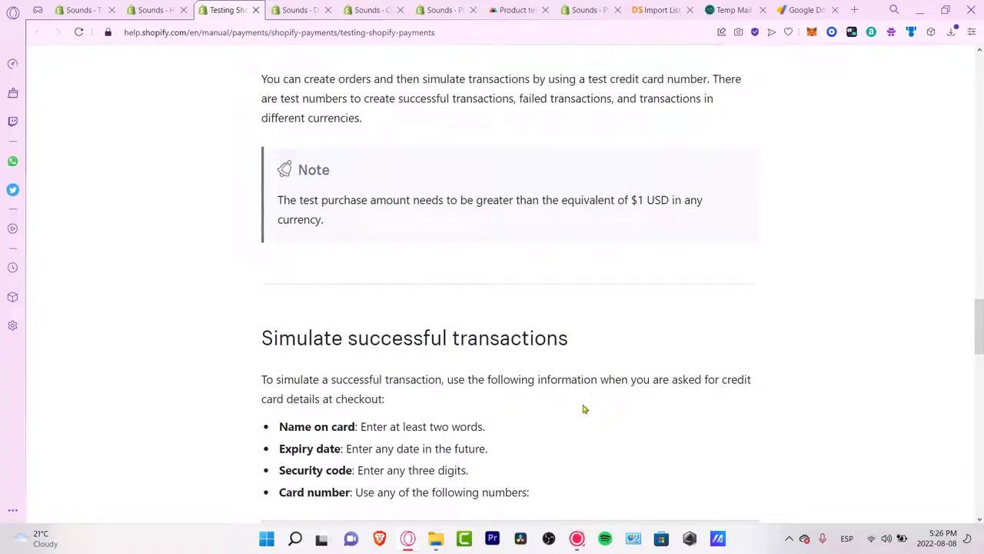
{"action": "scroll", "coordinate": [590, 398], "scroll_direction": "up", "scroll_amount": 3}
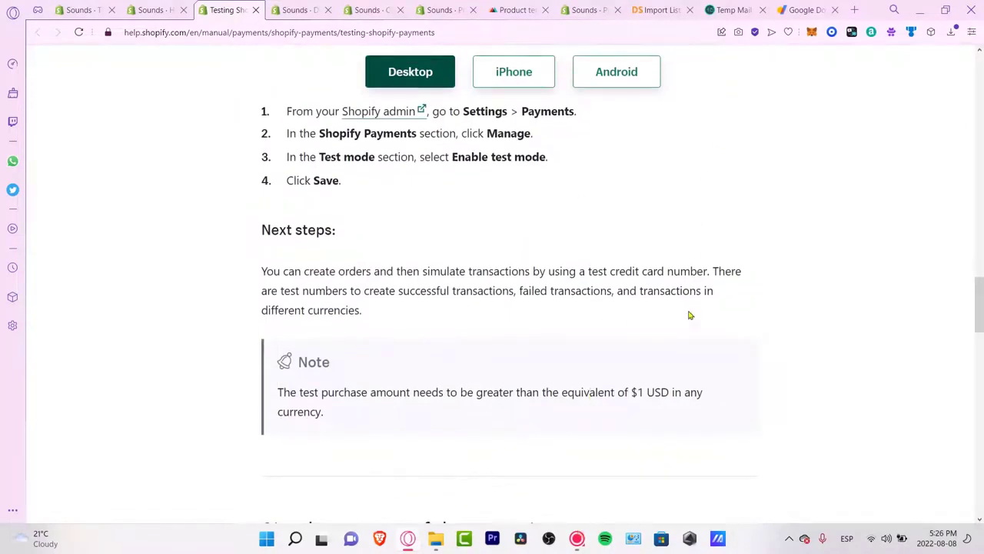
{"action": "scroll", "coordinate": [692, 333], "scroll_direction": "down", "scroll_amount": 8}
{"action": "left_click", "coordinate": [169, 6]}
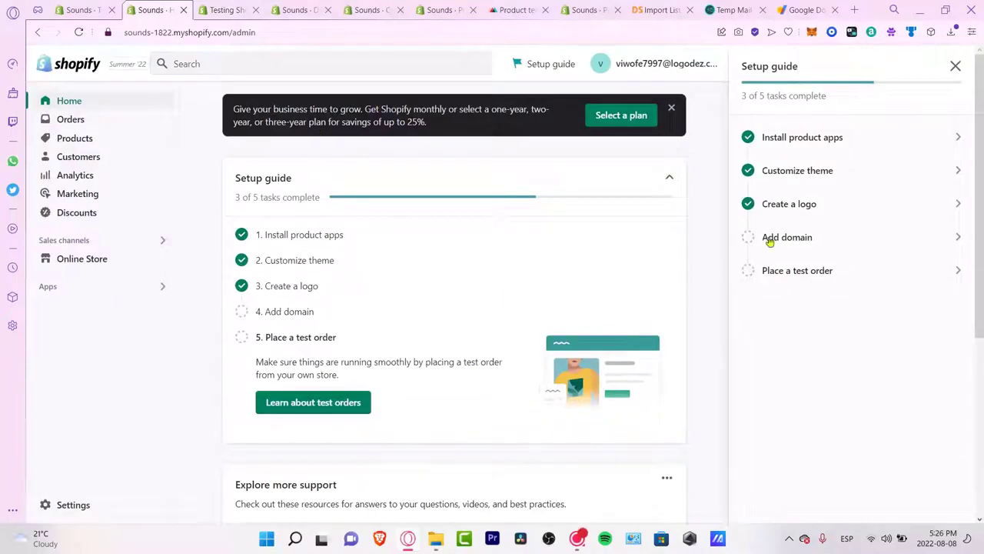
Step: Open the storefront and add the Anker Soundcore headphones to the cart
{"action": "left_click", "coordinate": [127, 261]}
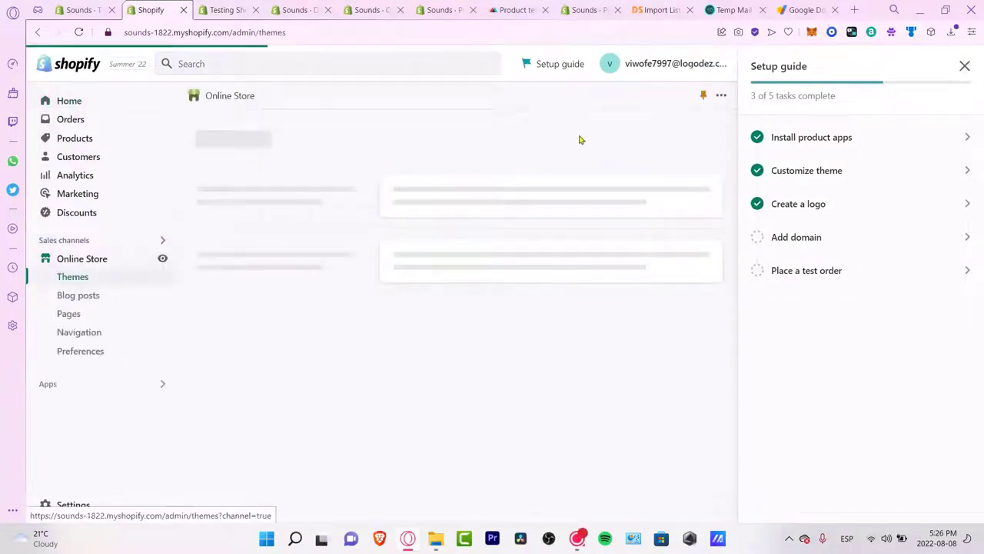
{"action": "scroll", "coordinate": [607, 347], "scroll_direction": "down", "scroll_amount": 4}
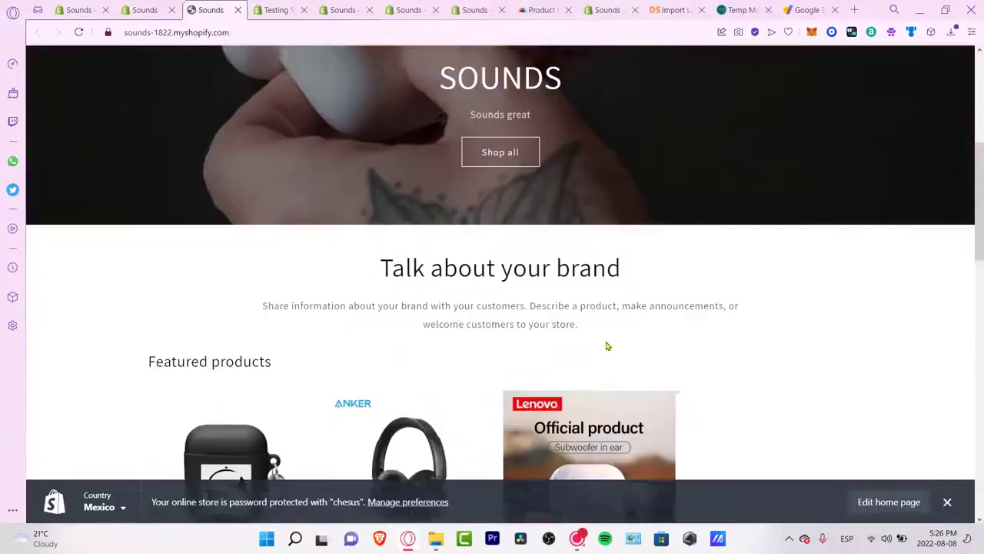
{"action": "scroll", "coordinate": [606, 346], "scroll_direction": "down", "scroll_amount": 3}
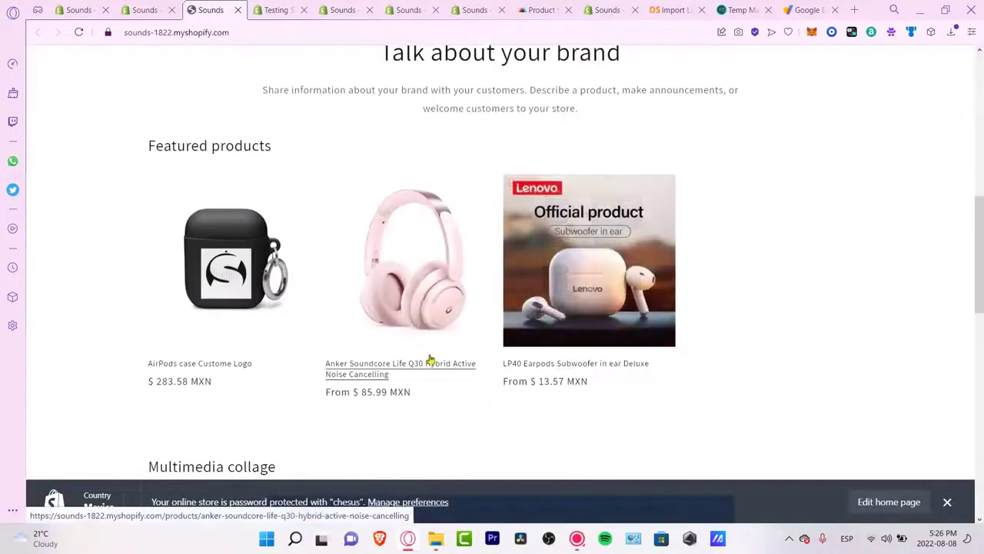
{"action": "left_click", "coordinate": [605, 266]}
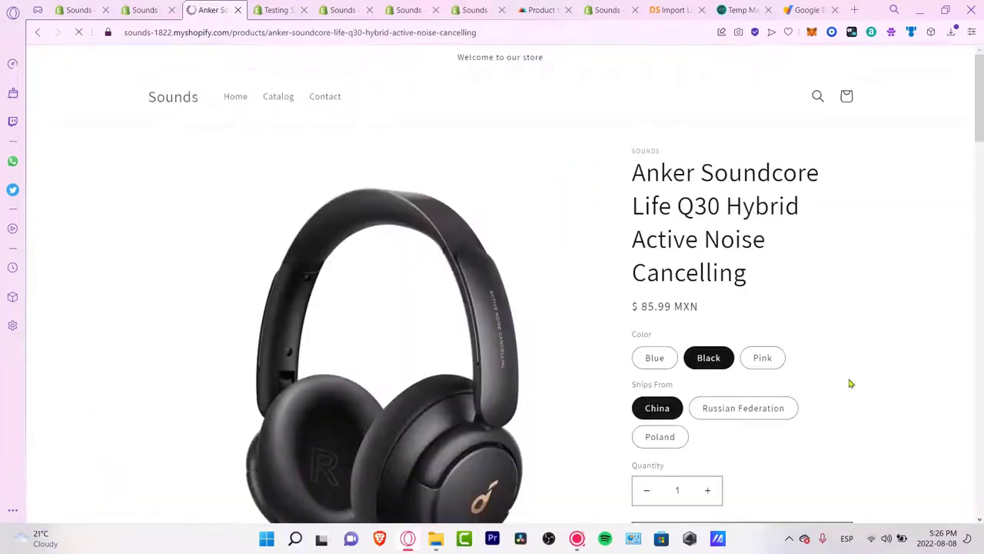
{"action": "scroll", "coordinate": [772, 371], "scroll_direction": "down", "scroll_amount": 3}
{"action": "left_click", "coordinate": [764, 363]}
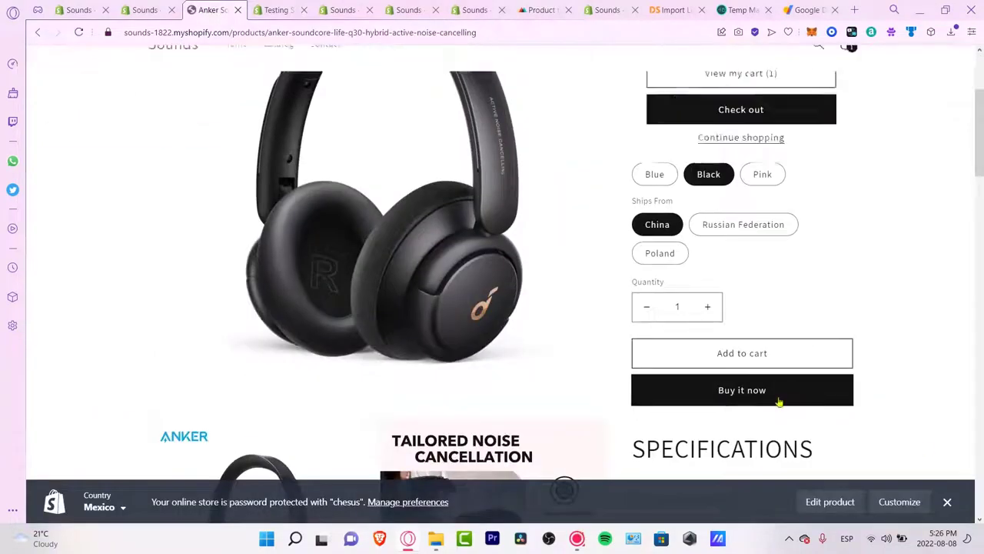
Step: Attempt checkout, hit the 'Checkout isn't available' notice, and return to the admin Themes tab
{"action": "left_click", "coordinate": [780, 288]}
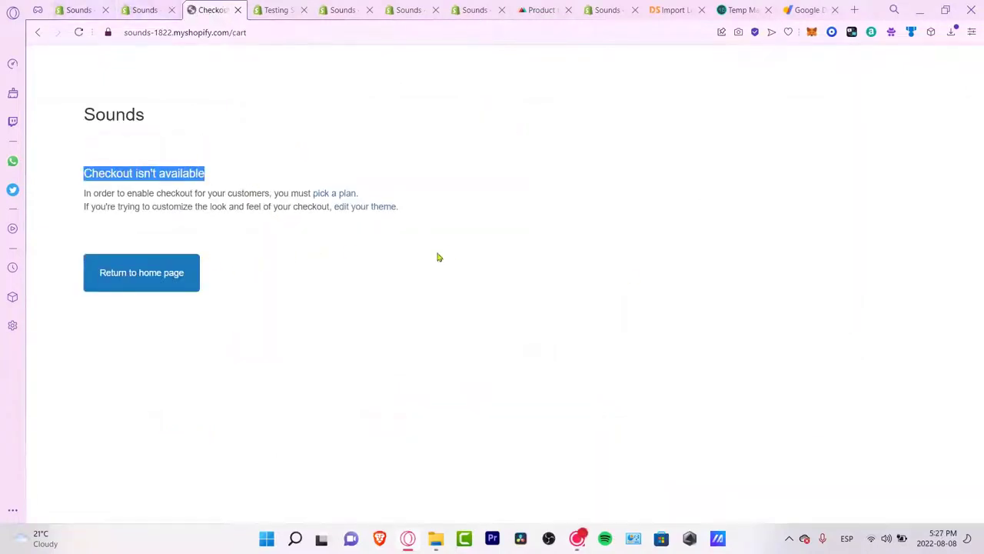
{"action": "left_click_drag", "start_coordinate": [431, 248], "coordinate": [99, 161]}
{"action": "left_click", "coordinate": [77, 10]}
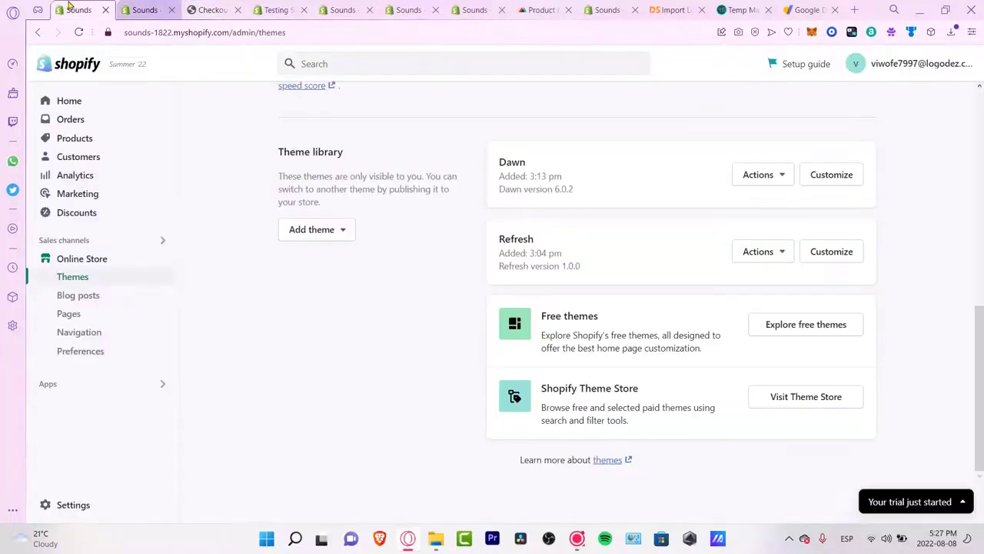
Step: Set checkout customer accounts to 'Accounts are optional'
{"action": "left_click", "coordinate": [139, 7]}
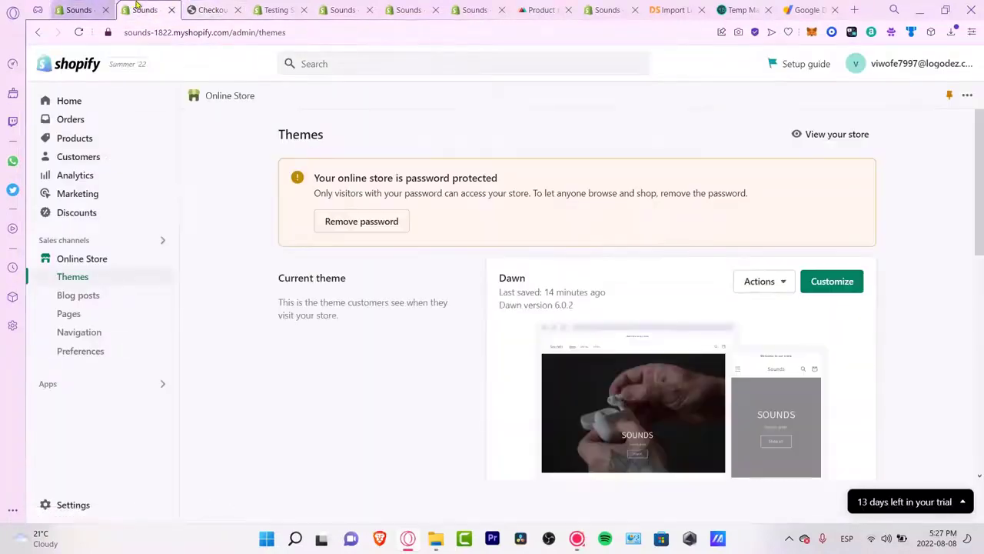
{"action": "left_click", "coordinate": [67, 508]}
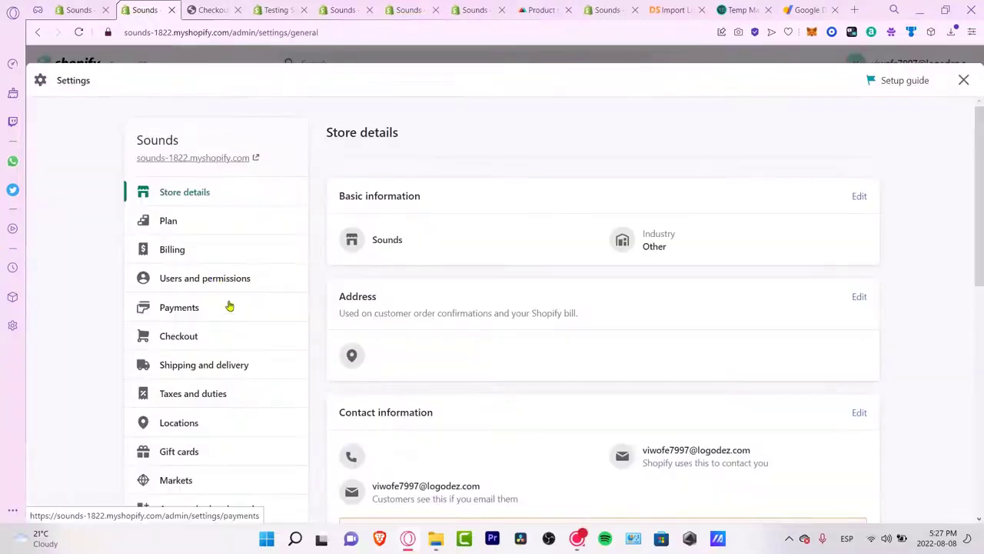
{"action": "left_click", "coordinate": [206, 343]}
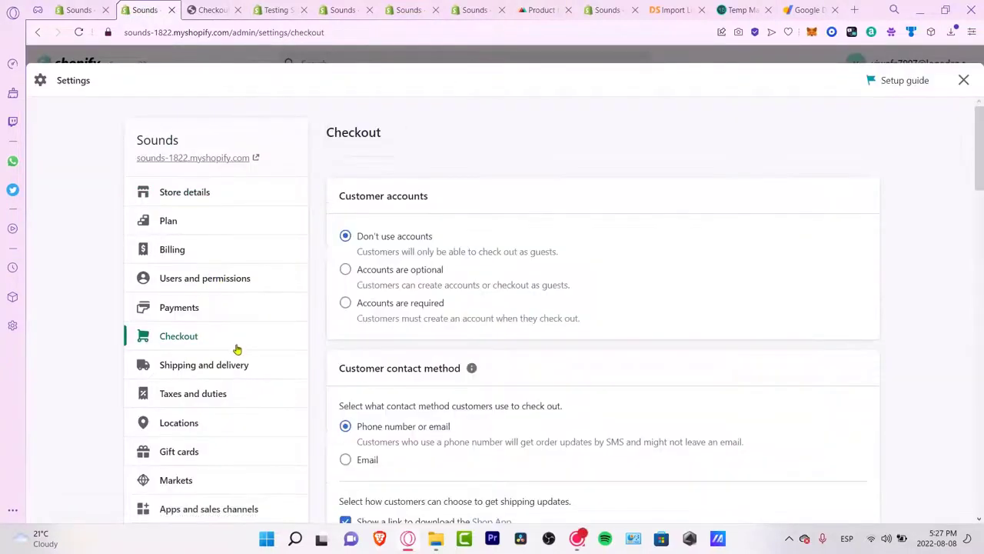
{"action": "left_click", "coordinate": [393, 276]}
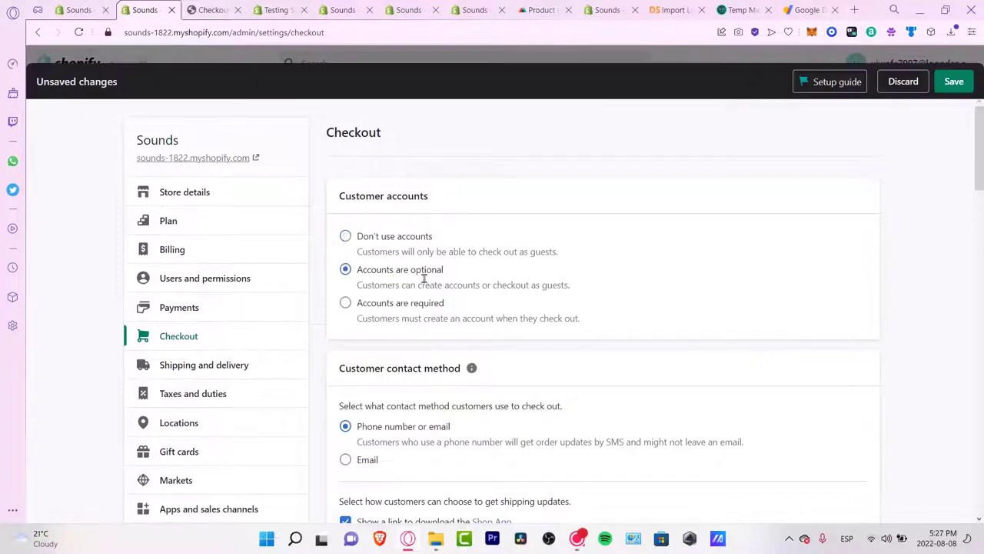
{"action": "scroll", "coordinate": [474, 323], "scroll_direction": "down", "scroll_amount": 5}
{"action": "scroll", "coordinate": [379, 282], "scroll_direction": "up", "scroll_amount": 5}
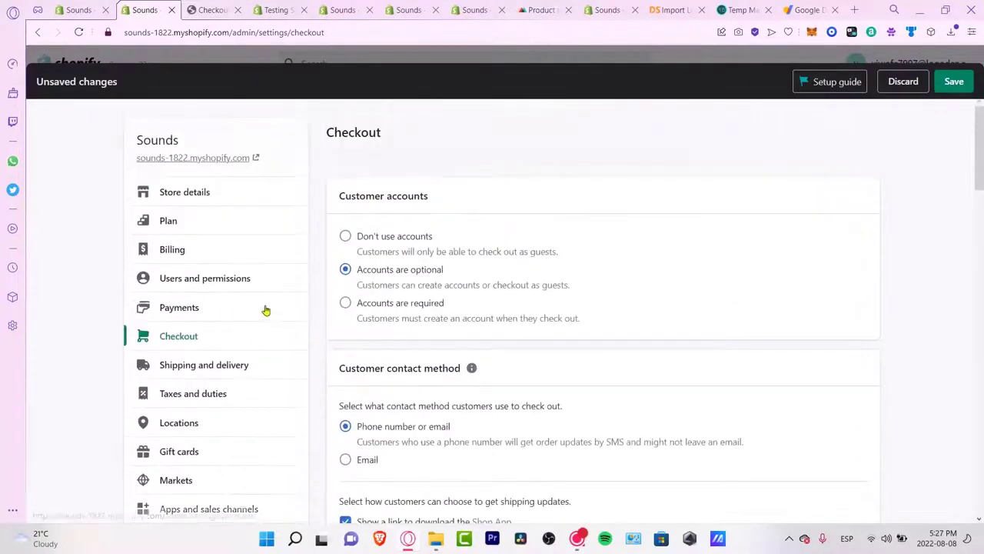
Step: Look over the payment providers and the manual payment method options in Payments settings
{"action": "left_click", "coordinate": [212, 311]}
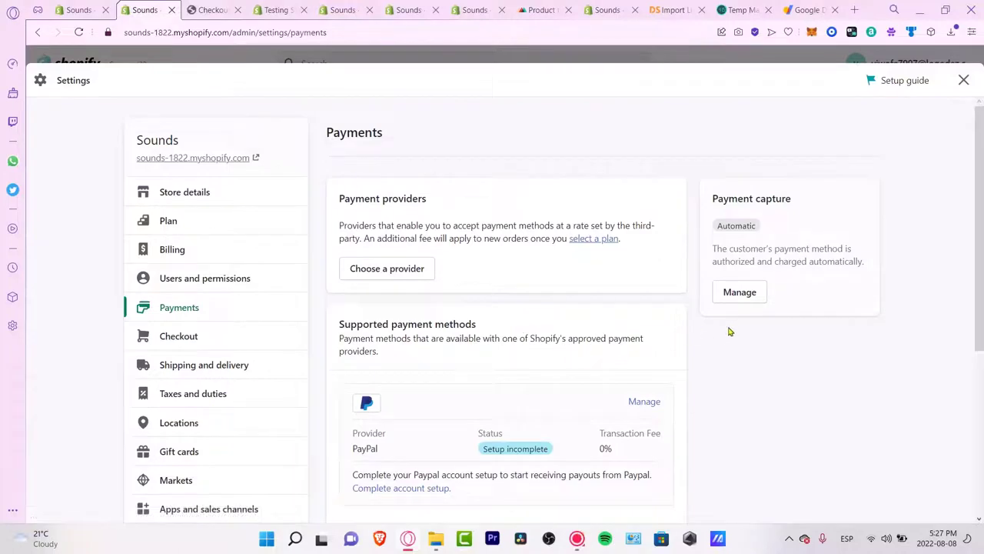
{"action": "scroll", "coordinate": [727, 336], "scroll_direction": "down", "scroll_amount": 4}
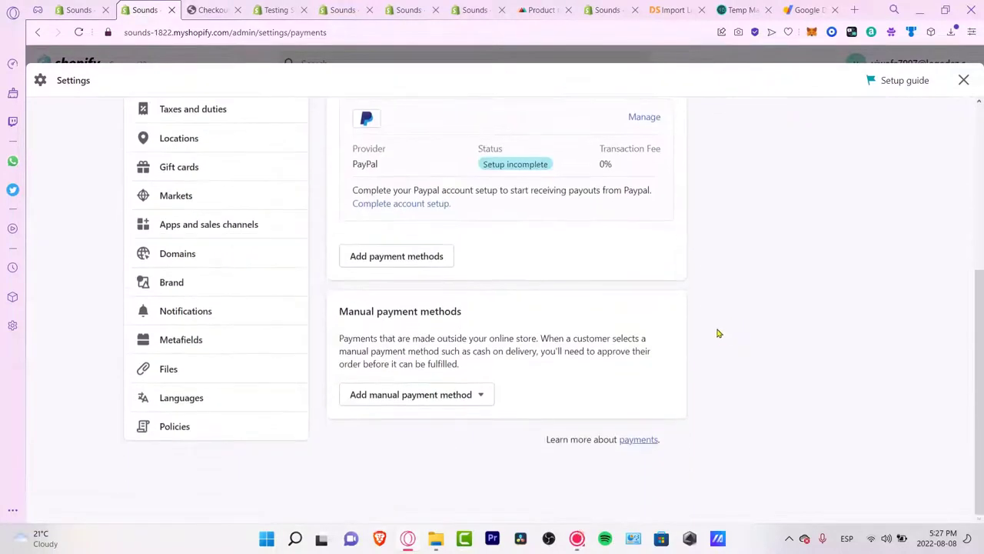
{"action": "left_click", "coordinate": [475, 398]}
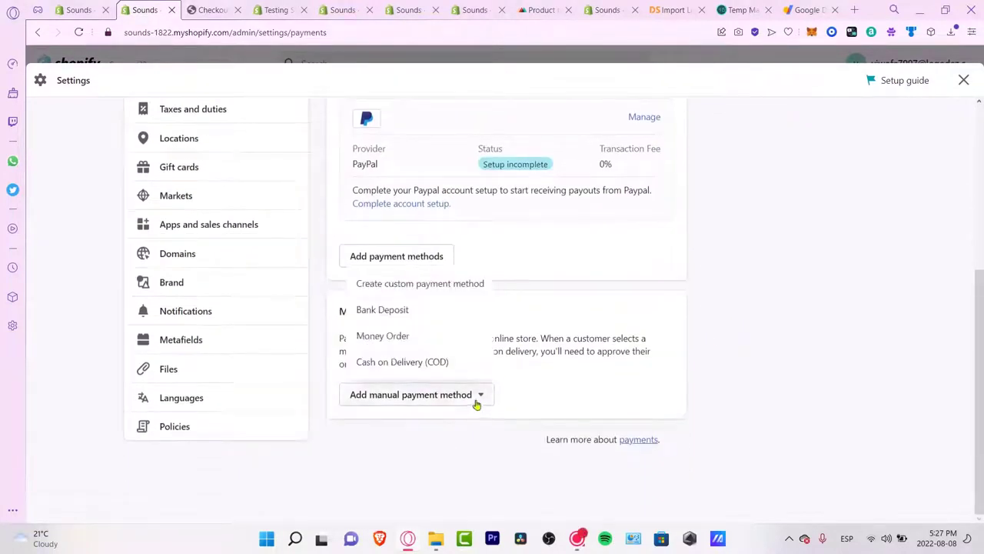
{"action": "left_click", "coordinate": [549, 310]}
{"action": "left_click", "coordinate": [219, 10]}
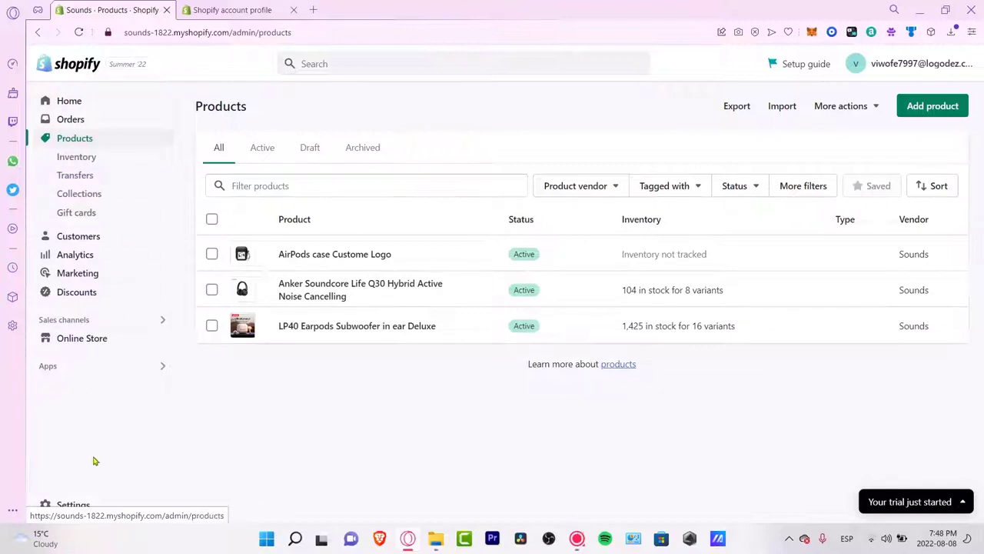
Step: Set up Mercado Pago as a third-party provider, entering the client ID, and save with test mode on
{"action": "left_click", "coordinate": [80, 505]}
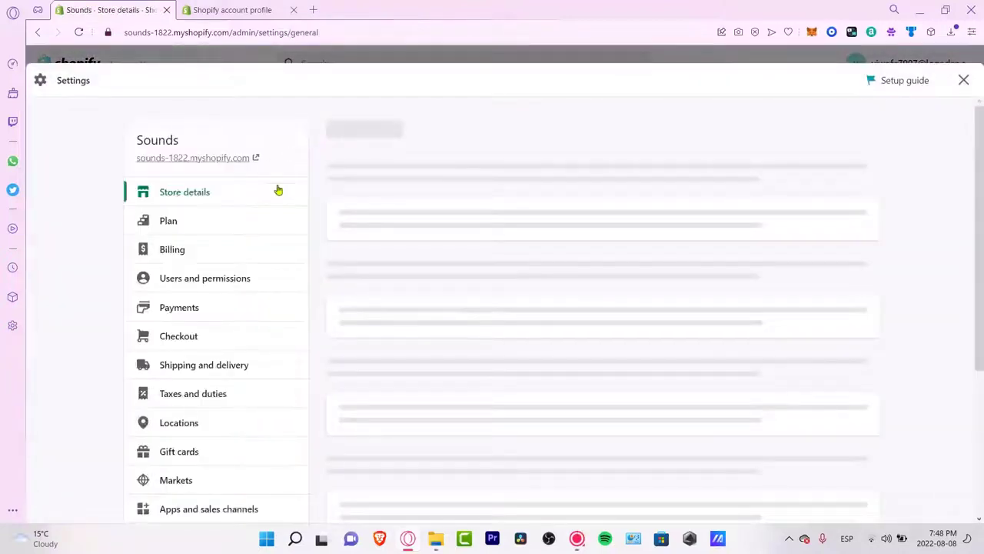
{"action": "left_click", "coordinate": [194, 317]}
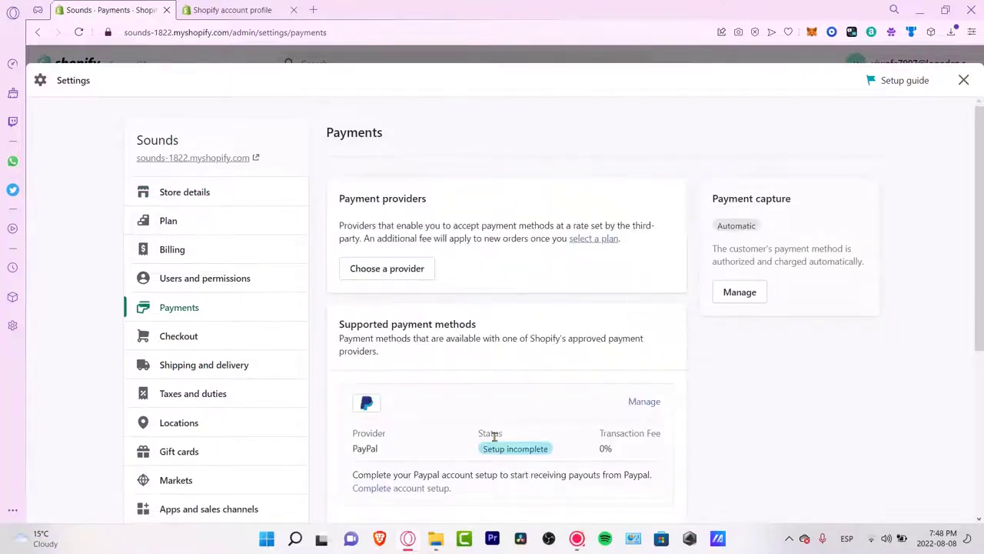
{"action": "left_click", "coordinate": [396, 270]}
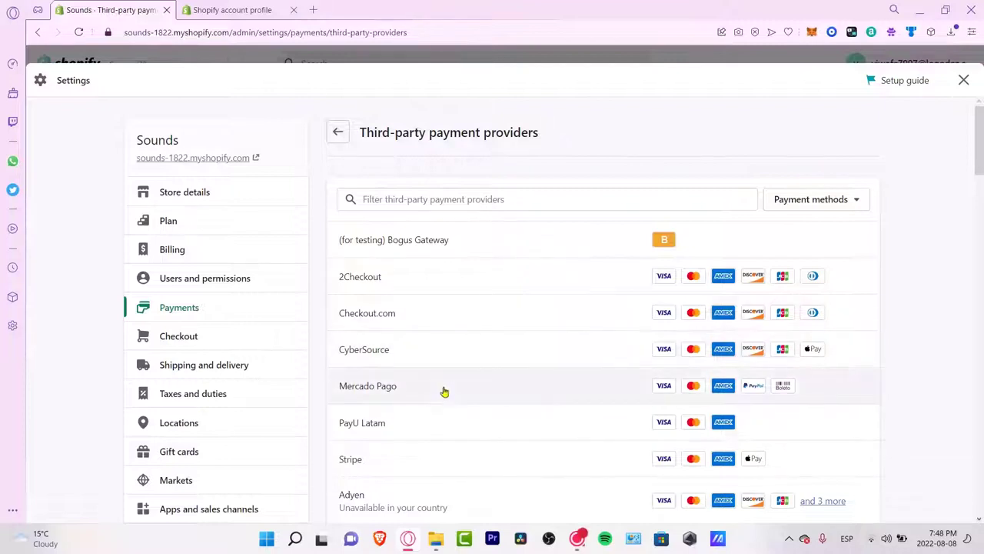
{"action": "left_click", "coordinate": [469, 389]}
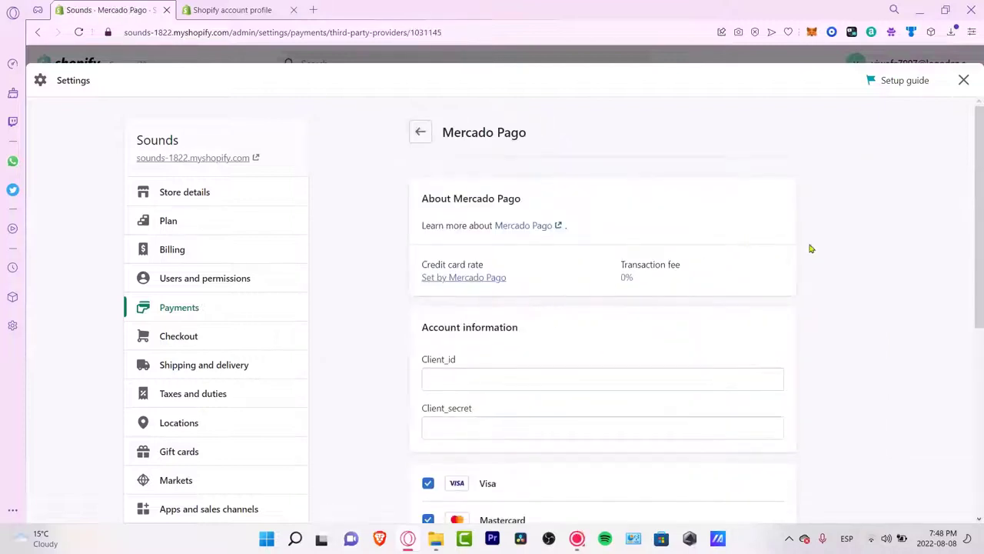
{"action": "left_click", "coordinate": [533, 374]}
{"action": "scroll", "coordinate": [624, 334], "scroll_direction": "down", "scroll_amount": 3}
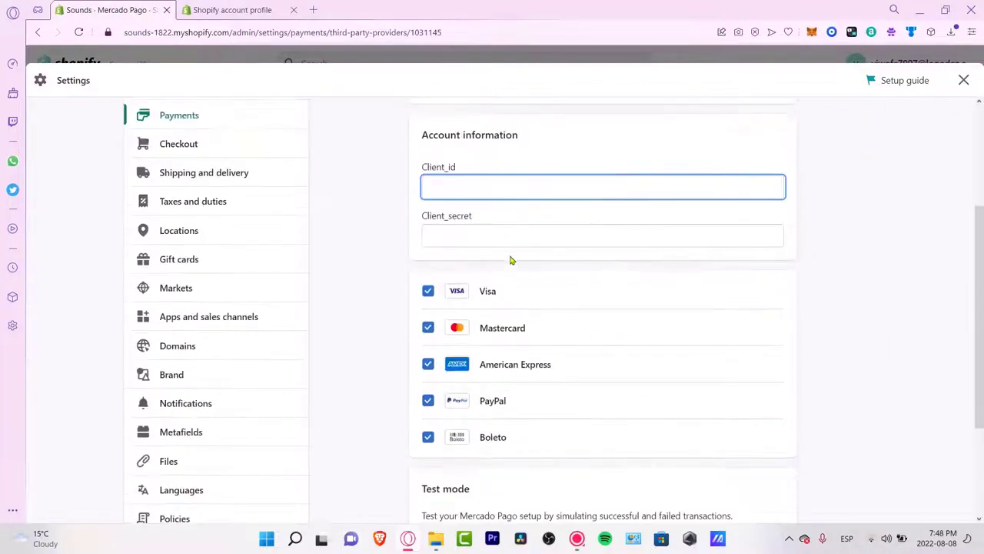
{"action": "left_click", "coordinate": [515, 239]}
{"action": "left_click", "coordinate": [530, 190]}
{"action": "scroll", "coordinate": [582, 415], "scroll_direction": "down", "scroll_amount": 3}
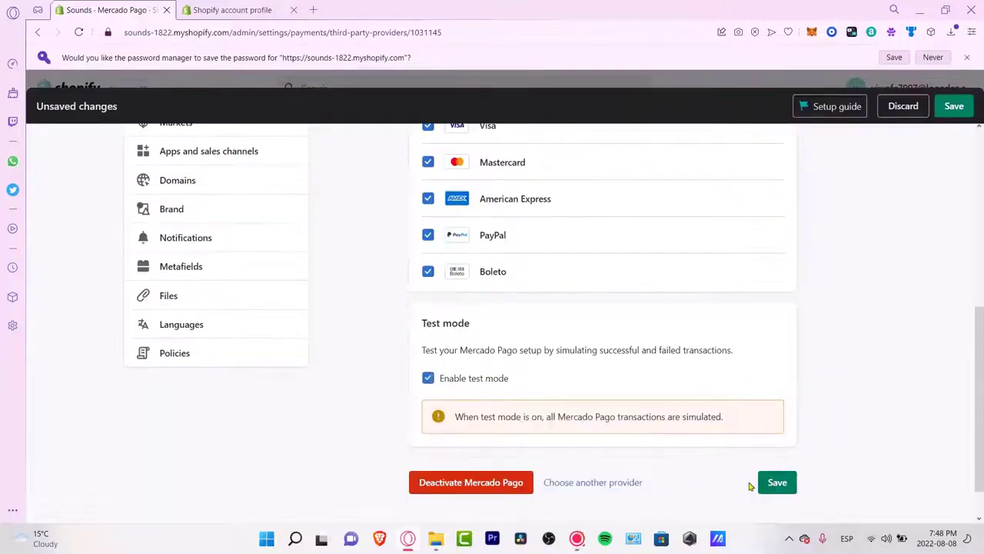
{"action": "left_click", "coordinate": [773, 484]}
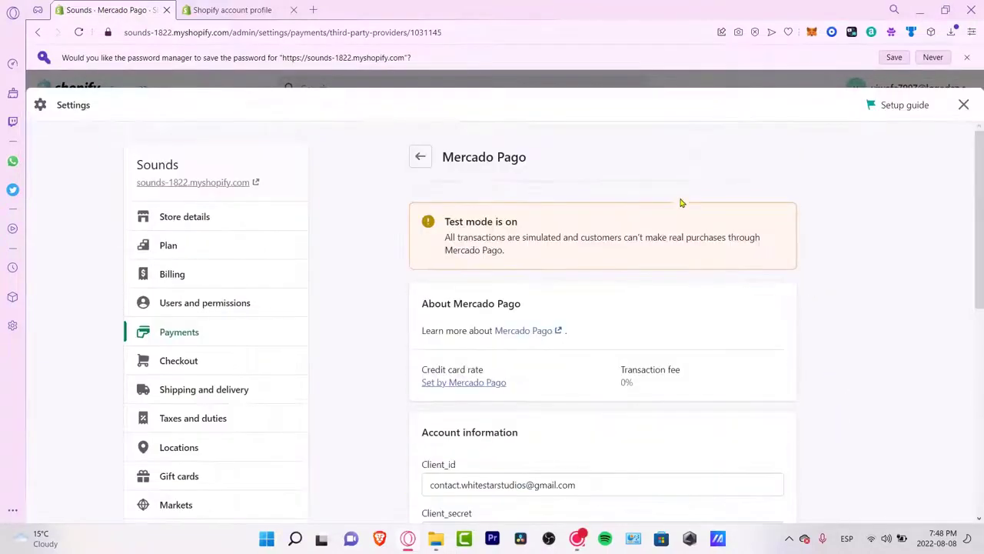
Step: Look at the Checkout settings, then go to the Shopify account profile page
{"action": "left_click", "coordinate": [263, 360]}
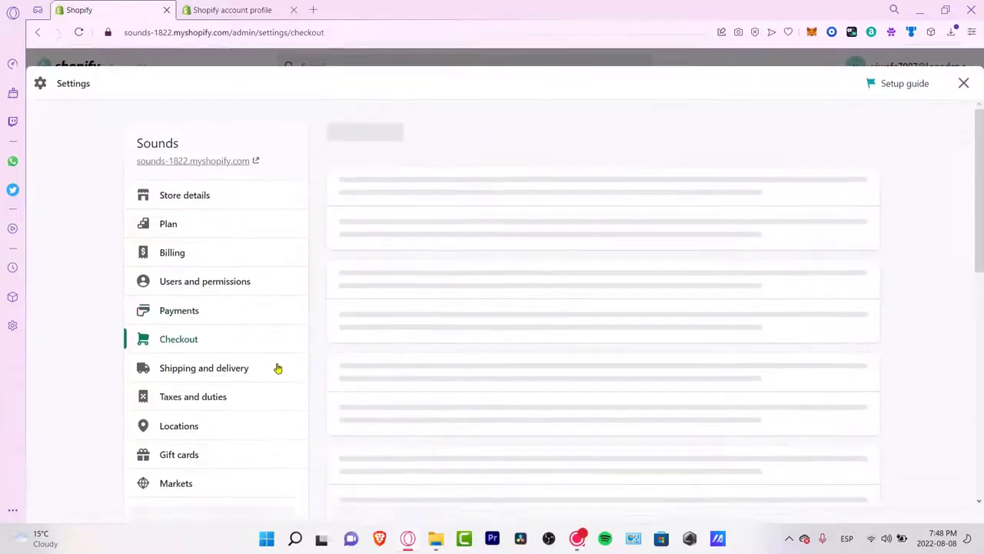
{"action": "scroll", "coordinate": [634, 369], "scroll_direction": "down", "scroll_amount": 5}
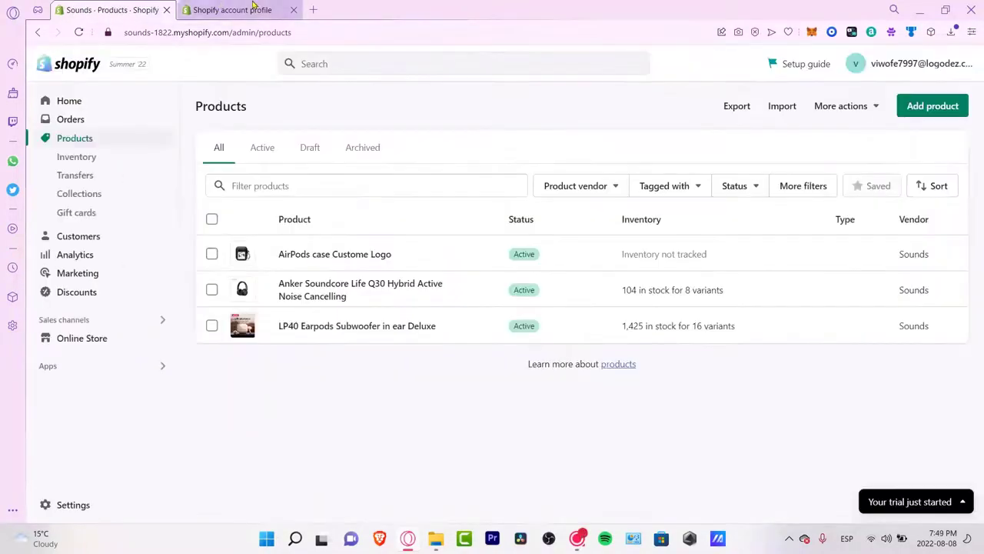
{"action": "left_click", "coordinate": [253, 6]}
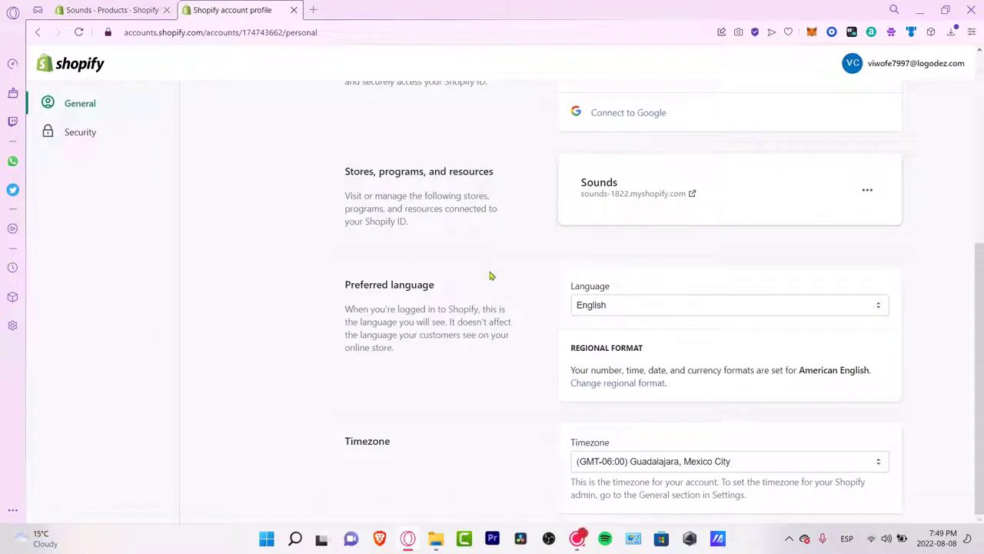
Step: Save a new 'Contact us' page pointing visitors to EXAMPLE.COM, then return to Home
{"action": "left_click", "coordinate": [111, 9]}
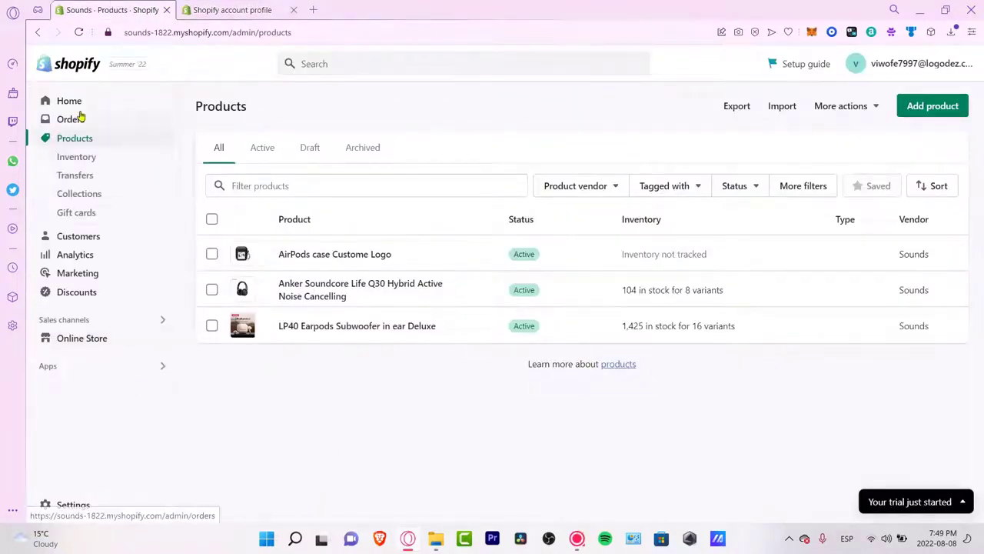
{"action": "left_click", "coordinate": [117, 340]}
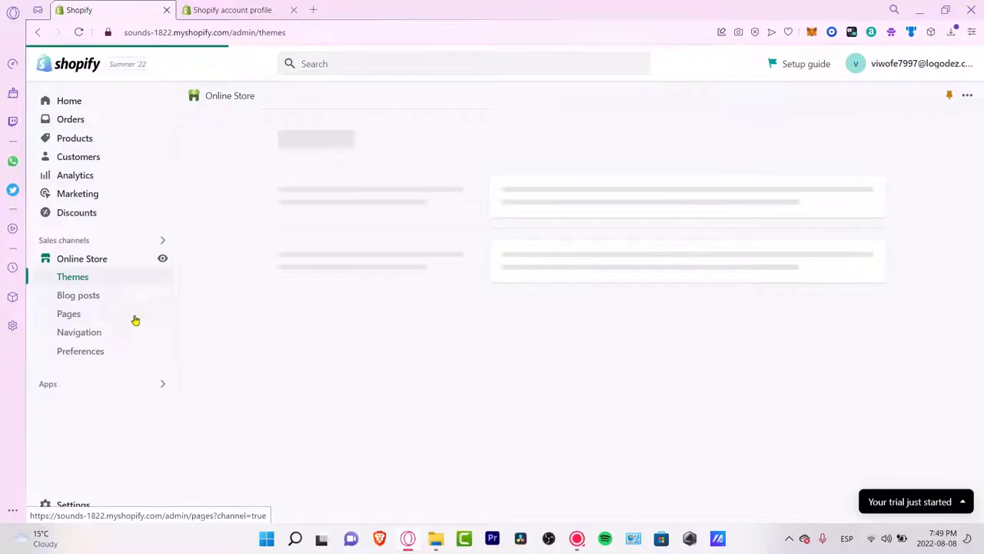
{"action": "left_click", "coordinate": [98, 315]}
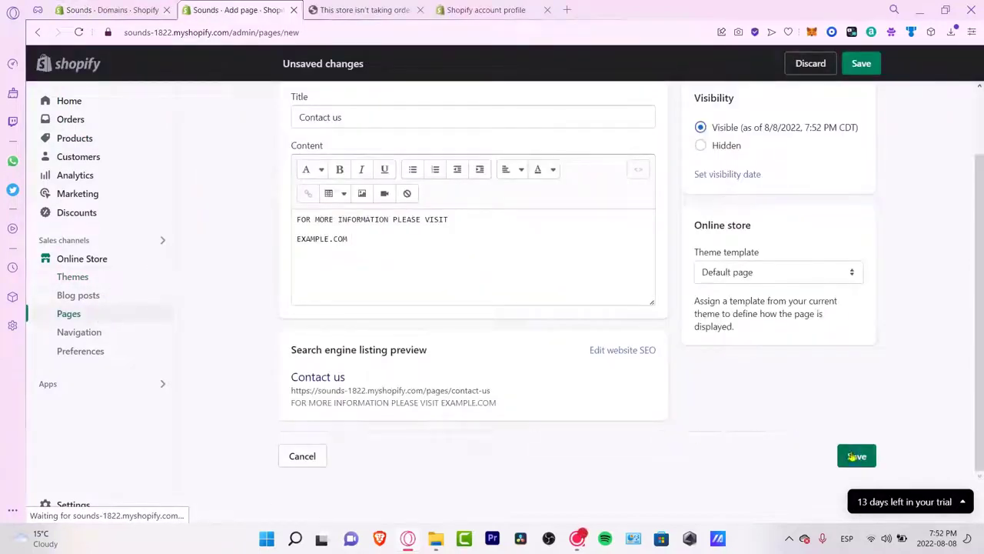
{"action": "left_click", "coordinate": [851, 454]}
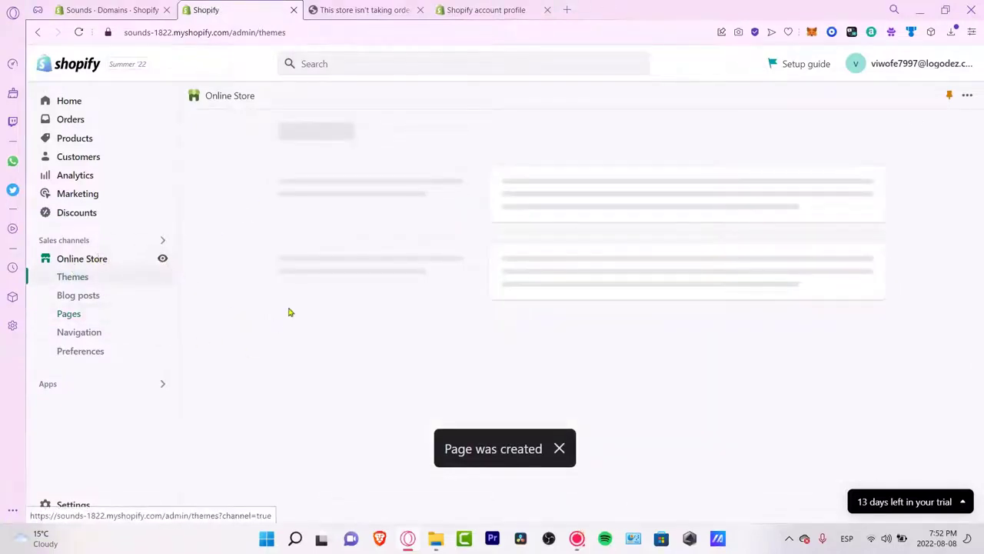
{"action": "scroll", "coordinate": [496, 292], "scroll_direction": "down", "scroll_amount": 5}
{"action": "scroll", "coordinate": [496, 293], "scroll_direction": "down", "scroll_amount": 2}
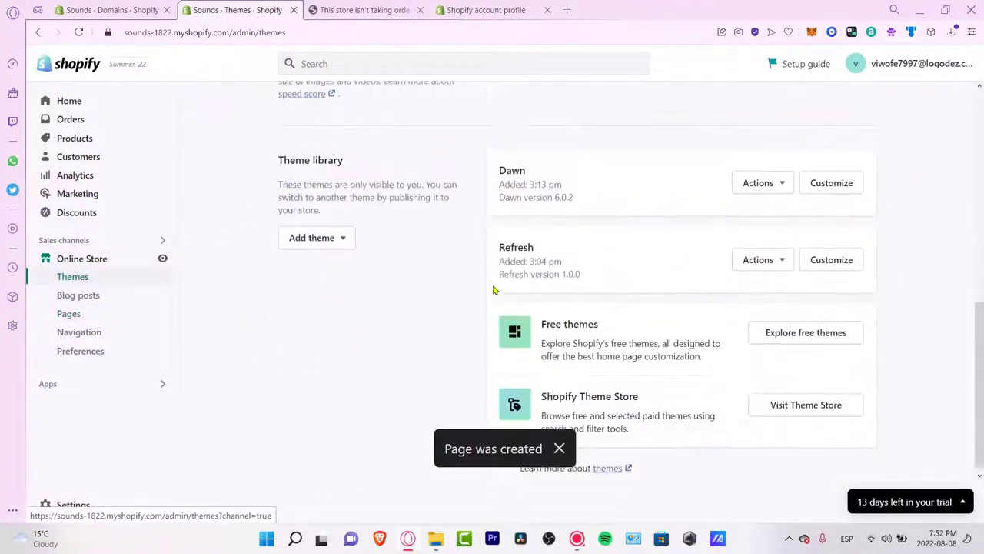
{"action": "left_click", "coordinate": [57, 109]}
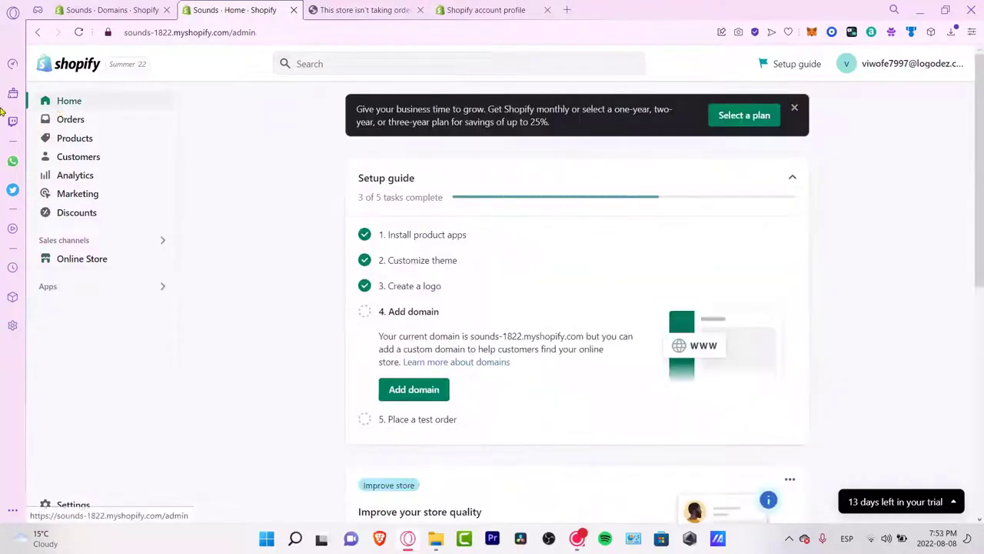
{"action": "scroll", "coordinate": [537, 329], "scroll_direction": "down", "scroll_amount": 4}
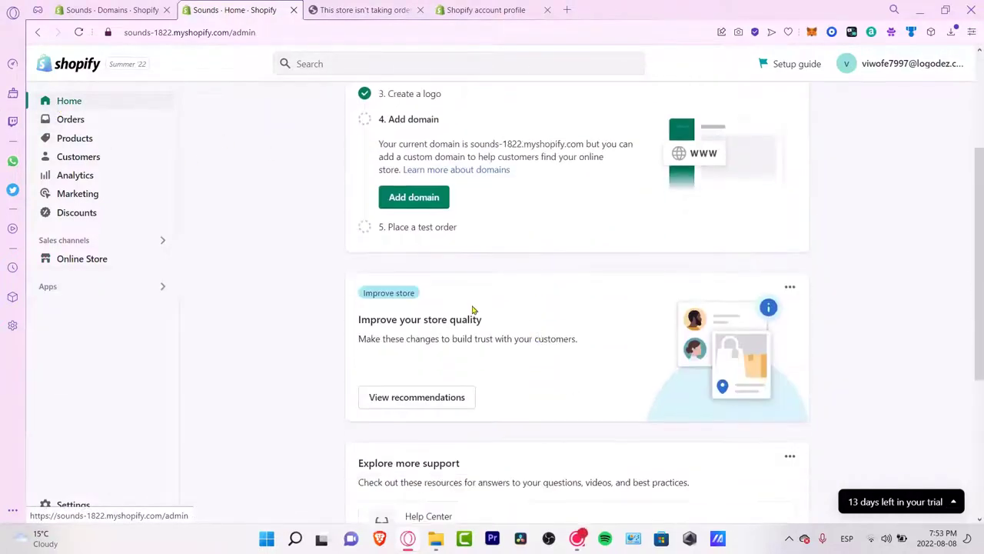
Step: Mark 'Add an About Us page' as already done in the store quality recommendations, then close the summary
{"action": "left_click_drag", "start_coordinate": [395, 324], "coordinate": [492, 325]}
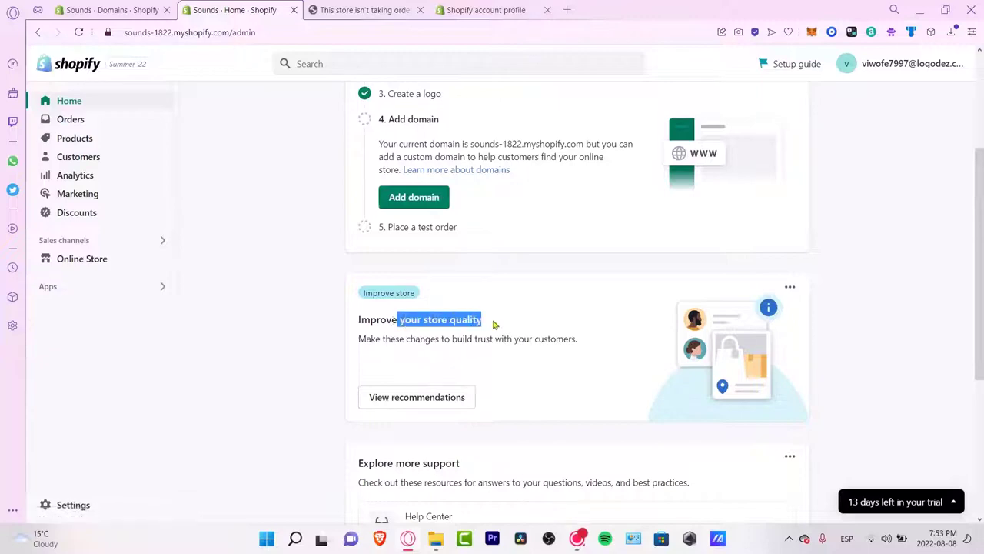
{"action": "left_click", "coordinate": [500, 342]}
{"action": "left_click", "coordinate": [457, 399]}
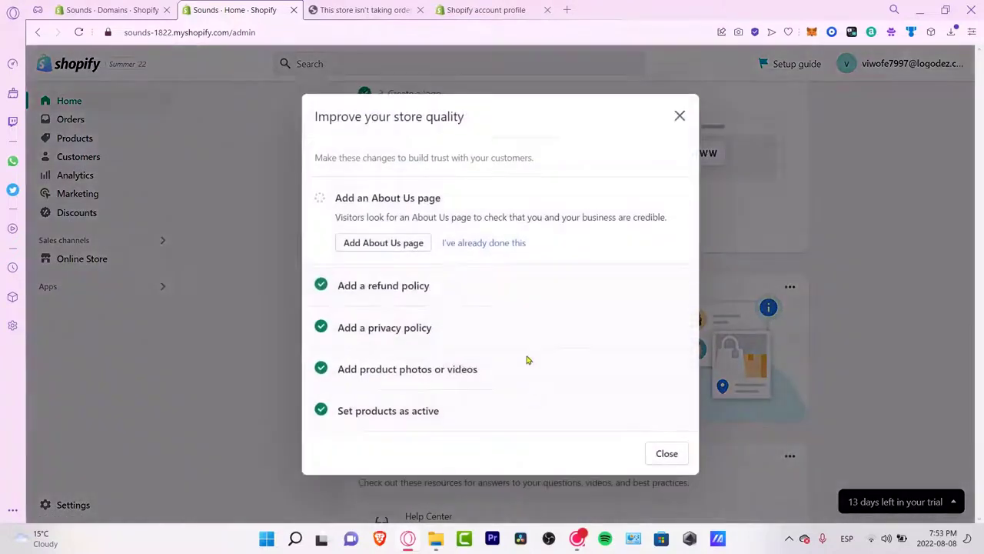
{"action": "left_click", "coordinate": [496, 244]}
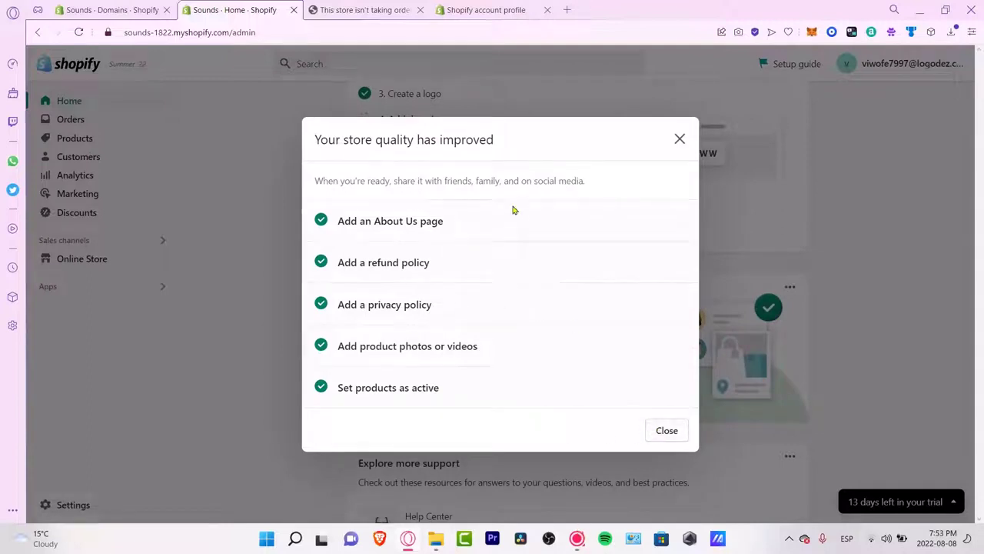
{"action": "left_click_drag", "start_coordinate": [475, 222], "coordinate": [410, 222]}
{"action": "left_click", "coordinate": [454, 258]}
{"action": "left_click", "coordinate": [666, 432]}
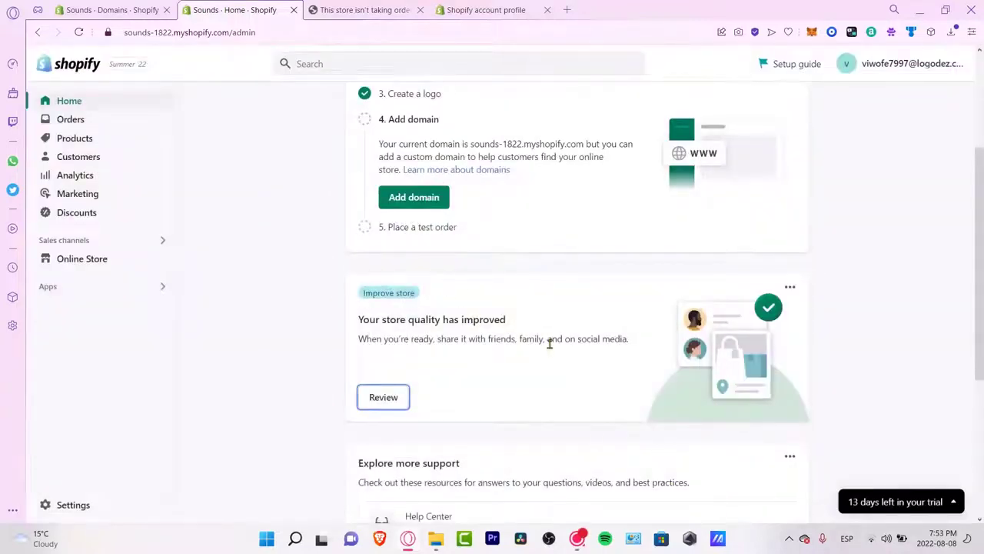
{"action": "scroll", "coordinate": [554, 355], "scroll_direction": "down", "scroll_amount": 3}
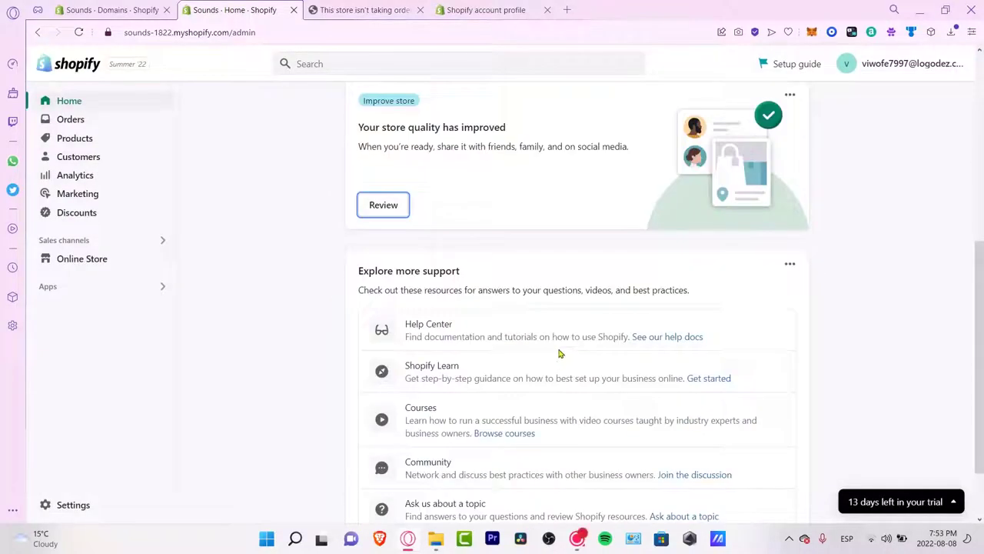
{"action": "scroll", "coordinate": [560, 352], "scroll_direction": "down", "scroll_amount": 1}
{"action": "scroll", "coordinate": [561, 352], "scroll_direction": "up", "scroll_amount": 5}
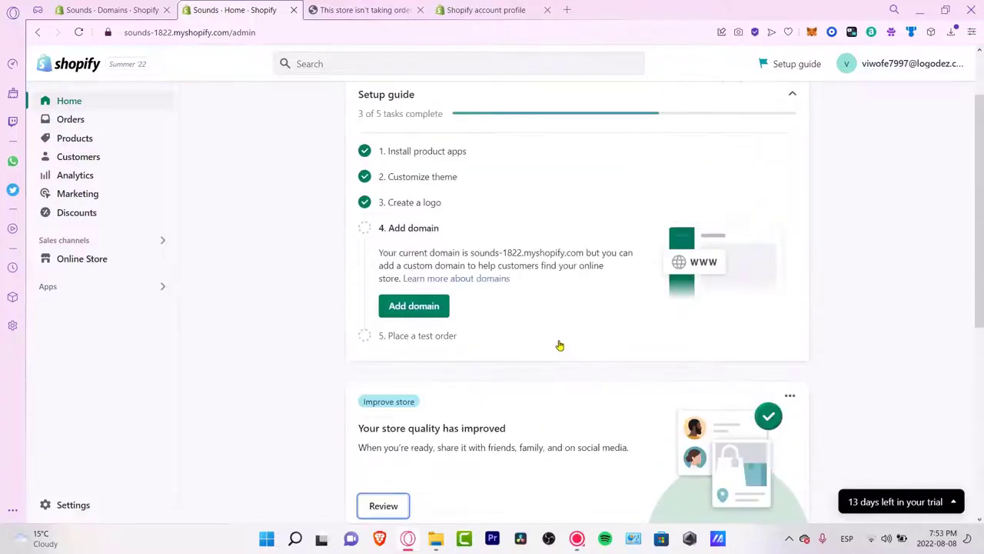
Step: Change the myshopify.com address to soundsf.myshopify.com and dismiss the custom domain task guidance
{"action": "left_click", "coordinate": [433, 304]}
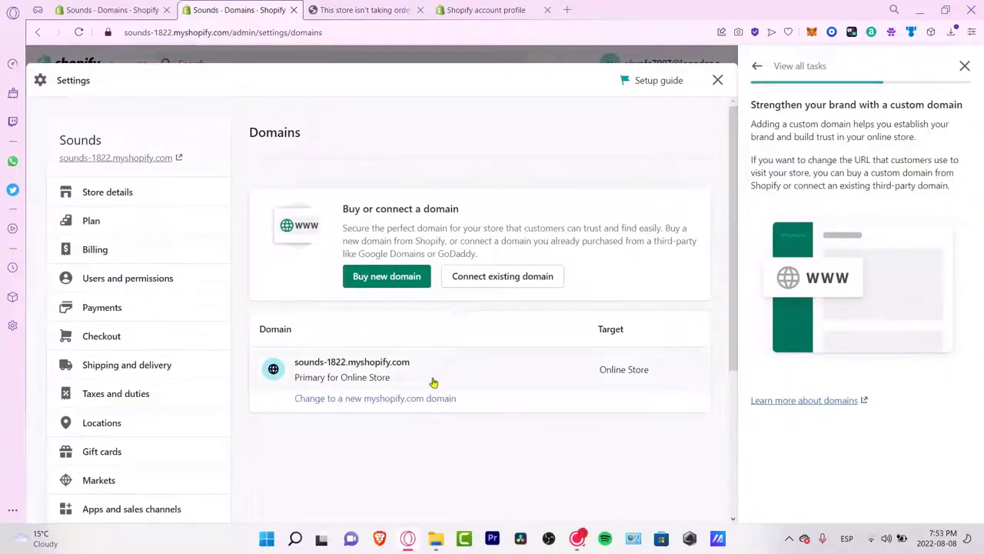
{"action": "left_click", "coordinate": [365, 399]}
{"action": "left_click", "coordinate": [347, 307]}
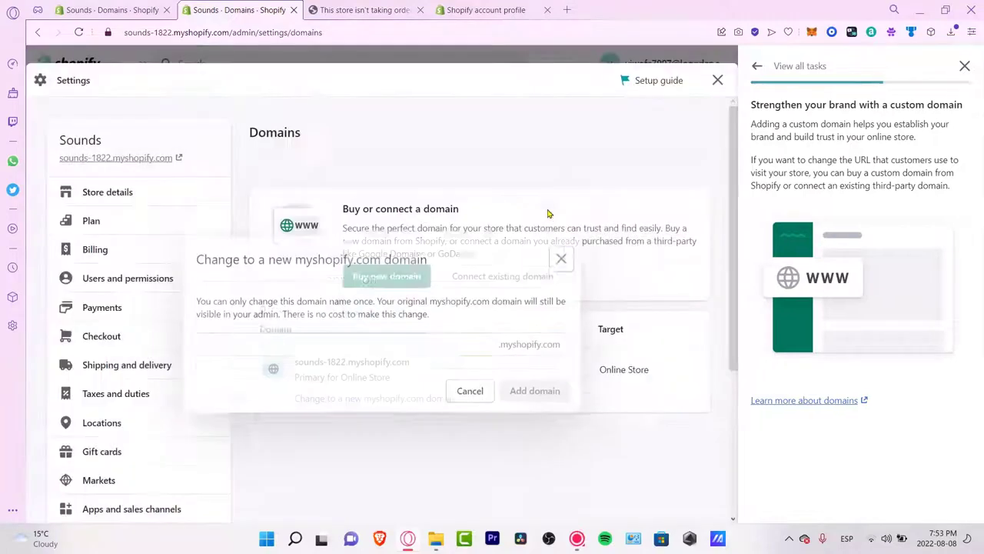
{"action": "left_click", "coordinate": [551, 216]}
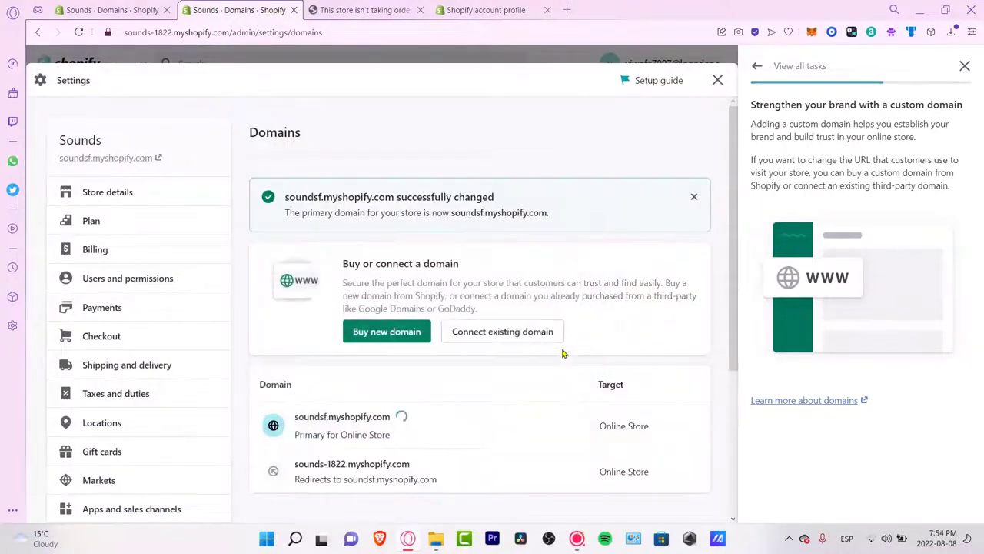
{"action": "scroll", "coordinate": [711, 302], "scroll_direction": "down", "scroll_amount": 3}
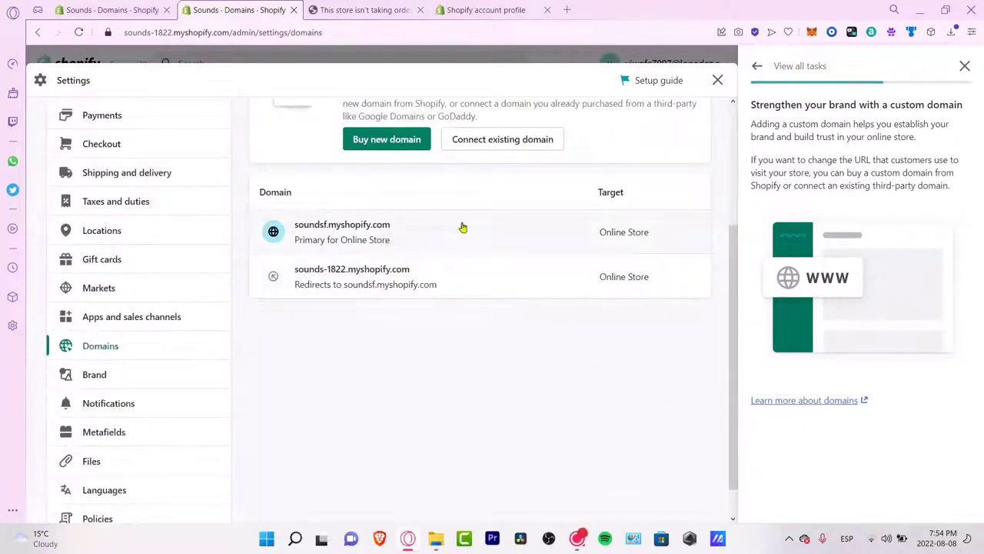
{"action": "left_click", "coordinate": [965, 66]}
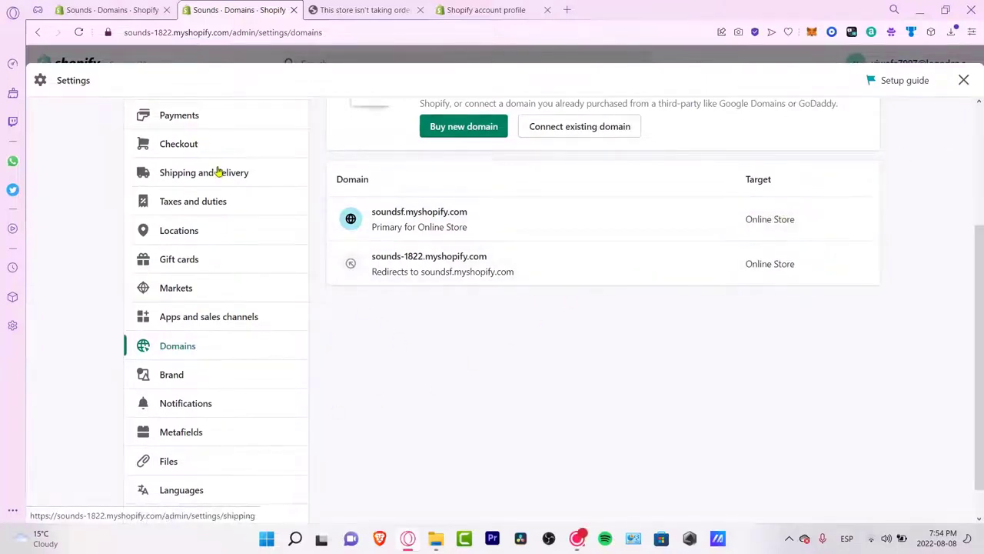
{"action": "scroll", "coordinate": [219, 231], "scroll_direction": "up", "scroll_amount": 3}
Step: In Payments, search payment methods by provider and activate 2C2P
{"action": "left_click", "coordinate": [213, 310]}
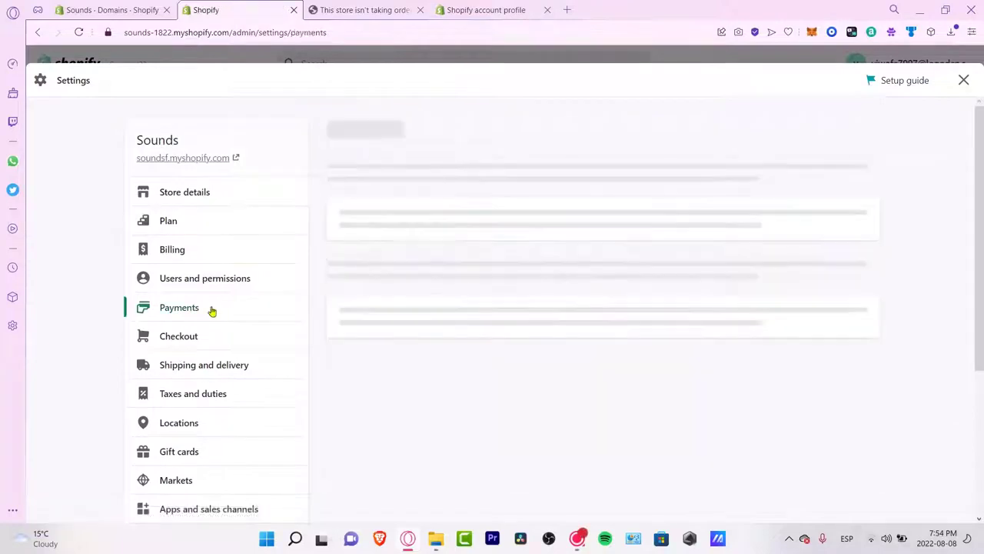
{"action": "scroll", "coordinate": [525, 433], "scroll_direction": "down", "scroll_amount": 3}
{"action": "scroll", "coordinate": [525, 433], "scroll_direction": "down", "scroll_amount": 3}
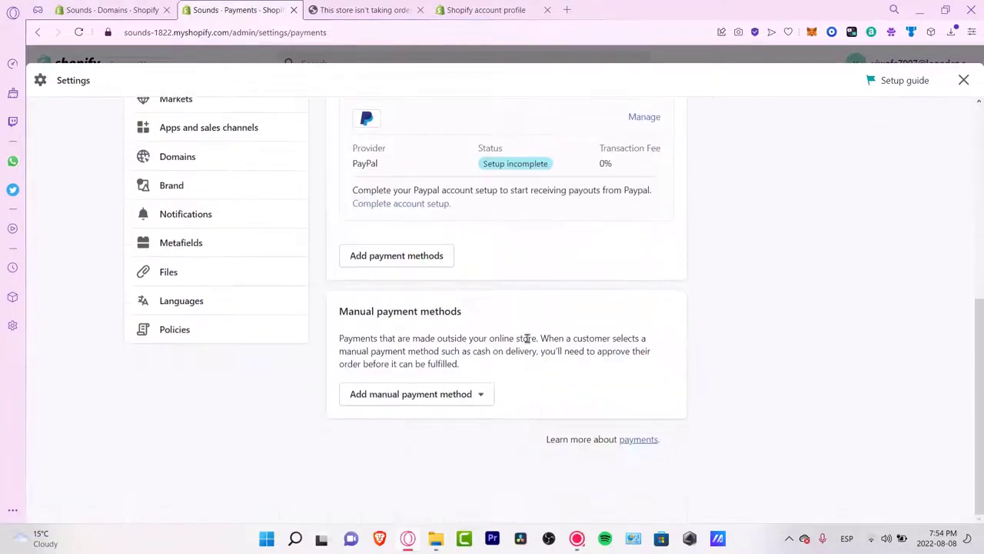
{"action": "left_click", "coordinate": [451, 264]}
{"action": "left_click", "coordinate": [600, 227]}
{"action": "left_click", "coordinate": [624, 192]}
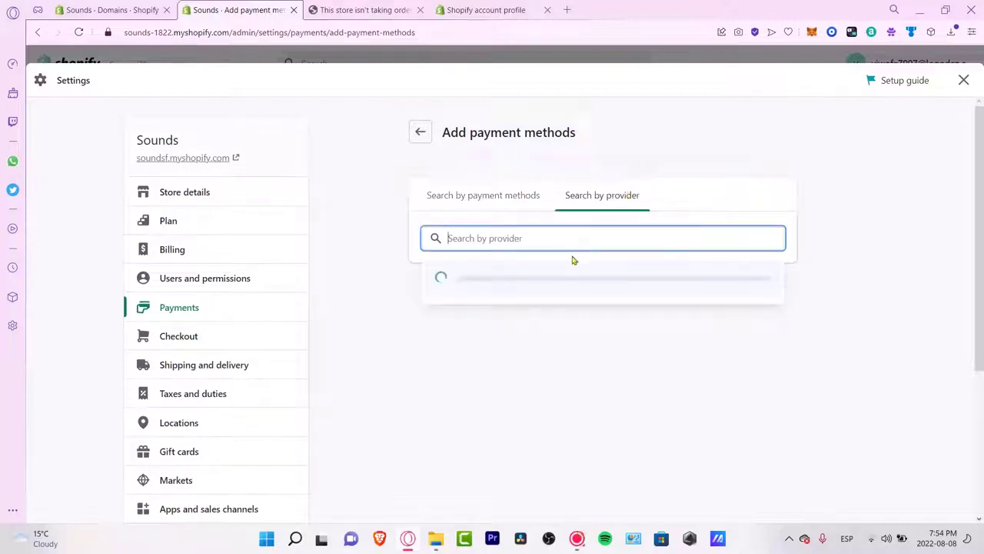
{"action": "type", "text": "vis"}
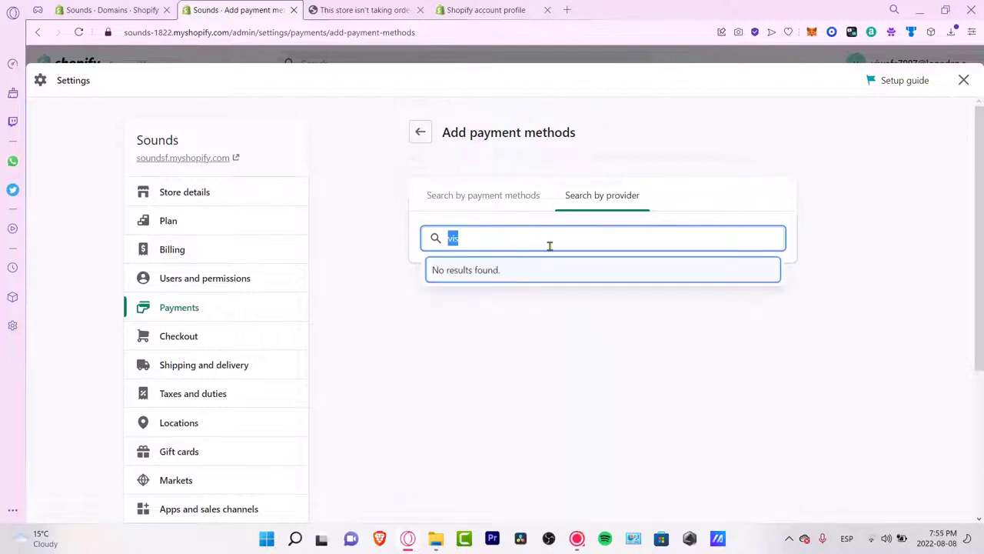
{"action": "key", "text": "BackSpace"}
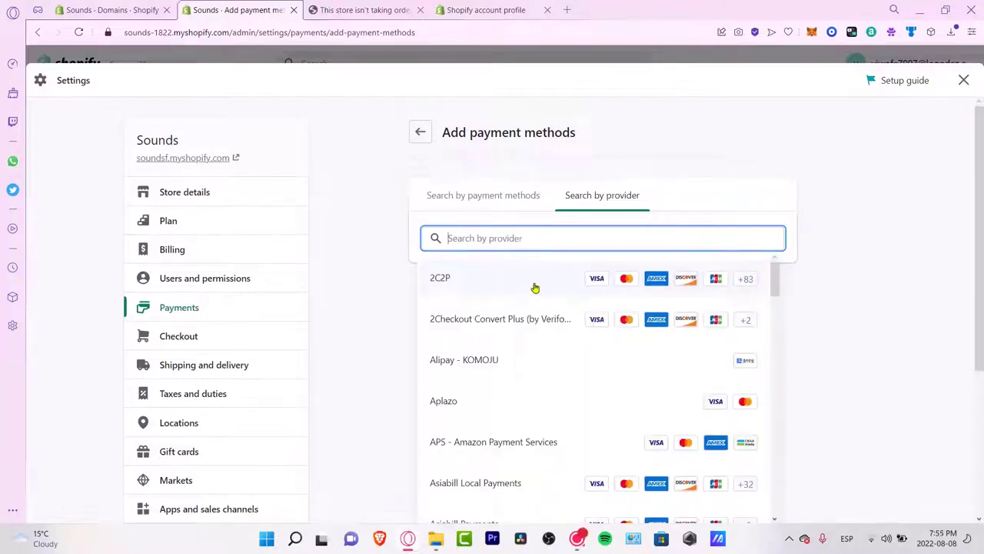
{"action": "left_click", "coordinate": [536, 287]}
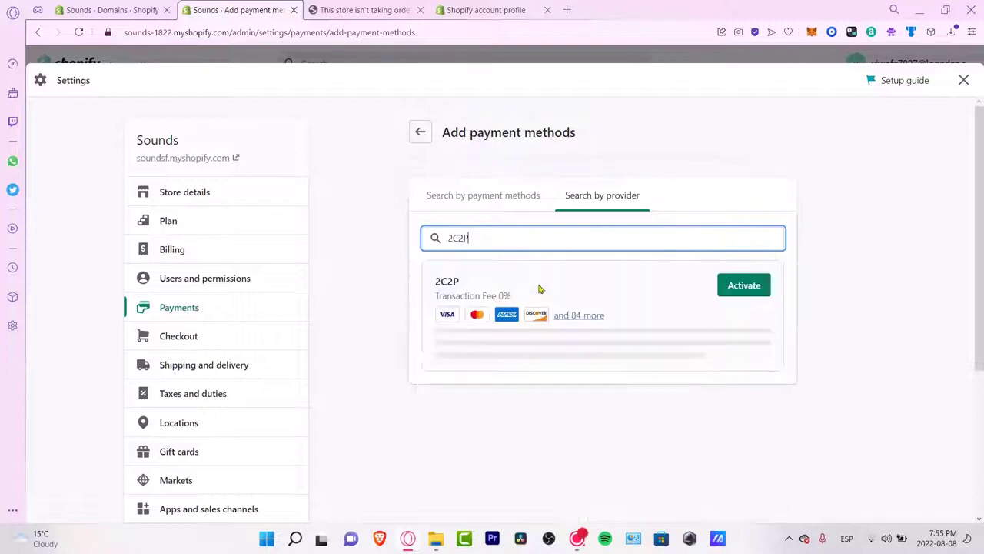
{"action": "left_click", "coordinate": [752, 285]}
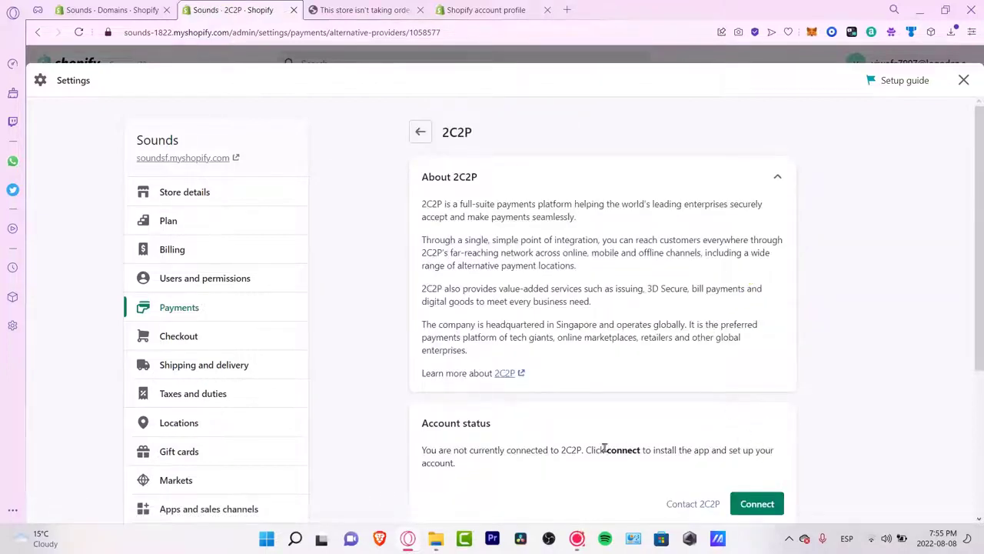
Step: Connect and install the 2C2P app, continuing to Sounds with the second account
{"action": "left_click_drag", "start_coordinate": [549, 451], "coordinate": [584, 451]}
{"action": "scroll", "coordinate": [641, 454], "scroll_direction": "down", "scroll_amount": 3}
{"action": "left_click", "coordinate": [745, 314]}
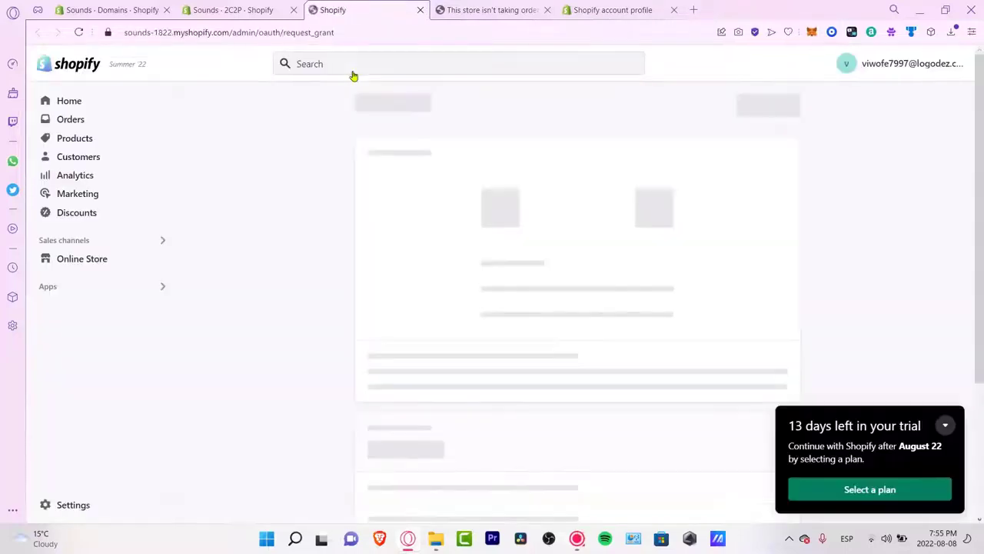
{"action": "left_click", "coordinate": [768, 109]}
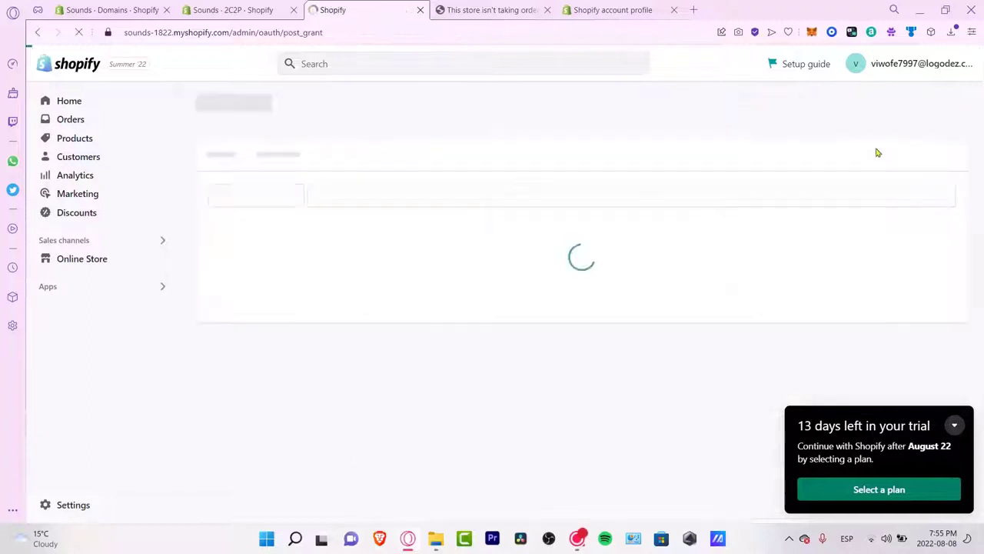
{"action": "left_click", "coordinate": [954, 428]}
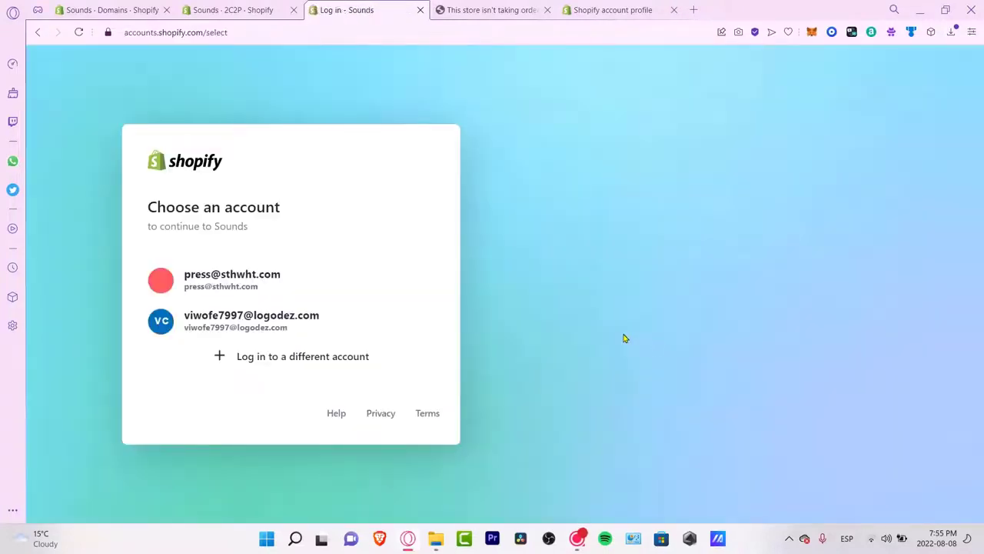
{"action": "left_click", "coordinate": [286, 323]}
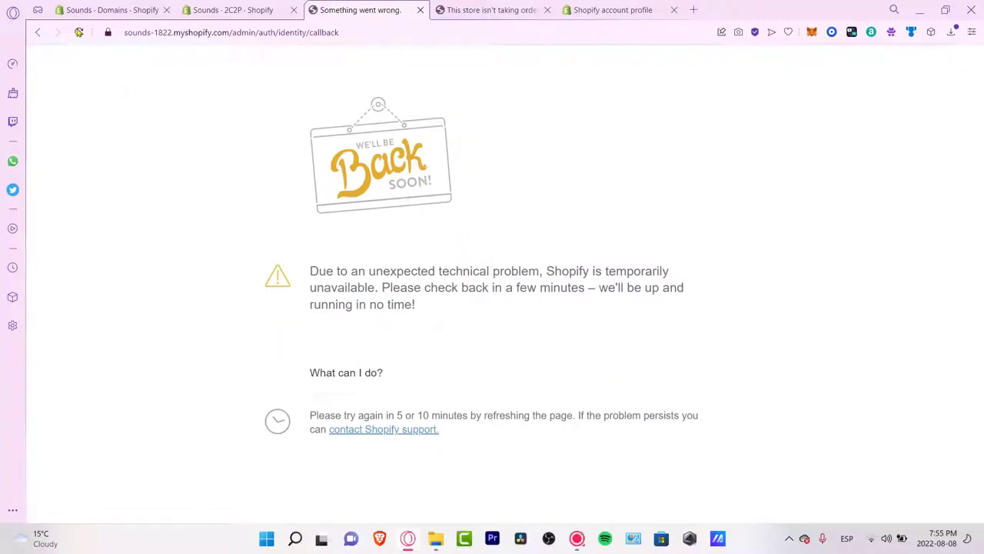
Step: Close the 'This store isn't taking orders' tab and go back from 2C2P settings to Add payment methods
{"action": "left_click", "coordinate": [494, 10]}
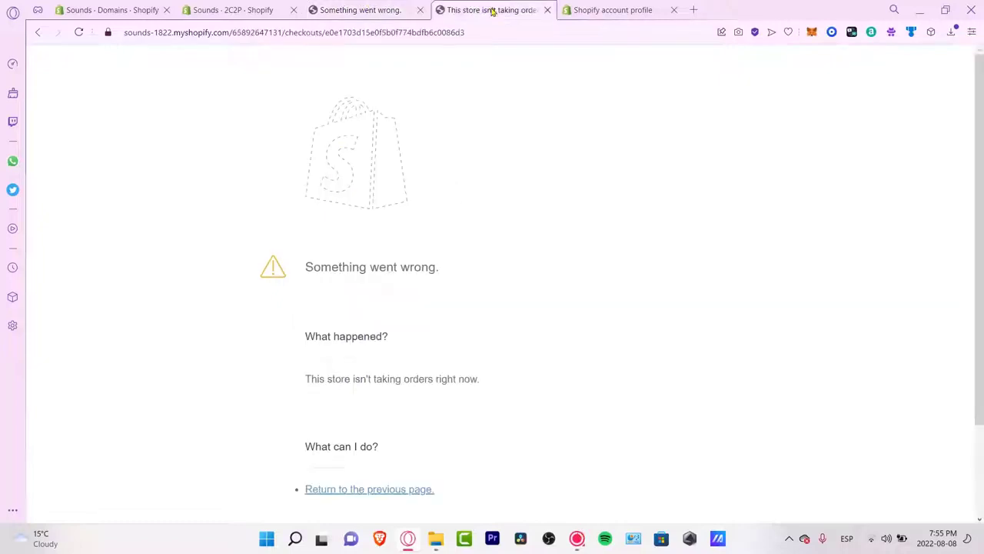
{"action": "left_click", "coordinate": [382, 9]}
{"action": "left_click", "coordinate": [488, 10]}
{"action": "left_click", "coordinate": [547, 10]}
{"action": "left_click", "coordinate": [412, 9]}
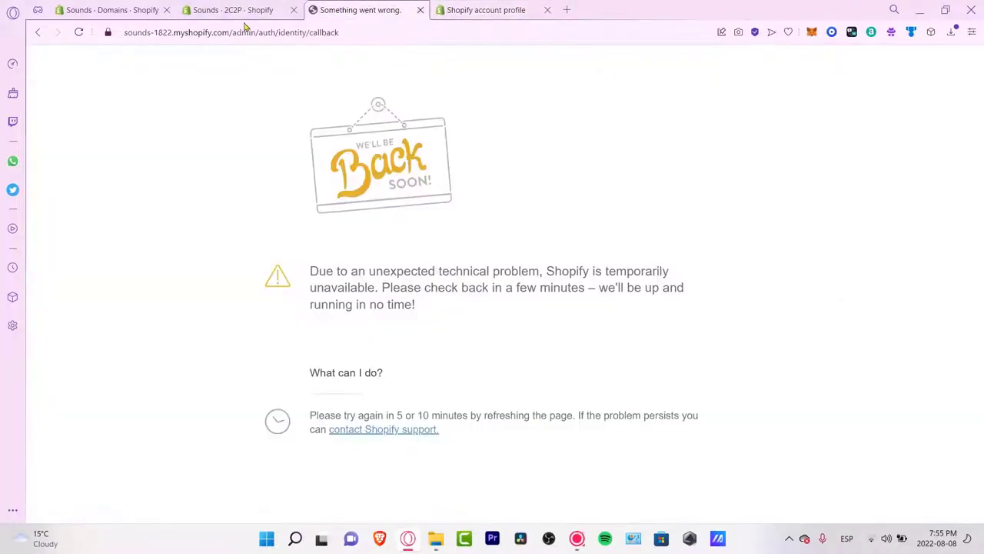
{"action": "left_click", "coordinate": [242, 9]}
{"action": "scroll", "coordinate": [550, 219], "scroll_direction": "up", "scroll_amount": 3}
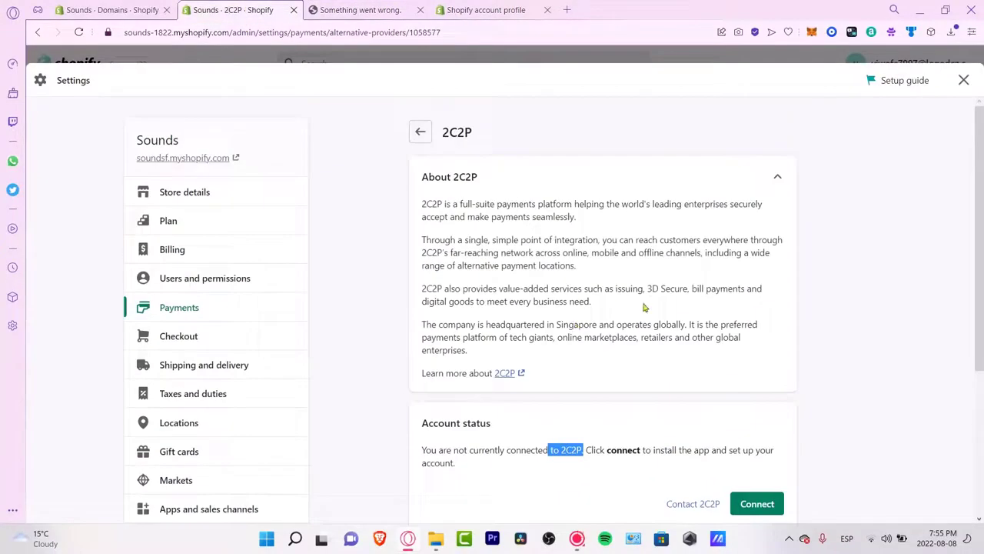
{"action": "left_click", "coordinate": [419, 128]}
{"action": "left_click", "coordinate": [479, 234]}
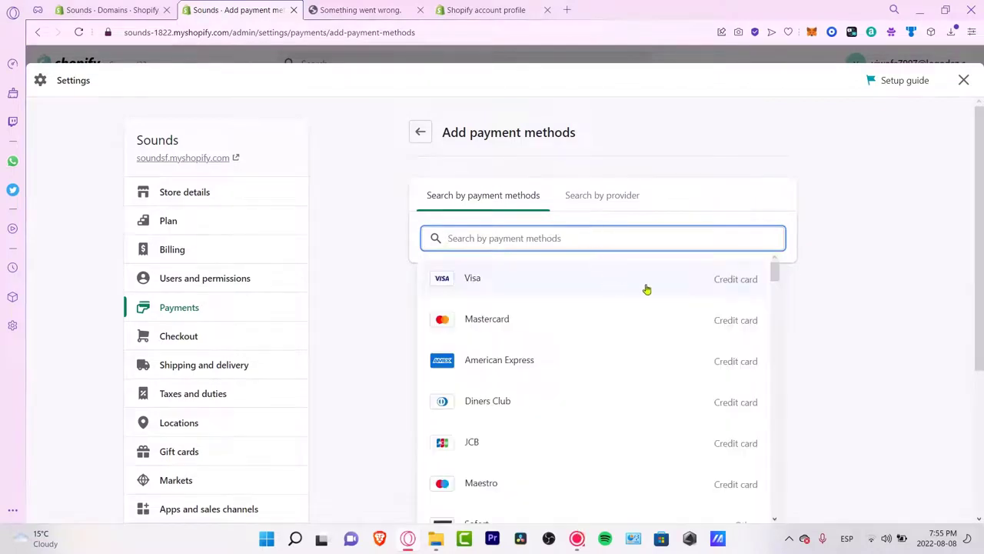
Step: Filter payment methods to Visa, Mastercard, American Express and Ethereum
{"action": "left_click", "coordinate": [543, 283]}
{"action": "left_click", "coordinate": [533, 345]}
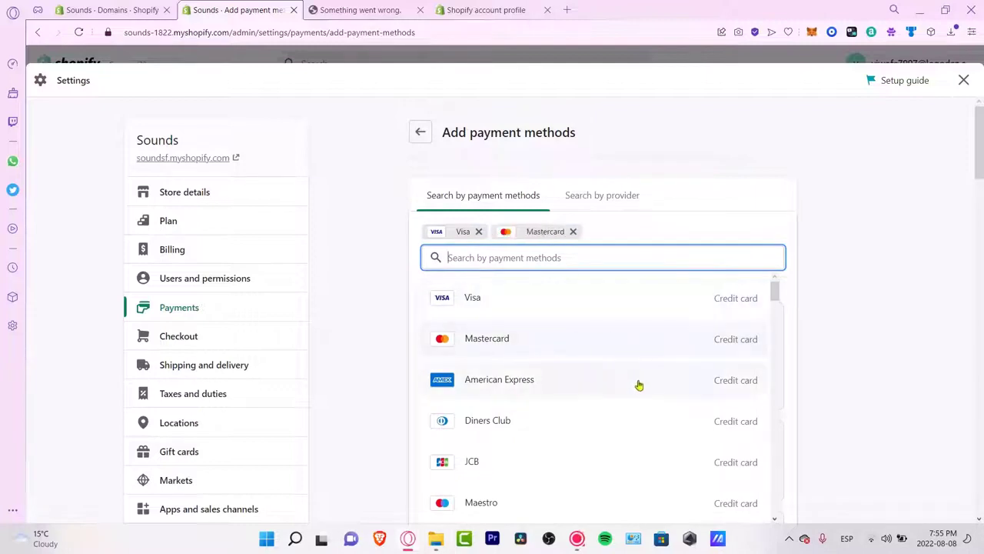
{"action": "left_click", "coordinate": [659, 398]}
{"action": "scroll", "coordinate": [658, 427], "scroll_direction": "down", "scroll_amount": 5}
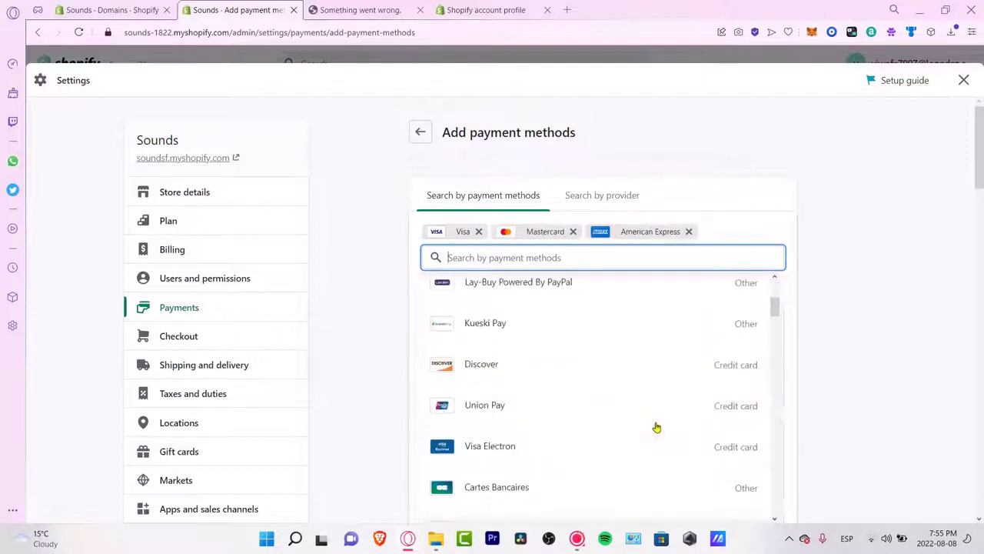
{"action": "scroll", "coordinate": [675, 408], "scroll_direction": "down", "scroll_amount": 5}
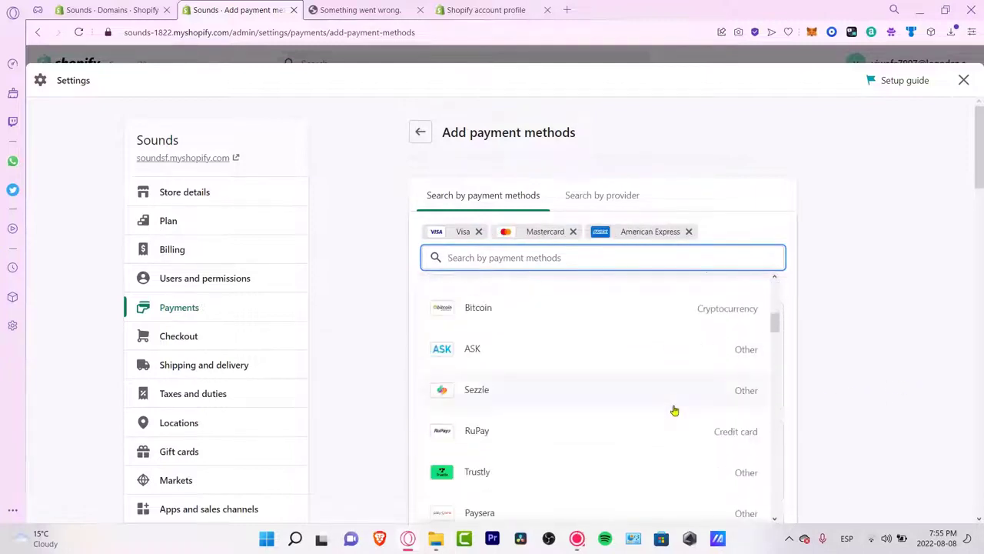
{"action": "scroll", "coordinate": [629, 308], "scroll_direction": "up", "scroll_amount": 3}
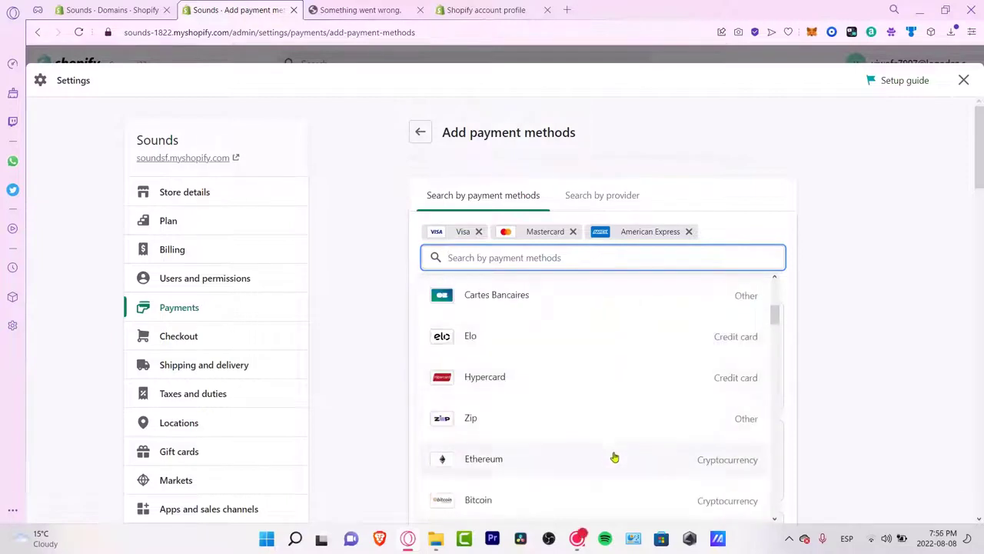
{"action": "left_click", "coordinate": [613, 458]}
{"action": "left_click", "coordinate": [787, 269]}
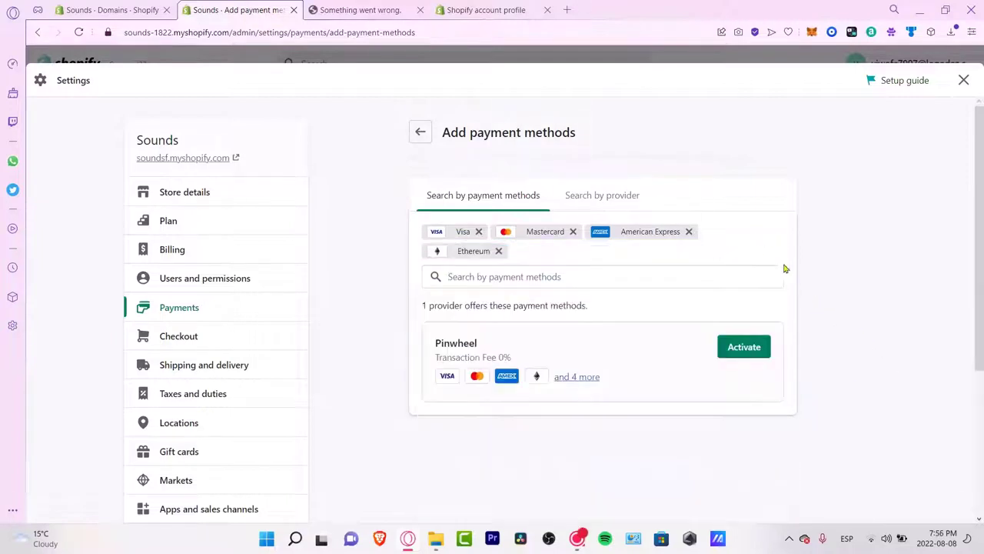
Step: Activate, connect, install and enable the Pinwheel payment provider
{"action": "left_click", "coordinate": [753, 345]}
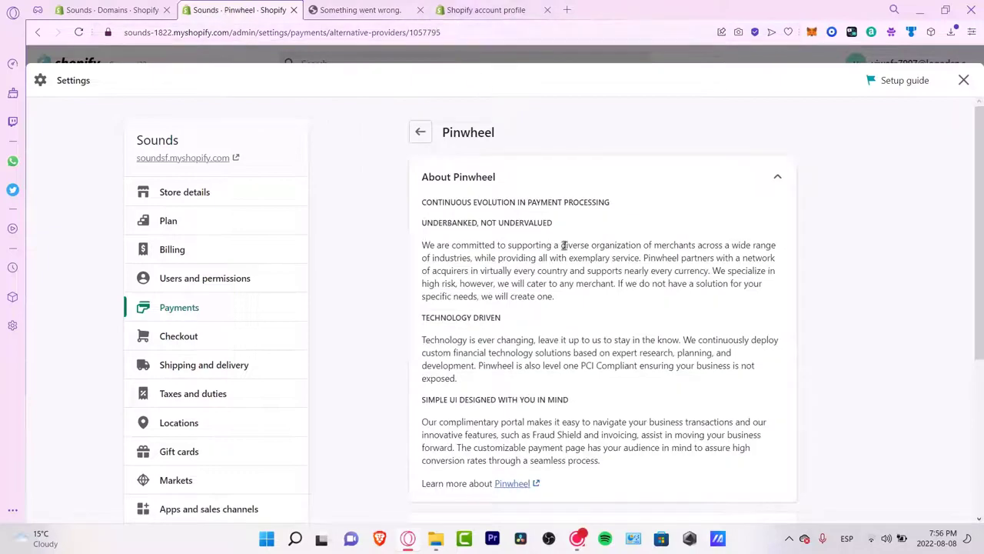
{"action": "scroll", "coordinate": [584, 261], "scroll_direction": "down", "scroll_amount": 3}
{"action": "left_click", "coordinate": [757, 460]}
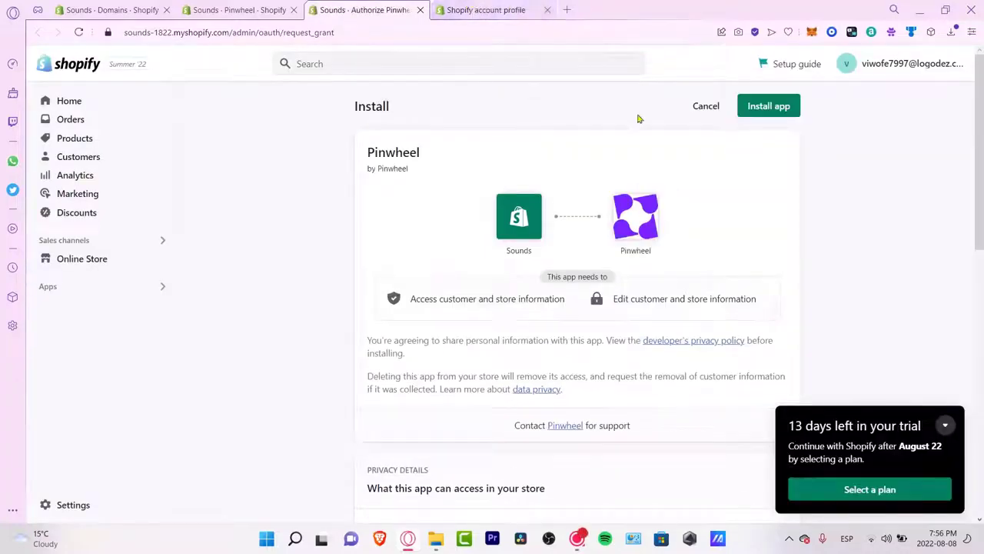
{"action": "left_click", "coordinate": [769, 105]}
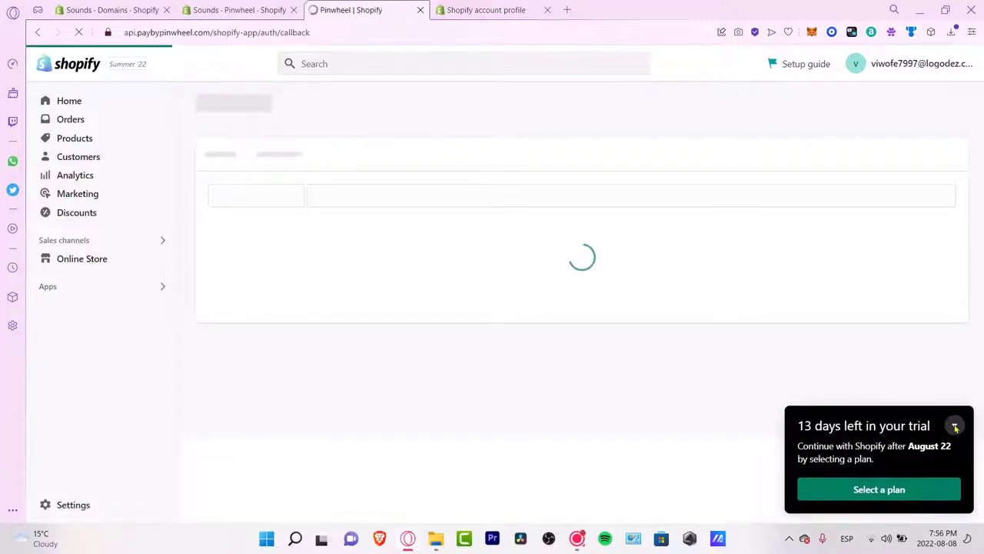
{"action": "left_click", "coordinate": [598, 261]}
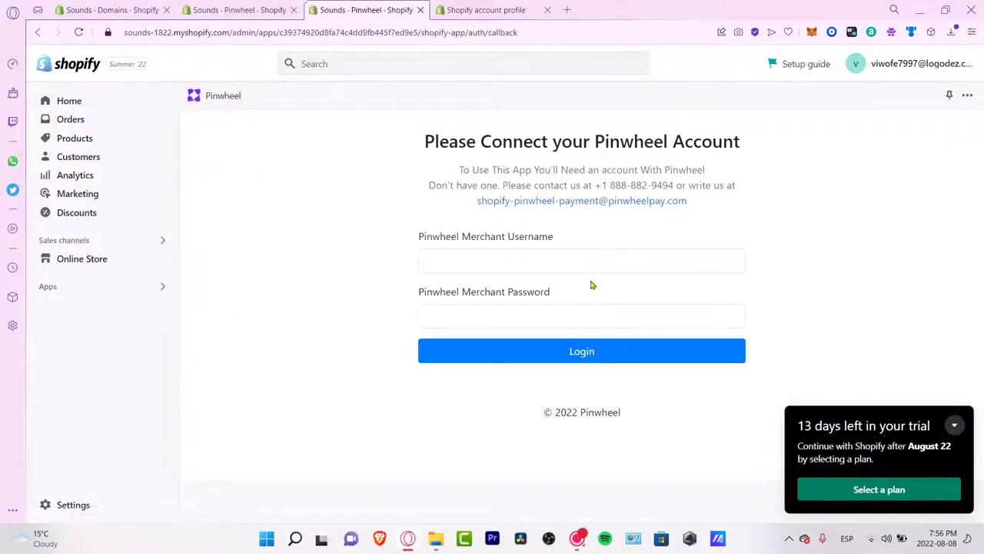
Step: Look over Pinwheel's merchant username and password fields and its contact phone number
{"action": "left_click", "coordinate": [567, 261]}
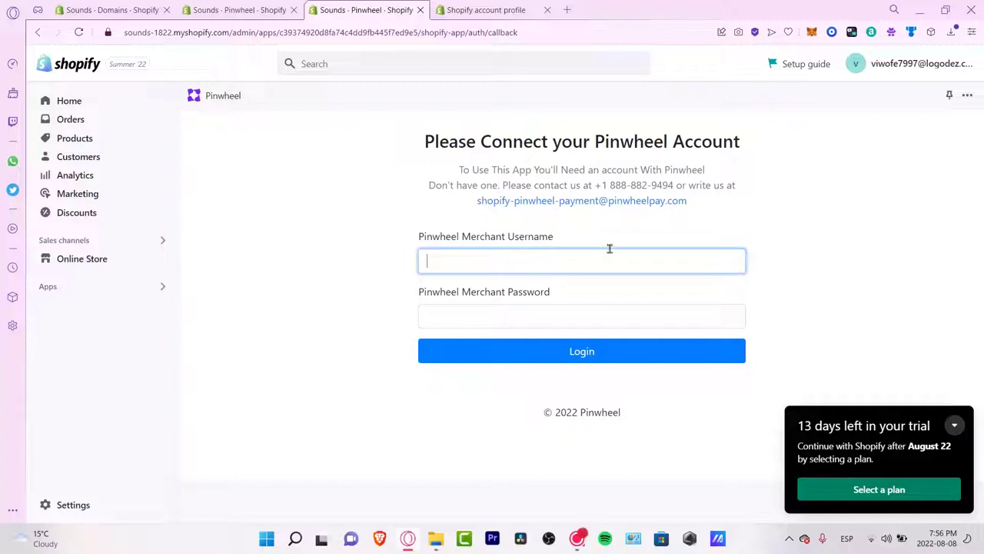
{"action": "left_click", "coordinate": [567, 334]}
{"action": "left_click", "coordinate": [574, 316]}
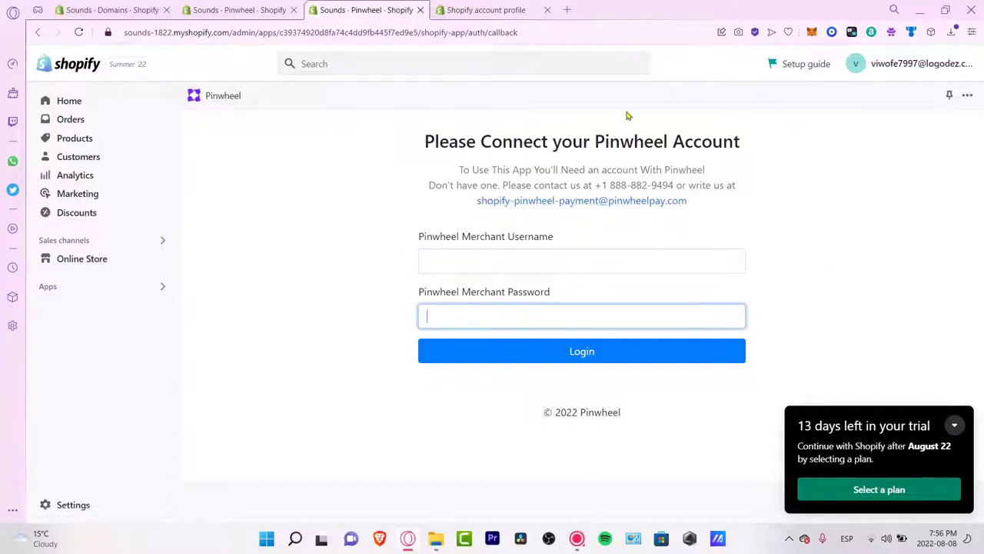
{"action": "left_click_drag", "start_coordinate": [588, 186], "coordinate": [726, 188]}
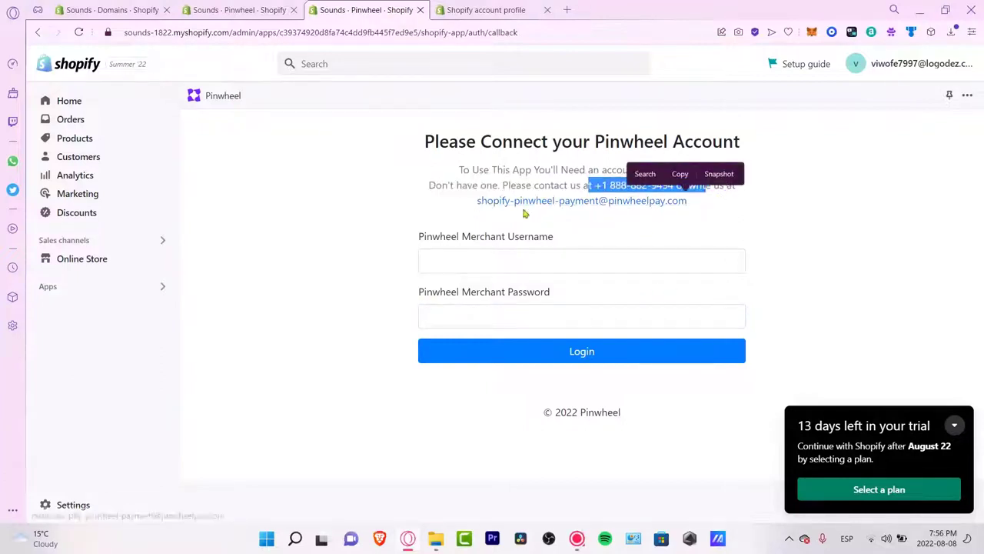
{"action": "left_click", "coordinate": [709, 205]}
{"action": "left_click", "coordinate": [466, 262]}
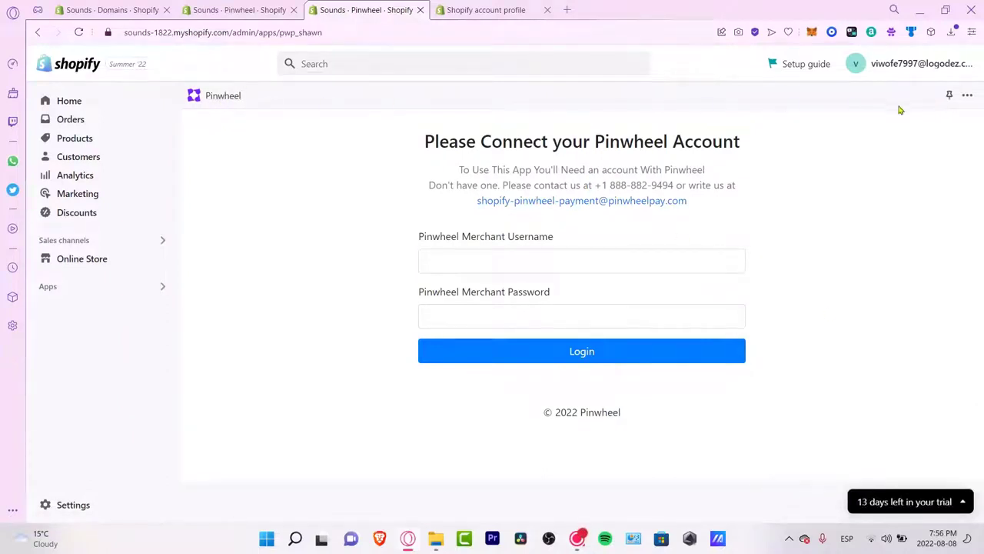
Step: Pick 2Checkout Convert Plus from the provider search, activate it and connect to reach its install page
{"action": "left_click", "coordinate": [250, 11]}
{"action": "left_click", "coordinate": [422, 136]}
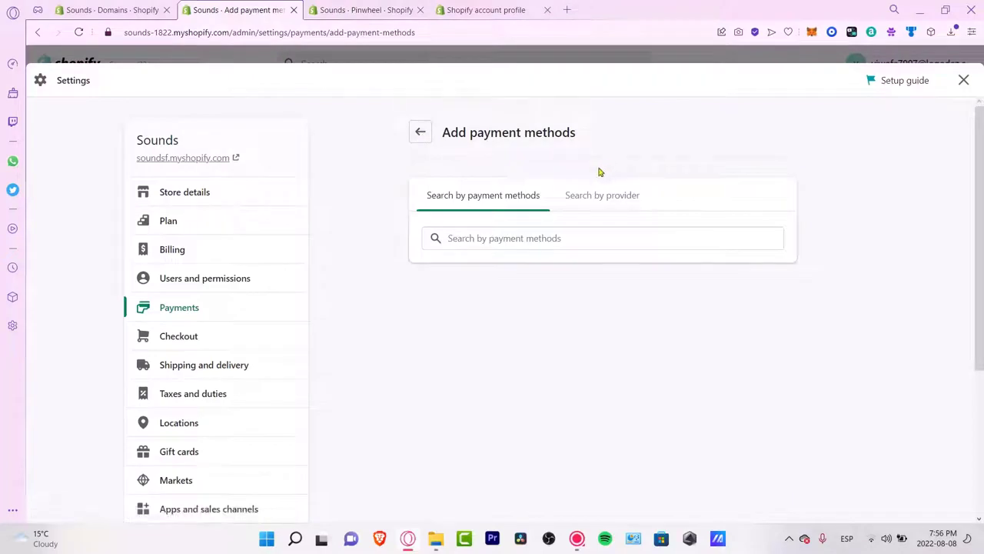
{"action": "left_click", "coordinate": [603, 197]}
{"action": "left_click", "coordinate": [663, 232]}
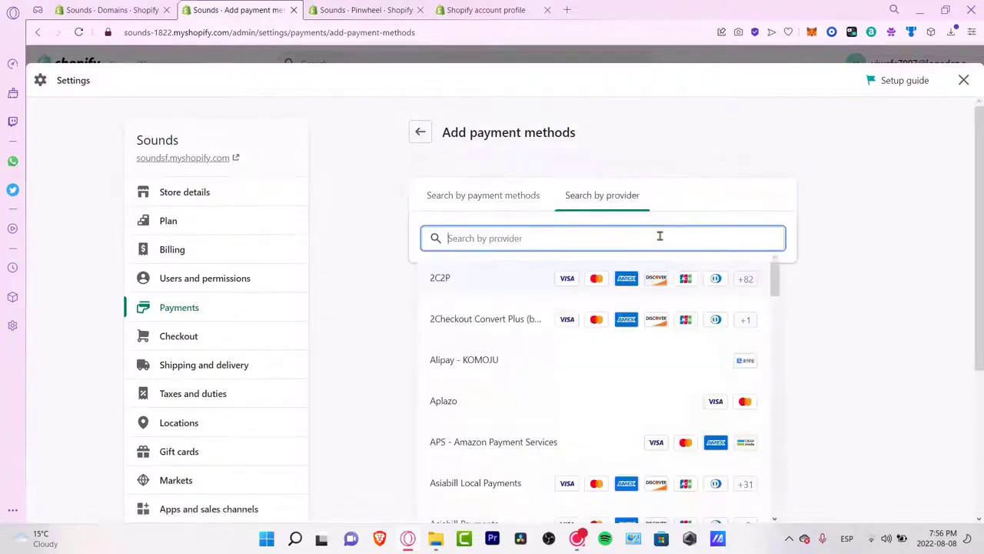
{"action": "left_click", "coordinate": [536, 330]}
{"action": "left_click", "coordinate": [750, 286]}
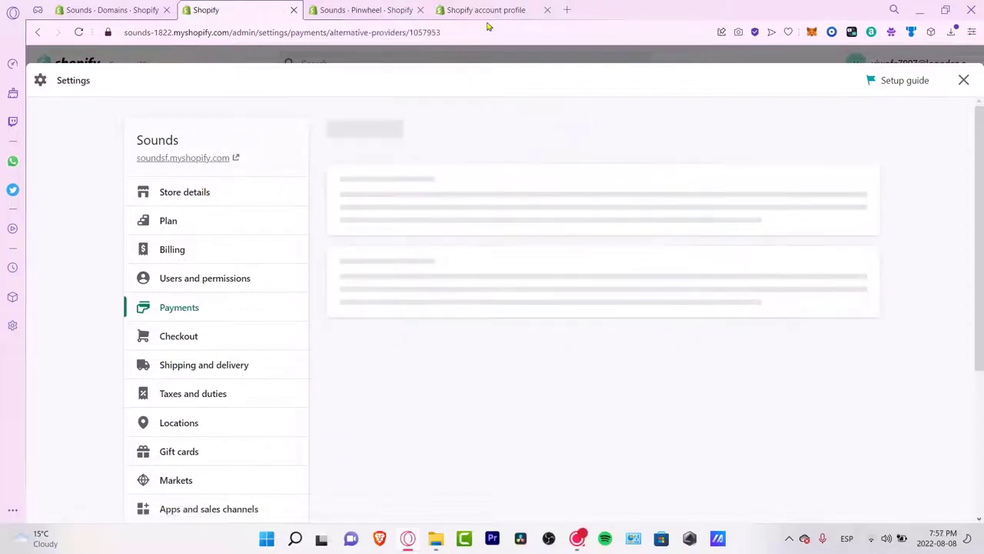
{"action": "left_click", "coordinate": [751, 481]}
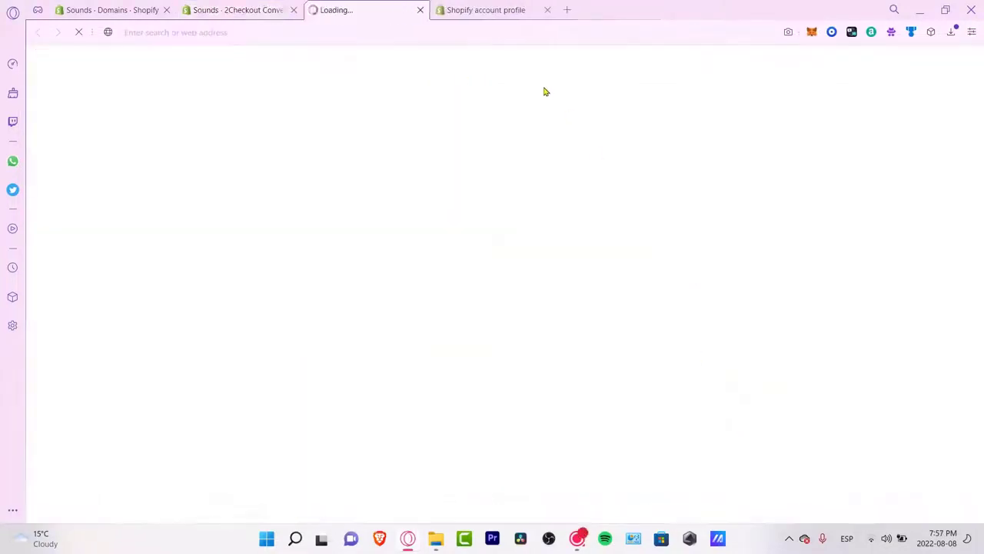
{"action": "left_click", "coordinate": [548, 9]}
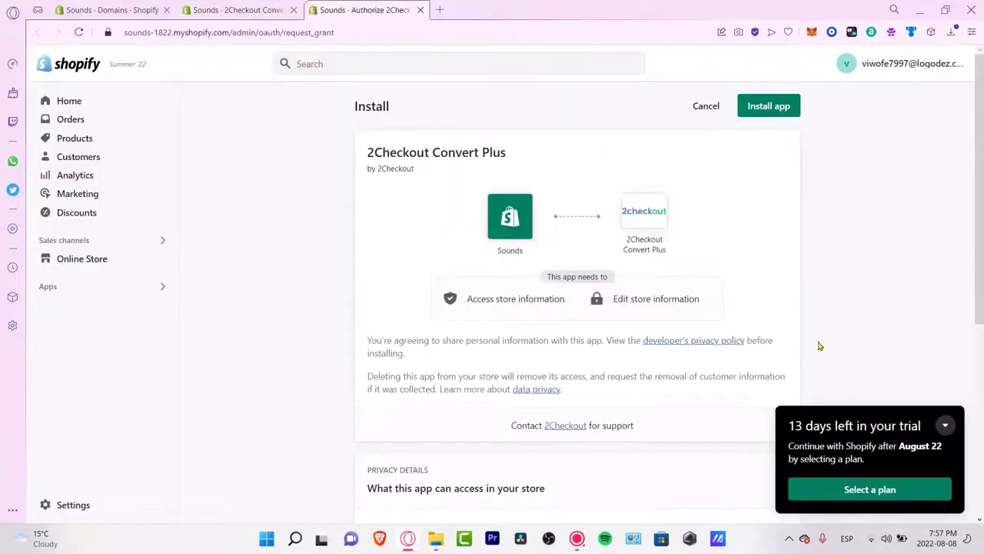
Step: Install 2Checkout Convert Plus, open the 2Sell sign-up for new clients, fill the first name, then close it
{"action": "left_click", "coordinate": [759, 115]}
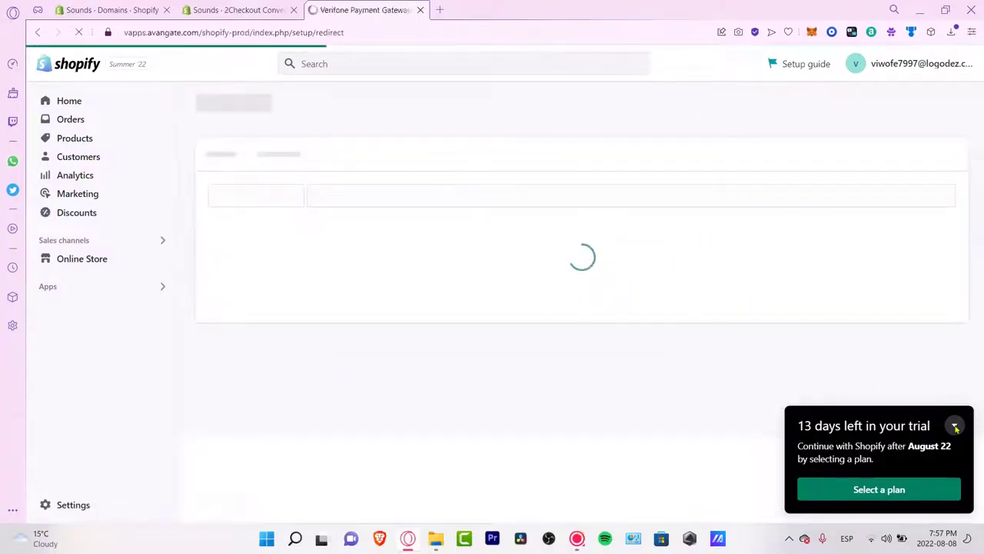
{"action": "left_click", "coordinate": [472, 260]}
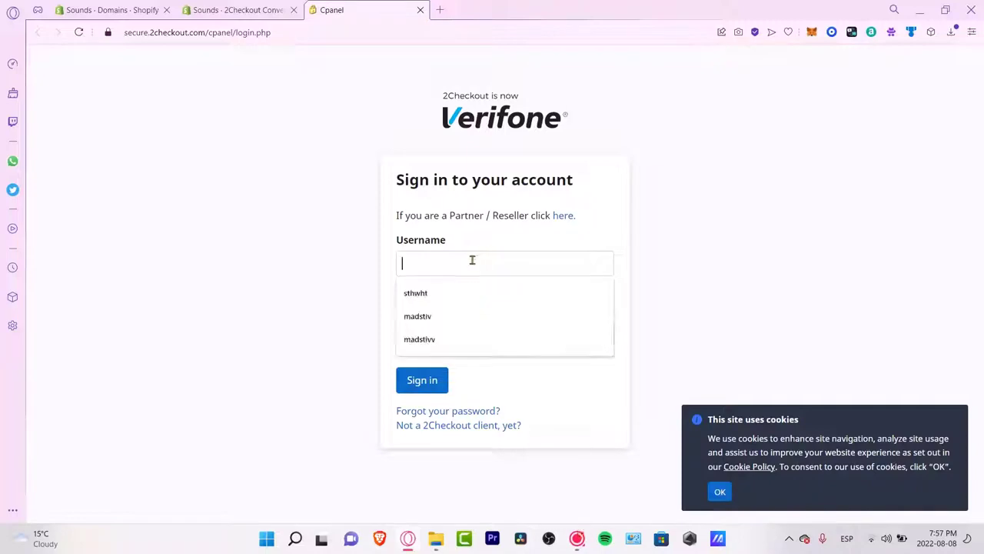
{"action": "left_click", "coordinate": [586, 208]}
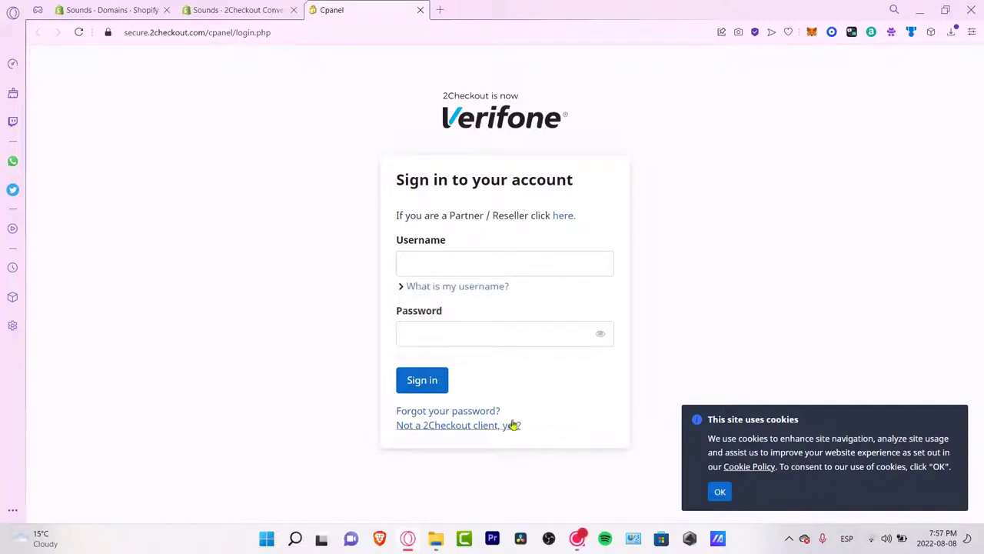
{"action": "left_click", "coordinate": [496, 426]}
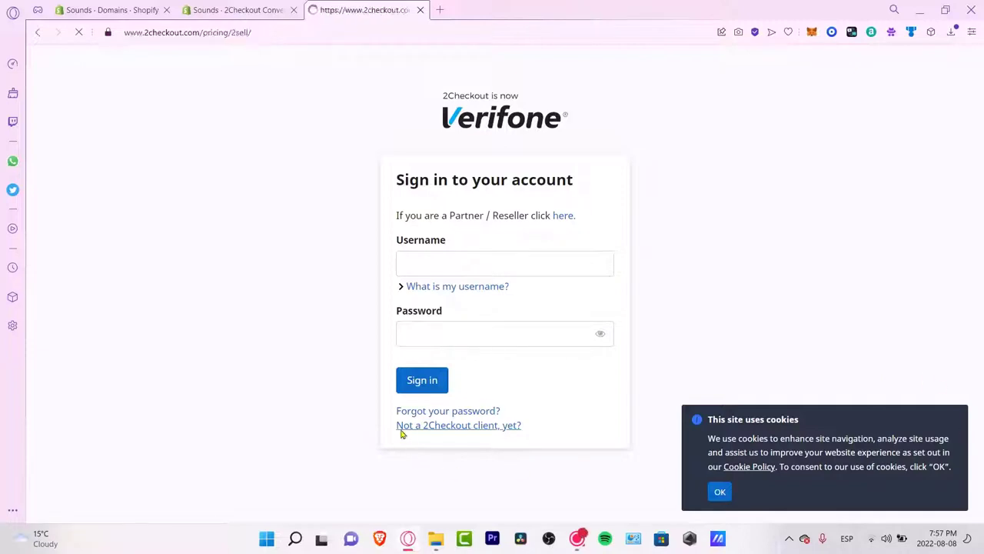
{"action": "scroll", "coordinate": [598, 324], "scroll_direction": "down", "scroll_amount": 2}
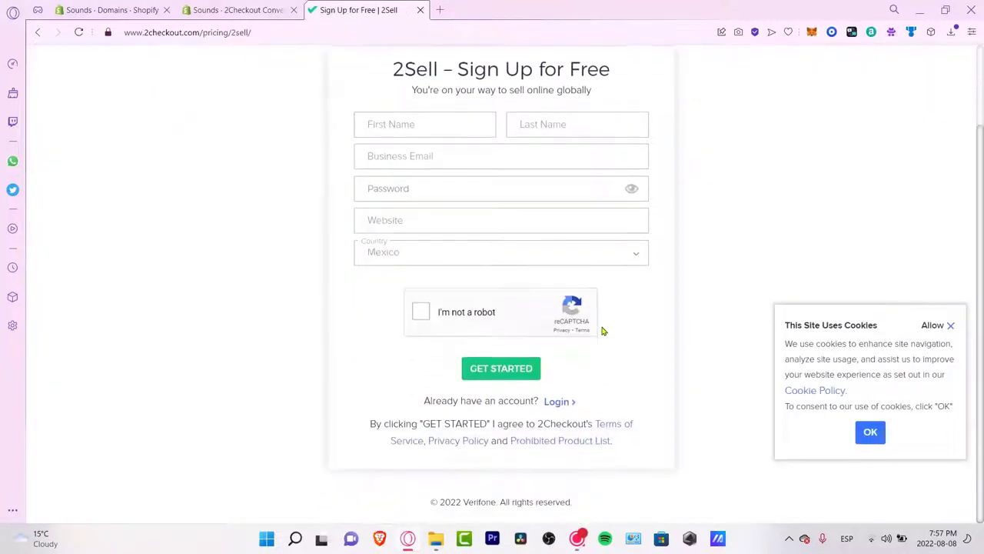
{"action": "scroll", "coordinate": [464, 224], "scroll_direction": "up", "scroll_amount": 2}
{"action": "left_click", "coordinate": [433, 212]}
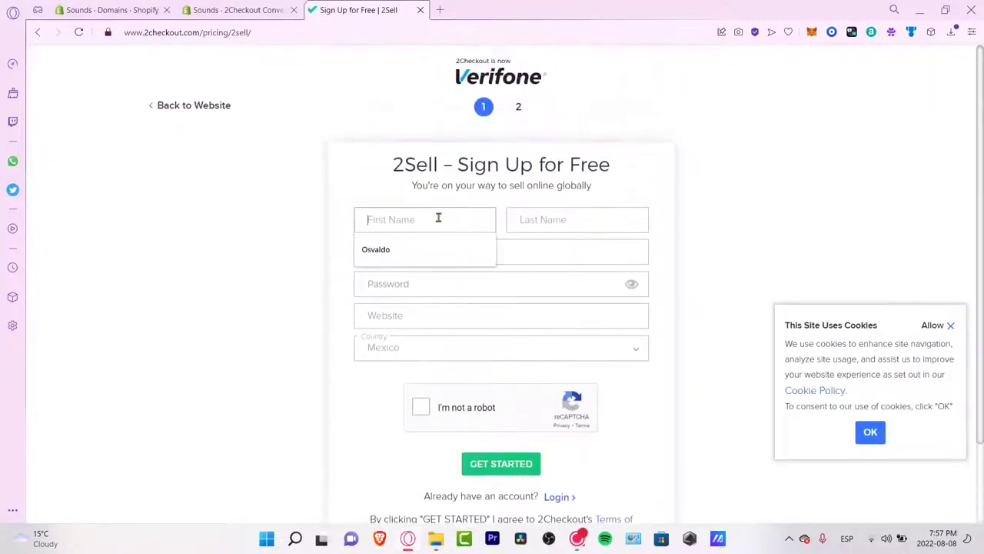
{"action": "left_click", "coordinate": [454, 261]}
{"action": "left_click", "coordinate": [560, 222]}
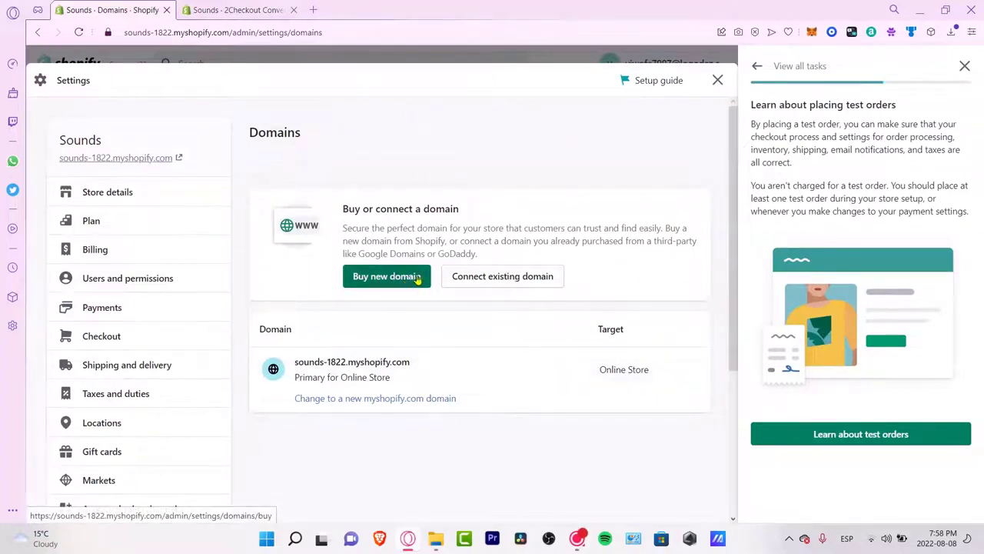
Step: Open the Place a test order setup task and its Learn about test orders help article
{"action": "left_click", "coordinate": [496, 278]}
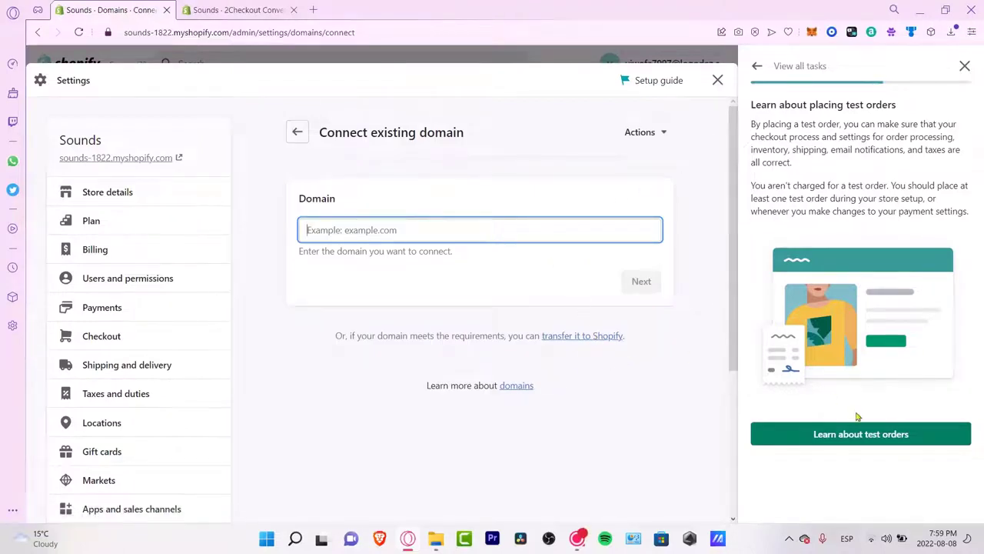
{"action": "left_click", "coordinate": [756, 67]}
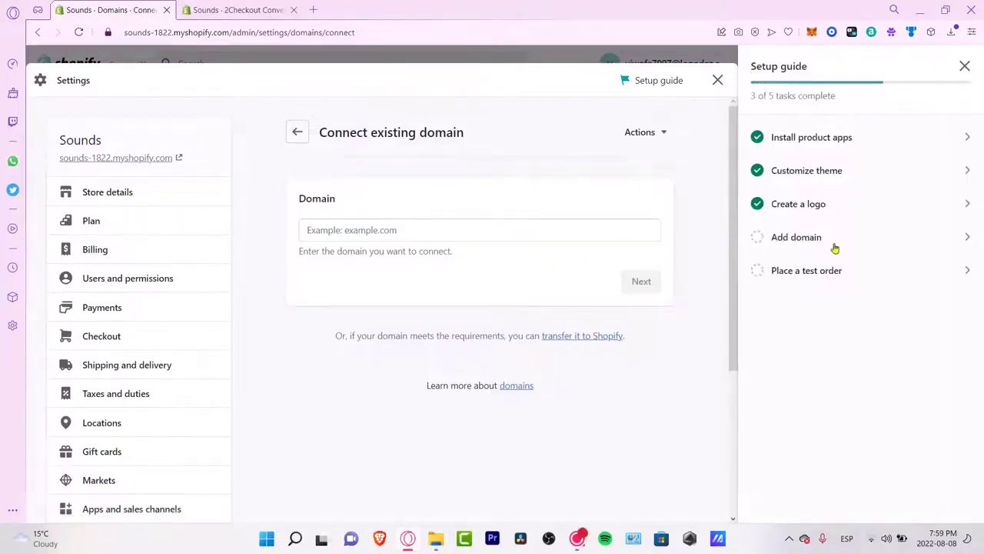
{"action": "left_click", "coordinate": [821, 278]}
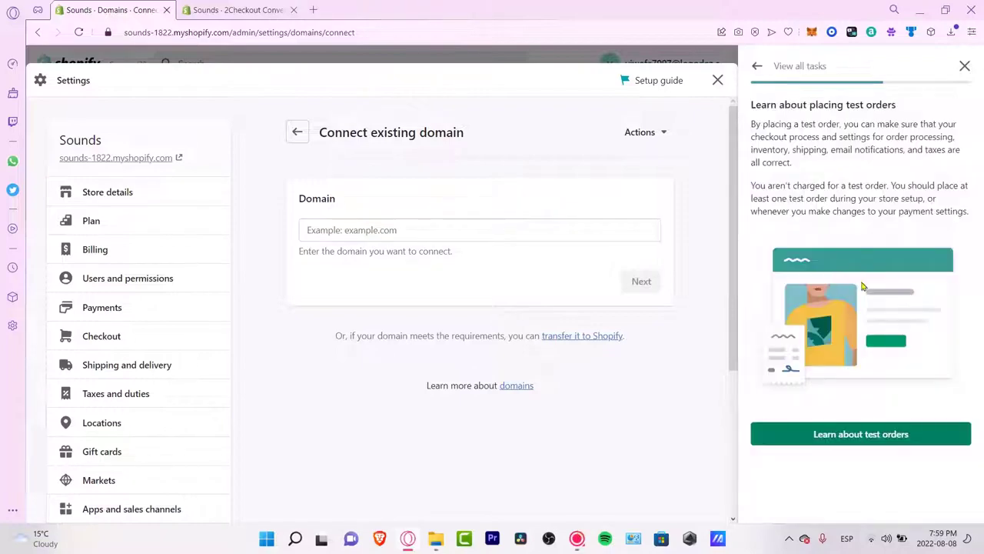
{"action": "left_click", "coordinate": [868, 437]}
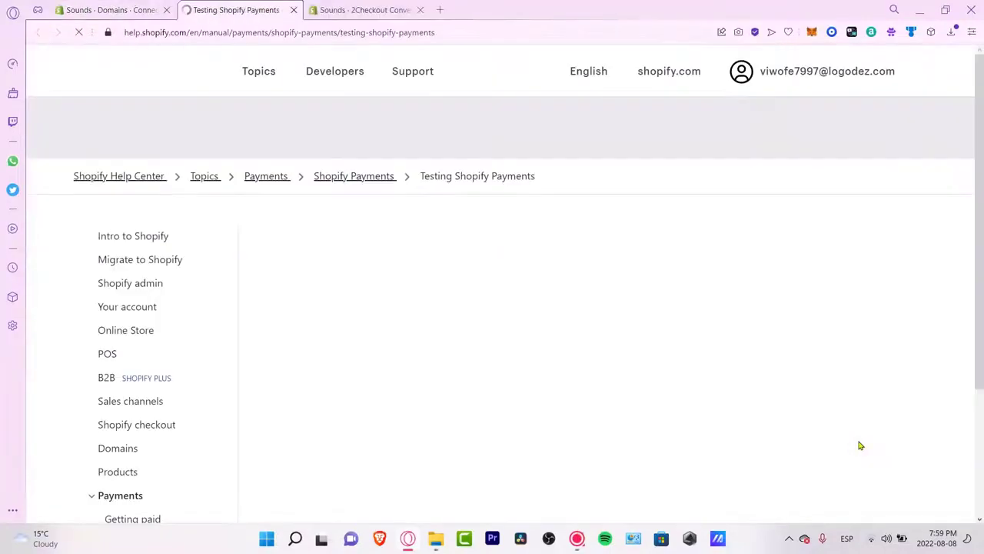
Step: Read the test mode steps and test card numbers, then return to the Sounds domain settings
{"action": "scroll", "coordinate": [665, 289], "scroll_direction": "down", "scroll_amount": 1}
{"action": "scroll", "coordinate": [665, 288], "scroll_direction": "down", "scroll_amount": 10}
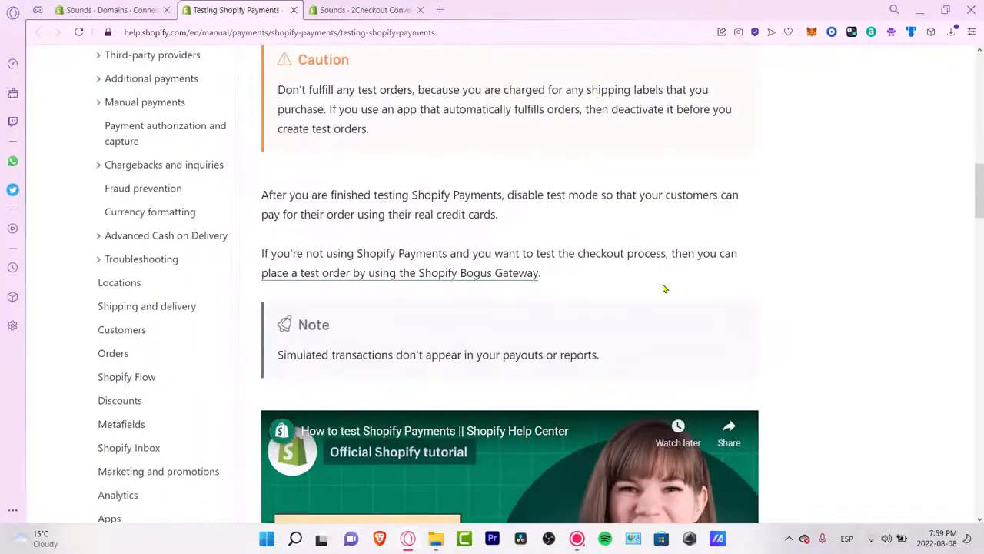
{"action": "scroll", "coordinate": [662, 285], "scroll_direction": "down", "scroll_amount": 6}
{"action": "scroll", "coordinate": [663, 288], "scroll_direction": "down", "scroll_amount": 1}
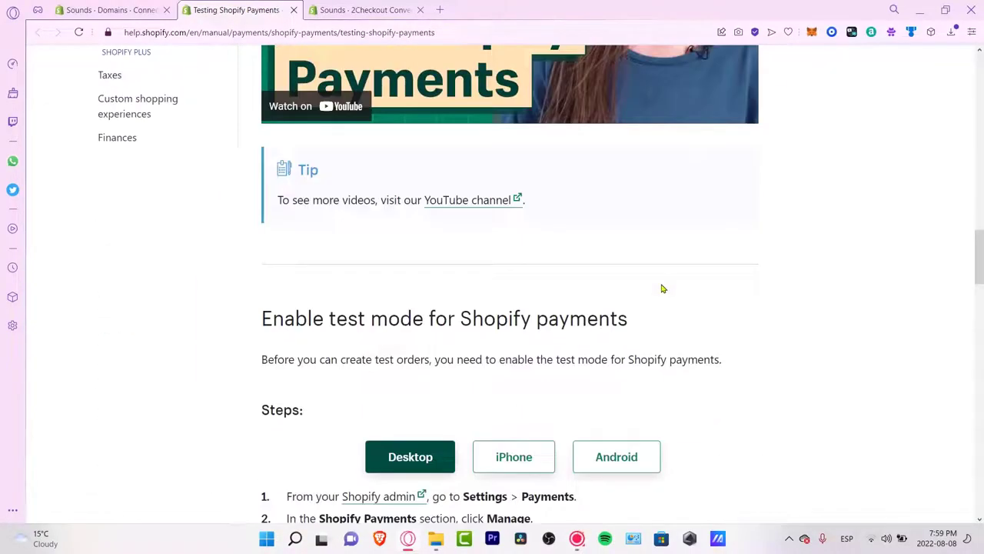
{"action": "scroll", "coordinate": [663, 288], "scroll_direction": "down", "scroll_amount": 2}
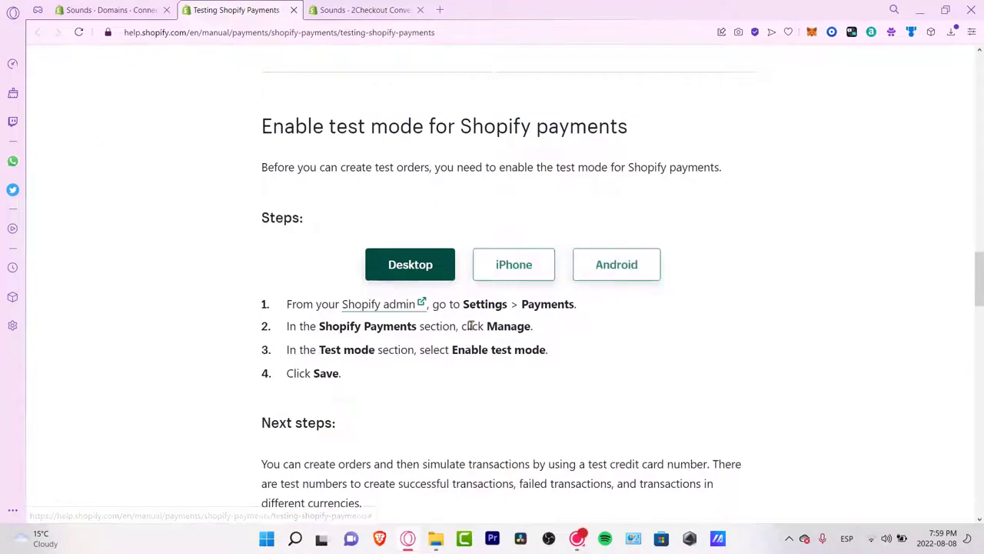
{"action": "scroll", "coordinate": [472, 326], "scroll_direction": "down", "scroll_amount": 2}
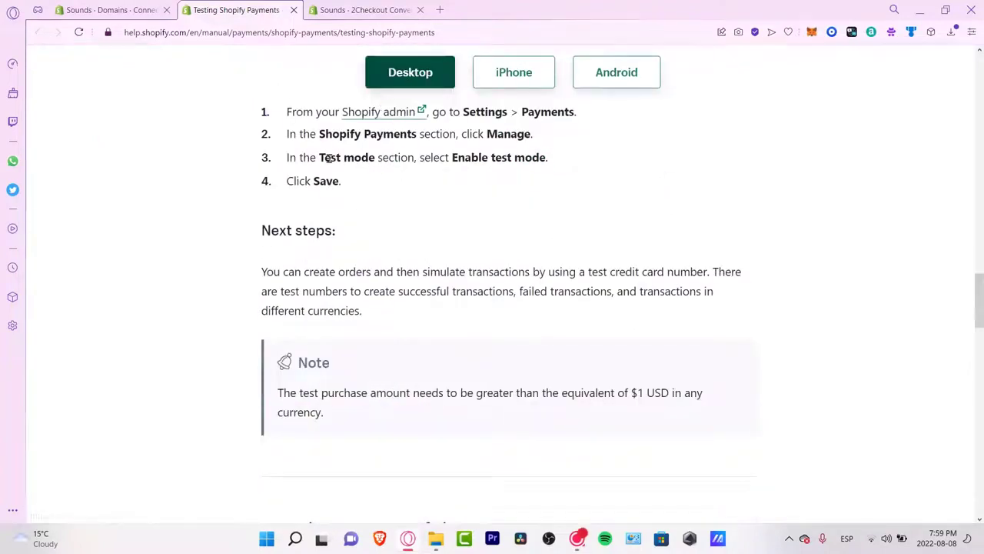
{"action": "left_click_drag", "start_coordinate": [314, 156], "coordinate": [560, 155]}
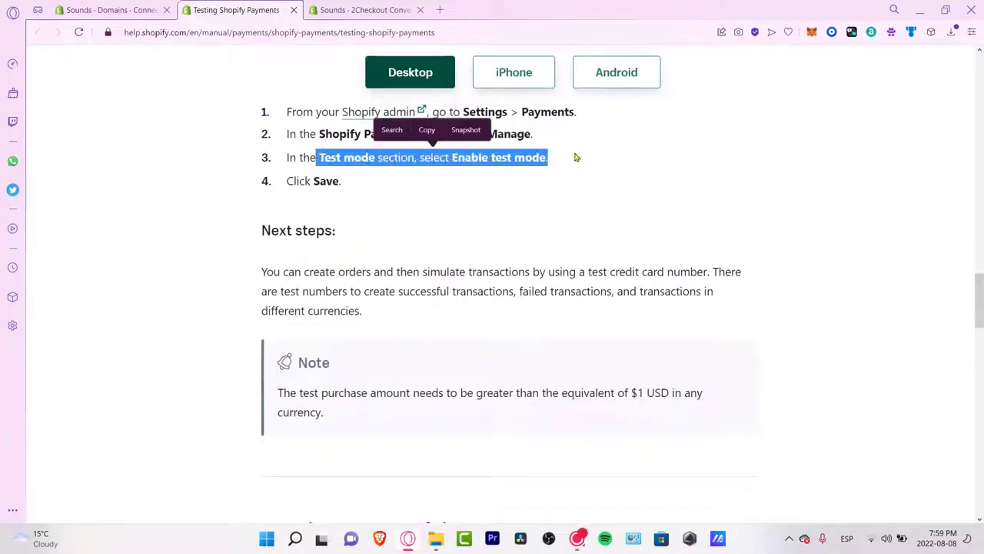
{"action": "scroll", "coordinate": [575, 162], "scroll_direction": "down", "scroll_amount": 4}
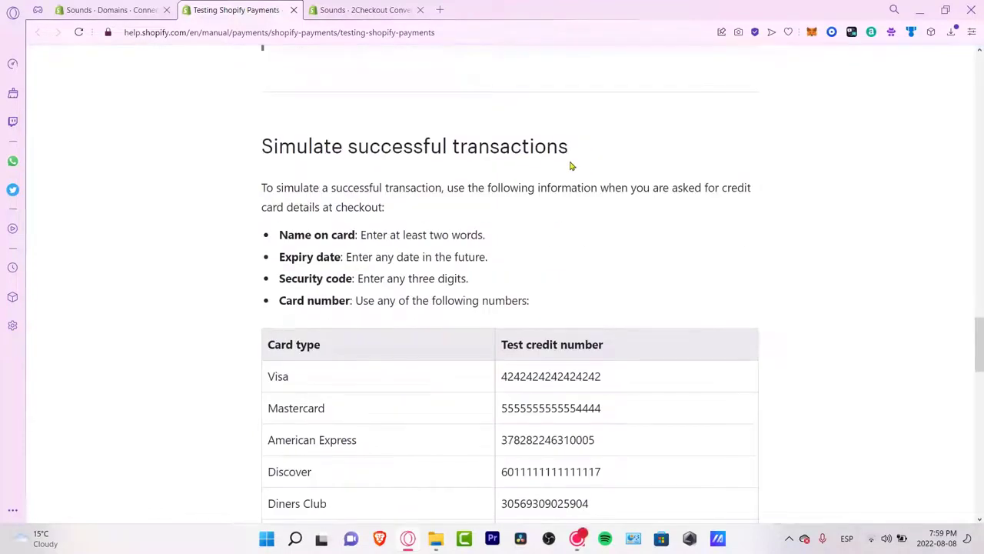
{"action": "scroll", "coordinate": [571, 165], "scroll_direction": "down", "scroll_amount": 2}
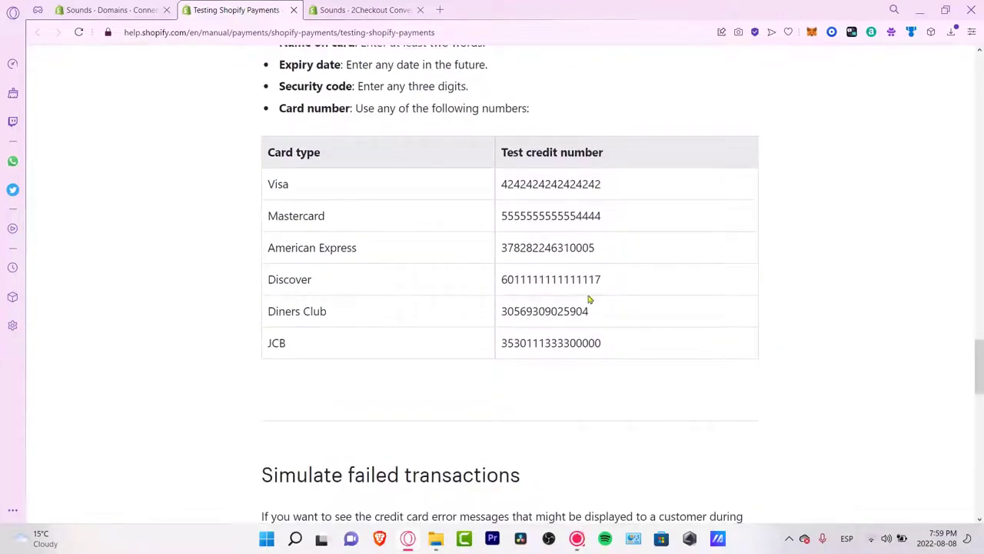
{"action": "left_click_drag", "start_coordinate": [627, 346], "coordinate": [263, 189]}
{"action": "scroll", "coordinate": [688, 450], "scroll_direction": "down", "scroll_amount": 2}
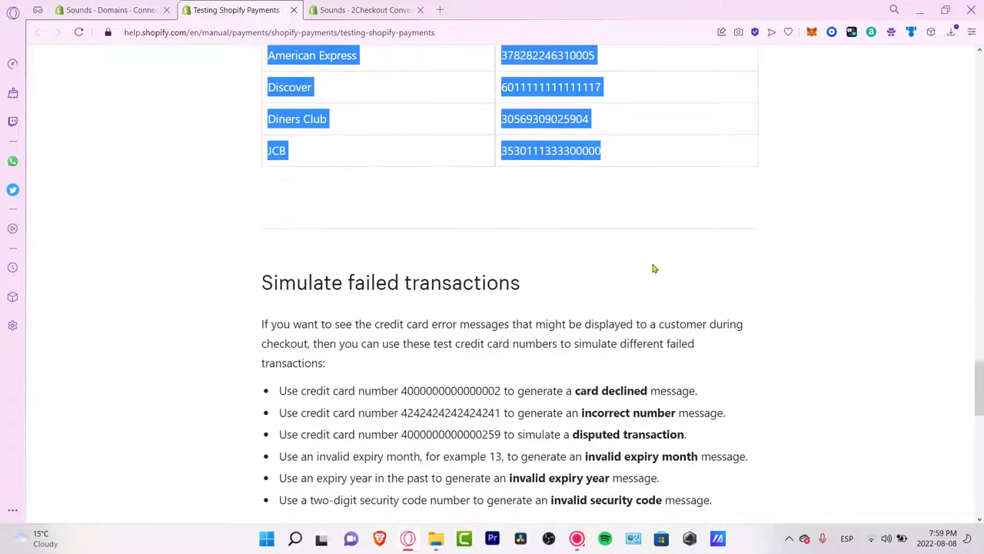
{"action": "scroll", "coordinate": [682, 262], "scroll_direction": "down", "scroll_amount": 10}
{"action": "left_click", "coordinate": [135, 8]}
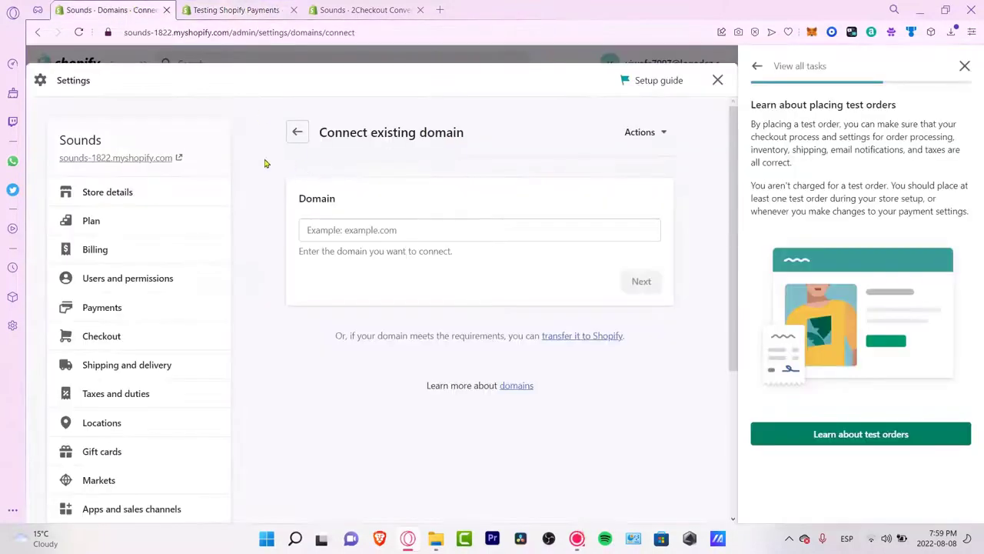
{"action": "left_click", "coordinate": [150, 160]}
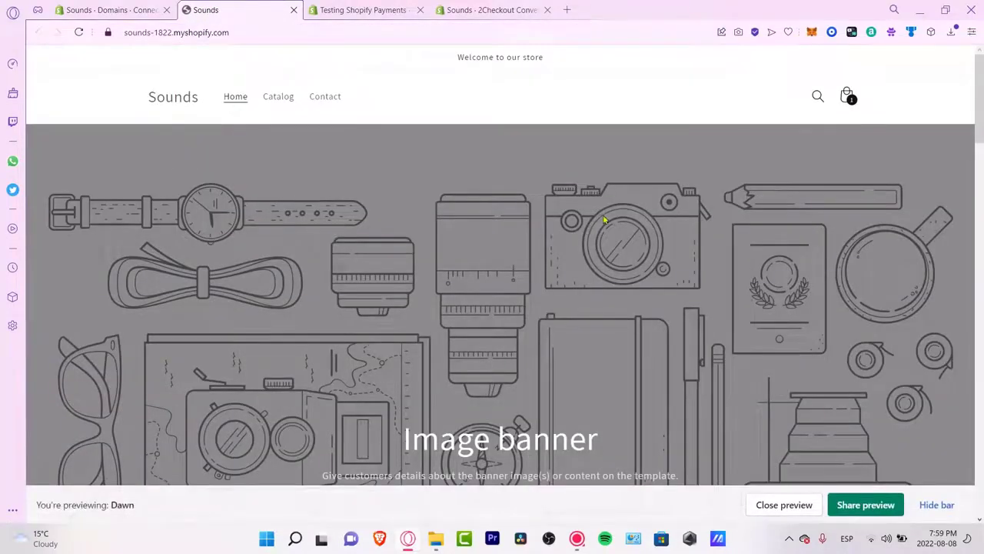
Step: Try Buy it now on the LP40 earbuds, see the store isn't taking orders, and return to 2Checkout
{"action": "scroll", "coordinate": [604, 220], "scroll_direction": "down", "scroll_amount": 3}
{"action": "scroll", "coordinate": [796, 220], "scroll_direction": "down", "scroll_amount": 5}
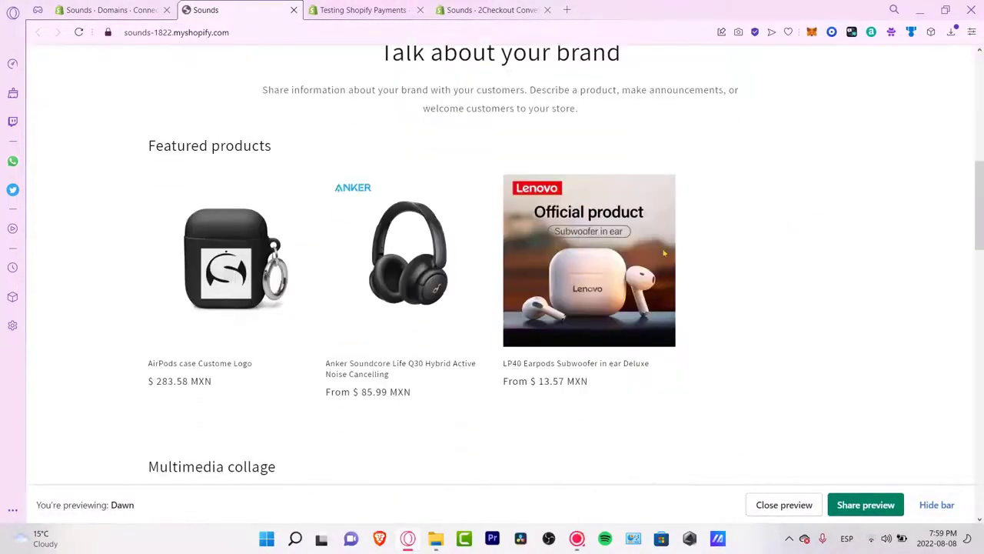
{"action": "left_click", "coordinate": [497, 290]}
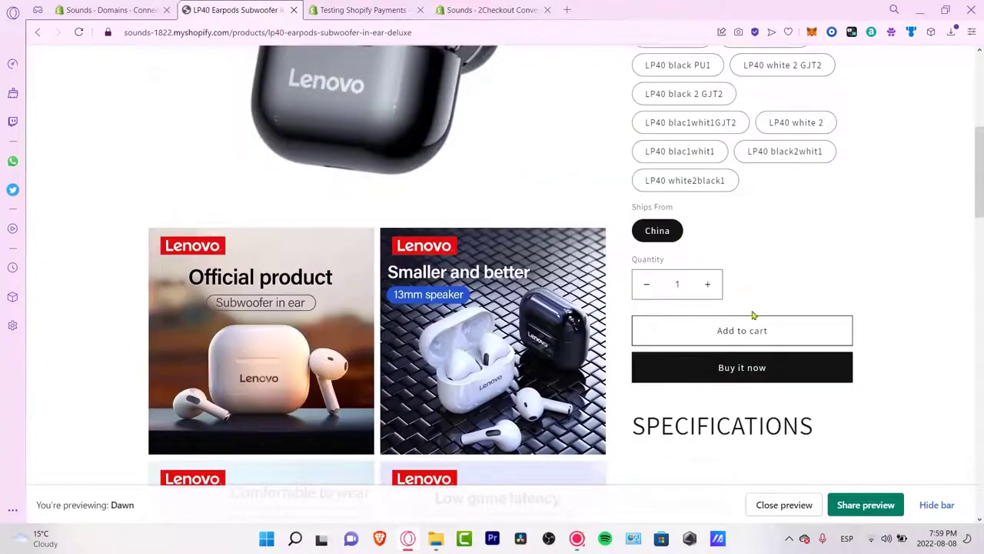
{"action": "left_click", "coordinate": [737, 370]}
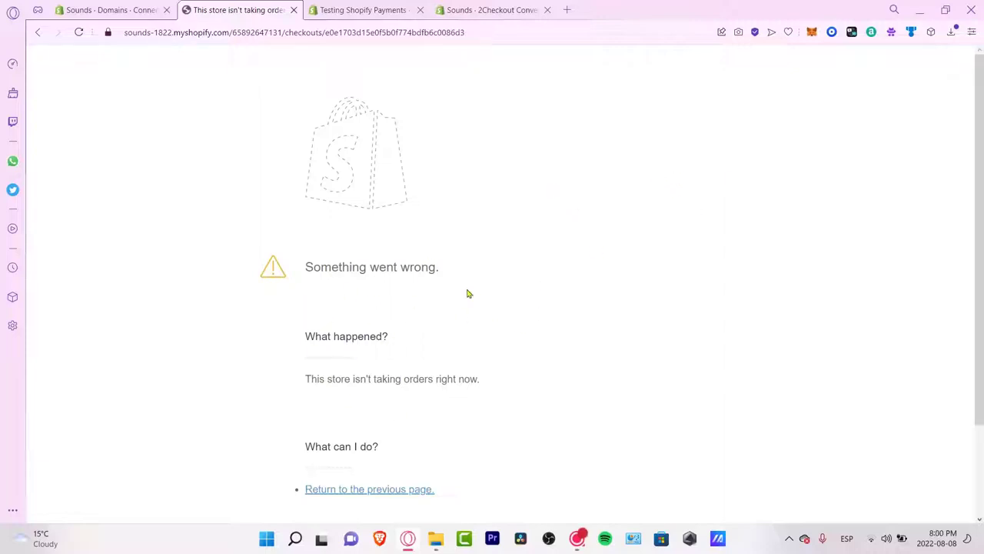
{"action": "left_click_drag", "start_coordinate": [405, 387], "coordinate": [492, 386]}
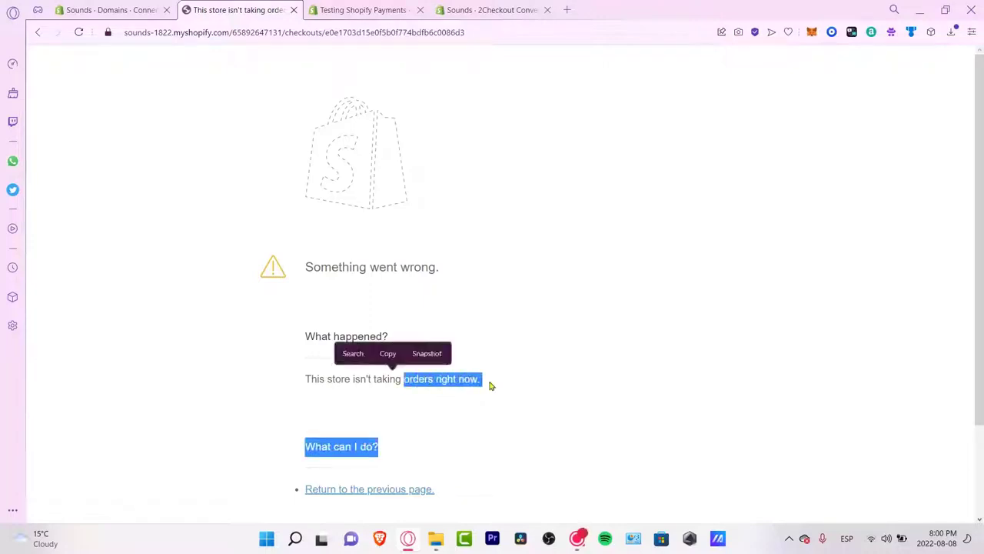
{"action": "left_click", "coordinate": [369, 10]}
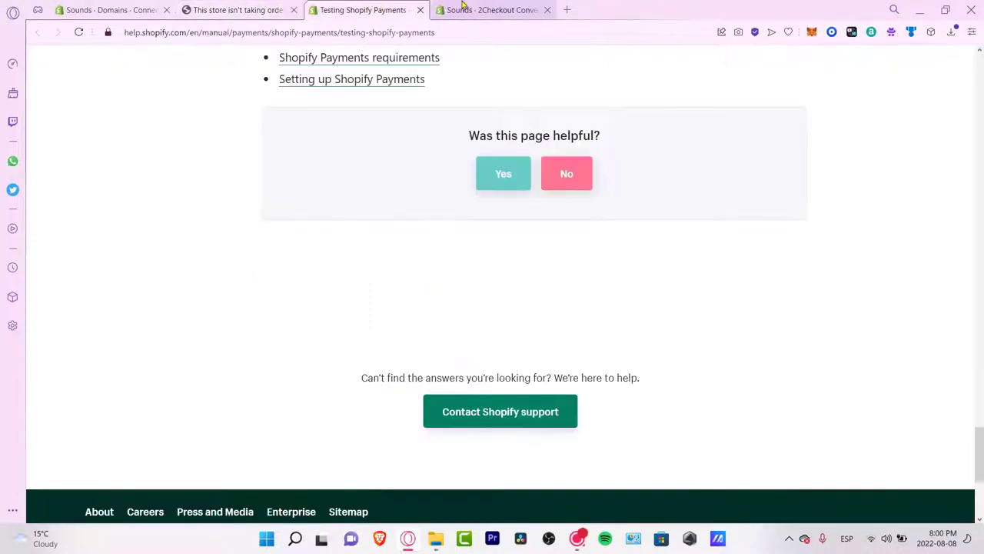
{"action": "left_click", "coordinate": [469, 9]}
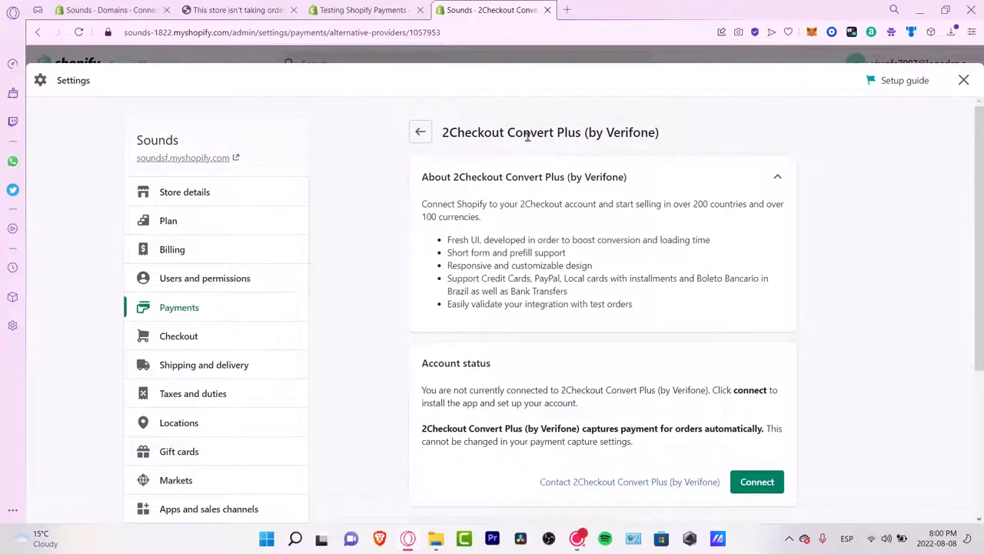
{"action": "left_click_drag", "start_coordinate": [527, 132], "coordinate": [599, 132]}
Step: Select Aplazo through the provider search, activate it and start connecting an account
{"action": "left_click", "coordinate": [421, 132]}
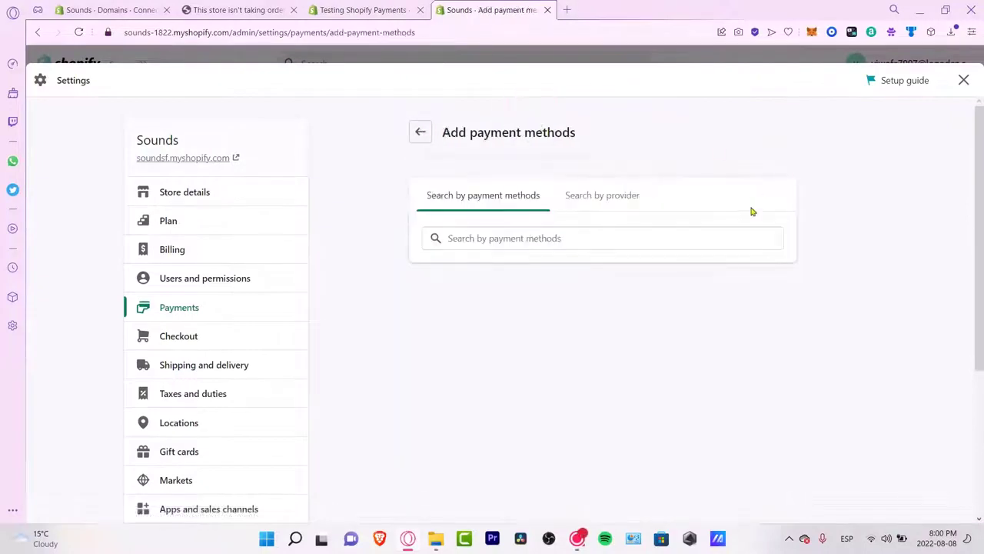
{"action": "left_click", "coordinate": [615, 199]}
{"action": "left_click", "coordinate": [569, 239]}
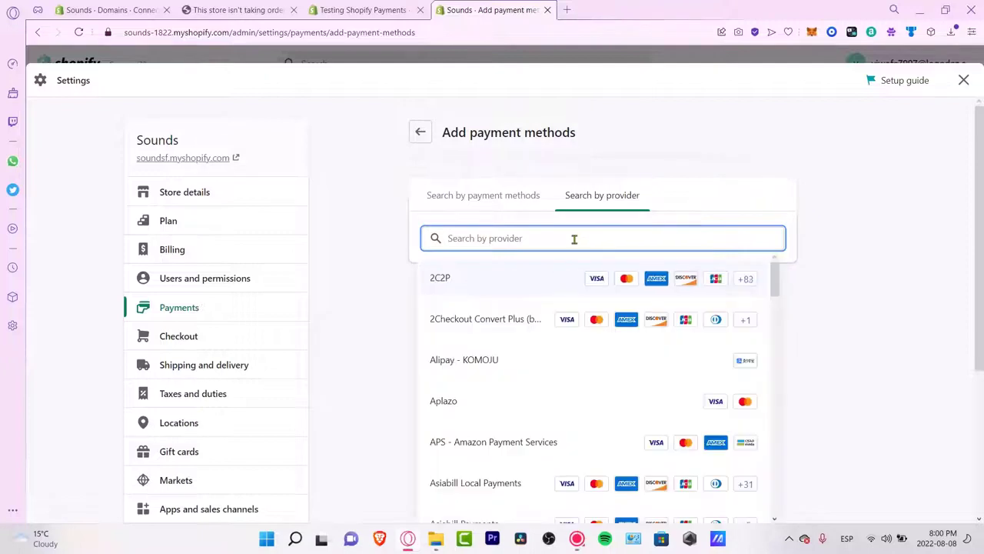
{"action": "left_click", "coordinate": [613, 409]}
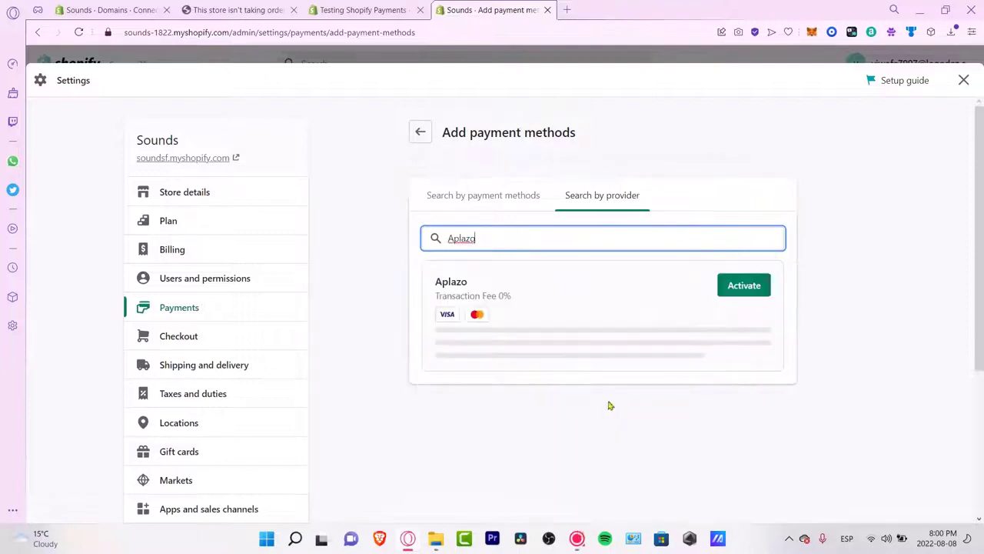
{"action": "left_click", "coordinate": [743, 291]}
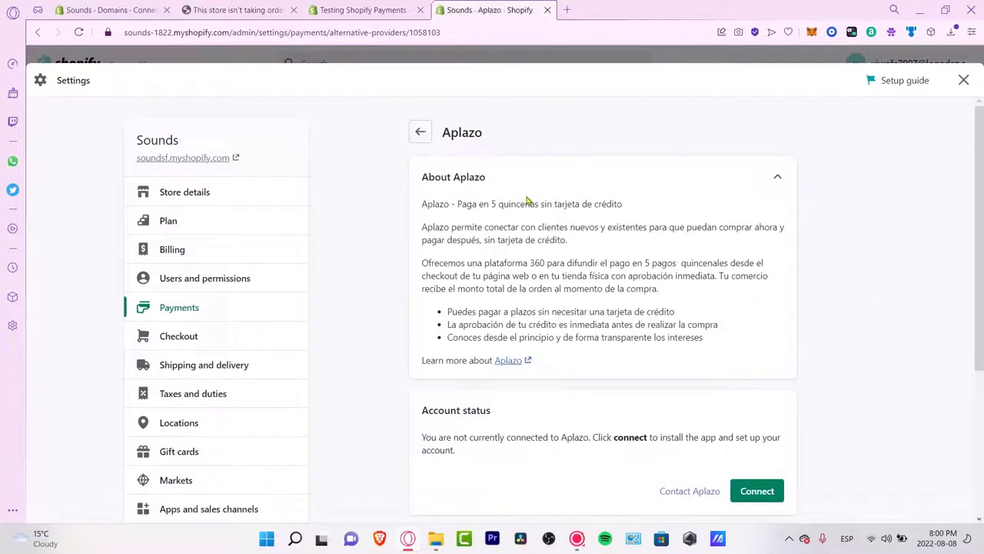
{"action": "left_click", "coordinate": [757, 490]}
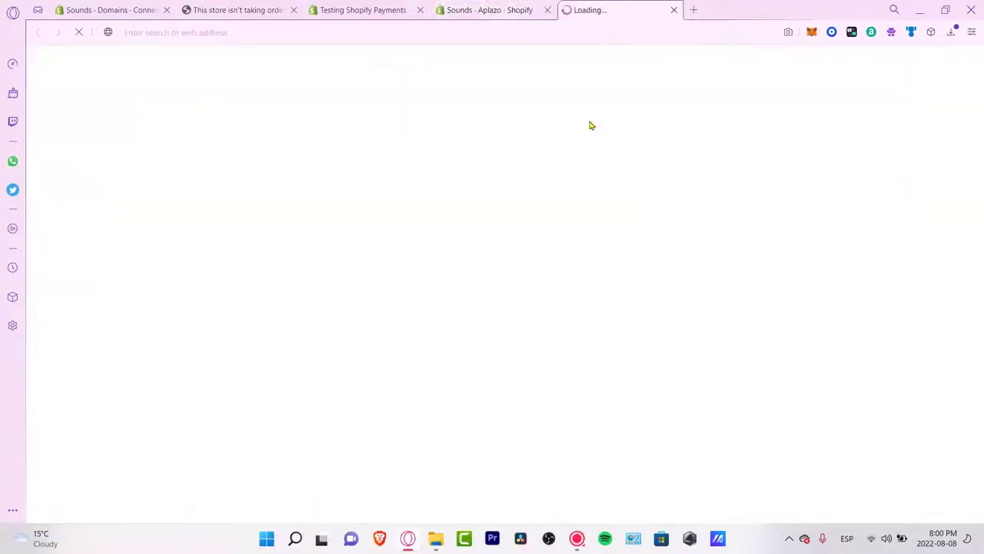
Step: Approve the Aplazo app install, then close its merchant registration and onboarding tabs
{"action": "left_click", "coordinate": [515, 10]}
{"action": "left_click", "coordinate": [607, 7]}
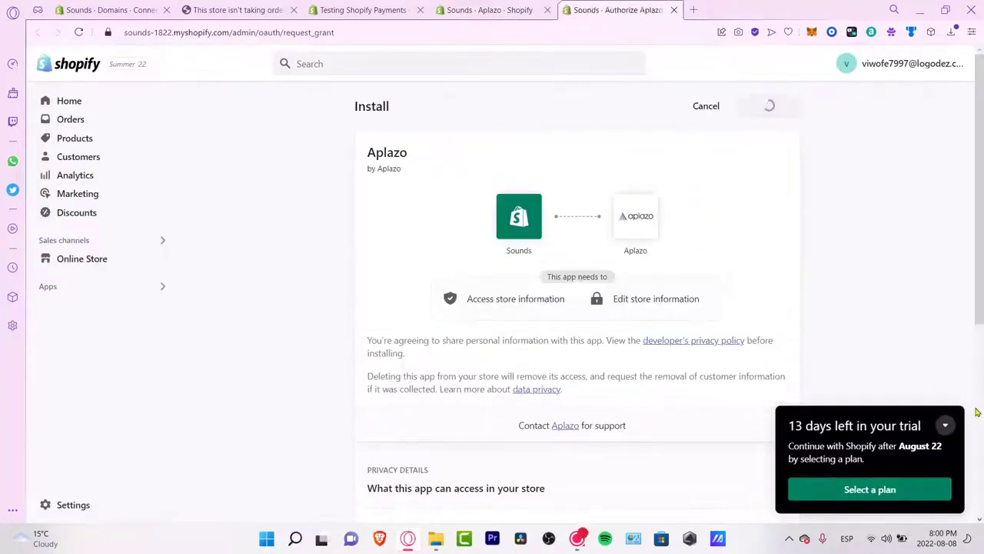
{"action": "left_click", "coordinate": [757, 112]}
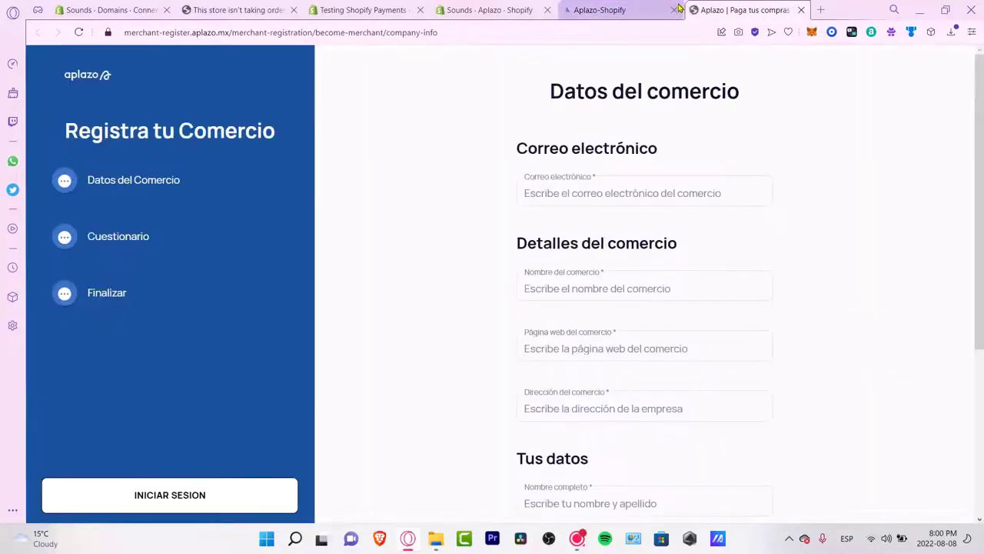
{"action": "scroll", "coordinate": [793, 343], "scroll_direction": "down", "scroll_amount": 3}
{"action": "type", "text": "d"}
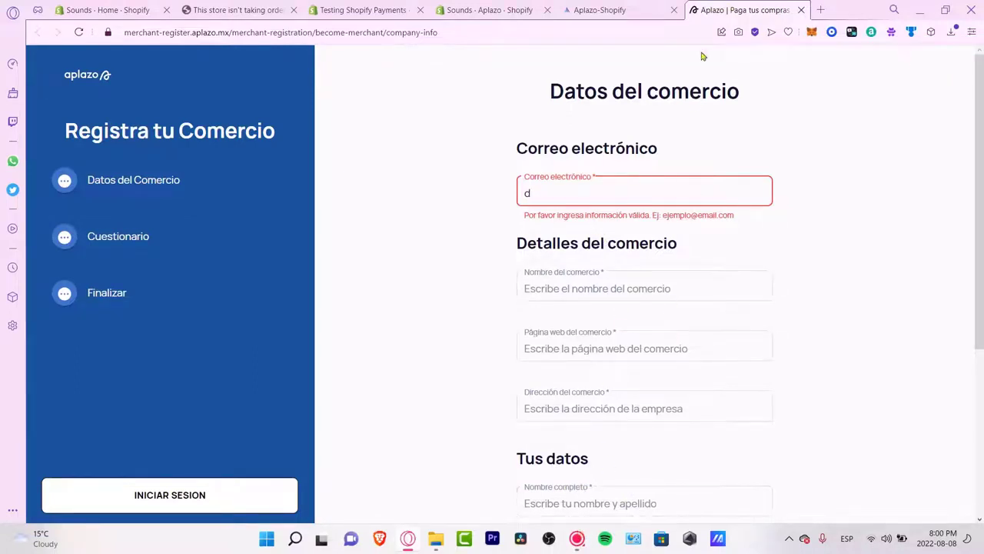
{"action": "left_click", "coordinate": [801, 10]}
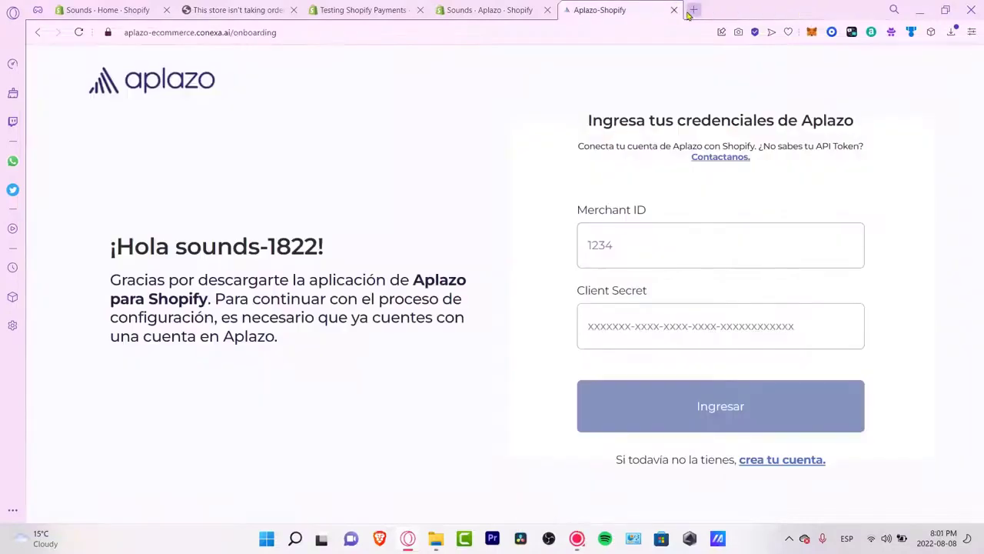
{"action": "left_click", "coordinate": [674, 9]}
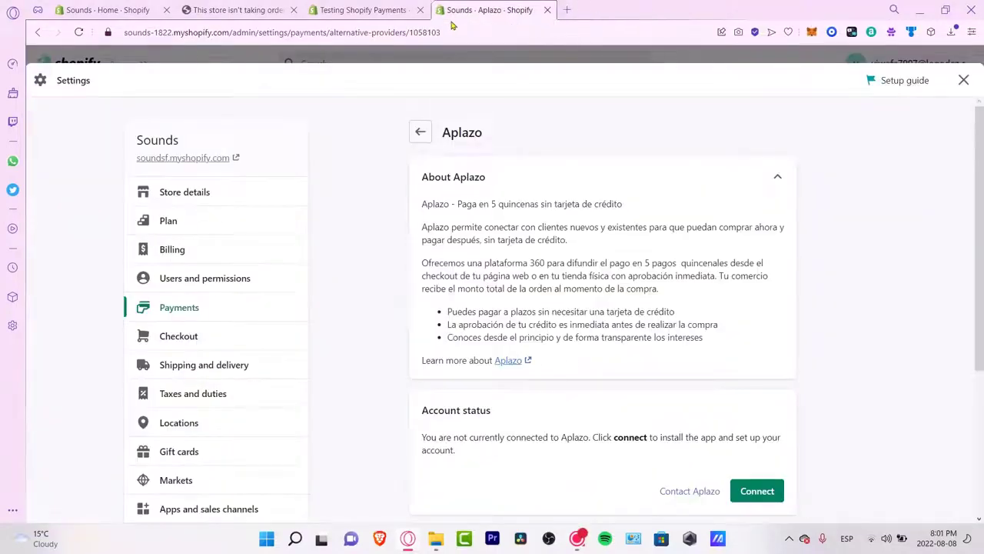
Step: Return to the Sounds admin Home page and view its Explore more support section
{"action": "left_click", "coordinate": [144, 7]}
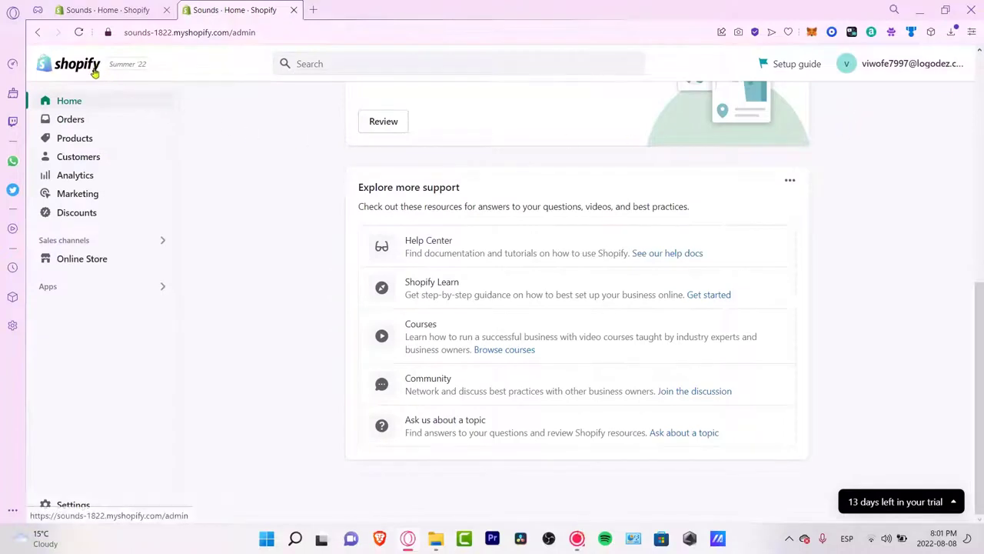
{"action": "left_click_drag", "start_coordinate": [358, 194], "coordinate": [466, 189]}
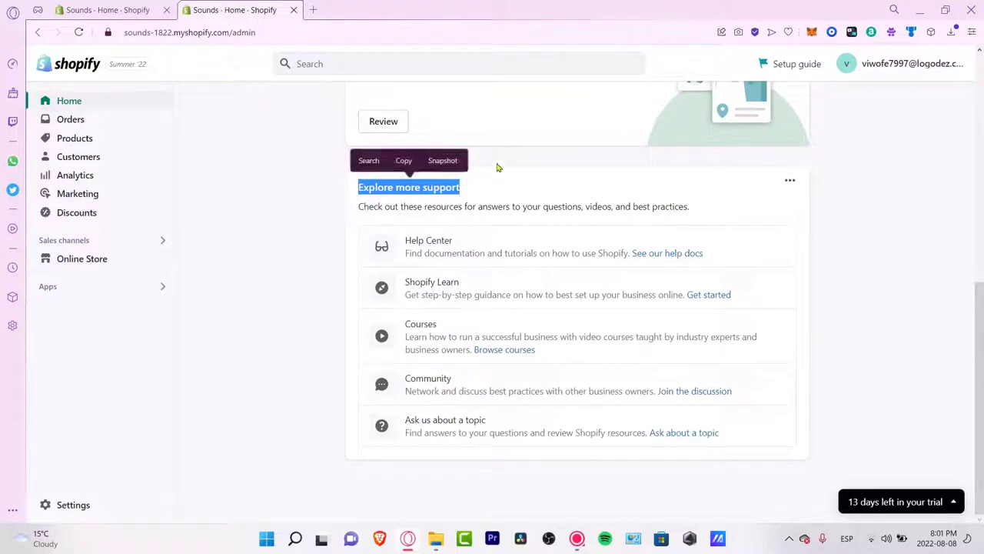
{"action": "left_click", "coordinate": [473, 189]}
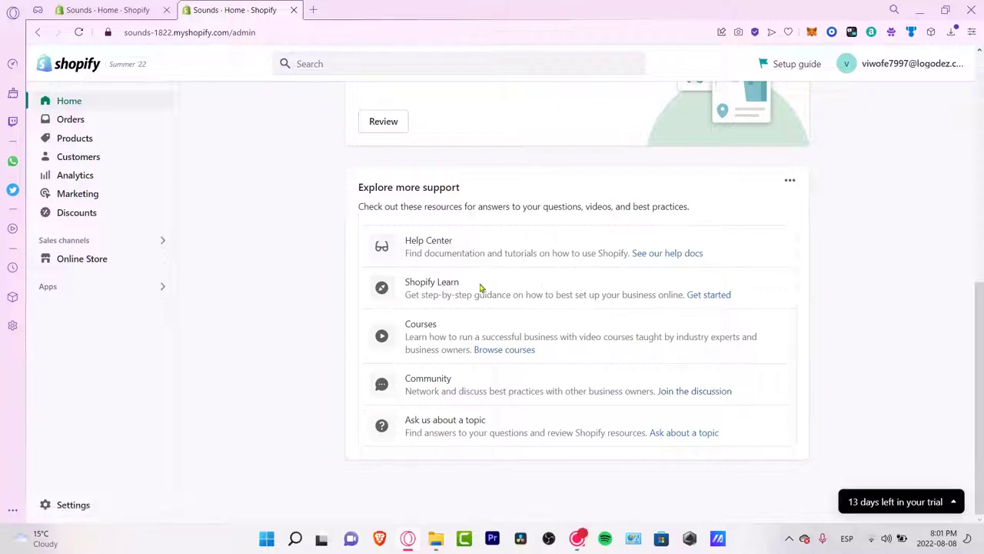
Step: Open the Shopify Learn 'Get started' resource from the Home page in a new tab and switch to it
{"action": "triple_click", "coordinate": [406, 284]}
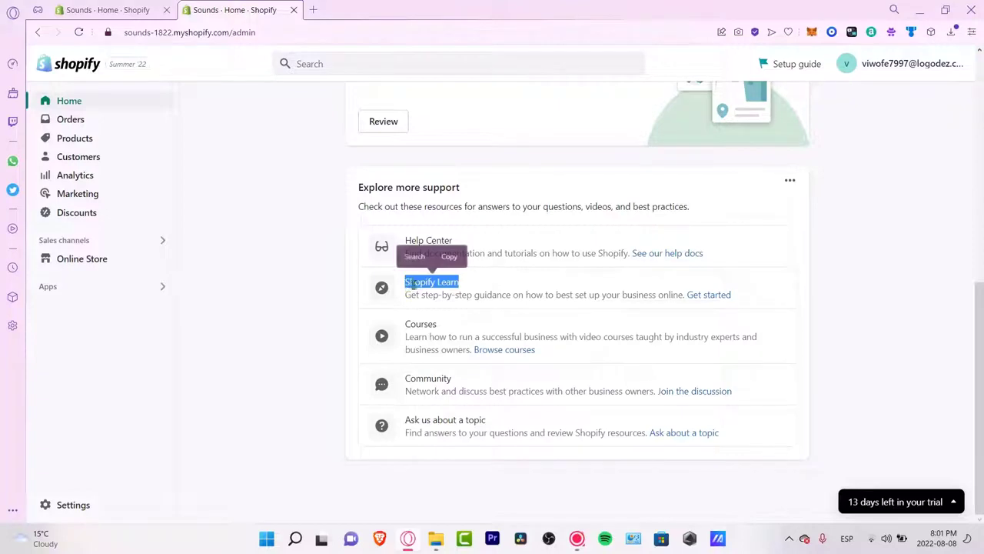
{"action": "left_click_drag", "start_coordinate": [442, 295], "coordinate": [685, 296]}
{"action": "left_click", "coordinate": [691, 284]}
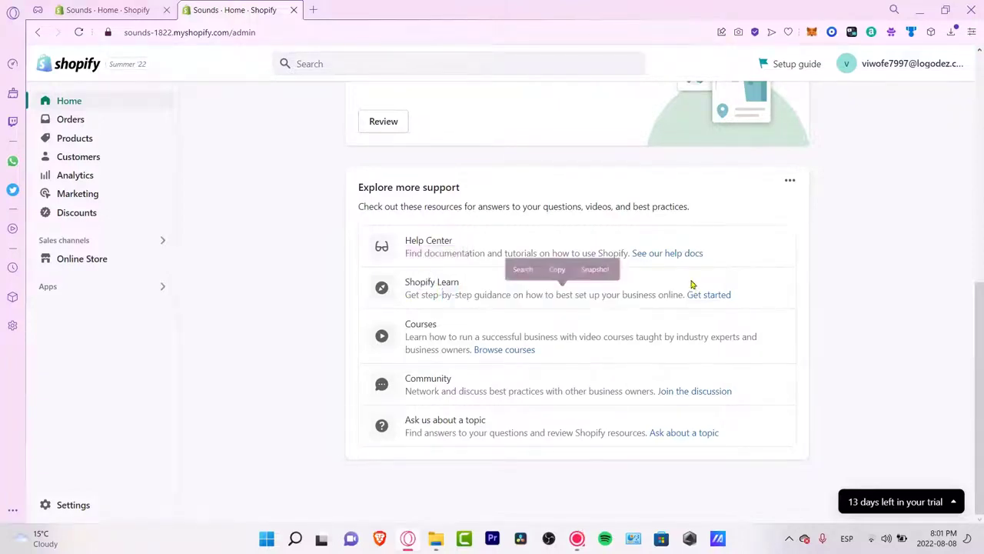
{"action": "right_click", "coordinate": [704, 302]}
{"action": "left_click", "coordinate": [727, 315]}
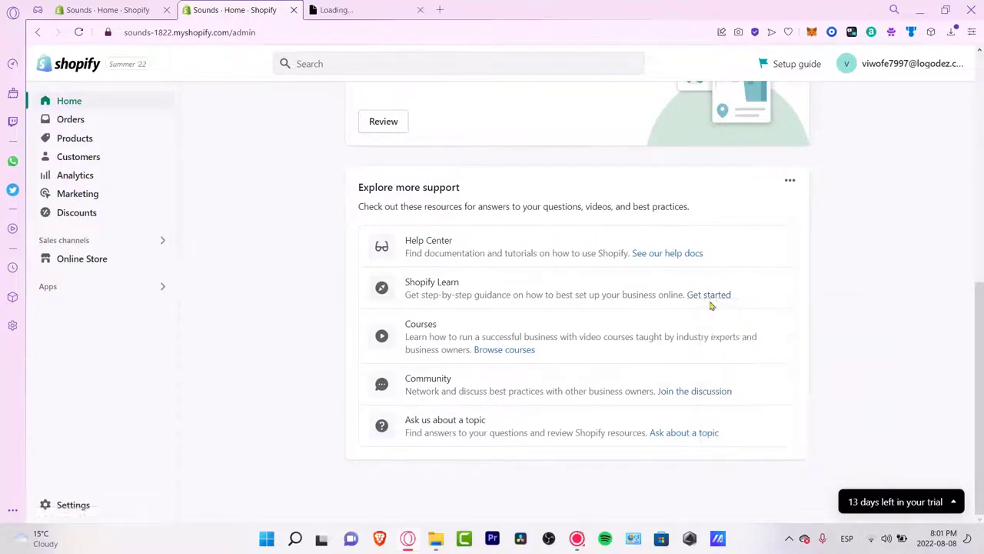
{"action": "left_click", "coordinate": [362, 9]}
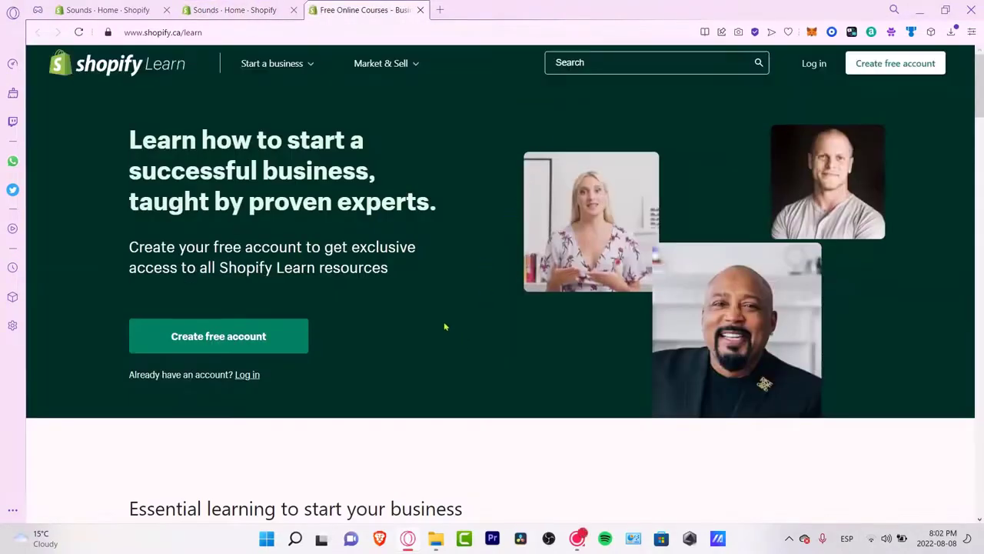
Step: Browse the Shopify Learn course list and open the Turn Your Hobby into a Business course
{"action": "scroll", "coordinate": [415, 275], "scroll_direction": "down", "scroll_amount": 5}
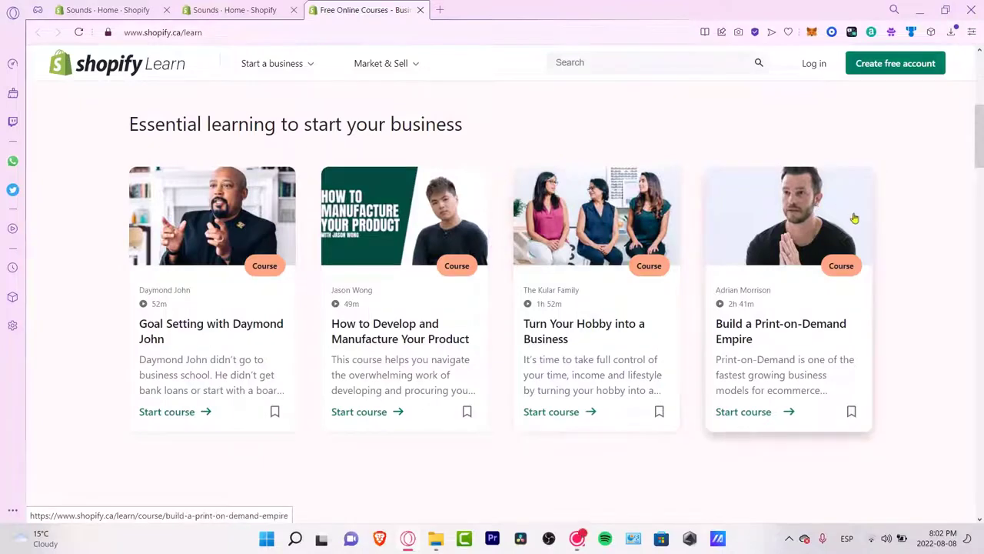
{"action": "scroll", "coordinate": [854, 214], "scroll_direction": "down", "scroll_amount": 3}
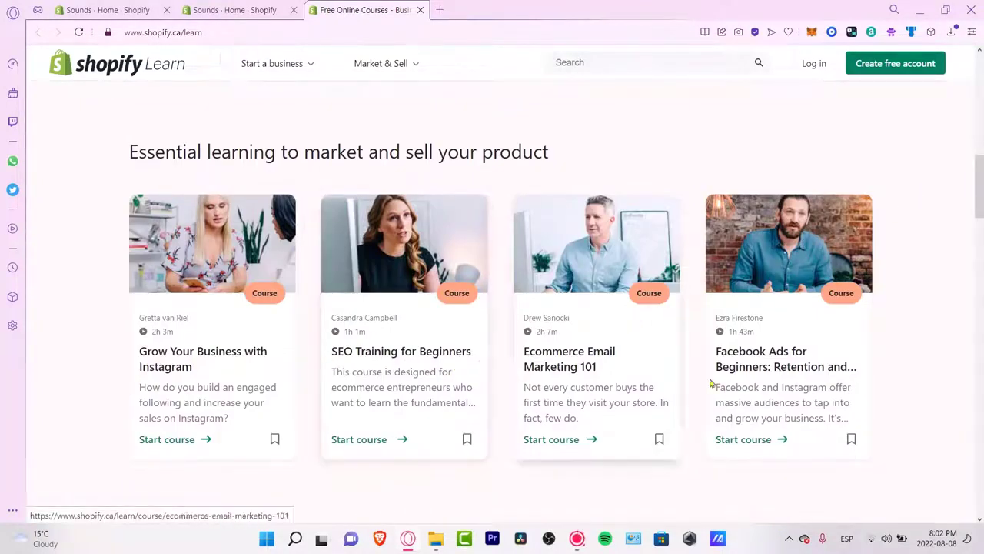
{"action": "scroll", "coordinate": [846, 384], "scroll_direction": "down", "scroll_amount": 7}
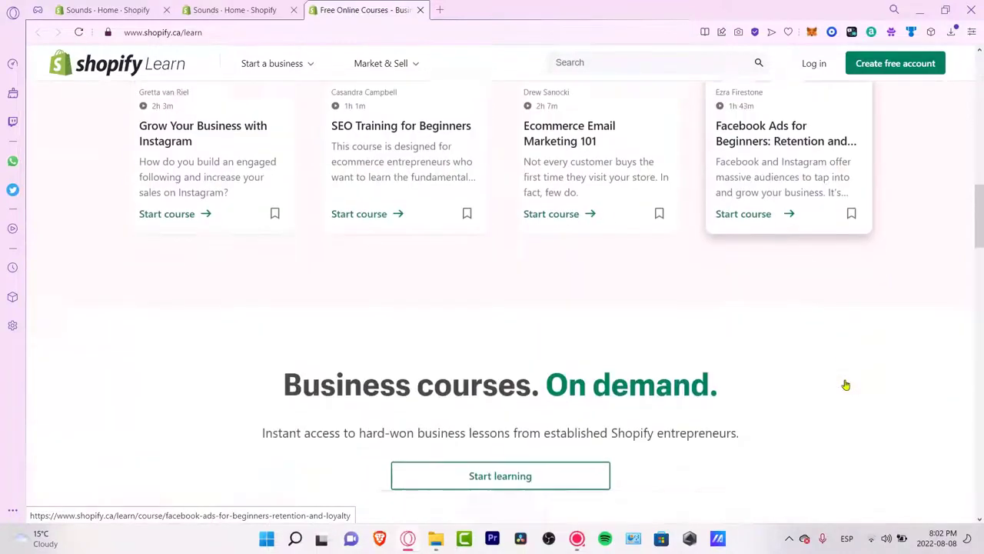
{"action": "scroll", "coordinate": [846, 382], "scroll_direction": "up", "scroll_amount": 2}
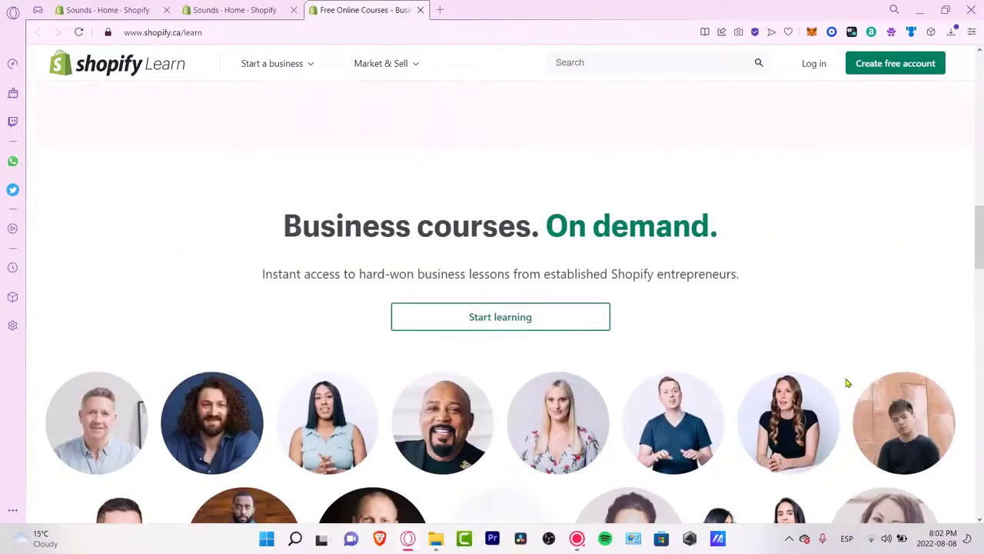
{"action": "scroll", "coordinate": [846, 380], "scroll_direction": "up", "scroll_amount": 4}
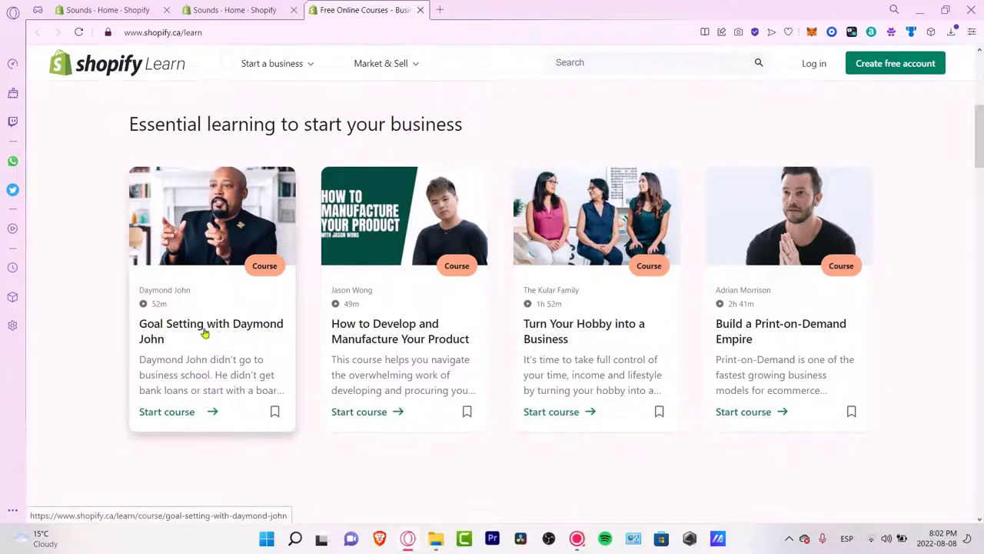
{"action": "left_click", "coordinate": [558, 412]}
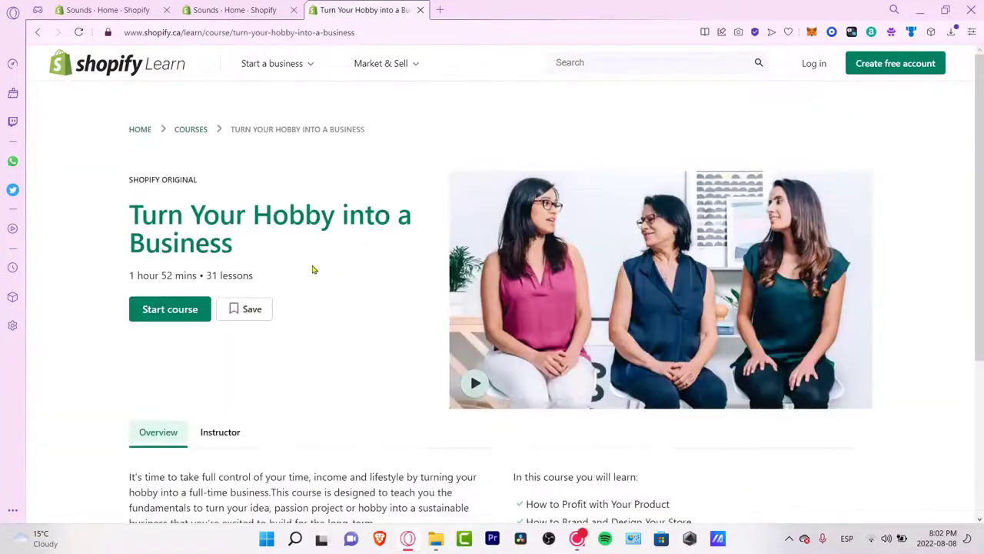
Step: Try starting the hobby course and dismiss the account sign-up prompt
{"action": "scroll", "coordinate": [333, 294], "scroll_direction": "down", "scroll_amount": 3}
{"action": "scroll", "coordinate": [338, 300], "scroll_direction": "up", "scroll_amount": 3}
{"action": "left_click_drag", "start_coordinate": [129, 276], "coordinate": [260, 283]}
{"action": "scroll", "coordinate": [314, 281], "scroll_direction": "down", "scroll_amount": 3}
{"action": "scroll", "coordinate": [314, 282], "scroll_direction": "up", "scroll_amount": 3}
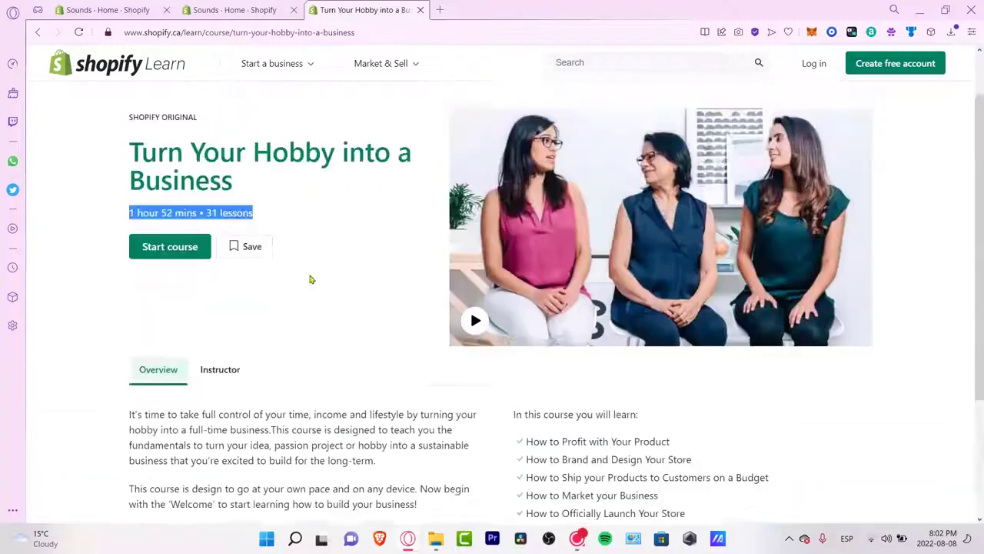
{"action": "left_click", "coordinate": [183, 263]}
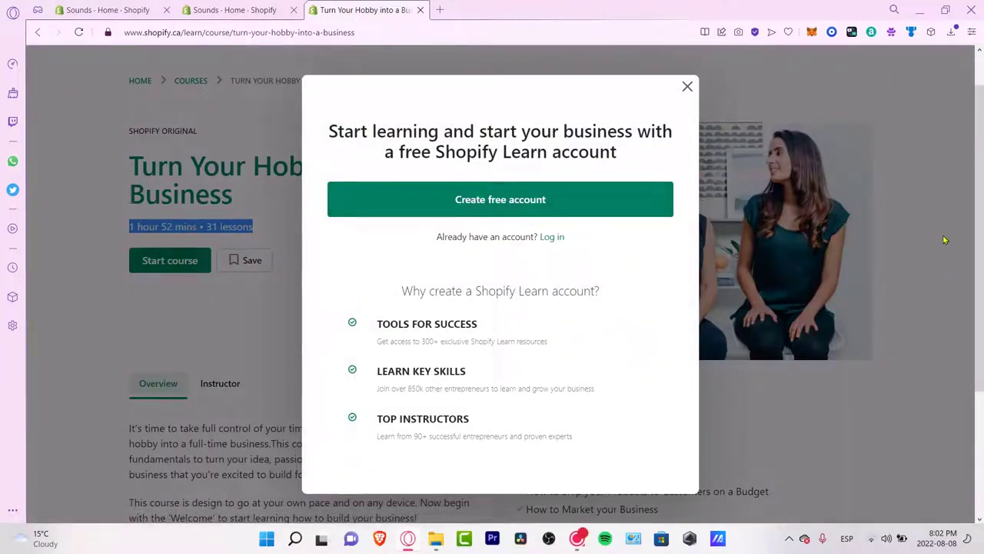
{"action": "left_click", "coordinate": [948, 199]}
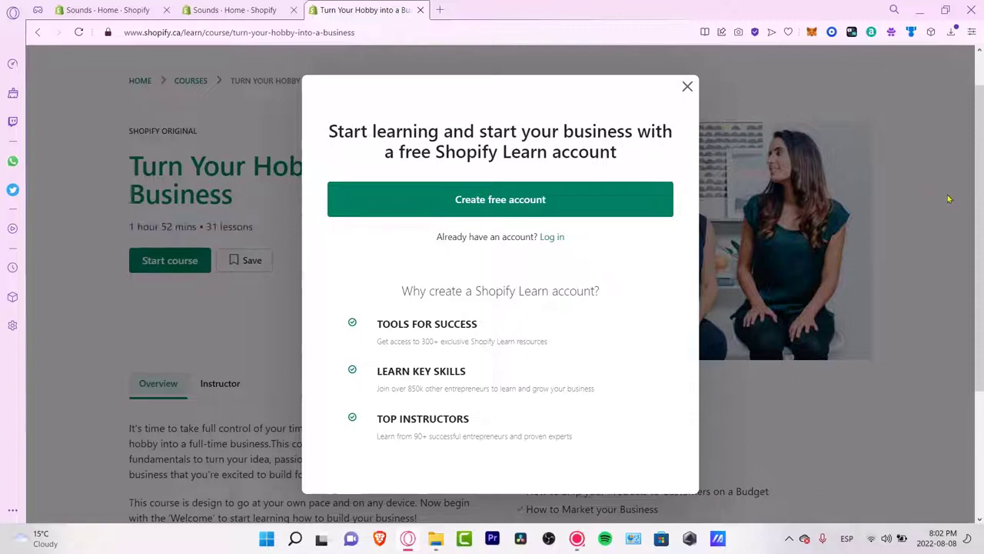
{"action": "left_click", "coordinate": [686, 87]}
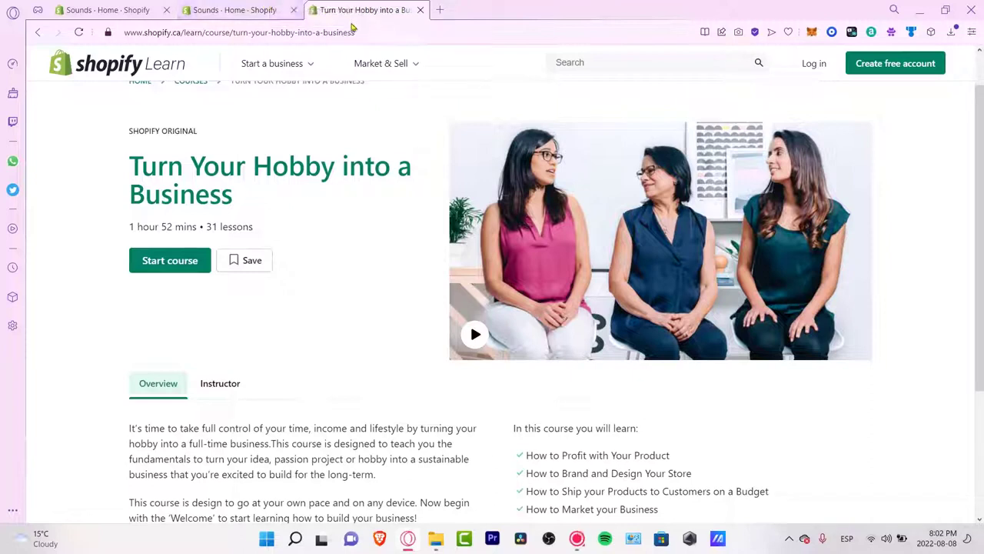
{"action": "mouse_move", "coordinate": [418, 67]}
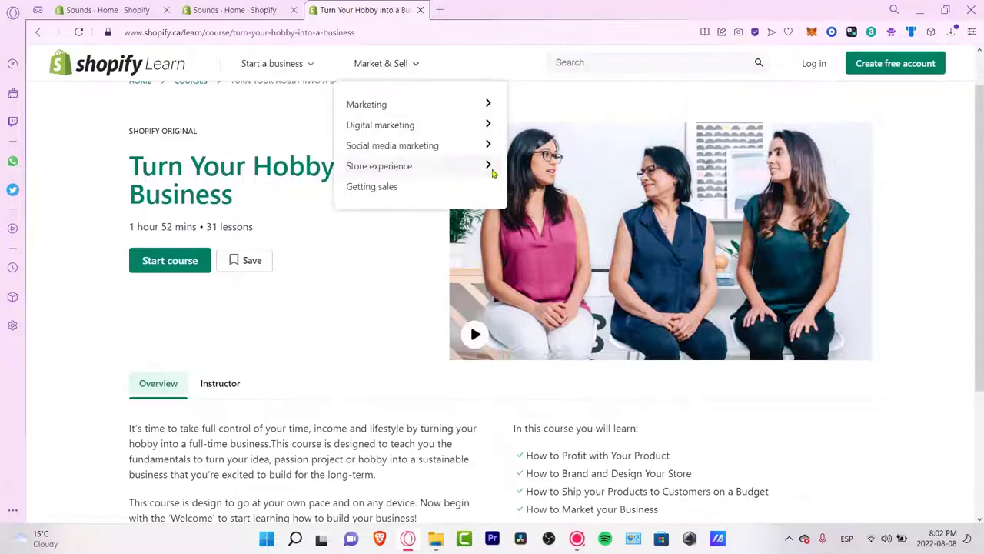
Step: Go to the Retail learning topic and open the brick & mortar store tutorial
{"action": "mouse_move", "coordinate": [495, 173]}
{"action": "left_click", "coordinate": [541, 129]}
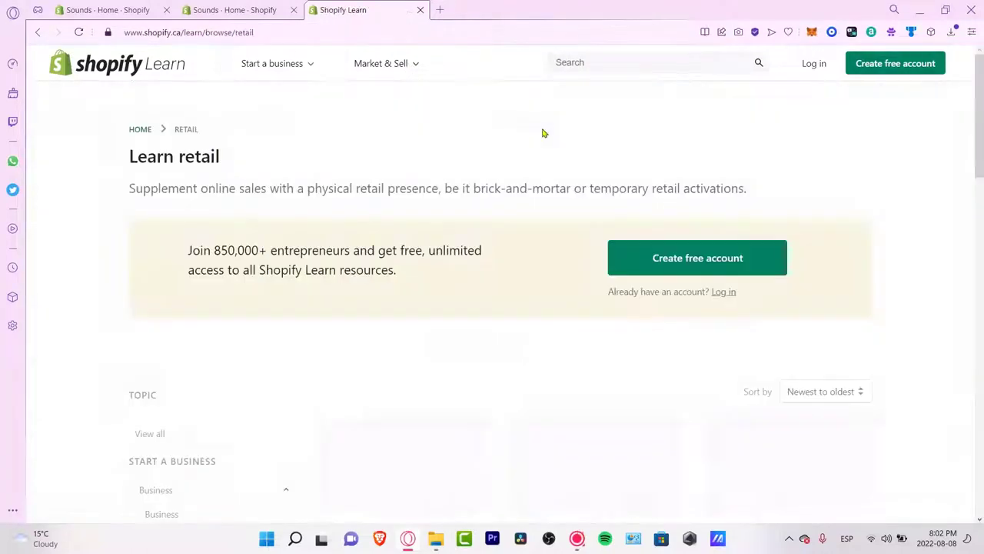
{"action": "scroll", "coordinate": [543, 188], "scroll_direction": "down", "scroll_amount": 3}
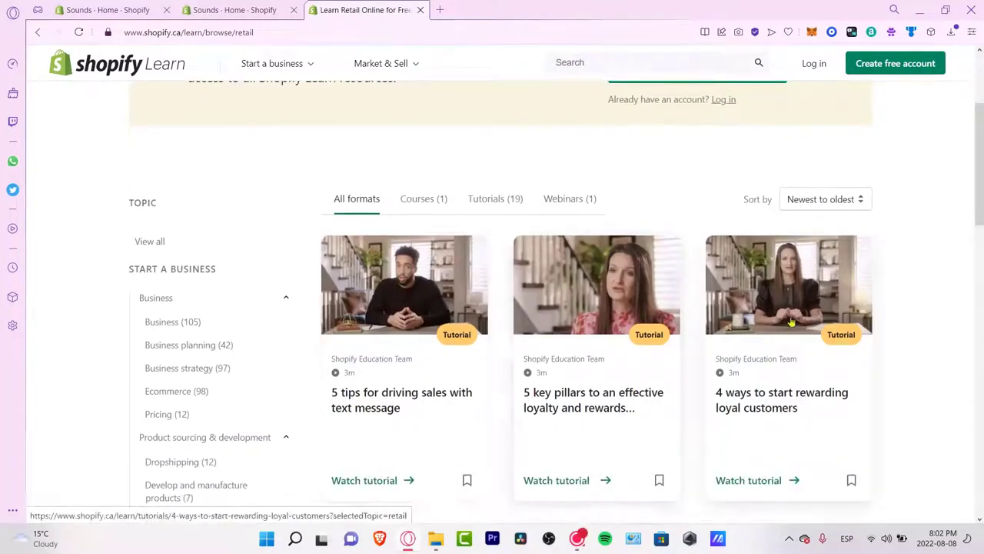
{"action": "scroll", "coordinate": [927, 369], "scroll_direction": "down", "scroll_amount": 3}
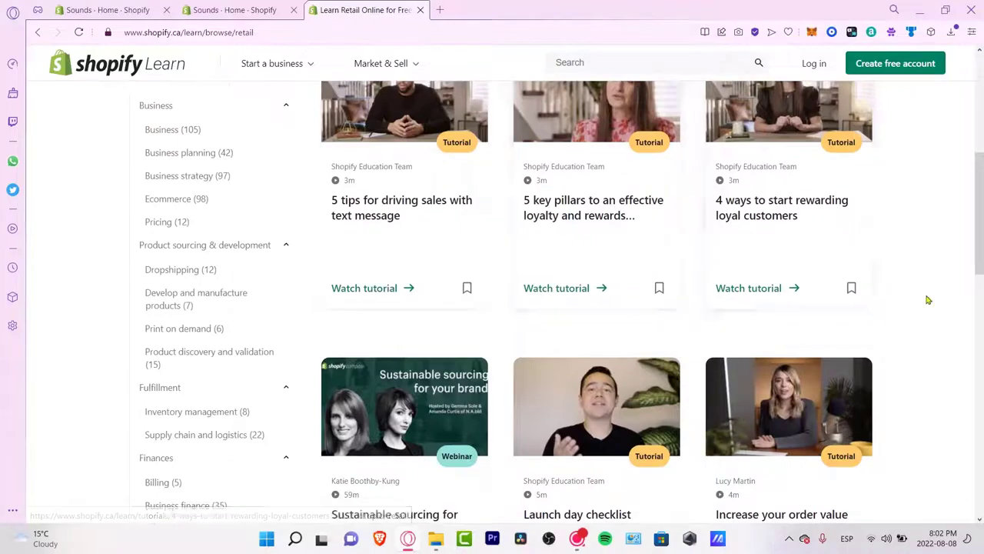
{"action": "scroll", "coordinate": [900, 308], "scroll_direction": "down", "scroll_amount": 3}
{"action": "scroll", "coordinate": [877, 331], "scroll_direction": "down", "scroll_amount": 3}
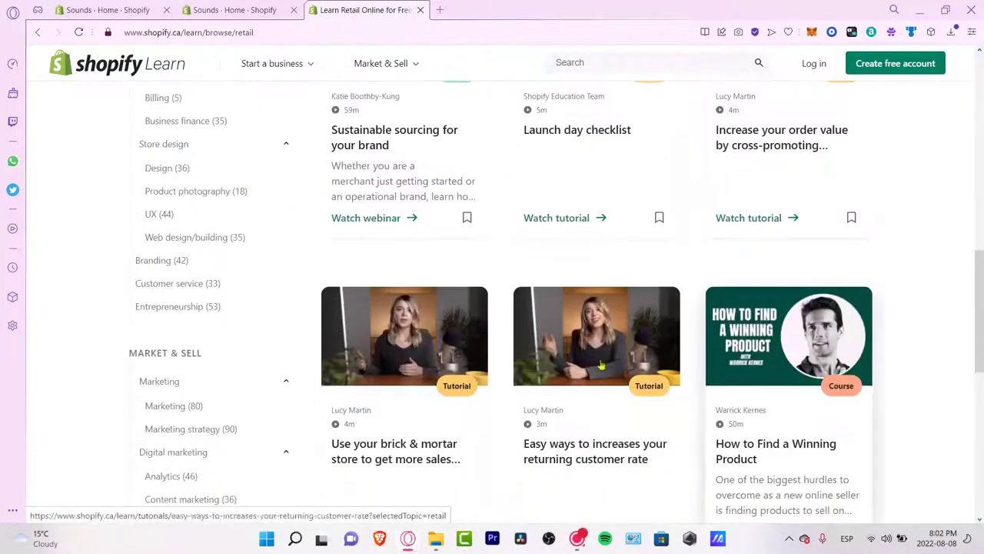
{"action": "left_click", "coordinate": [445, 374]}
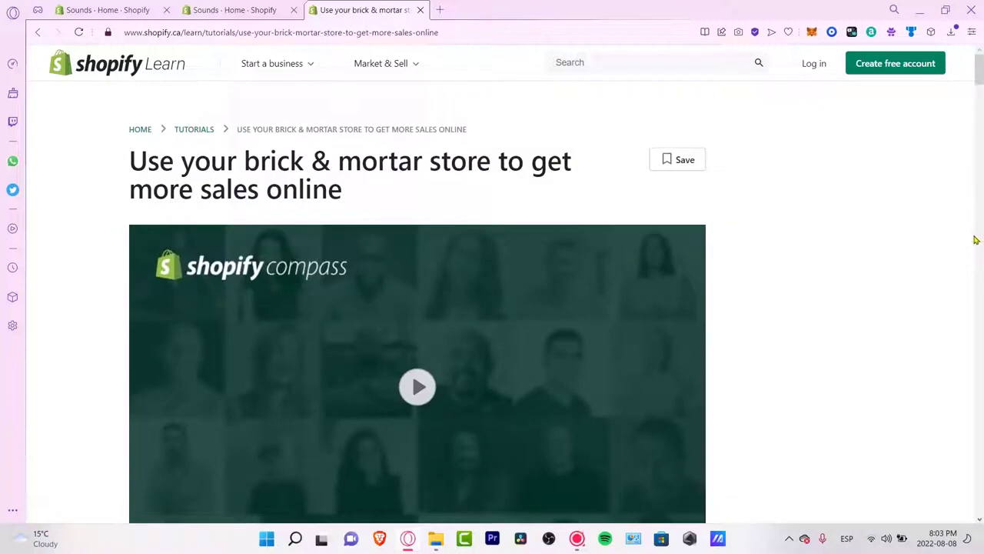
Step: Close the brick & mortar tutorial tab and open the Shopify Learn course catalogue
{"action": "scroll", "coordinate": [979, 93], "scroll_direction": "down", "scroll_amount": 1}
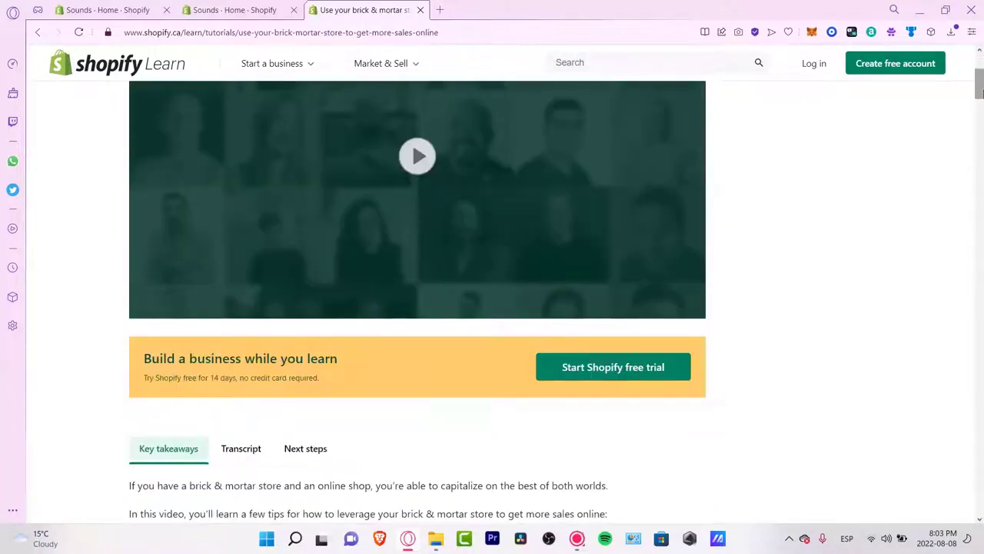
{"action": "left_click", "coordinate": [227, 9]}
{"action": "left_click", "coordinate": [419, 10]}
{"action": "left_click", "coordinate": [506, 350]}
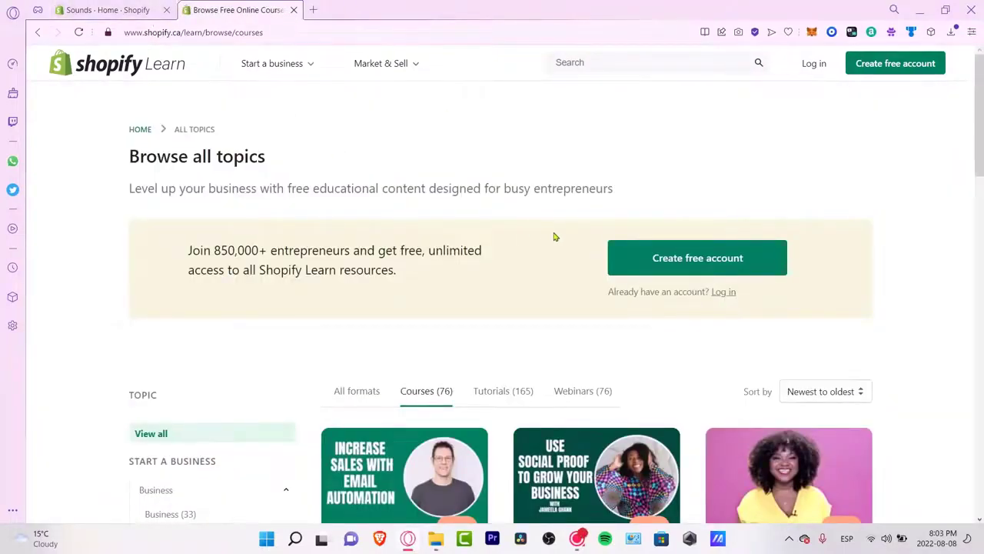
Step: Filter the catalogue to Dropshipping courses and open Find winning products to sell
{"action": "scroll", "coordinate": [555, 237], "scroll_direction": "down", "scroll_amount": 3}
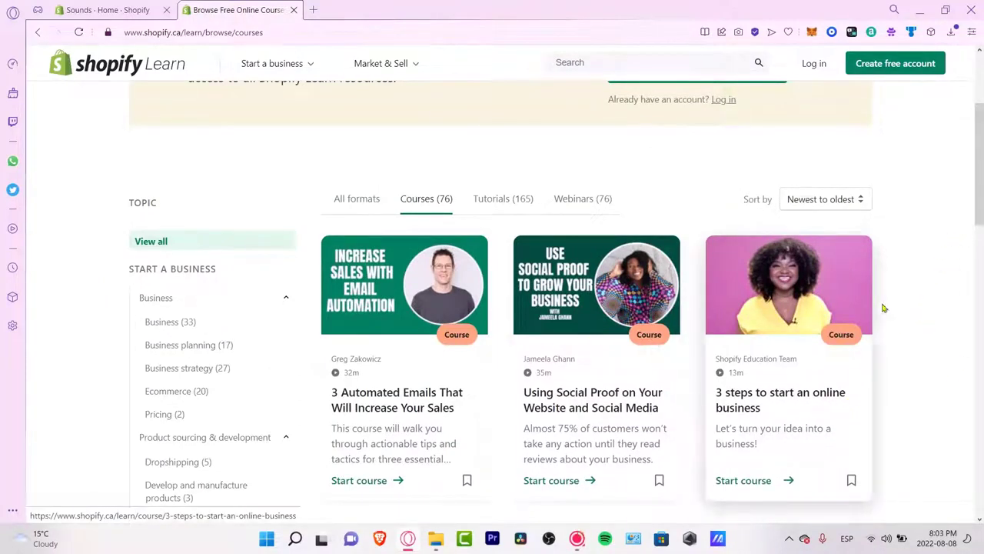
{"action": "scroll", "coordinate": [912, 302], "scroll_direction": "down", "scroll_amount": 3}
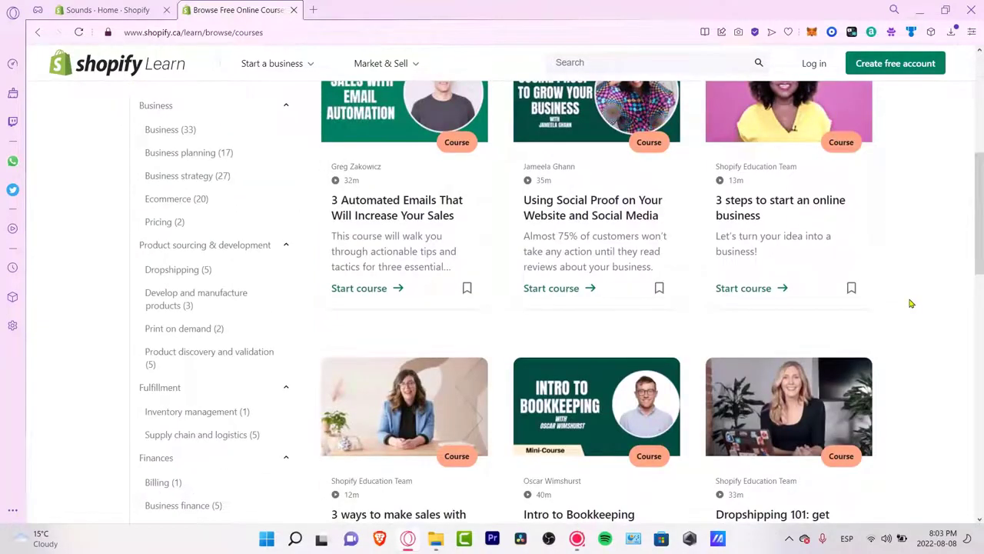
{"action": "left_click", "coordinate": [207, 273]}
{"action": "scroll", "coordinate": [918, 292], "scroll_direction": "down", "scroll_amount": 3}
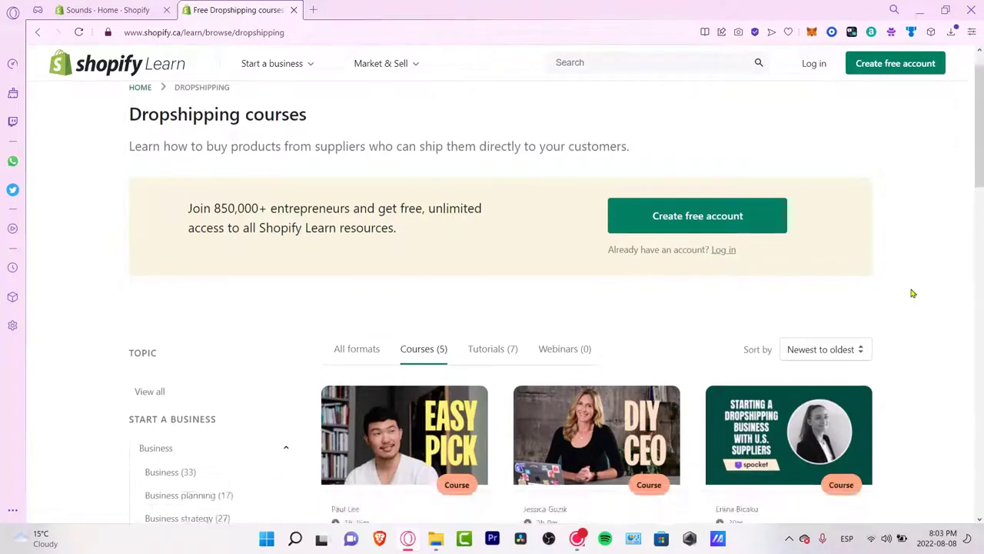
{"action": "scroll", "coordinate": [913, 293], "scroll_direction": "down", "scroll_amount": 3}
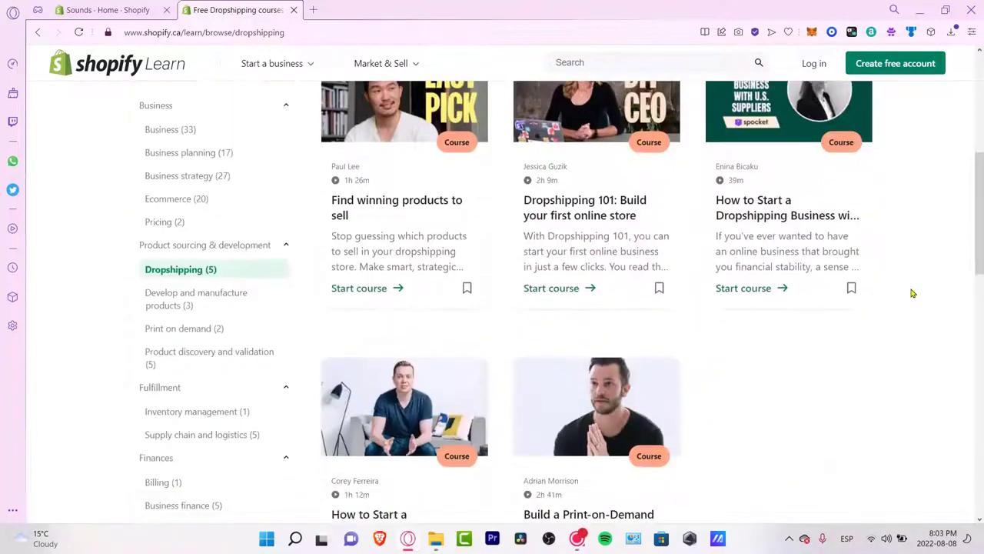
{"action": "scroll", "coordinate": [913, 293], "scroll_direction": "down", "scroll_amount": 3}
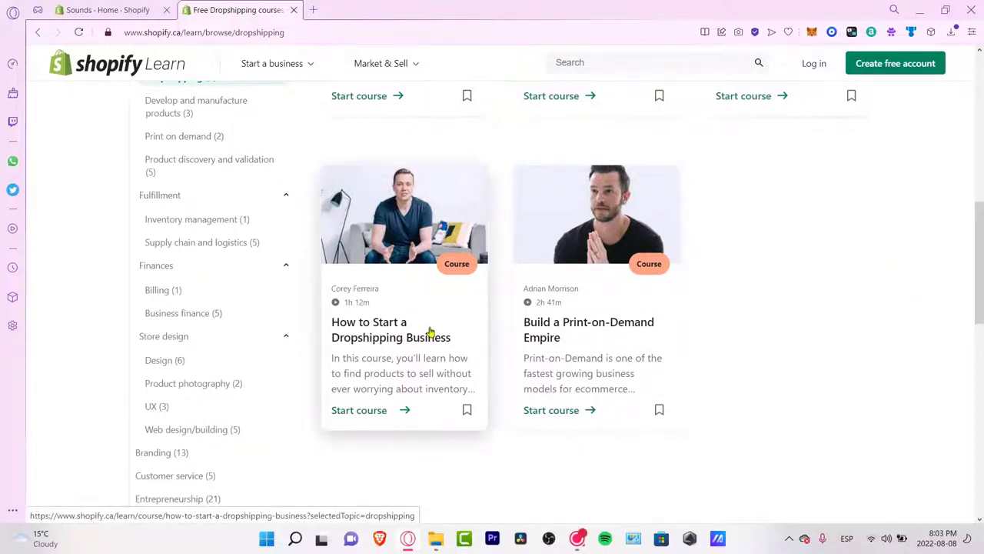
{"action": "scroll", "coordinate": [431, 332], "scroll_direction": "up", "scroll_amount": 3}
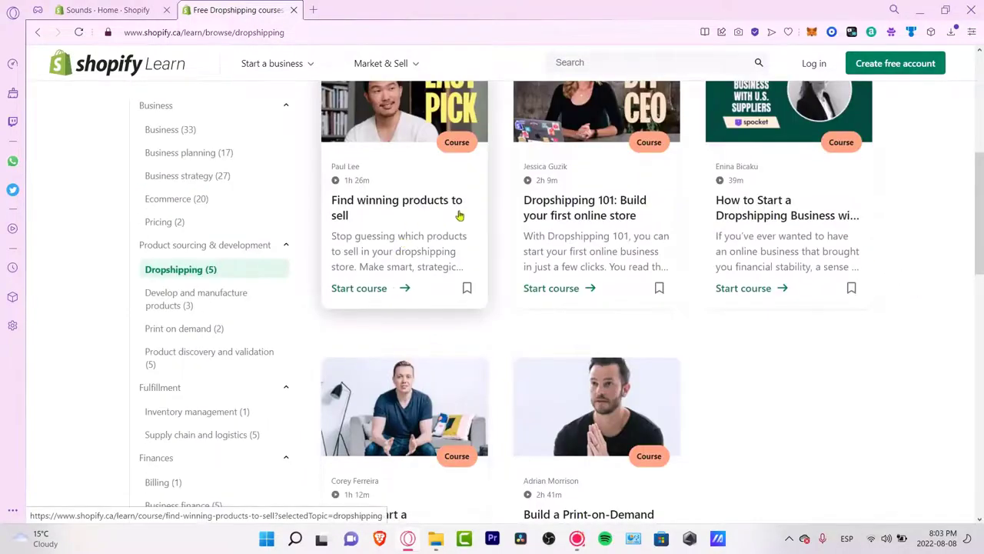
{"action": "scroll", "coordinate": [571, 341], "scroll_direction": "up", "scroll_amount": 3}
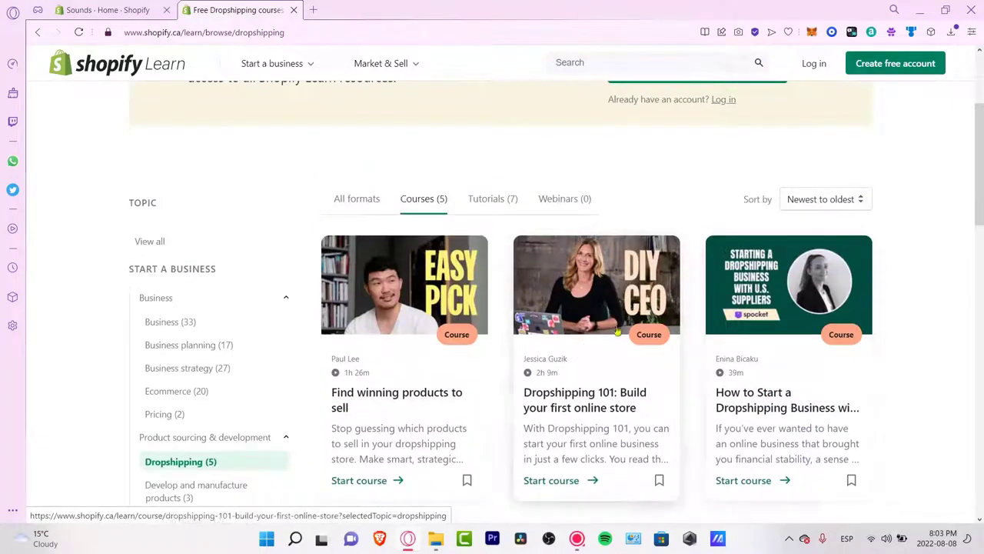
{"action": "left_click", "coordinate": [397, 480]}
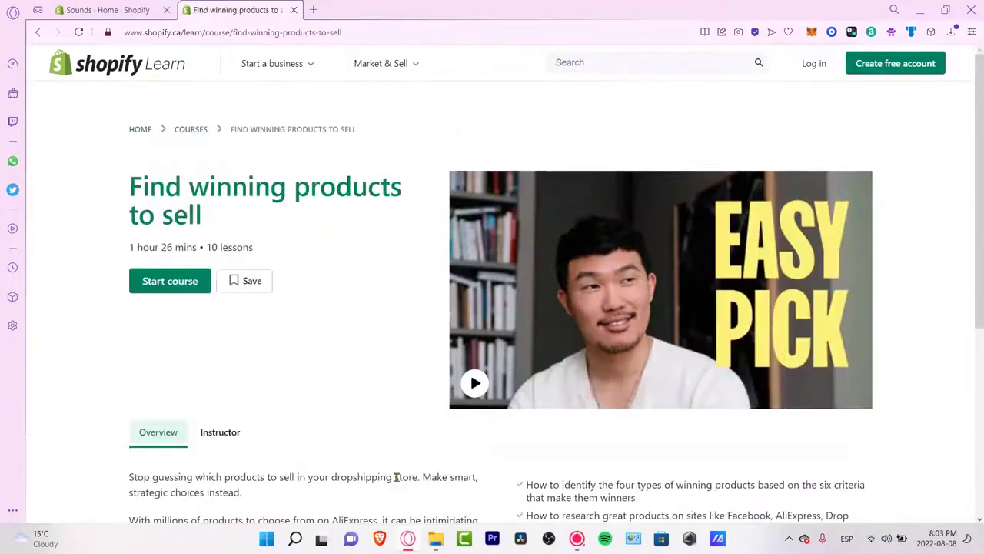
Step: Read the course instructor's bio, try starting the course, and close the sign-up prompt
{"action": "left_click_drag", "start_coordinate": [257, 246], "coordinate": [129, 247]}
{"action": "left_click", "coordinate": [312, 257]}
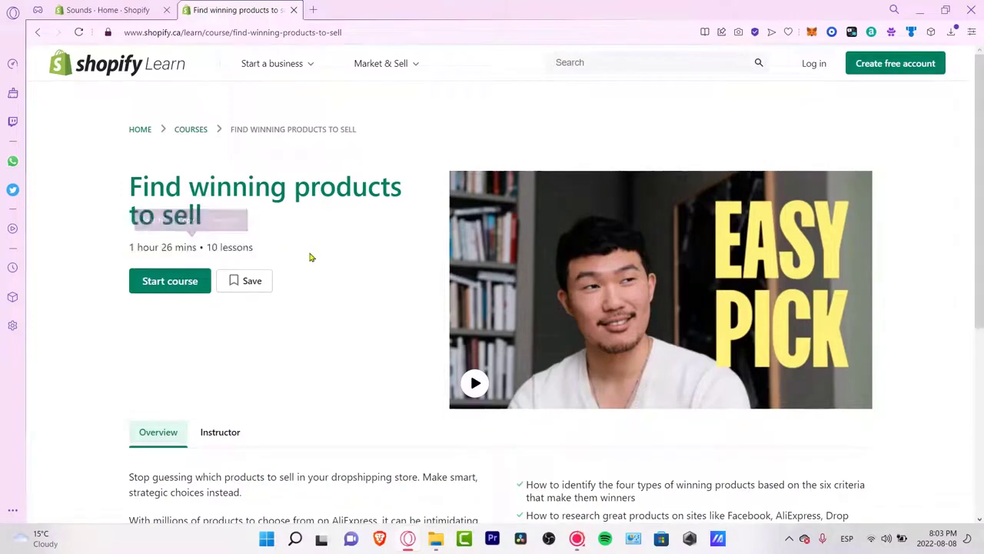
{"action": "scroll", "coordinate": [407, 363], "scroll_direction": "down", "scroll_amount": 3}
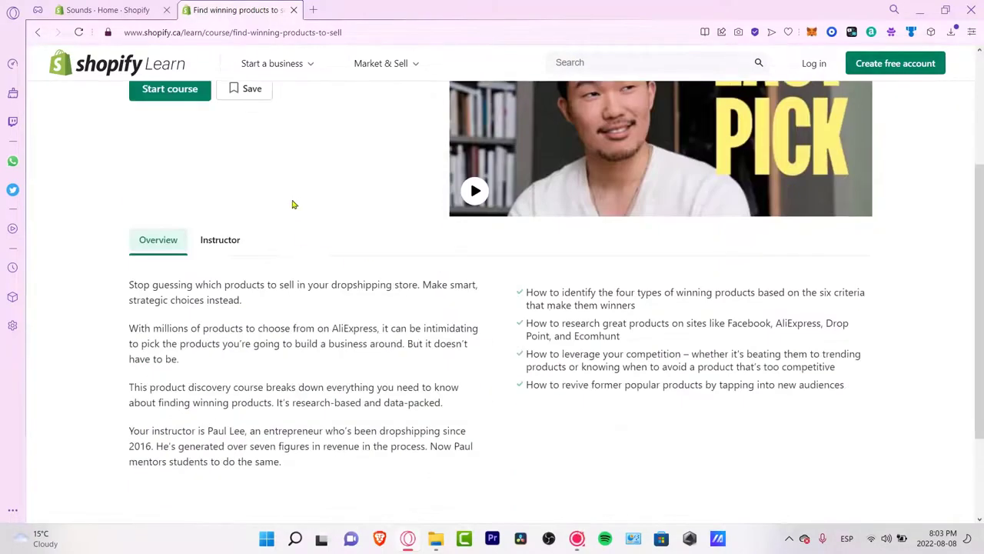
{"action": "left_click", "coordinate": [206, 246]}
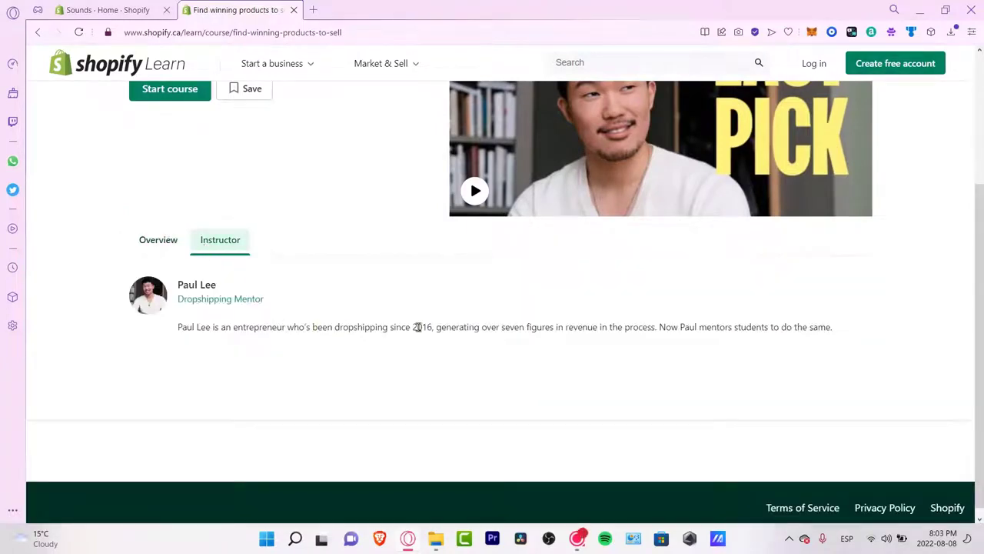
{"action": "scroll", "coordinate": [385, 307], "scroll_direction": "up", "scroll_amount": 3}
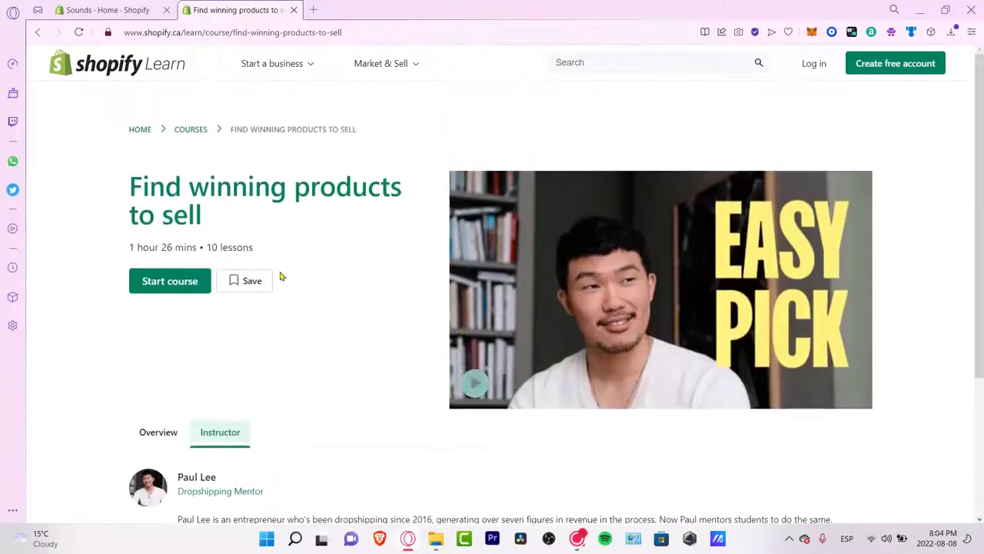
{"action": "left_click", "coordinate": [186, 281]}
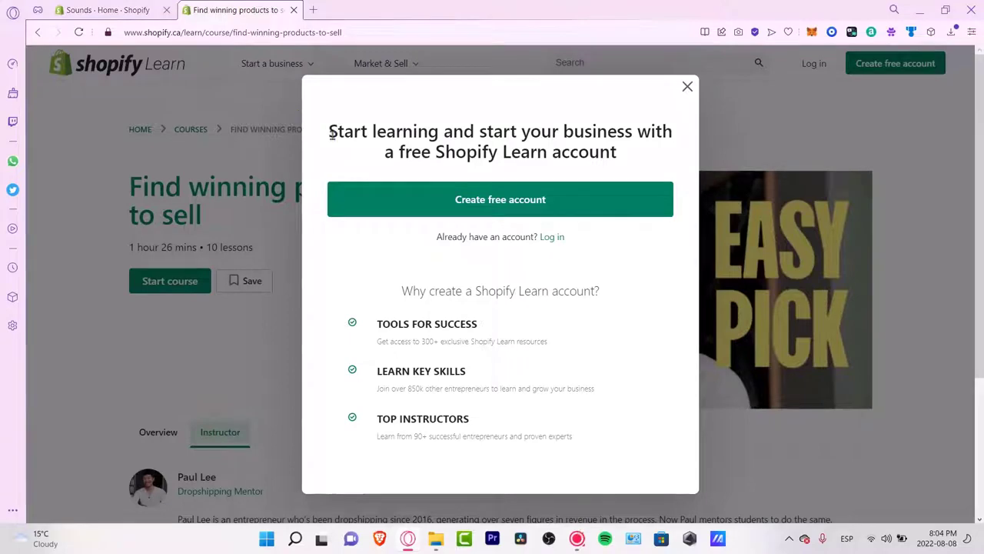
{"action": "left_click", "coordinate": [688, 87]}
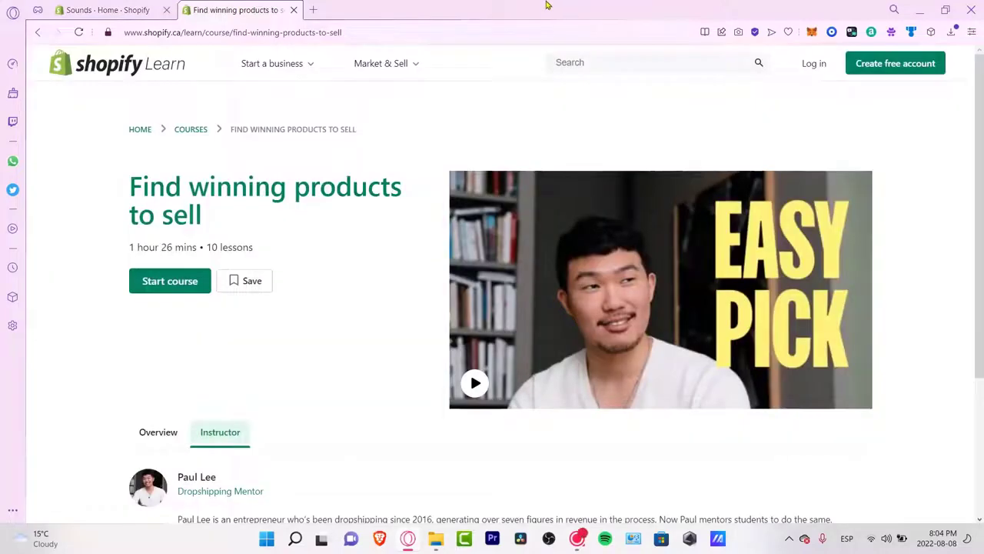
Step: Back in the admin, dismiss the plan promotion banner and check Orders, then Discounts
{"action": "left_click", "coordinate": [295, 9]}
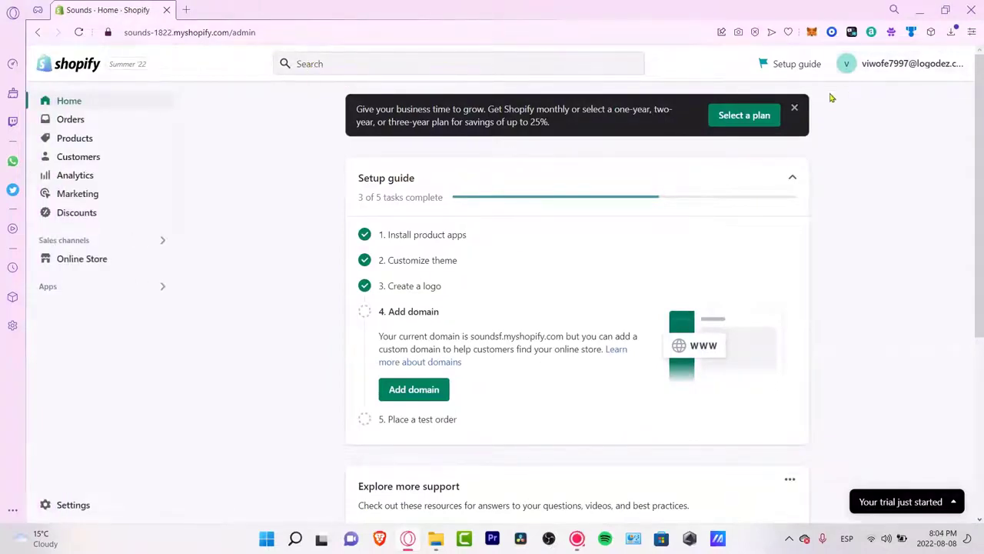
{"action": "left_click", "coordinate": [796, 110]}
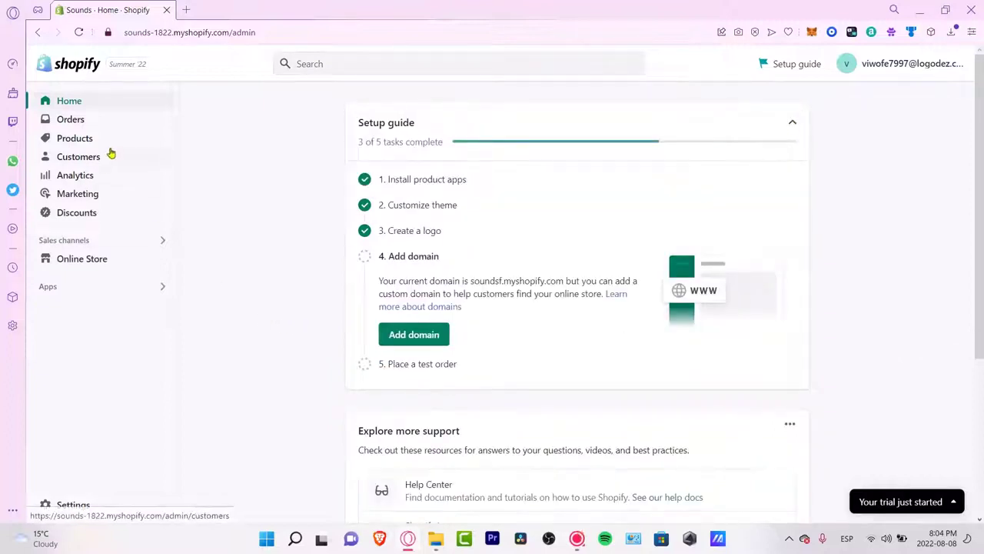
{"action": "left_click", "coordinate": [89, 123]}
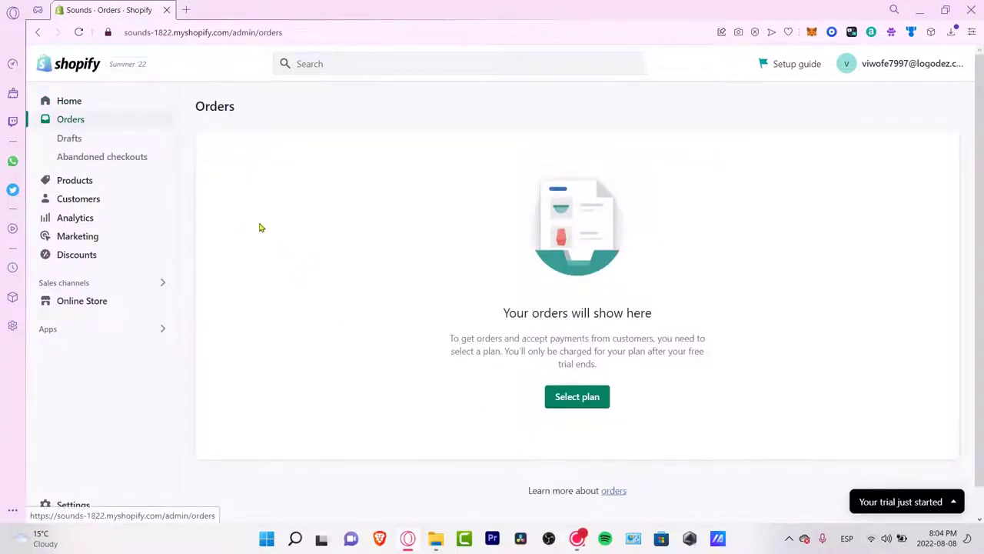
{"action": "left_click", "coordinate": [92, 254]}
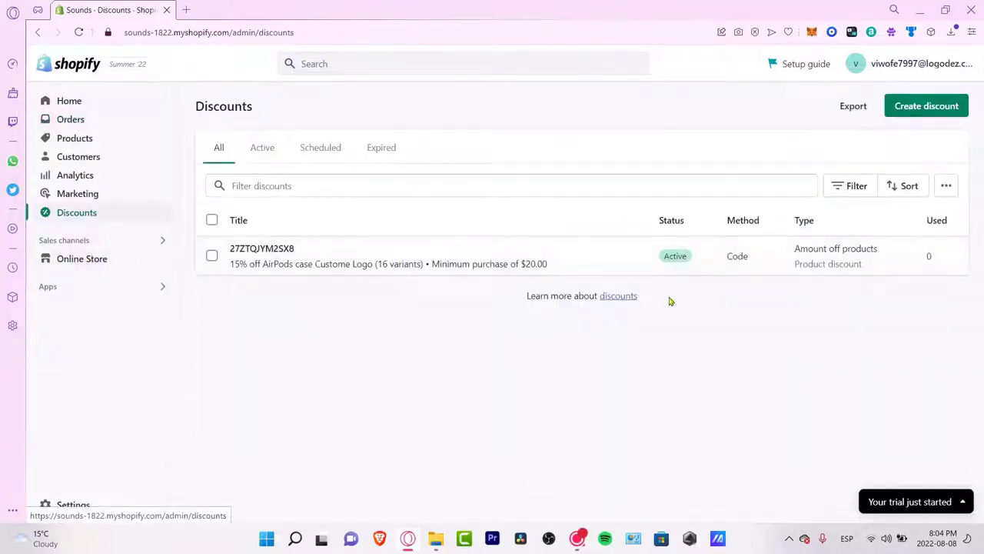
{"action": "left_click", "coordinate": [193, 33]}
{"action": "left_click", "coordinate": [499, 448]}
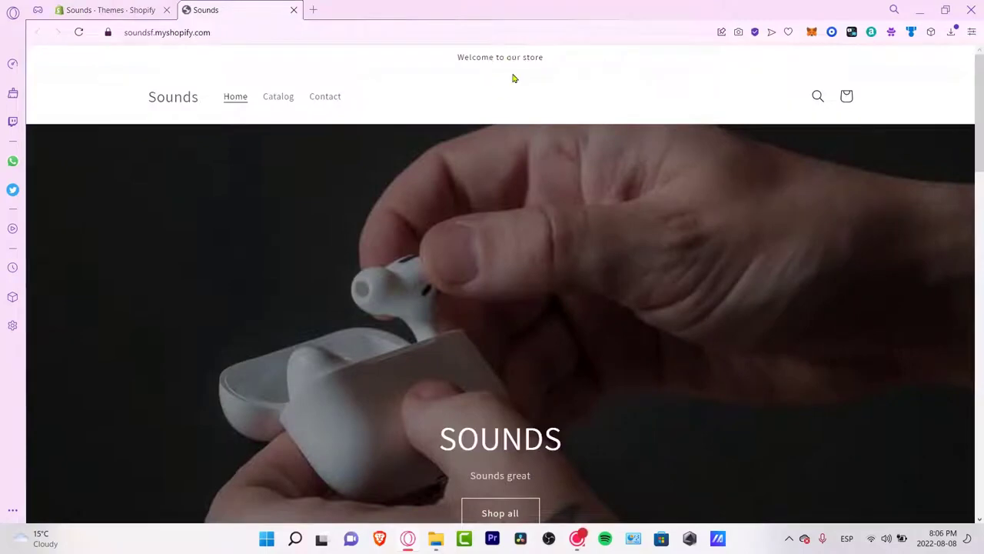
Step: Scroll the Sounds storefront home page to view the SOUNDS banner and featured MXN products
{"action": "scroll", "coordinate": [602, 234], "scroll_direction": "down", "scroll_amount": 10}
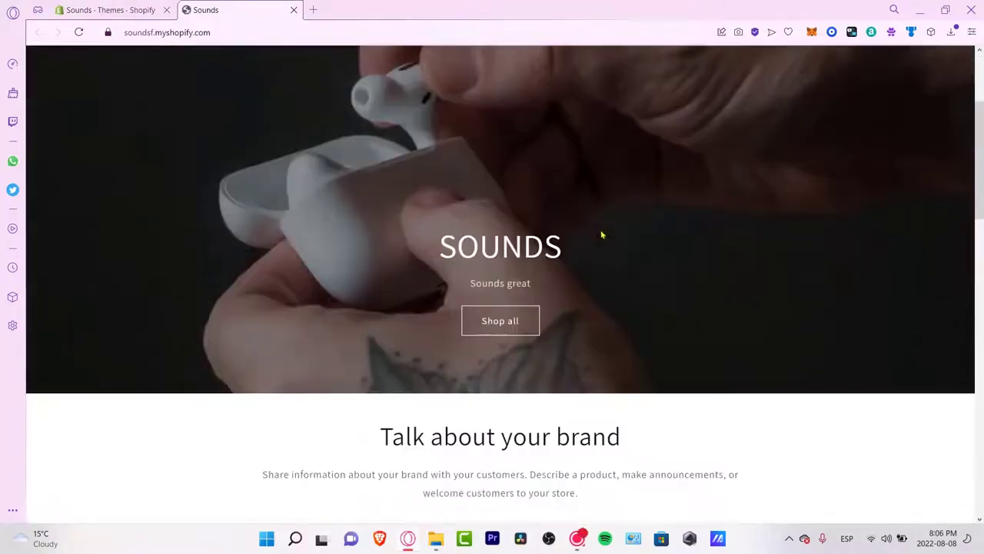
{"action": "scroll", "coordinate": [602, 229], "scroll_direction": "down", "scroll_amount": 5}
{"action": "scroll", "coordinate": [598, 231], "scroll_direction": "up", "scroll_amount": 1}
{"action": "scroll", "coordinate": [597, 231], "scroll_direction": "up", "scroll_amount": 5}
{"action": "scroll", "coordinate": [608, 227], "scroll_direction": "up", "scroll_amount": 5}
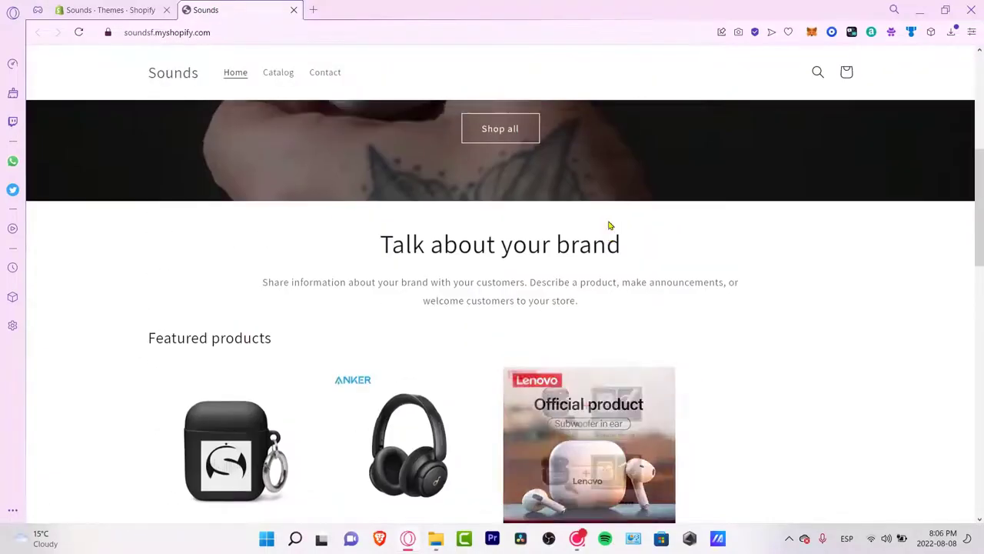
{"action": "scroll", "coordinate": [611, 238], "scroll_direction": "down", "scroll_amount": 3}
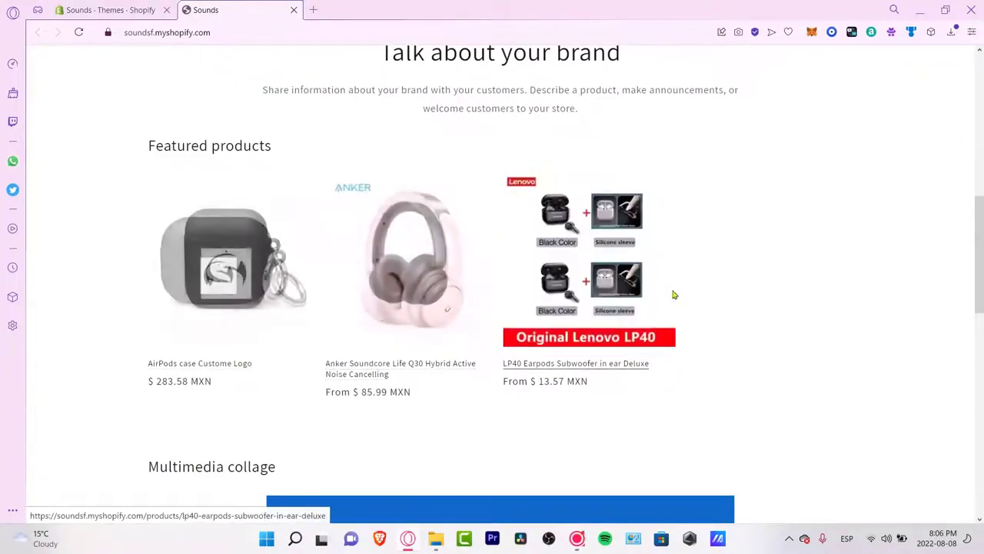
{"action": "scroll", "coordinate": [926, 321], "scroll_direction": "down", "scroll_amount": 10}
{"action": "scroll", "coordinate": [927, 321], "scroll_direction": "up", "scroll_amount": 10}
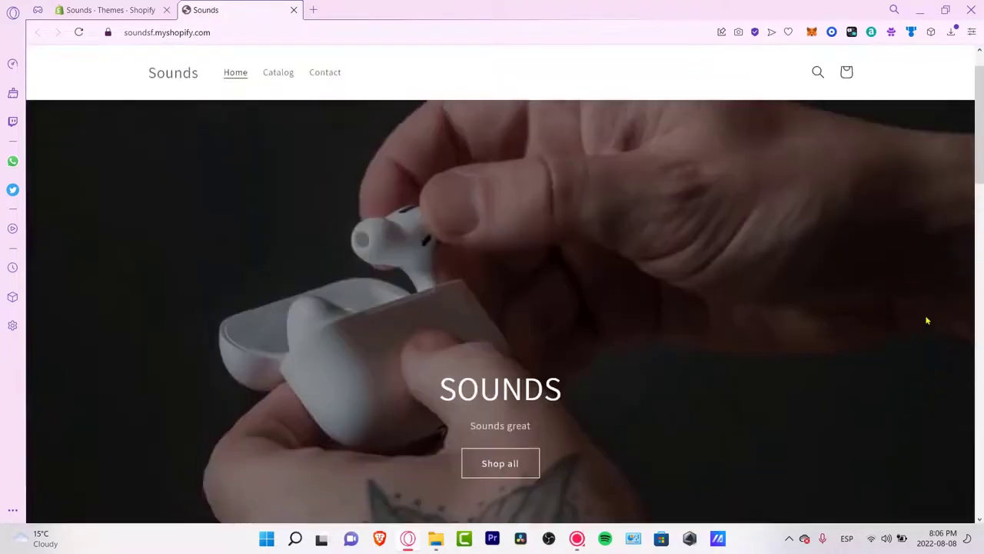
{"action": "scroll", "coordinate": [928, 323], "scroll_direction": "down", "scroll_amount": 5}
{"action": "scroll", "coordinate": [930, 346], "scroll_direction": "down", "scroll_amount": 2}
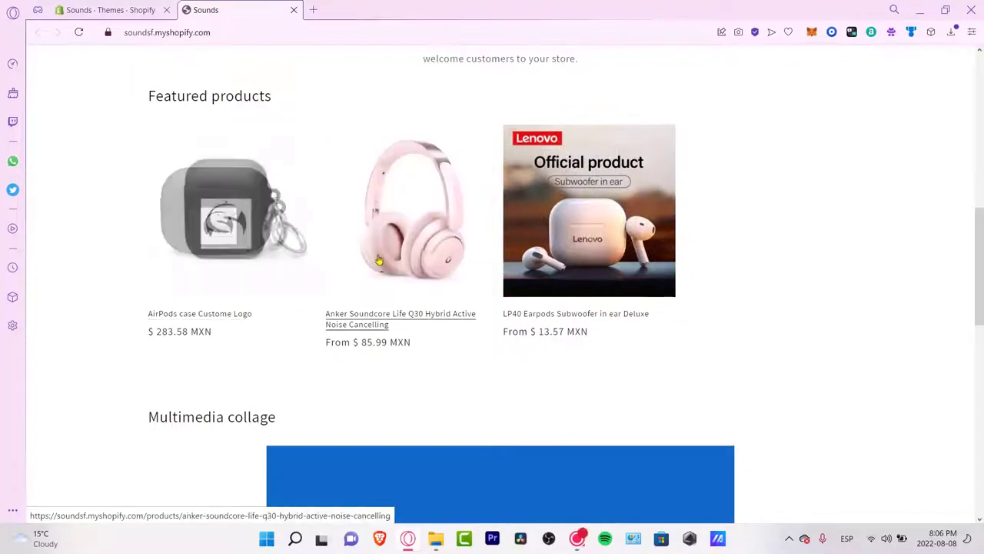
{"action": "scroll", "coordinate": [422, 237], "scroll_direction": "up", "scroll_amount": 7}
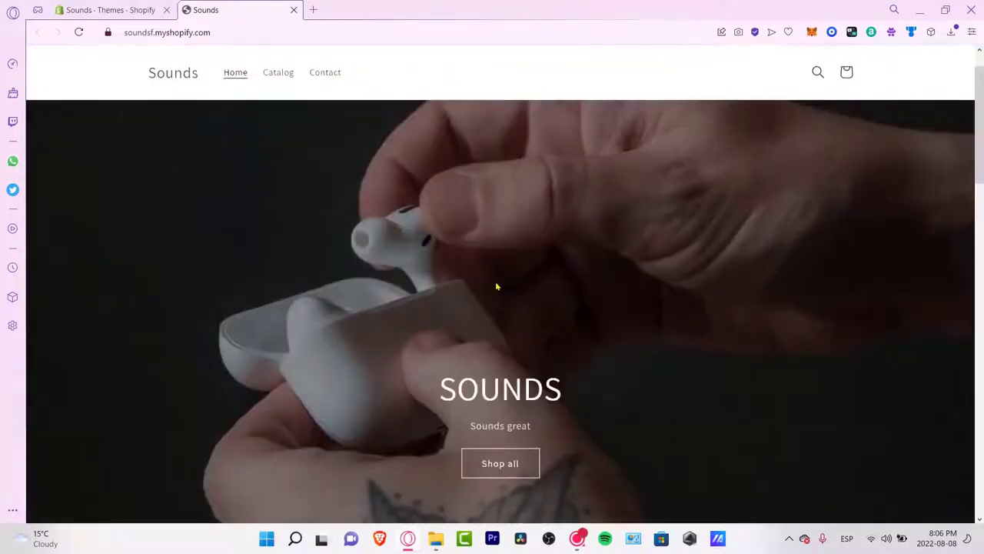
{"action": "scroll", "coordinate": [684, 339], "scroll_direction": "down", "scroll_amount": 3}
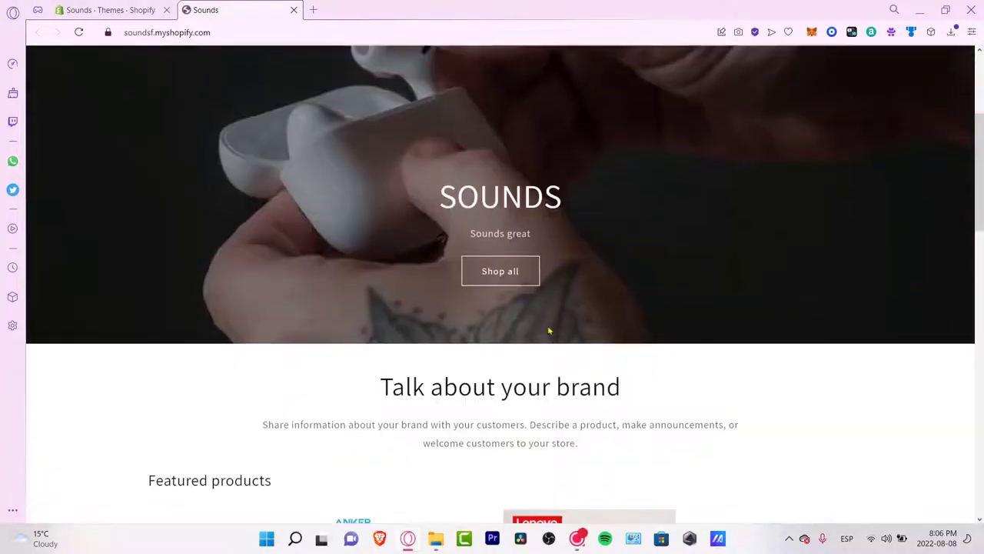
Step: Browse all products, view the contact page, and submit the empty email subscription form
{"action": "left_click", "coordinate": [501, 270]}
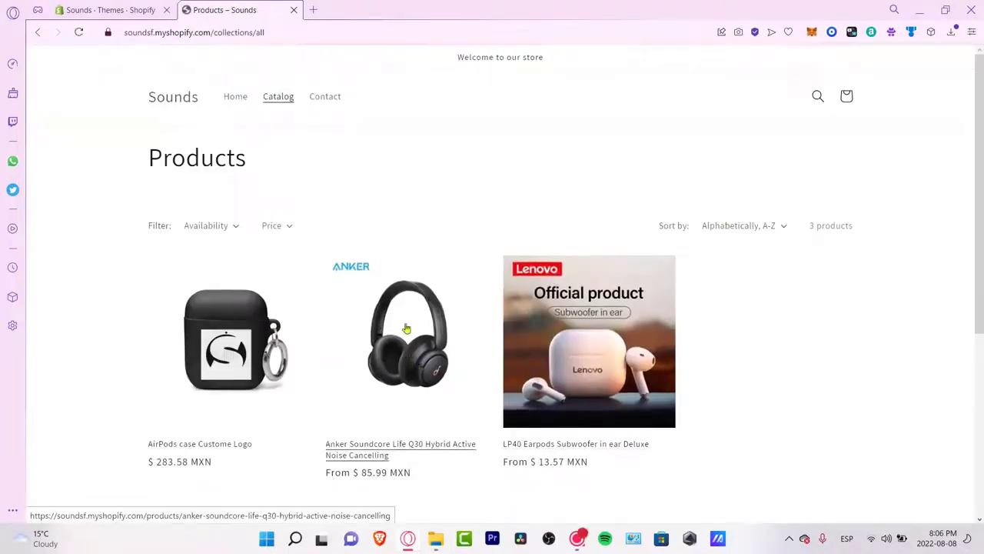
{"action": "left_click", "coordinate": [334, 105]}
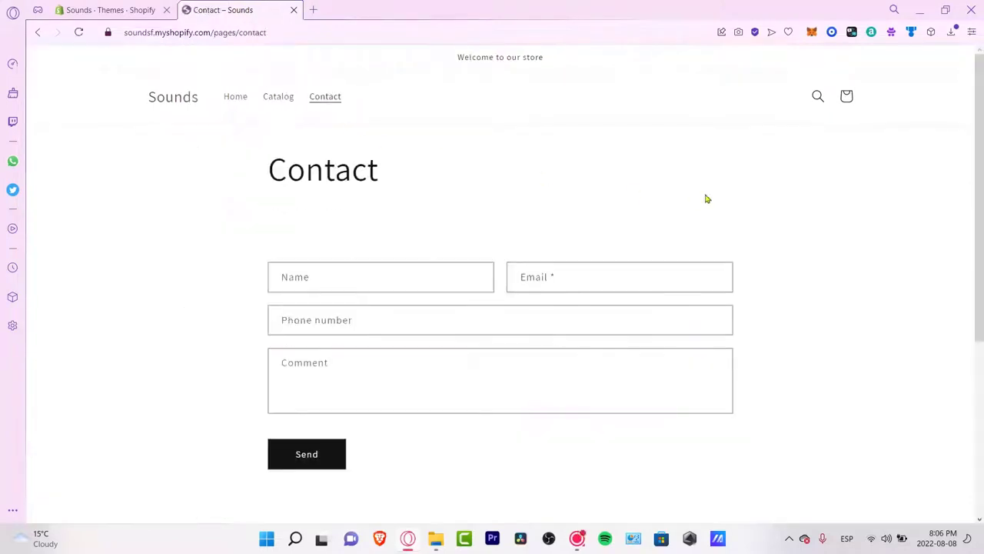
{"action": "scroll", "coordinate": [705, 196], "scroll_direction": "down", "scroll_amount": 4}
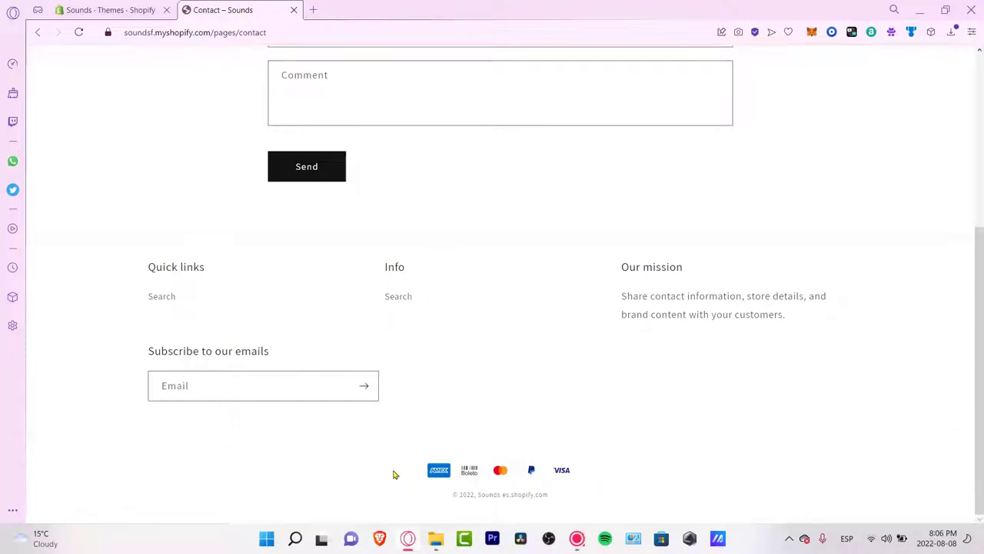
{"action": "left_click", "coordinate": [365, 387]}
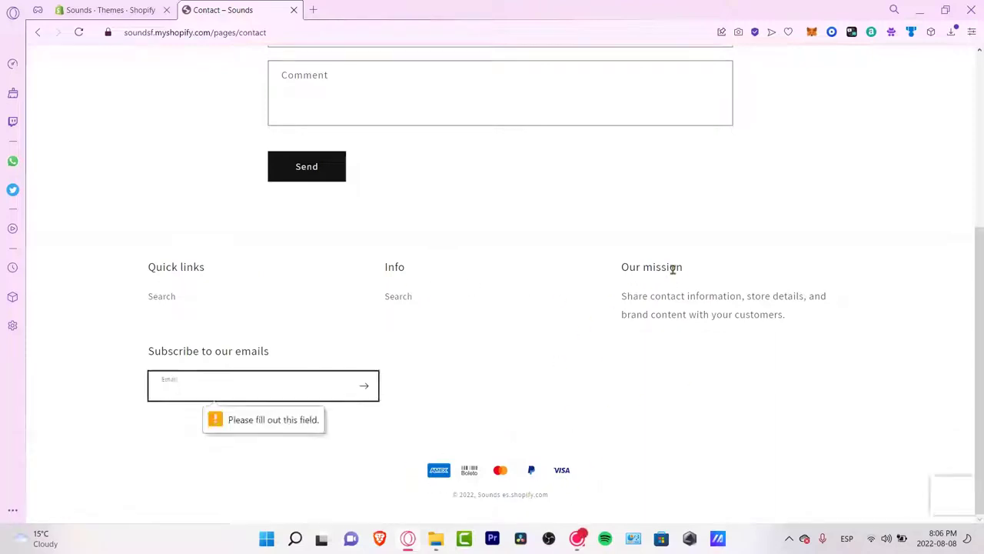
{"action": "scroll", "coordinate": [673, 270], "scroll_direction": "up", "scroll_amount": 4}
Step: Visit the product catalog, return to the storefront home page, then close the storefront tab
{"action": "left_click", "coordinate": [282, 102]}
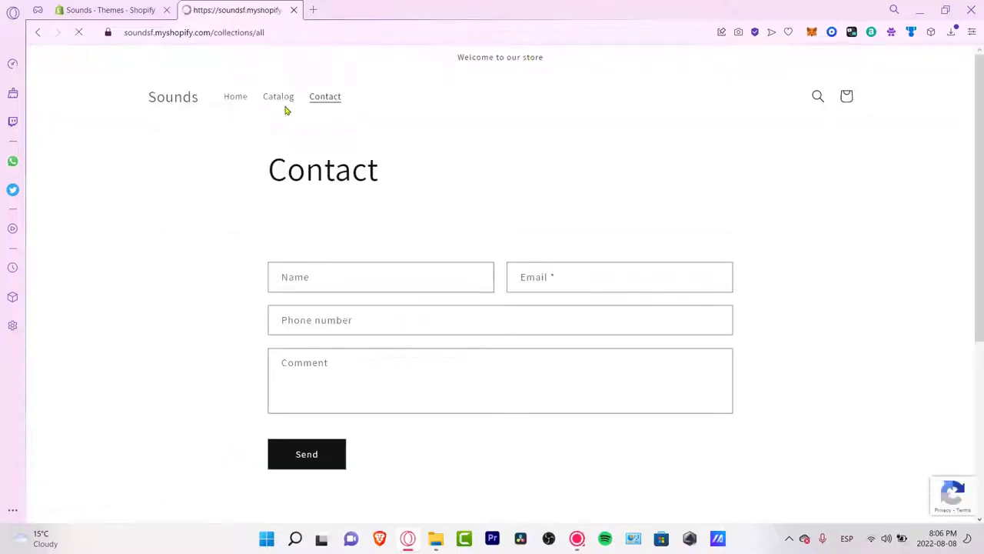
{"action": "left_click", "coordinate": [164, 105]}
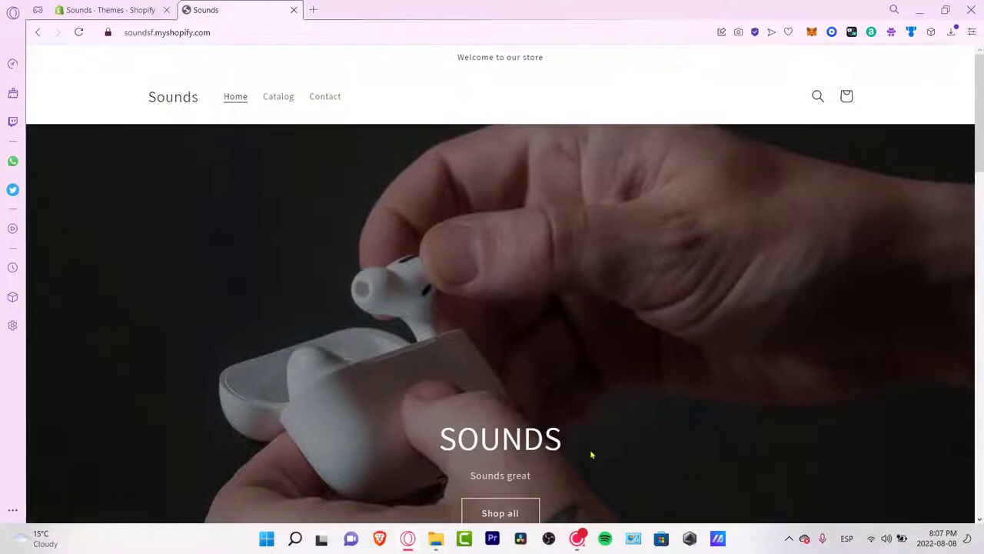
{"action": "scroll", "coordinate": [698, 350], "scroll_direction": "down", "scroll_amount": 5}
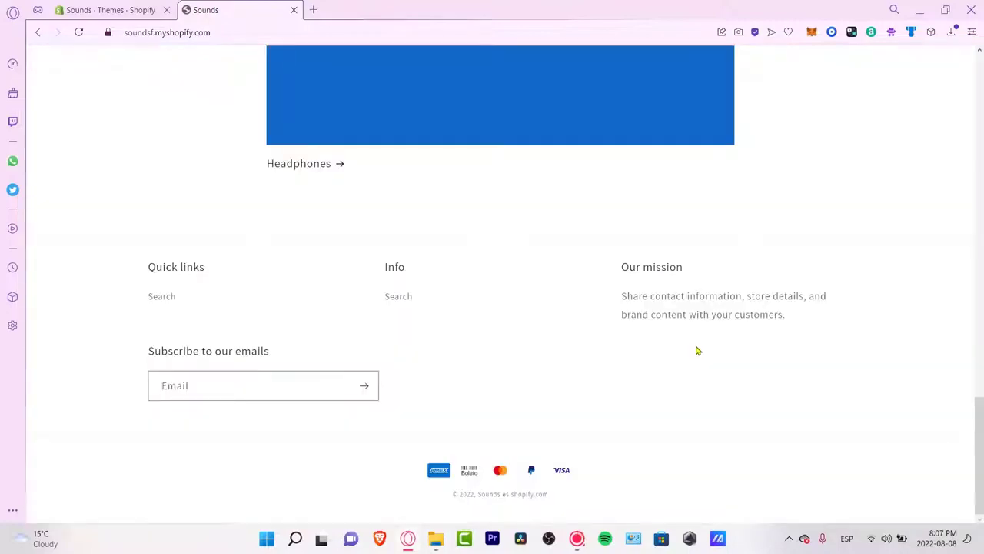
{"action": "scroll", "coordinate": [698, 353], "scroll_direction": "up", "scroll_amount": 10}
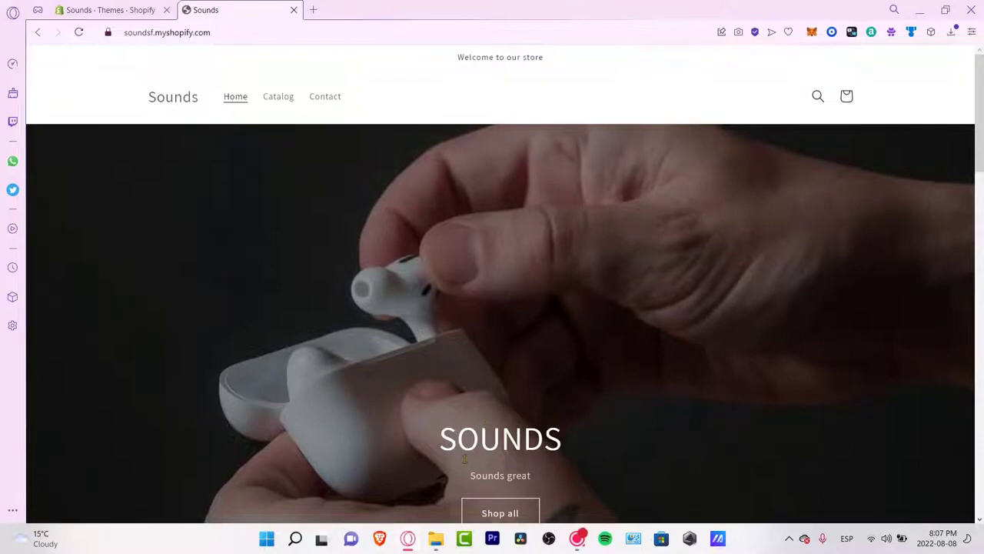
{"action": "scroll", "coordinate": [552, 423], "scroll_direction": "down", "scroll_amount": 6}
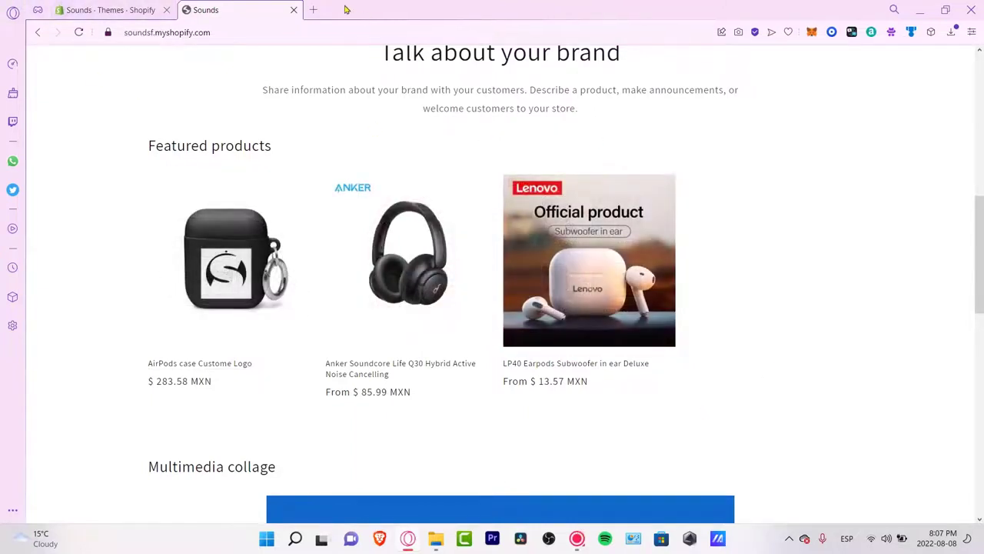
{"action": "left_click", "coordinate": [293, 10]}
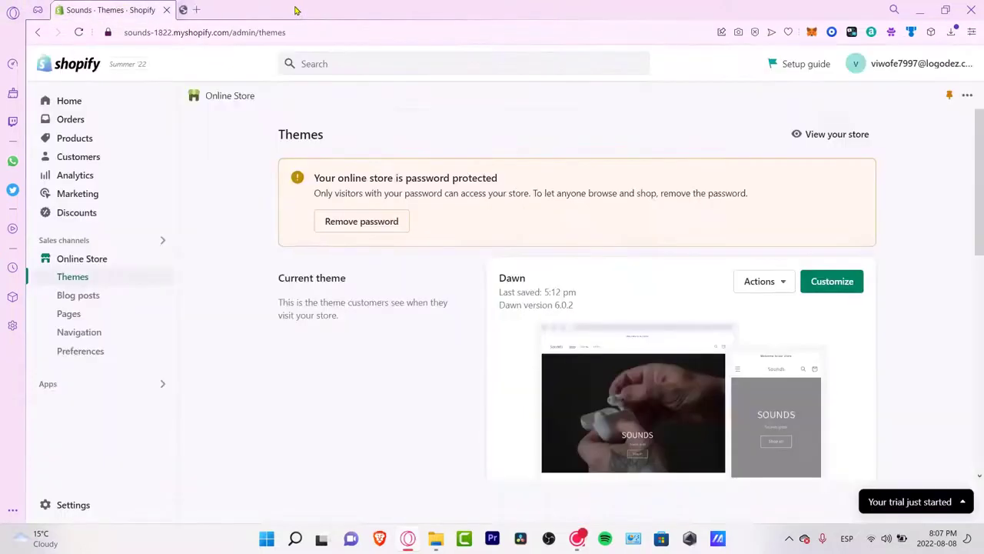
Step: Open the Dawn theme in the editor via Actions > Customize, then bring up the setup guide
{"action": "left_click", "coordinate": [786, 285]}
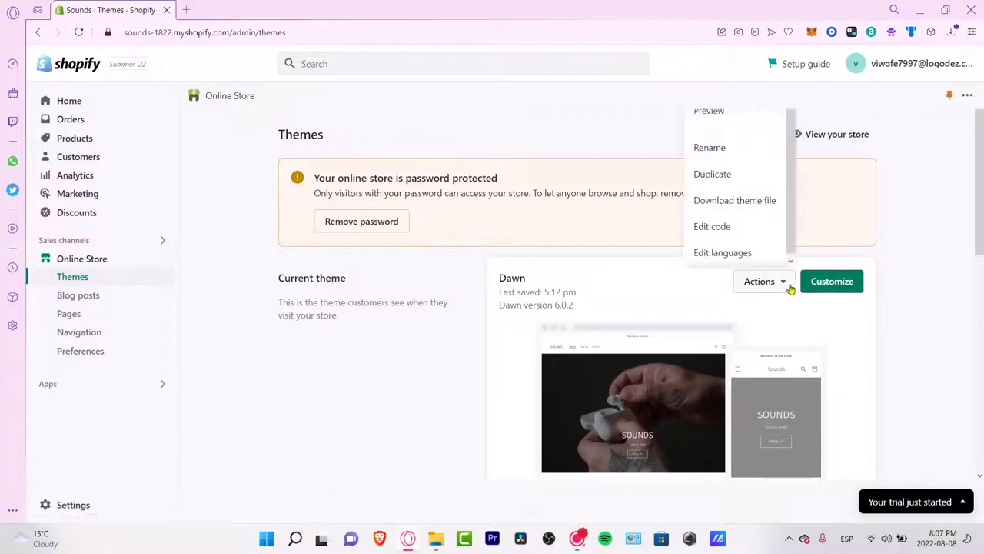
{"action": "left_click", "coordinate": [829, 290]}
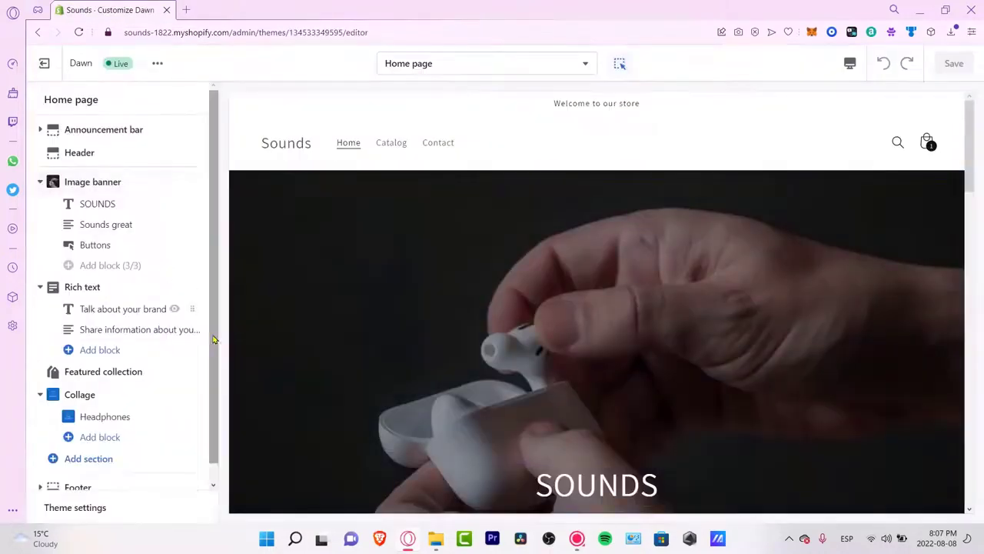
{"action": "left_click_drag", "start_coordinate": [214, 352], "coordinate": [217, 382]}
{"action": "scroll", "coordinate": [288, 413], "scroll_direction": "down", "scroll_amount": 18}
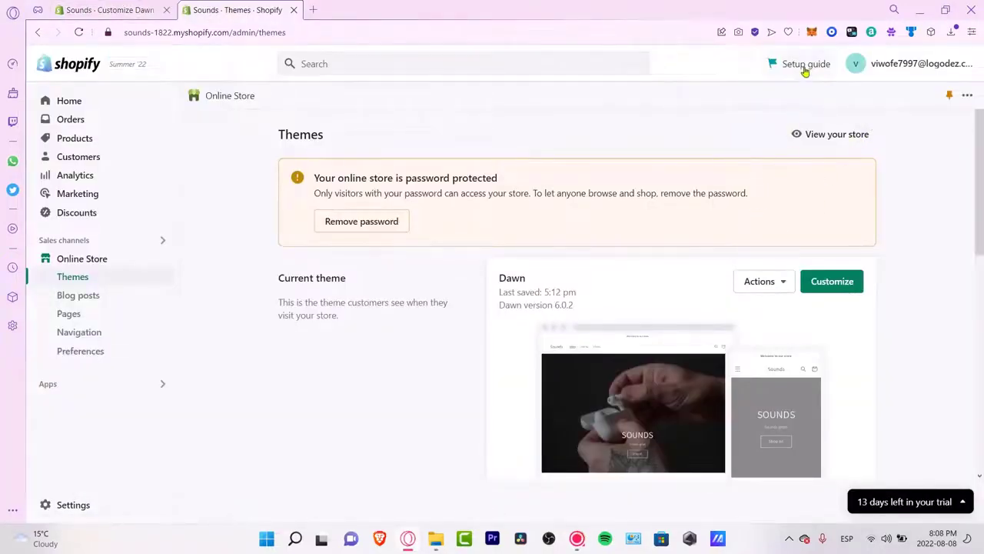
{"action": "left_click", "coordinate": [804, 63]}
Step: Return to the 3-of-5 setup task list and review the Add domain task
{"action": "left_click", "coordinate": [757, 67]}
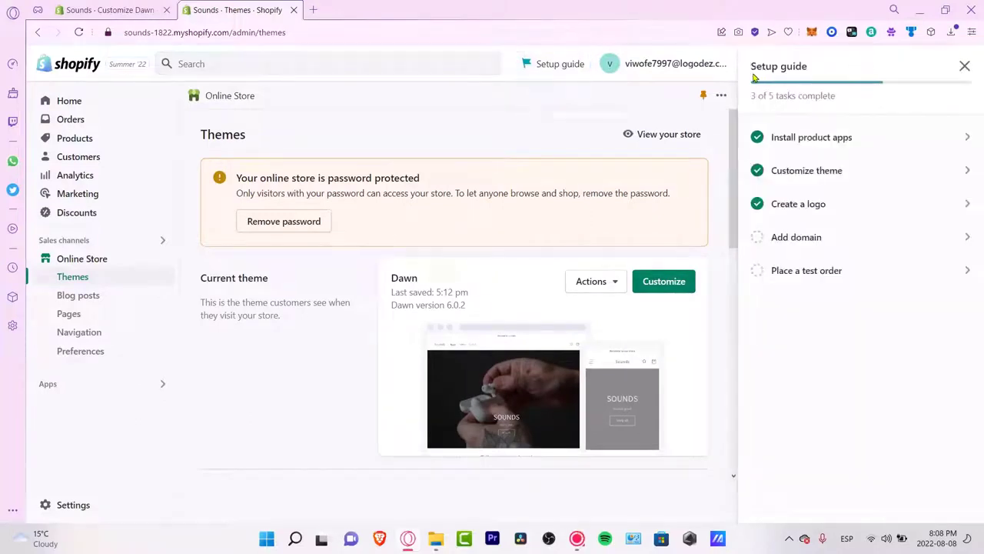
{"action": "left_click_drag", "start_coordinate": [875, 101], "coordinate": [757, 96]}
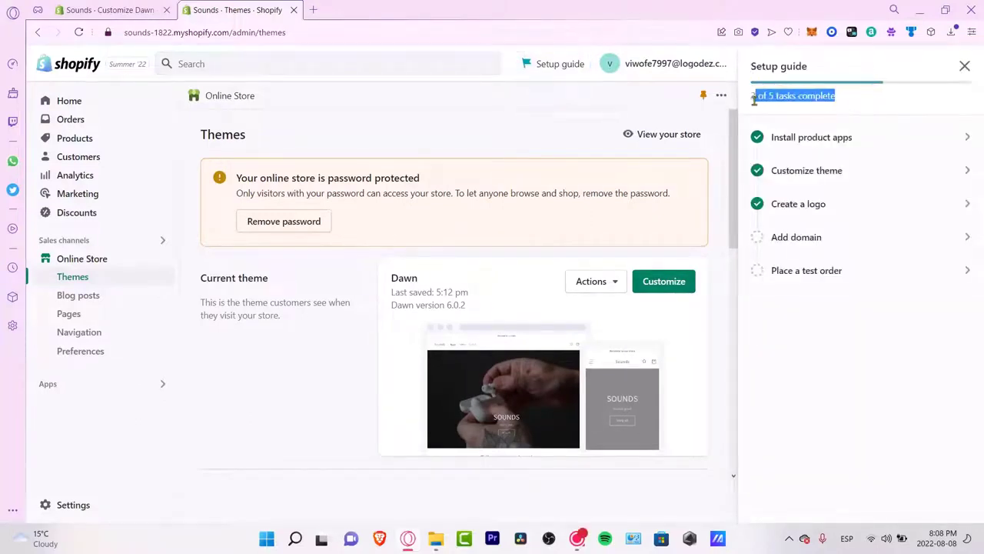
{"action": "left_click", "coordinate": [899, 106]}
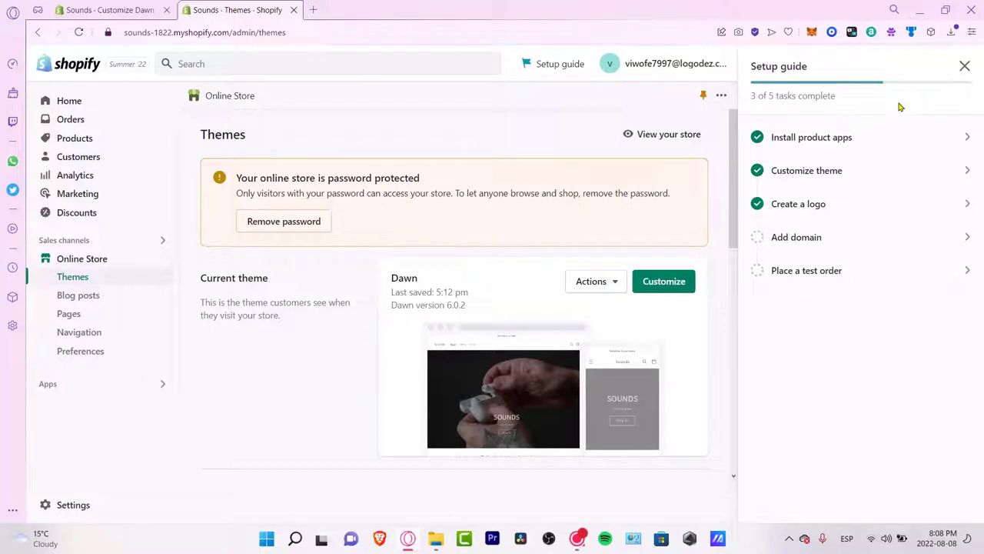
{"action": "left_click", "coordinate": [841, 240]}
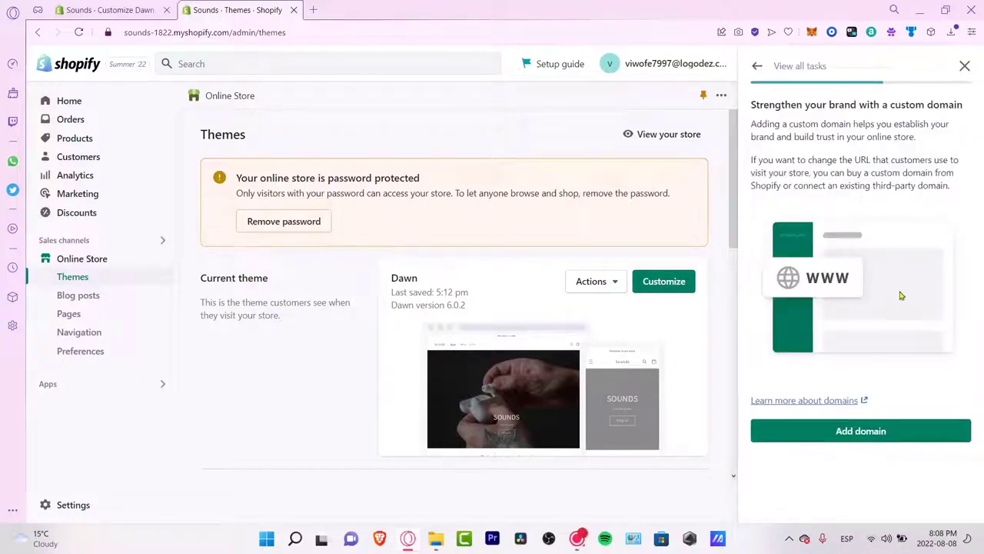
{"action": "left_click", "coordinate": [754, 68]}
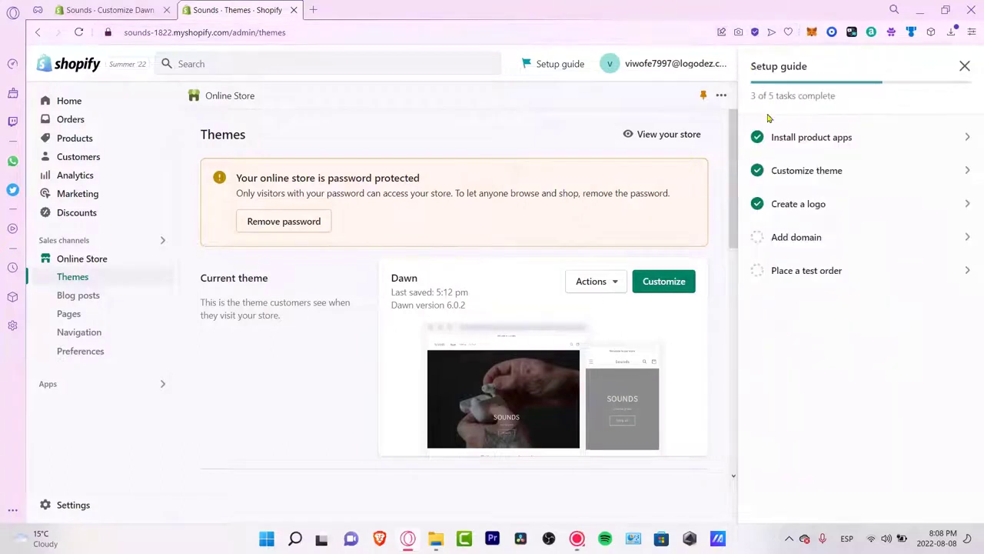
Step: Review the Place a test order task, close the setup guide, and open Online Store options
{"action": "left_click", "coordinate": [789, 271]}
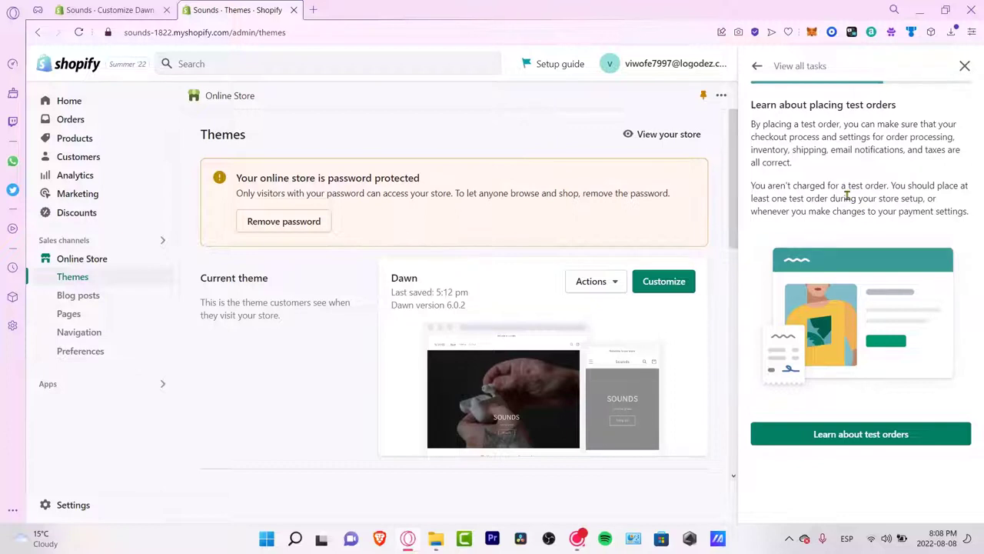
{"action": "left_click", "coordinate": [756, 66]}
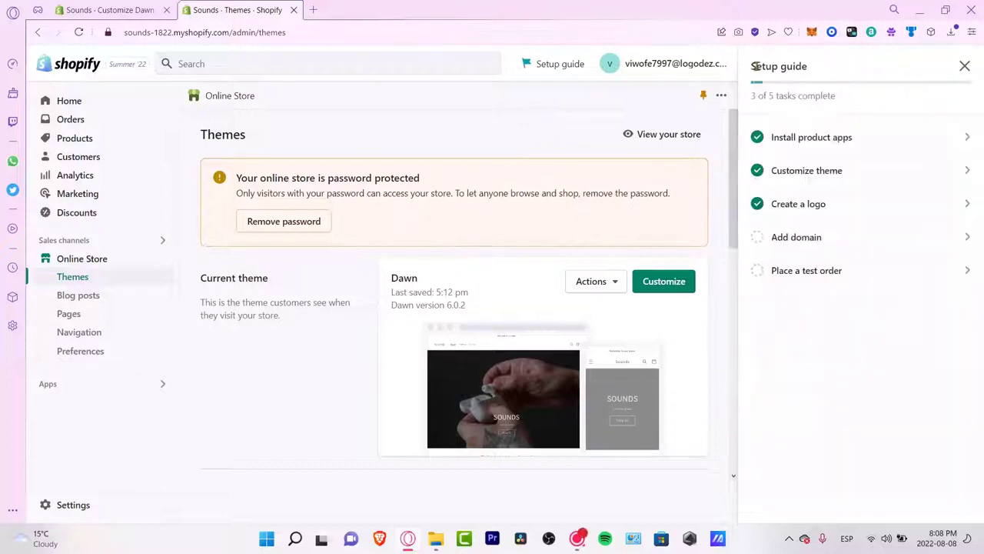
{"action": "left_click", "coordinate": [964, 69]}
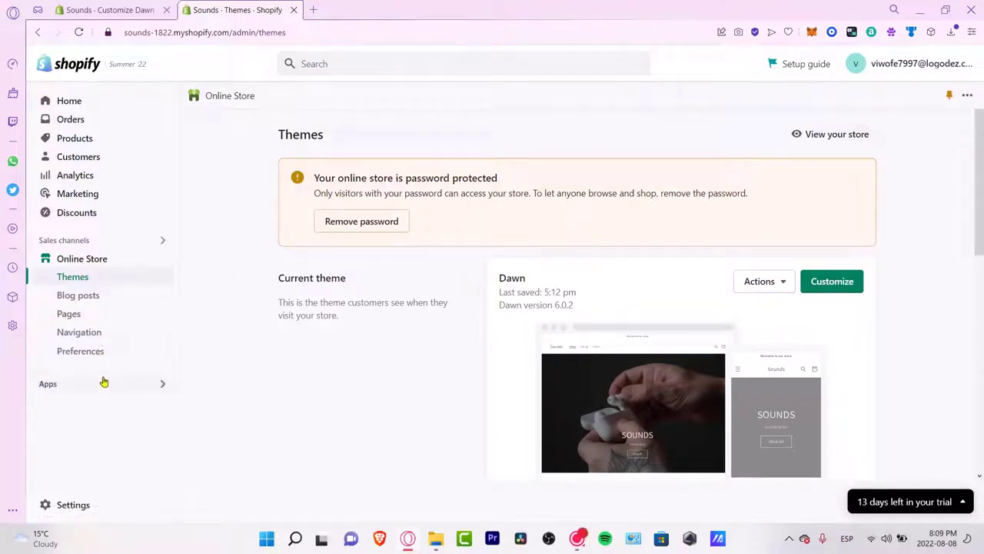
{"action": "left_click", "coordinate": [968, 95]}
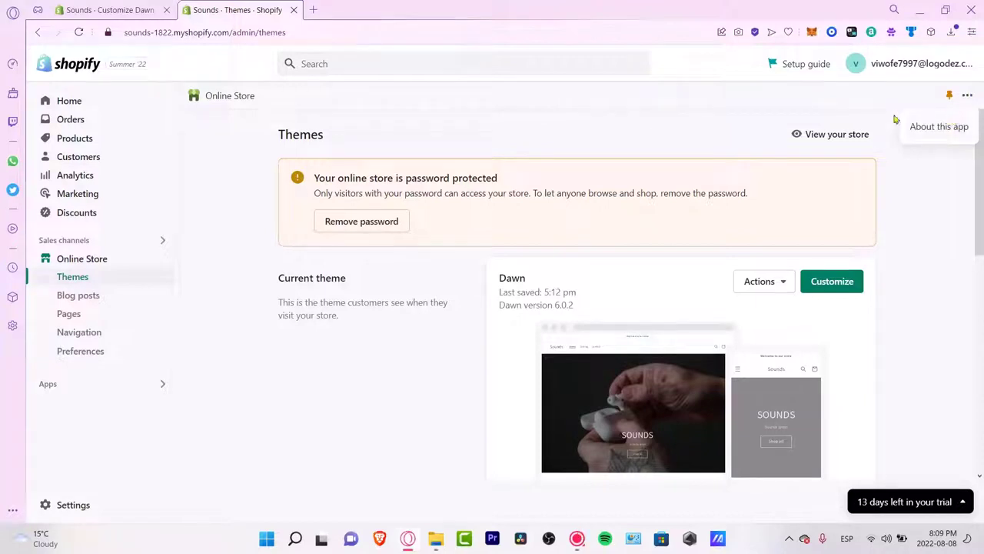
Step: Check the trial's 13 days remaining under Settings > Plan and go to choose a paid plan
{"action": "left_click", "coordinate": [98, 384]}
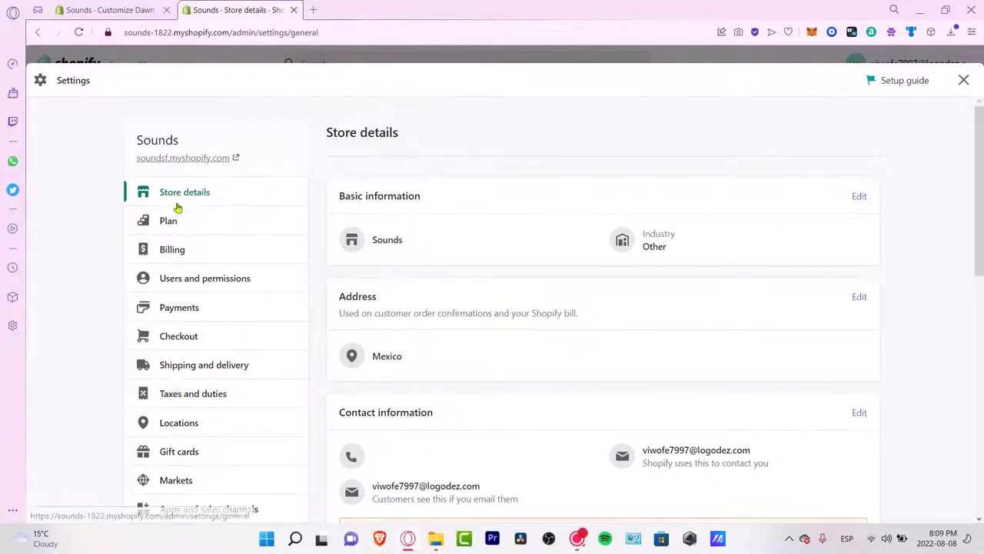
{"action": "left_click", "coordinate": [183, 220]}
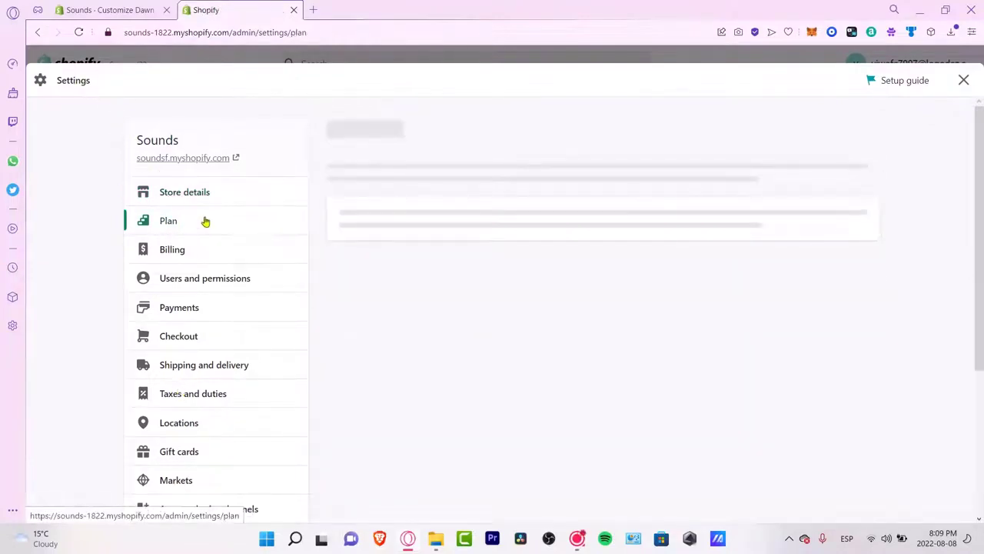
{"action": "left_click_drag", "start_coordinate": [435, 255], "coordinate": [337, 228]}
{"action": "left_click", "coordinate": [569, 325]}
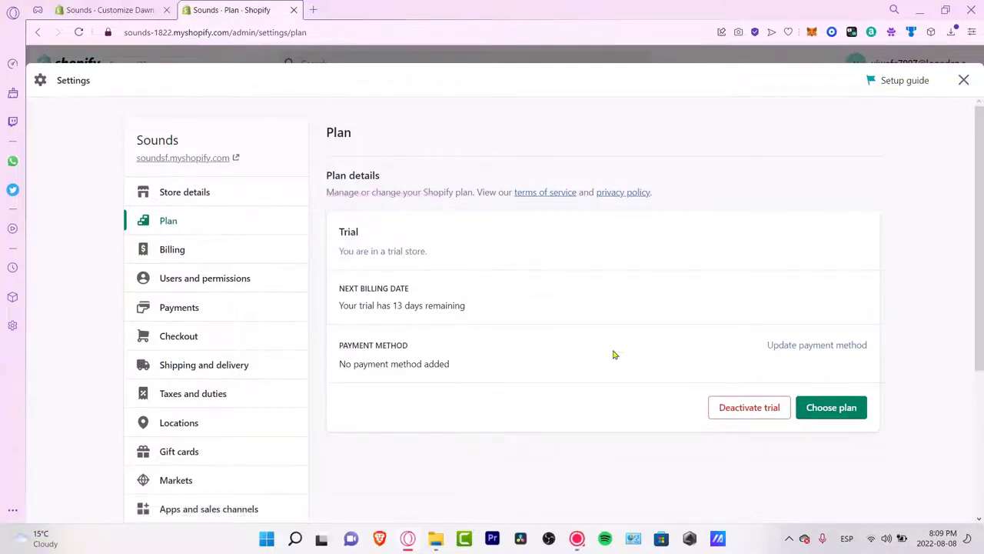
{"action": "left_click", "coordinate": [832, 418]}
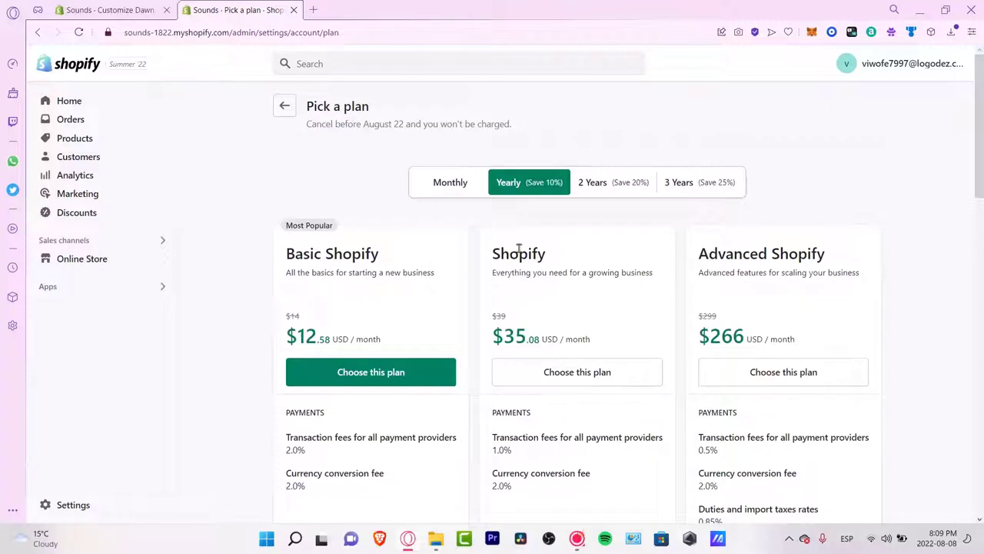
Step: Compare plan prices on monthly and 2-year billing, noting Basic Shopify's monthly price
{"action": "left_click", "coordinate": [472, 191]}
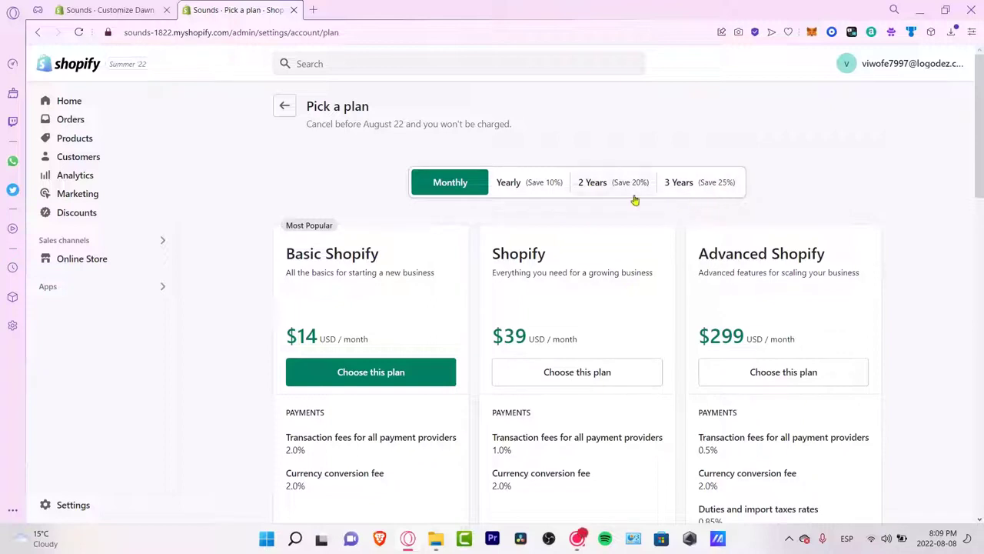
{"action": "left_click", "coordinate": [593, 185]}
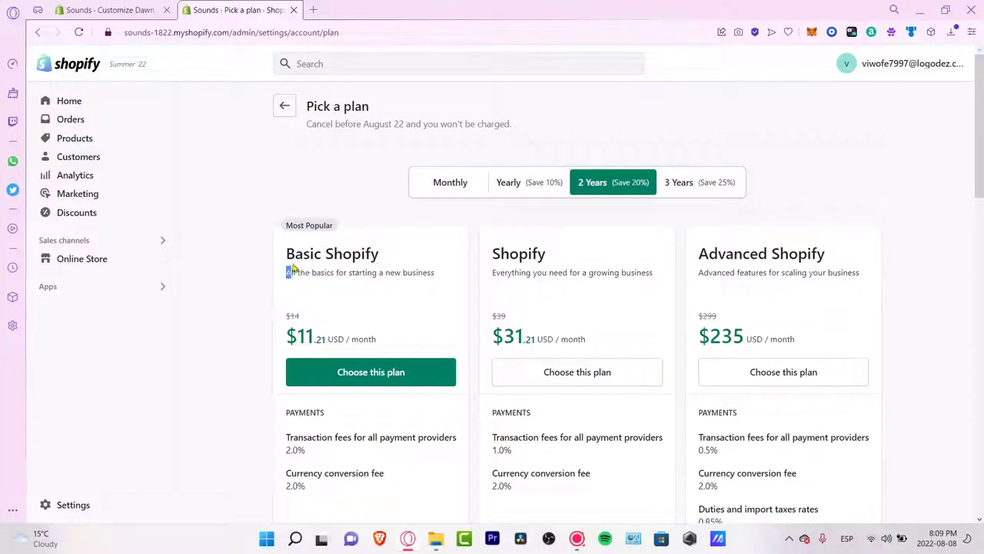
{"action": "left_click_drag", "start_coordinate": [381, 256], "coordinate": [284, 256]}
{"action": "left_click_drag", "start_coordinate": [326, 338], "coordinate": [286, 338]}
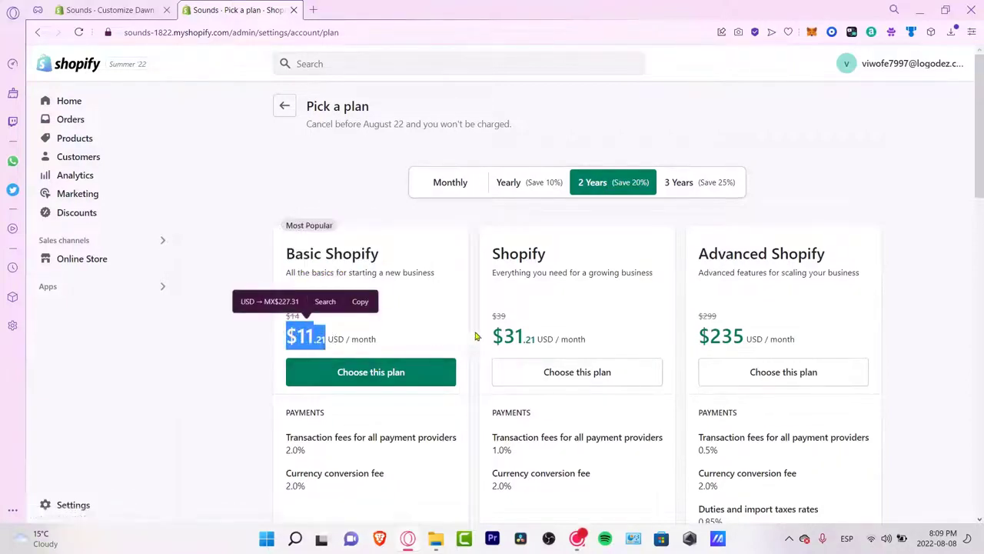
{"action": "scroll", "coordinate": [467, 357], "scroll_direction": "down", "scroll_amount": 2}
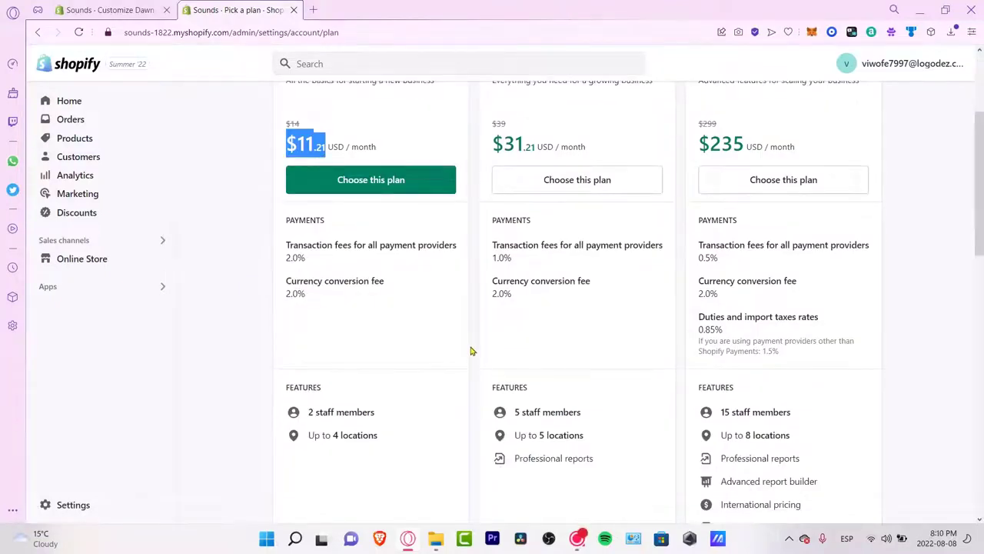
{"action": "scroll", "coordinate": [472, 352], "scroll_direction": "down", "scroll_amount": 2}
{"action": "scroll", "coordinate": [472, 350], "scroll_direction": "down", "scroll_amount": 2}
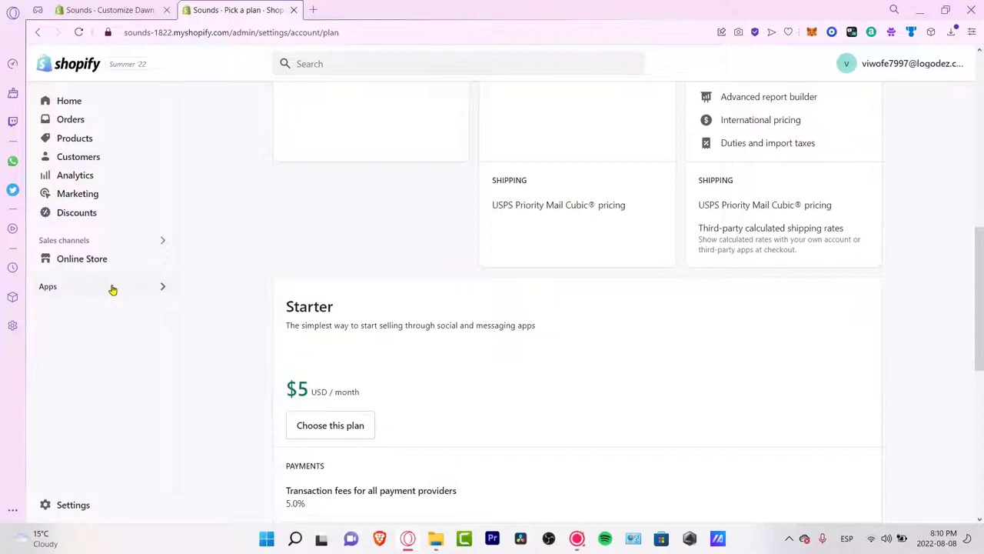
{"action": "scroll", "coordinate": [300, 312], "scroll_direction": "down", "scroll_amount": 2}
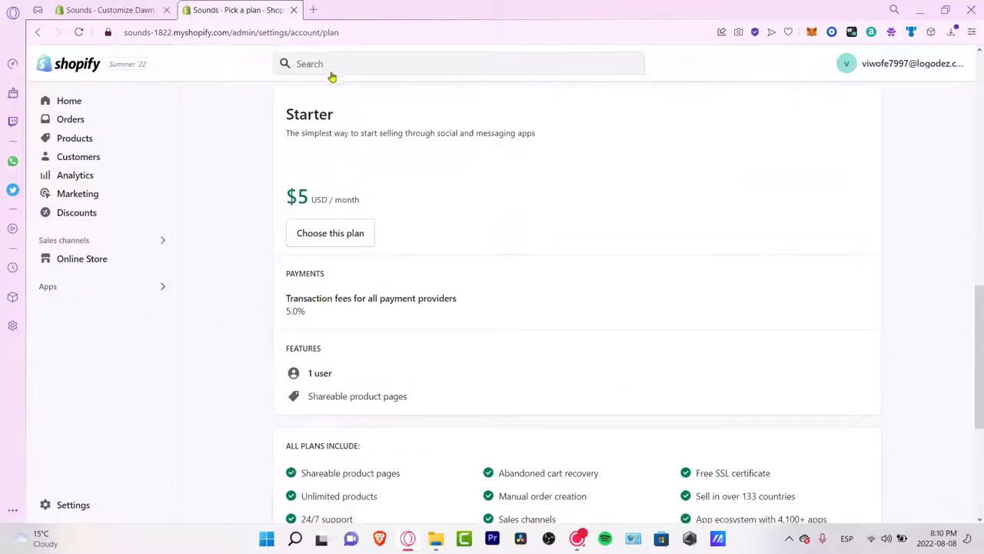
Step: Review the Starter plan's description, shareable product pages, 4,100+ apps feature and $5 monthly price
{"action": "left_click_drag", "start_coordinate": [363, 125], "coordinate": [536, 153]}
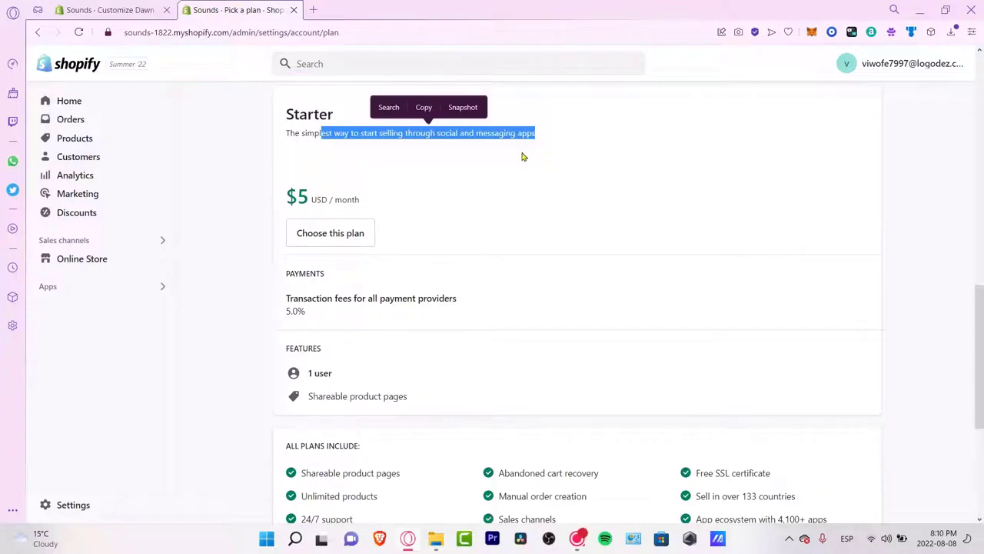
{"action": "left_click_drag", "start_coordinate": [335, 374], "coordinate": [306, 375]}
{"action": "left_click_drag", "start_coordinate": [411, 398], "coordinate": [309, 398]}
{"action": "scroll", "coordinate": [413, 400], "scroll_direction": "down", "scroll_amount": 3}
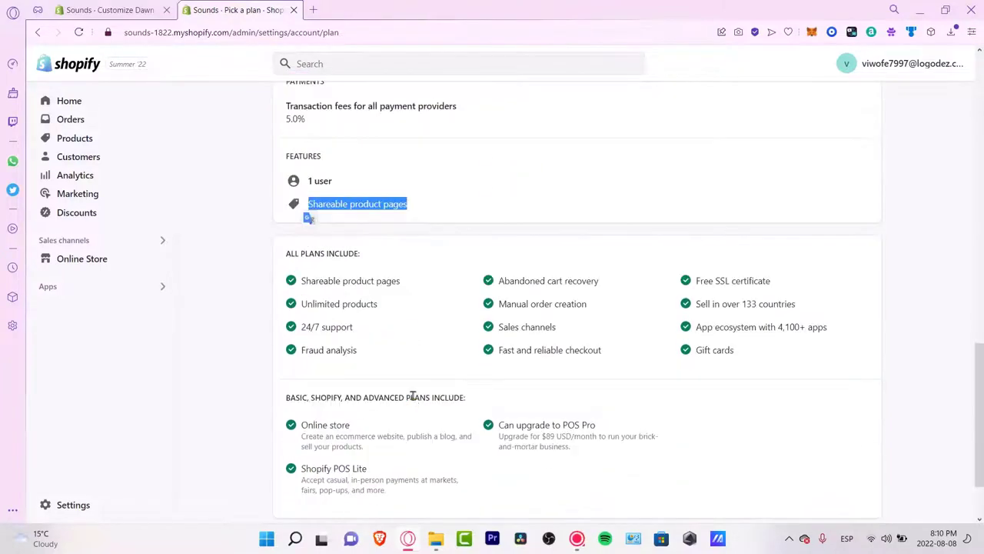
{"action": "left_click_drag", "start_coordinate": [311, 280], "coordinate": [408, 280]}
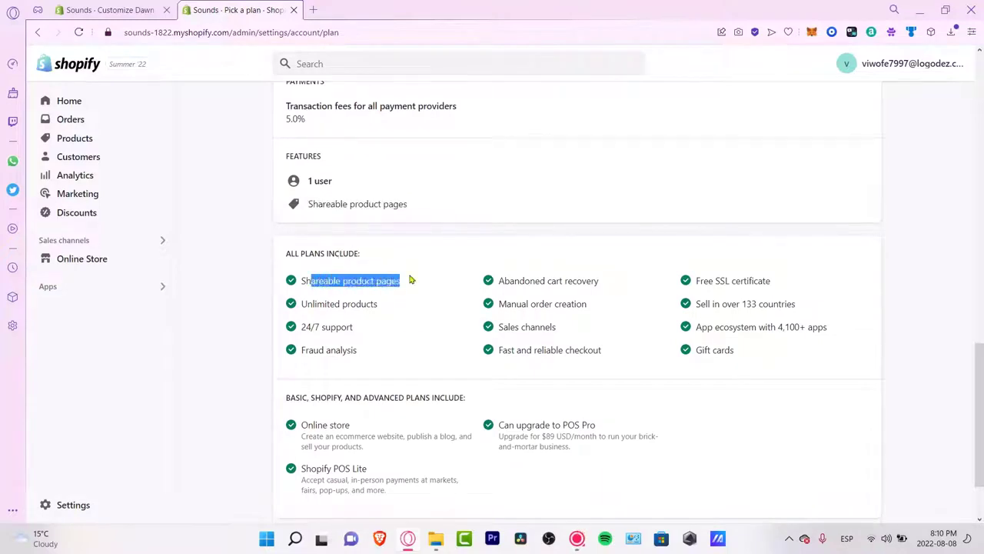
{"action": "left_click", "coordinate": [380, 309]}
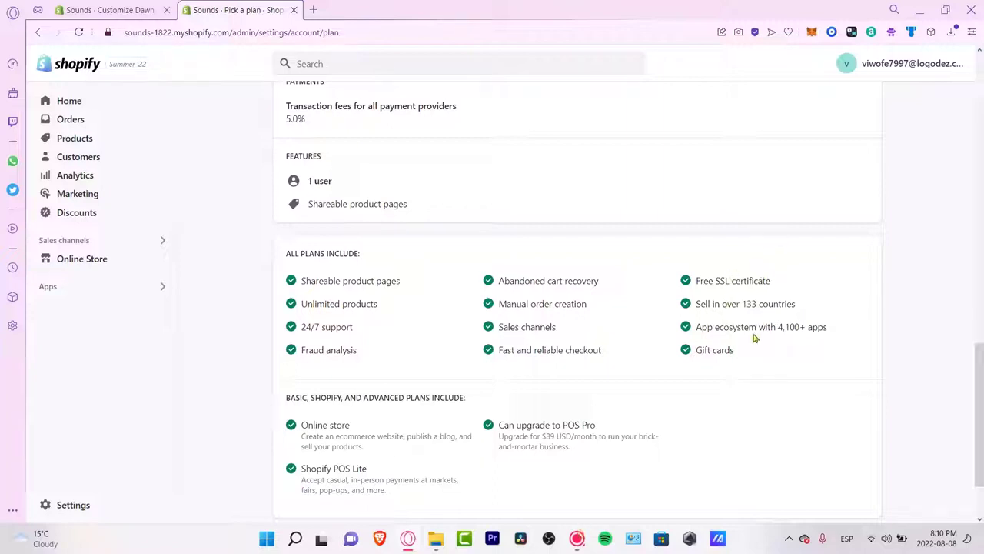
{"action": "left_click_drag", "start_coordinate": [835, 334], "coordinate": [726, 329]}
{"action": "scroll", "coordinate": [668, 385], "scroll_direction": "down", "scroll_amount": 1}
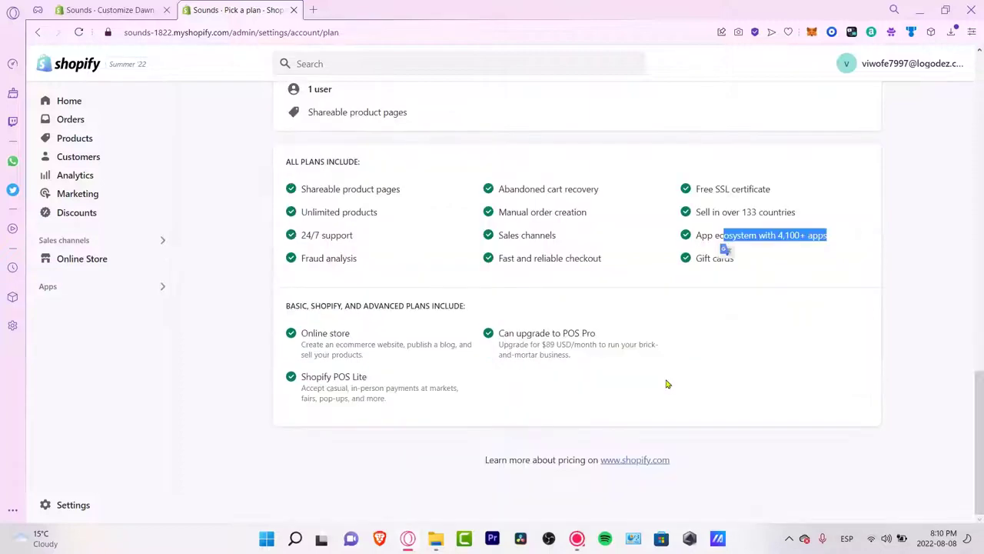
{"action": "scroll", "coordinate": [668, 384], "scroll_direction": "up", "scroll_amount": 5}
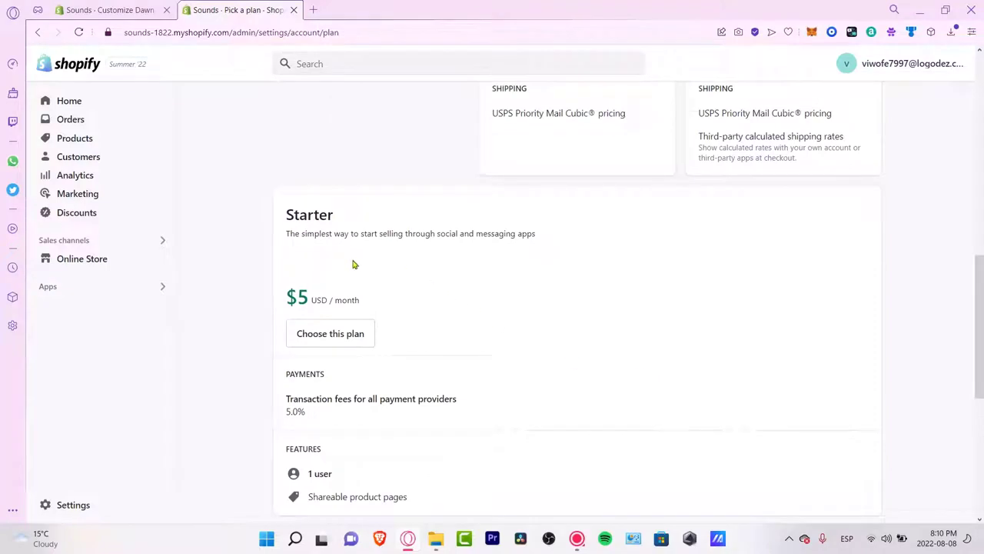
{"action": "left_click_drag", "start_coordinate": [356, 300], "coordinate": [289, 299]}
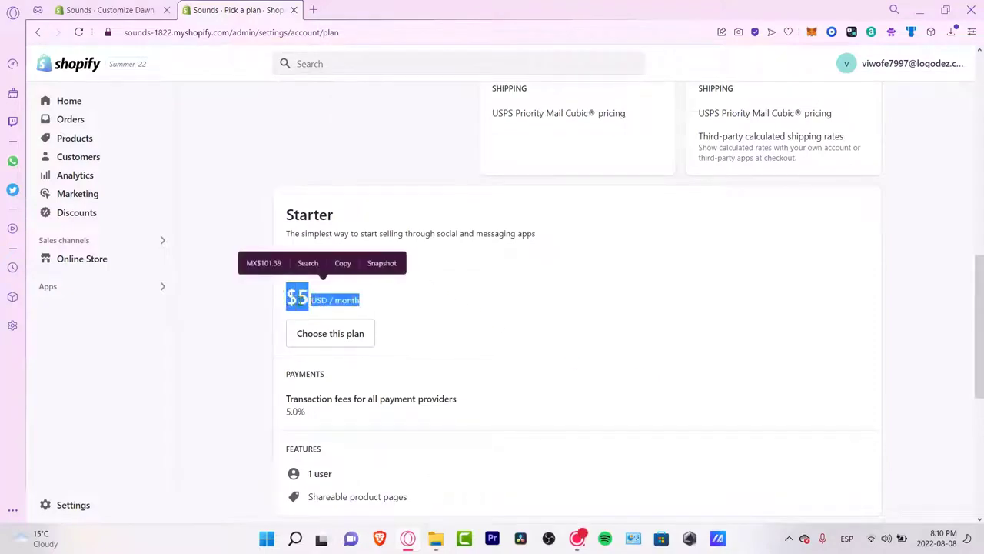
{"action": "left_click", "coordinate": [365, 295]}
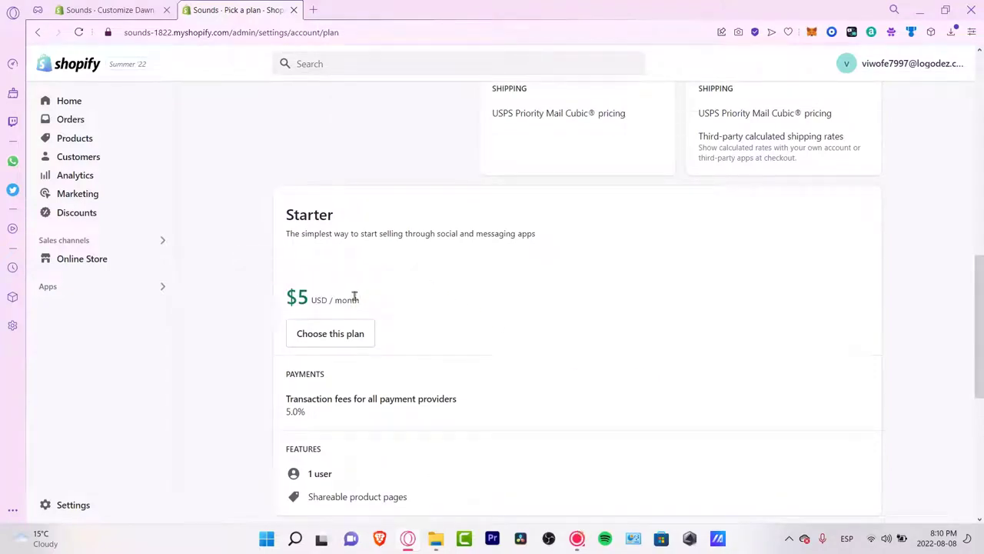
{"action": "left_click", "coordinate": [141, 291]}
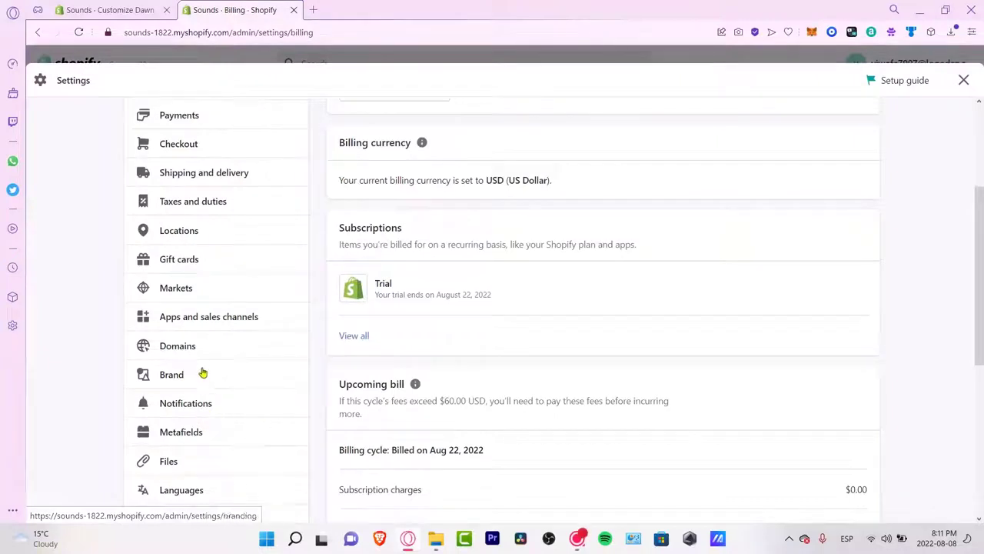
Step: Open the inactive International market and review its domains, currency, duties, shipping and payments settings
{"action": "left_click", "coordinate": [205, 292]}
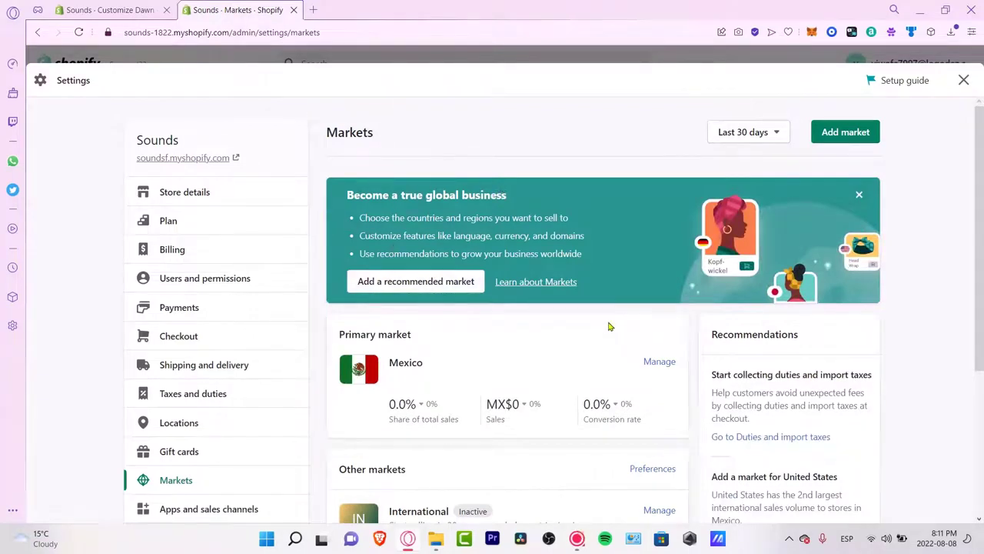
{"action": "scroll", "coordinate": [613, 377], "scroll_direction": "down", "scroll_amount": 3}
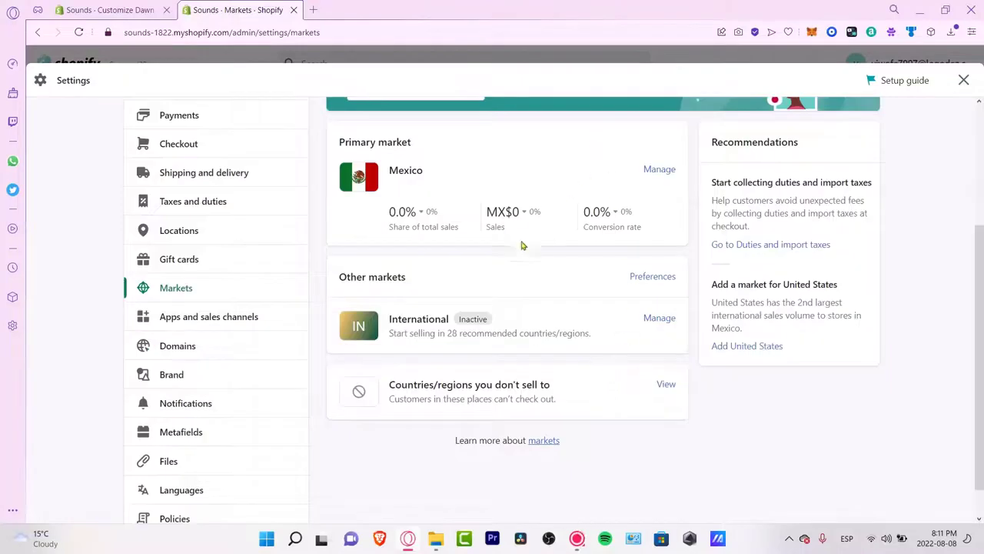
{"action": "left_click_drag", "start_coordinate": [602, 333], "coordinate": [399, 296]}
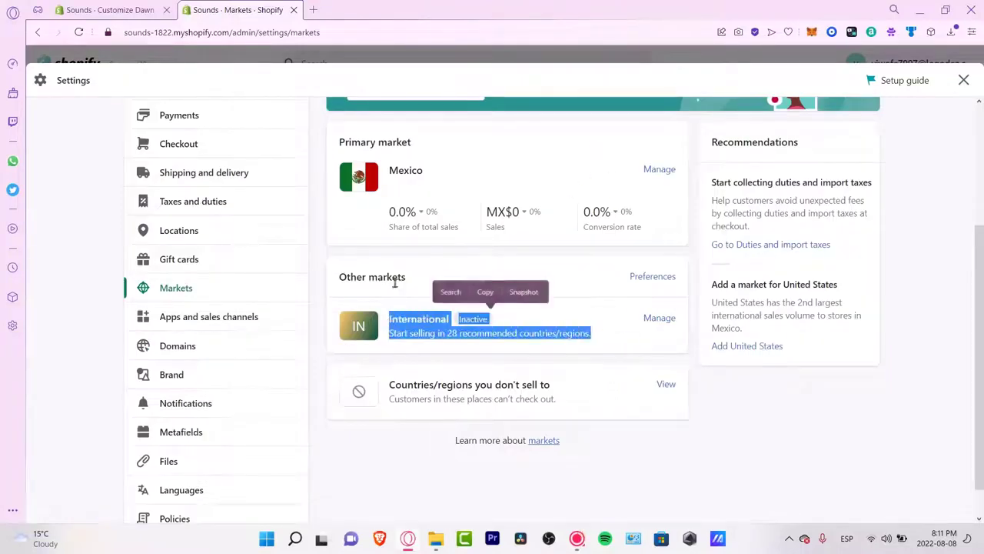
{"action": "left_click", "coordinate": [649, 320]}
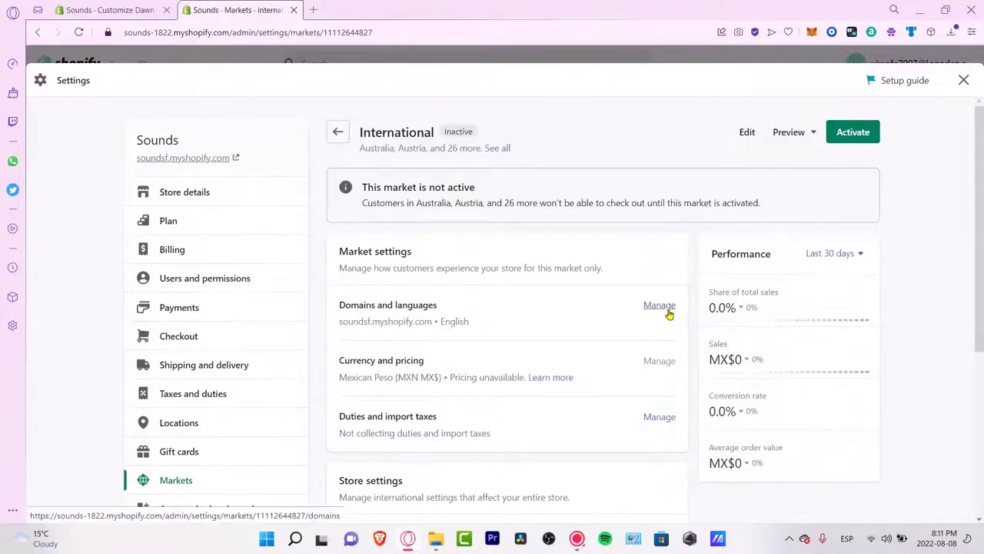
{"action": "left_click_drag", "start_coordinate": [471, 321], "coordinate": [352, 304]}
{"action": "left_click_drag", "start_coordinate": [459, 364], "coordinate": [356, 360]}
{"action": "left_click_drag", "start_coordinate": [492, 432], "coordinate": [383, 416]}
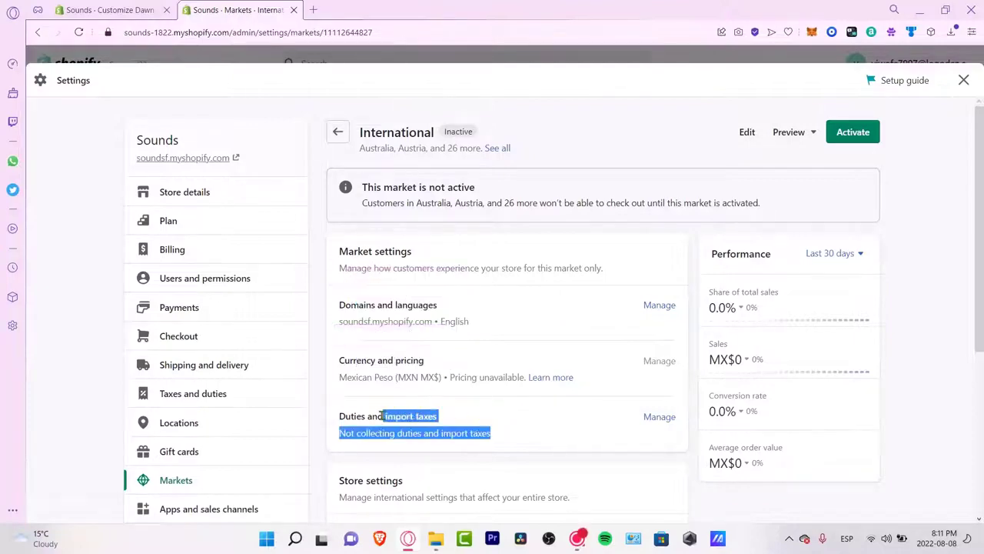
{"action": "scroll", "coordinate": [543, 398], "scroll_direction": "down", "scroll_amount": 3}
{"action": "left_click_drag", "start_coordinate": [403, 290], "coordinate": [339, 298]}
{"action": "left_click_drag", "start_coordinate": [339, 341], "coordinate": [391, 351]}
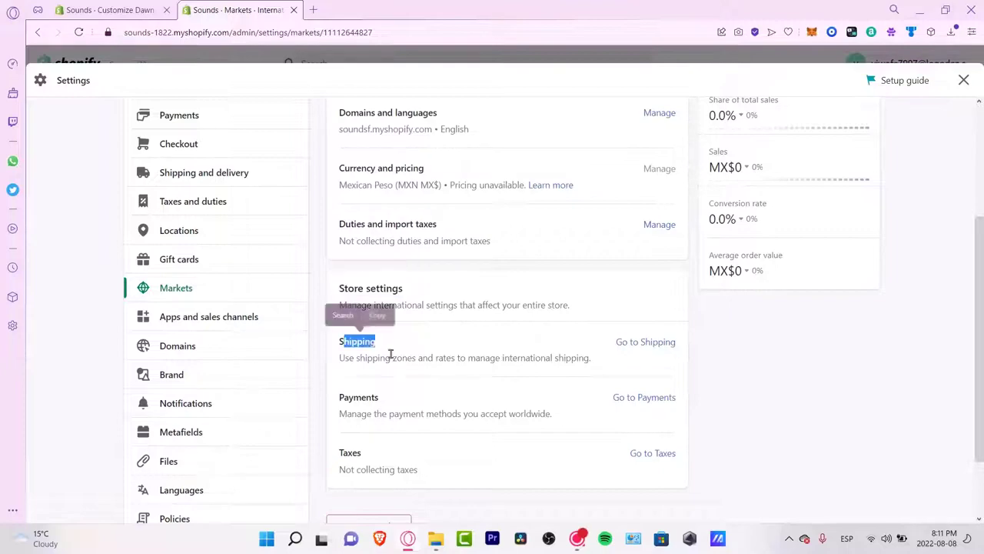
{"action": "left_click_drag", "start_coordinate": [379, 397], "coordinate": [348, 397]}
{"action": "left_click", "coordinate": [402, 455]}
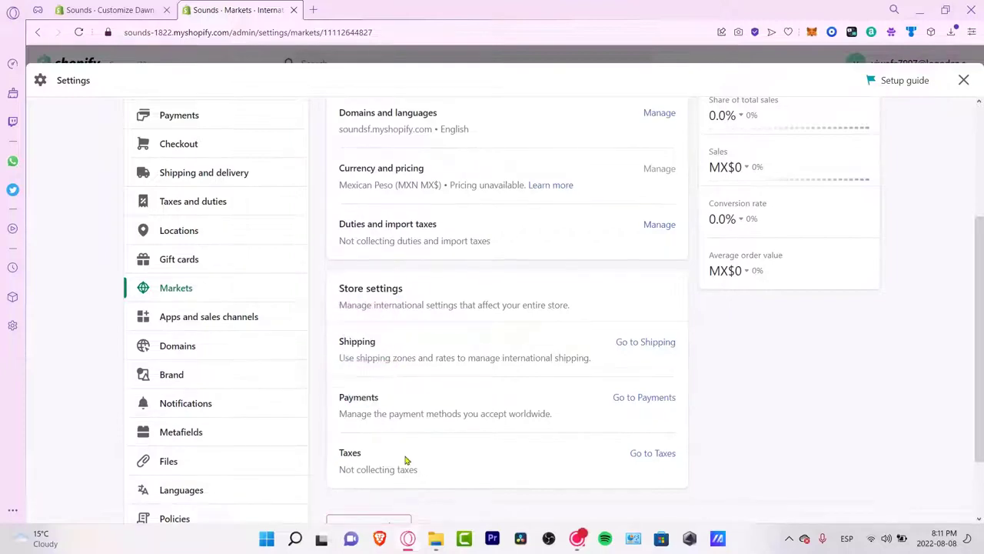
{"action": "scroll", "coordinate": [406, 457], "scroll_direction": "down", "scroll_amount": 2}
{"action": "scroll", "coordinate": [493, 393], "scroll_direction": "up", "scroll_amount": 5}
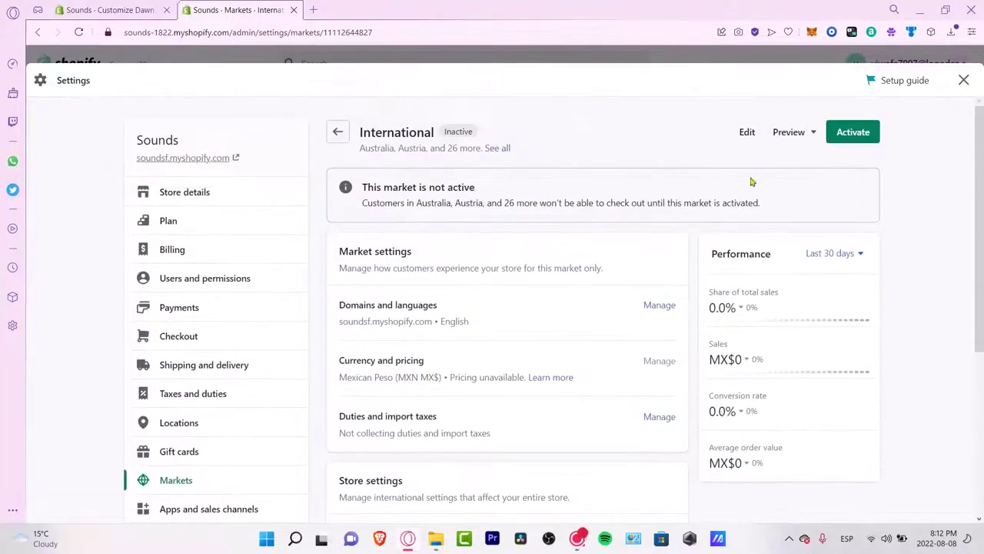
Step: Activate the International market, dismiss the localized experiences notice, and return to Markets
{"action": "left_click", "coordinate": [854, 132]}
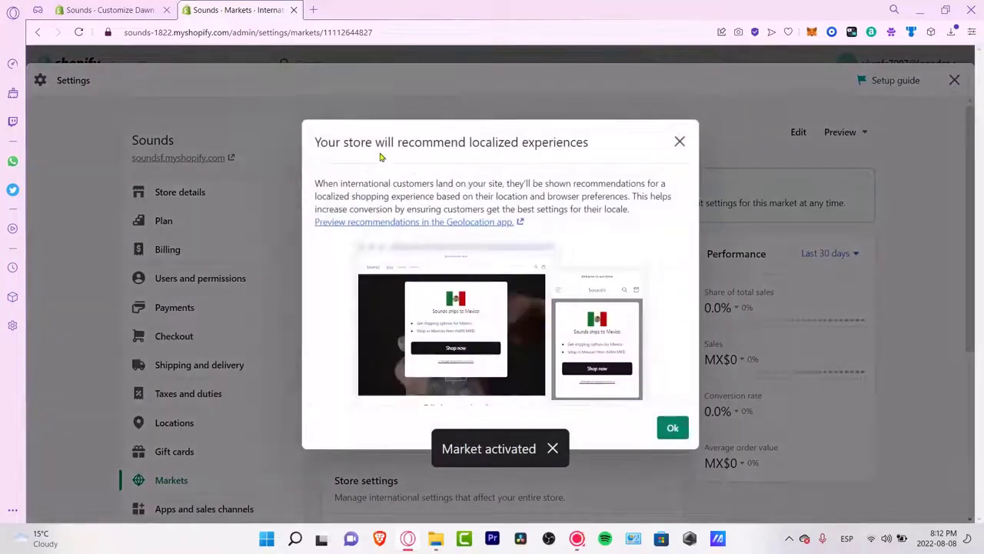
{"action": "left_click_drag", "start_coordinate": [375, 143], "coordinate": [601, 150]}
{"action": "left_click", "coordinate": [672, 430]}
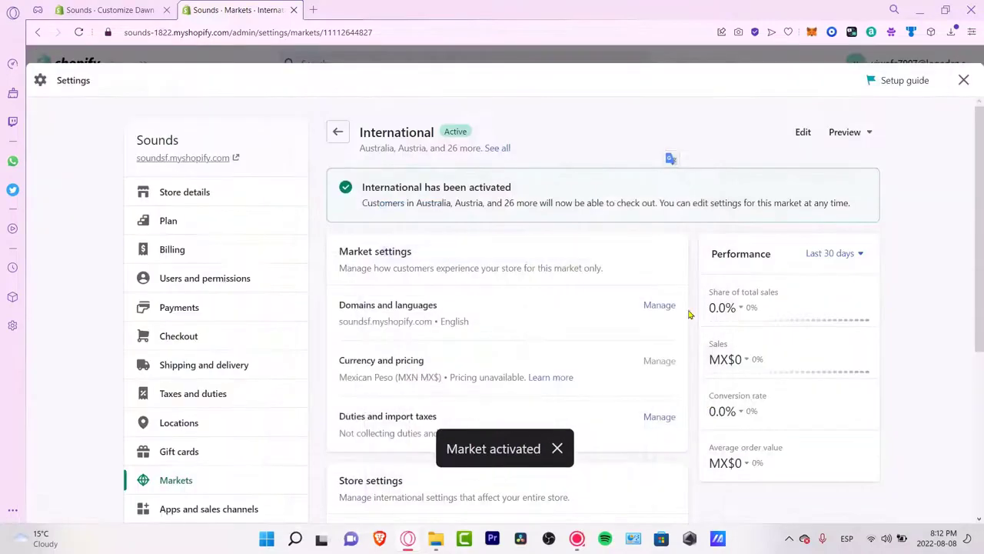
{"action": "left_click", "coordinate": [338, 133]}
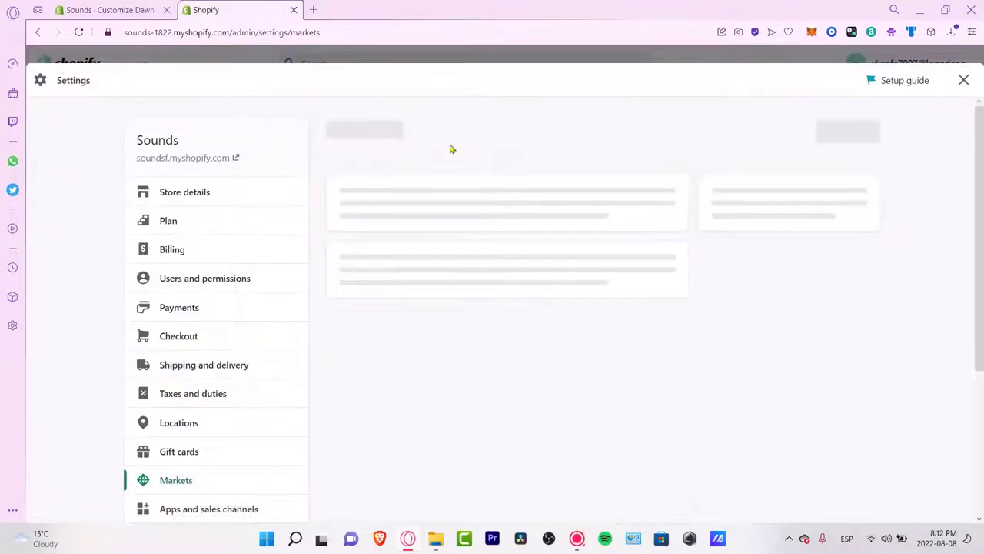
Step: Go to the Billing settings and close the stray DSers fulfillment tab
{"action": "scroll", "coordinate": [686, 286], "scroll_direction": "down", "scroll_amount": 3}
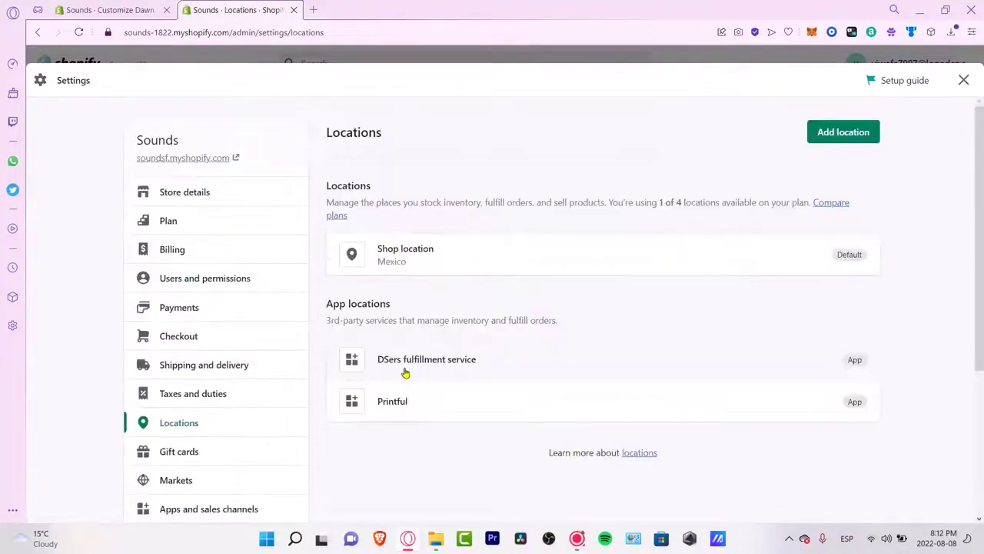
{"action": "left_click", "coordinate": [408, 365]}
{"action": "left_click", "coordinate": [267, 5]}
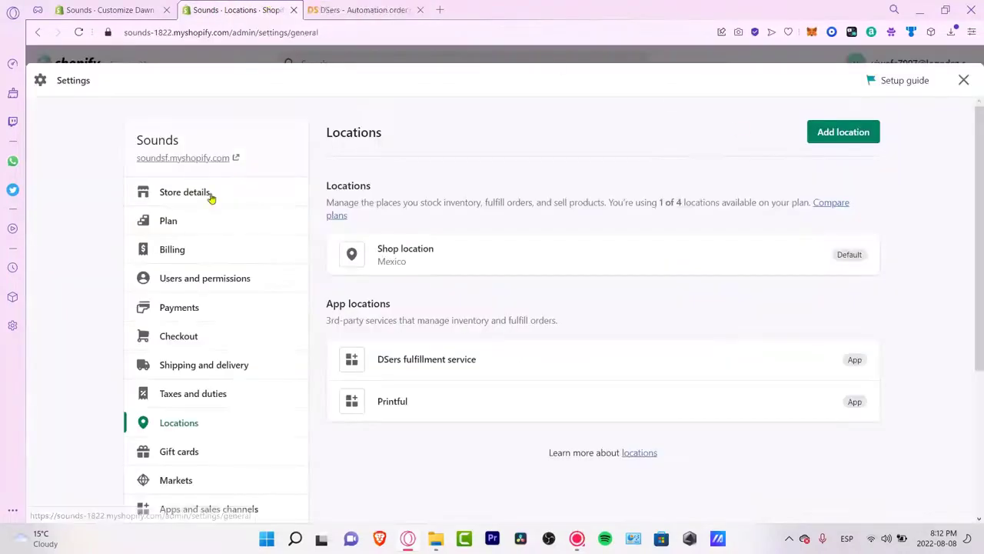
{"action": "left_click", "coordinate": [209, 193]}
{"action": "left_click", "coordinate": [205, 249]}
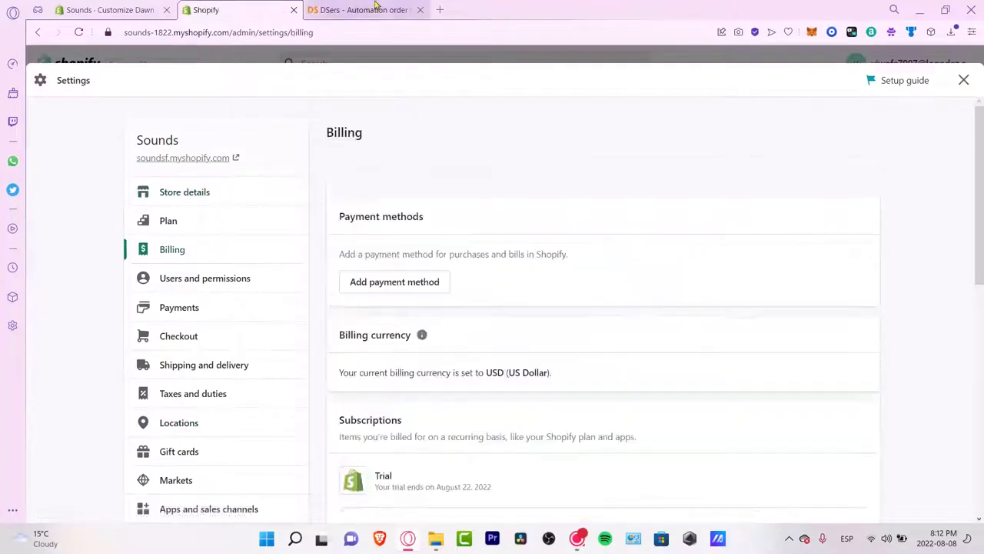
{"action": "left_click", "coordinate": [420, 10]}
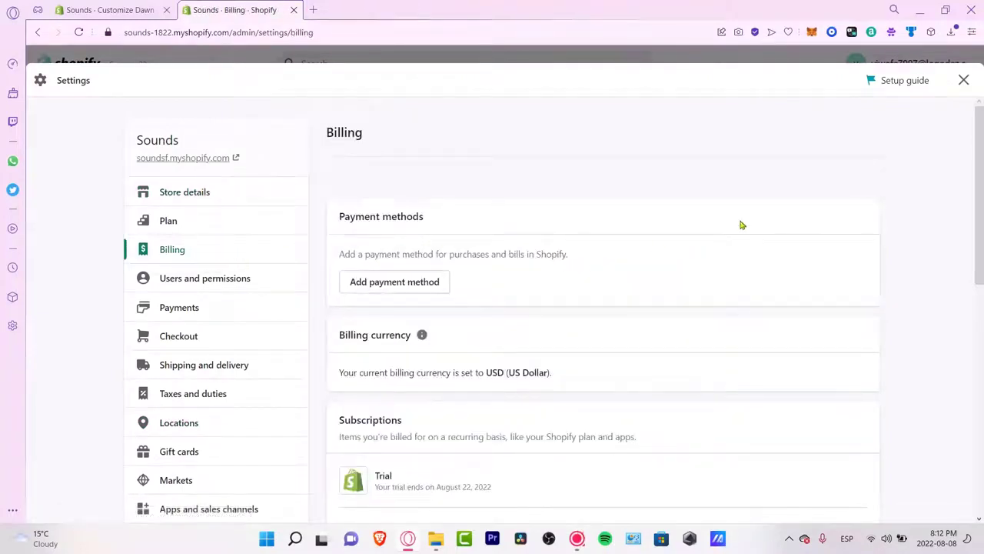
Step: Review the Subscriptions section and the upcoming bill's $60.00 fee note
{"action": "scroll", "coordinate": [745, 223], "scroll_direction": "down", "scroll_amount": 3}
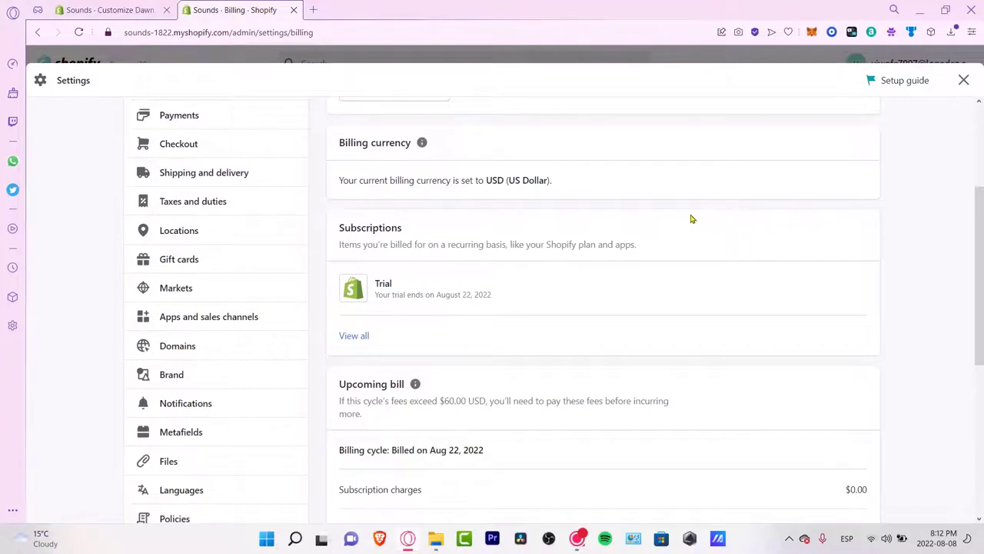
{"action": "left_click_drag", "start_coordinate": [399, 228], "coordinate": [343, 228]}
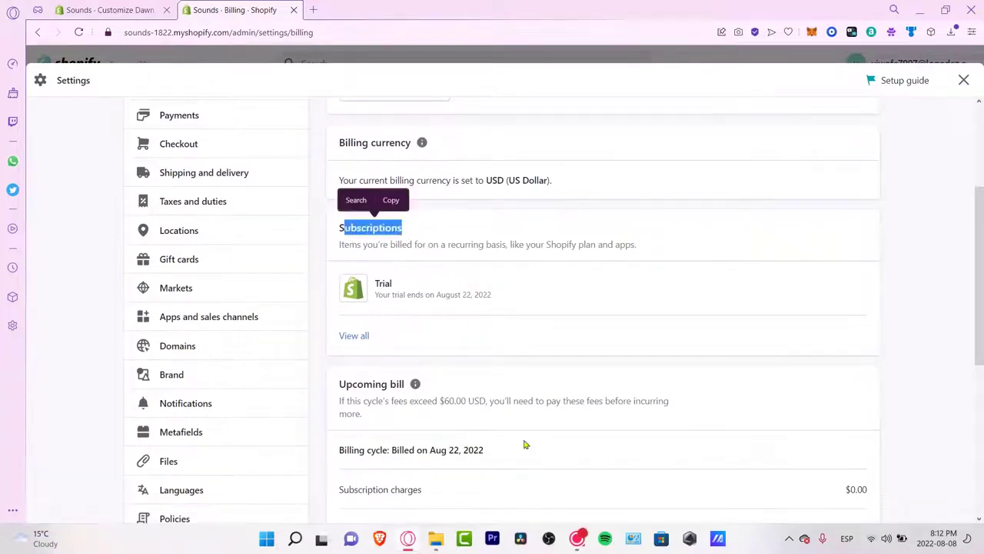
{"action": "scroll", "coordinate": [510, 400], "scroll_direction": "down", "scroll_amount": 3}
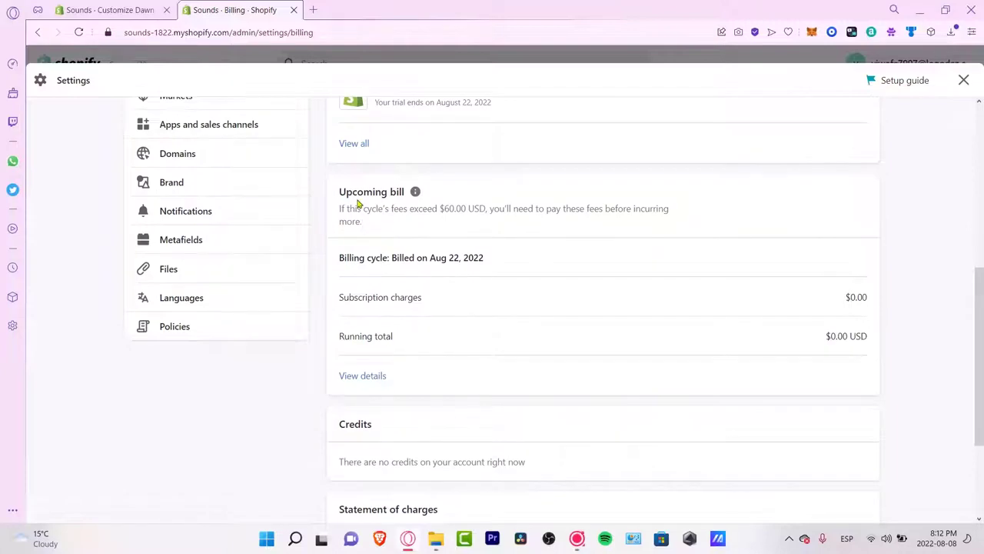
{"action": "left_click_drag", "start_coordinate": [360, 203], "coordinate": [720, 220]}
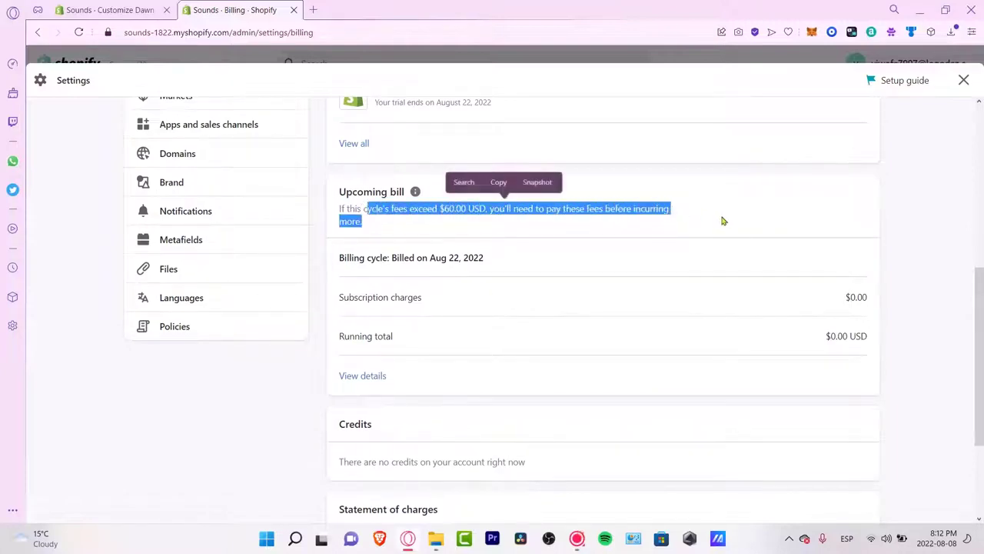
{"action": "scroll", "coordinate": [699, 258], "scroll_direction": "down", "scroll_amount": 3}
{"action": "scroll", "coordinate": [697, 263], "scroll_direction": "up", "scroll_amount": 5}
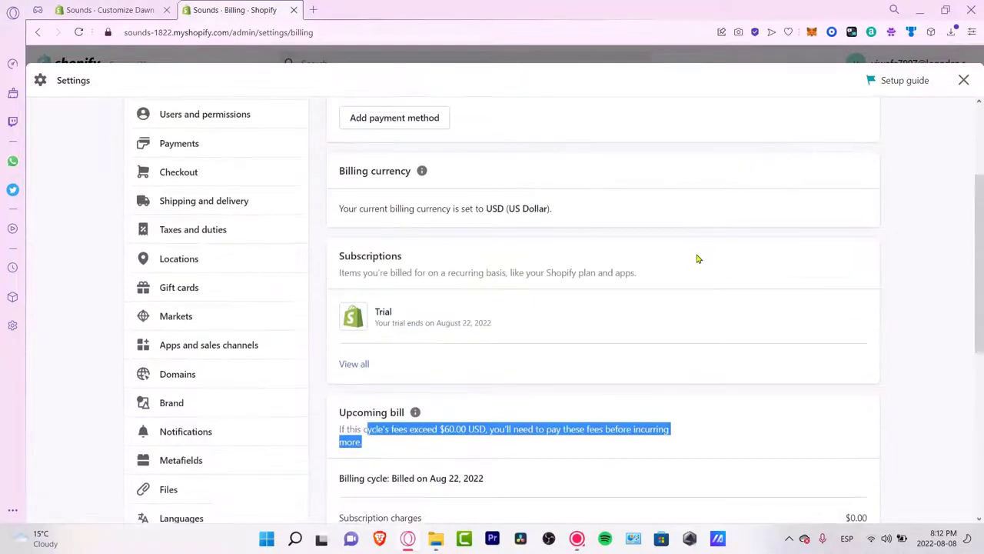
{"action": "left_click", "coordinate": [569, 348]}
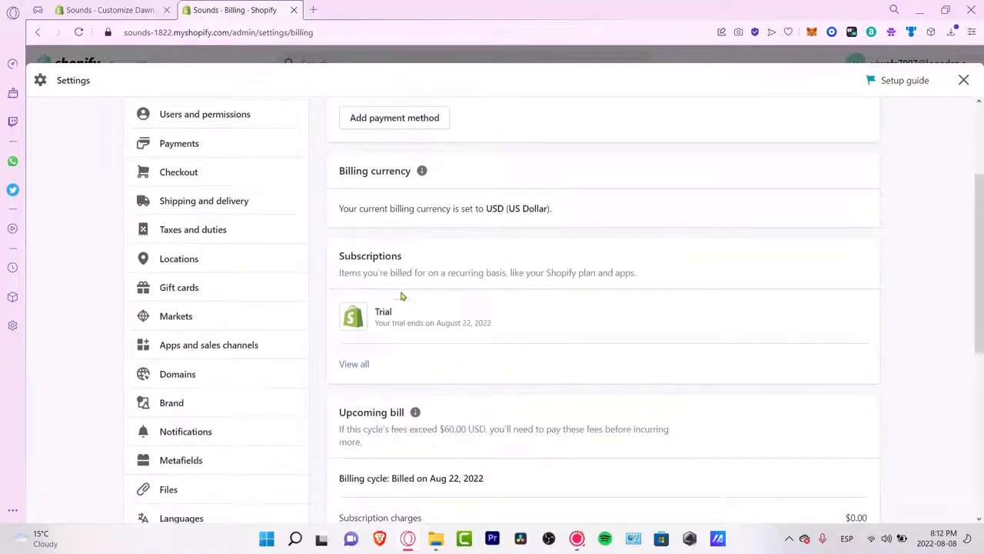
{"action": "scroll", "coordinate": [451, 211], "scroll_direction": "up", "scroll_amount": 3}
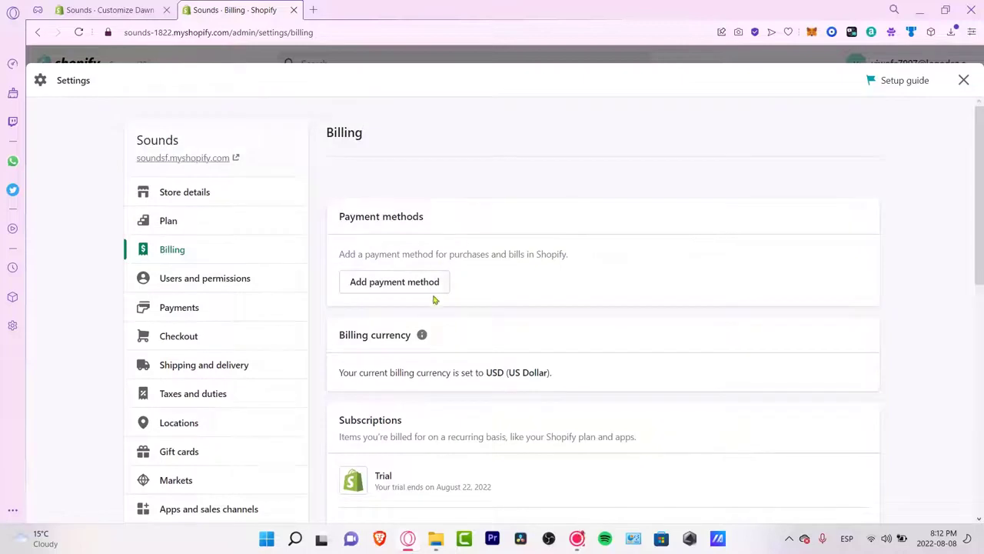
Step: Start adding a payment method, keep credit card as the type, then close without entering details
{"action": "left_click", "coordinate": [434, 283]}
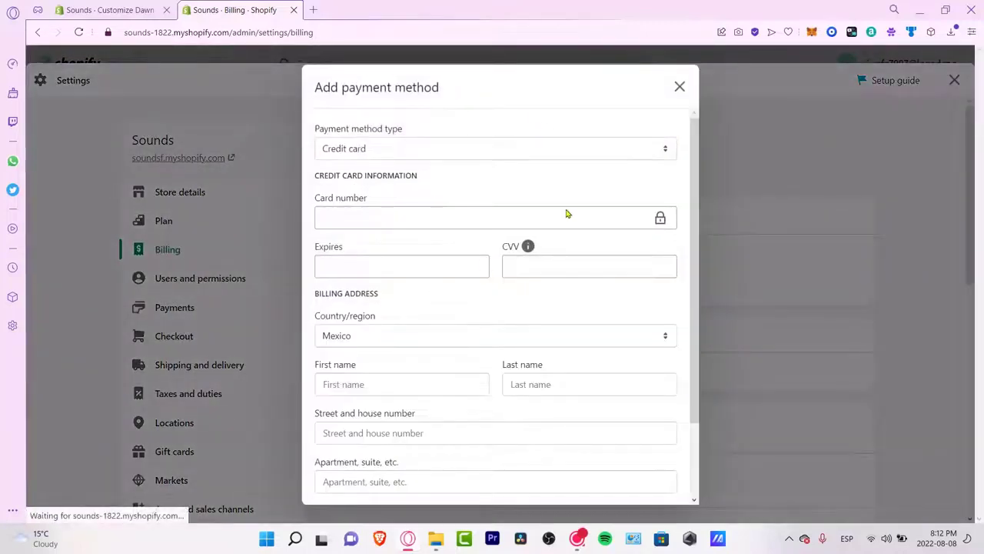
{"action": "scroll", "coordinate": [567, 214], "scroll_direction": "down", "scroll_amount": 2}
{"action": "scroll", "coordinate": [556, 303], "scroll_direction": "up", "scroll_amount": 2}
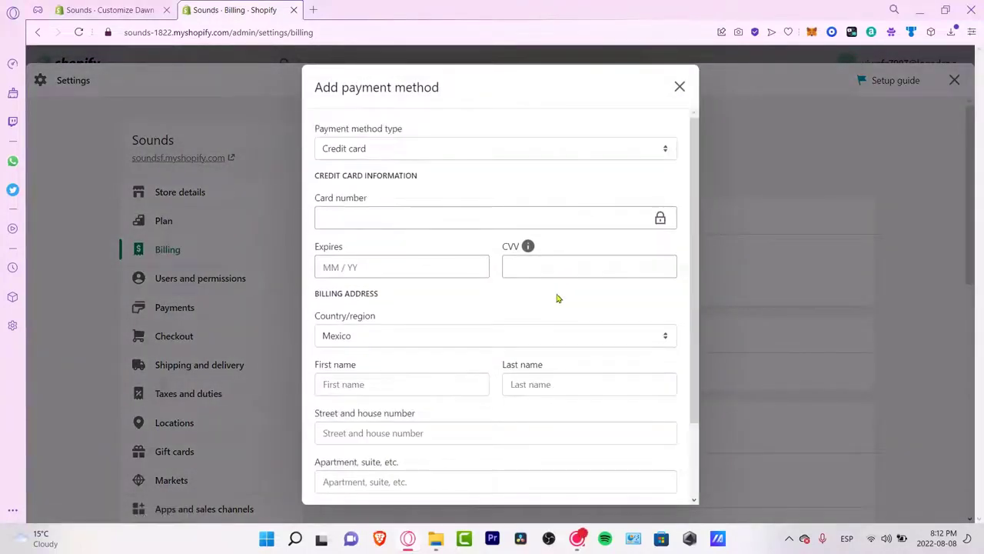
{"action": "left_click", "coordinate": [543, 150]}
{"action": "left_click", "coordinate": [581, 158]}
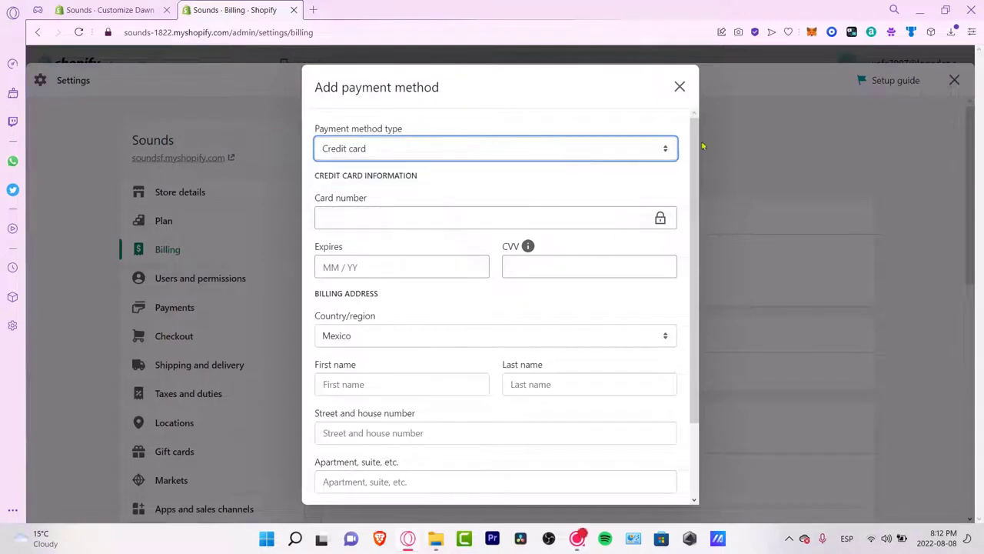
{"action": "left_click", "coordinate": [680, 87]}
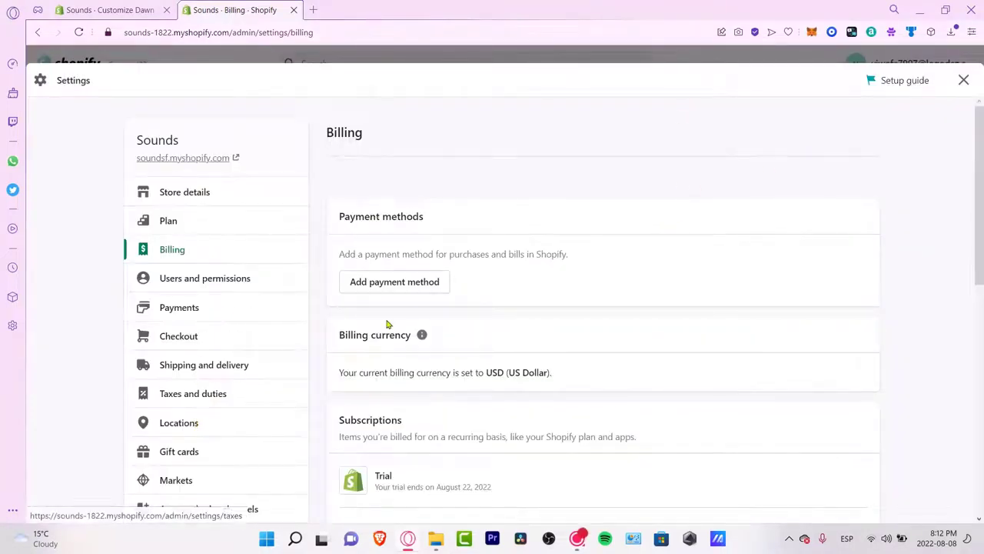
Step: Exit Settings and show the installed apps list: DSers, Geolocation, Magic Currency Converter, Tiksuper, Printful
{"action": "left_click", "coordinate": [968, 76]}
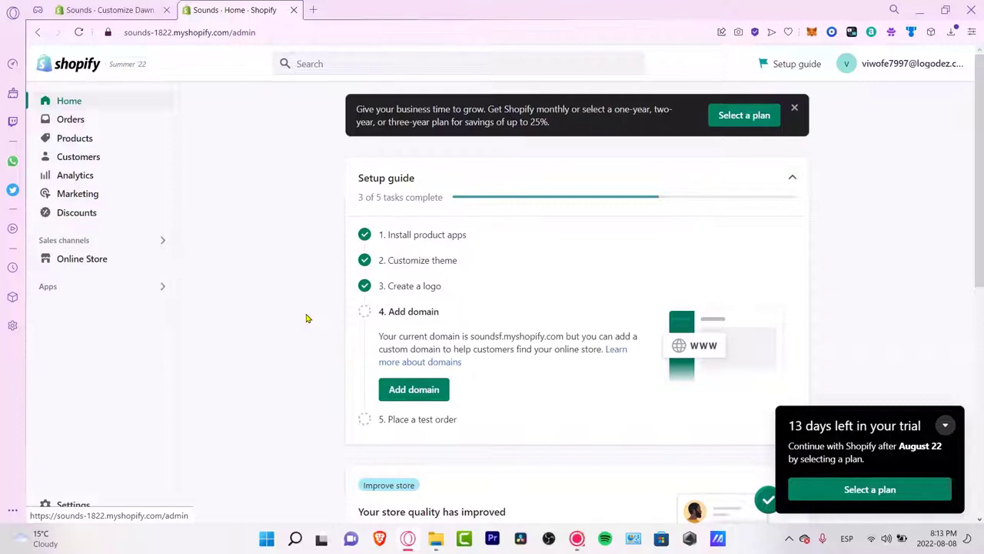
{"action": "left_click", "coordinate": [103, 286]}
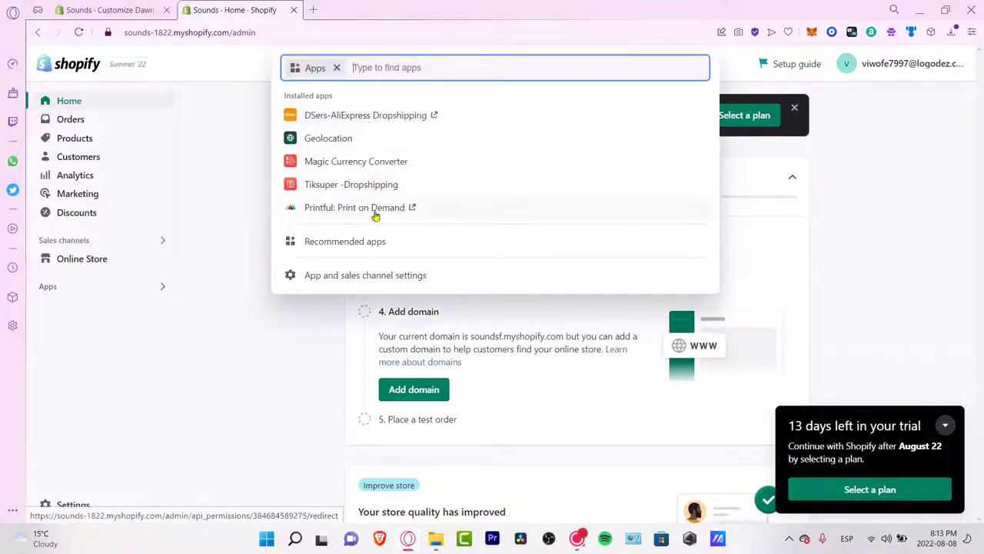
Step: Pick Loox Product Reviews & Photos from the Recommended apps list
{"action": "left_click", "coordinate": [384, 240]}
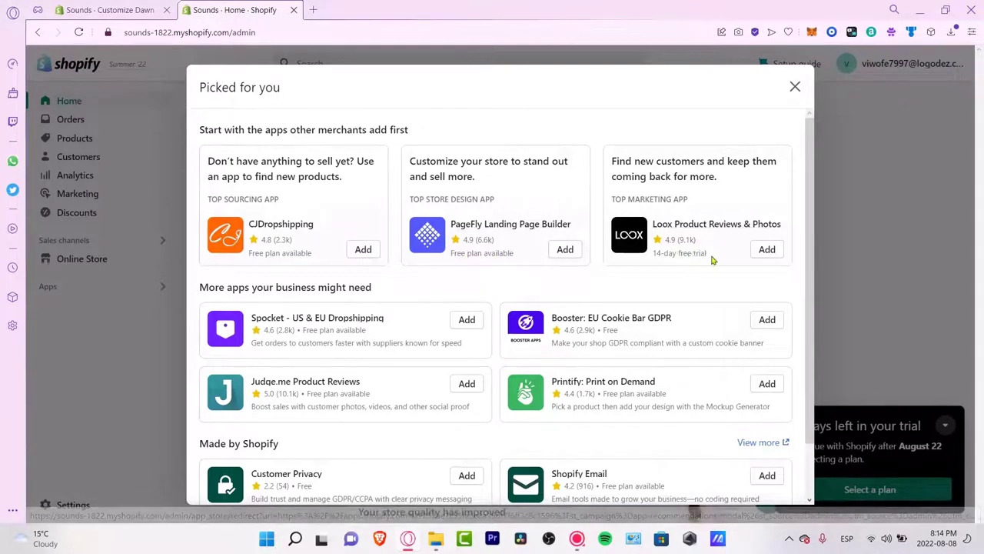
{"action": "left_click", "coordinate": [734, 224]}
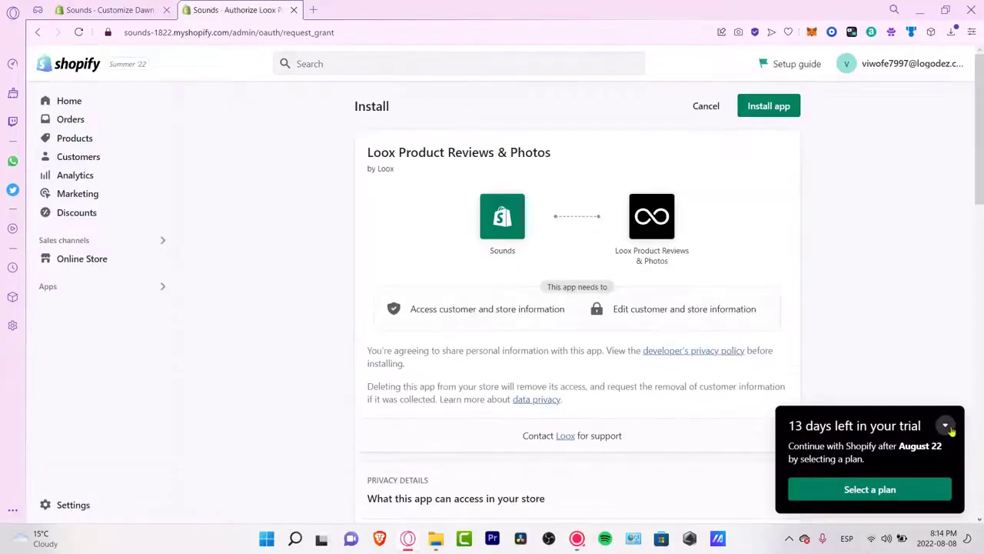
Step: Install Loox Free, accept the default widget, email and referral settings, and open Loox Settings
{"action": "left_click", "coordinate": [773, 107]}
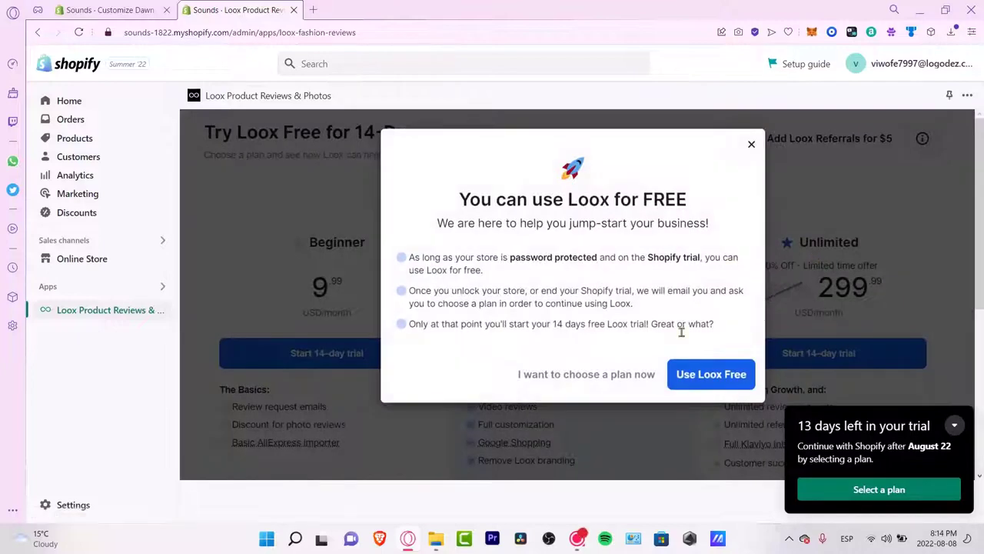
{"action": "left_click", "coordinate": [727, 379]}
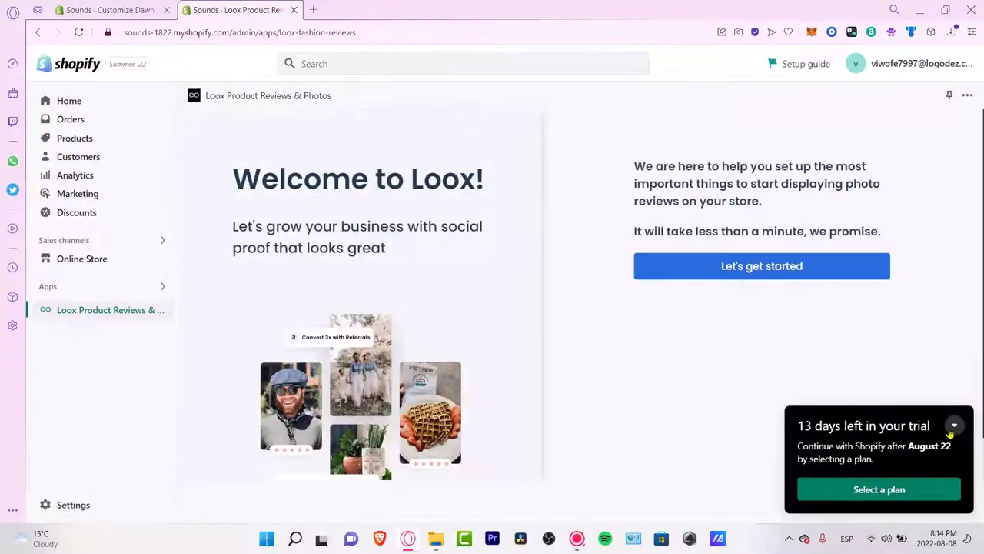
{"action": "left_click", "coordinate": [953, 427]}
{"action": "left_click", "coordinate": [801, 275]}
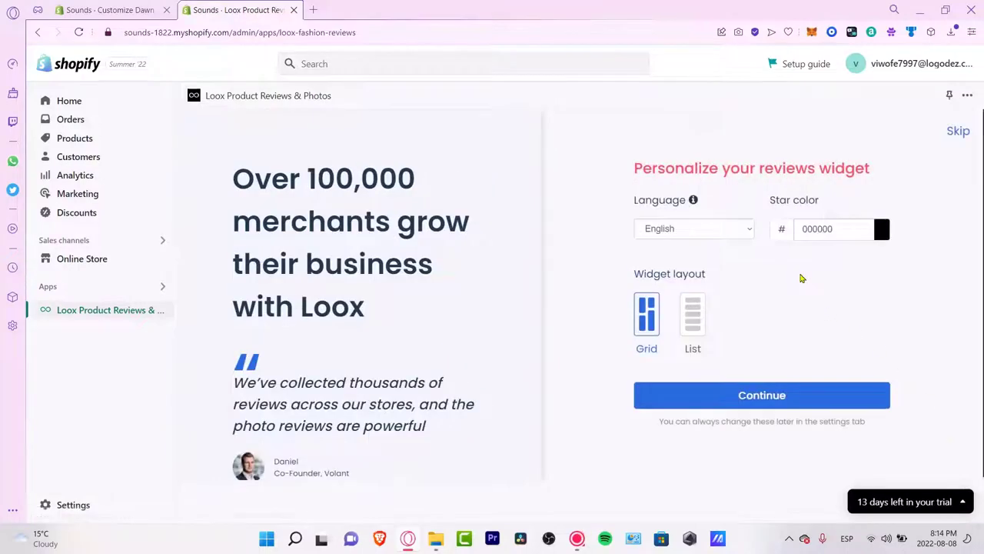
{"action": "left_click", "coordinate": [793, 397]}
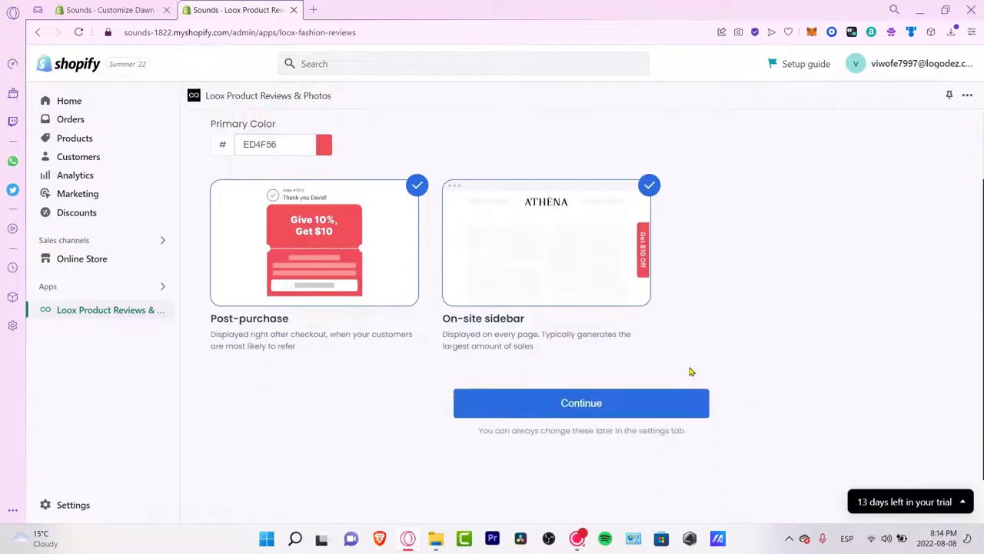
{"action": "left_click", "coordinate": [676, 402]}
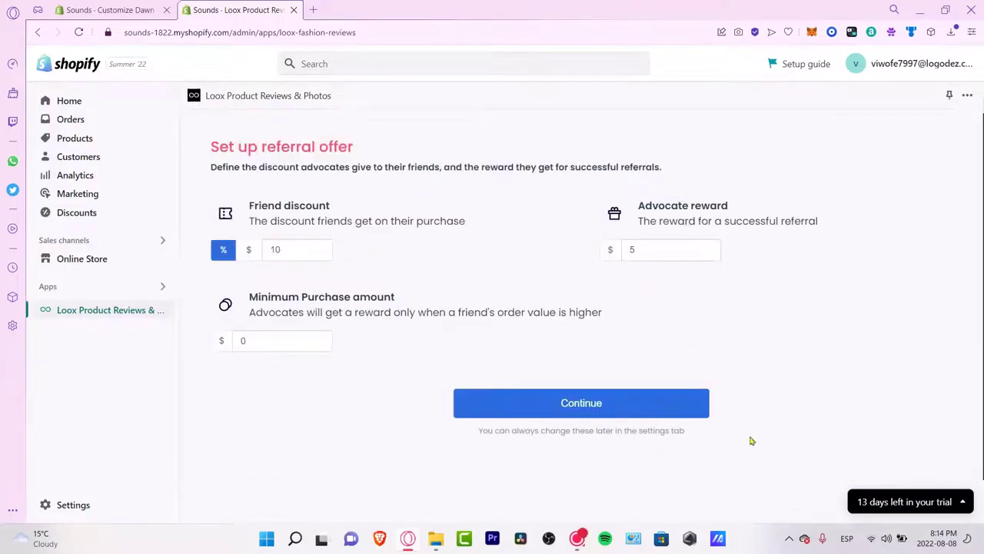
{"action": "left_click", "coordinate": [652, 405]}
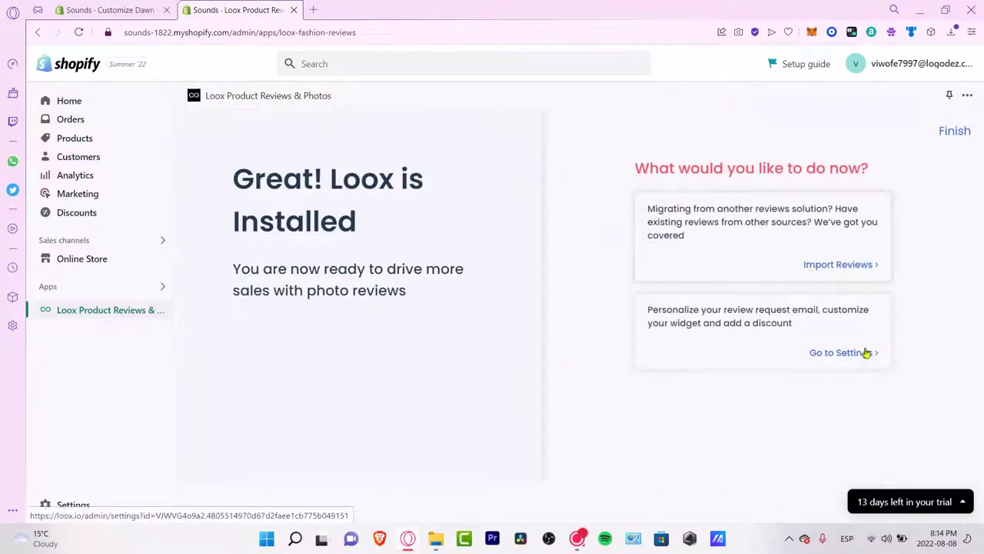
{"action": "left_click", "coordinate": [957, 132]}
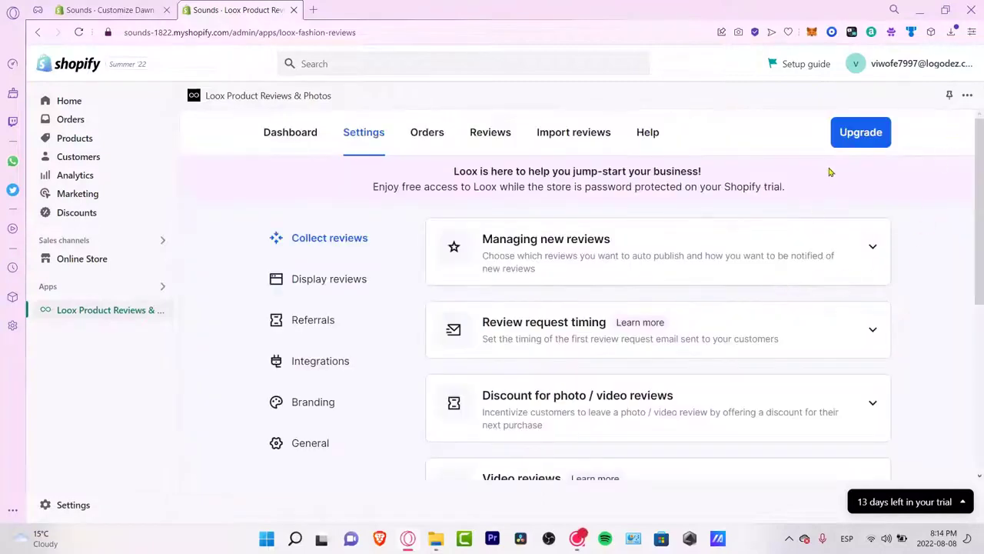
{"action": "scroll", "coordinate": [623, 332], "scroll_direction": "down", "scroll_amount": 2}
{"action": "scroll", "coordinate": [623, 333], "scroll_direction": "up", "scroll_amount": 3}
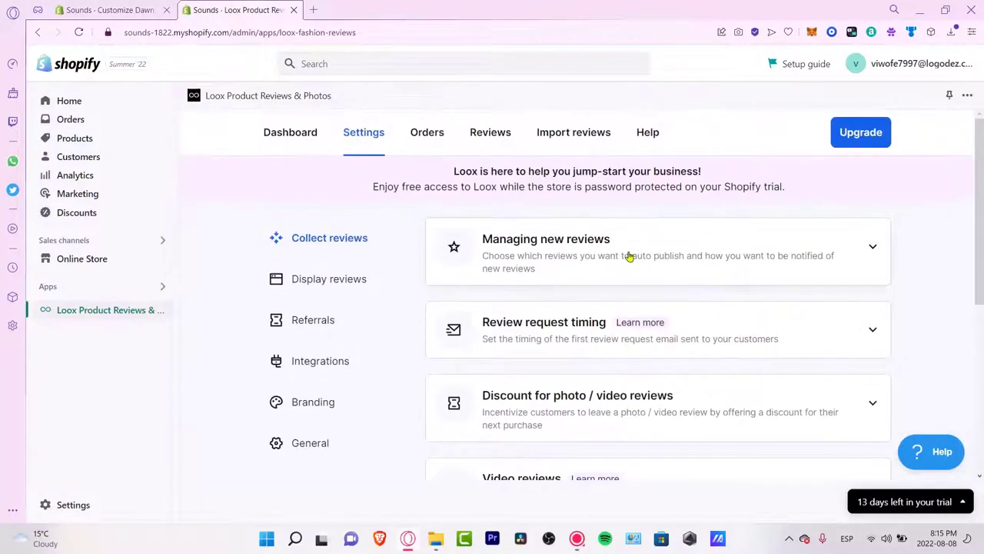
Step: Browse the Loox Dashboard, Orders and Reviews tabs, ending on Import reviews
{"action": "left_click", "coordinate": [290, 134]}
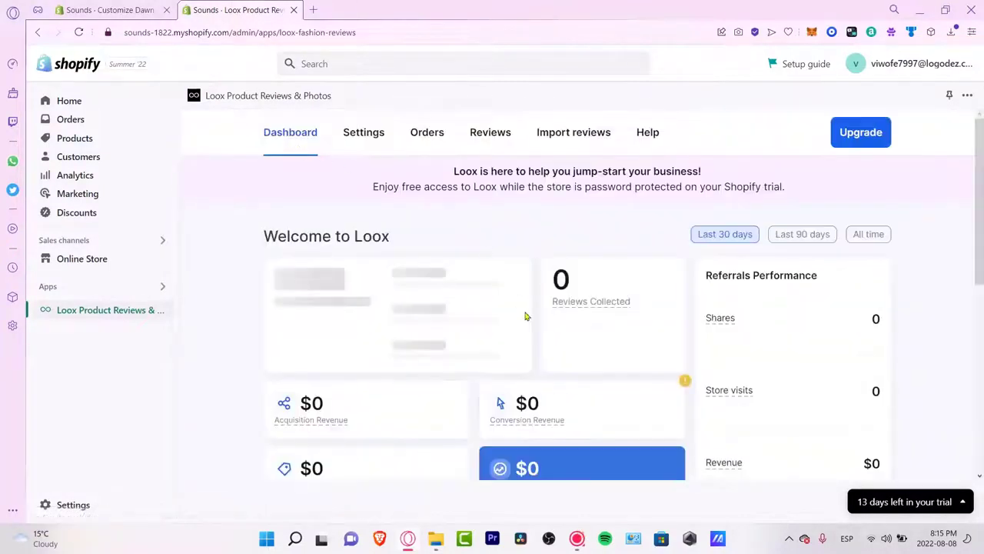
{"action": "scroll", "coordinate": [640, 356], "scroll_direction": "down", "scroll_amount": 3}
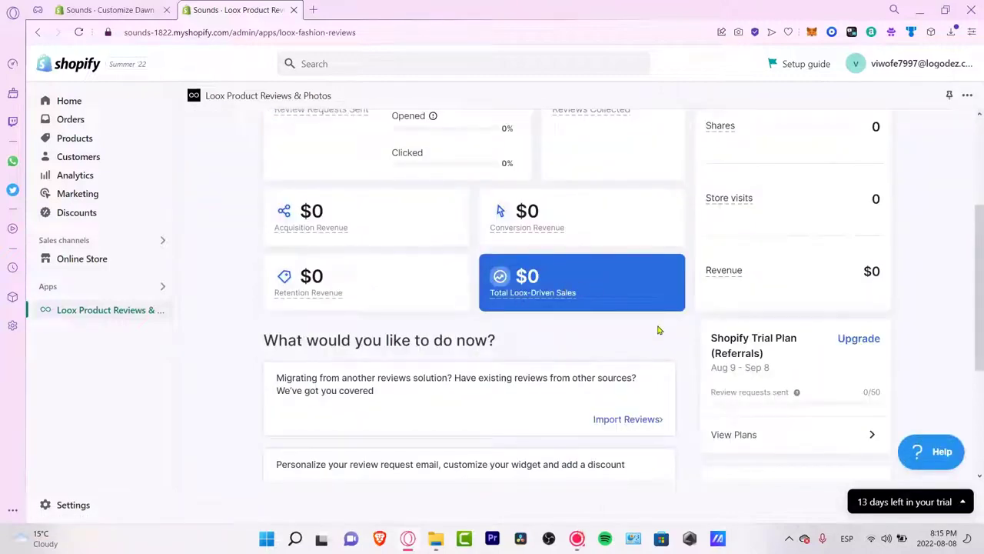
{"action": "scroll", "coordinate": [658, 330], "scroll_direction": "up", "scroll_amount": 3}
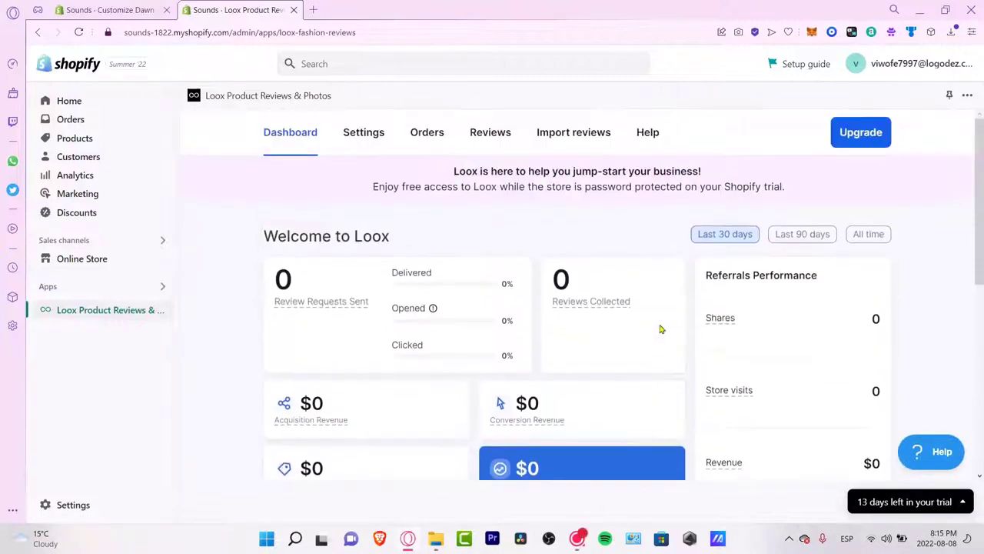
{"action": "left_click", "coordinate": [425, 135]}
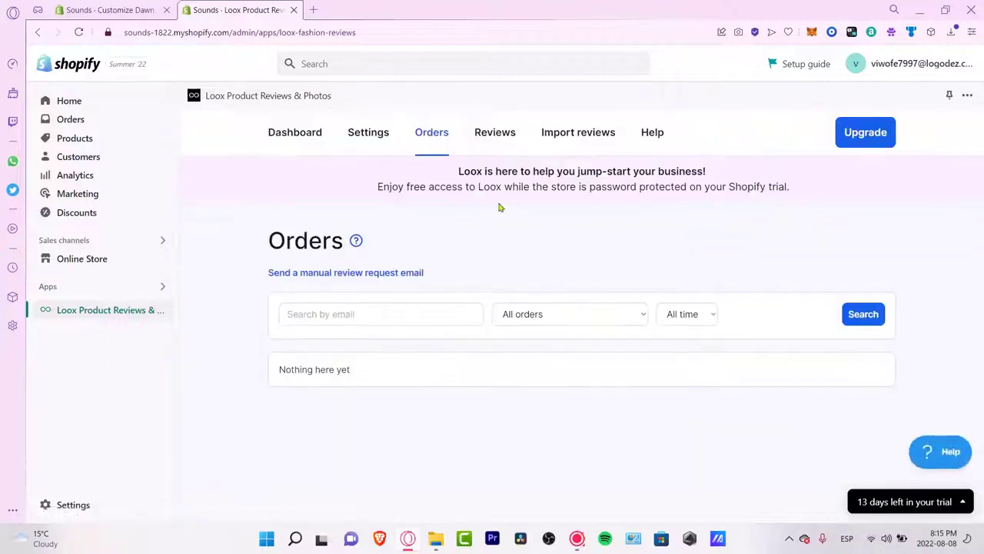
{"action": "left_click", "coordinate": [494, 135]}
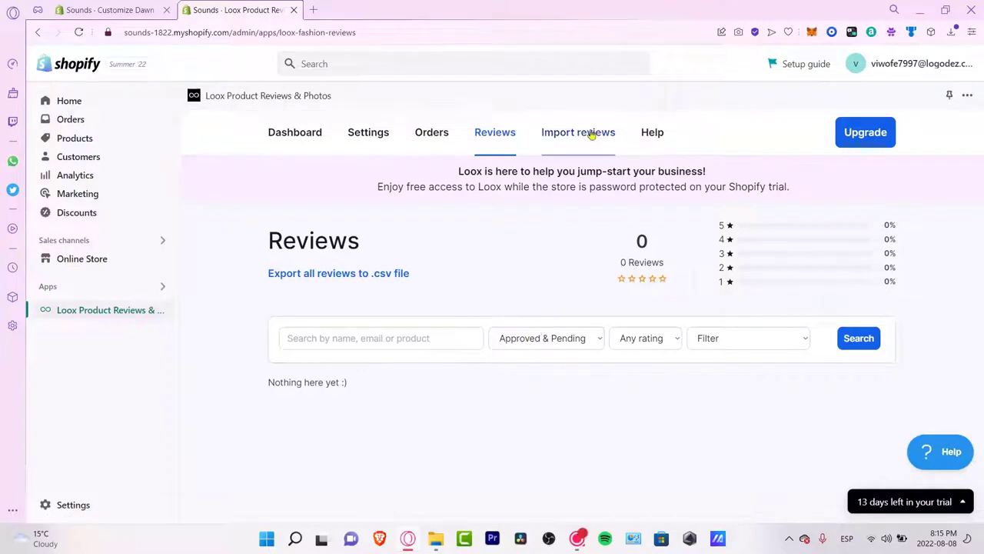
{"action": "left_click", "coordinate": [616, 138]}
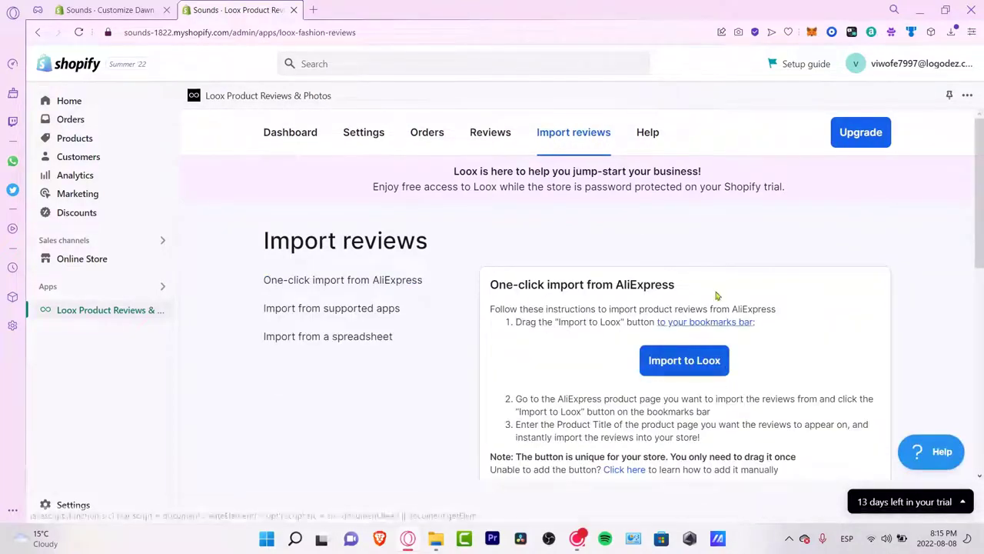
Step: Open the JBL TUNE 600BT headphones on AliExpress and browse its 29 customer reviews and buyer photos
{"action": "left_click_drag", "start_coordinate": [560, 284], "coordinate": [714, 306]}
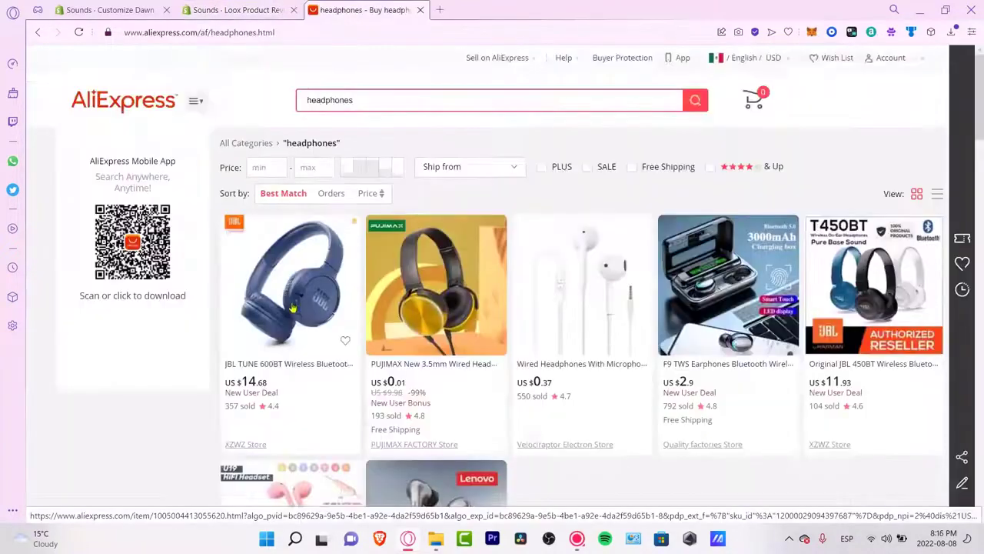
{"action": "scroll", "coordinate": [293, 307], "scroll_direction": "down", "scroll_amount": 3}
{"action": "scroll", "coordinate": [293, 308], "scroll_direction": "up", "scroll_amount": 1}
{"action": "scroll", "coordinate": [293, 307], "scroll_direction": "up", "scroll_amount": 1}
{"action": "left_click", "coordinate": [321, 298]}
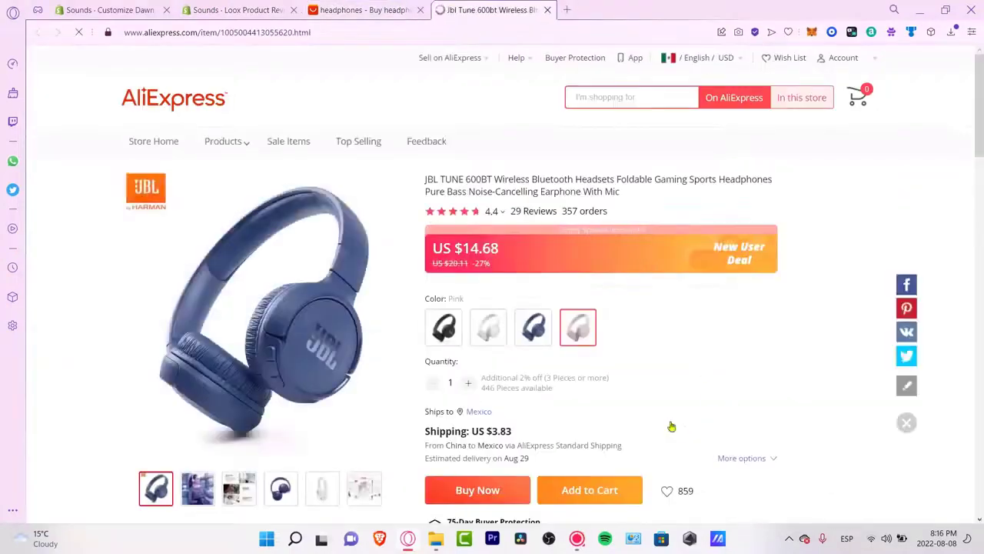
{"action": "scroll", "coordinate": [700, 350], "scroll_direction": "down", "scroll_amount": 3}
{"action": "scroll", "coordinate": [703, 348], "scroll_direction": "down", "scroll_amount": 2}
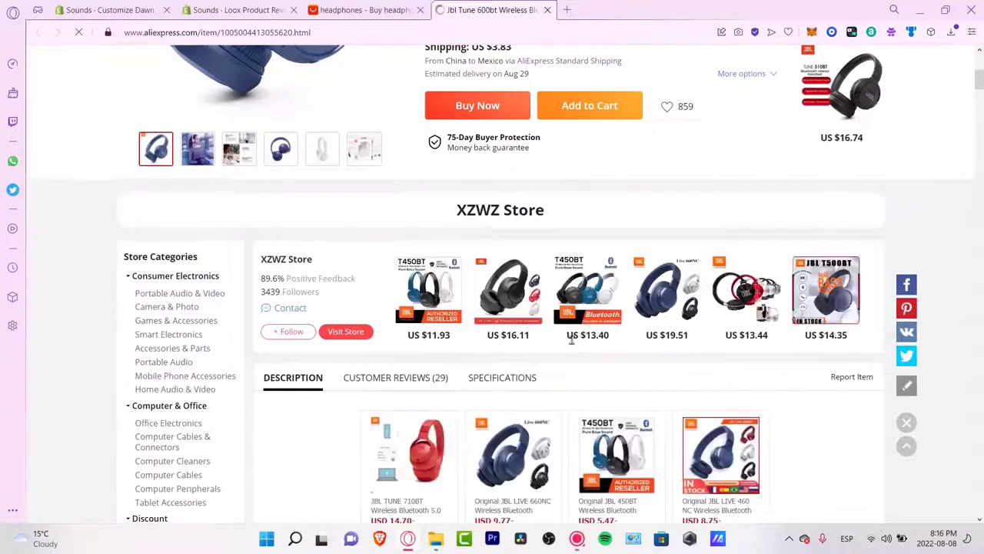
{"action": "left_click", "coordinate": [435, 378]}
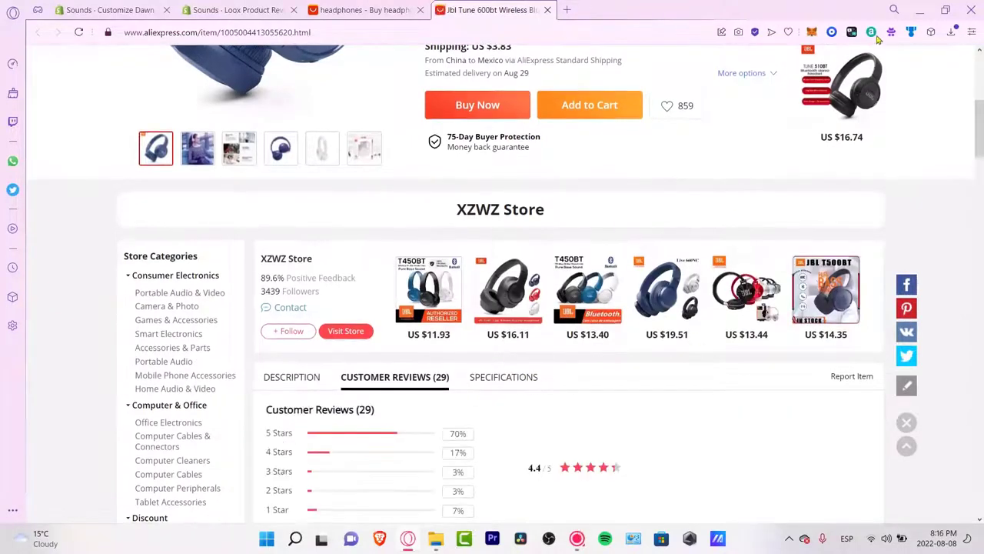
{"action": "left_click", "coordinate": [931, 32]}
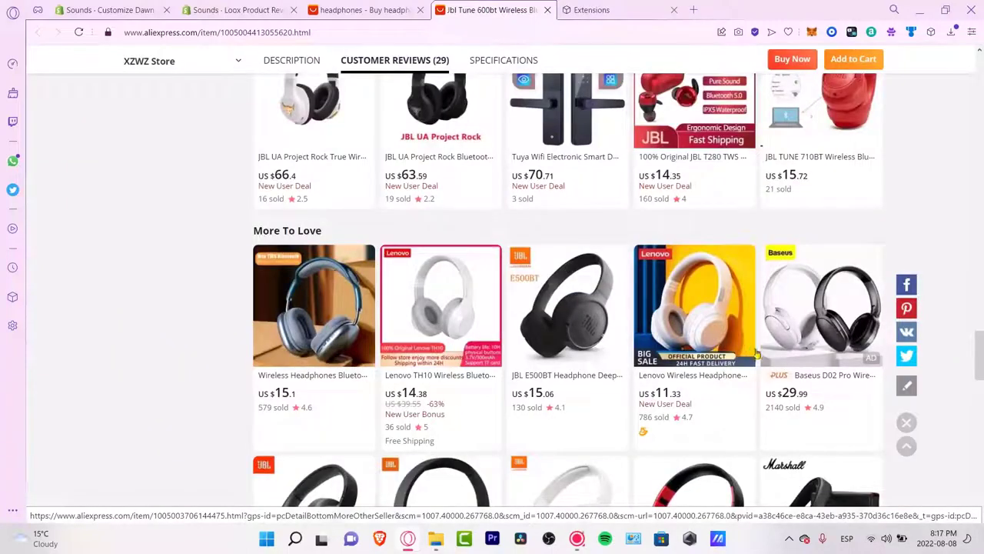
{"action": "scroll", "coordinate": [794, 362], "scroll_direction": "up", "scroll_amount": 15}
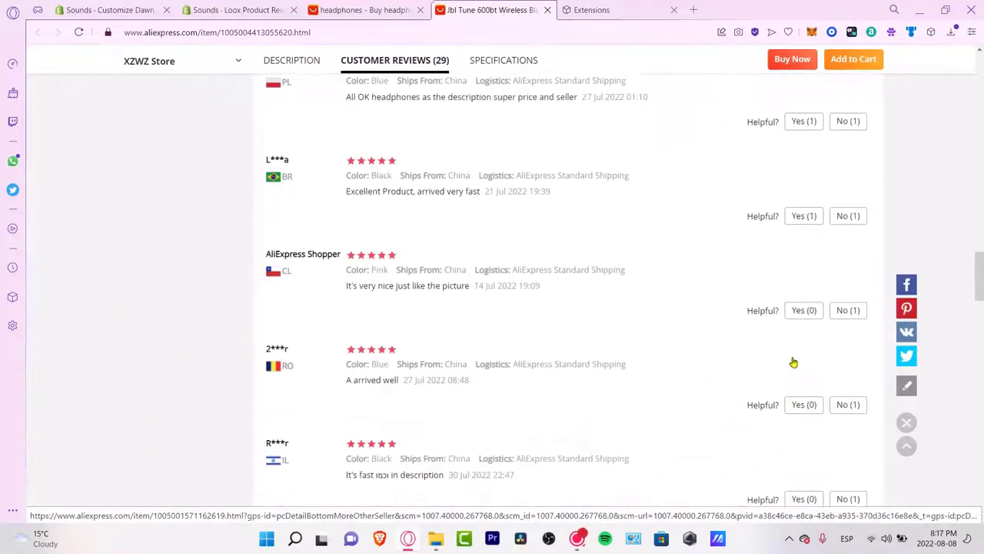
{"action": "scroll", "coordinate": [725, 376], "scroll_direction": "up", "scroll_amount": 8}
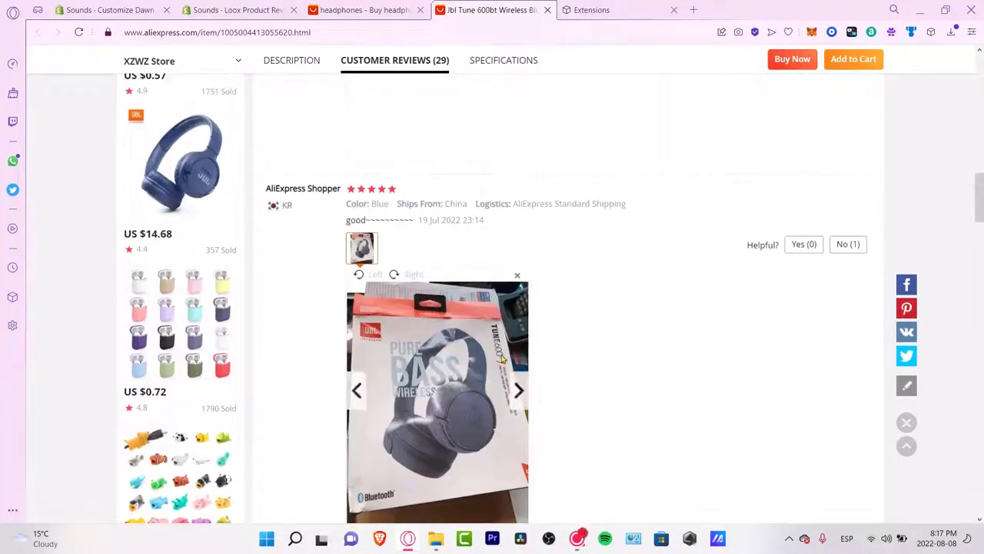
{"action": "scroll", "coordinate": [600, 377], "scroll_direction": "down", "scroll_amount": 3}
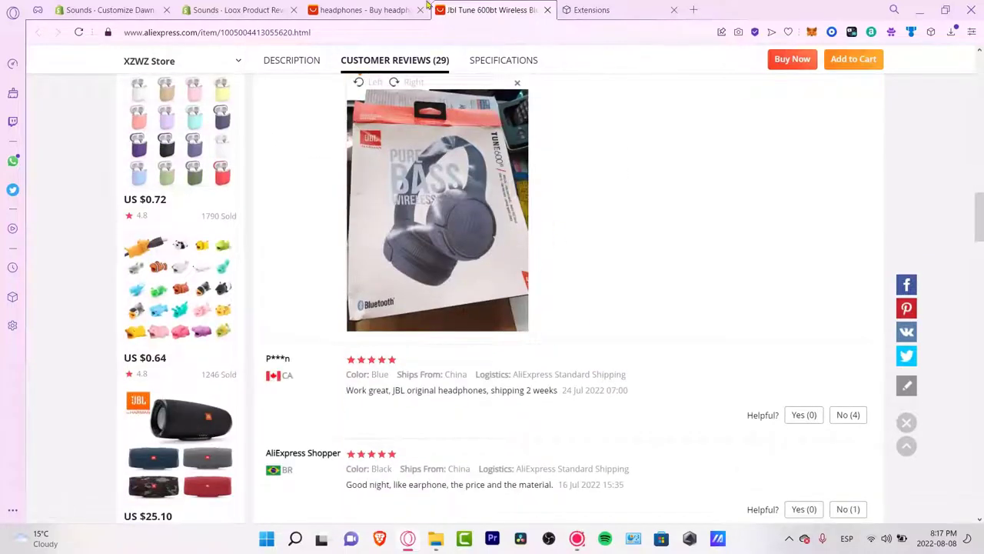
Step: Return to Loox, view its dashboard with 0 reviews and $0 revenue, then list installed apps
{"action": "left_click", "coordinate": [235, 9]}
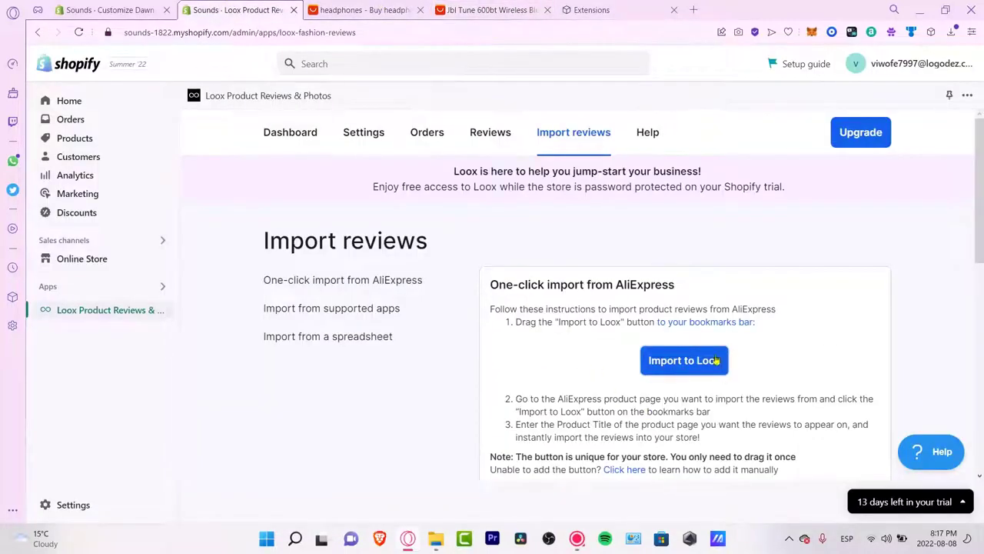
{"action": "scroll", "coordinate": [750, 348], "scroll_direction": "down", "scroll_amount": 7}
{"action": "scroll", "coordinate": [734, 347], "scroll_direction": "up", "scroll_amount": 7}
{"action": "left_click", "coordinate": [306, 137]}
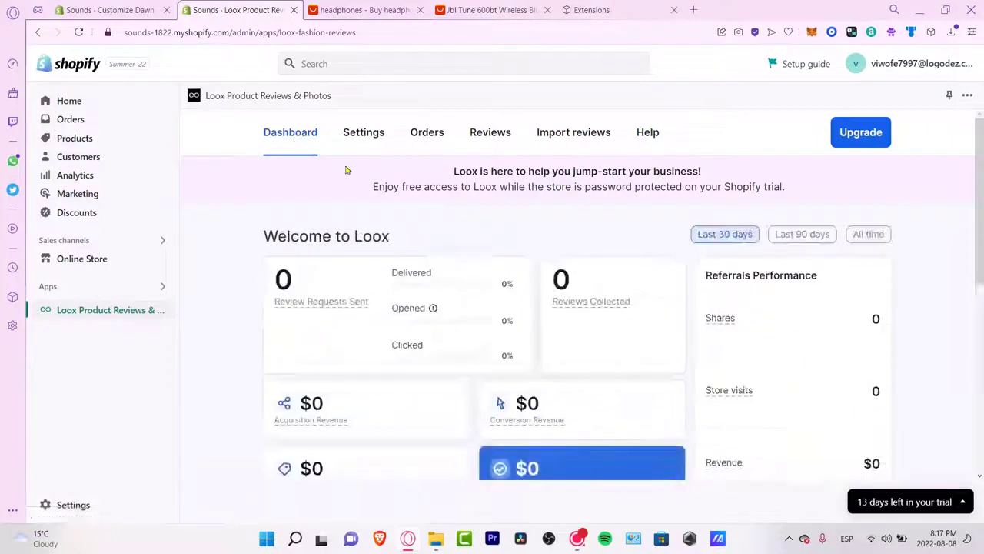
{"action": "left_click", "coordinate": [146, 292]}
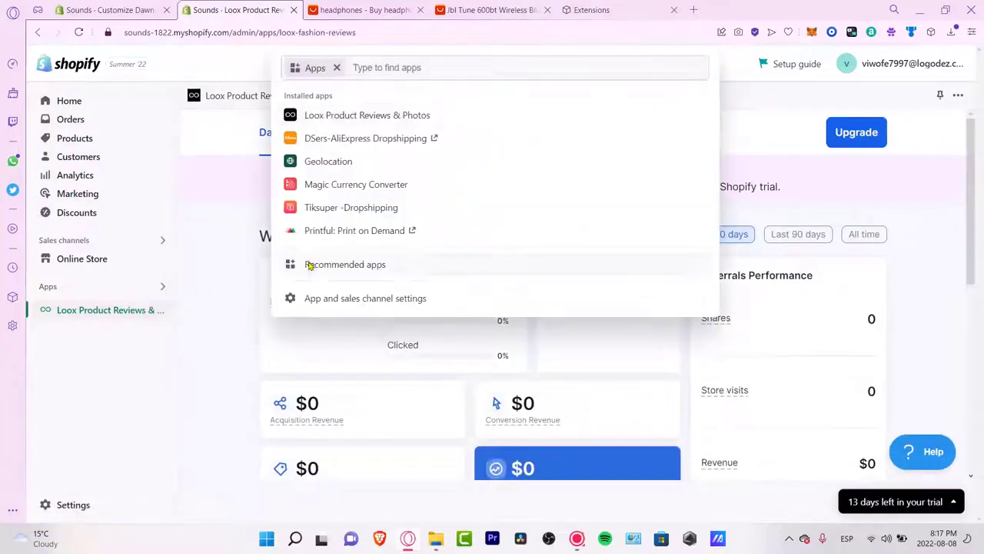
Step: Add Printify: Print on Demand from the Picked for you recommendations
{"action": "left_click", "coordinate": [312, 264]}
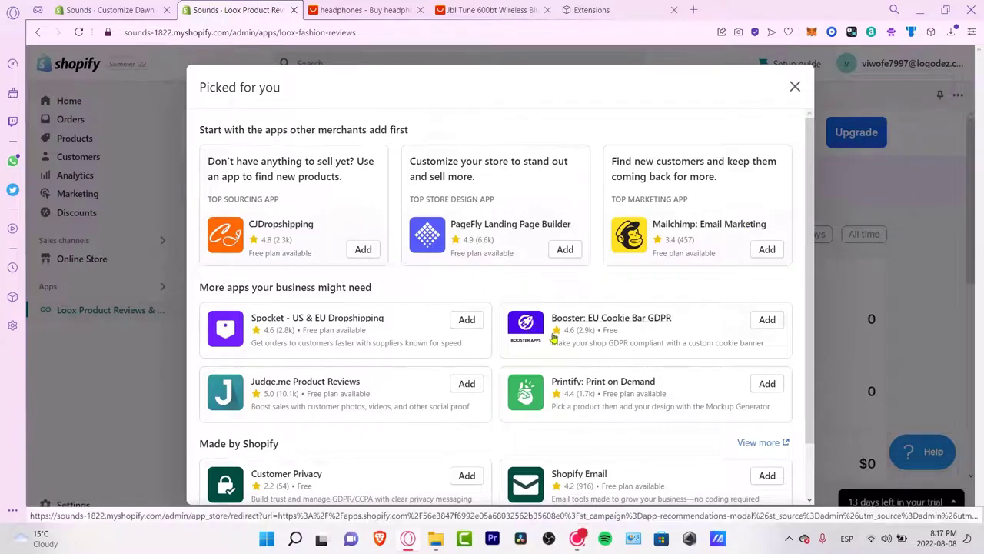
{"action": "scroll", "coordinate": [656, 337], "scroll_direction": "down", "scroll_amount": 1}
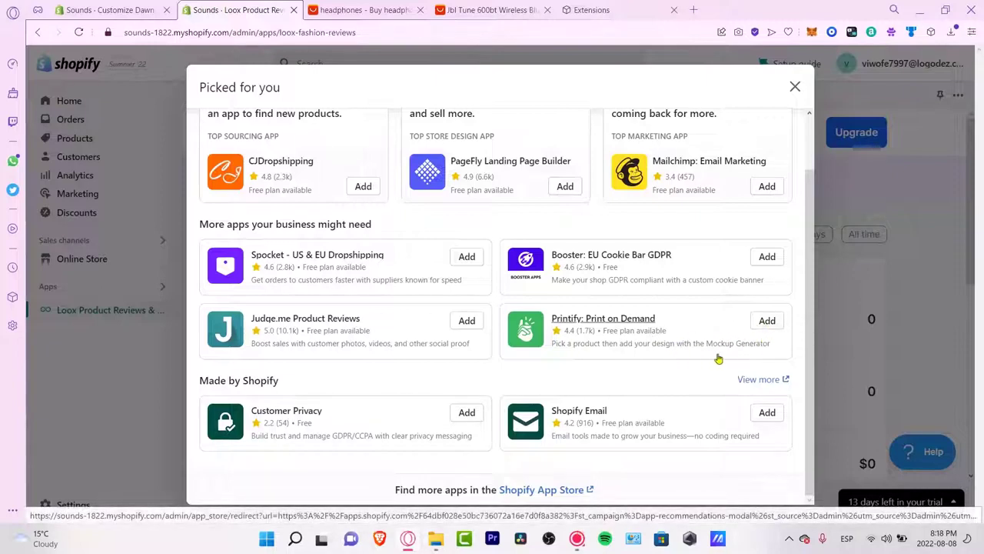
{"action": "left_click", "coordinate": [774, 326]}
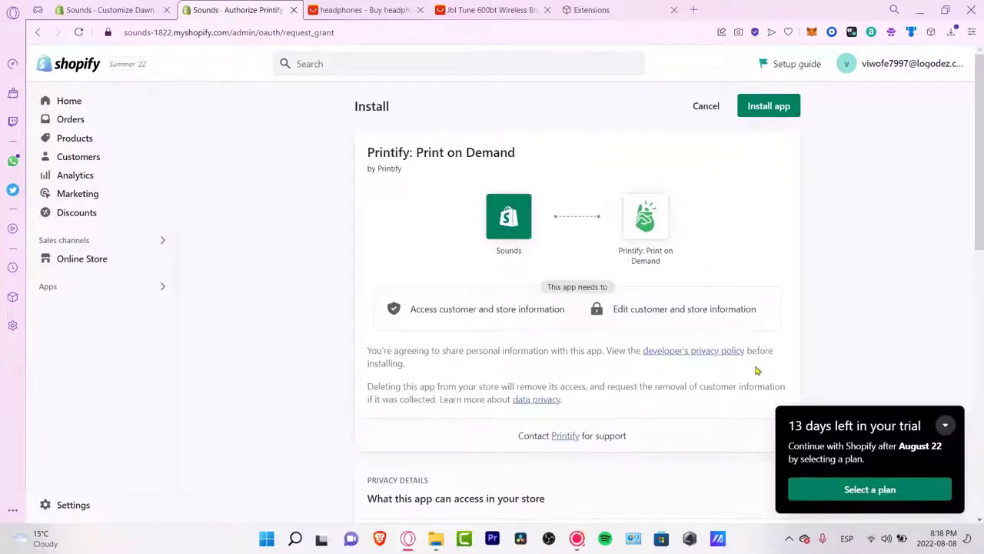
Step: Install Printify: Print on Demand on the Sounds store, then go back to admin Home
{"action": "left_click", "coordinate": [760, 113]}
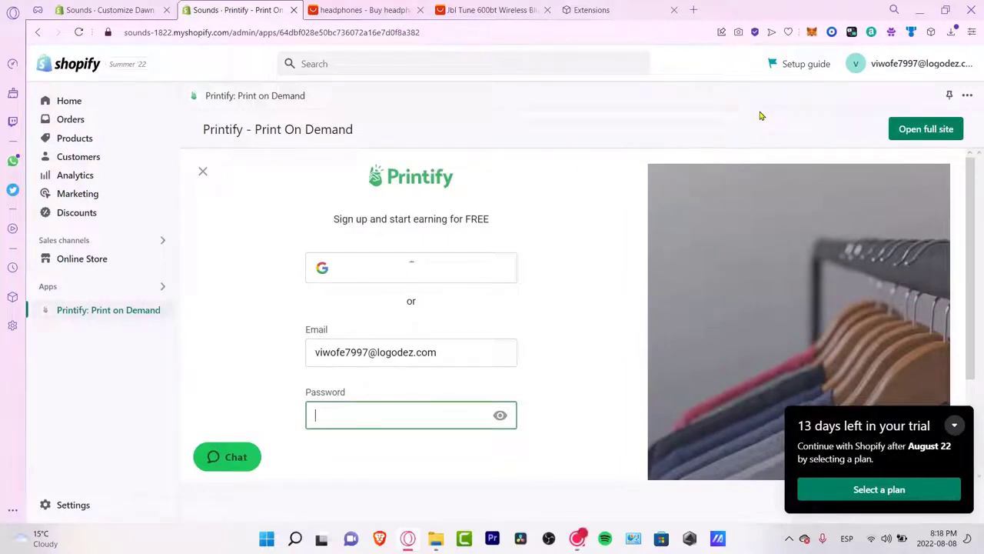
{"action": "left_click", "coordinate": [67, 65]}
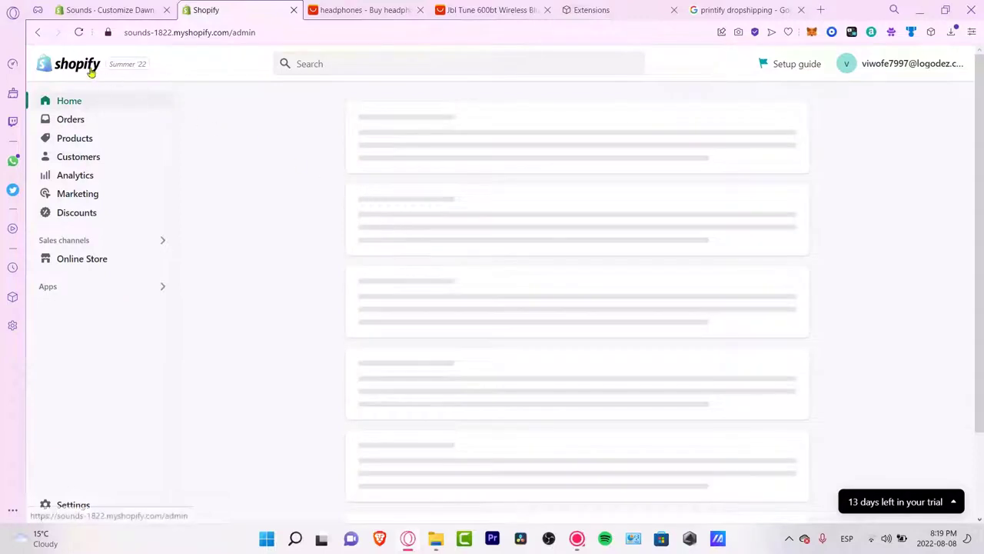
Step: Open Shopify Help Center from the account menu and start Contact Shopify support
{"action": "left_click", "coordinate": [905, 60]}
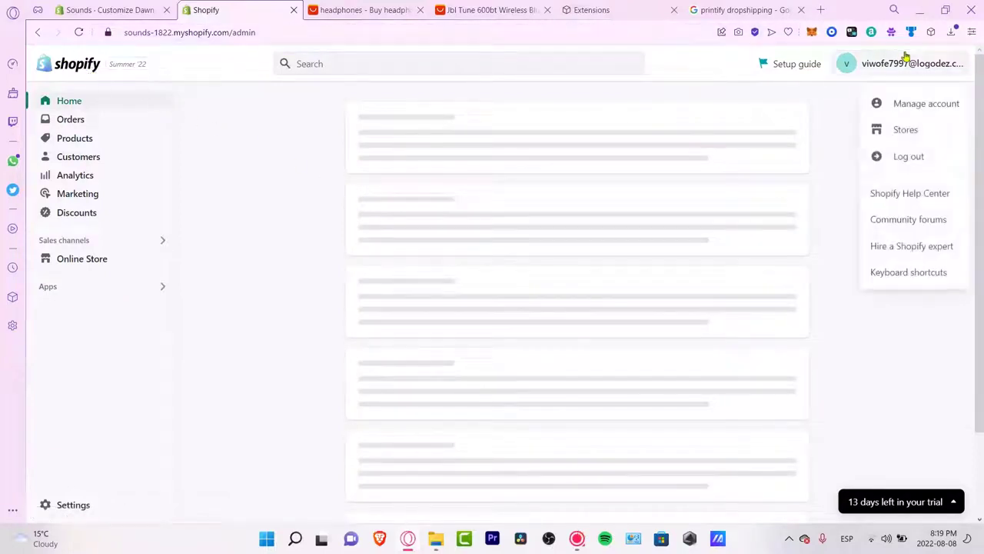
{"action": "left_click", "coordinate": [927, 193]}
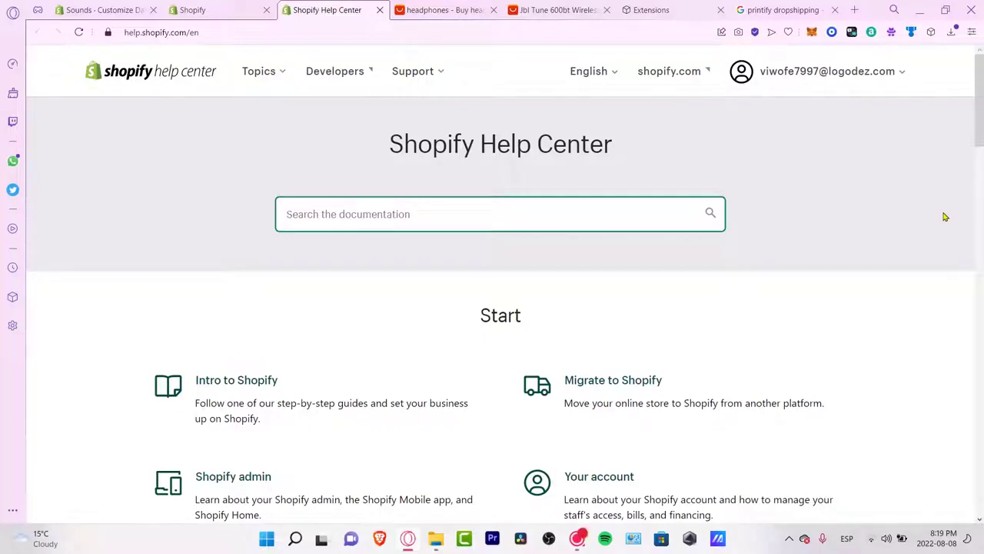
{"action": "scroll", "coordinate": [687, 301], "scroll_direction": "down", "scroll_amount": 10}
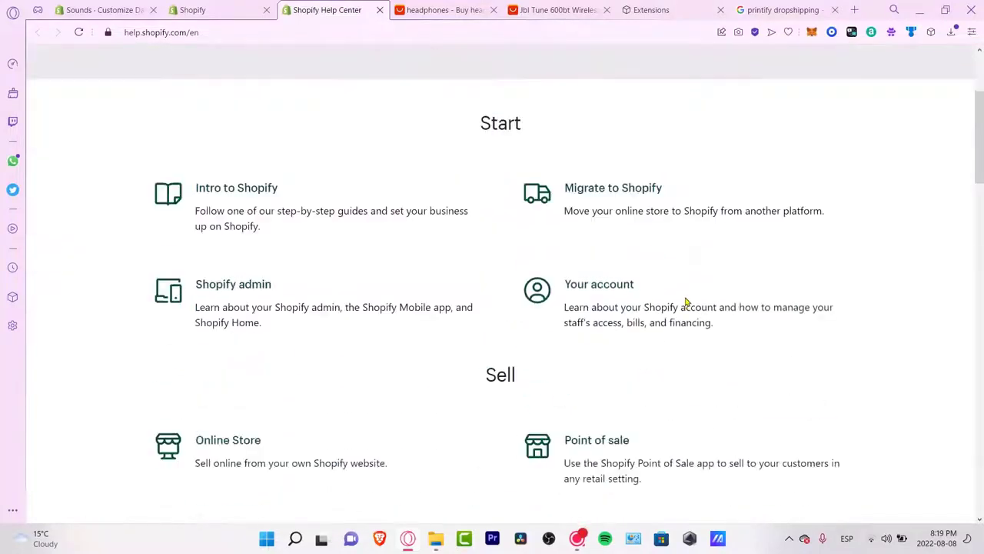
{"action": "scroll", "coordinate": [687, 303], "scroll_direction": "down", "scroll_amount": 9}
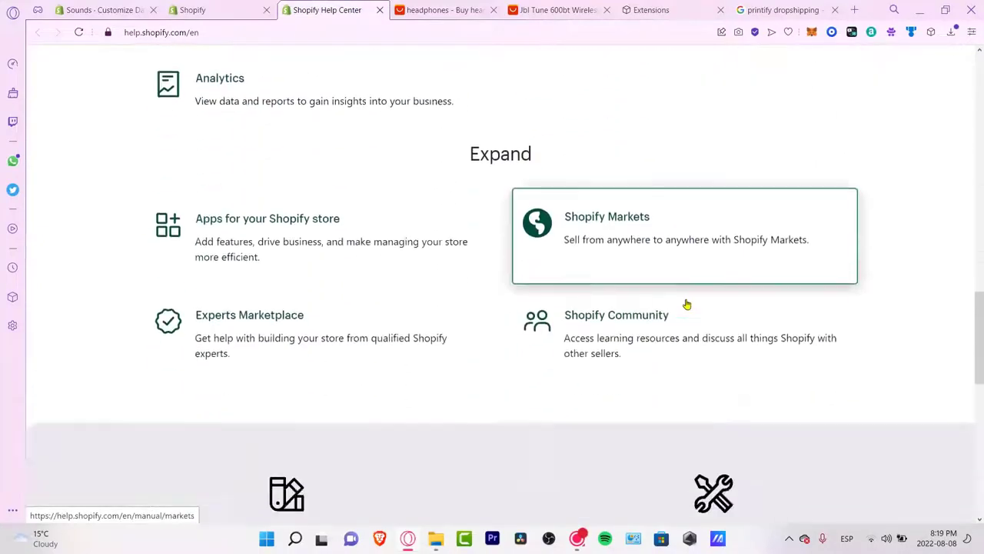
{"action": "scroll", "coordinate": [687, 307], "scroll_direction": "down", "scroll_amount": 3}
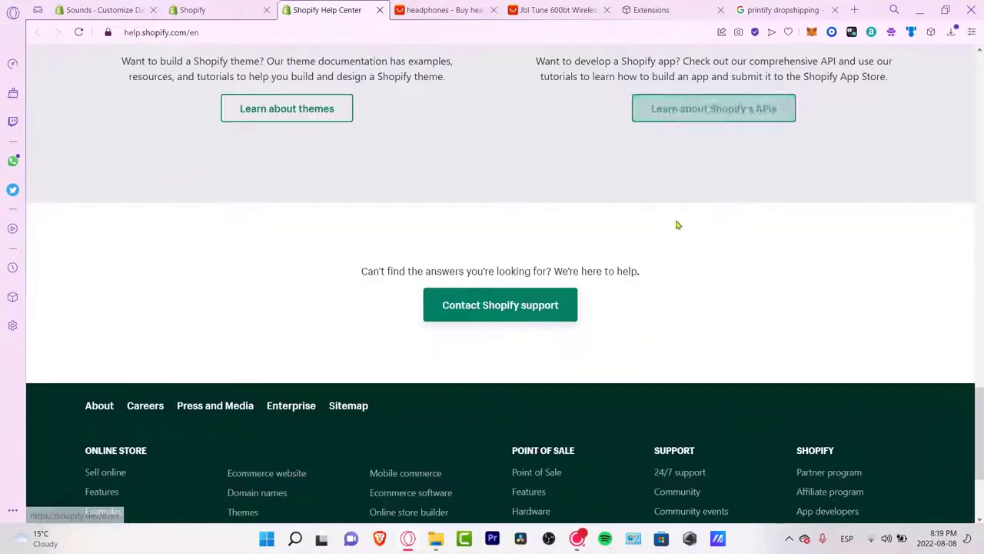
{"action": "left_click", "coordinate": [526, 316]}
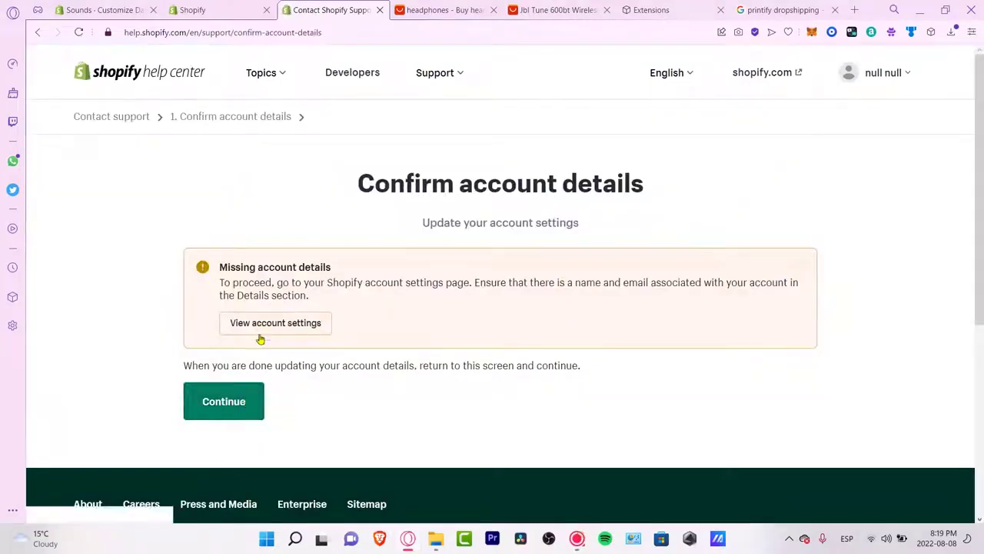
{"action": "left_click", "coordinate": [313, 324]}
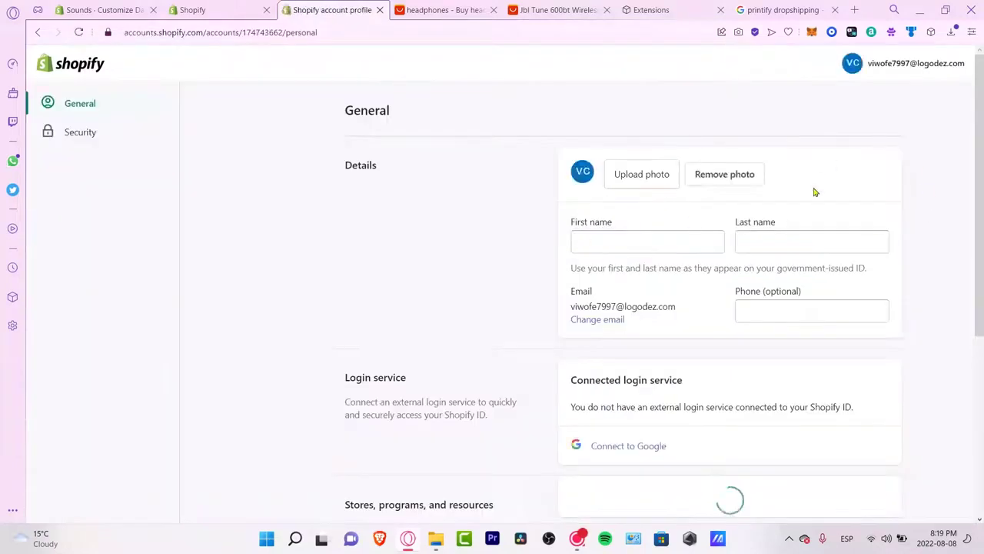
{"action": "left_click", "coordinate": [674, 240]}
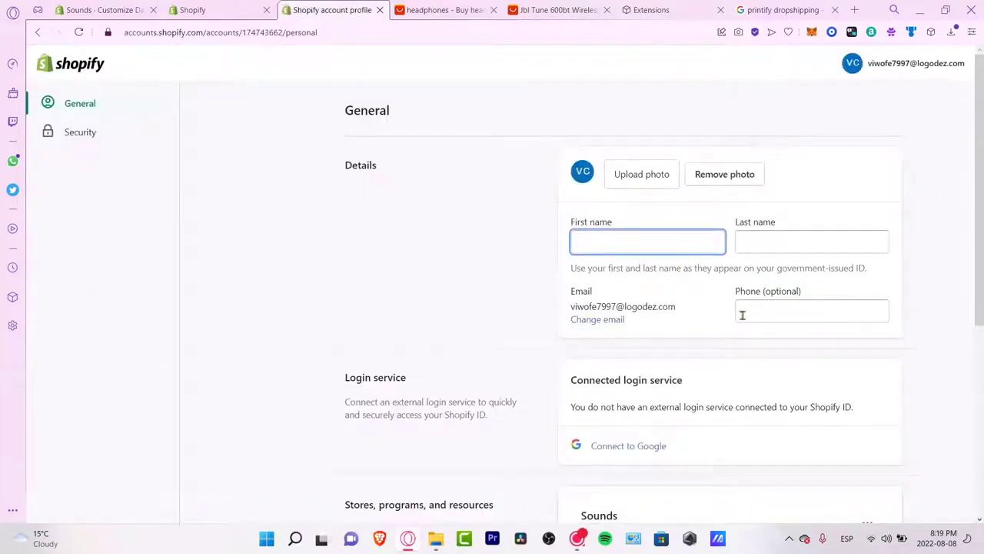
{"action": "scroll", "coordinate": [723, 350], "scroll_direction": "down", "scroll_amount": 4}
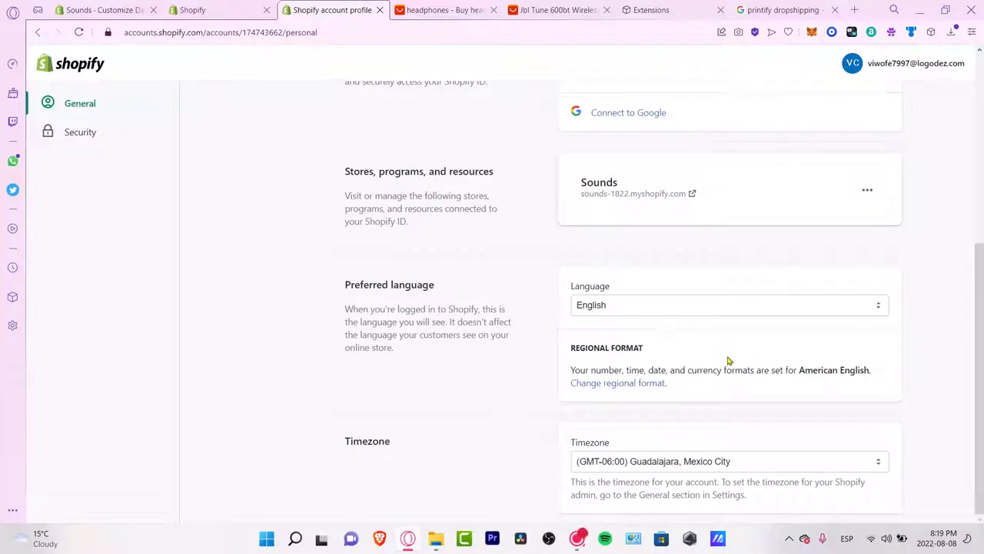
{"action": "left_click", "coordinate": [89, 134]}
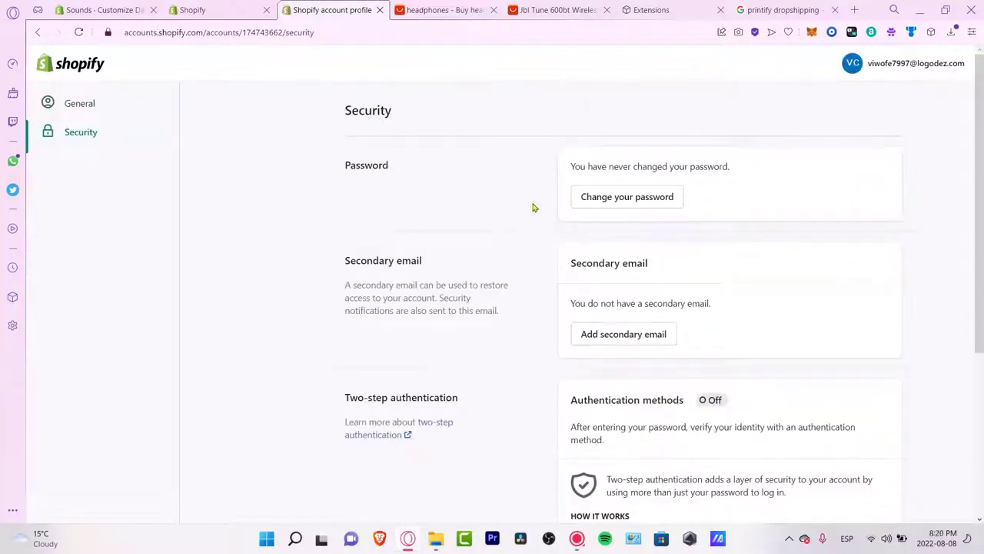
{"action": "left_click", "coordinate": [201, 9]}
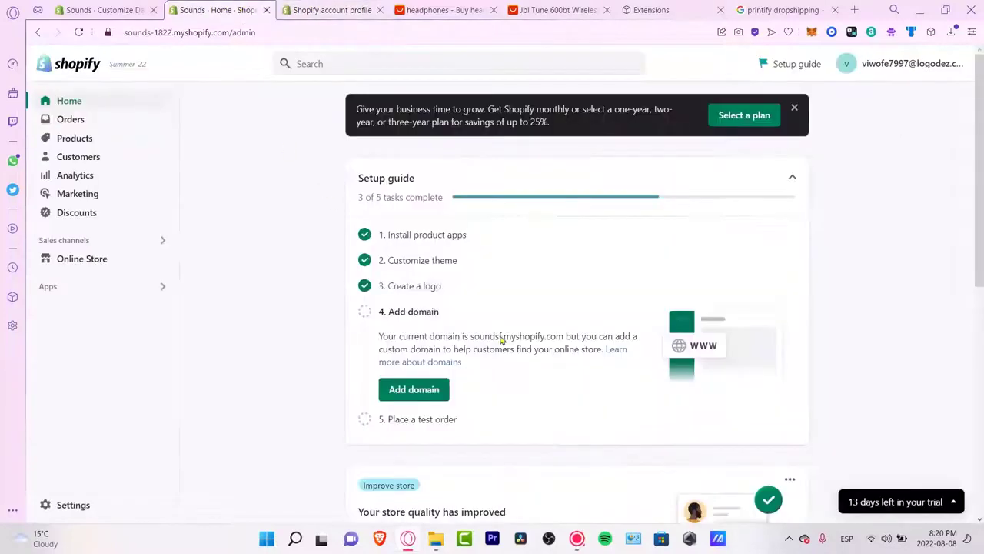
{"action": "left_click", "coordinate": [309, 8]}
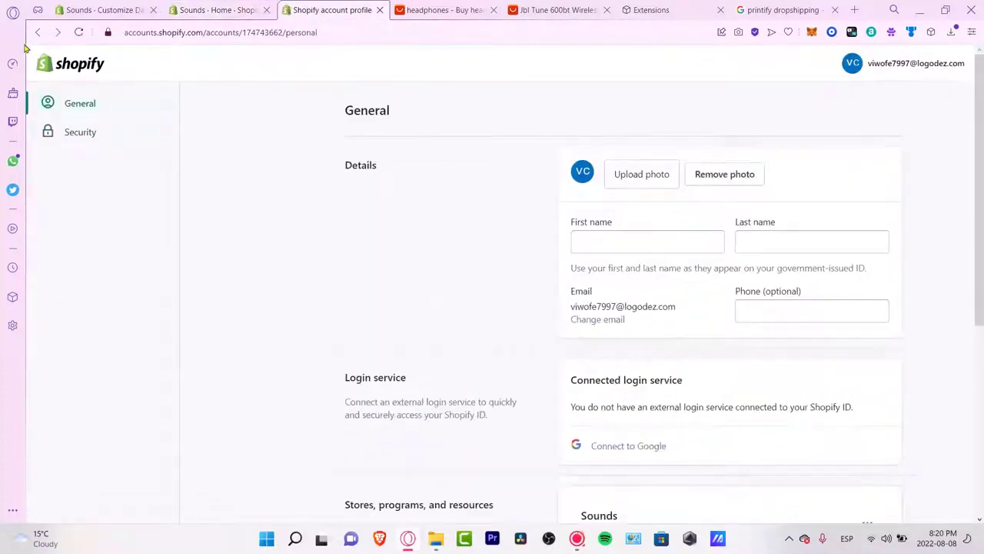
{"action": "left_click", "coordinate": [38, 32]}
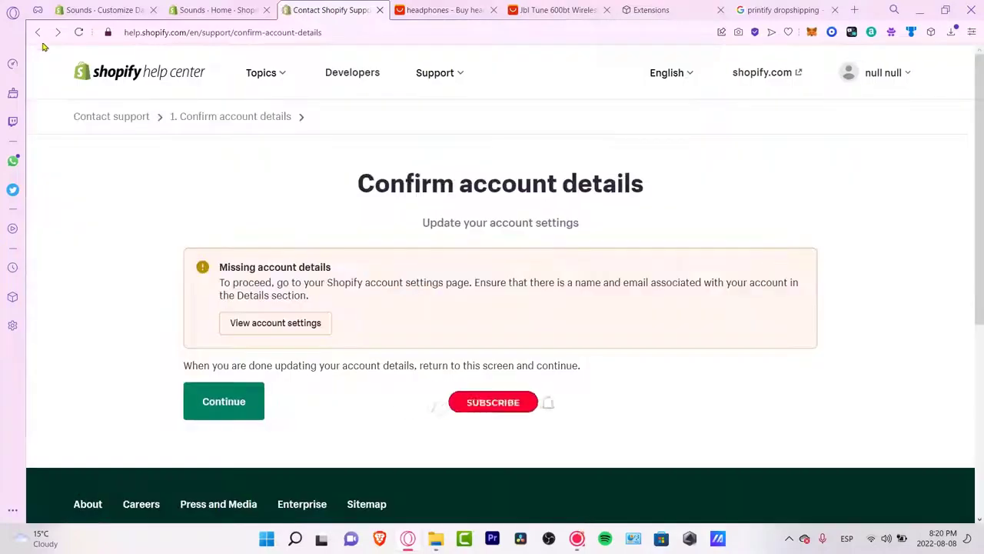